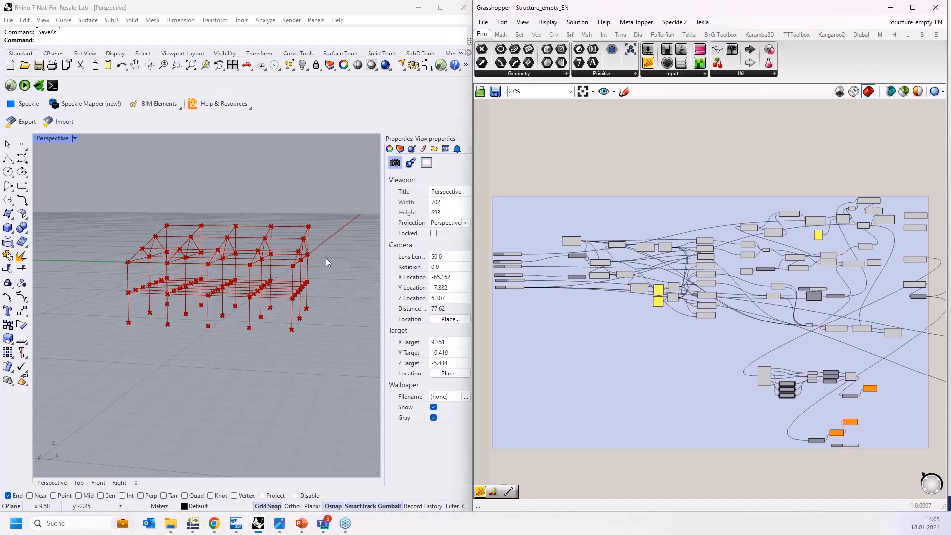
- Examine the wireframe of the hall structure from several angles and distances in the Rhino perspective view
scroll(242, 262, "up", 3)
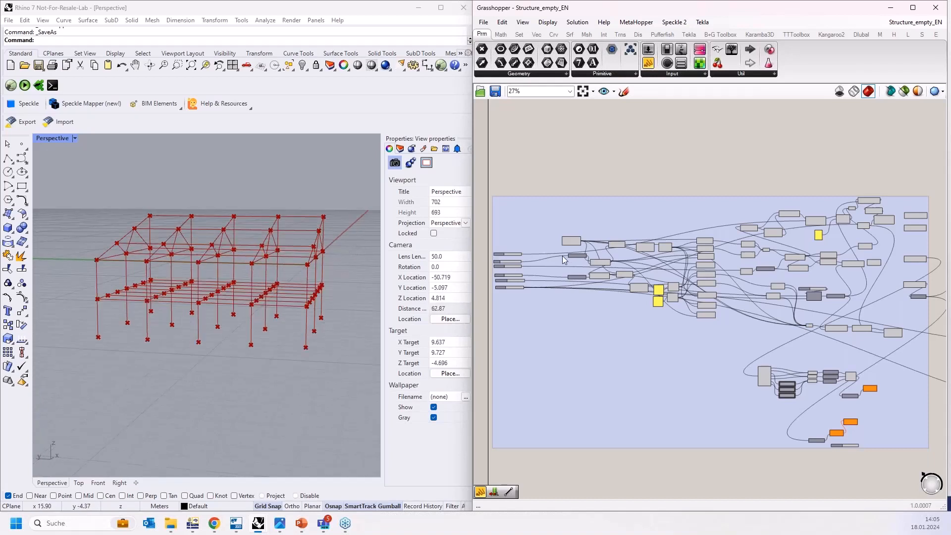
right_click(295, 326)
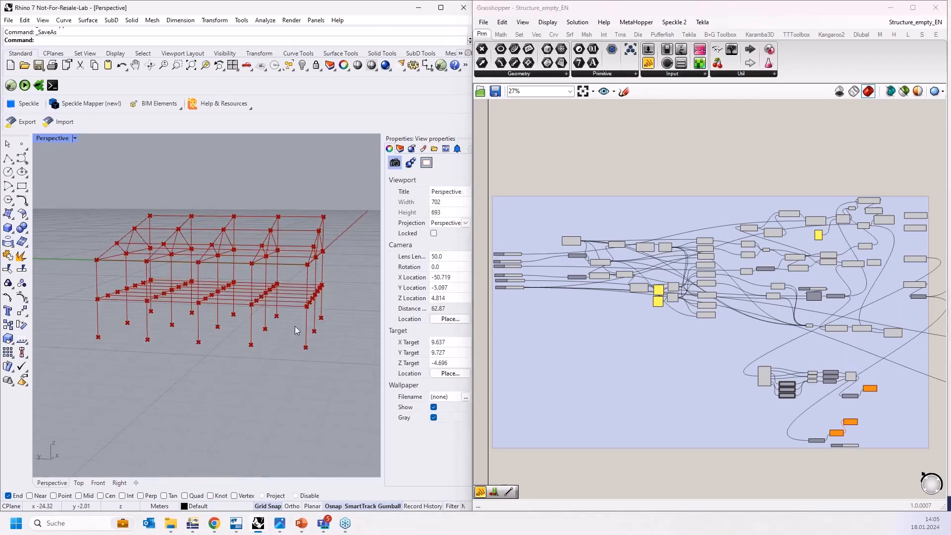
left_click(518, 405)
scroll(316, 280, "up", 2)
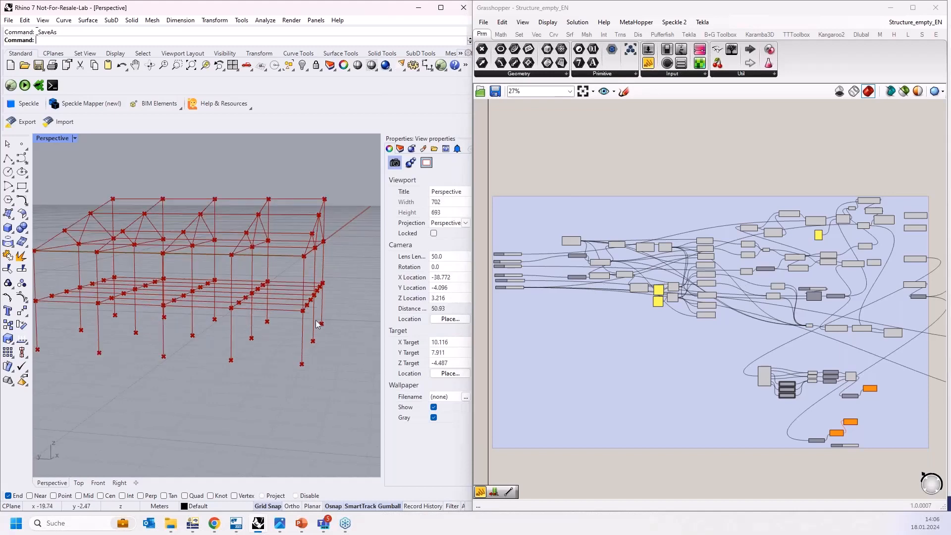
right_click_drag(341, 290, 330, 320)
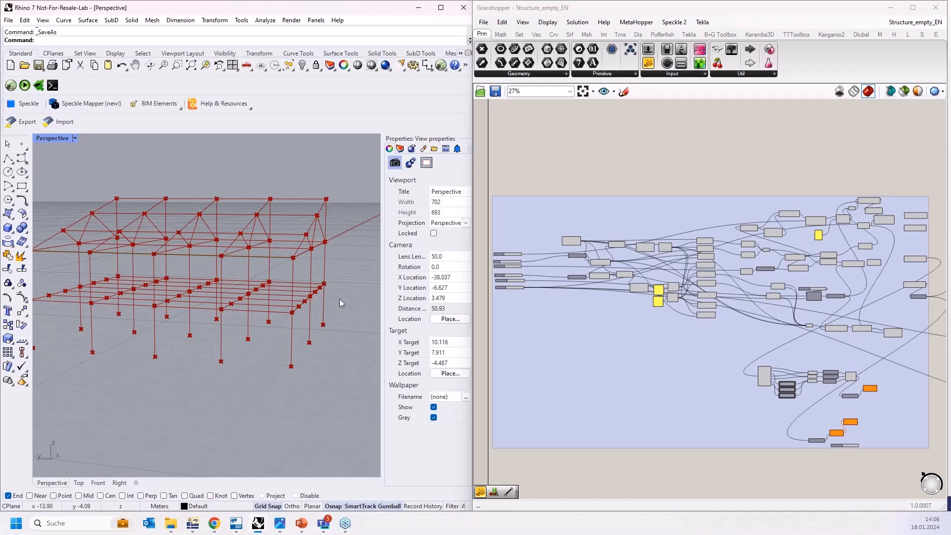
right_click_drag(292, 321, 301, 306)
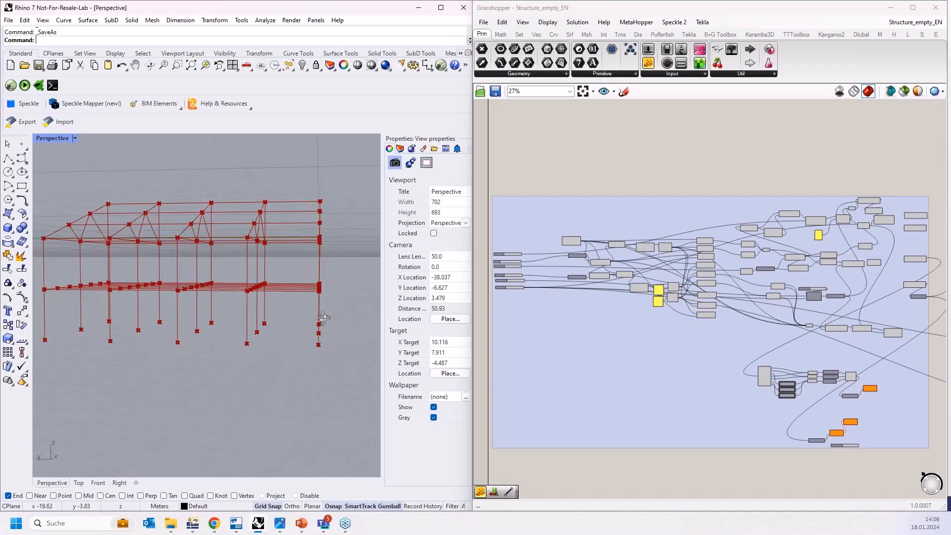
scroll(301, 306, "down", 2)
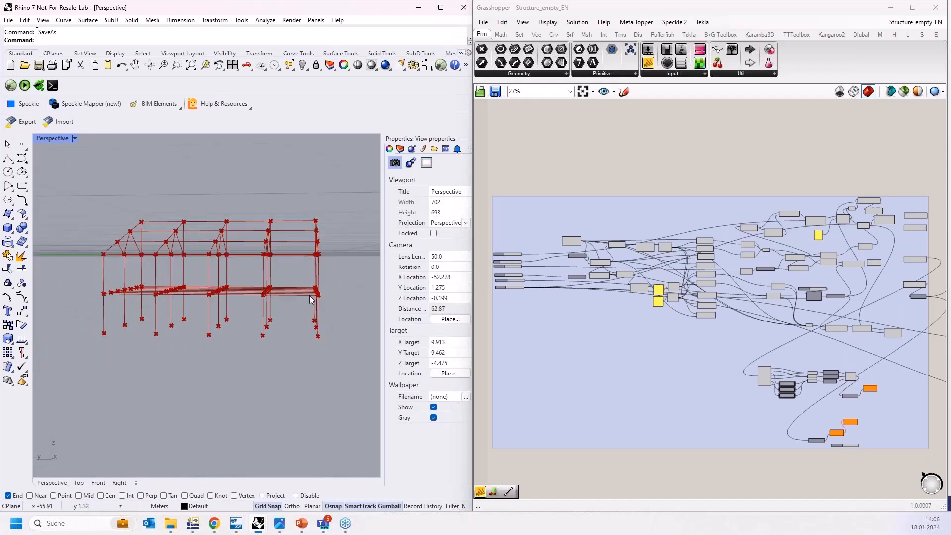
scroll(311, 299, "up", 2)
right_click_drag(326, 289, 331, 257)
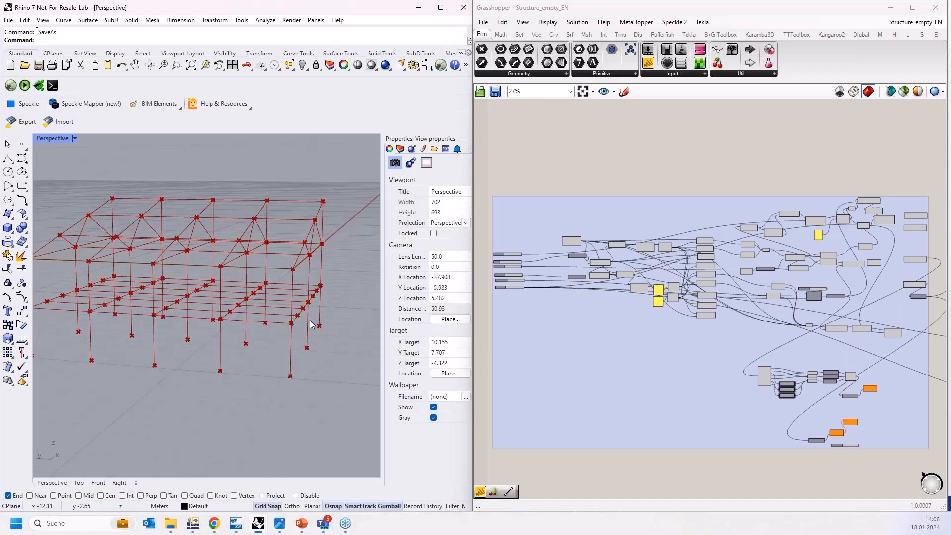
scroll(338, 251, "up", 10)
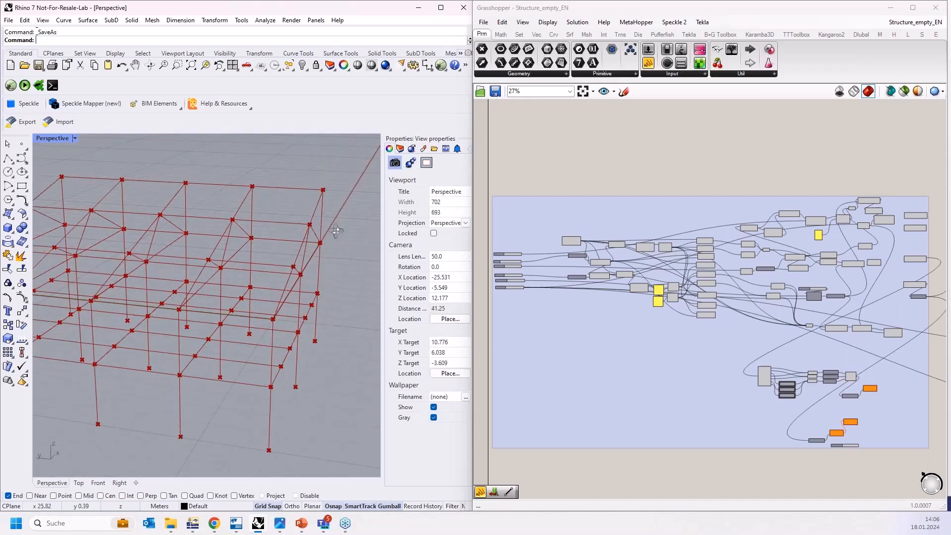
scroll(326, 224, "down", 2)
scroll(230, 171, "down", 2)
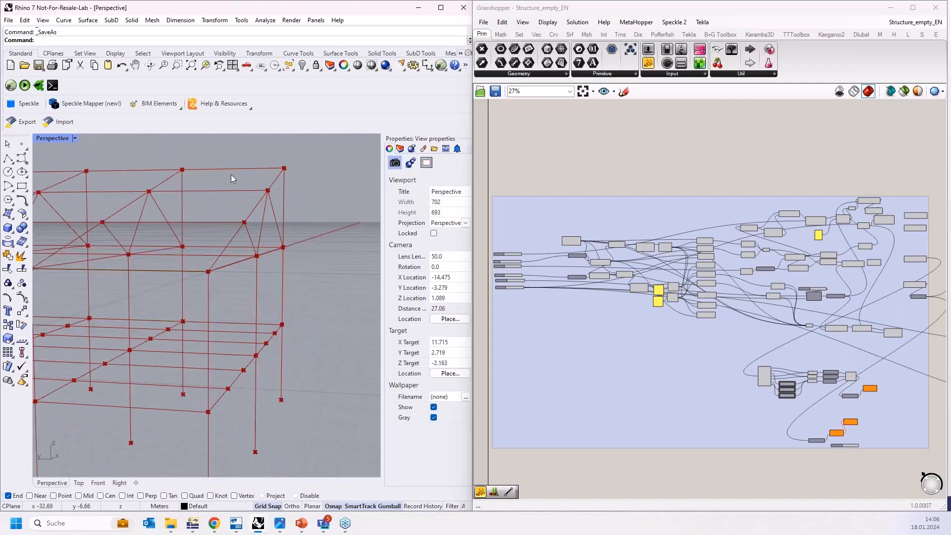
mouse_move(208, 172)
right_mouse_down()
mouse_move(221, 165)
mouse_move(212, 161)
mouse_move(210, 172)
right_mouse_up()
scroll(304, 231, "down", 6)
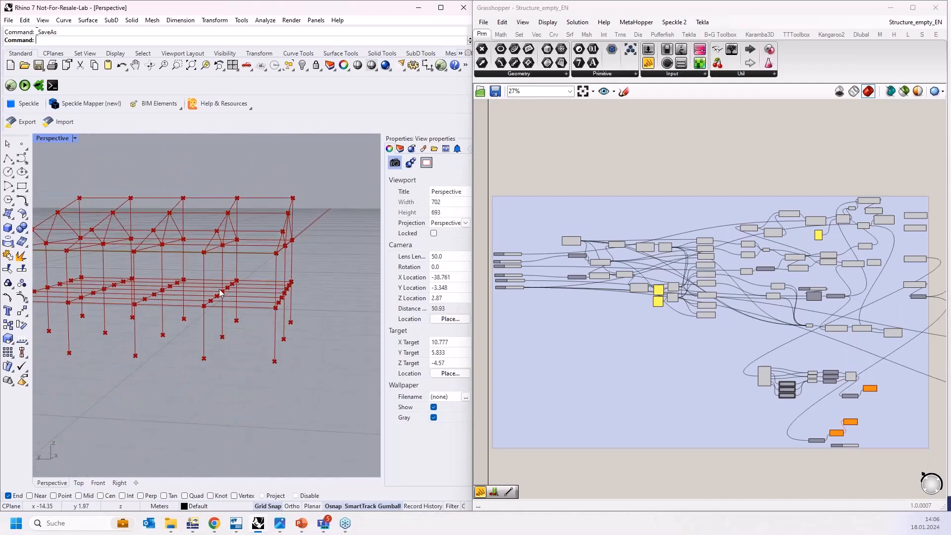
right_click_drag(302, 281, 300, 288)
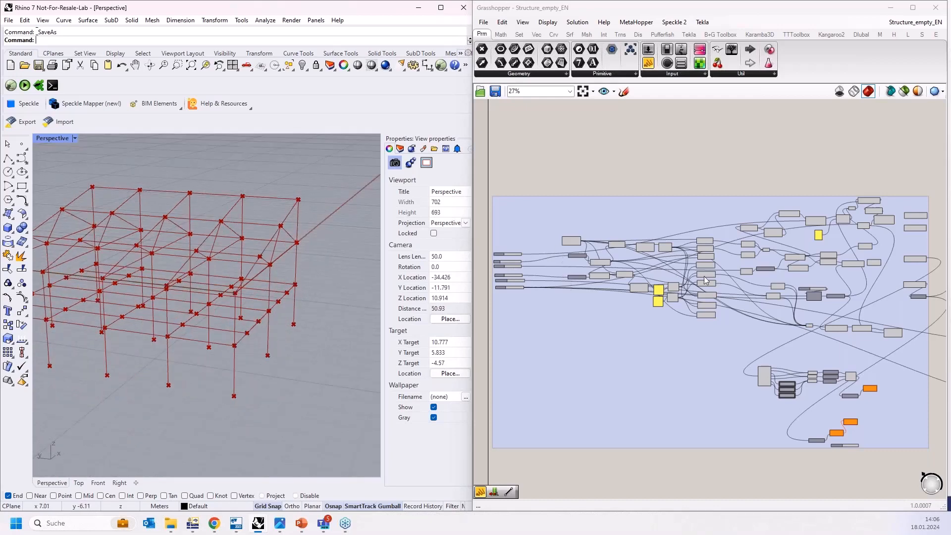
- Vary the Stage Beams, Length, Frame height and Frame count sliders, returning them to 3, 13, 3 and 5
scroll(614, 266, "up", 5)
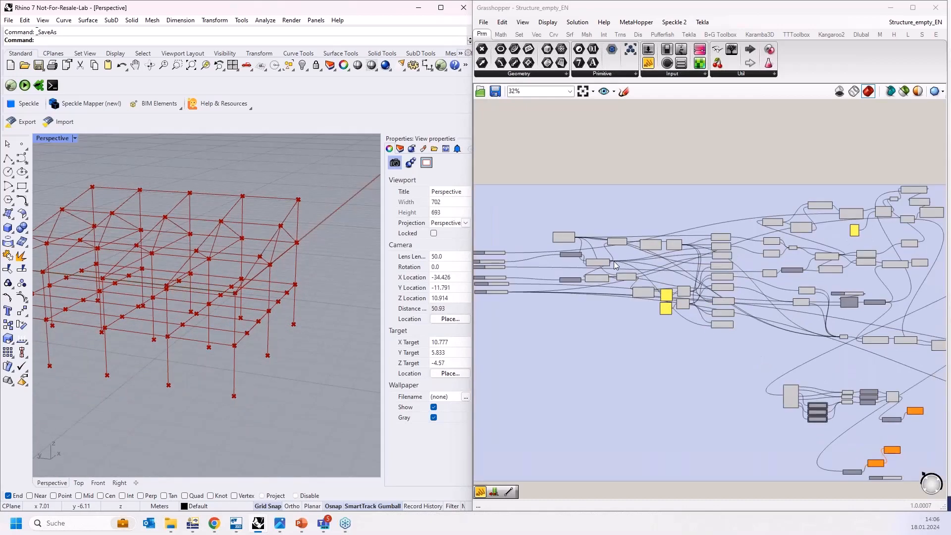
right_click_drag(620, 271, 863, 275)
scroll(577, 265, "up", 5)
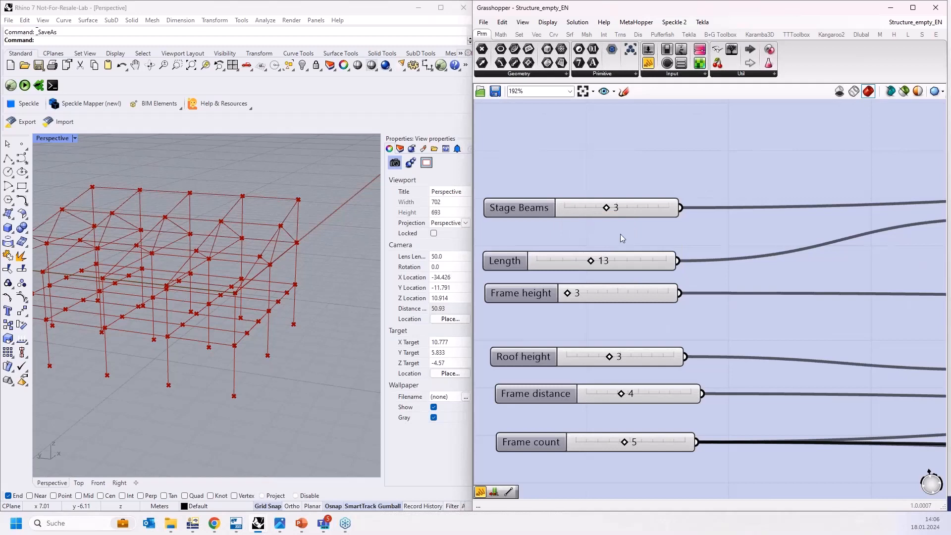
right_click_drag(366, 221, 373, 225)
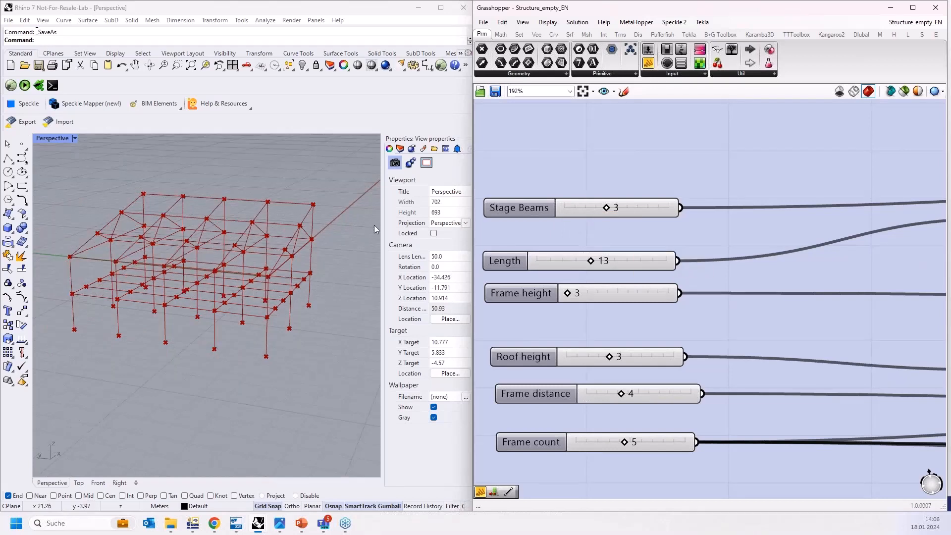
scroll(373, 224, "down", 2)
scroll(166, 254, "up", 2)
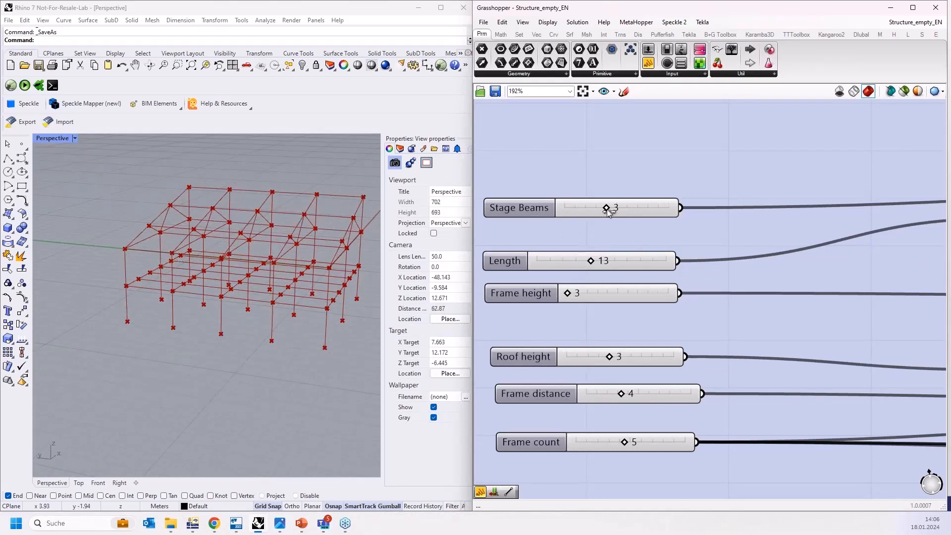
mouse_move(607, 210)
left_mouse_down()
mouse_move(640, 209)
mouse_move(562, 210)
mouse_move(599, 207)
left_mouse_up()
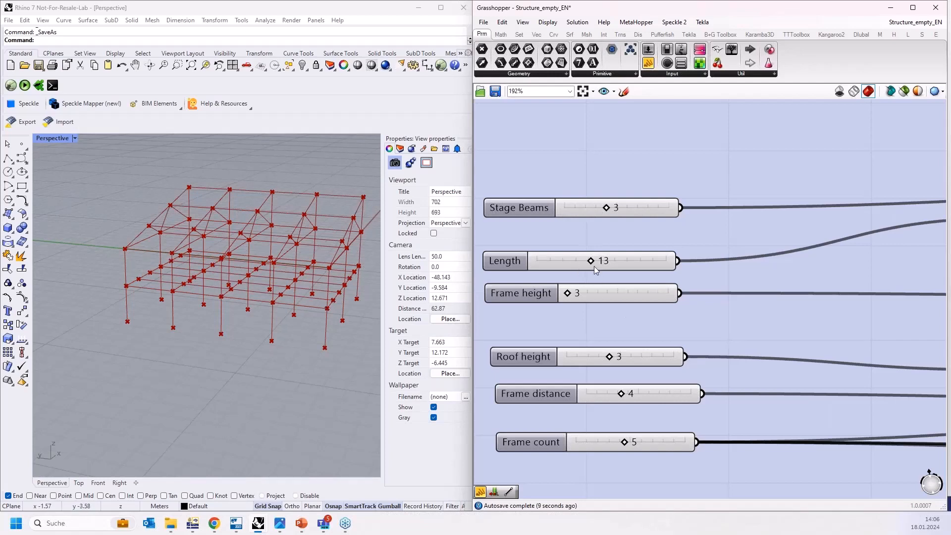
mouse_move(594, 260)
left_mouse_down()
mouse_move(609, 265)
mouse_move(591, 260)
left_mouse_up()
left_click_drag(598, 294, 566, 294)
mouse_move(625, 438)
left_mouse_down()
mouse_move(654, 441)
mouse_move(625, 441)
left_mouse_up()
- Select the XYZ point component at the start of the definition and examine its origin point in the model
scroll(625, 442, "down", 6)
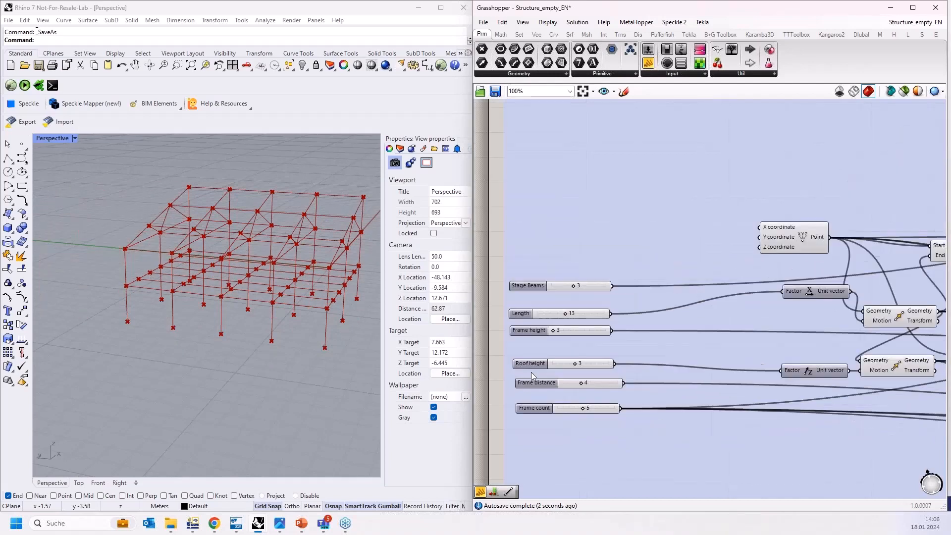
scroll(631, 338, "up", 2)
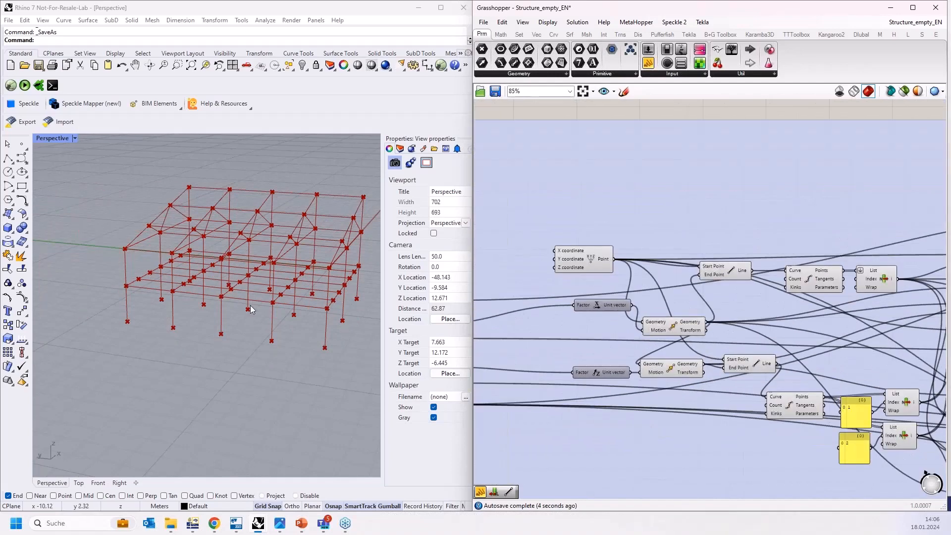
scroll(134, 310, "down", 1)
scroll(229, 276, "up", 3)
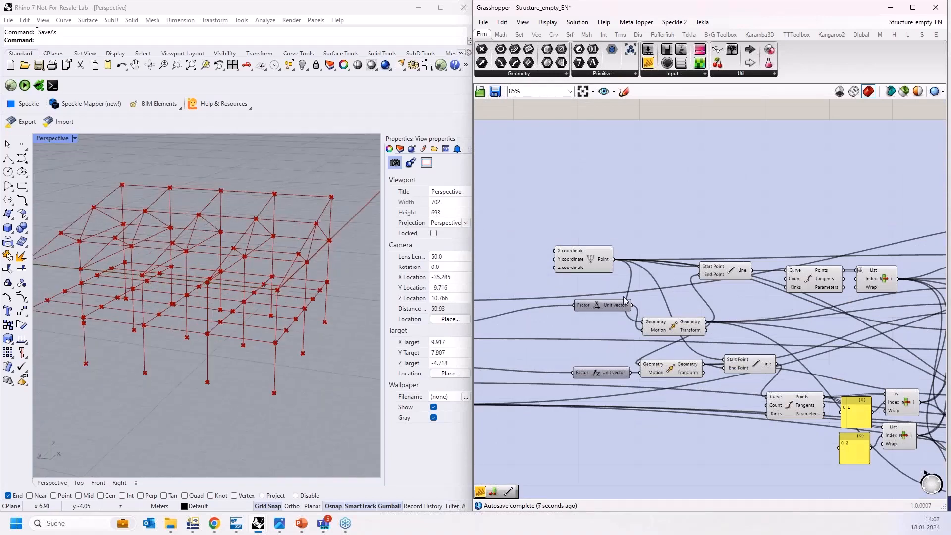
scroll(605, 283, "up", 2)
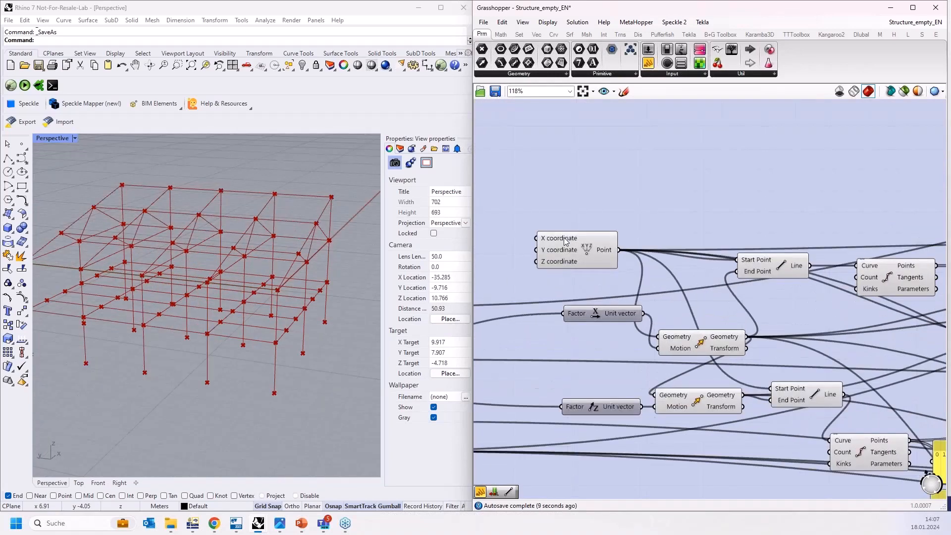
left_click(579, 255)
scroll(623, 259, "up", 2)
scroll(622, 260, "up", 1)
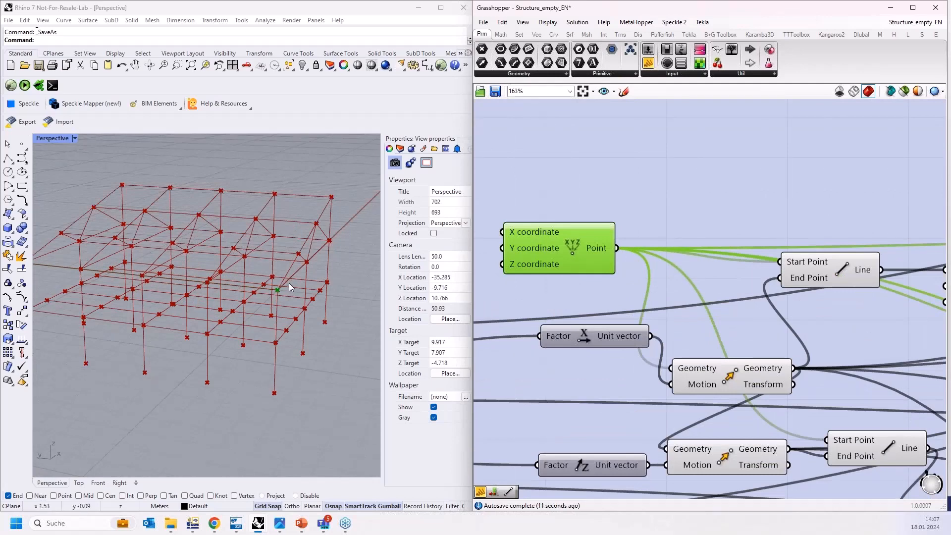
right_click_drag(289, 283, 286, 262)
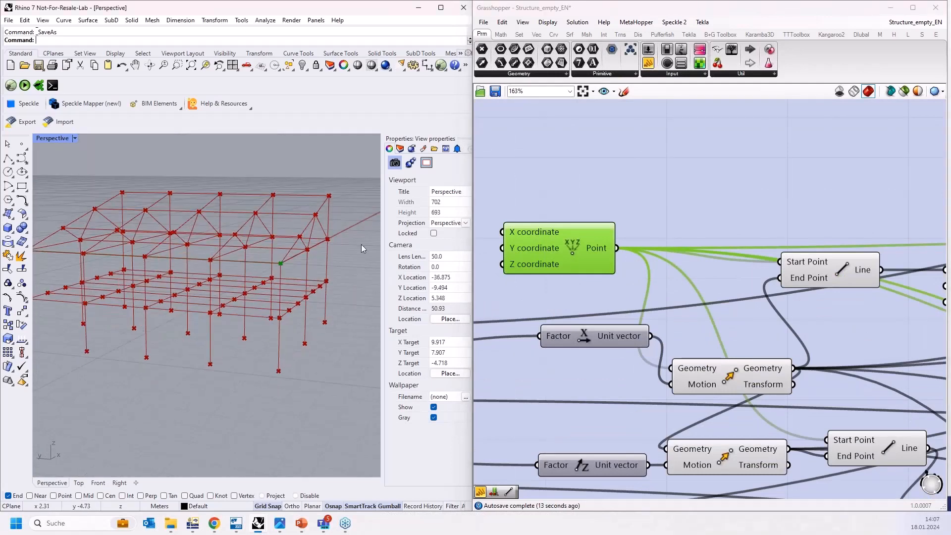
- Inspect the X-direction Move, its connected Line and the curve division component by highlighting their geometry in the model
scroll(693, 260, "down", 2)
left_click(716, 346)
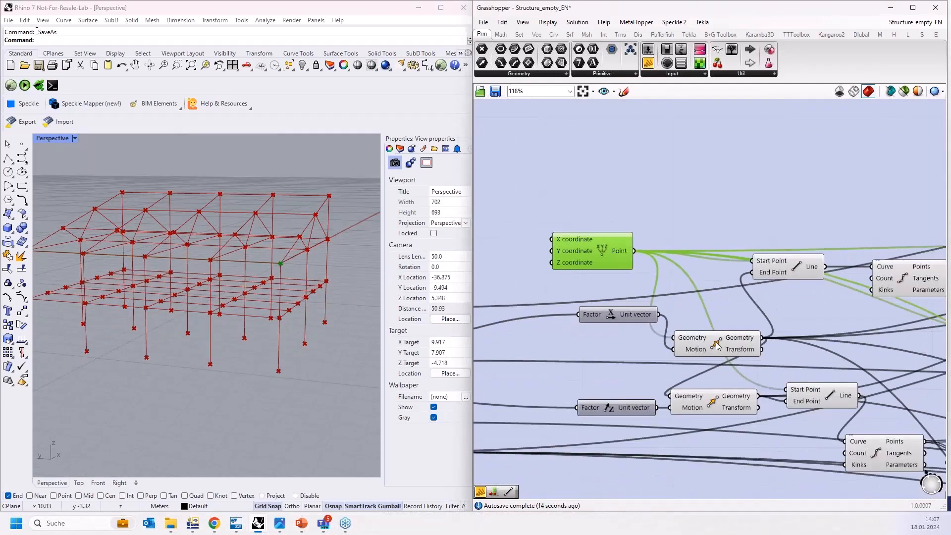
left_click(794, 272)
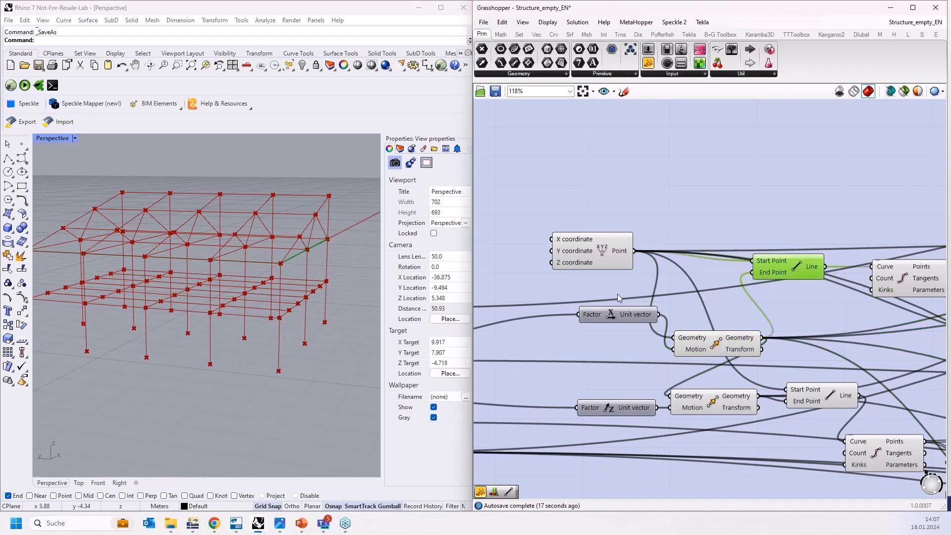
scroll(594, 292, "down", 2)
scroll(876, 285, "up", 2)
scroll(795, 281, "up", 1)
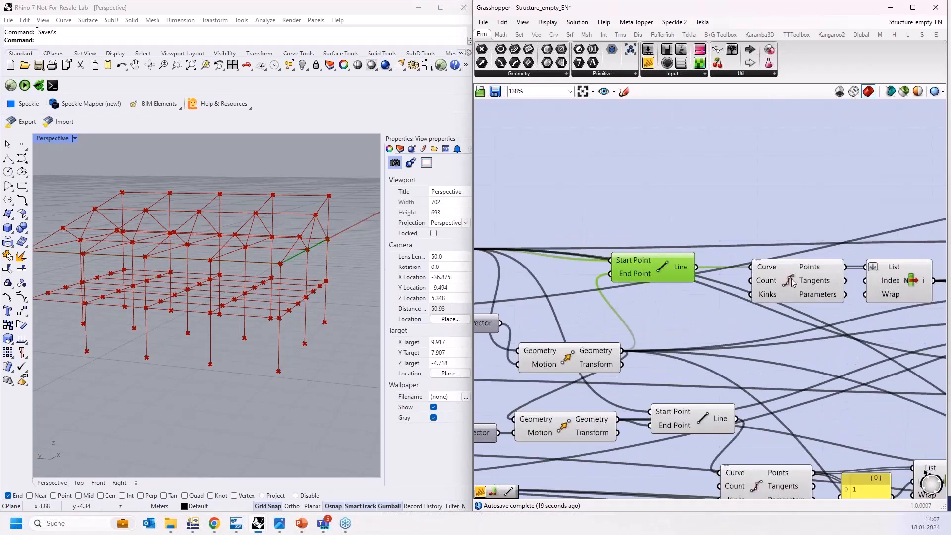
left_click(792, 282)
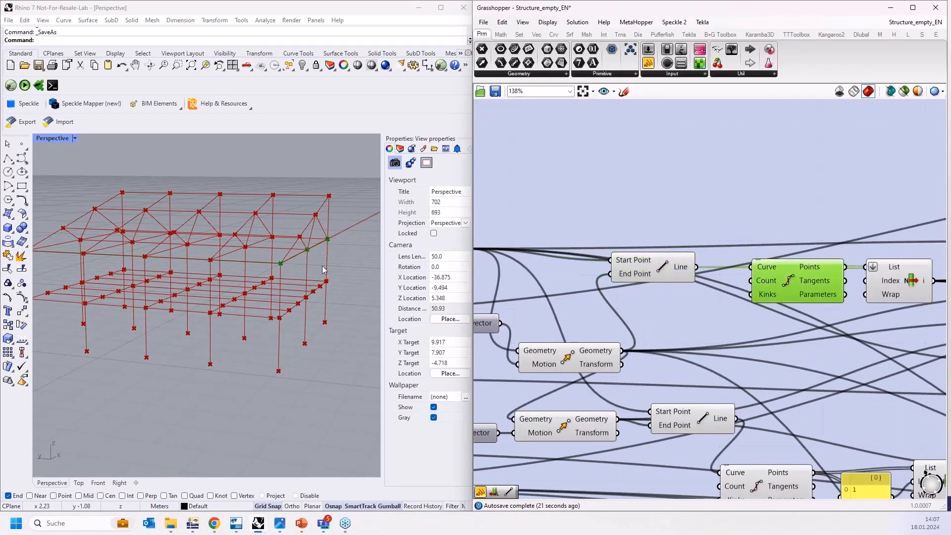
- Inspect the Z-direction Move, the sloped roof Line and its curve division component by highlighting their geometry
scroll(749, 296, "down", 2)
left_click(606, 392)
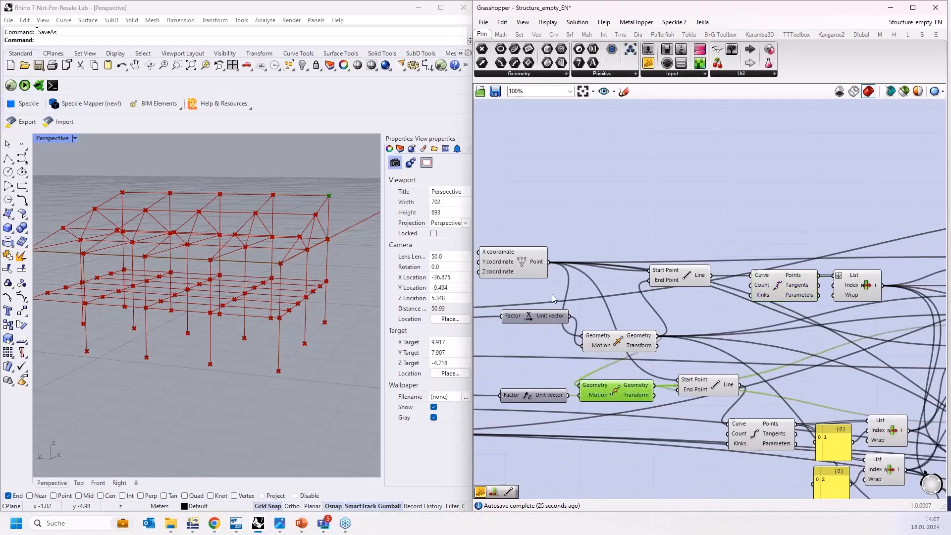
left_click(727, 386)
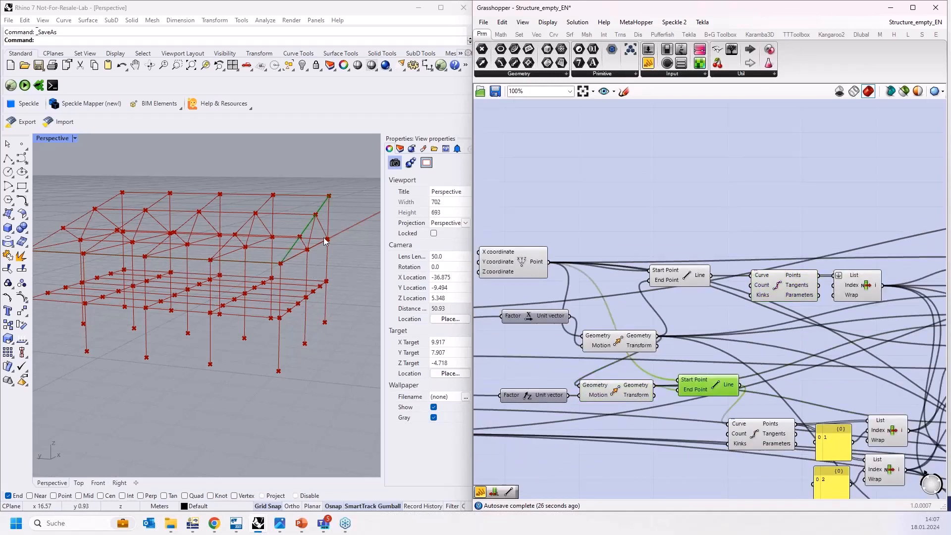
left_click(776, 440)
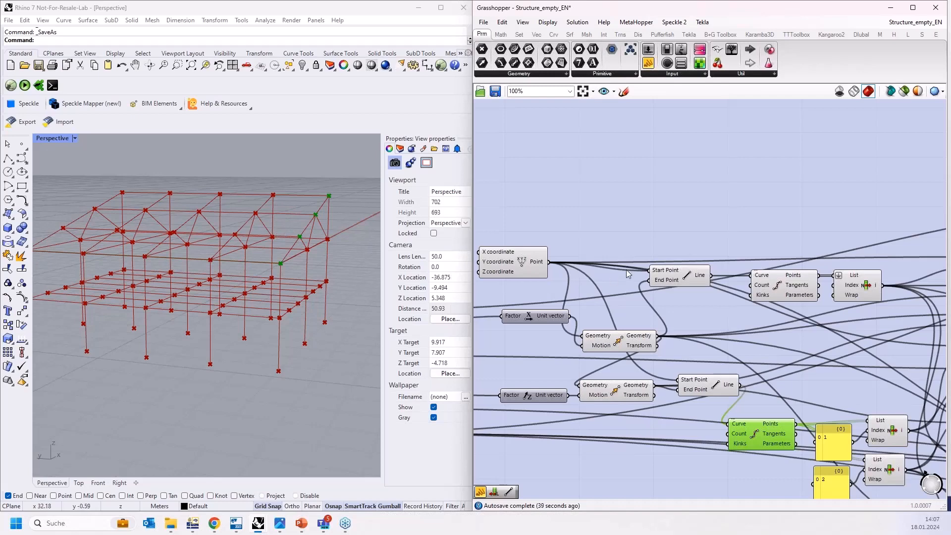
- Select the whole column of Line components to highlight the first roof truss in the model
scroll(578, 206, "down", 2)
right_click_drag(792, 214, 556, 159)
right_click_drag(615, 156, 592, 180)
scroll(602, 172, "down", 1)
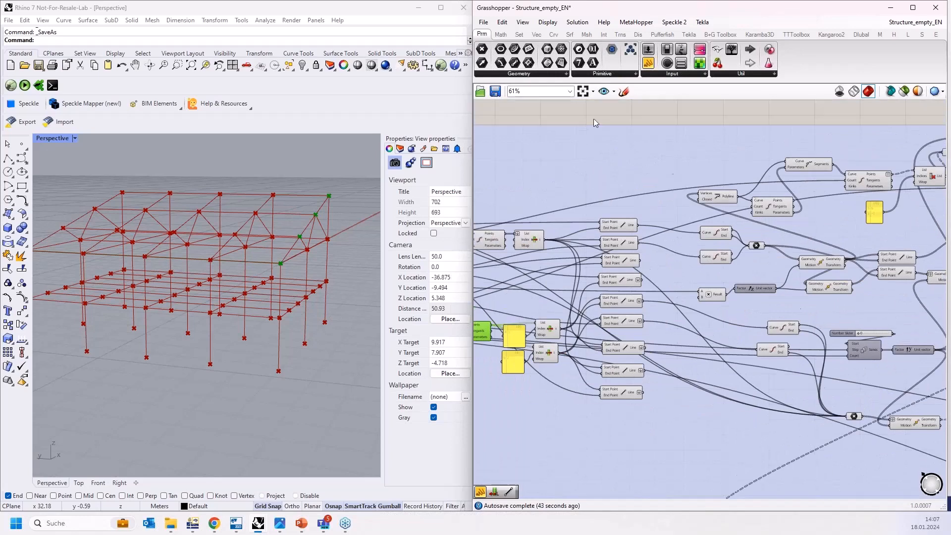
left_click_drag(592, 113, 681, 416)
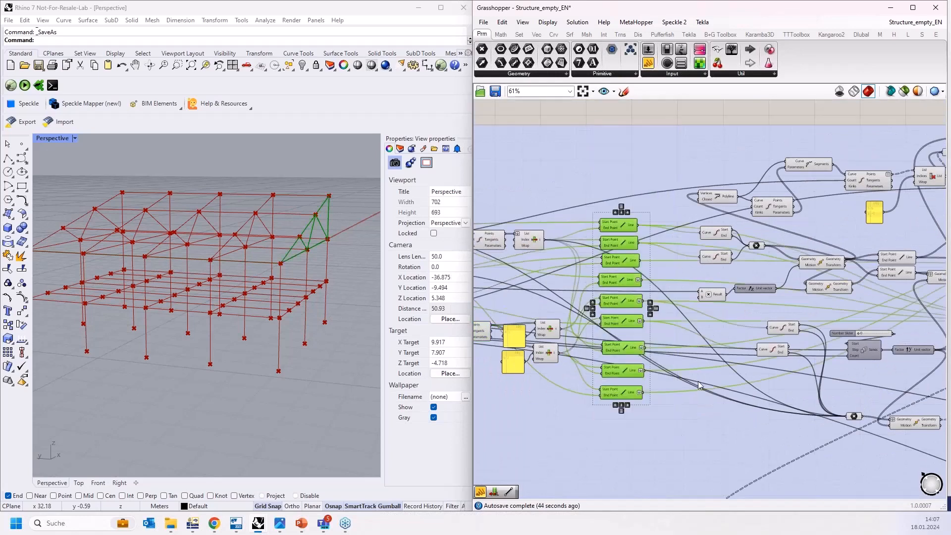
- Add the two column Line components and the Polyline component to the selection and examine the highlighted frame up close
right_click_drag(770, 249, 616, 255)
scroll(616, 255, "up", 1)
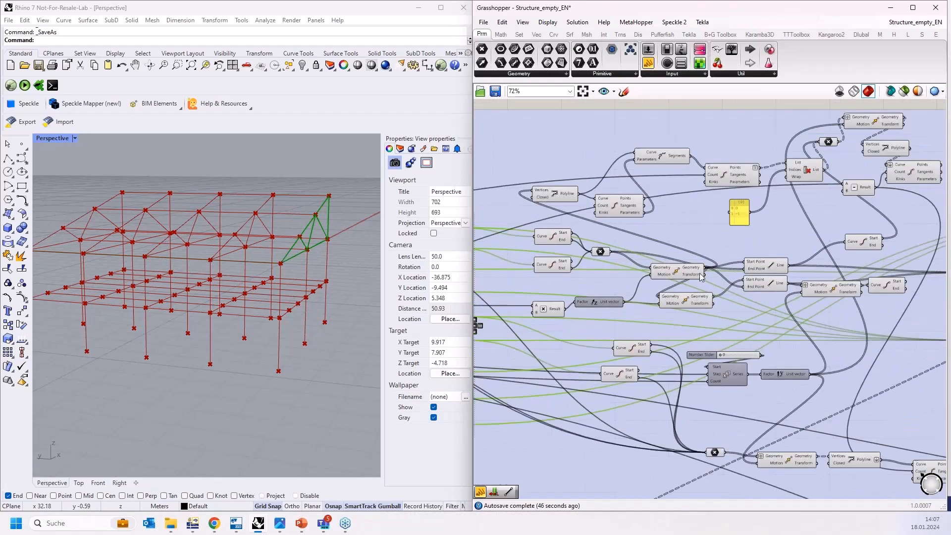
left_click(772, 267, "shift")
left_click(763, 284, "shift")
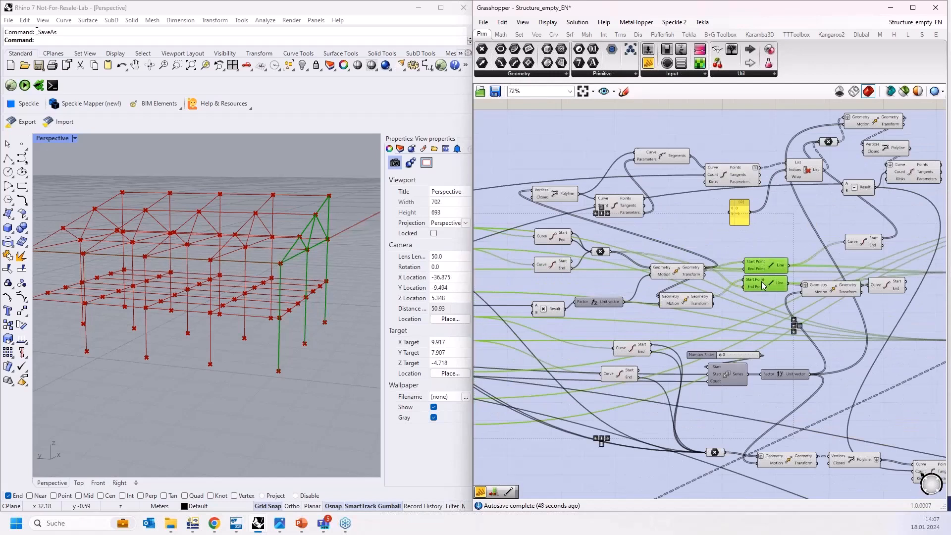
left_click(561, 195, "shift")
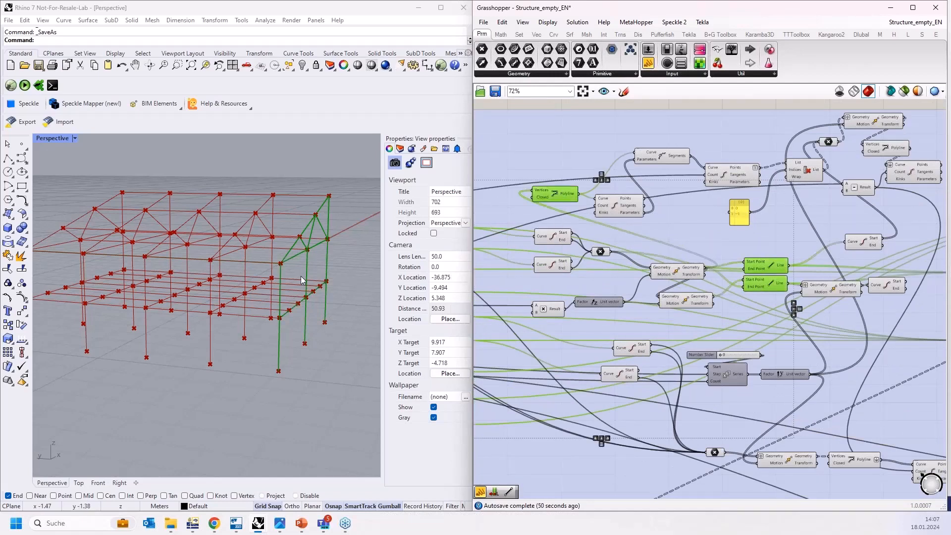
right_click_drag(307, 290, 320, 281)
scroll(374, 278, "up", 4)
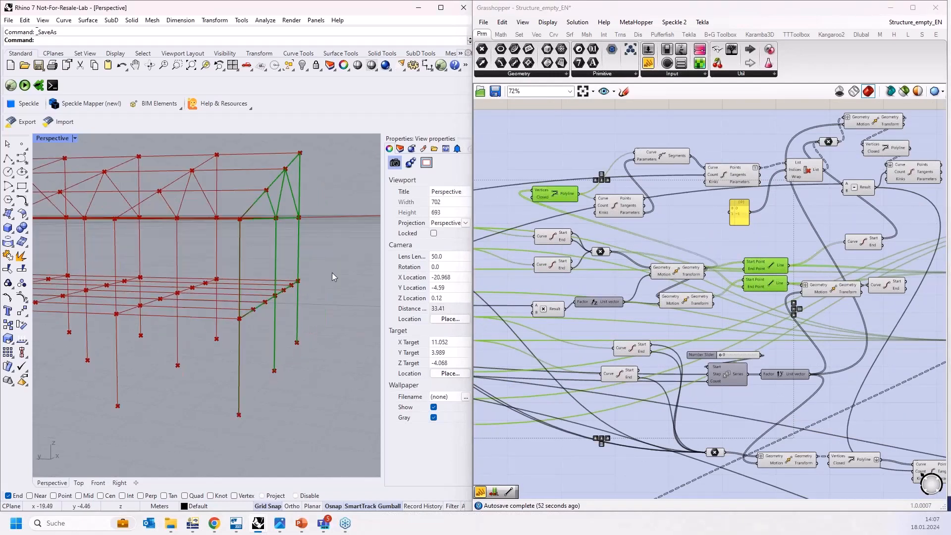
- Examine the highlighted frame within the complete hall structure from several viewing angles and distances
scroll(320, 278, "down", 2)
right_click_drag(266, 217, 303, 337)
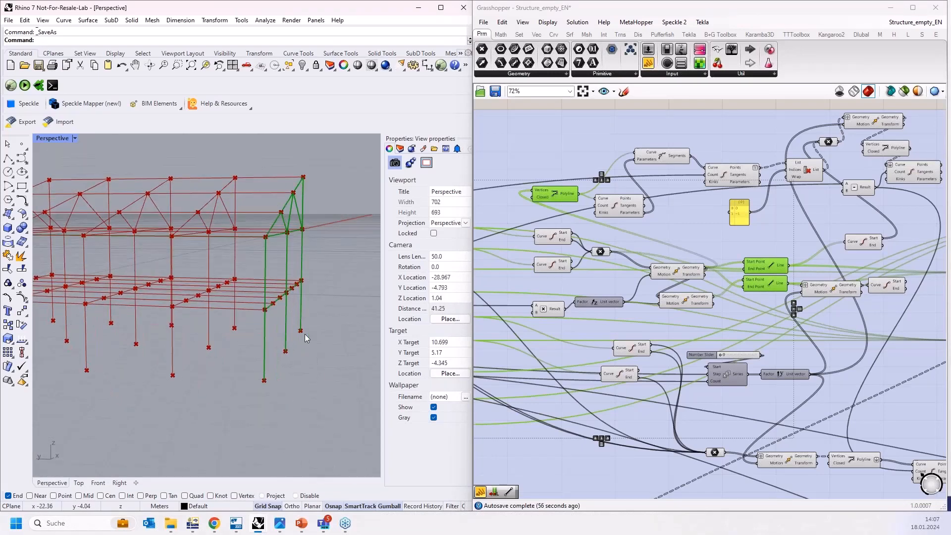
scroll(273, 246, "down", 4)
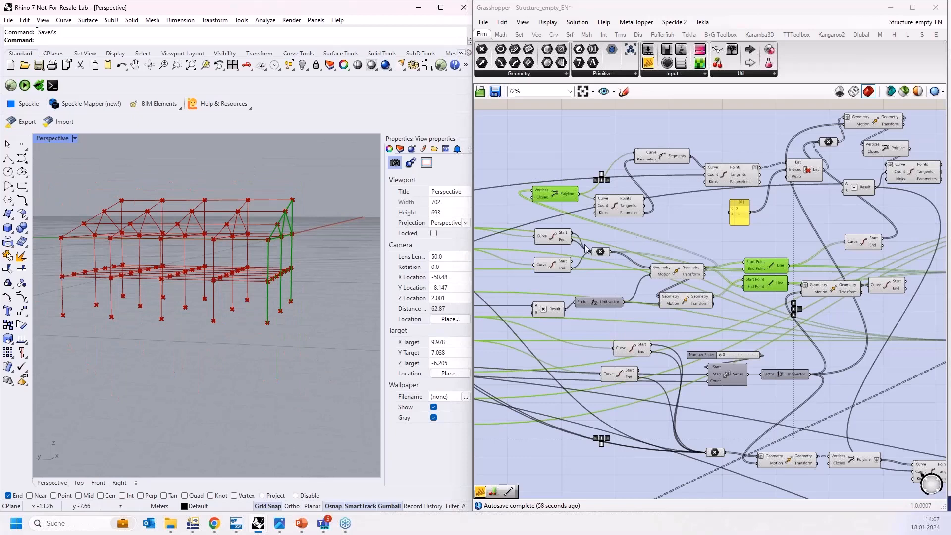
right_click_drag(252, 281, 186, 318)
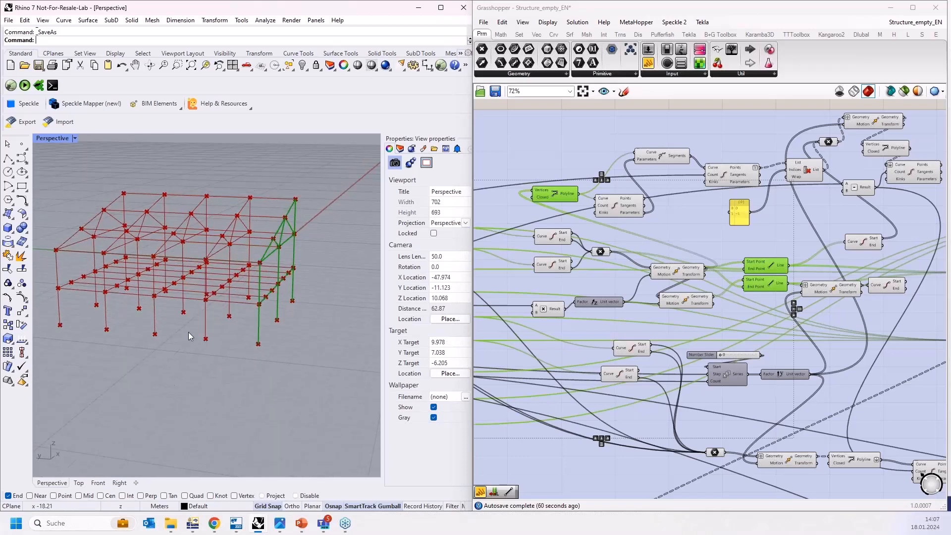
scroll(602, 288, "down", 2)
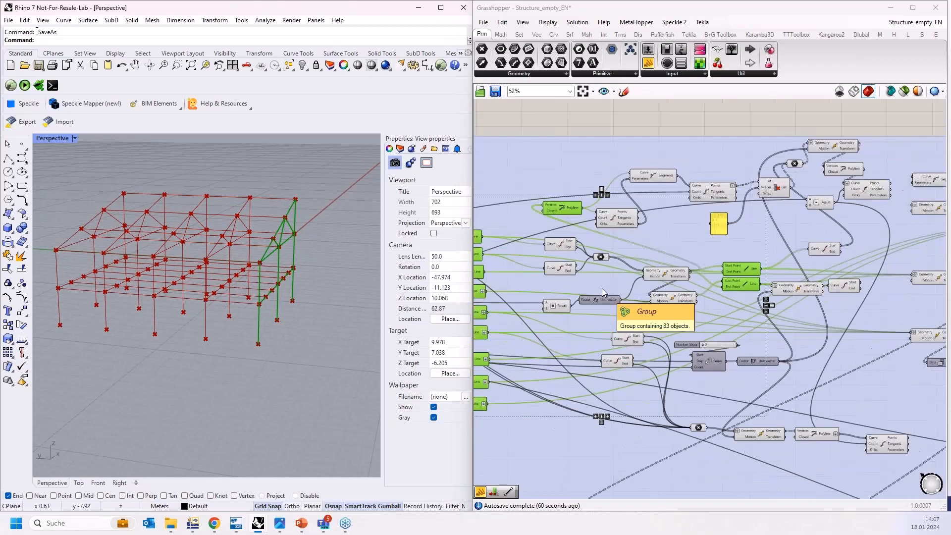
scroll(634, 266, "up", 2)
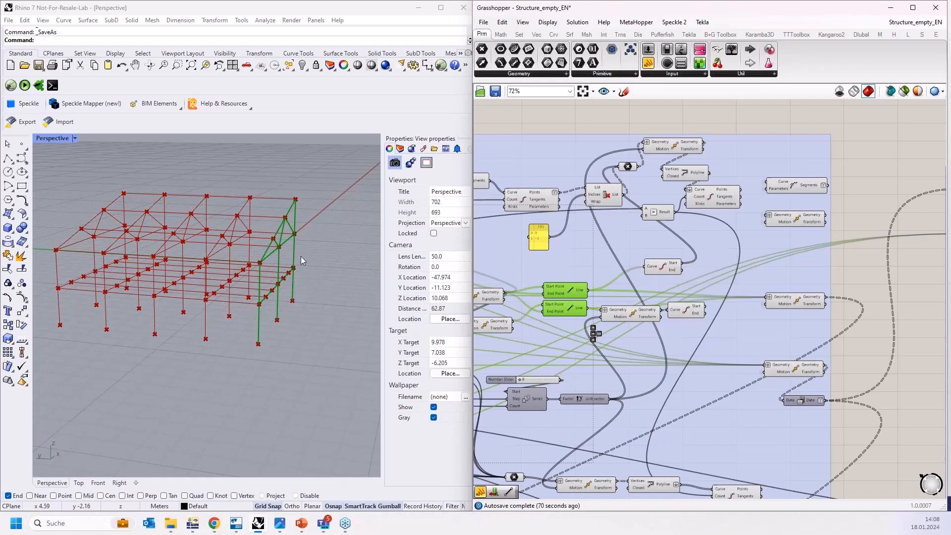
mouse_move(301, 256)
right_mouse_down()
mouse_move(318, 251)
mouse_move(285, 263)
right_mouse_up()
scroll(285, 262, "up", 2)
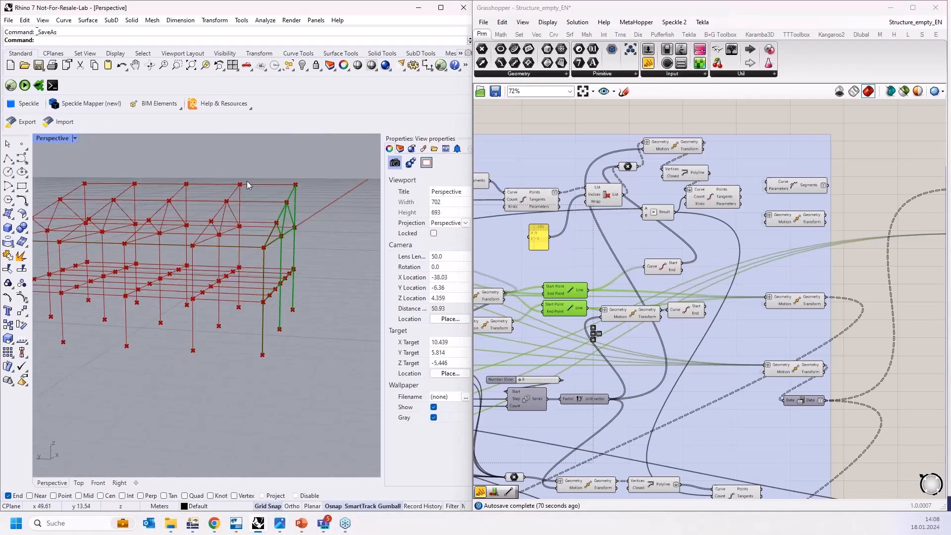
right_click_drag(287, 322, 294, 314)
scroll(289, 231, "up", 5)
scroll(292, 238, "down", 3)
scroll(292, 248, "down", 2)
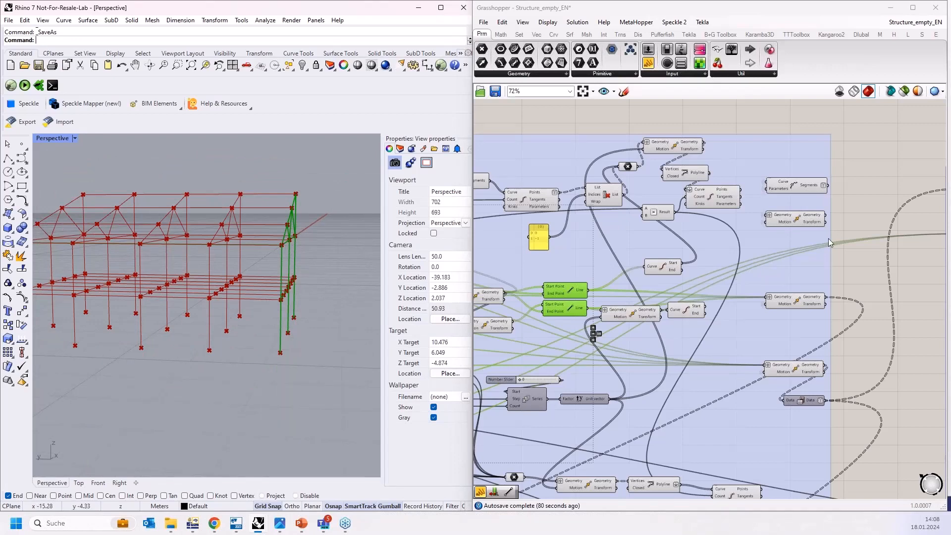
- Examine the Move components at the end of the geometry group and compare them with the repeated frames in the model
scroll(841, 218, "up", 4)
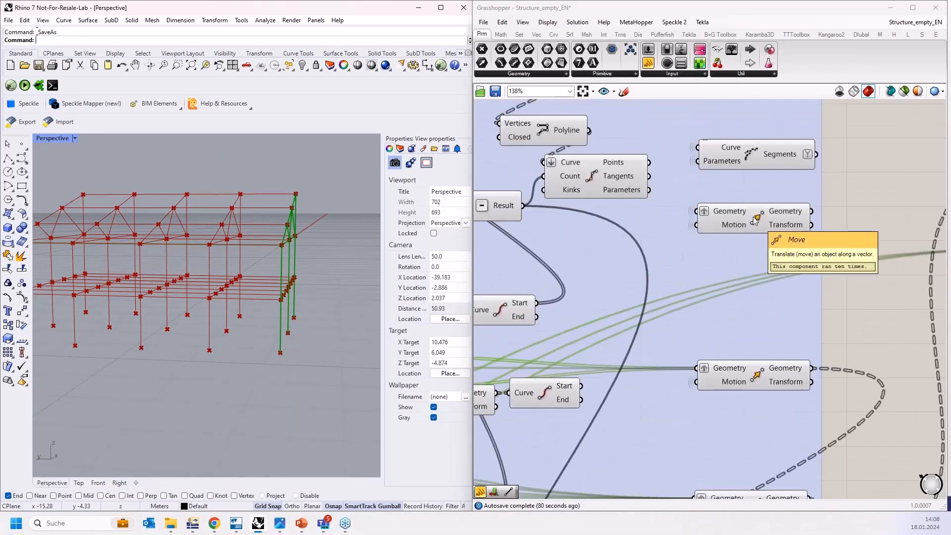
scroll(737, 231, "down", 4)
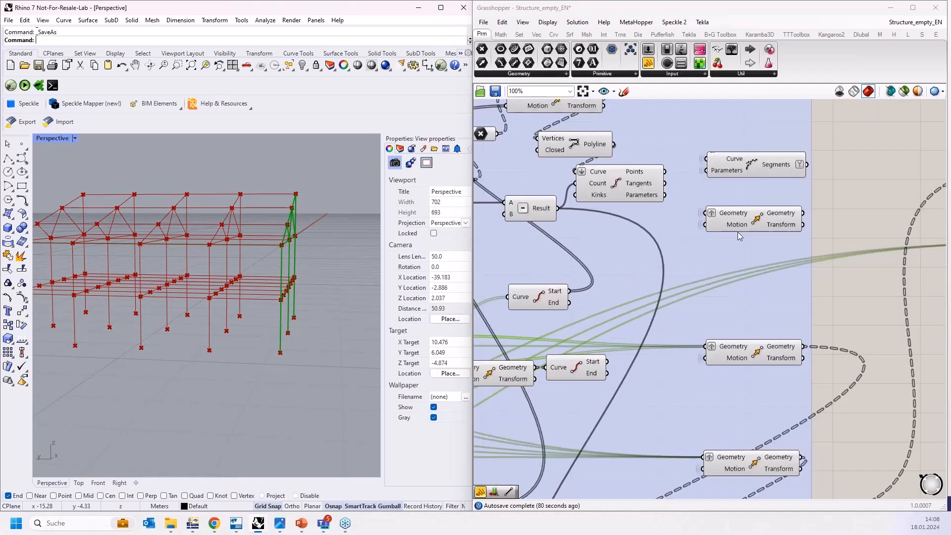
right_click_drag(738, 230, 678, 241)
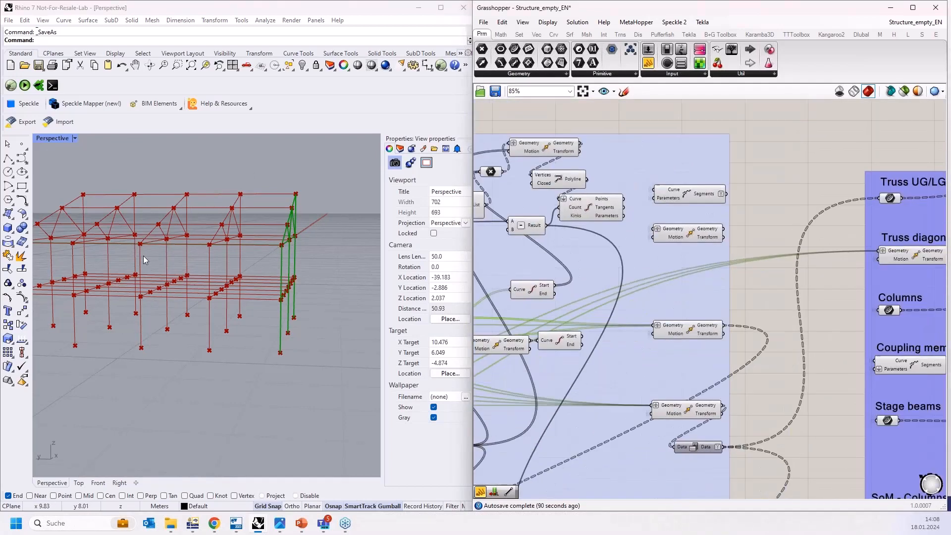
scroll(729, 220, "up", 3)
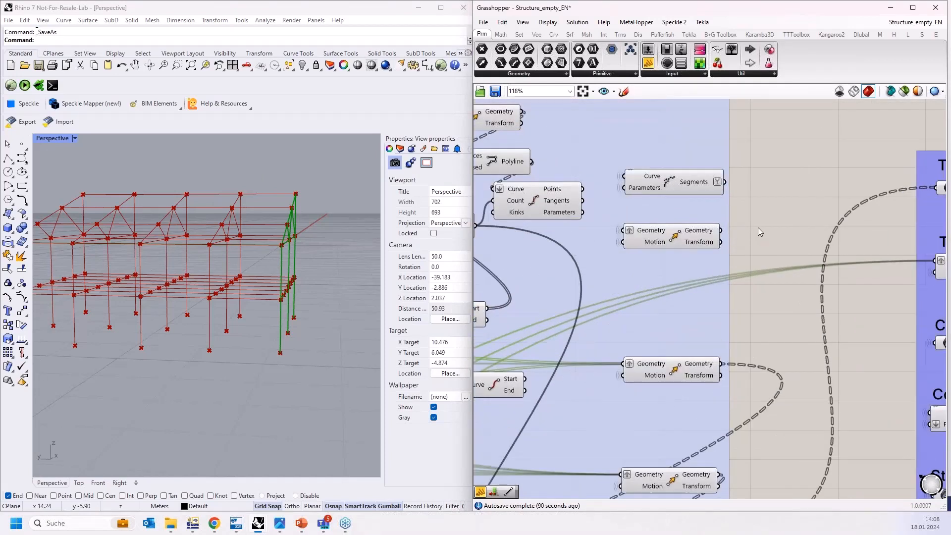
scroll(597, 249, "down", 4)
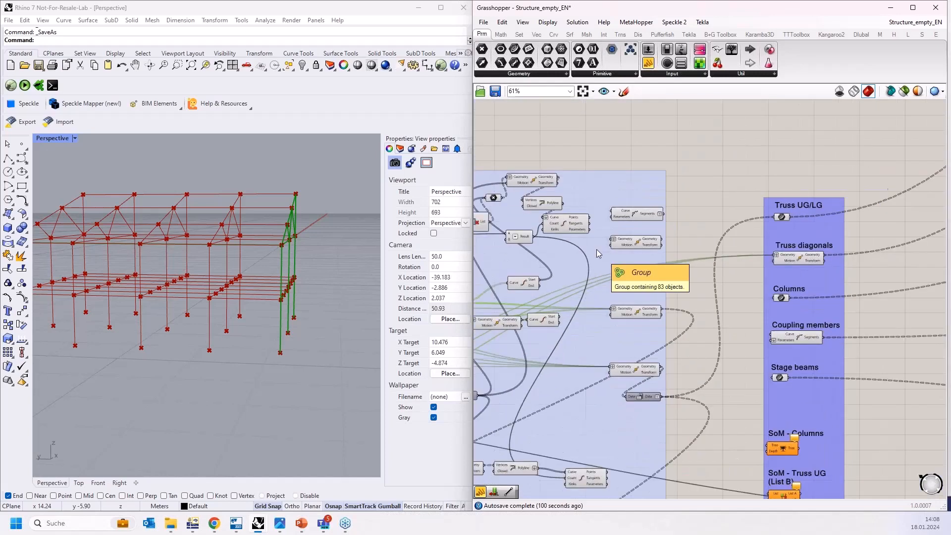
right_click_drag(290, 252, 295, 252)
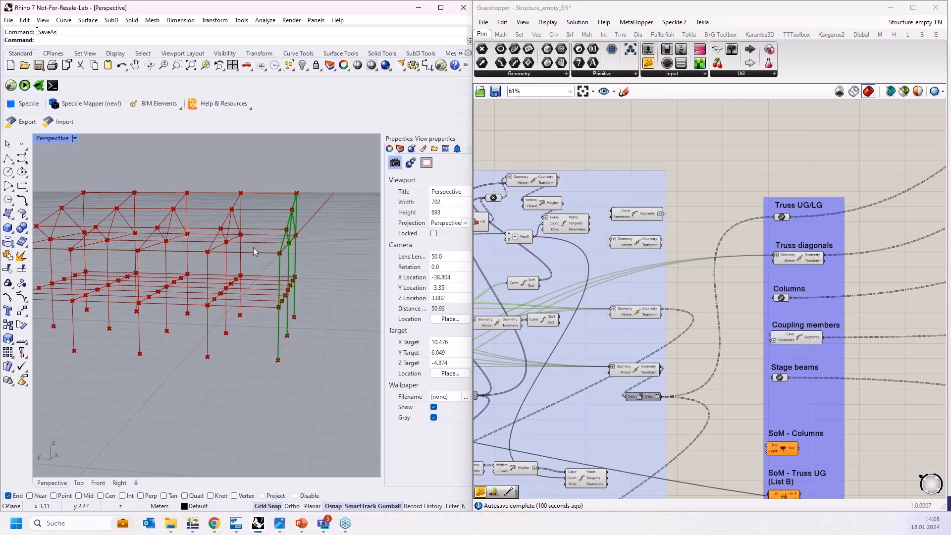
scroll(274, 254, "up", 3)
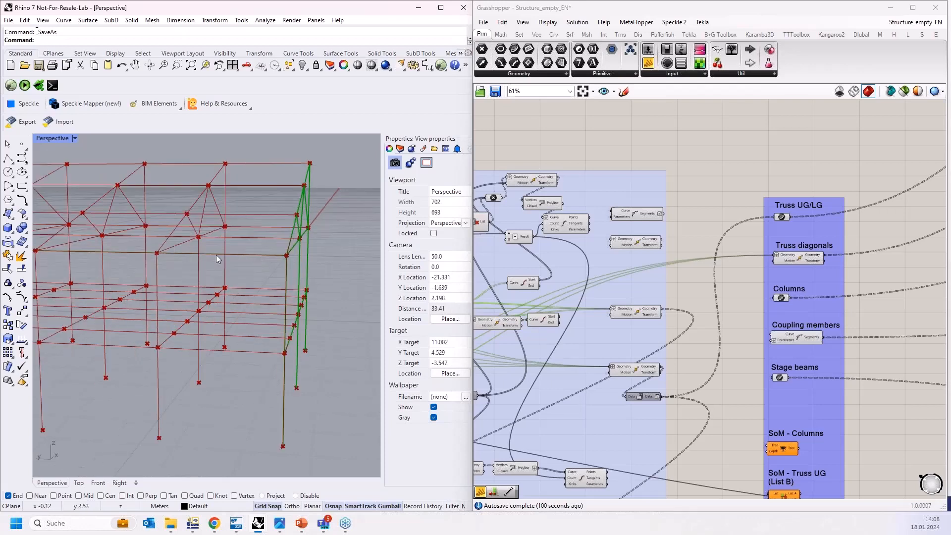
scroll(280, 255, "down", 2)
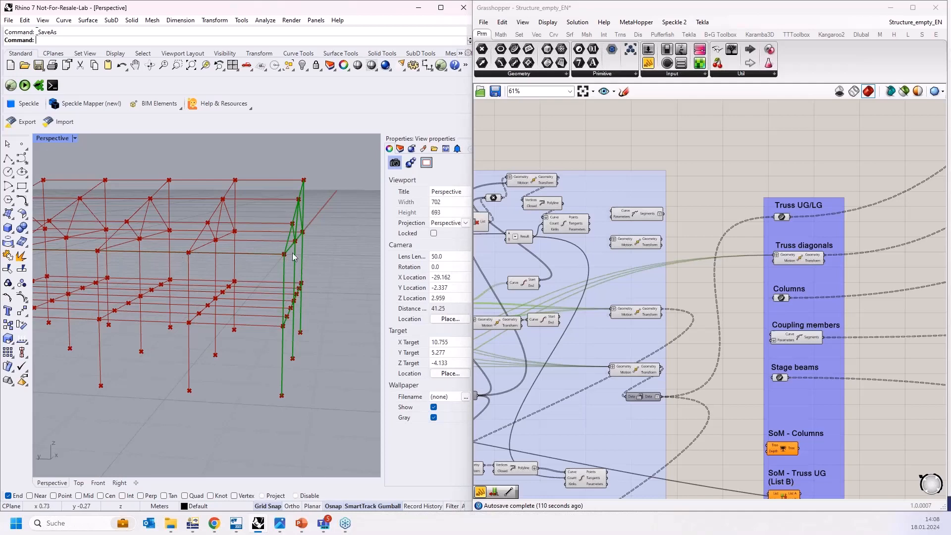
right_click_drag(292, 253, 243, 228)
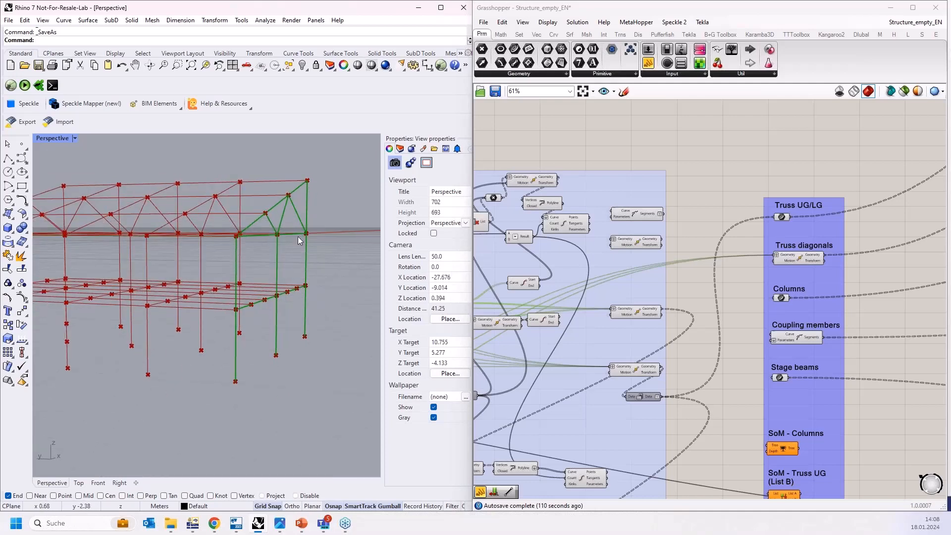
scroll(654, 239, "up", 2)
scroll(652, 240, "up", 1)
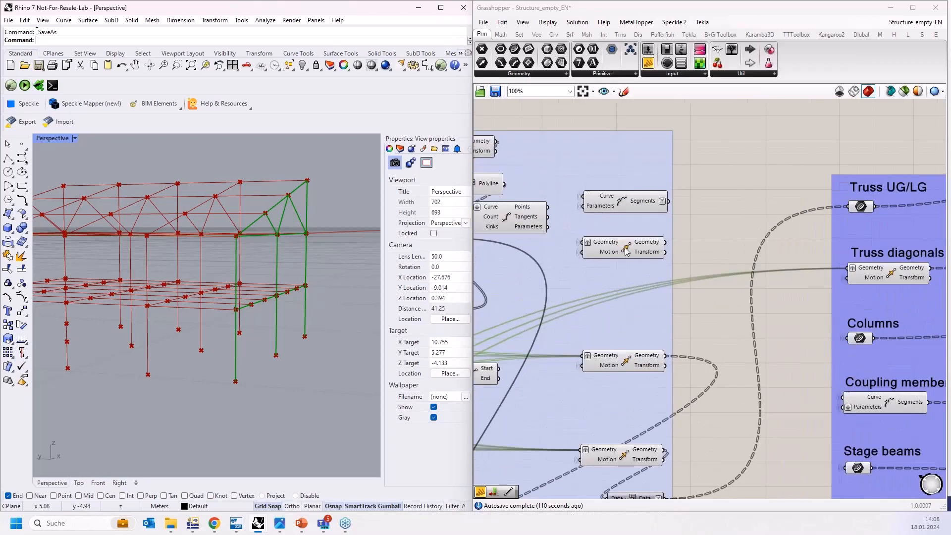
- Inspect the three final Move components one after another by highlighting the stage cross beams, columns and truss chords they copy
left_click(646, 246)
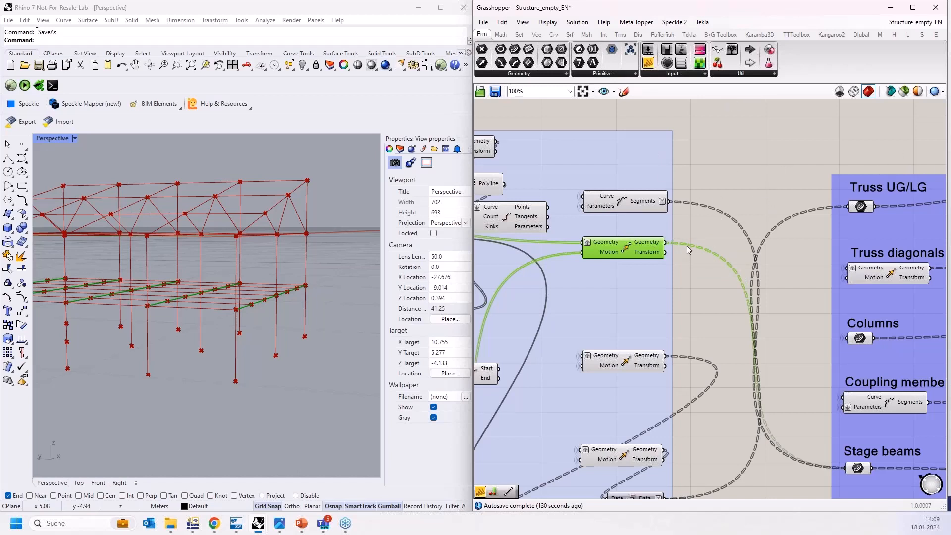
scroll(687, 245, "down", 2)
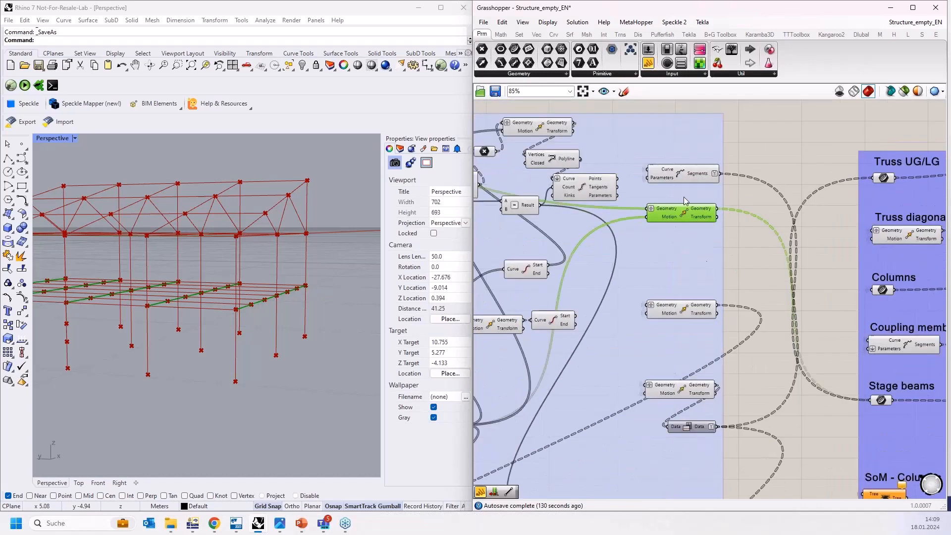
scroll(691, 214, "down", 1)
scroll(655, 229, "up", 2)
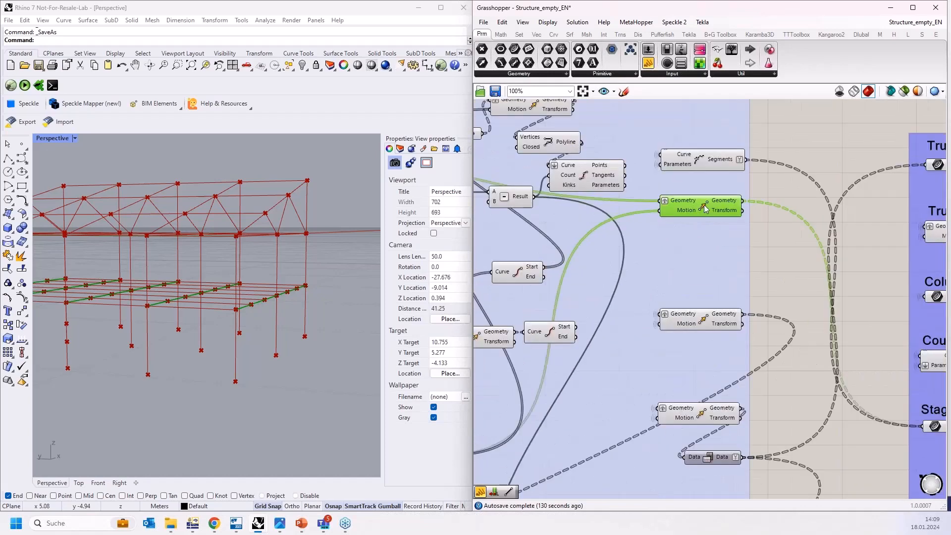
right_click_drag(278, 248, 340, 265)
left_click(706, 321)
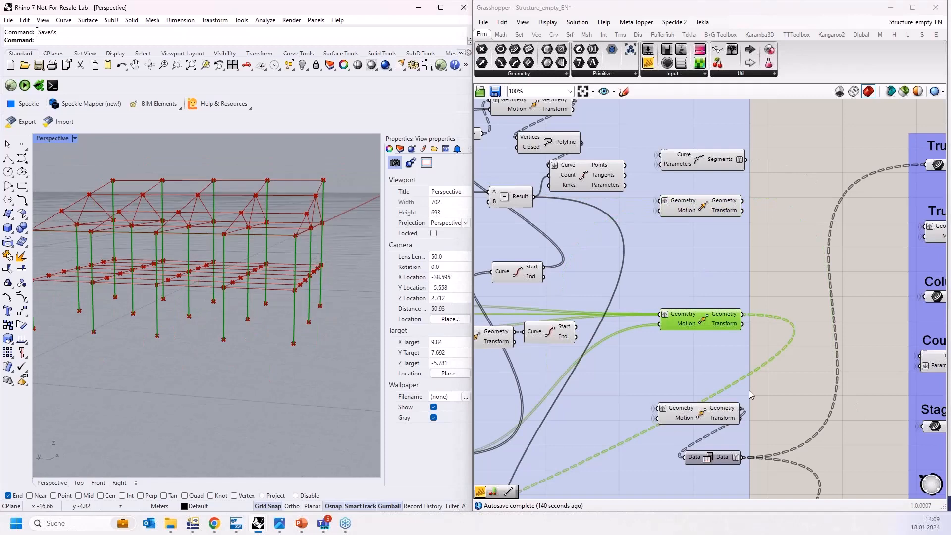
left_click(701, 414)
- Inspect the Truss UG/LG curve parameter in the output group by highlighting its geometry in the model
scroll(583, 283, "down", 4)
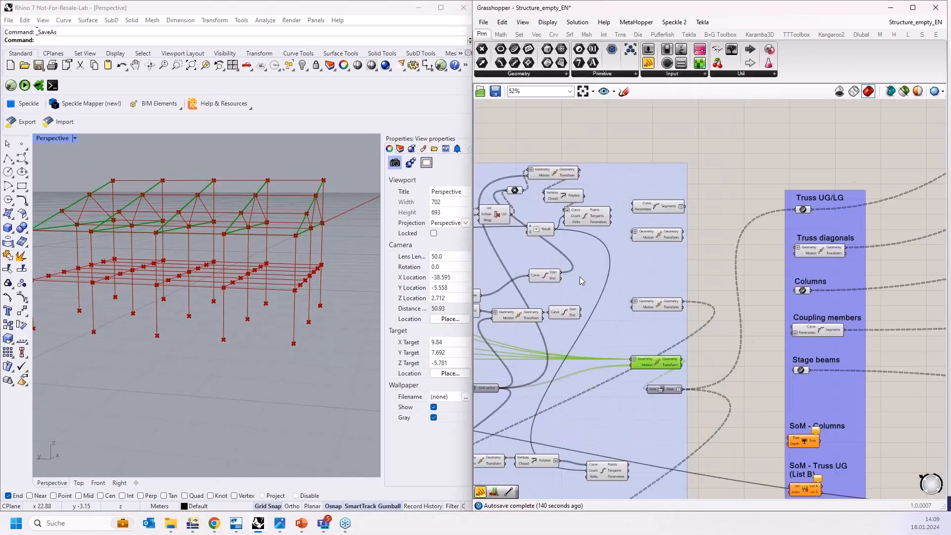
scroll(870, 340, "up", 3)
right_click_drag(869, 340, 749, 310)
scroll(750, 311, "down", 1)
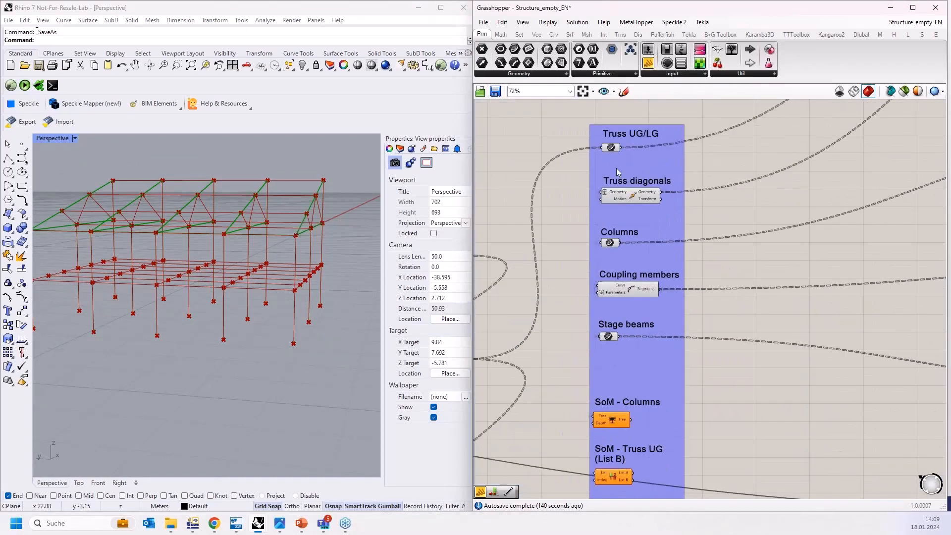
scroll(630, 149, "up", 2)
left_click(606, 151)
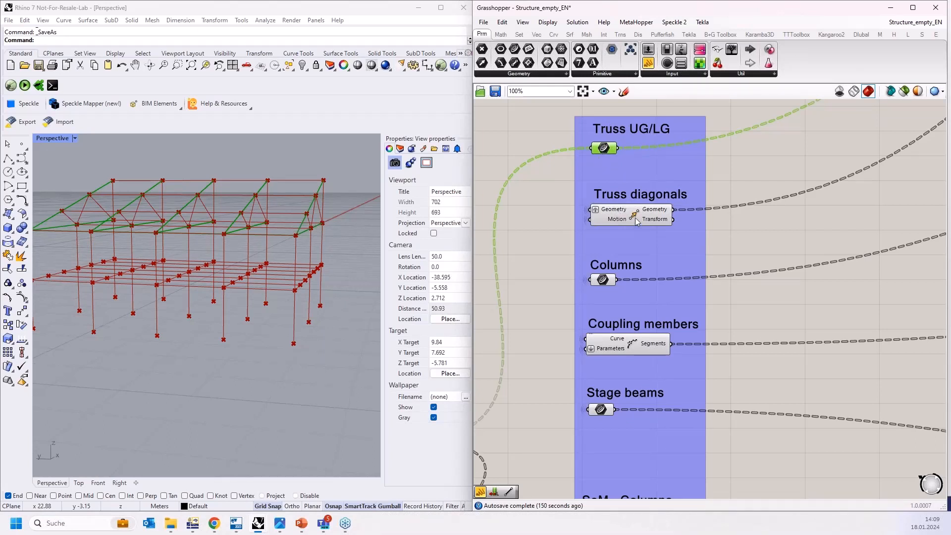
- Inspect the Columns, Coupling members and Stage beams outputs one after another by highlighting their geometry
scroll(637, 221, "down", 2)
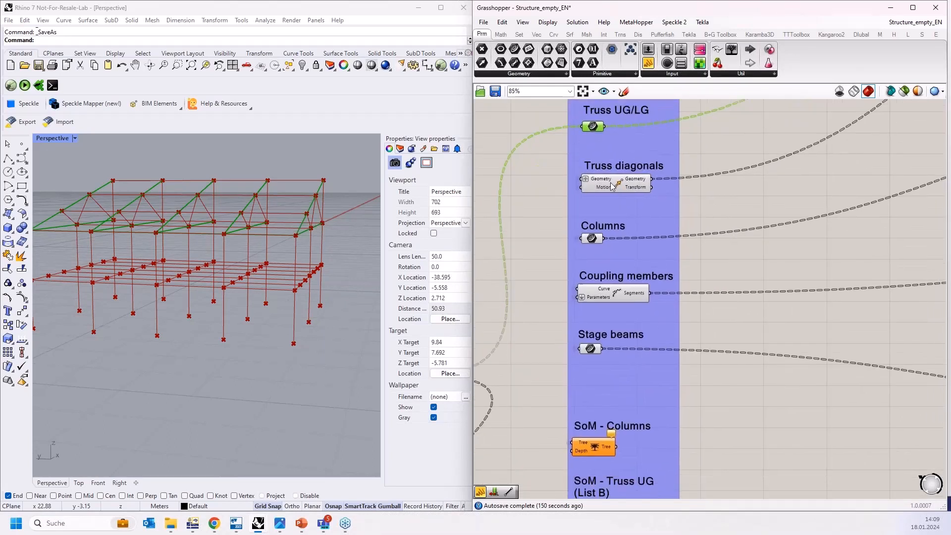
left_click(591, 238)
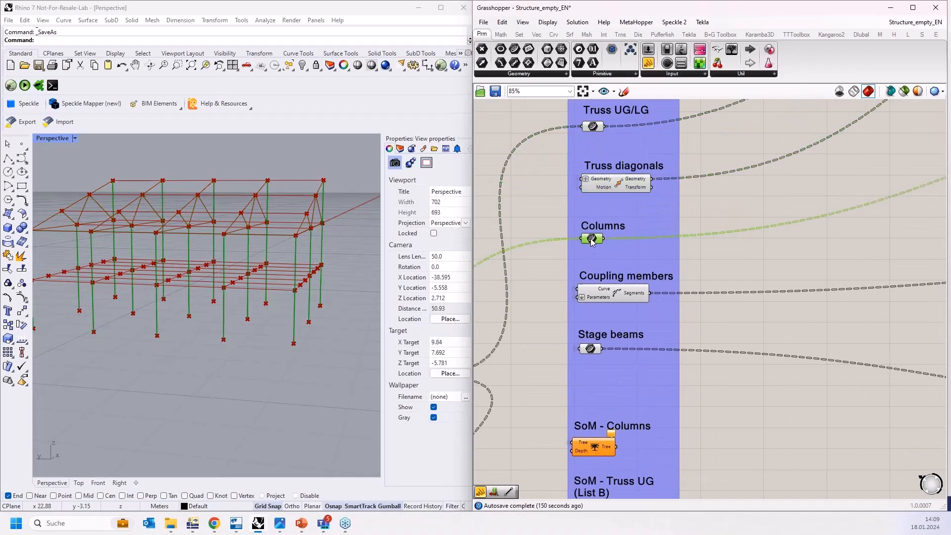
left_click(614, 296)
left_click(590, 349)
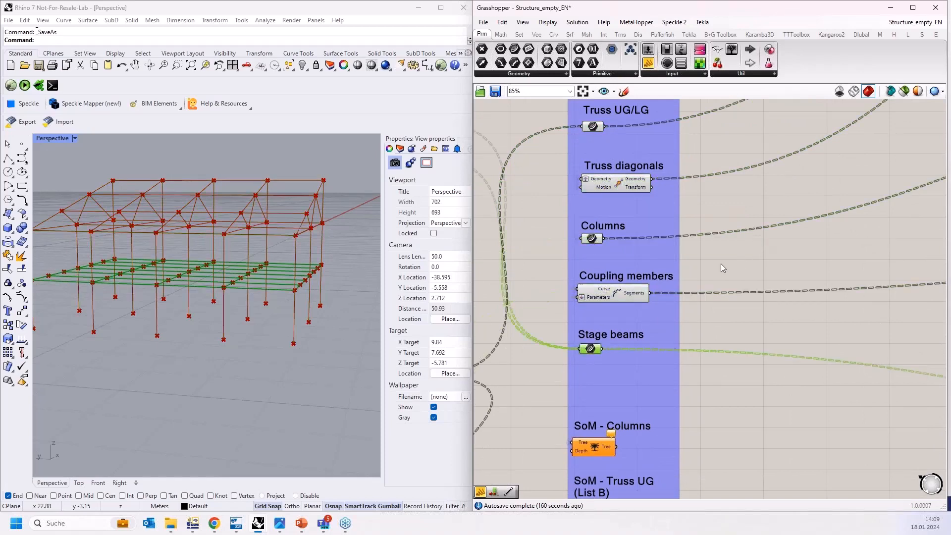
- Inspect the Support Nodes point parameter by highlighting its points in the model, and clear the selection
right_click_drag(722, 251, 711, 156)
right_click_drag(665, 229, 678, 64)
scroll(588, 335, "up", 5)
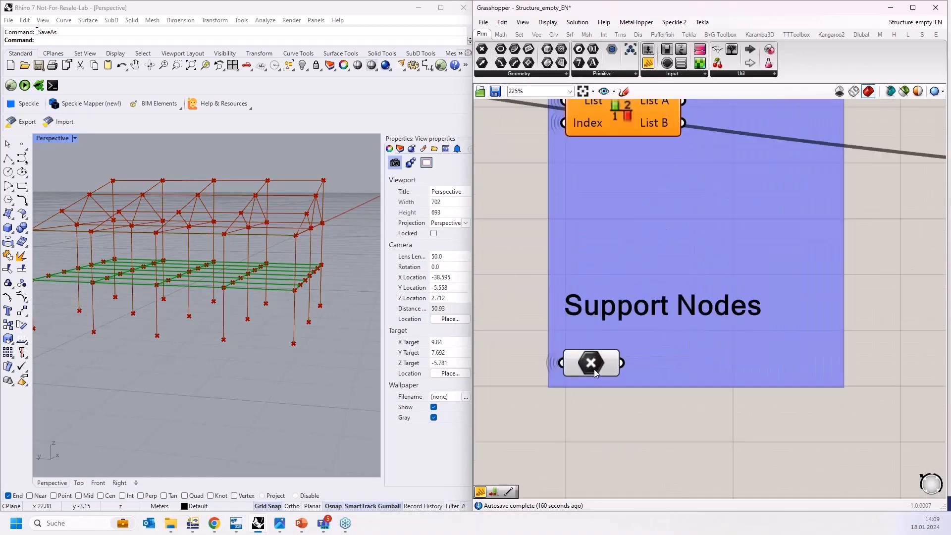
scroll(594, 372, "up", 1)
left_click(593, 369)
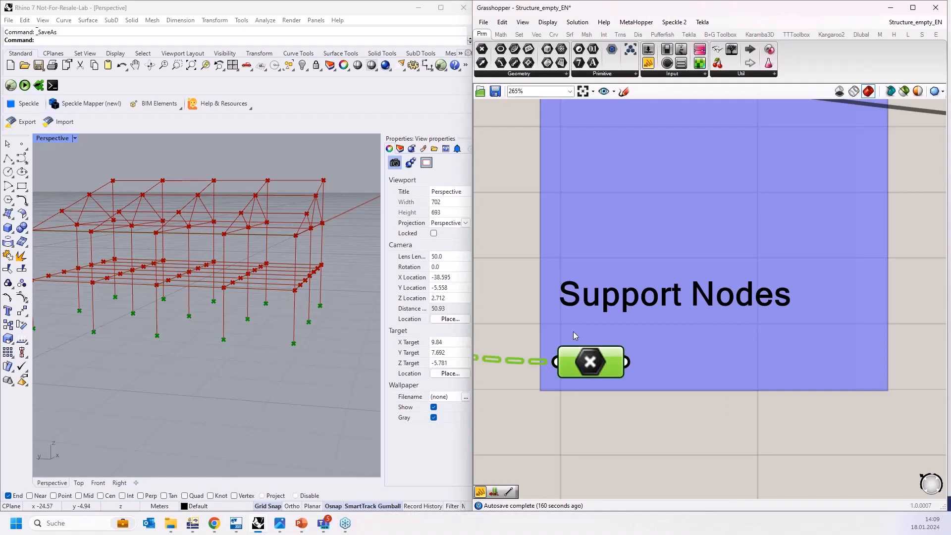
scroll(539, 347, "down", 6)
left_click(520, 342)
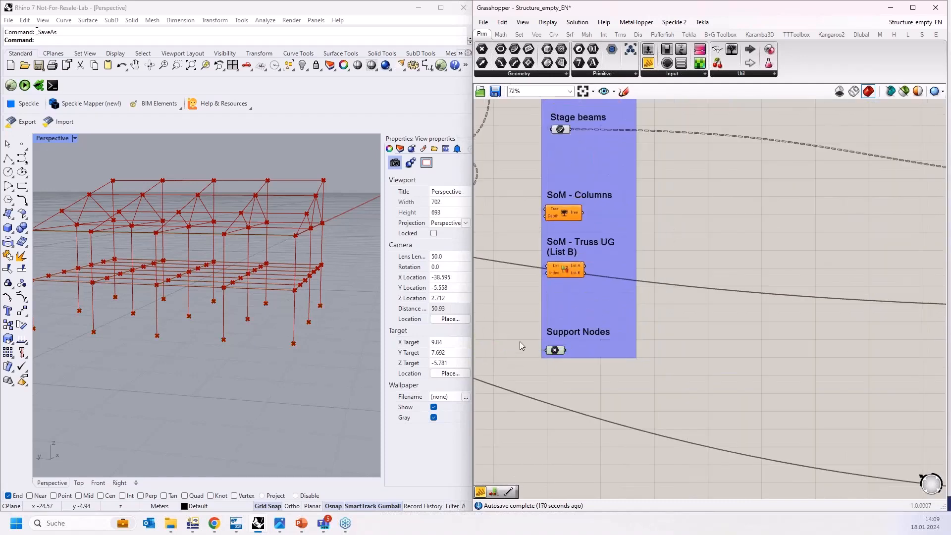
- Follow the wires from the output group to the green member group and examine its Materials & Sections value lists
right_click_drag(659, 335, 729, 391)
scroll(724, 389, "down", 2)
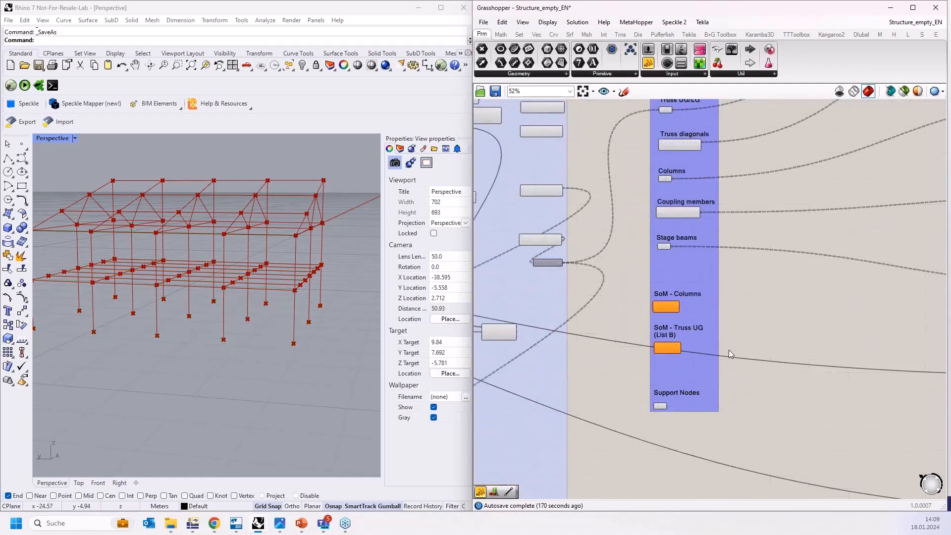
right_click_drag(730, 345, 686, 402)
scroll(685, 402, "down", 3)
right_click_drag(941, 237, 803, 256)
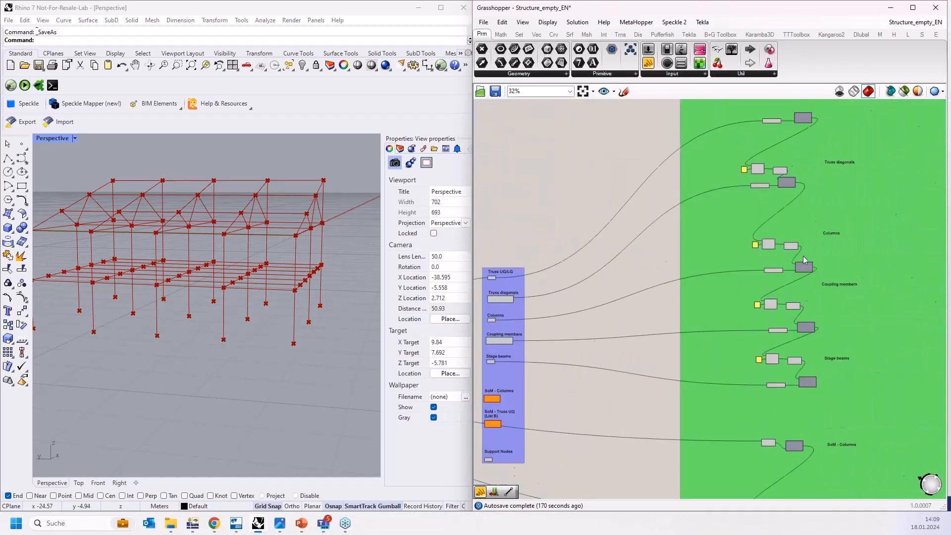
right_click_drag(786, 211, 847, 239)
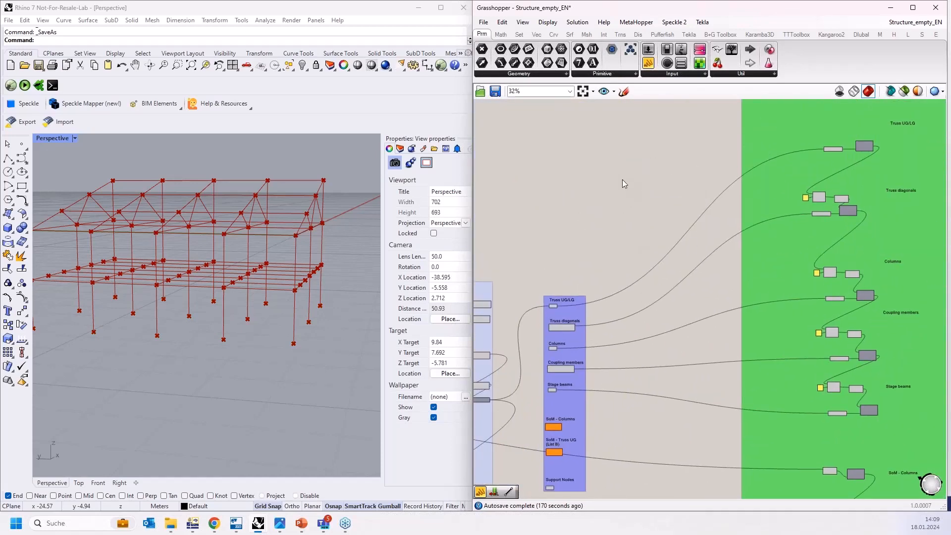
right_click_drag(622, 179, 543, 307)
right_click_drag(624, 167, 480, 213)
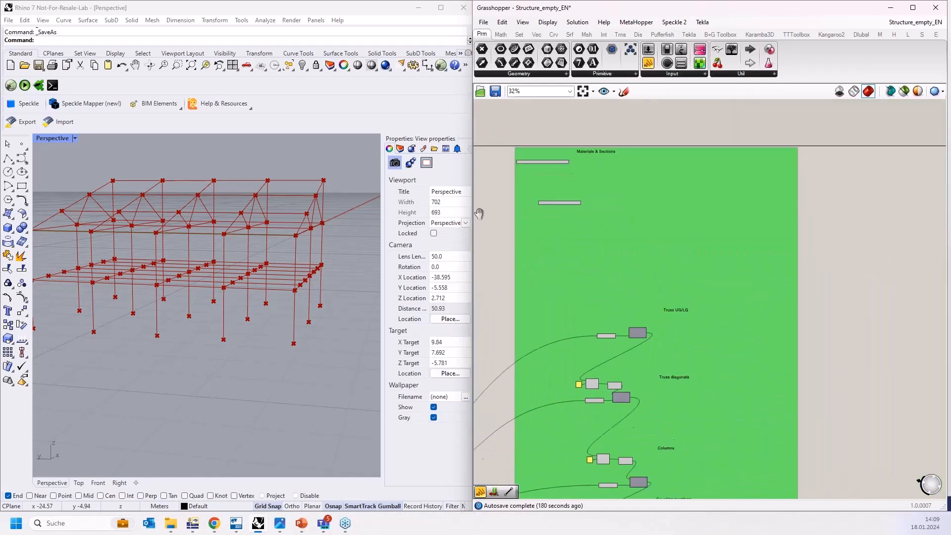
scroll(522, 151, "up", 5)
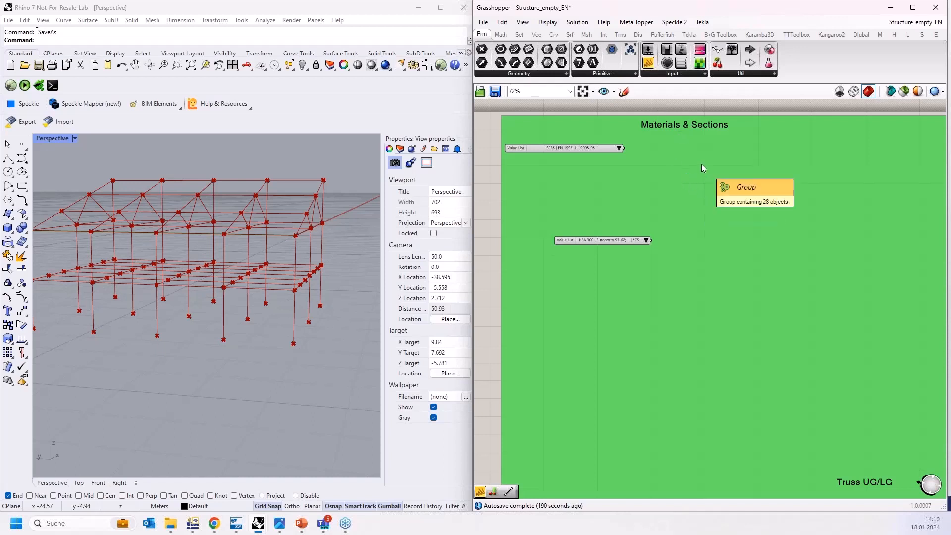
- Display the Dlubal components in Grasshopper, and switch to File Explorer to open the Dlubal folder under C:\Programme
left_click(861, 34)
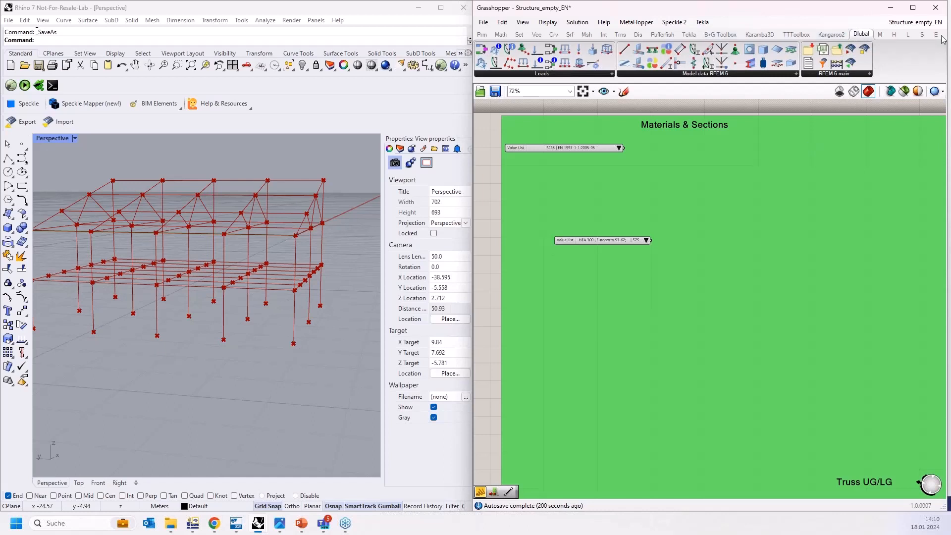
key("alt+Tab")
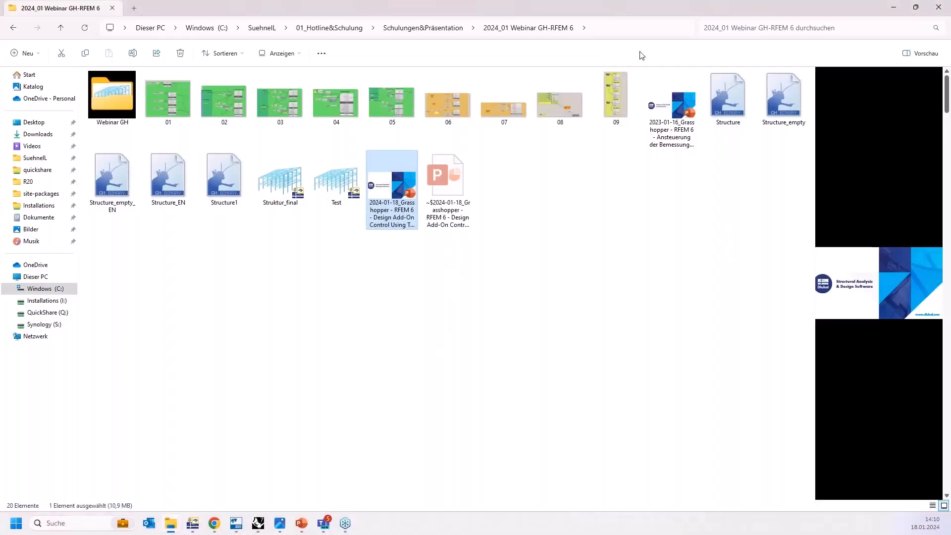
left_click_drag(634, 14, 591, 1)
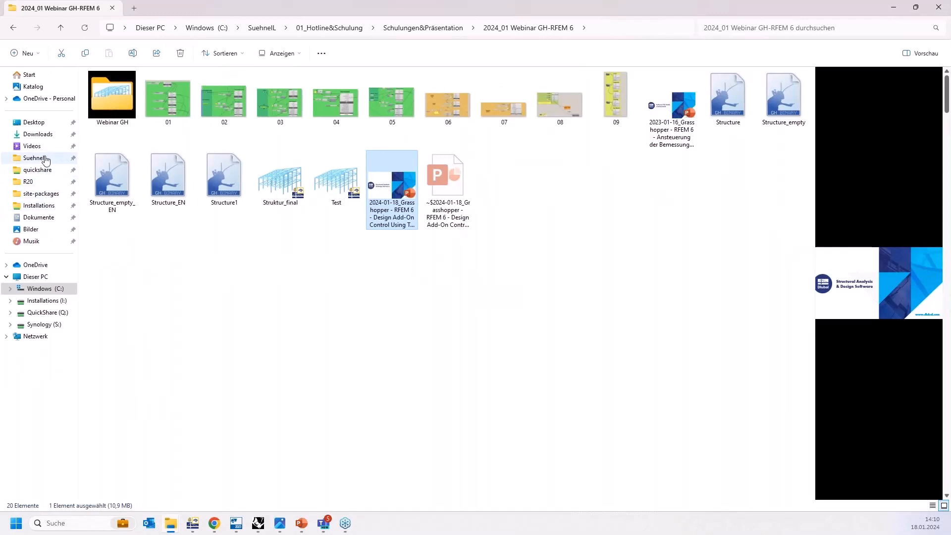
left_click(45, 288)
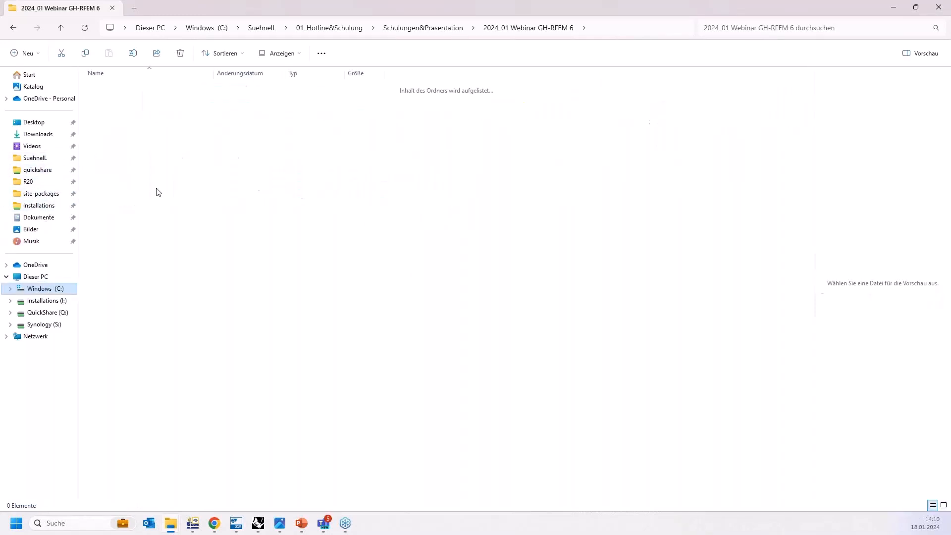
double_click(132, 161)
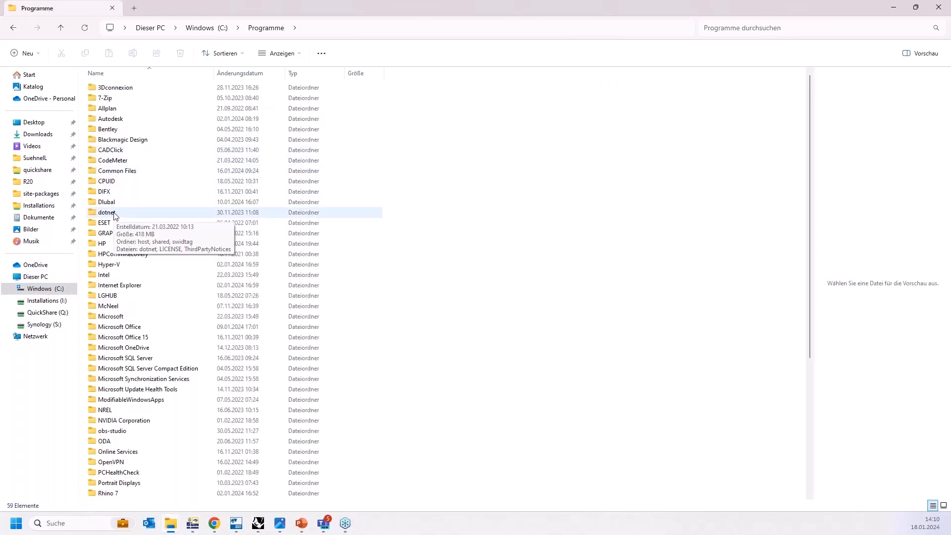
left_click(120, 201)
double_click(118, 197)
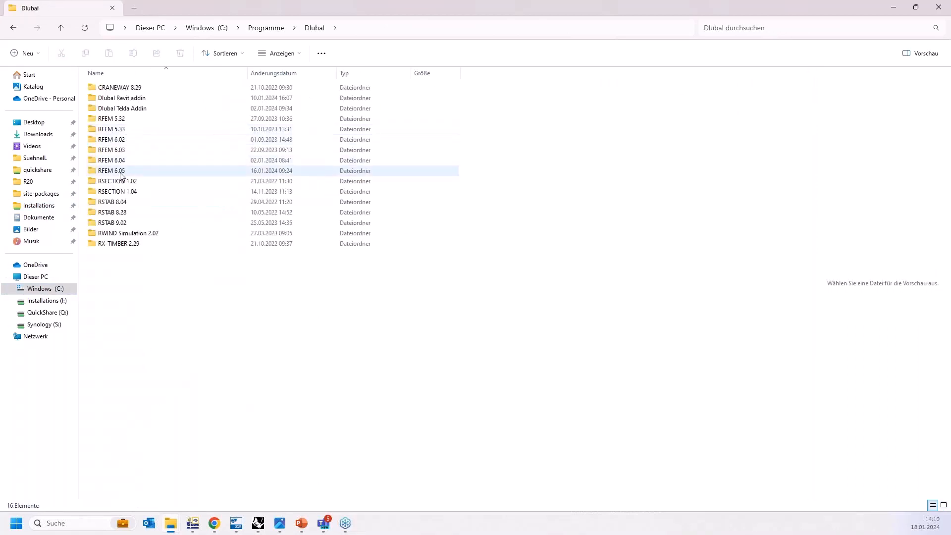
- Open RFEM 6.05\tools\RhinoPlugin to locate the DlubalRfem6Plugin installer, and close the File Explorer window
left_click(120, 172)
double_click(121, 173)
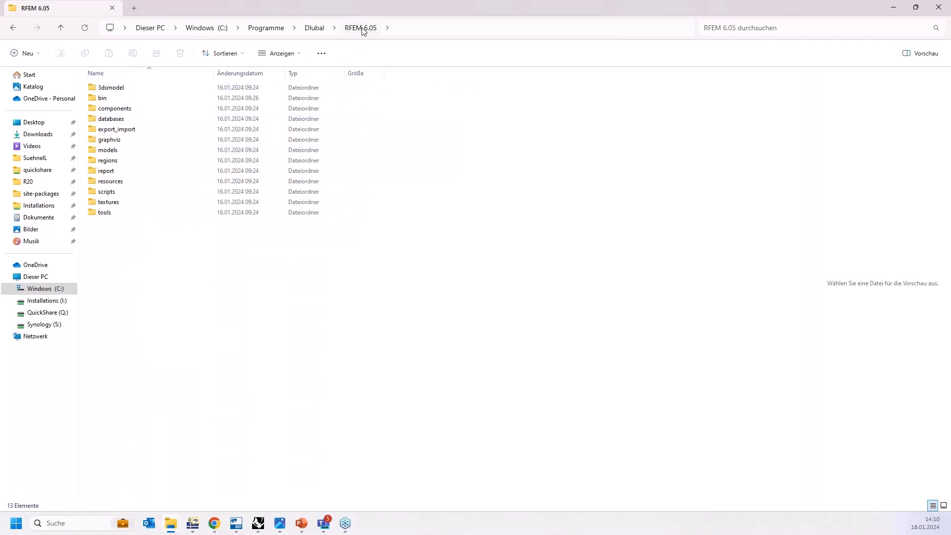
double_click(109, 212)
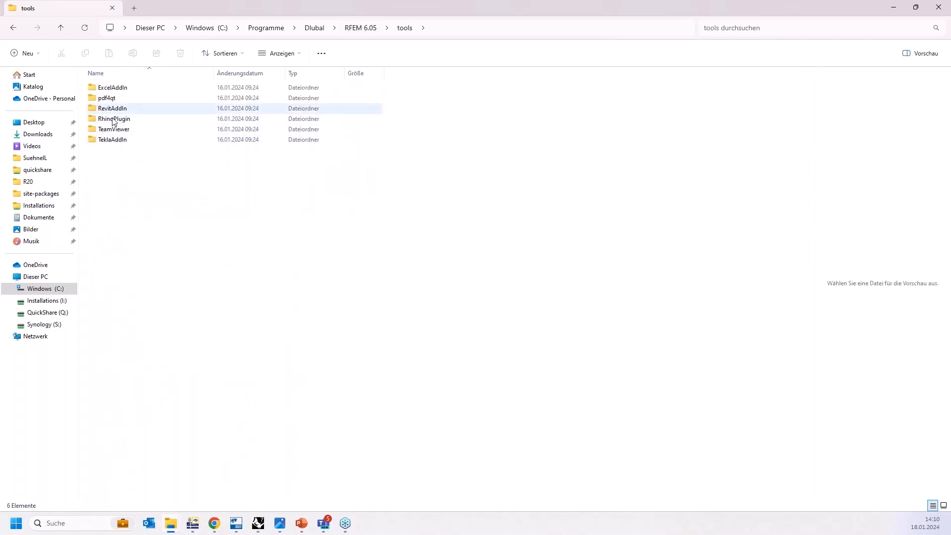
left_click(113, 123)
double_click(113, 124)
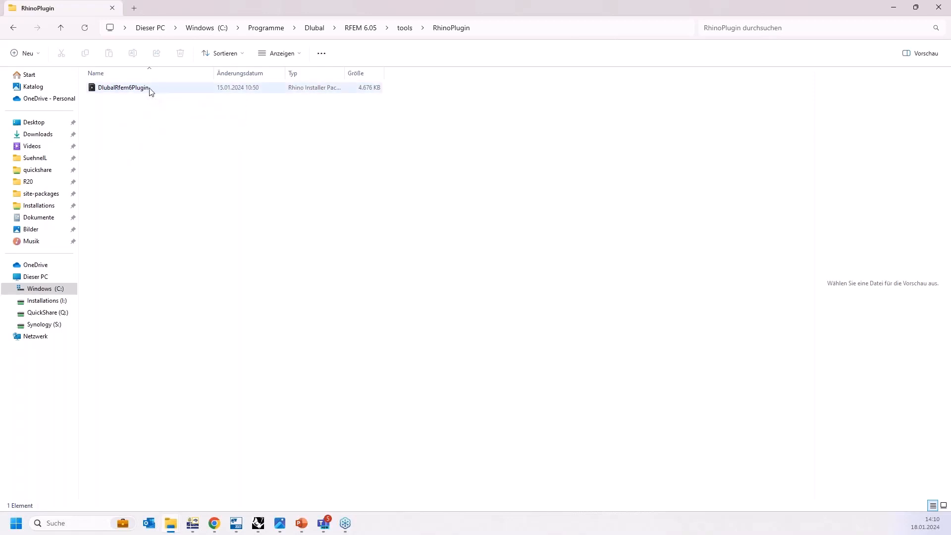
left_click(938, 10)
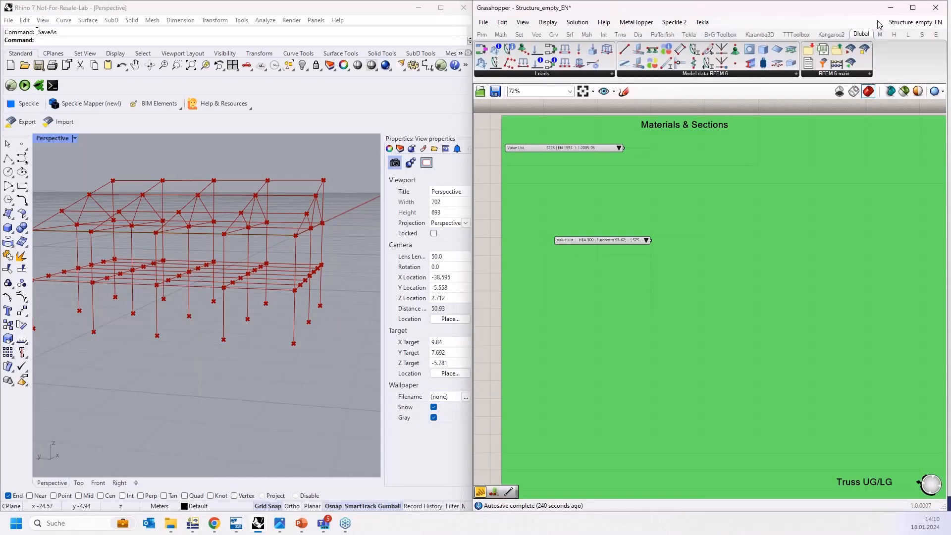
- Maximize the Grasshopper window with the Materials & Sections group in view
left_click_drag(832, 9, 728, 0)
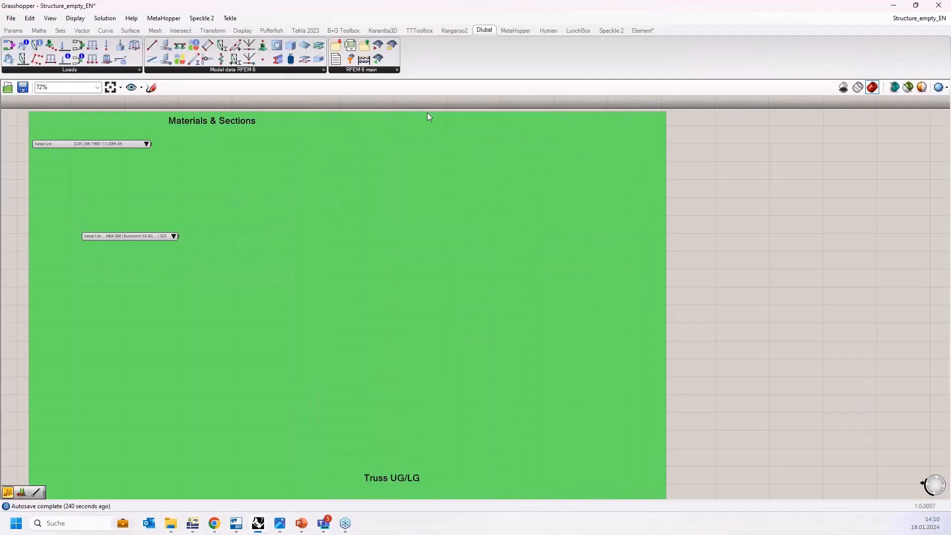
right_click_drag(427, 113, 589, 236)
right_click_drag(421, 182, 421, 149)
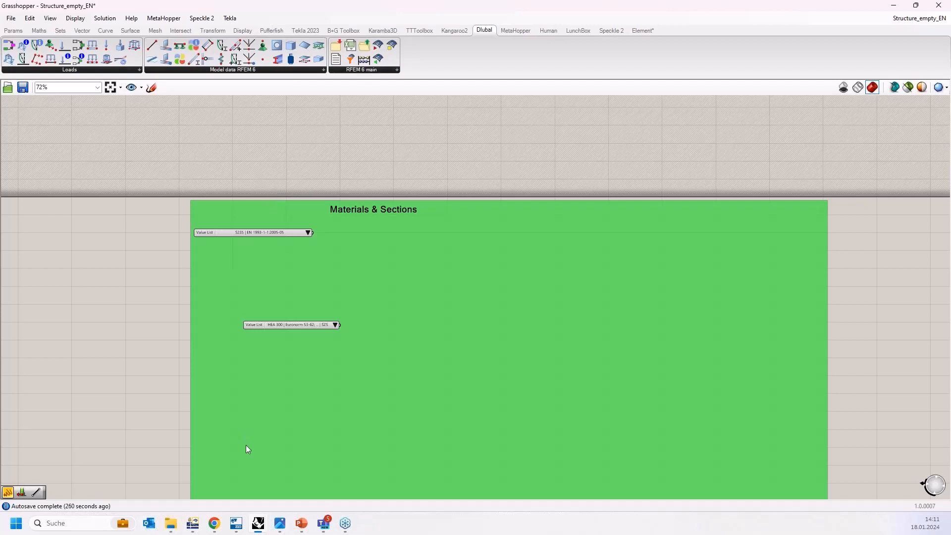
- Switch to RFEM and examine the main navigator categories of Struktur_final.rf6, from Basic Objects to Load Cases & Combinations
left_click(198, 528)
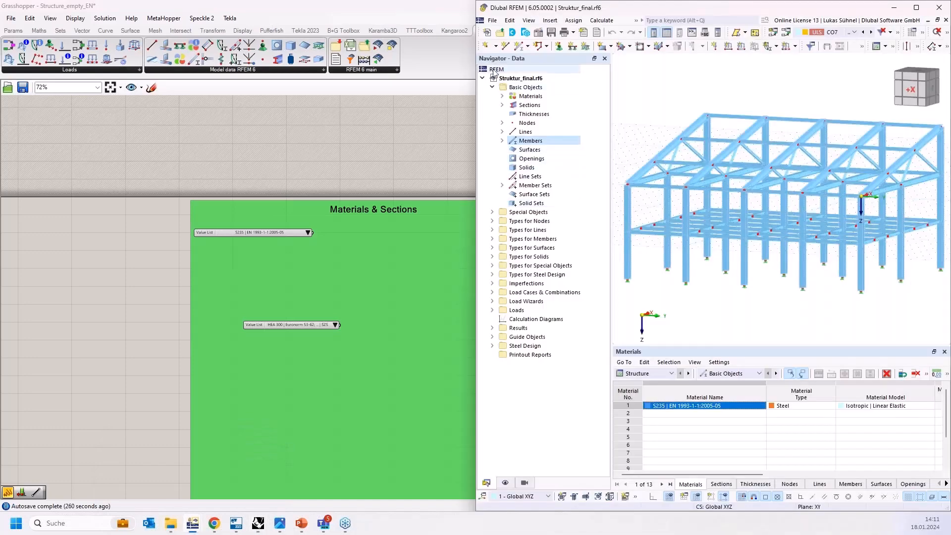
left_click(493, 87)
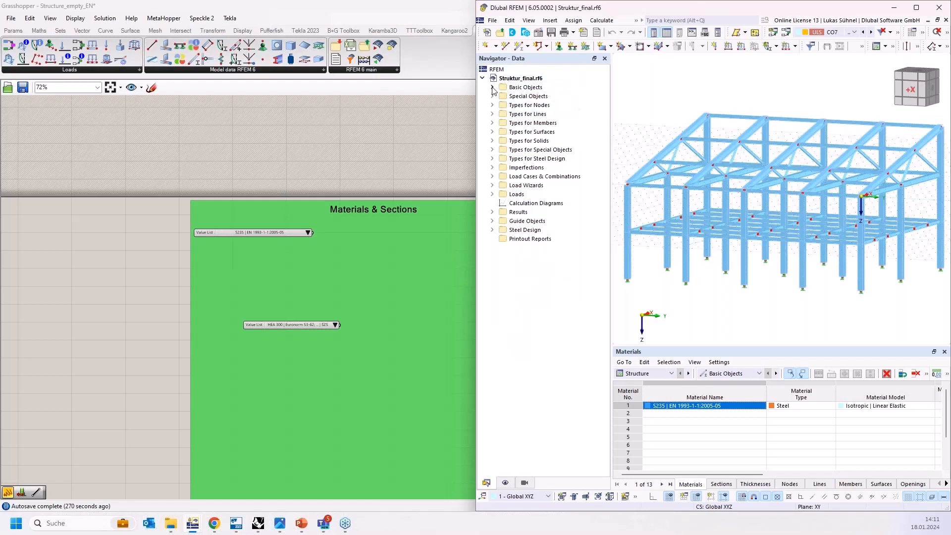
left_click(523, 88)
left_click(522, 96)
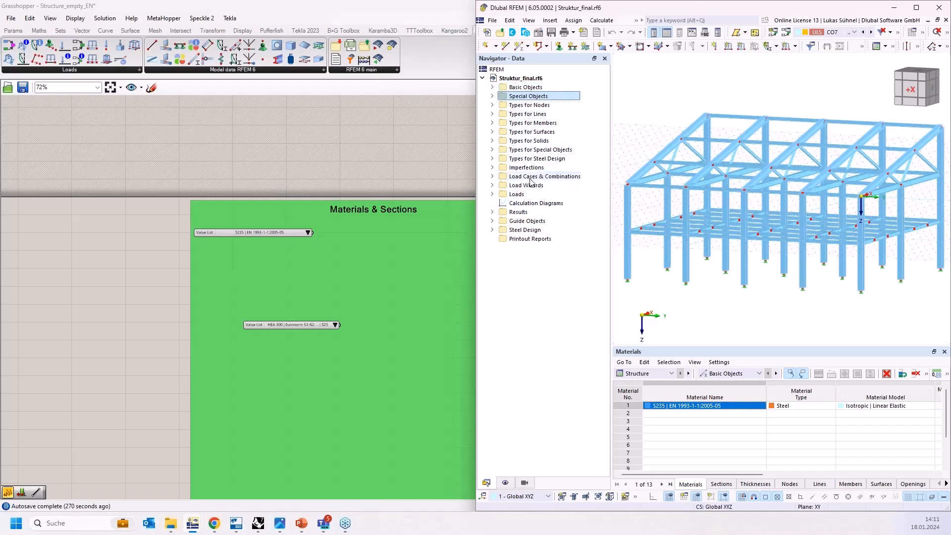
left_click(530, 167)
left_click(507, 178)
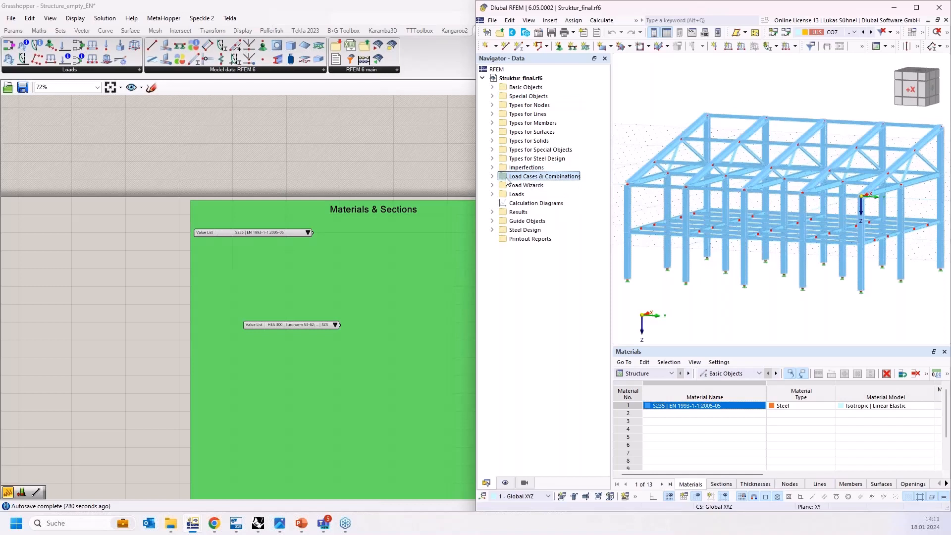
left_click(492, 176)
left_click(492, 176)
- Examine the Basic Objects entries Materials, Sections, Thicknesses, Nodes and Members, and minimize RFEM to return to Grasshopper
left_click(491, 87)
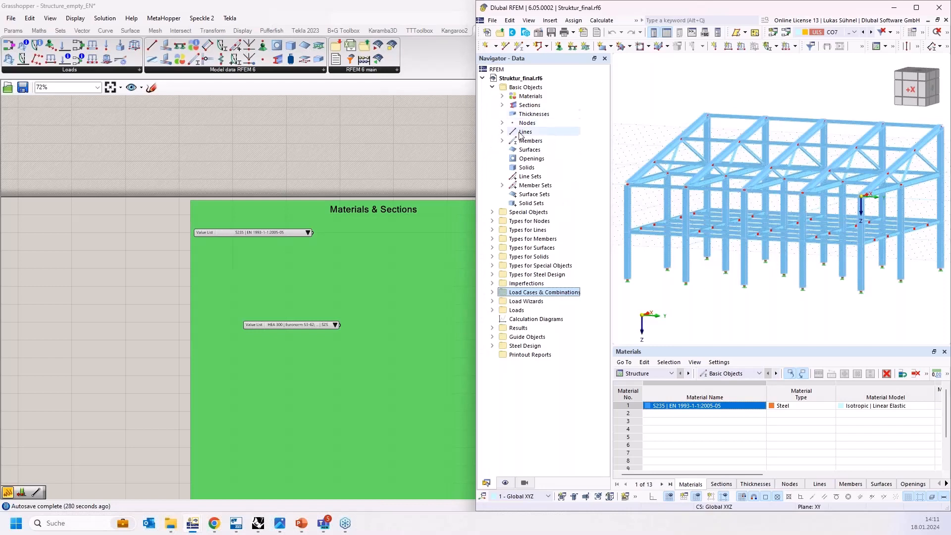
left_click(530, 96)
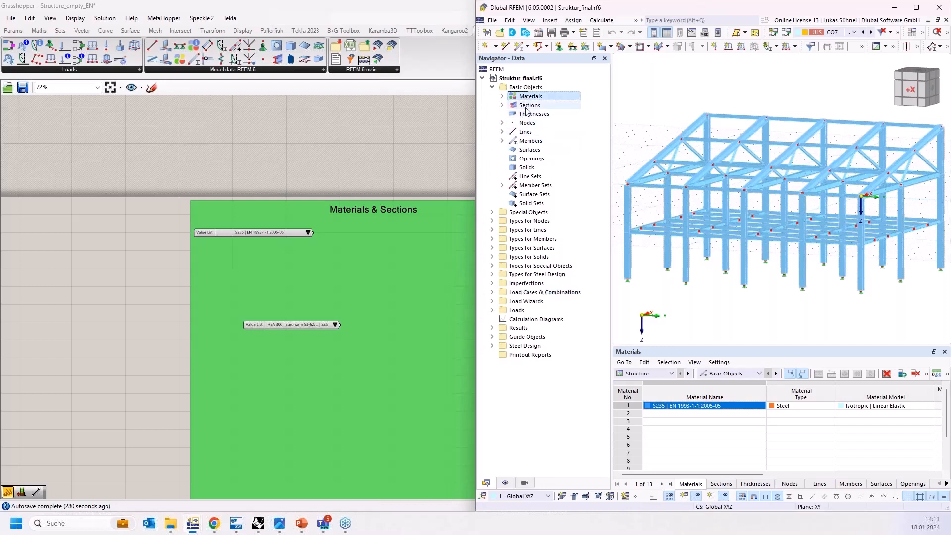
left_click(526, 107)
left_click(518, 115)
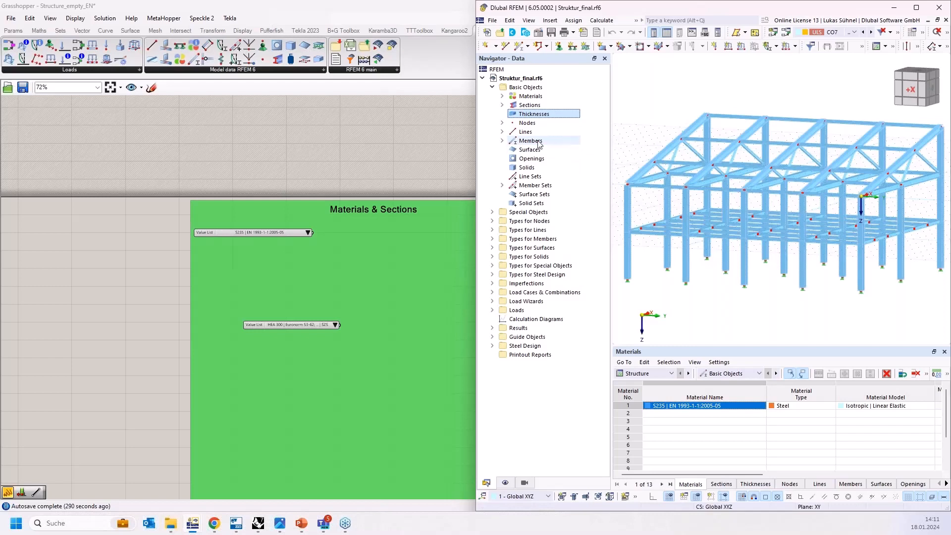
left_click(527, 123)
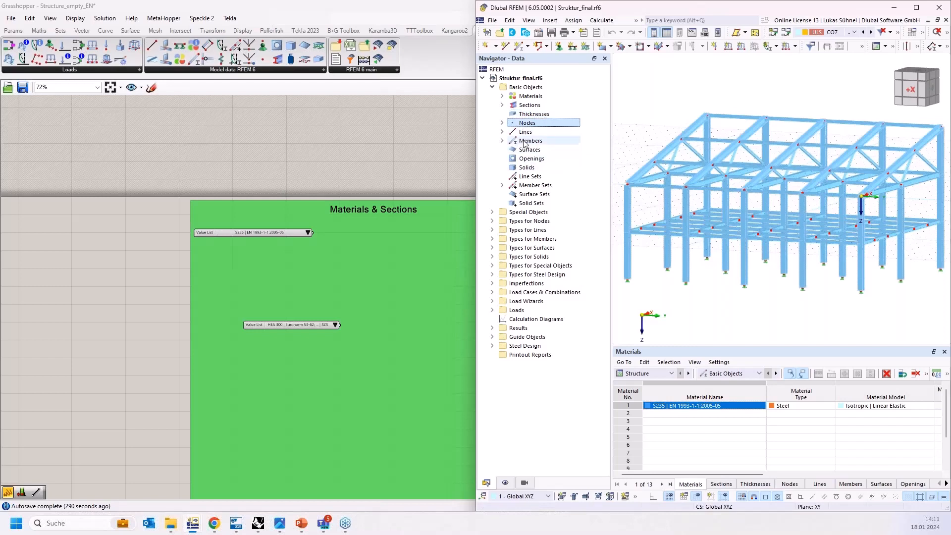
left_click(528, 141)
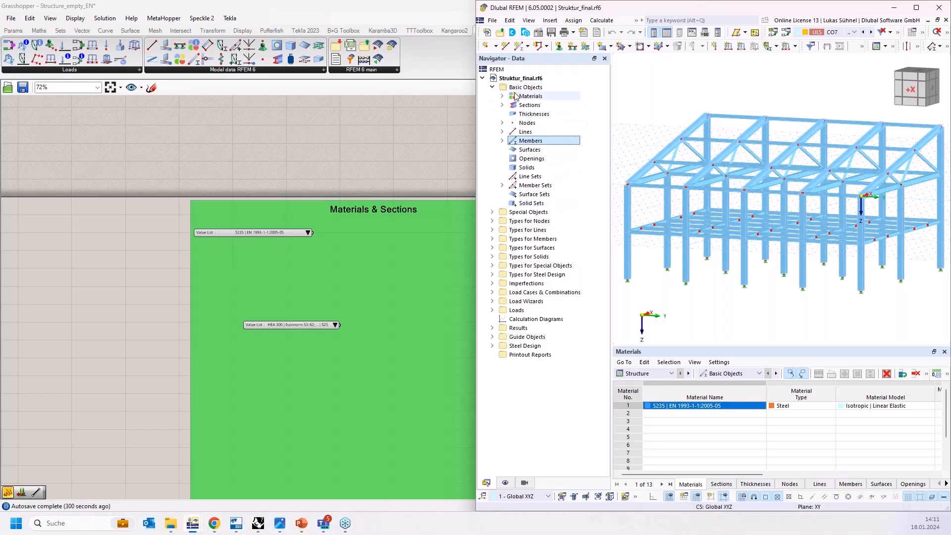
left_click(895, 11)
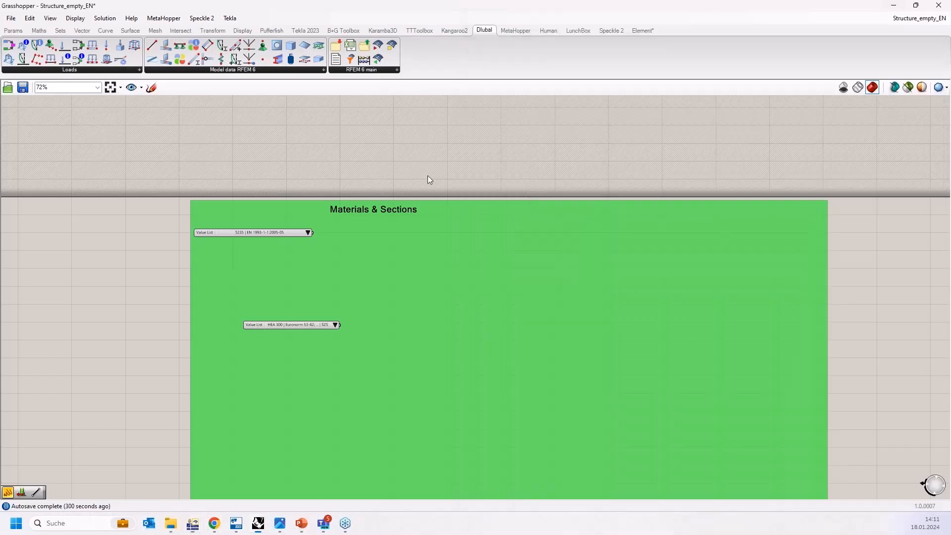
- Place an RFEM 6 Material component in the Materials & Sections group, beside the S235 value list
scroll(325, 276, "up", 4)
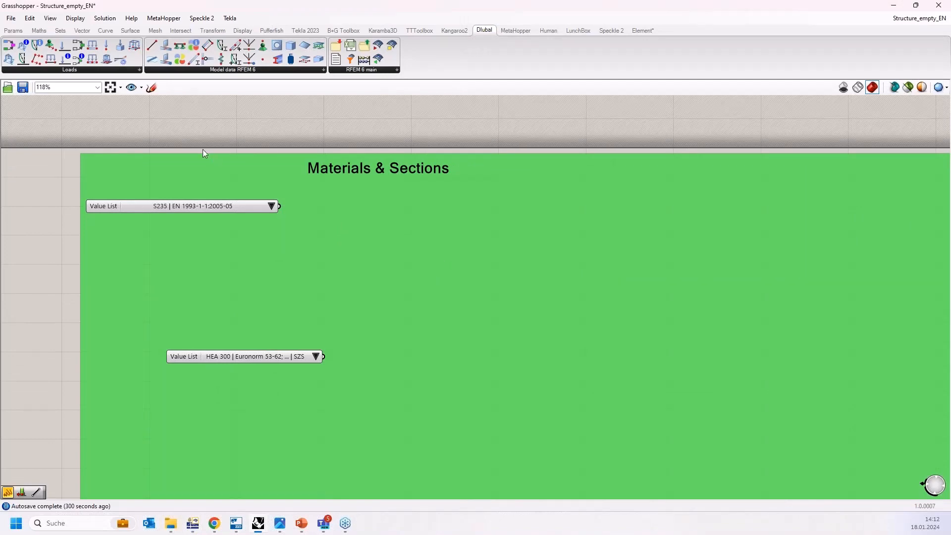
right_click_drag(218, 133, 204, 109)
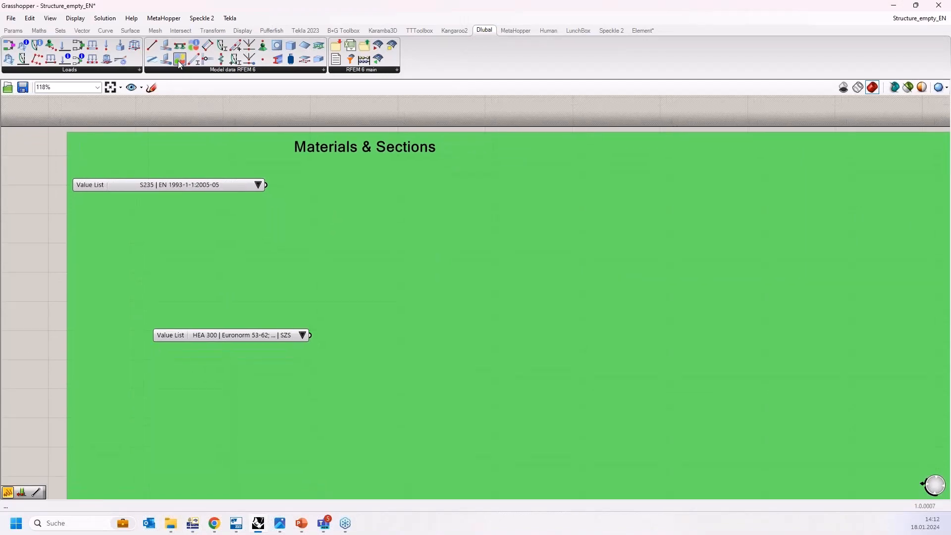
left_click_drag(177, 61, 447, 194)
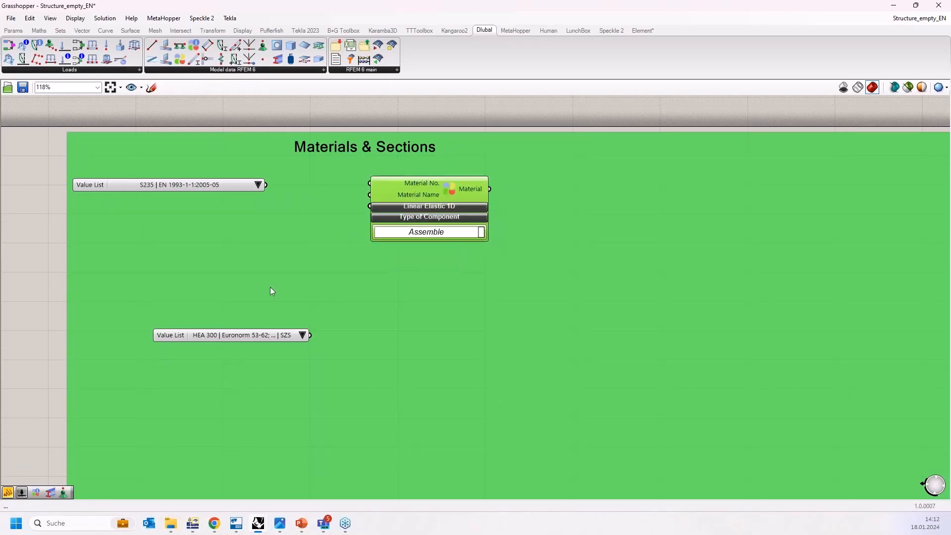
- Expand the Material component's Linear Elastic 1D inputs, and move it and the HEA 300 value list lower to make room
left_click_drag(238, 340, 236, 350)
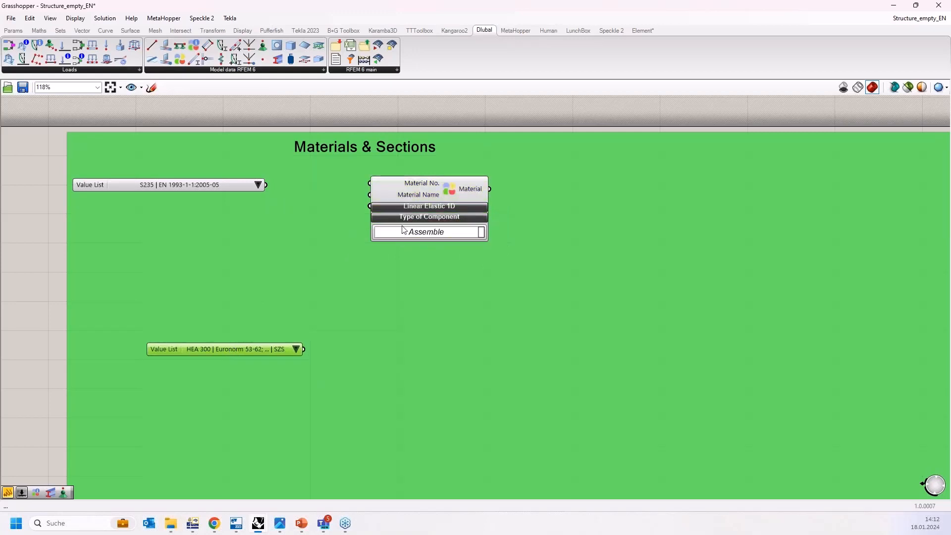
left_click(437, 206)
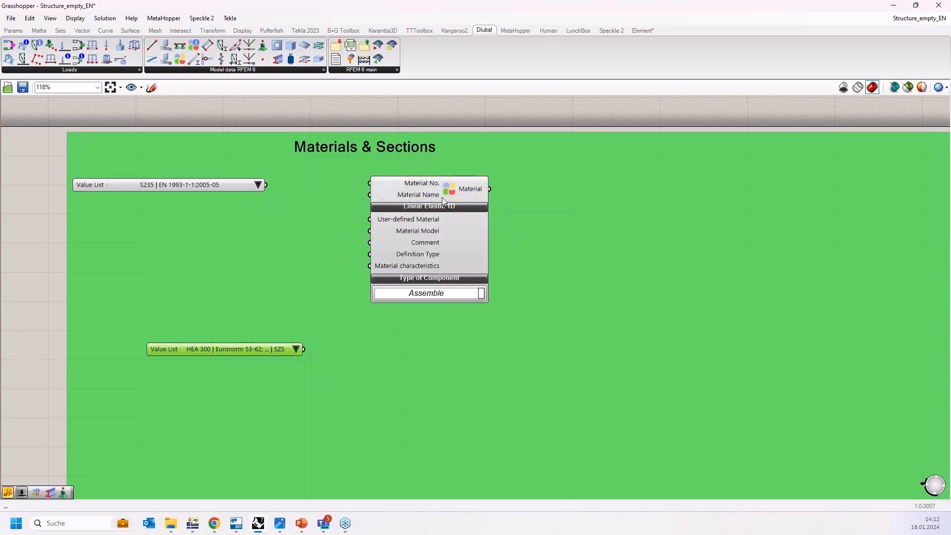
left_click_drag(435, 195, 429, 196)
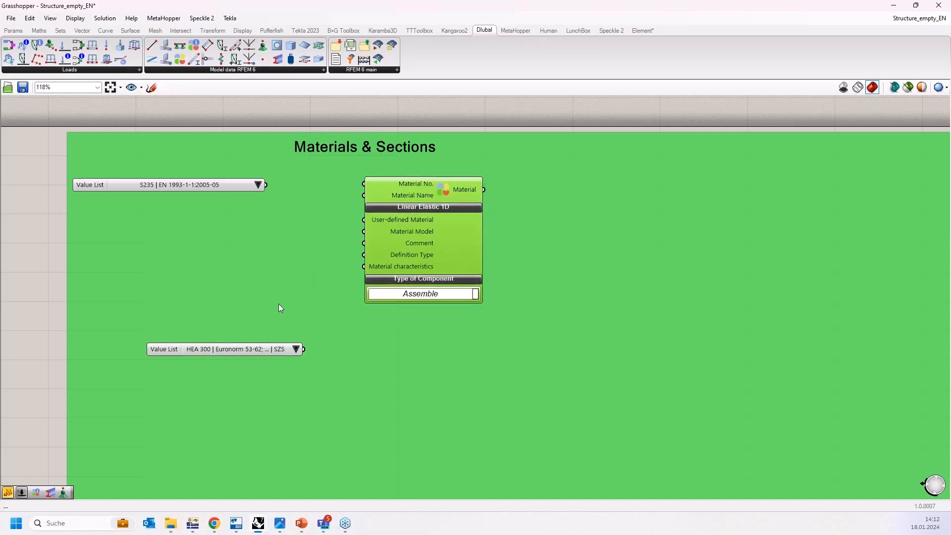
left_click_drag(263, 349, 232, 384)
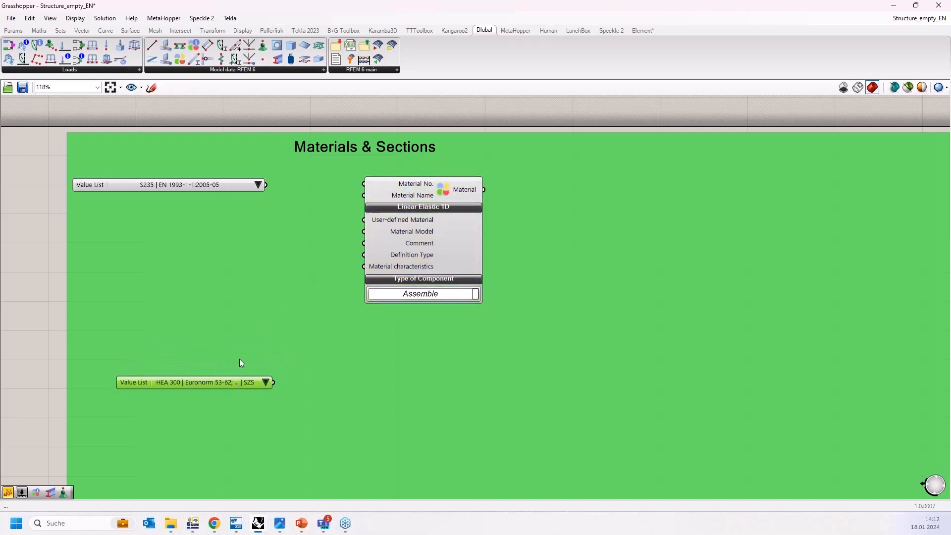
left_click(428, 189)
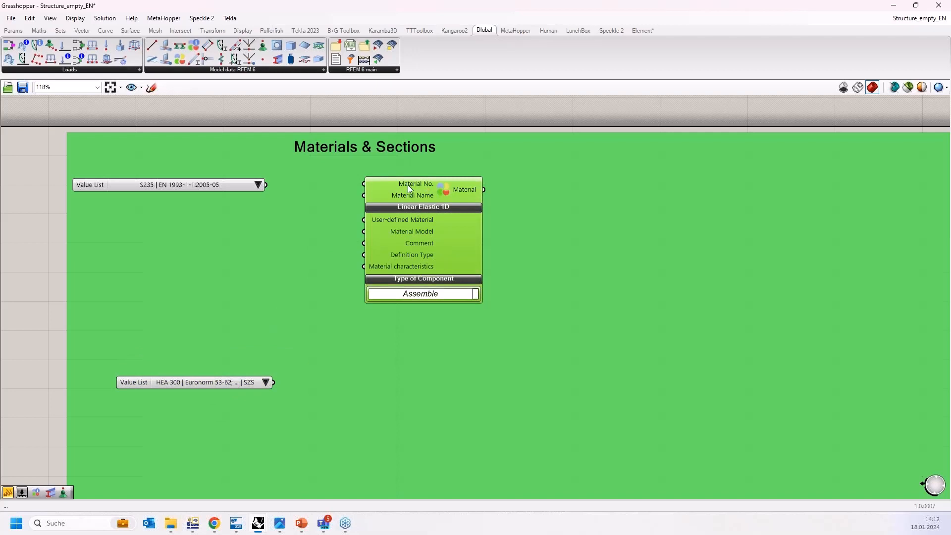
left_click_drag(408, 185, 406, 204)
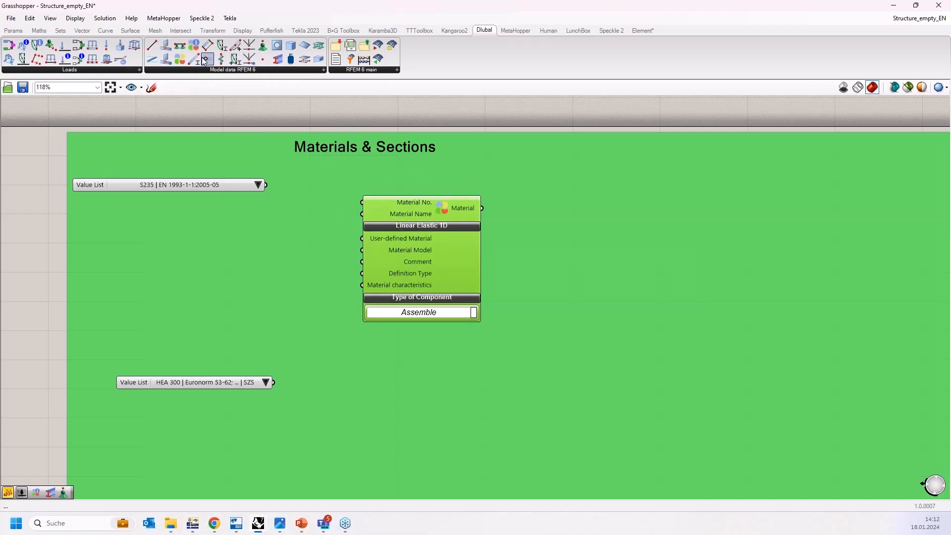
- Add a Material Characteristics component wired to the Material's Material characteristics input, and expand its Orthotropic Elastic 2D inputs
left_click_drag(203, 61, 191, 282)
left_click_drag(270, 262, 364, 285)
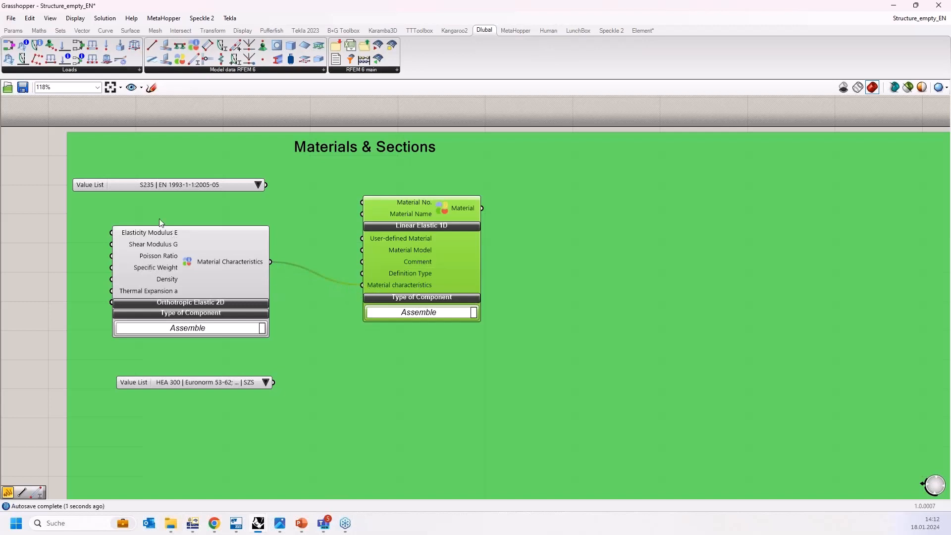
left_click_drag(167, 262, 199, 252)
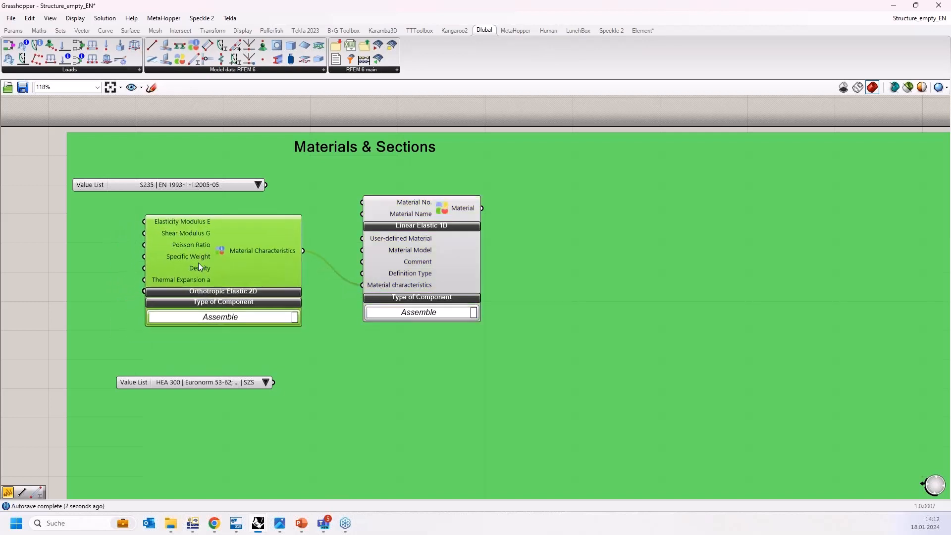
left_click(203, 291)
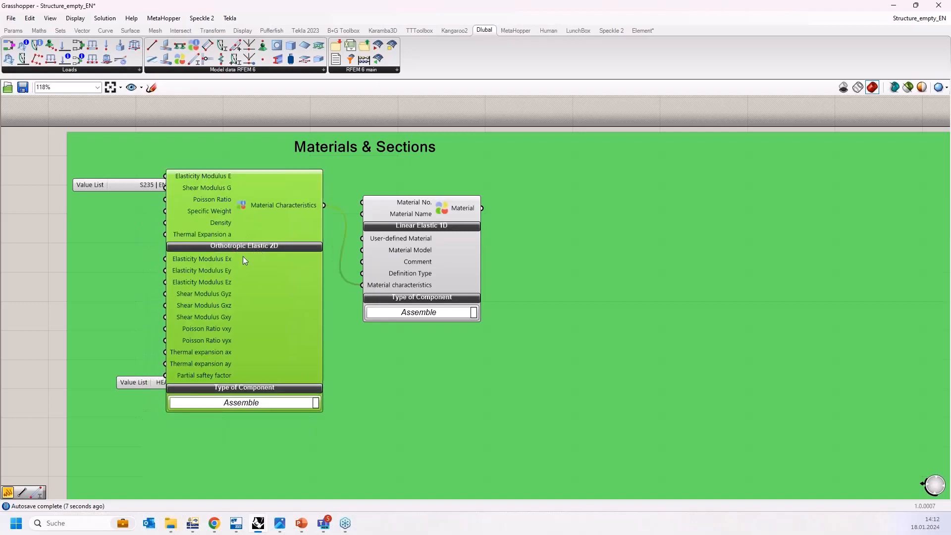
left_click_drag(258, 277, 251, 322)
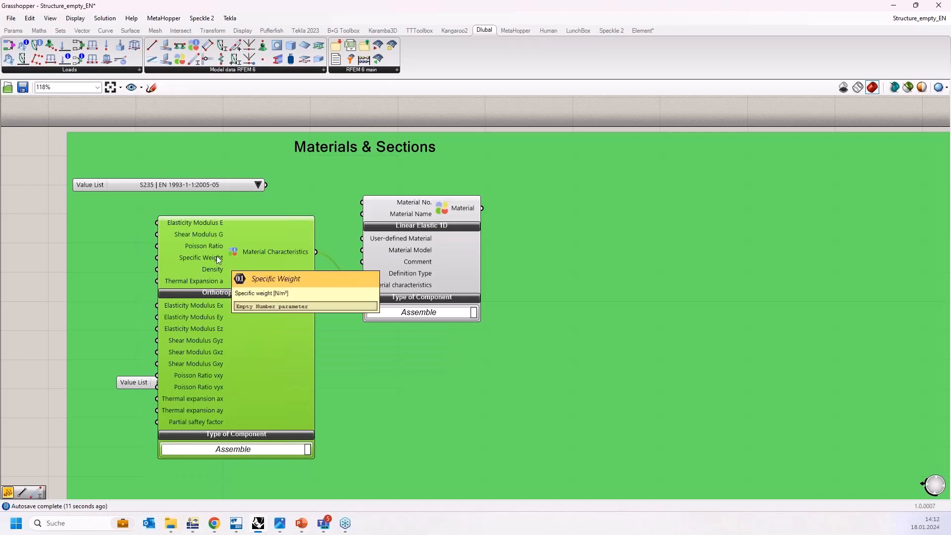
- Delete the Material Characteristics component and collapse the Material component's Linear Elastic 1D inputs
key("Delete")
left_click(390, 226)
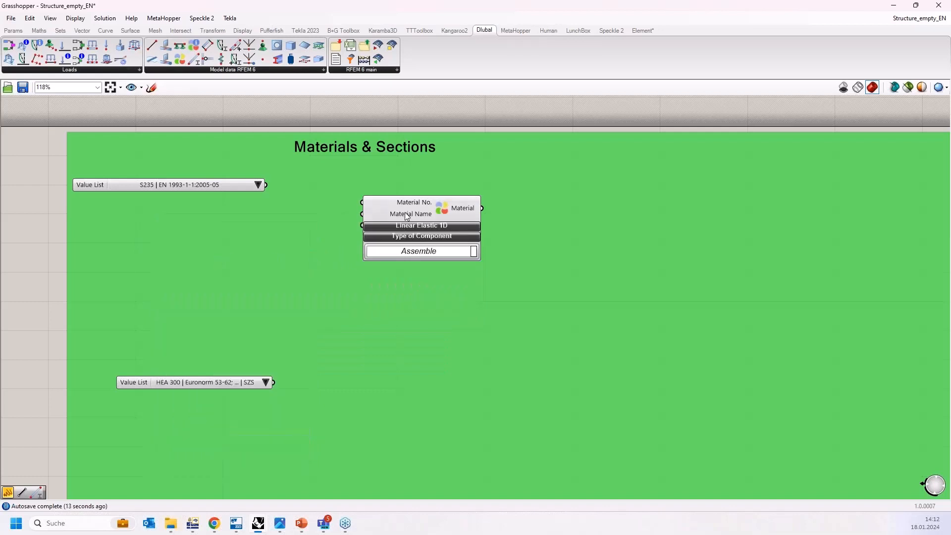
left_click_drag(404, 215, 364, 195)
scroll(210, 210, "up", 3)
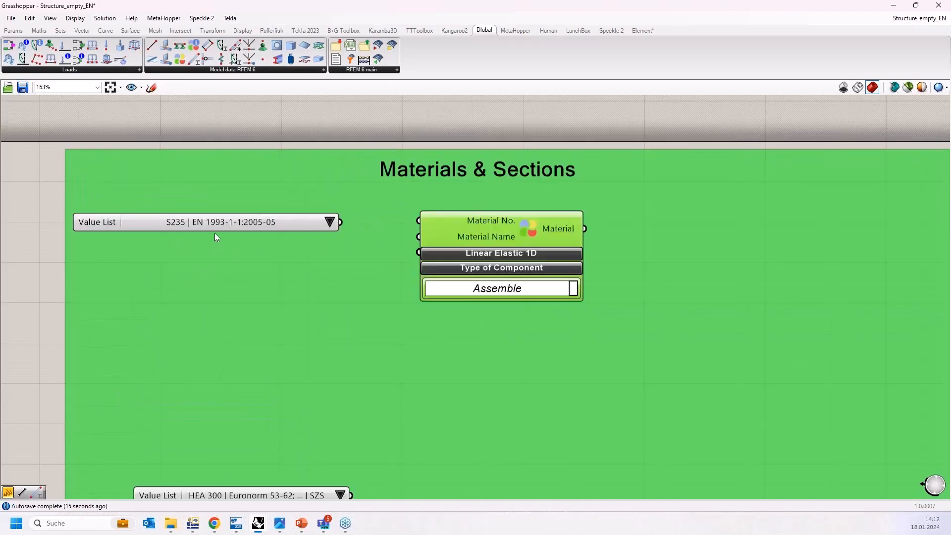
- Reposition the S235 value list and the Material component so there is more space between them
left_click(215, 230)
mouse_move(214, 231)
left_mouse_down()
mouse_move(209, 250)
mouse_move(208, 242)
left_mouse_up()
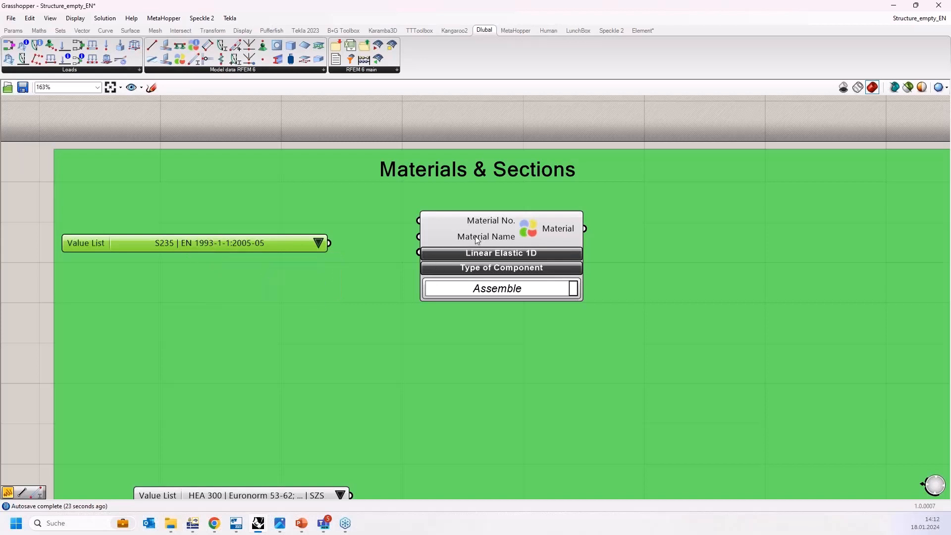
left_click_drag(476, 237, 498, 260)
left_click_drag(271, 239, 271, 227)
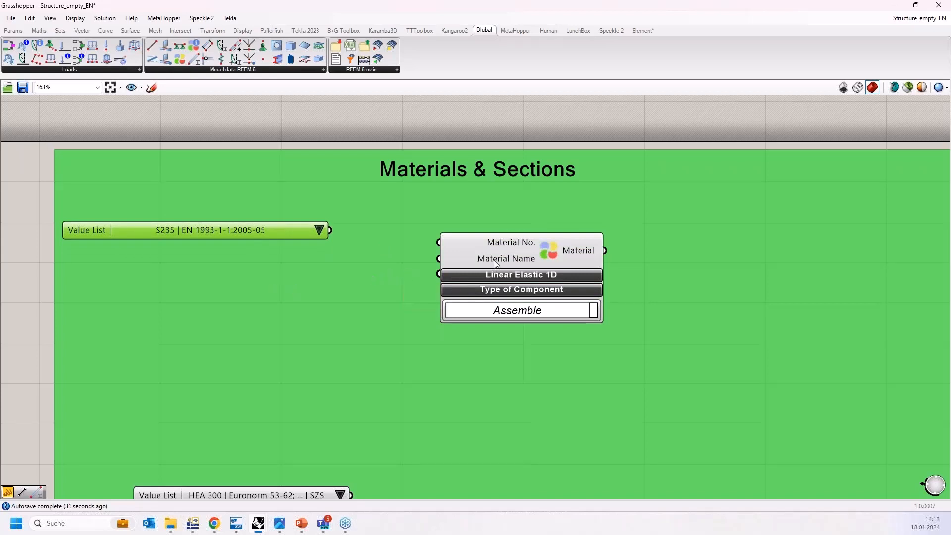
- Add a Panel containing the text S235 and place it just below the S235 value list
double_click(181, 279)
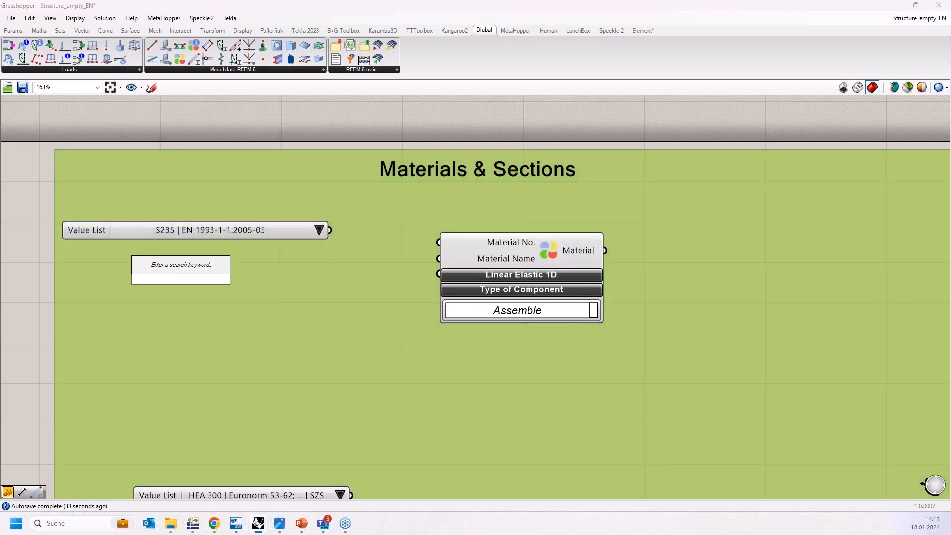
type("\"")
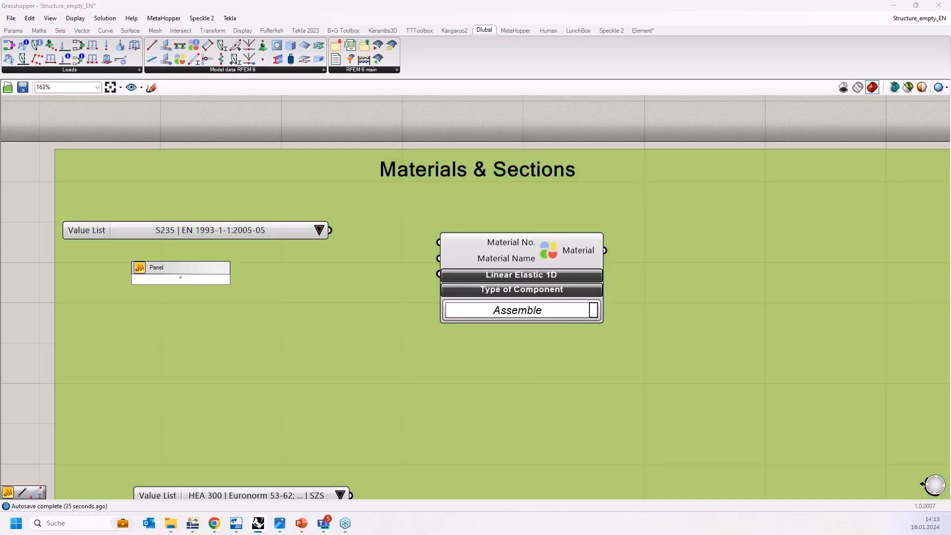
key("Return")
double_click(176, 290)
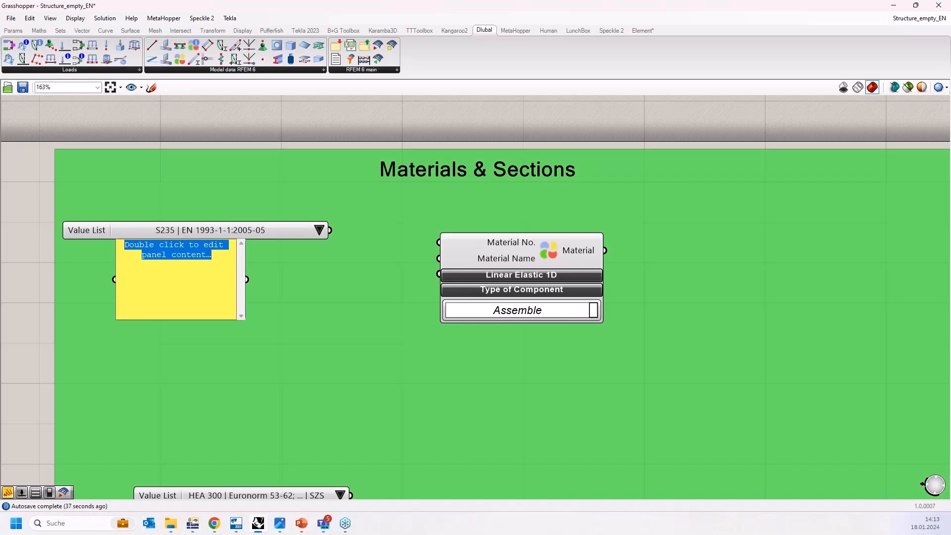
type("S235")
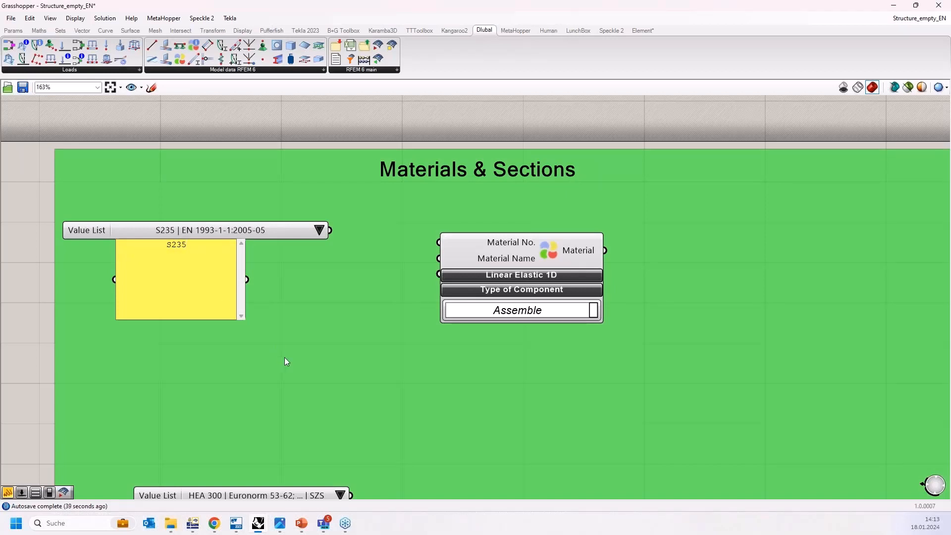
left_click(284, 358)
left_click_drag(201, 297, 246, 307)
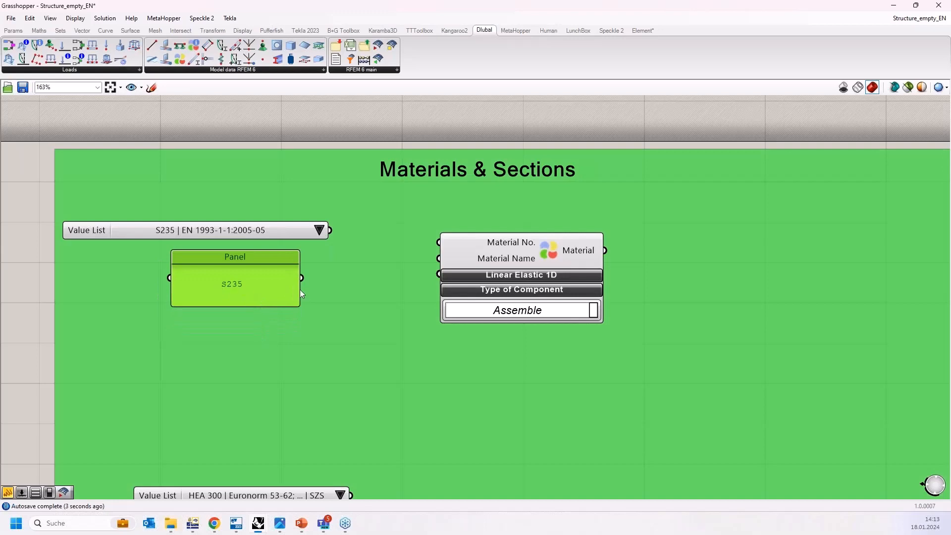
- Switch to RFEM, maximize its window, and examine the full name of material 1 in the Materials table
left_click(193, 528)
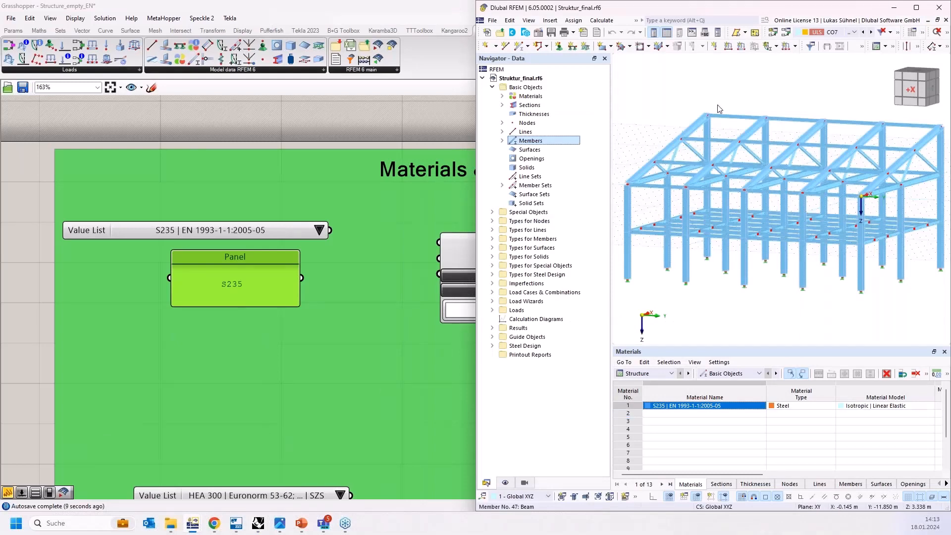
left_click(916, 8)
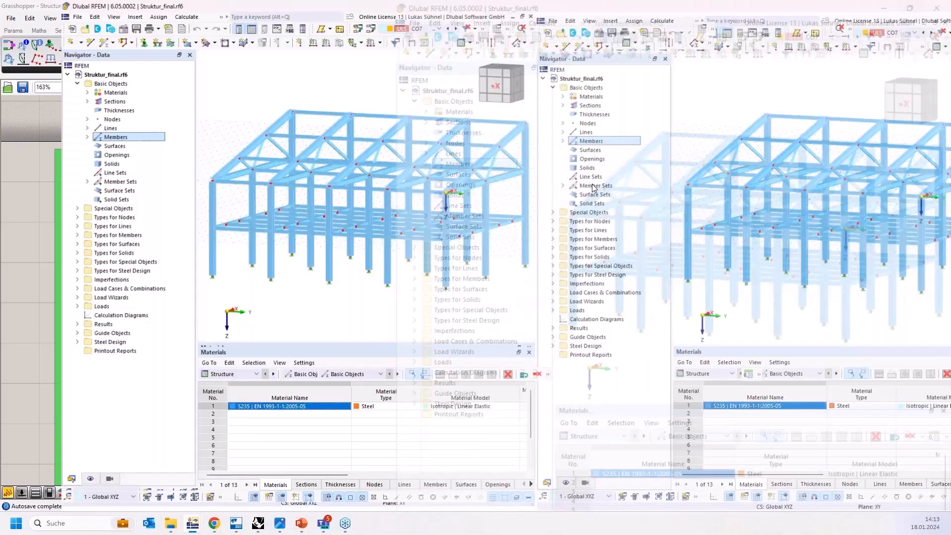
left_click(206, 429)
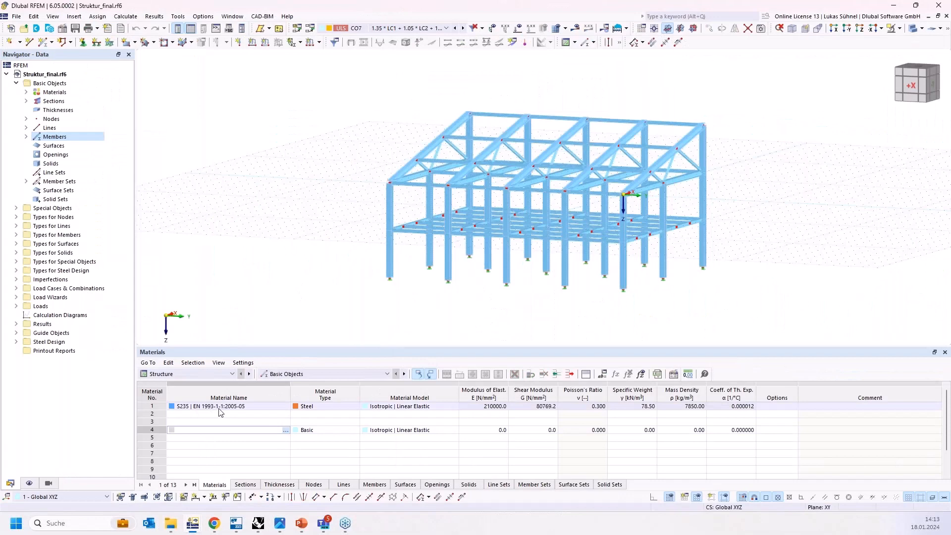
left_click(225, 407)
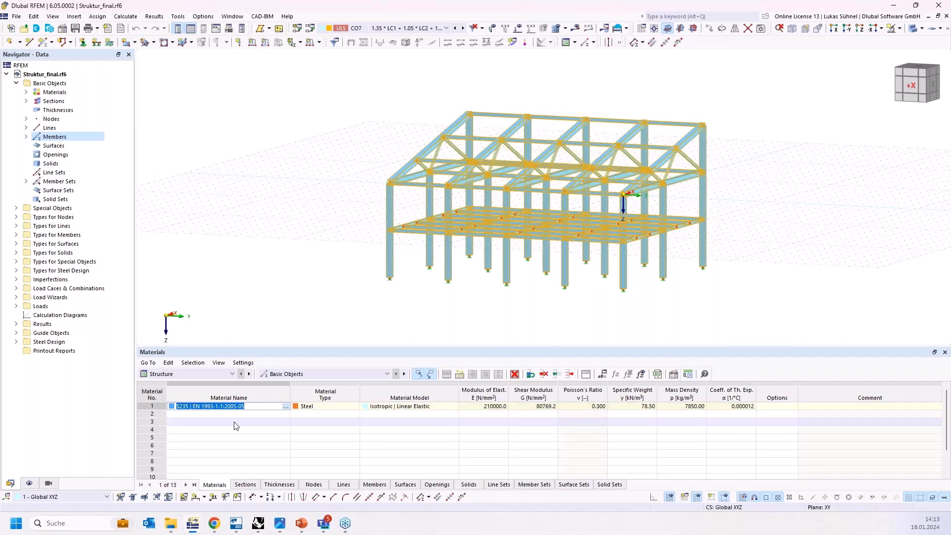
left_click(324, 85)
- In RFEM's conversion tables, pick concrete C40/50 from the library as row 5's Dlubal material, copy its full name, and cancel
left_click(262, 16)
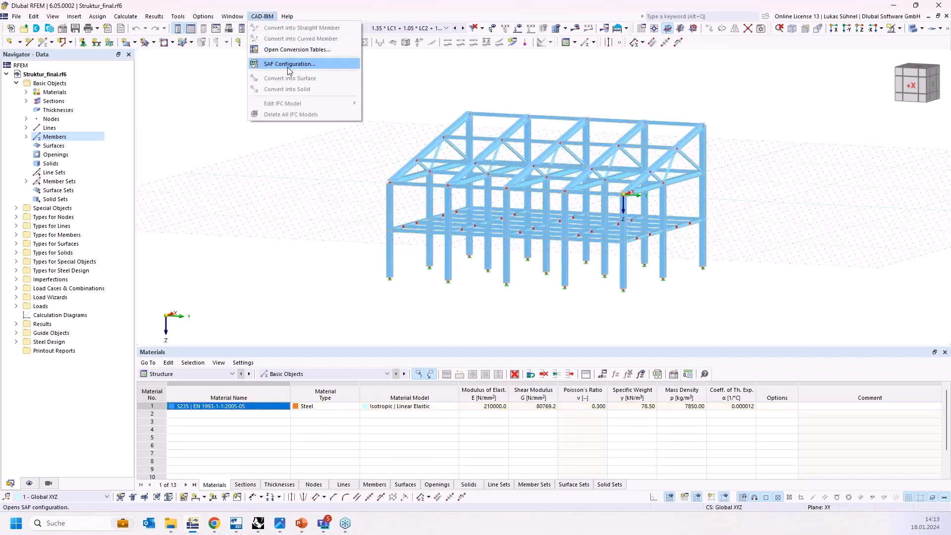
left_click(290, 51)
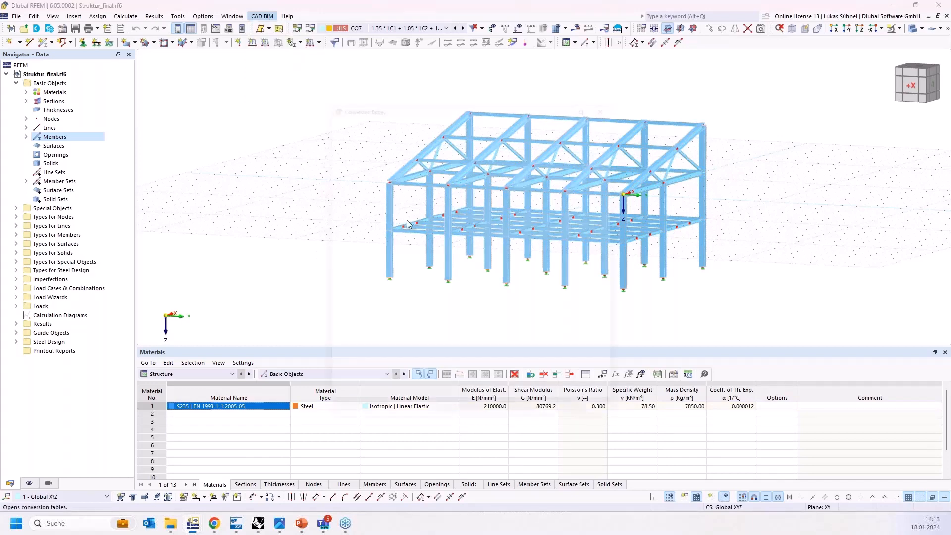
left_click(547, 211)
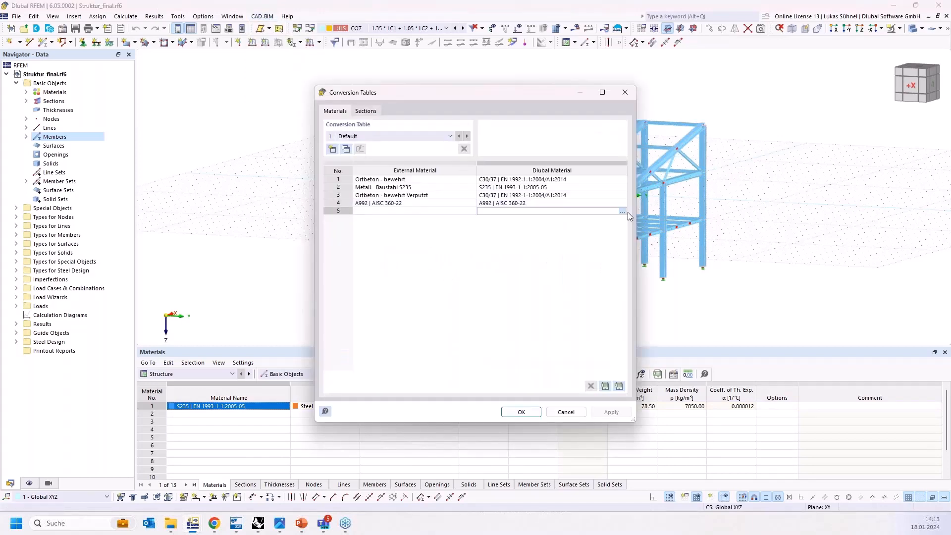
left_click(623, 211)
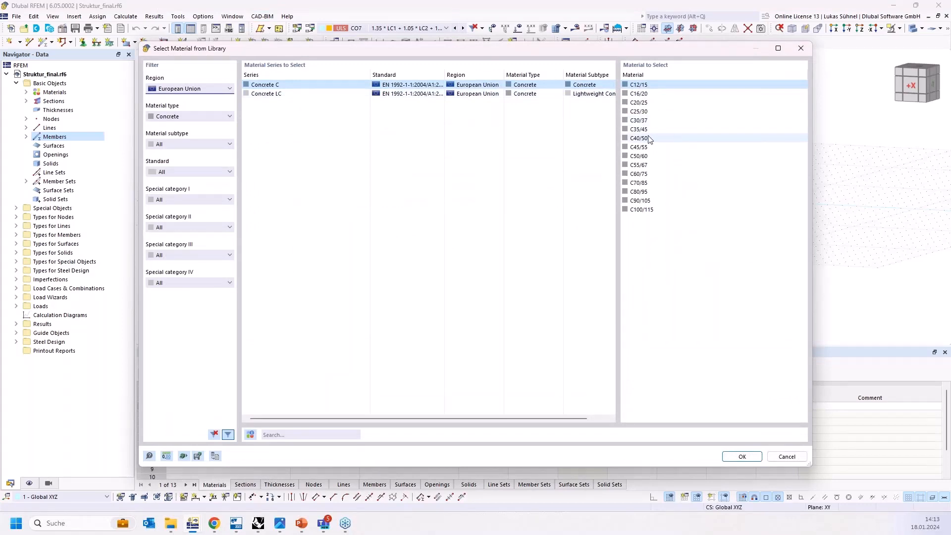
double_click(649, 138)
left_click(494, 210)
key("ctrl+c")
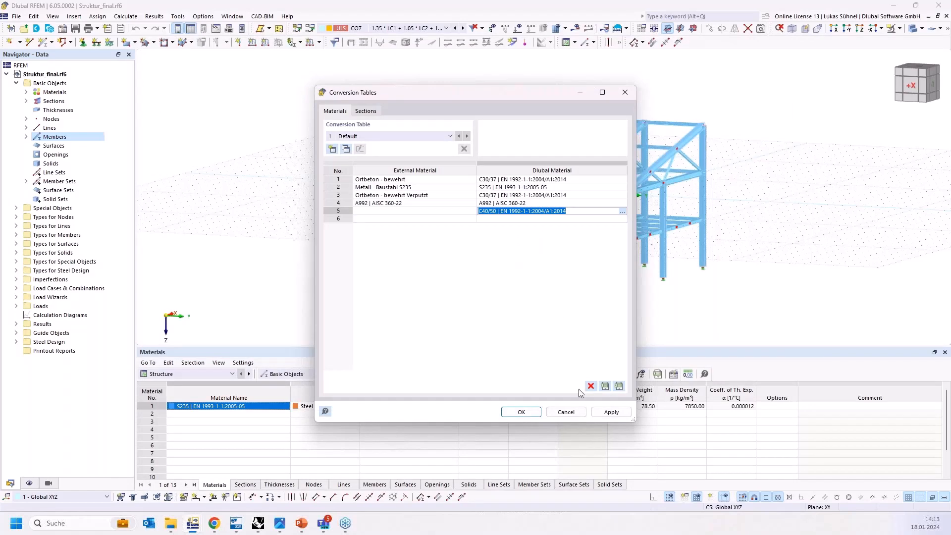
left_click(565, 412)
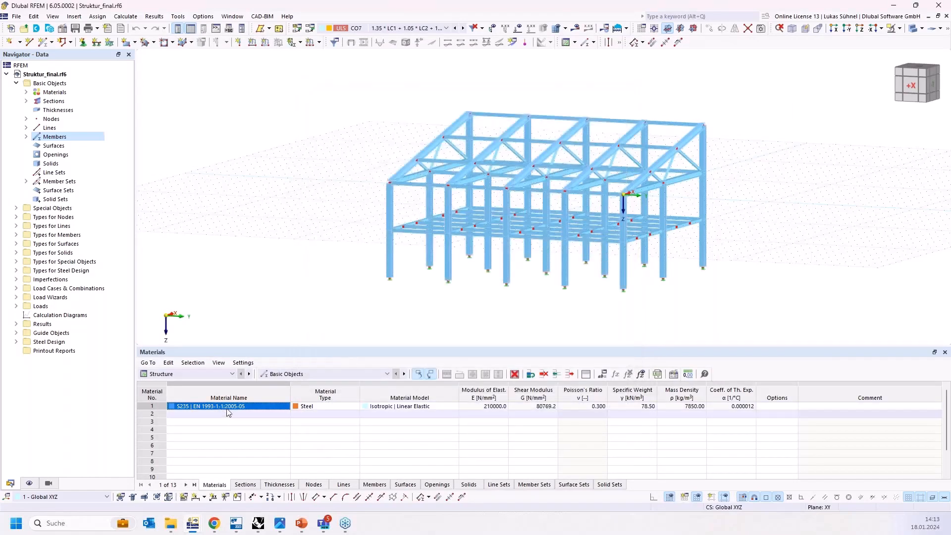
- Turn the Full material description display option off and on again in the program options, and apply the settings
left_click(203, 16)
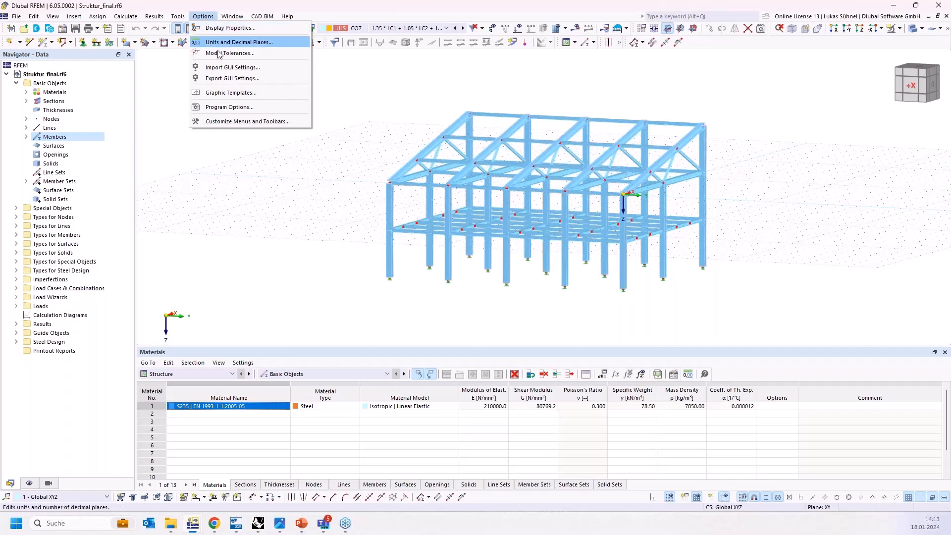
left_click(238, 108)
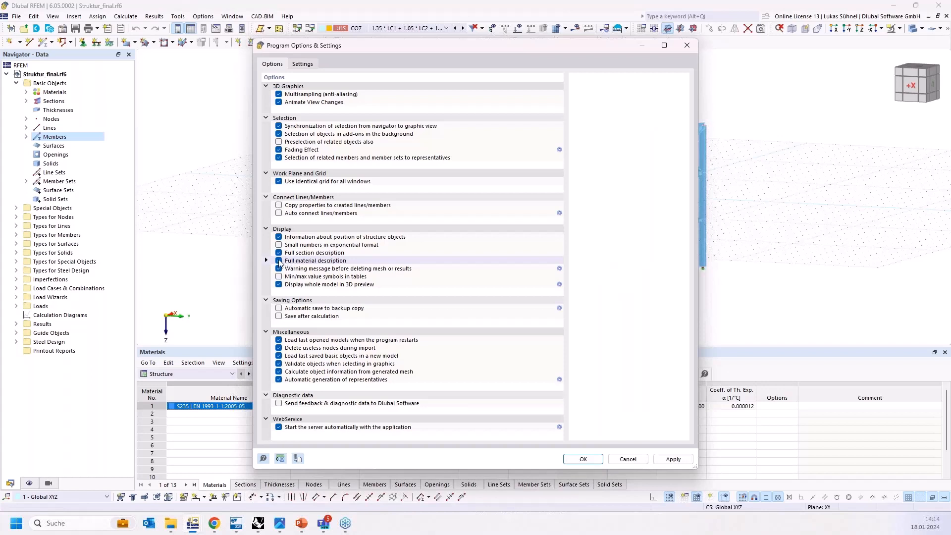
left_click(279, 260)
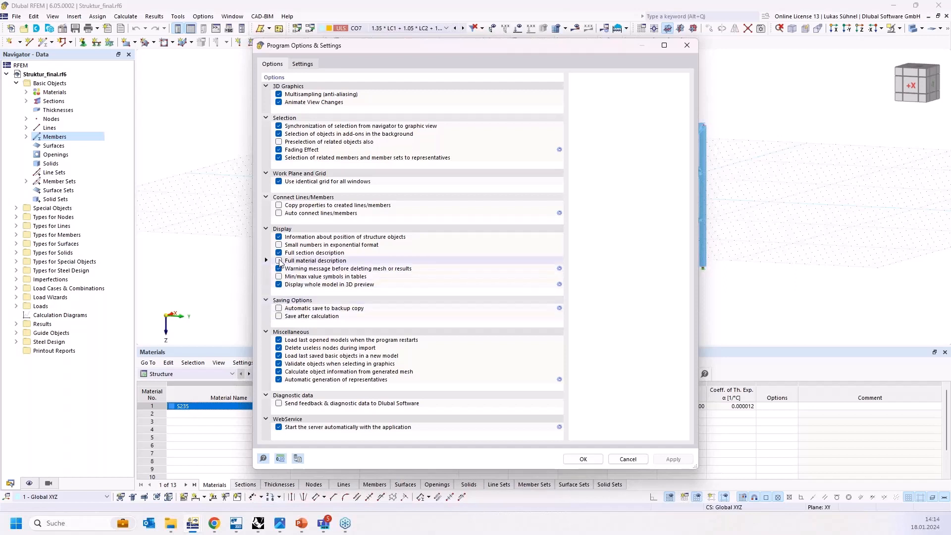
left_click(279, 261)
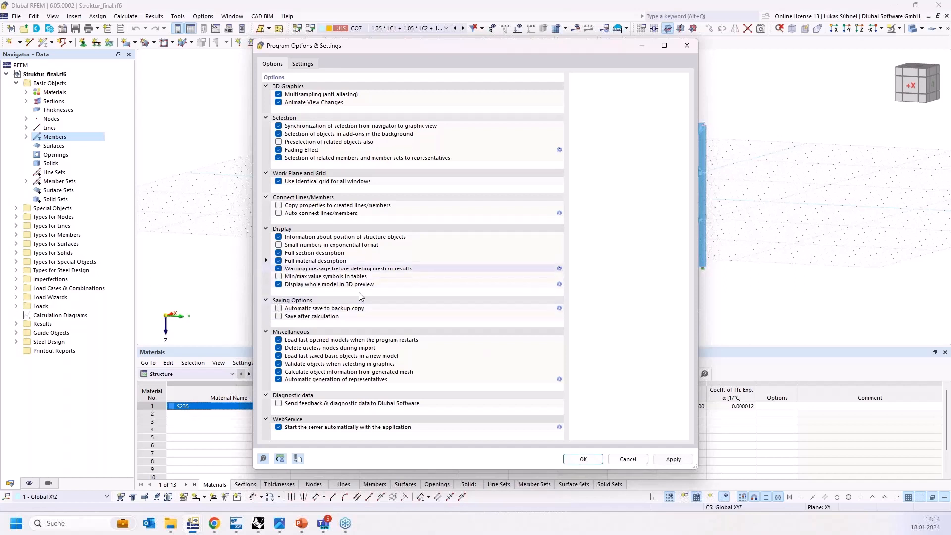
left_click(659, 460)
left_click(583, 459)
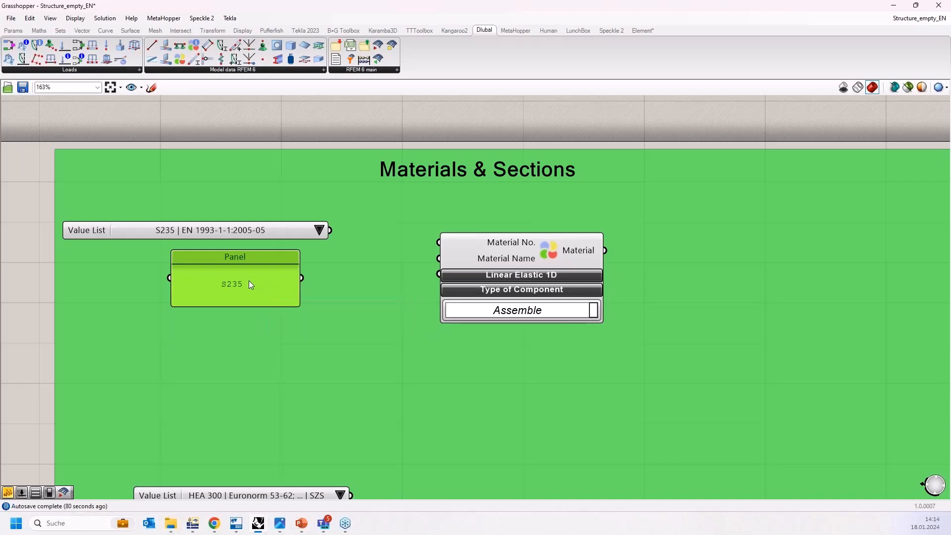
- In Grasshopper, replace the panel's text with the copied name C40/50 | EN 1992-1-1:2004/A1:2014 and move the panel lower
double_click(249, 284)
key("ctrl+v")
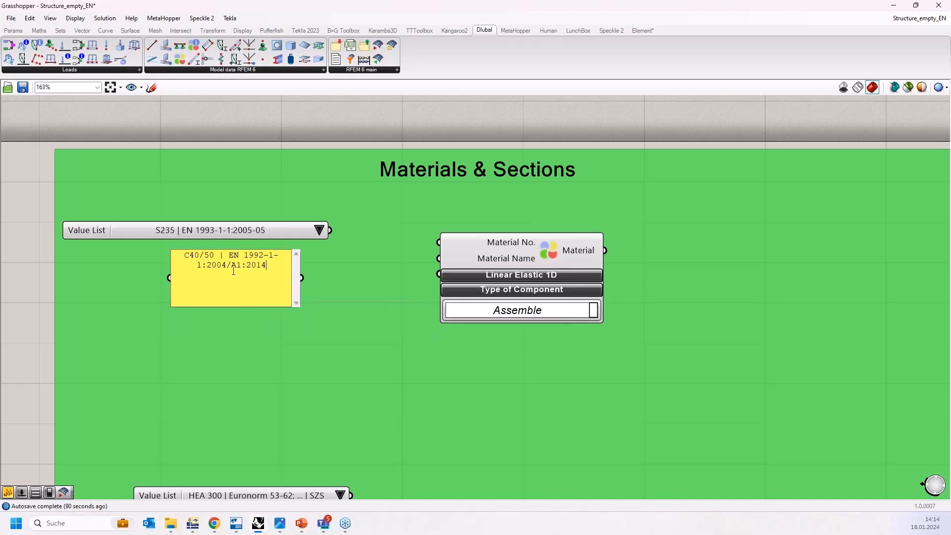
left_click(222, 342)
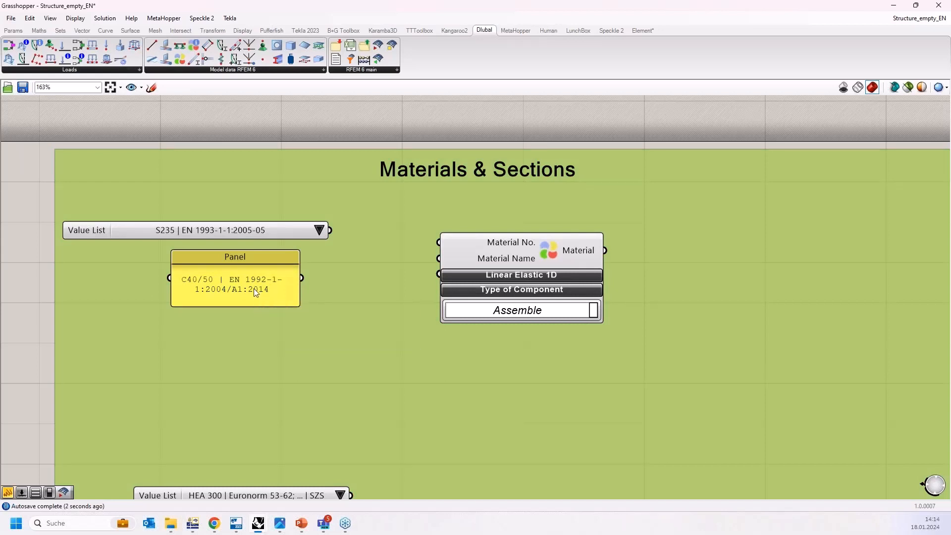
left_click(254, 289)
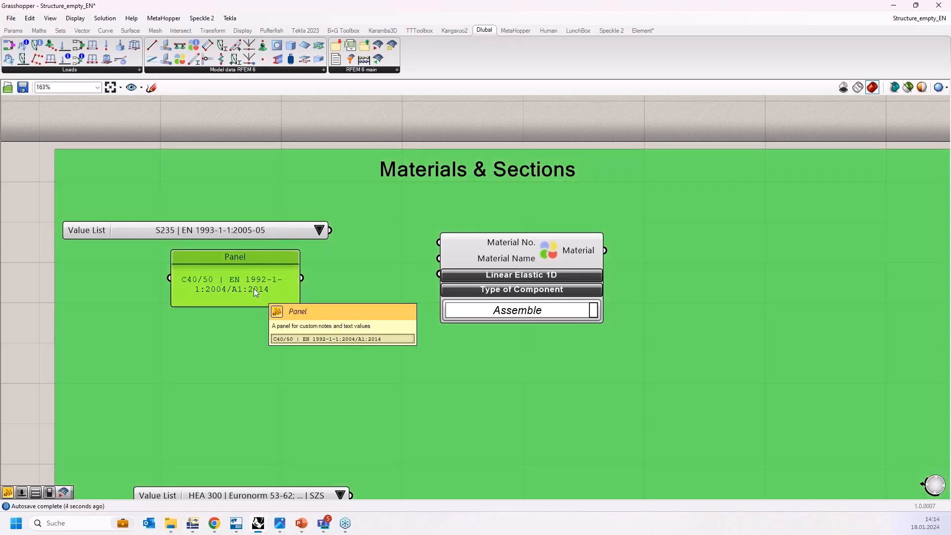
left_click_drag(253, 288, 261, 320)
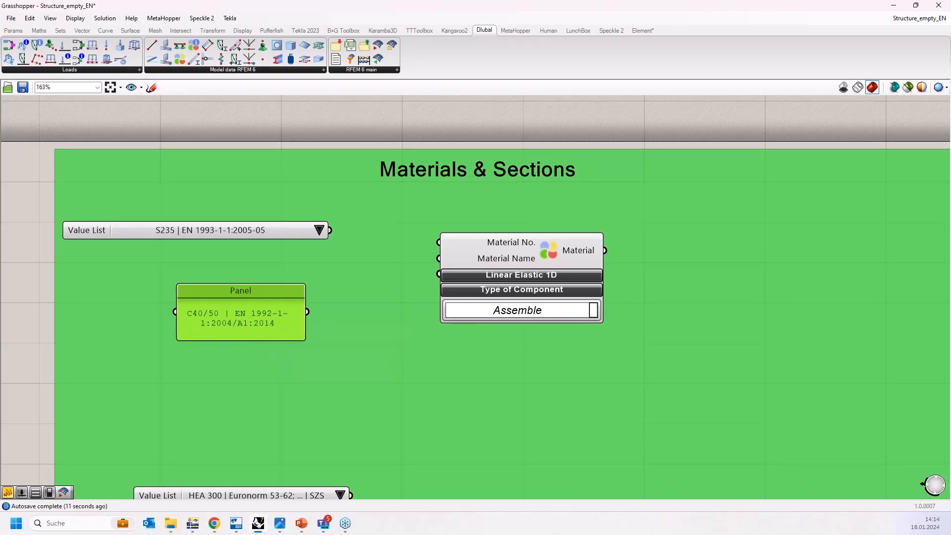
- Widen the panel so the C40/50 name fits on one line, and align it beneath the S235 value list
left_click_drag(306, 317, 382, 317)
right_click(292, 316)
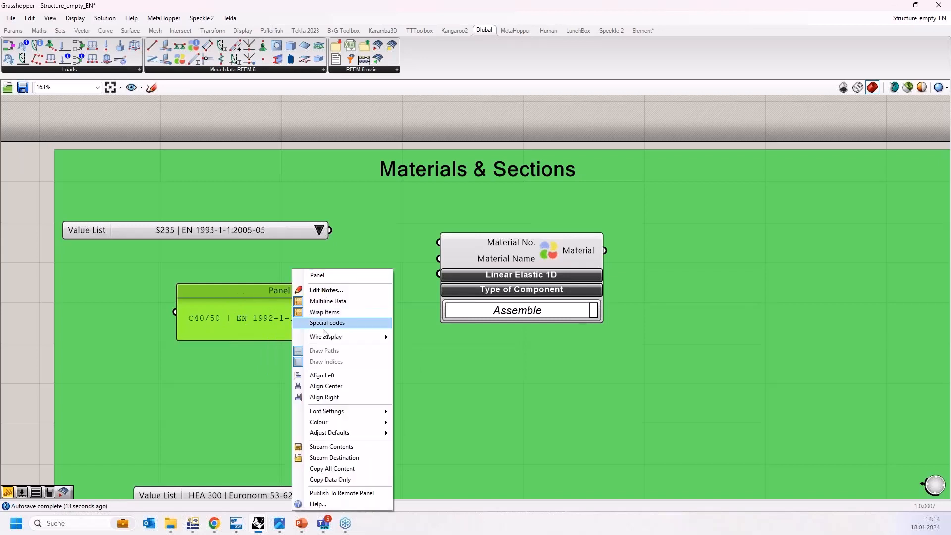
left_click(215, 319)
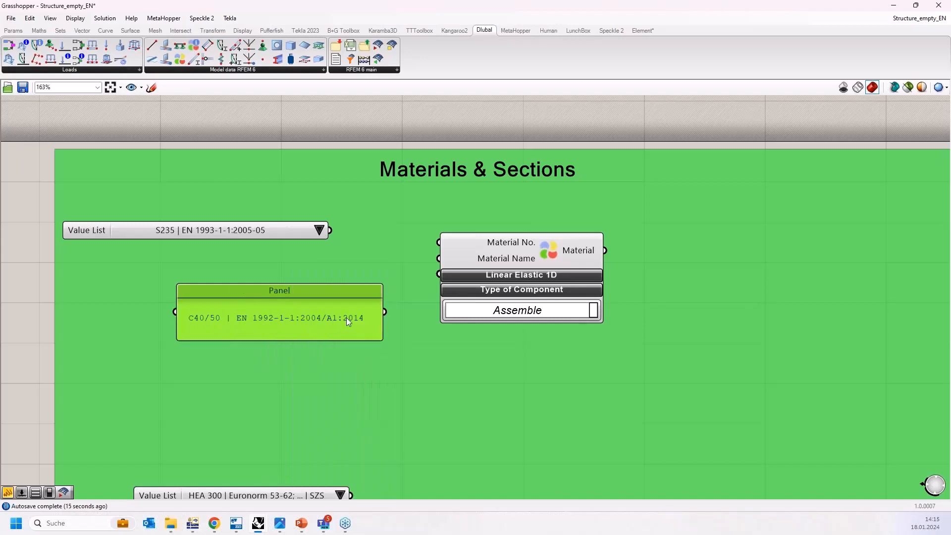
left_click_drag(251, 321, 140, 291)
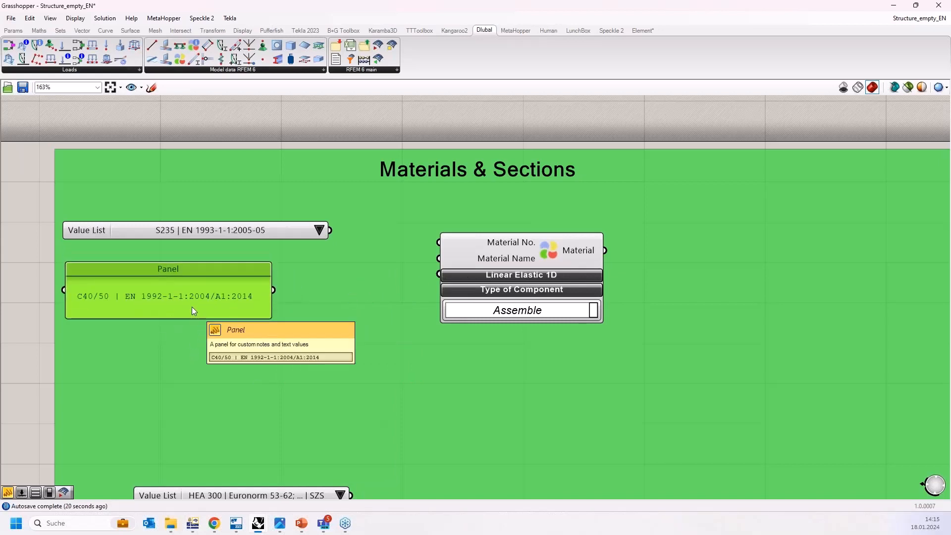
- Replace the C40/50 panel with a new Value List below the S235 value list, and open its selectable entries
key("Delete")
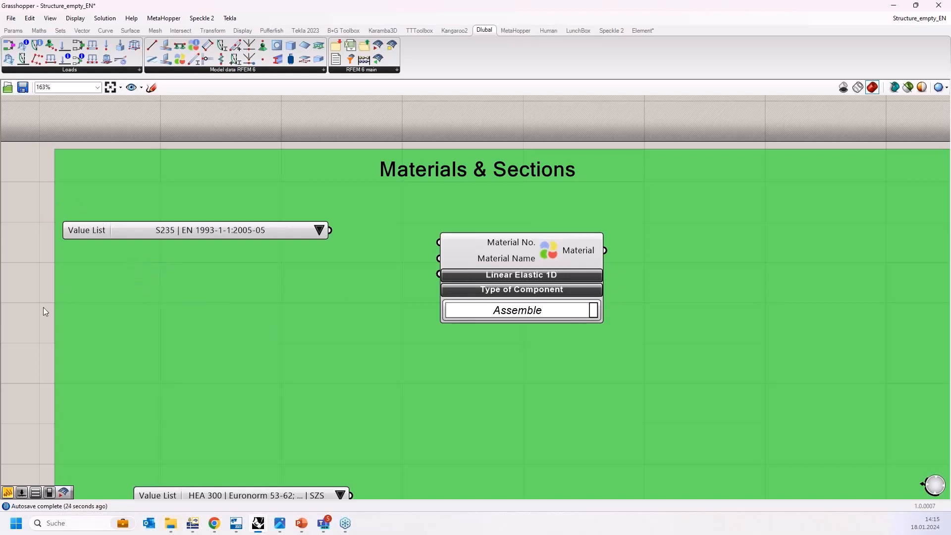
double_click(35, 236)
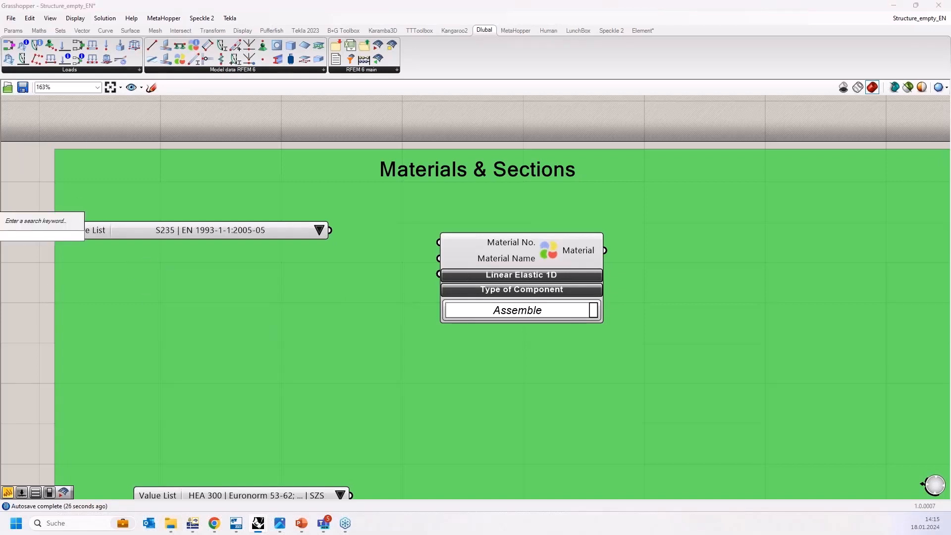
type("val")
left_click(41, 225)
left_click_drag(21, 234, 231, 312)
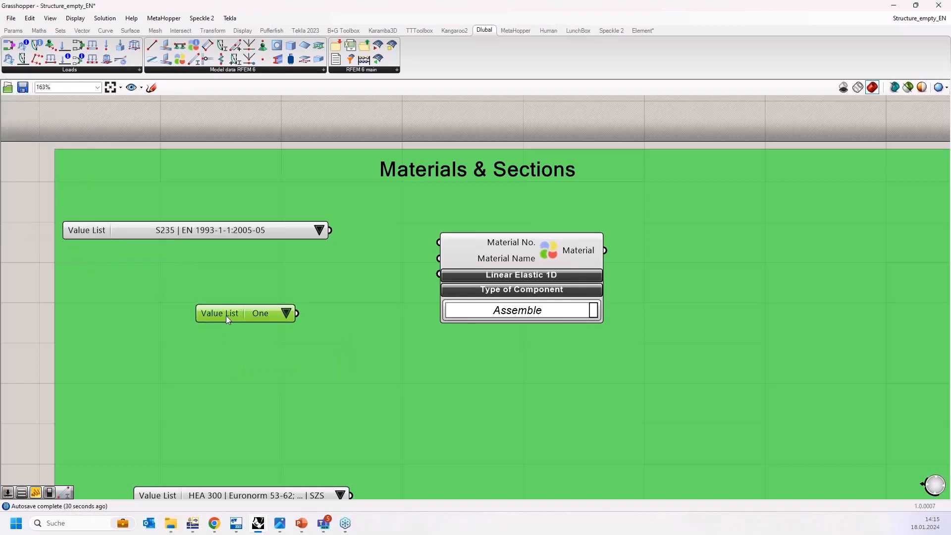
left_click(289, 315)
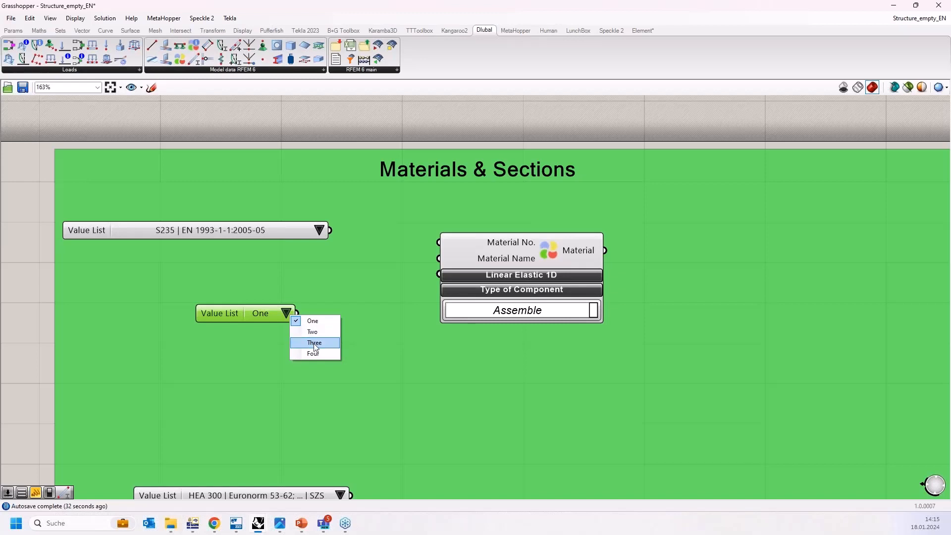
- Replace the new value list's default constants with areg, and delete the value list
right_click(215, 313)
left_click(234, 333)
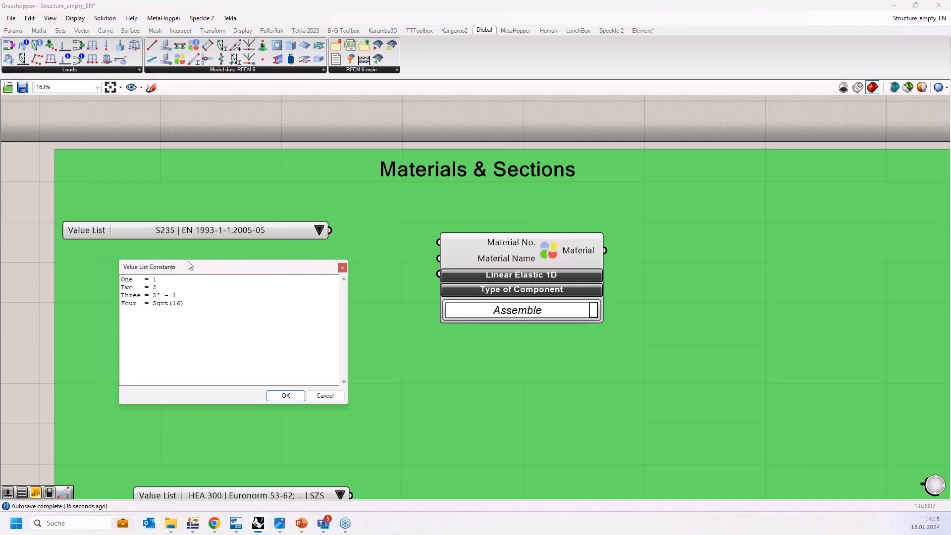
left_click_drag(186, 266, 364, 285)
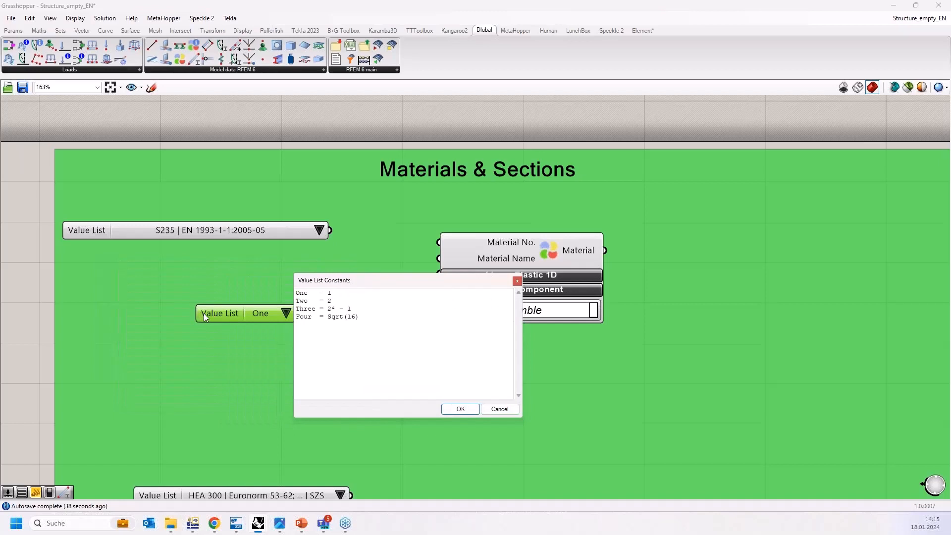
key("ctrl+a")
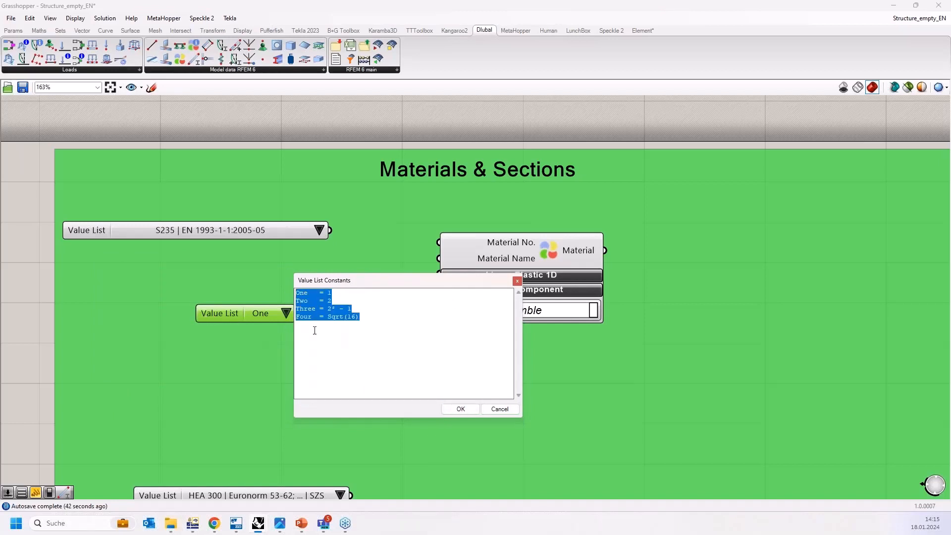
type("areg")
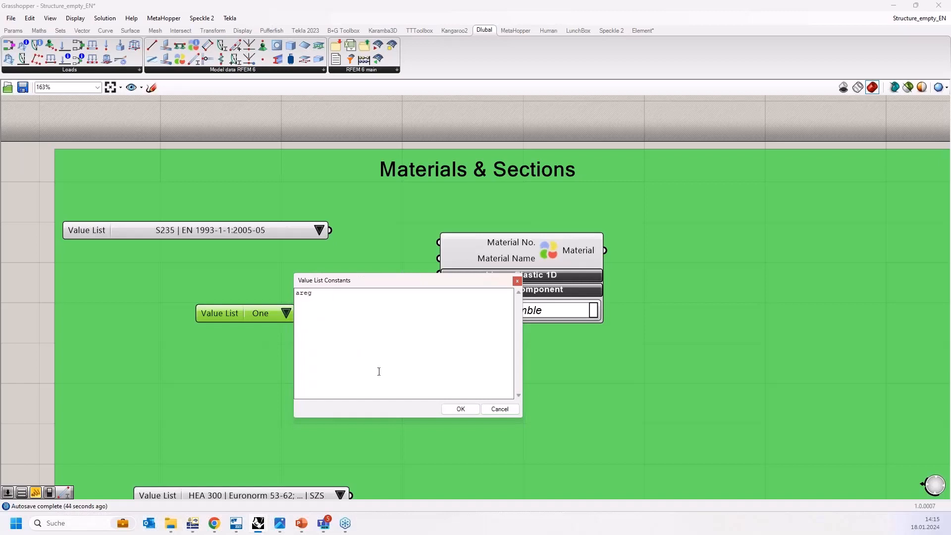
left_click(460, 409)
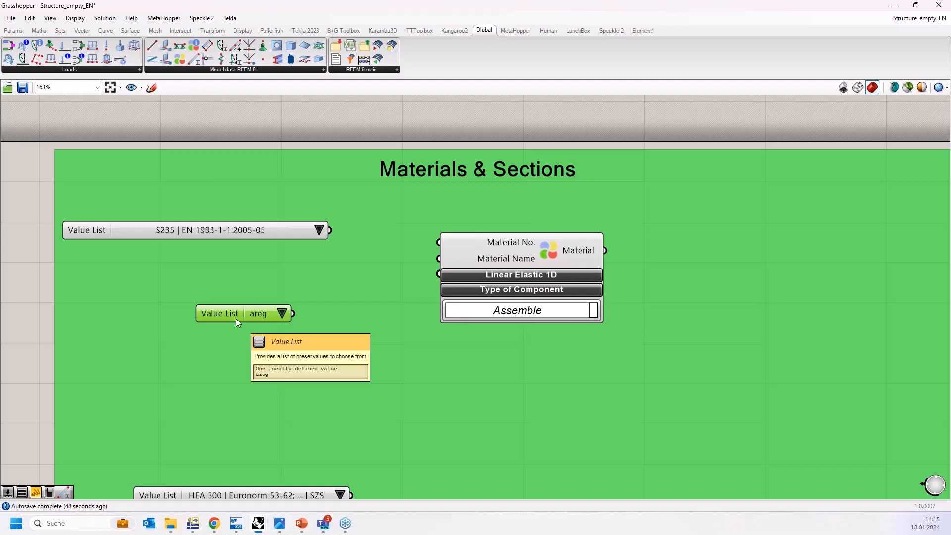
key("Delete")
- Examine the constants and selectable entries of the S235 value list without changing them
right_click(82, 229)
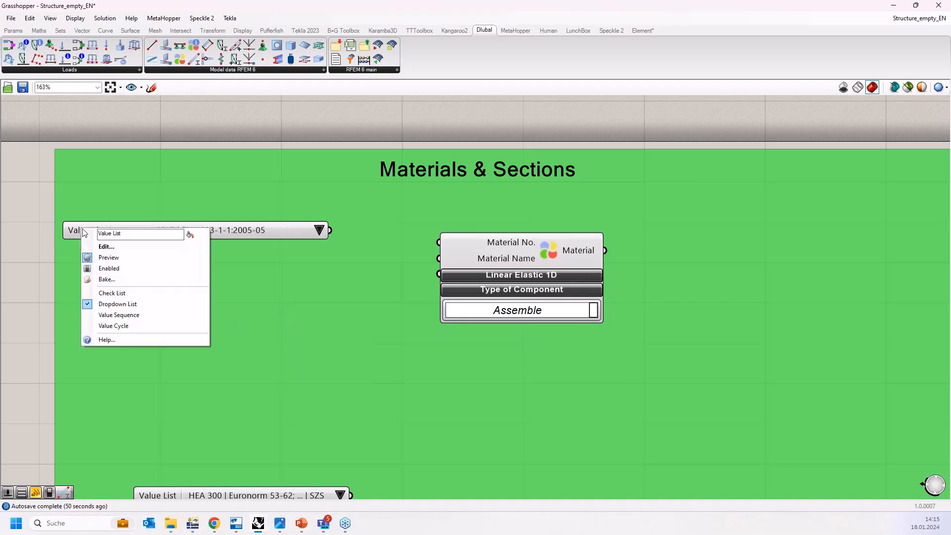
left_click(104, 247)
left_click_drag(232, 242, 516, 237)
left_click_drag(313, 177, 482, 176)
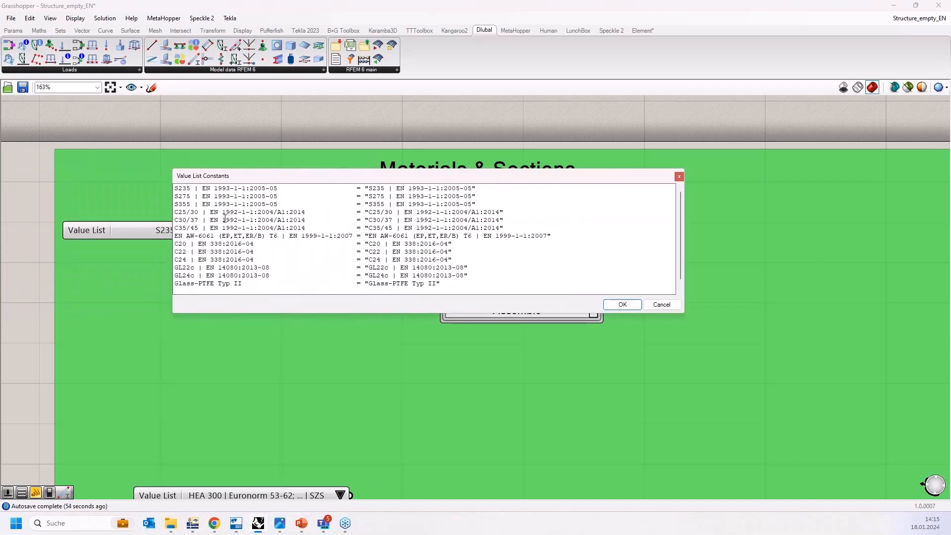
left_click(679, 177)
left_click(318, 228)
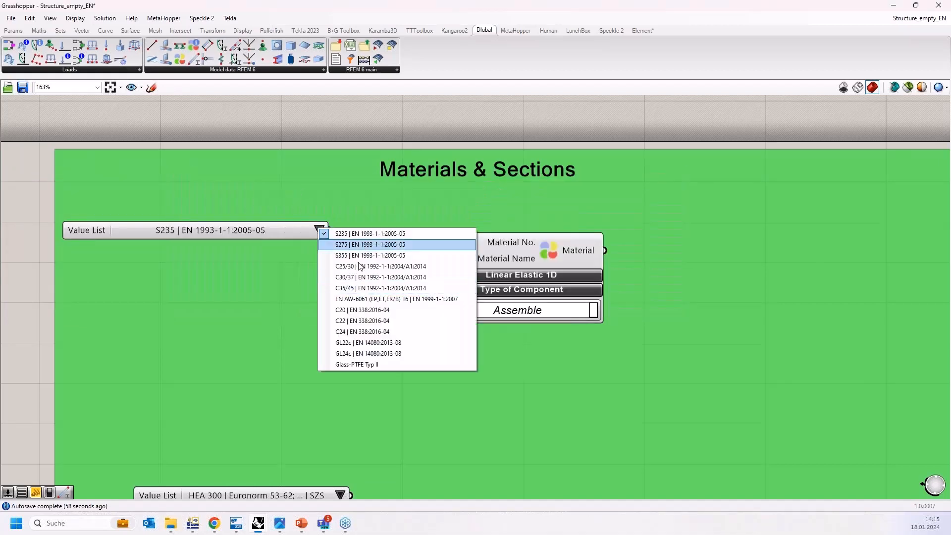
left_click(316, 232)
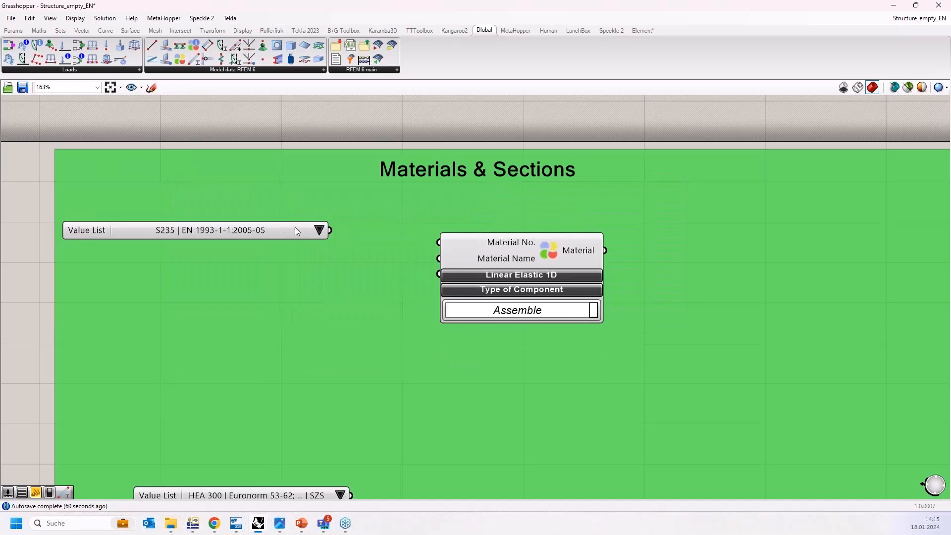
- Connect the S235 value list to the Material Name input, and move the list and the Material component closer together
left_click(296, 227)
left_click_drag(329, 229, 438, 258)
left_click_drag(267, 238, 352, 260)
left_click_drag(526, 255, 554, 250)
- Add an integer number slider from 1 to 10 set to 1, and connect it to the Material No. input
left_click(213, 204)
double_click(214, 204)
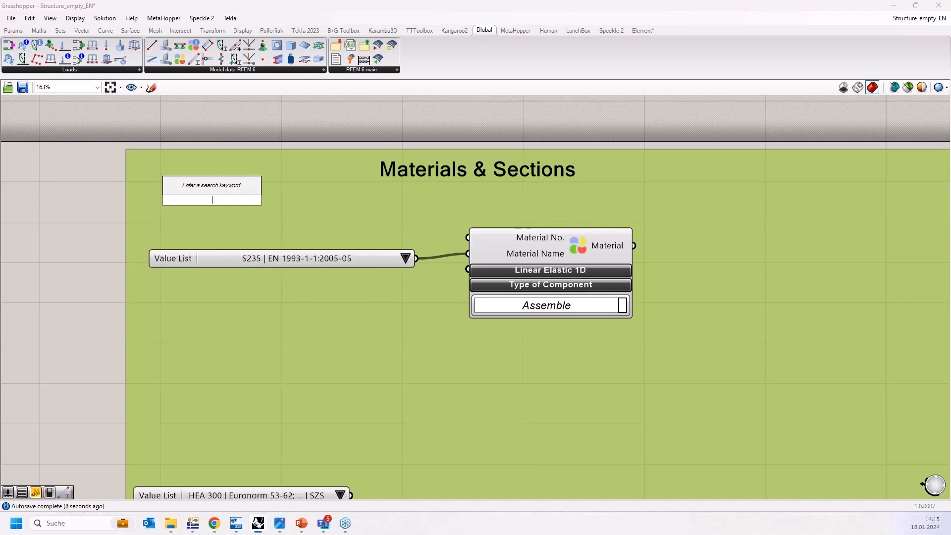
type("1<10")
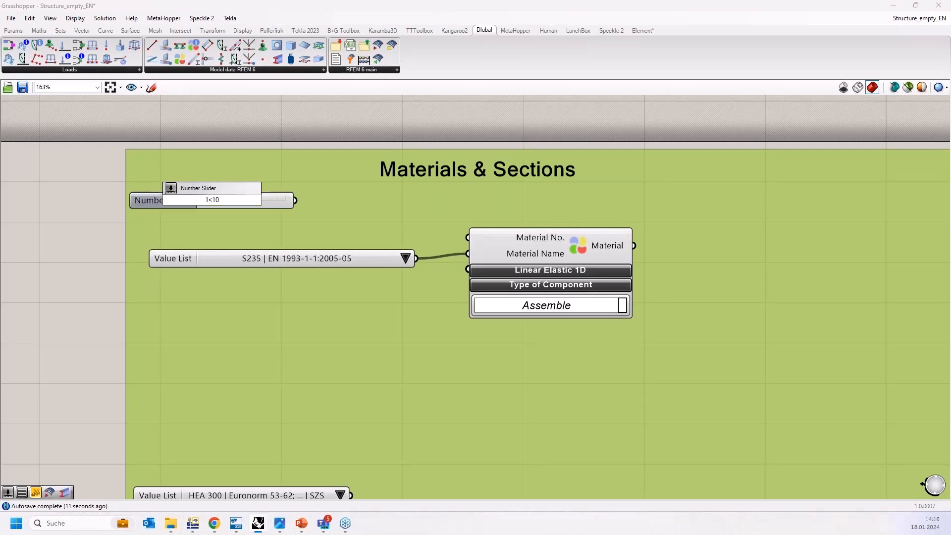
key("Return")
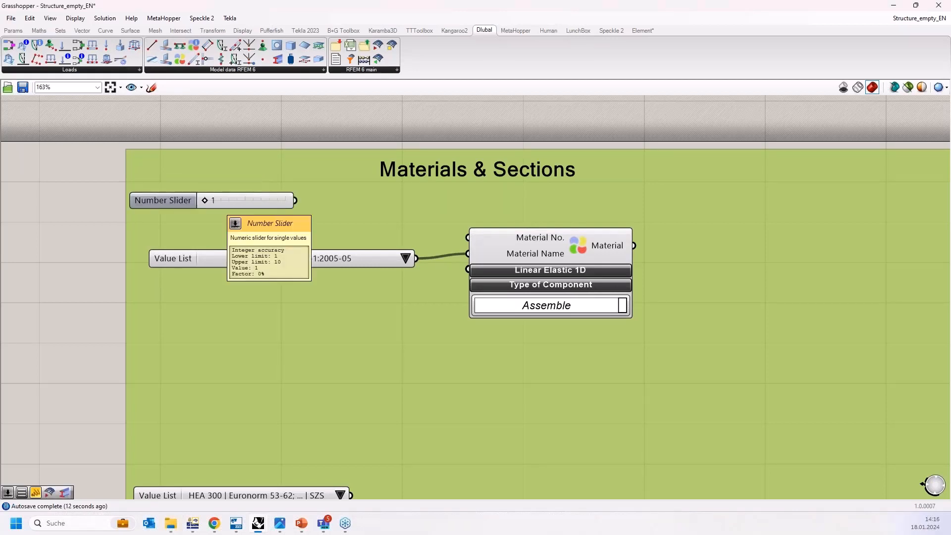
left_click_drag(242, 194, 468, 238)
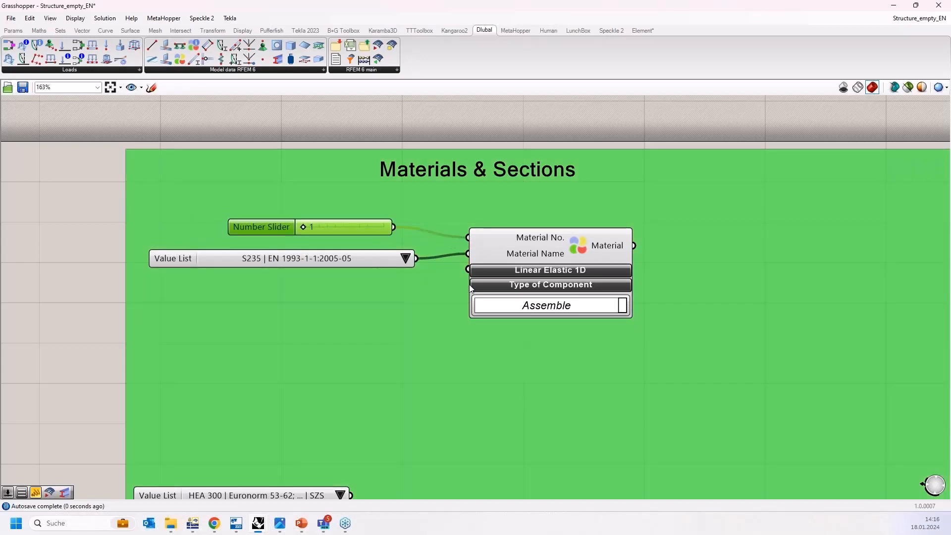
scroll(465, 343, "down", 3)
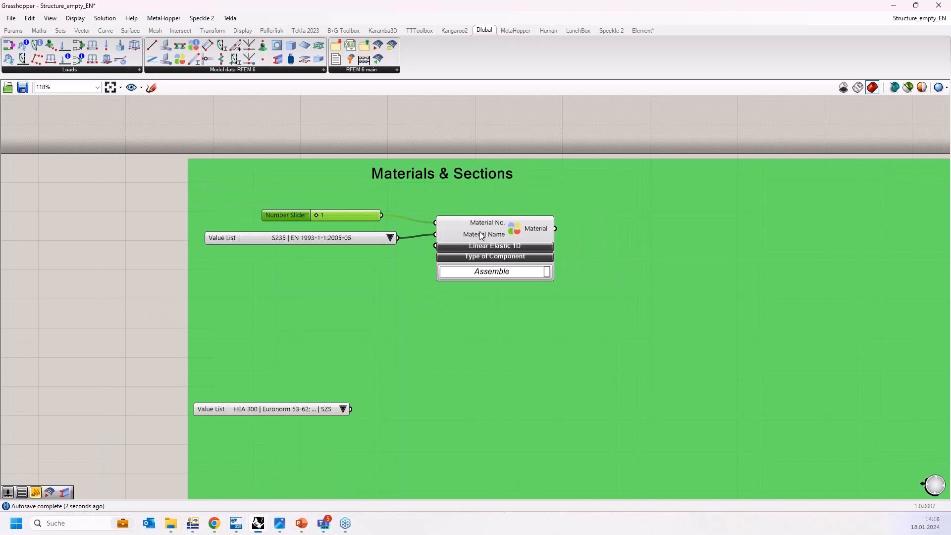
left_click_drag(312, 239, 309, 232)
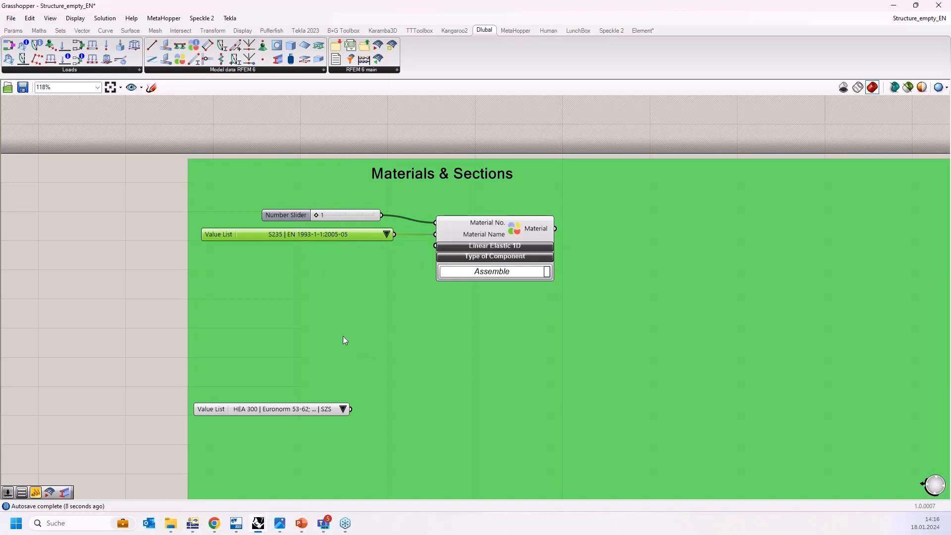
- Place a Dlubal Section component below the Material component, and position the HEA 300 value list beside its inputs
right_click_drag(343, 336, 311, 301)
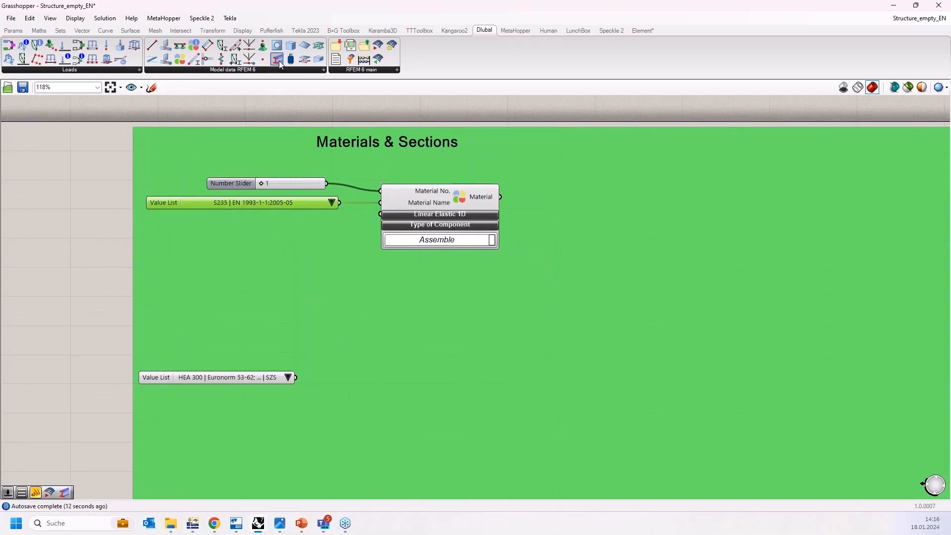
left_click_drag(386, 383, 384, 385)
left_click_drag(227, 379, 212, 370)
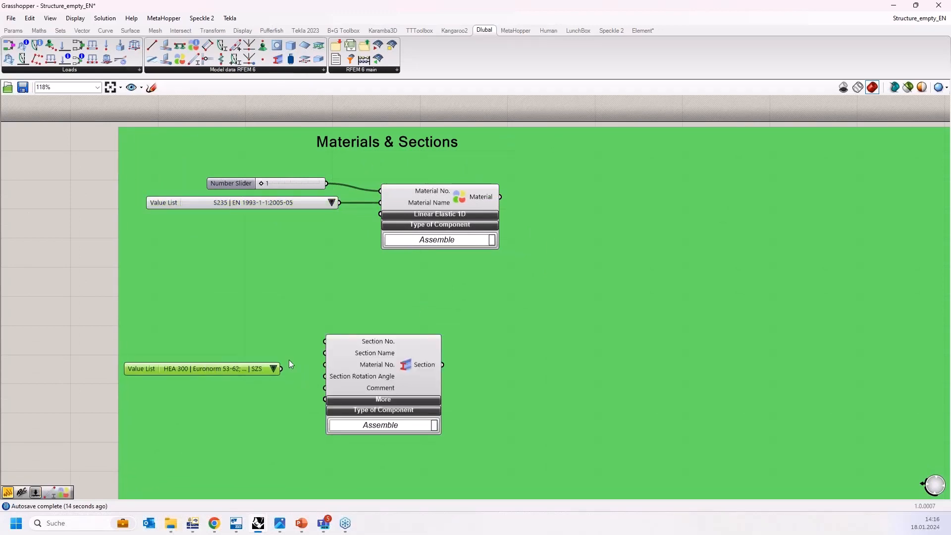
left_click_drag(369, 359, 428, 340)
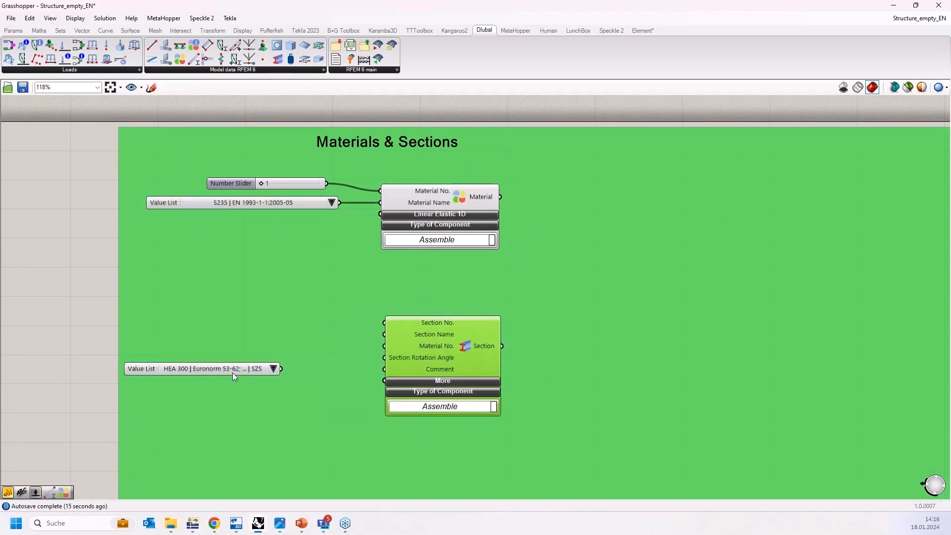
left_click_drag(233, 373, 273, 351)
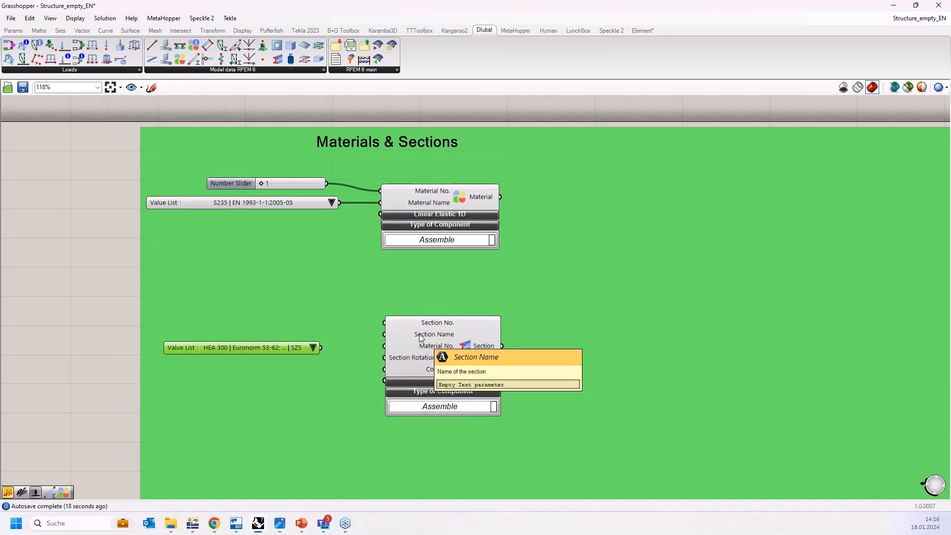
- Choose HEA 300 from the section value list, and connect the list to the Section Name input, aligned with it
right_click_drag(287, 352, 290, 318)
left_click(315, 314)
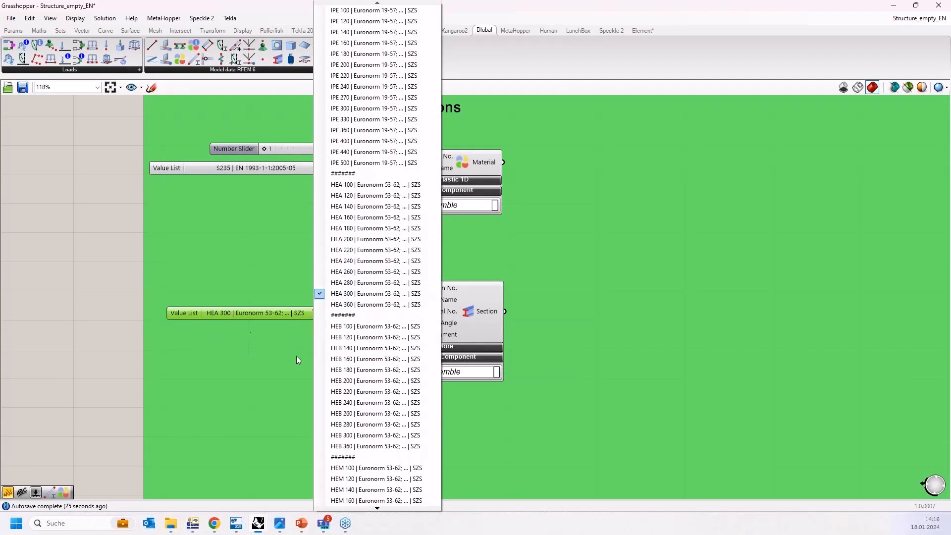
left_click(379, 509)
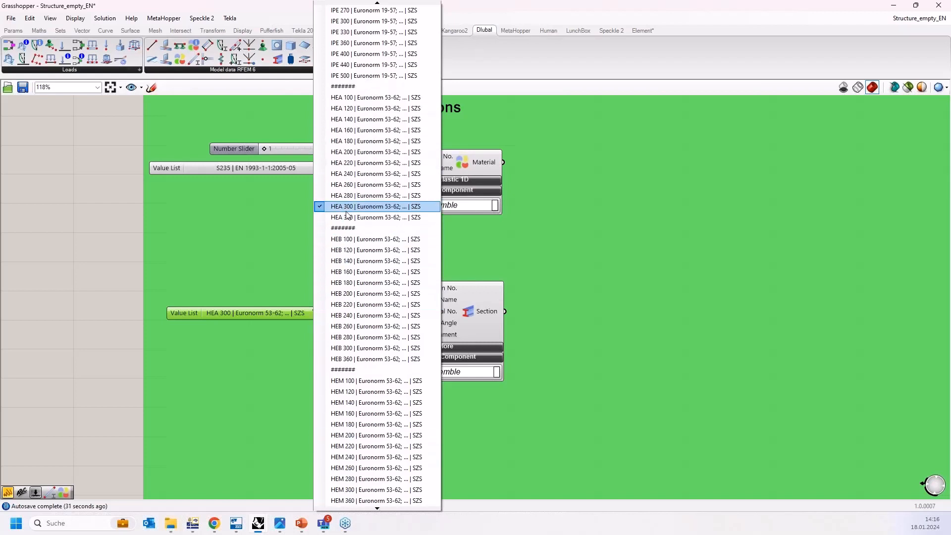
left_click(347, 207)
left_click_drag(282, 311, 307, 312)
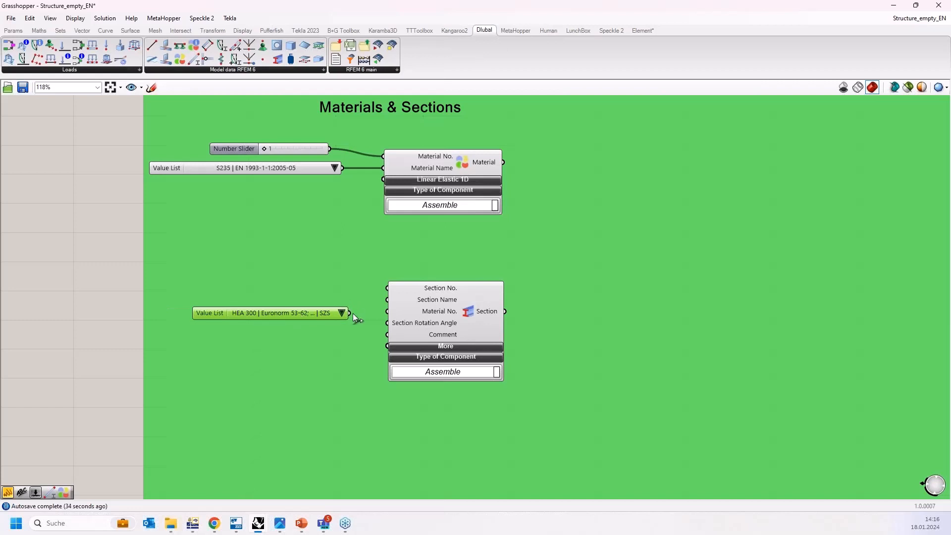
left_click_drag(381, 301, 387, 299)
mouse_move(321, 311)
left_mouse_down()
mouse_move(302, 304)
mouse_move(309, 297)
left_mouse_up()
scroll(372, 311, "up", 2)
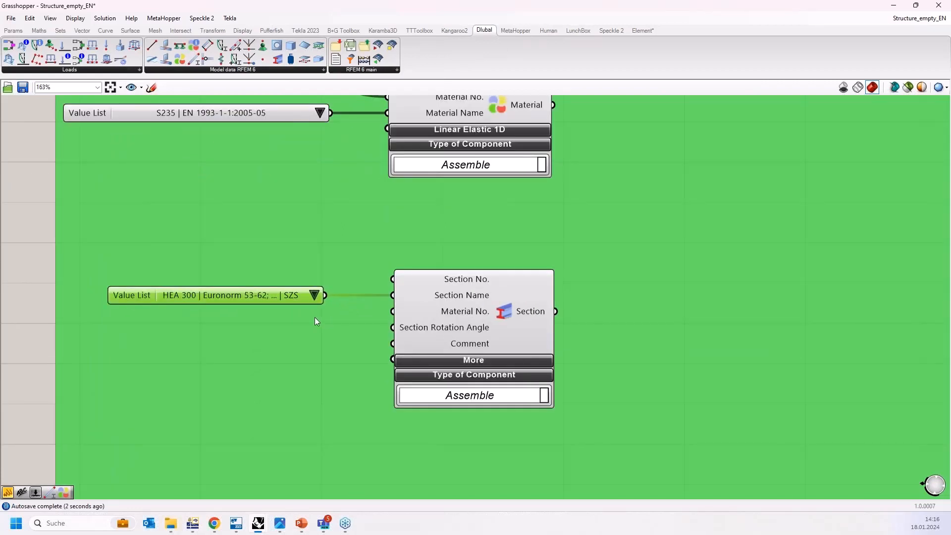
right_click_drag(314, 321, 313, 376)
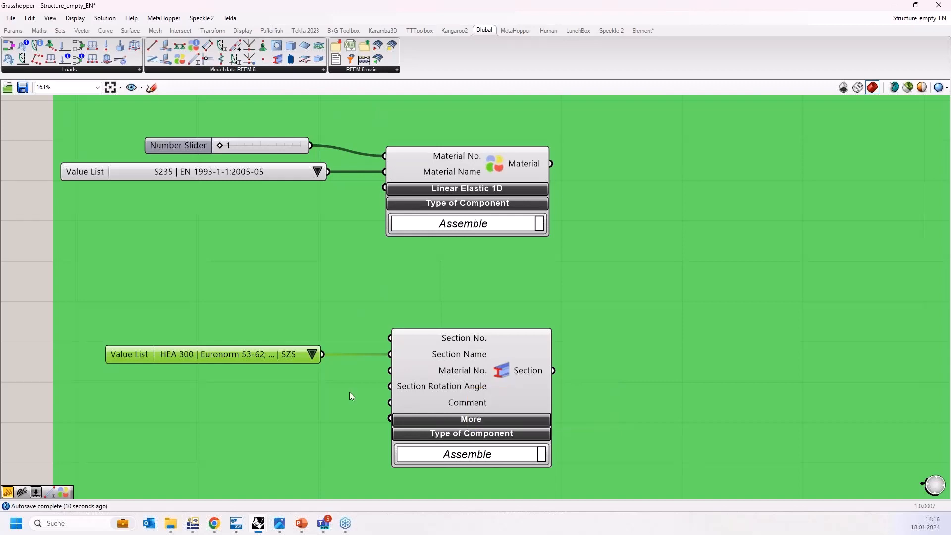
- Switch to RFEM, create a new material entry No. 2, delete it, and cancel the material dialog
left_click(193, 523)
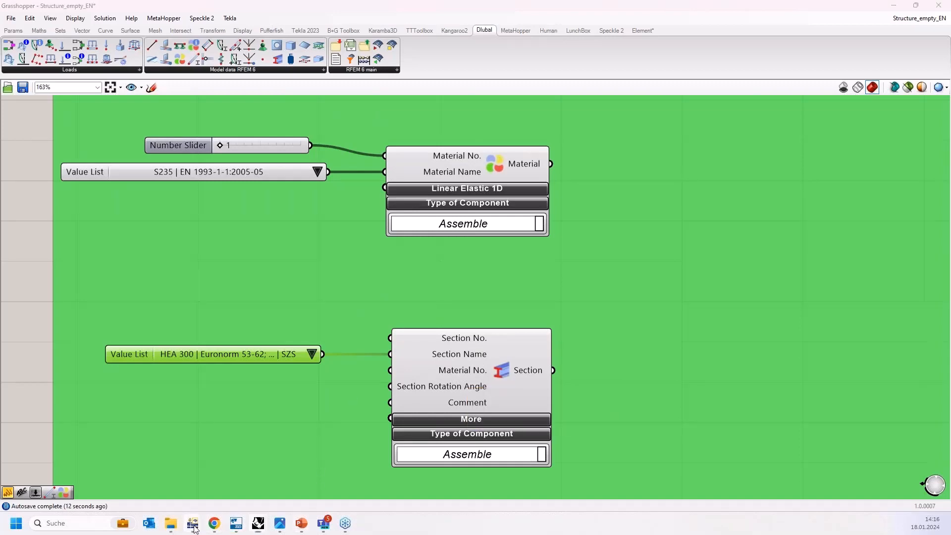
left_click(26, 92)
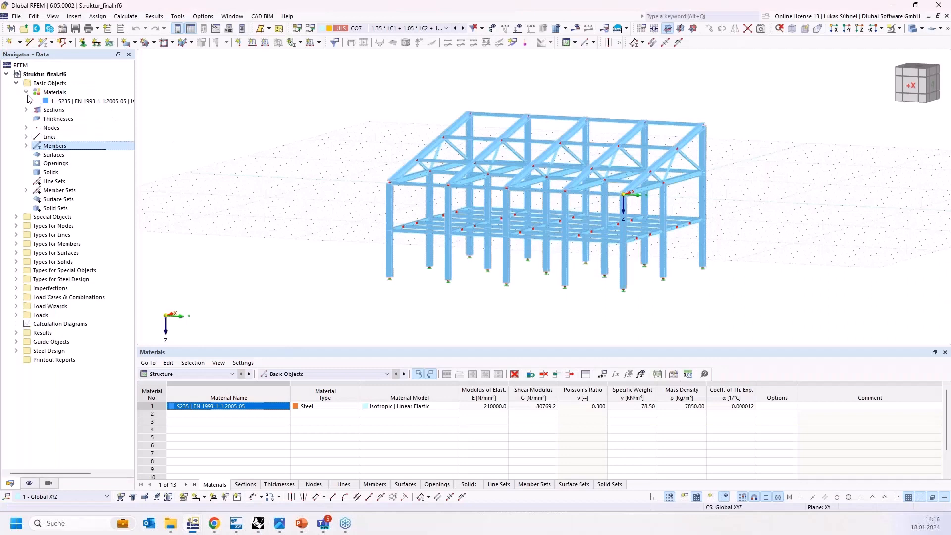
right_click(56, 95)
left_click(85, 113)
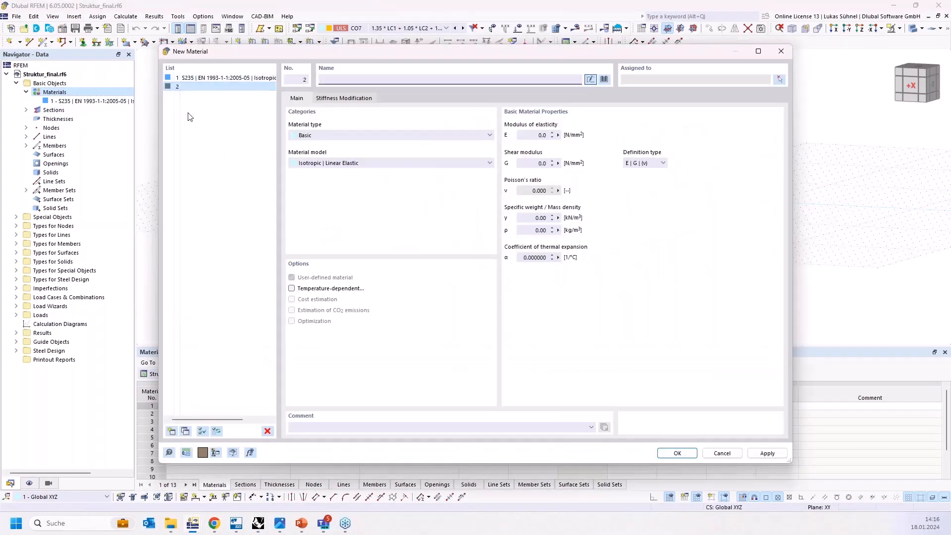
left_click(267, 432)
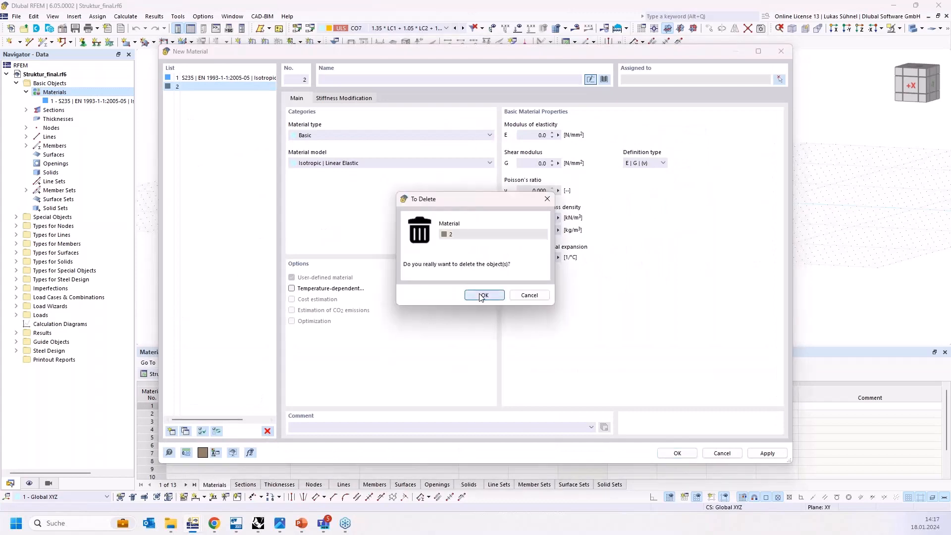
left_click(481, 295)
left_click(712, 450)
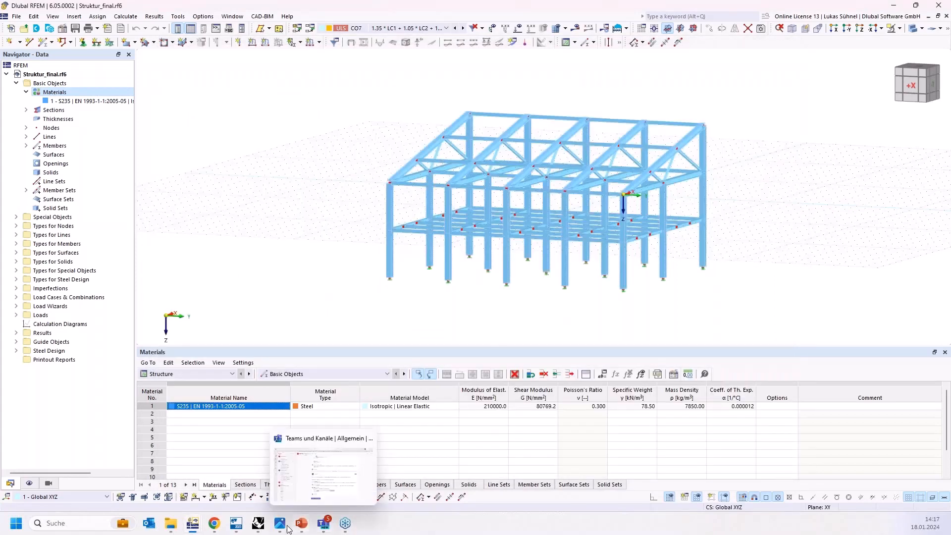
- Switch back to Grasshopper, connect the Material output to the Section's Material No. input, and move the number slider closer to the Material component
mouse_move(253, 528)
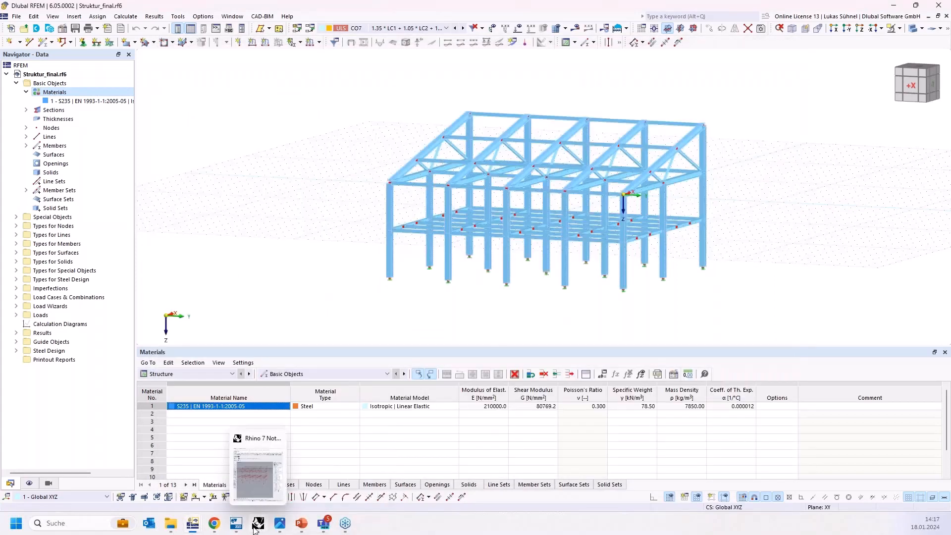
left_click(258, 524)
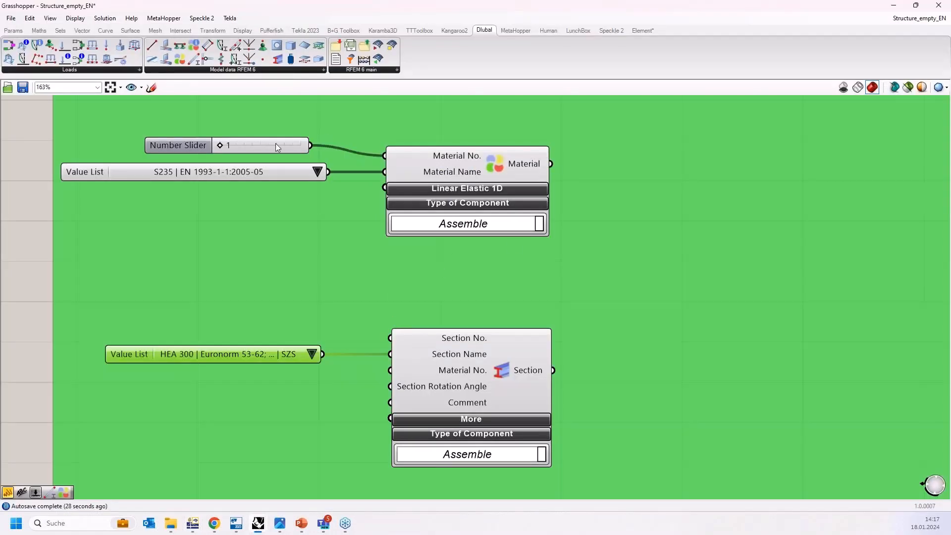
left_click_drag(275, 144, 293, 146)
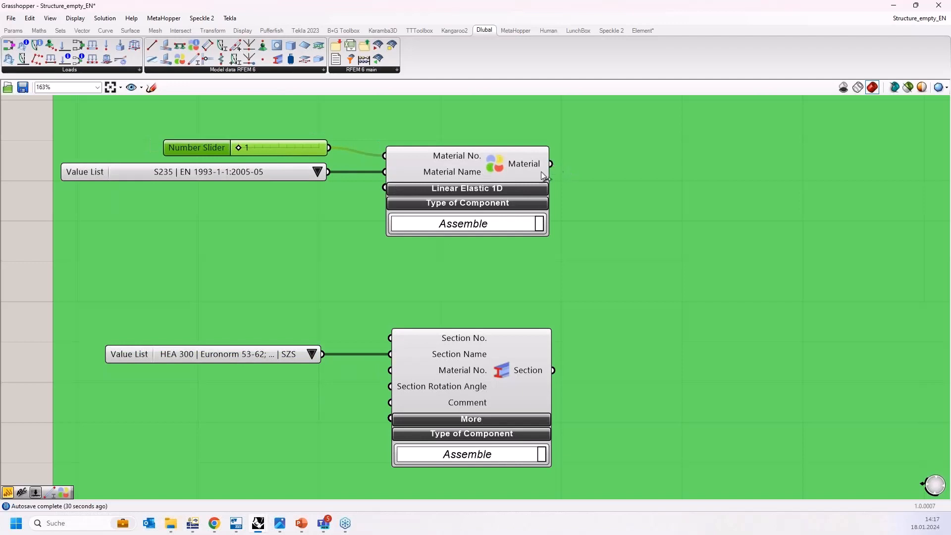
left_click_drag(549, 163, 373, 369)
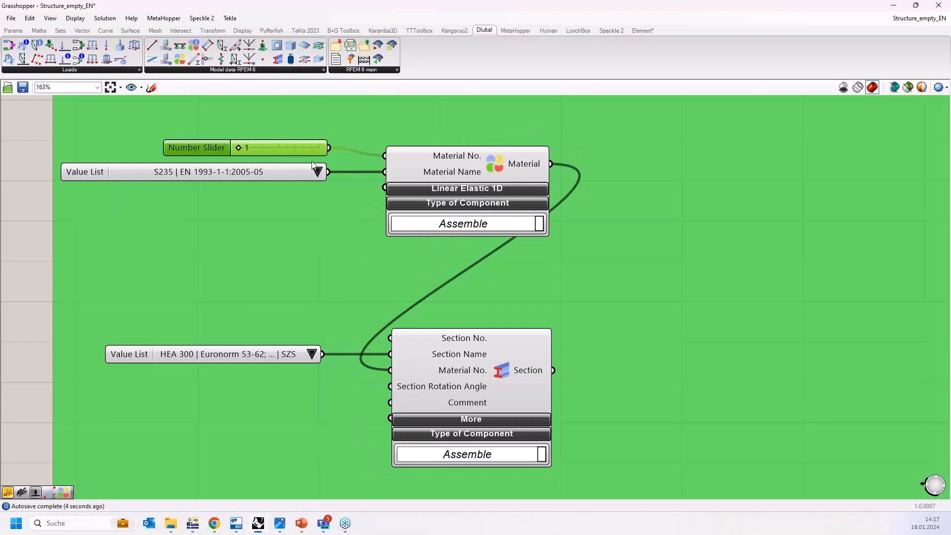
left_click_drag(304, 150, 306, 151)
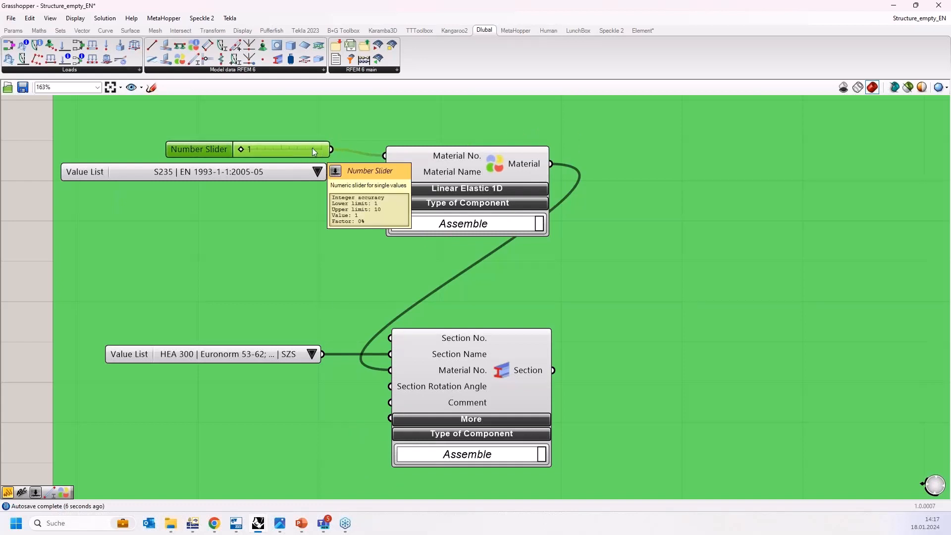
left_click(460, 173)
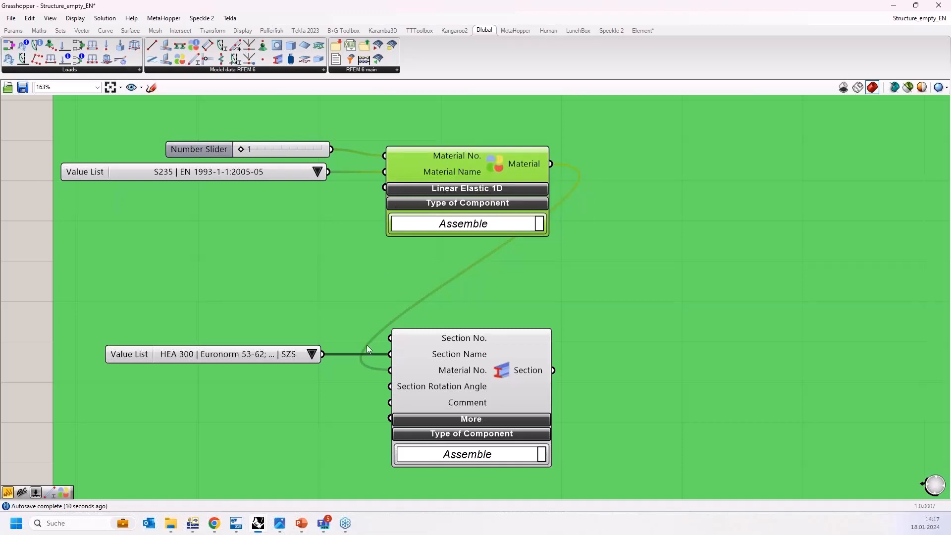
- Duplicate the material's number slider with value 1 next to the Section component, and connect the copy to the Section No. input
scroll(540, 226, "down", 3)
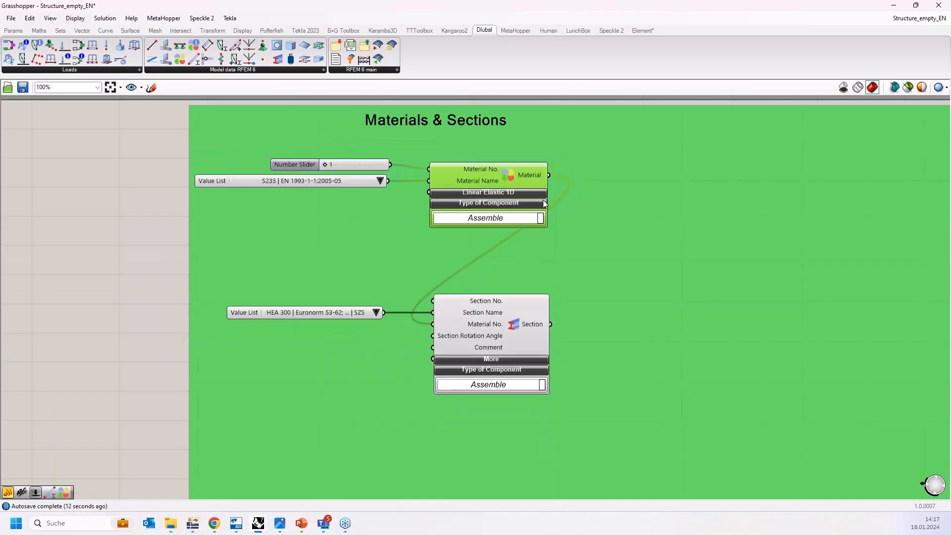
left_click(392, 123)
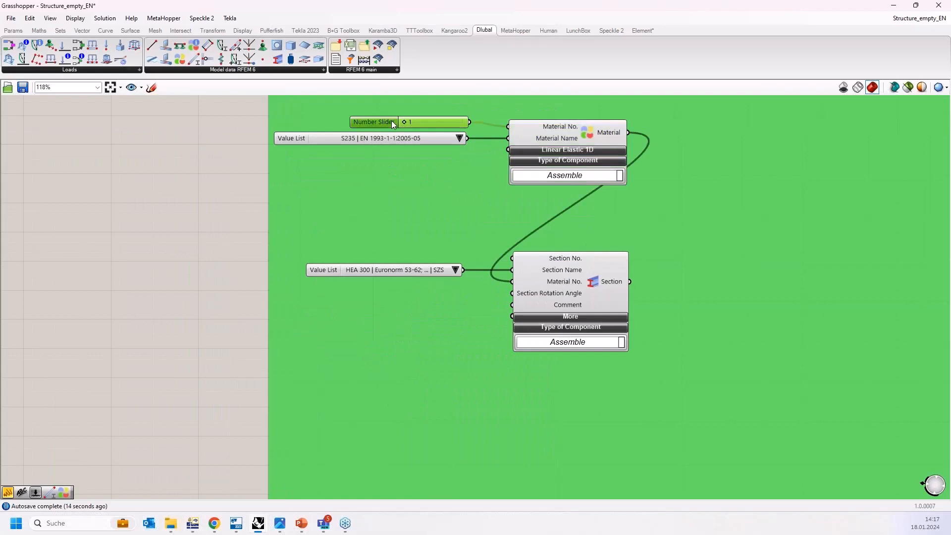
left_click_drag(388, 123, 400, 263, "alt")
mouse_move(485, 257)
left_mouse_down()
mouse_move(514, 260)
mouse_move(473, 255)
left_mouse_up()
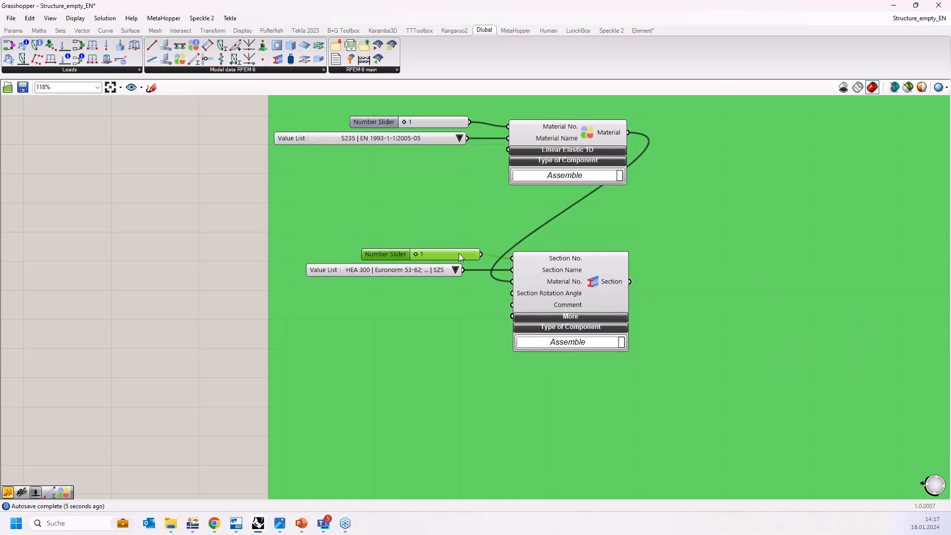
- Copy the Section component with its number slider and value list twice, stacking the two copies below the original
right_click_drag(197, 312, 120, 262)
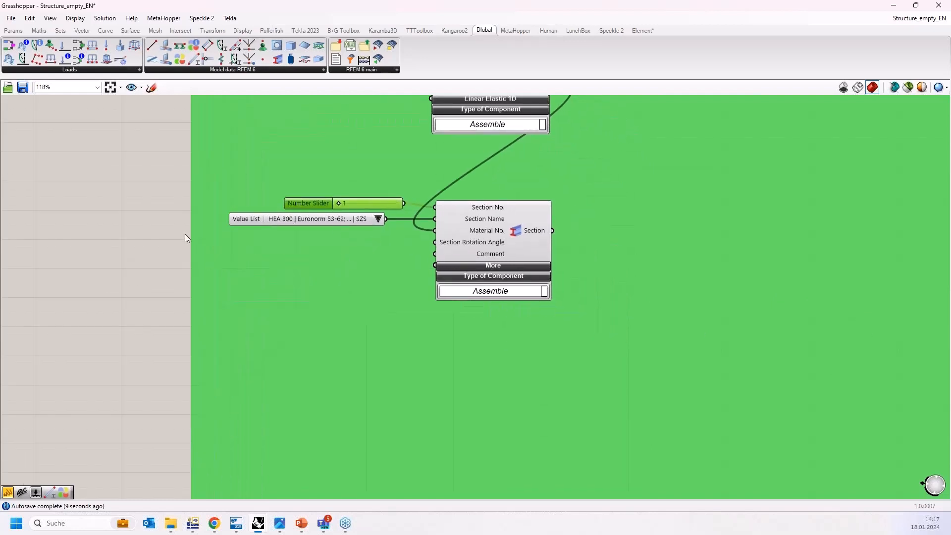
scroll(188, 233, "down", 1)
left_click_drag(98, 178, 530, 303)
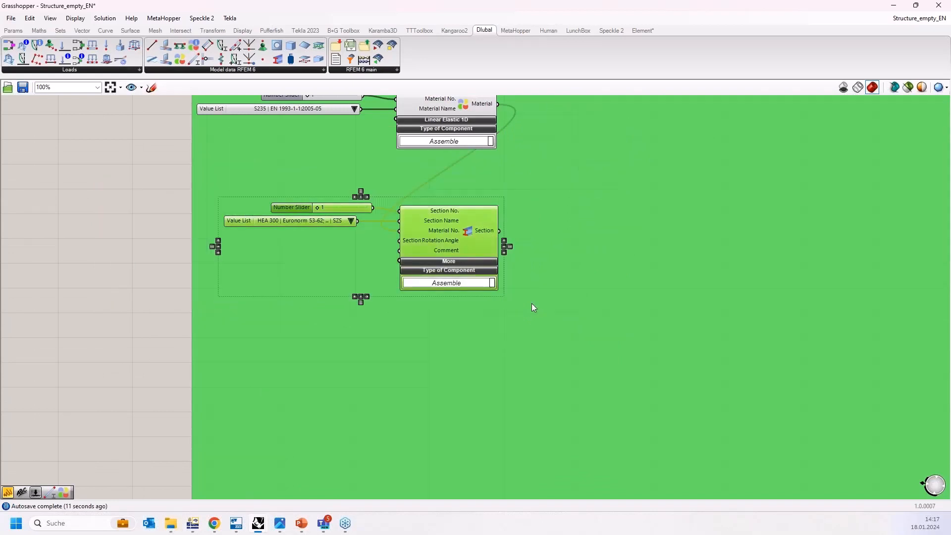
left_click_drag(454, 230, 480, 456)
left_click(399, 325)
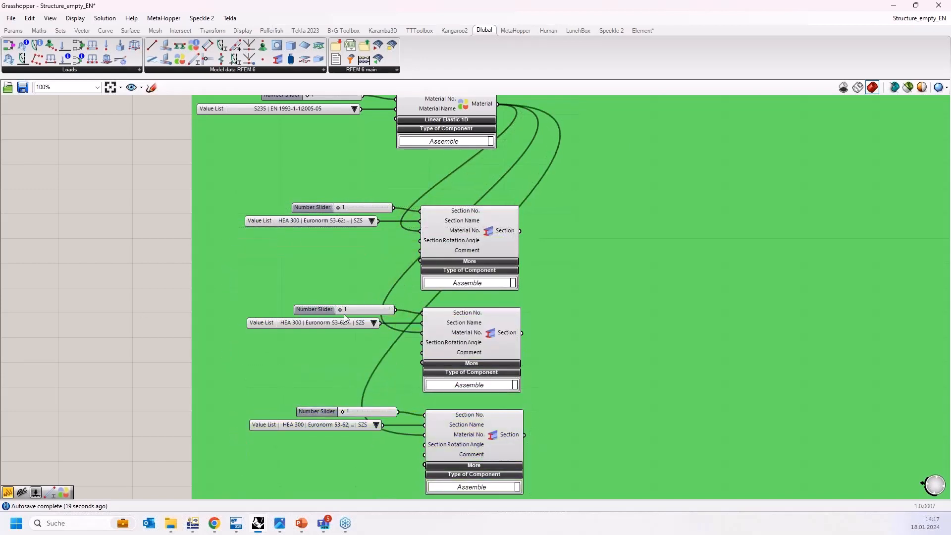
- Set the section number sliders of the two copies to 2 and 3
left_click_drag(339, 310, 345, 309)
left_click(341, 415)
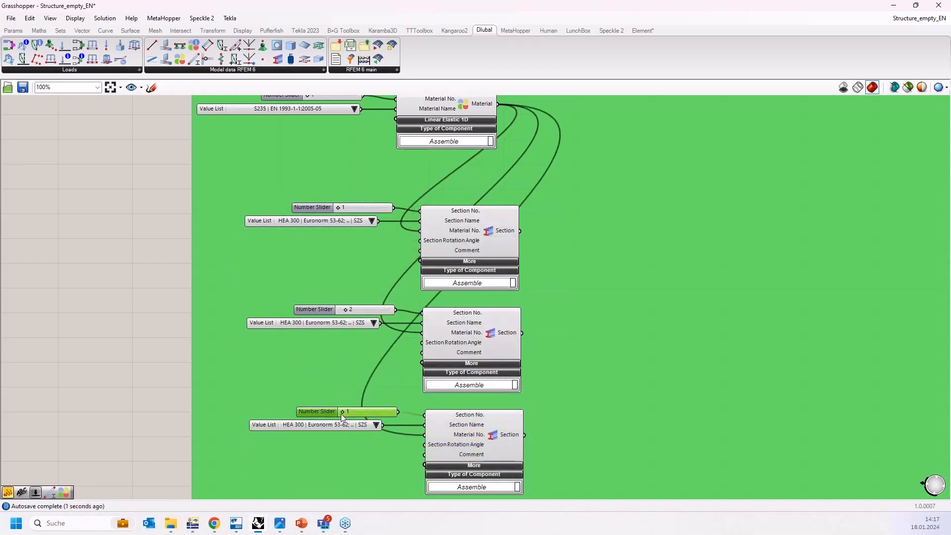
left_click_drag(341, 415, 353, 415)
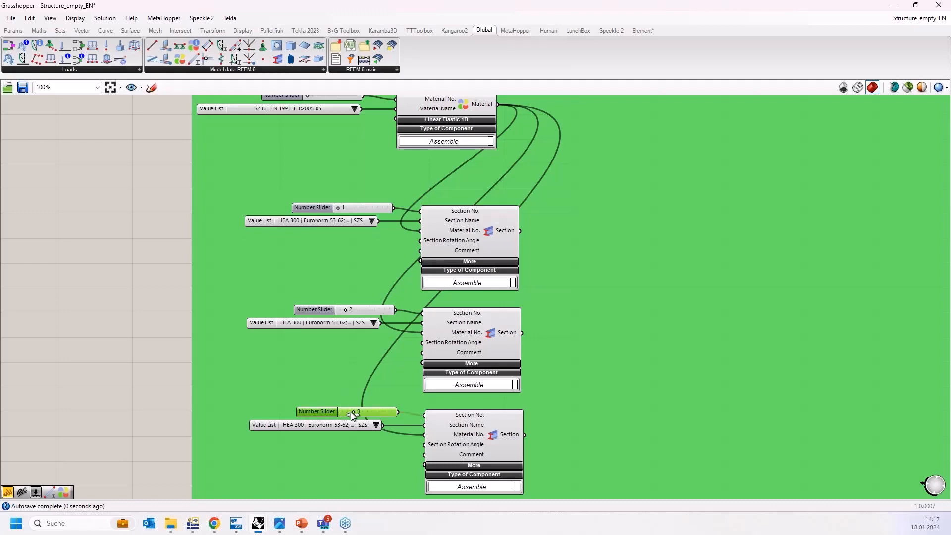
- Choose IPE 140 in the value list of section 2 and HEA 180 in the value list of section 3
left_click(375, 323)
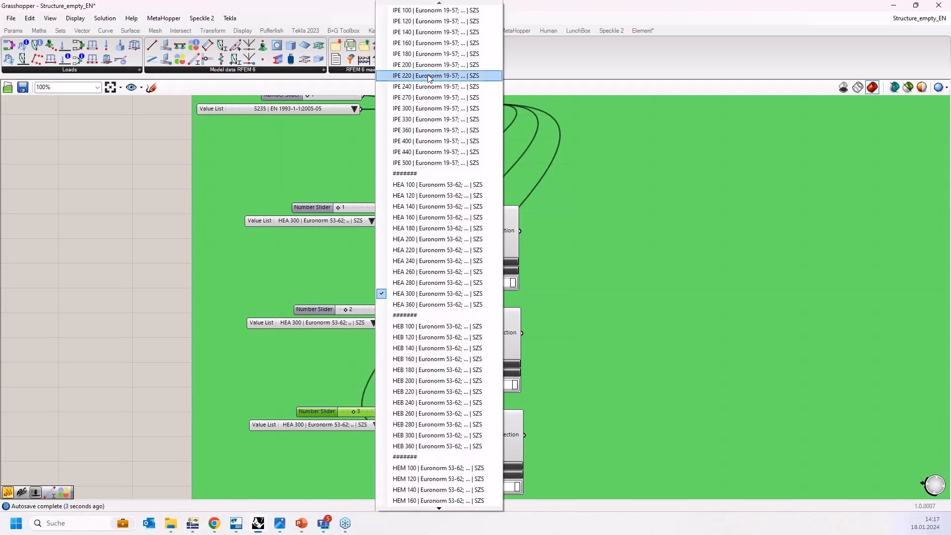
left_click(429, 31)
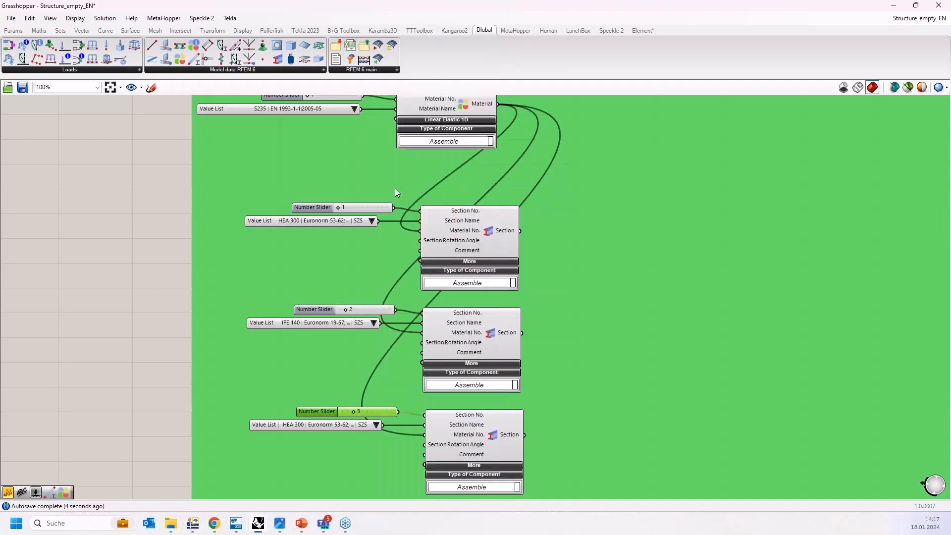
left_click(375, 426)
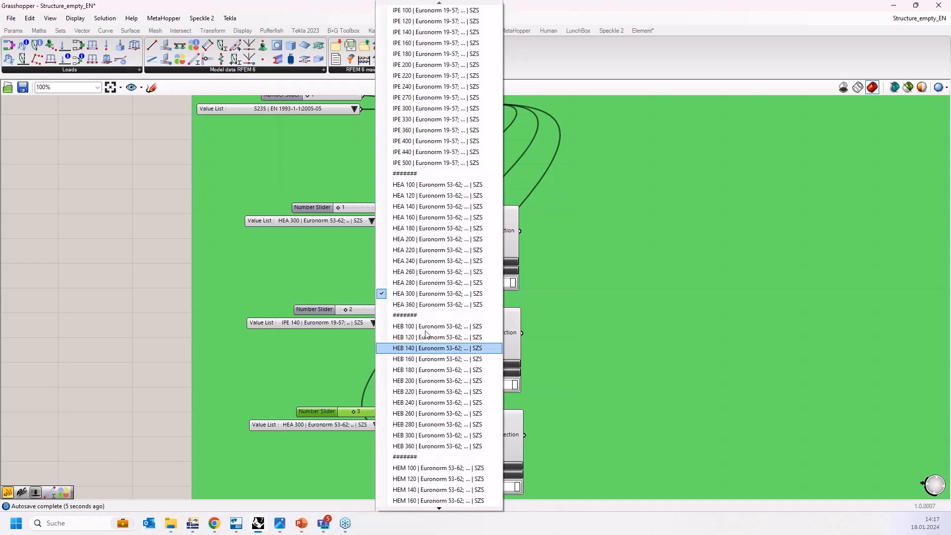
left_click(427, 234)
- Place a Dlubal Member component, and position it beside the Truss UG/LG and Truss diagonals geometry in the blue group
scroll(251, 295, "down", 5)
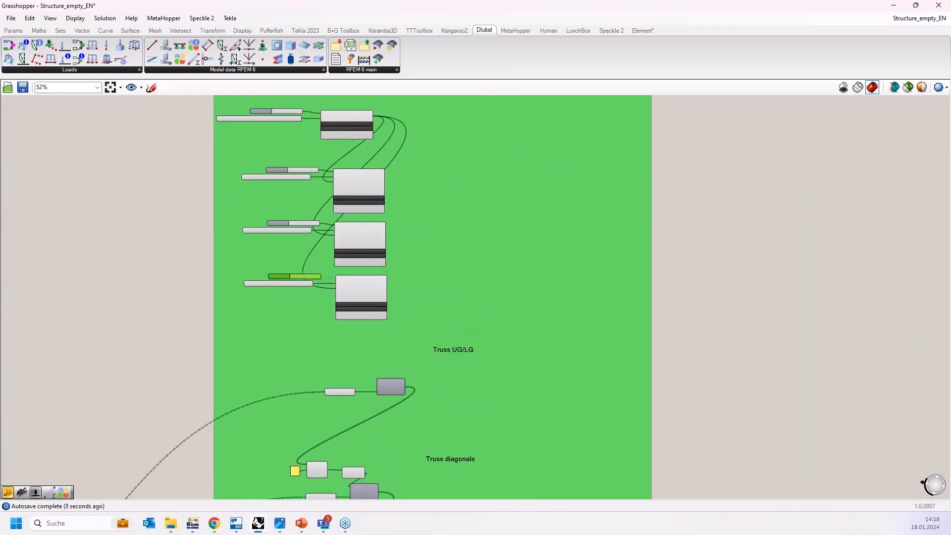
right_click_drag(279, 262, 276, 330)
scroll(400, 419, "up", 2)
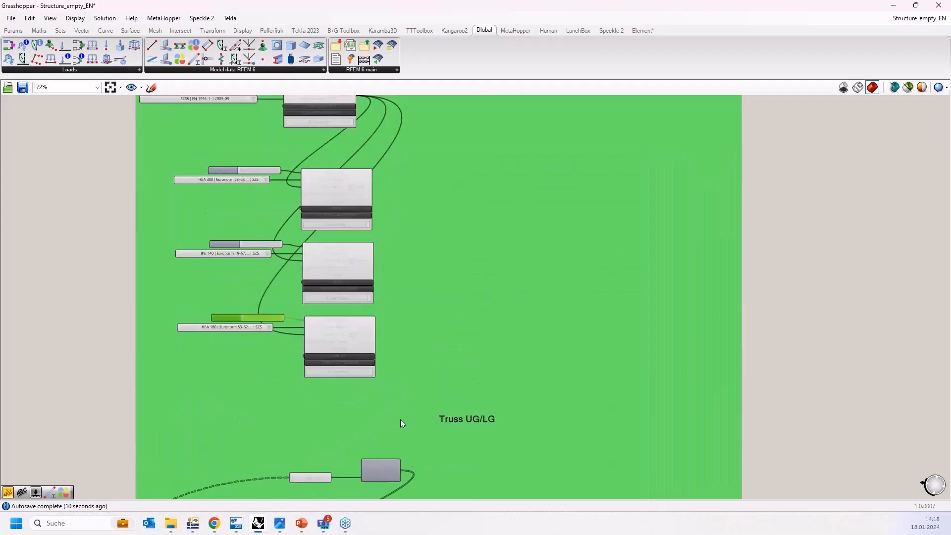
scroll(400, 419, "up", 1)
right_click_drag(400, 426, 386, 352)
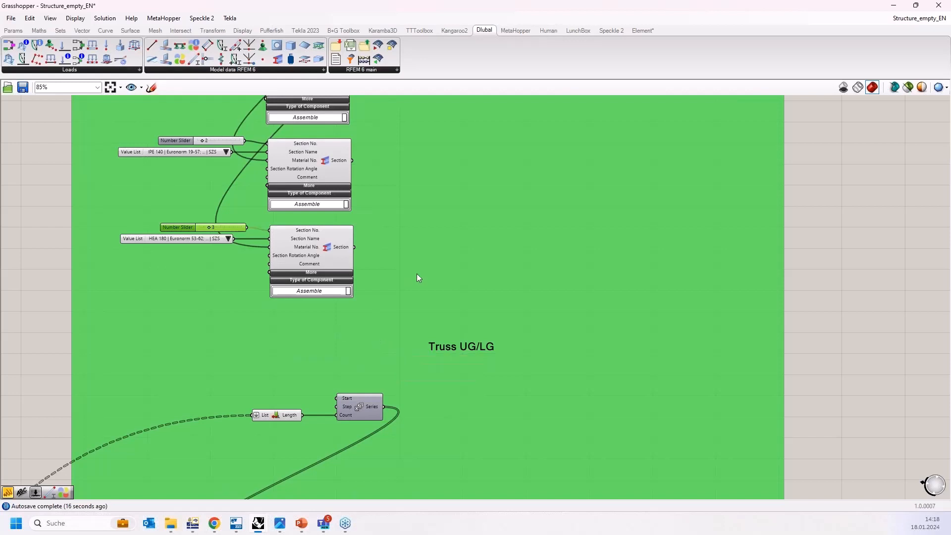
right_click_drag(389, 419, 516, 242)
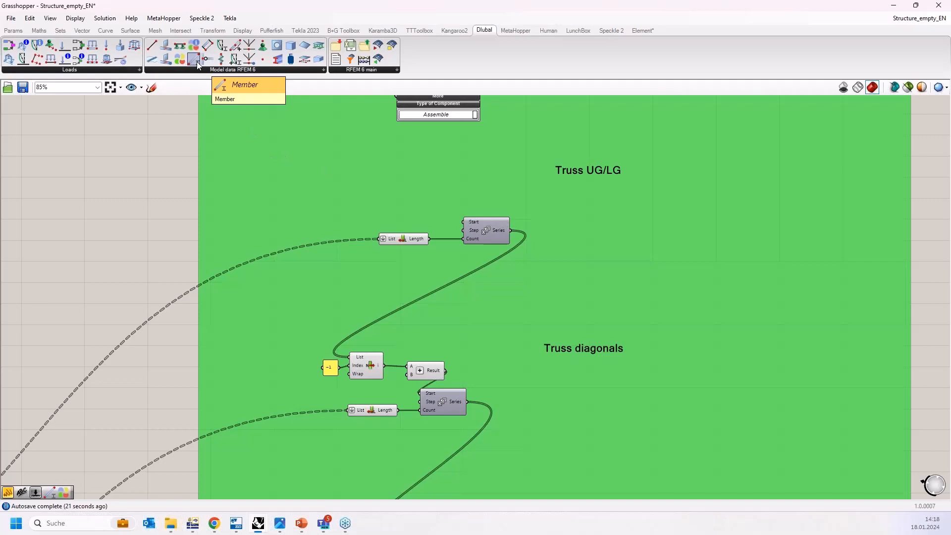
left_click_drag(197, 62, 289, 224)
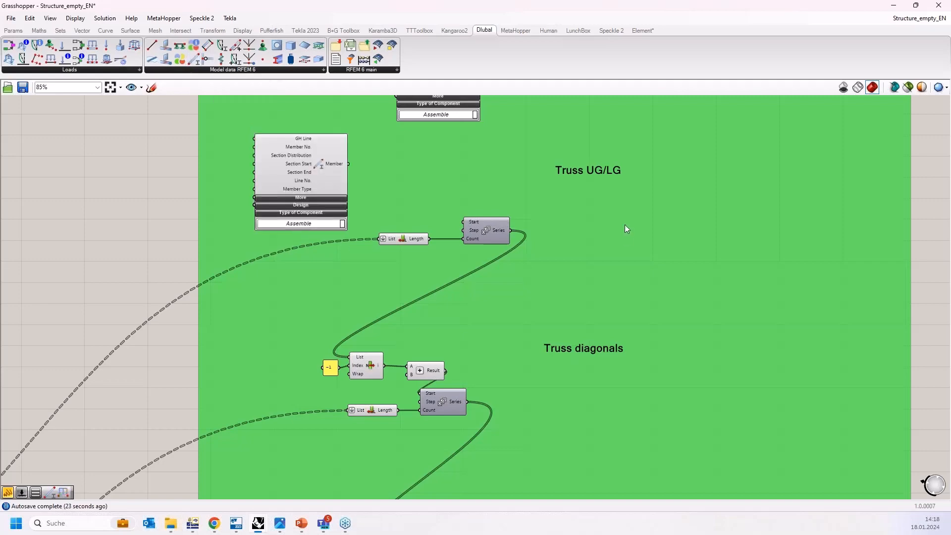
scroll(652, 207, "down", 5)
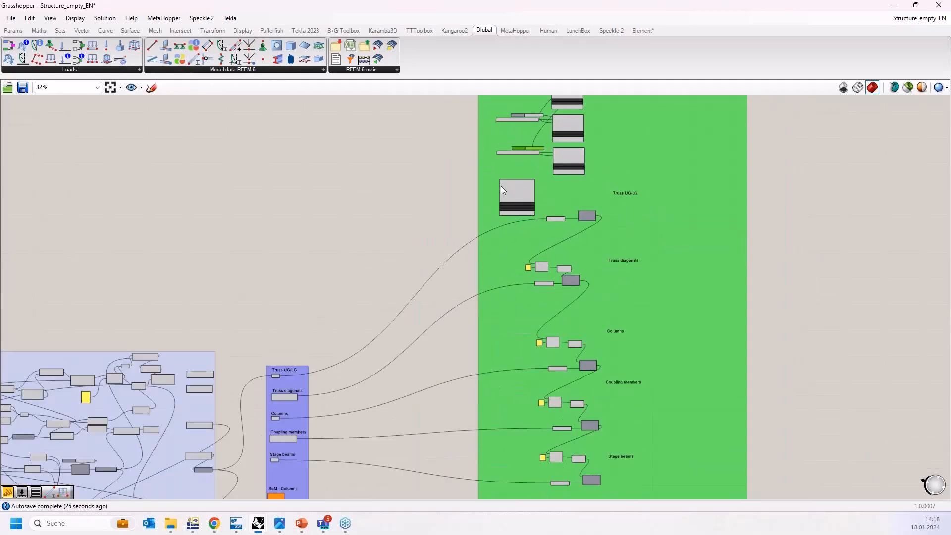
left_click_drag(500, 214, 301, 403)
scroll(280, 376, "up", 8)
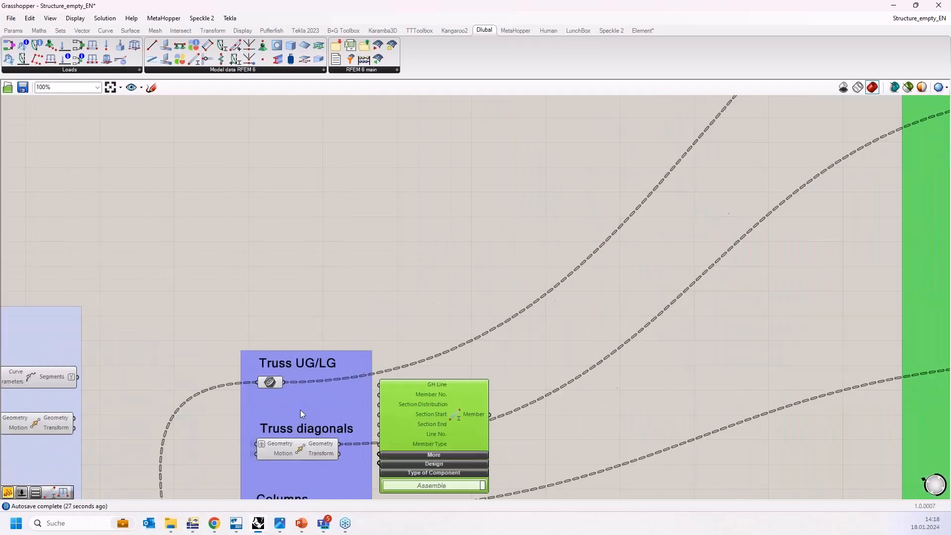
left_click_drag(539, 371, 638, 323)
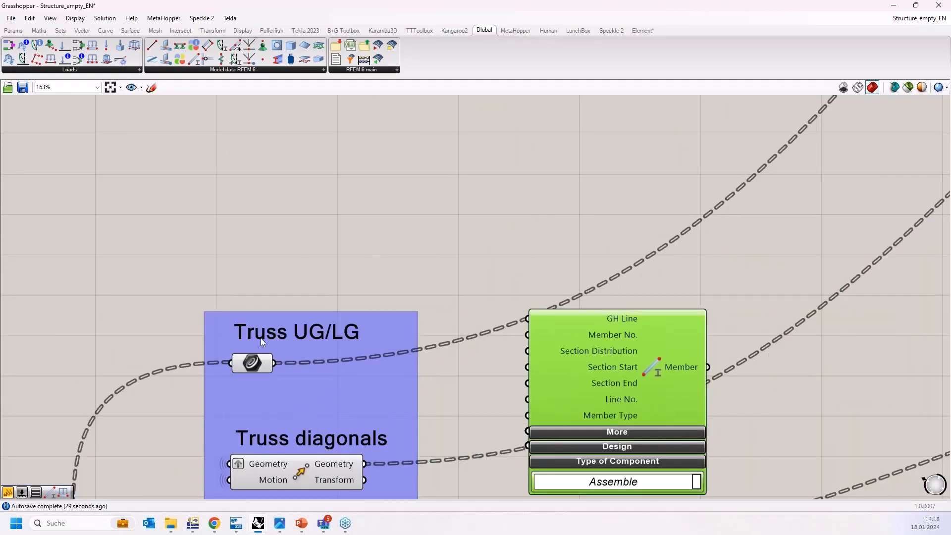
- Arrange Grasshopper beside the Rhino viewport, and select the Truss UG/LG curve parameter to examine which lines it highlights
left_click_drag(309, 6, 948, 177)
scroll(661, 248, "down", 3)
left_click(684, 304)
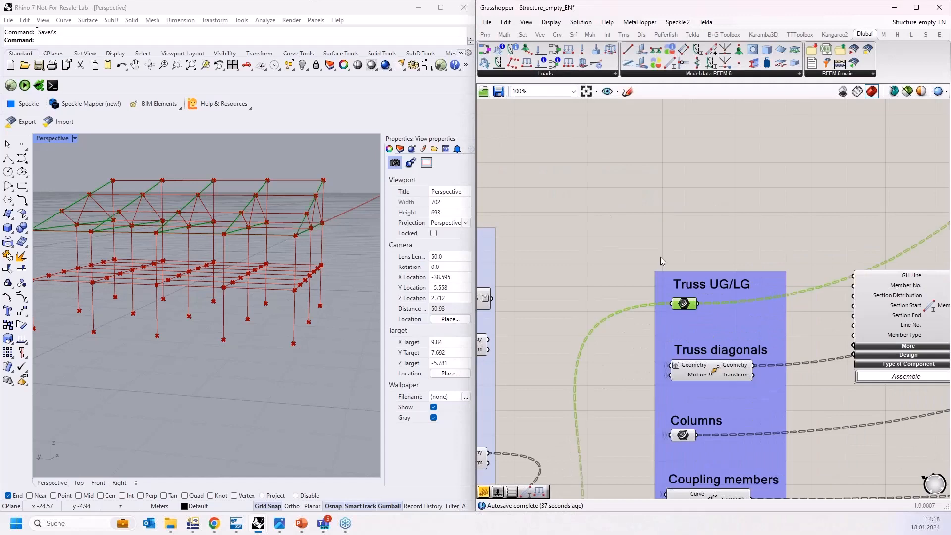
scroll(660, 257, "down", 2)
scroll(703, 357, "up", 3)
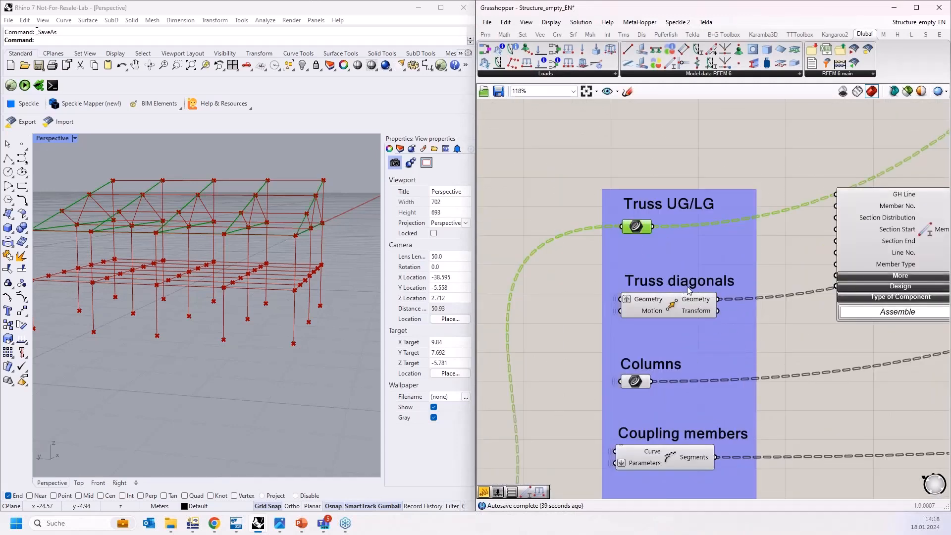
scroll(594, 207, "down", 3)
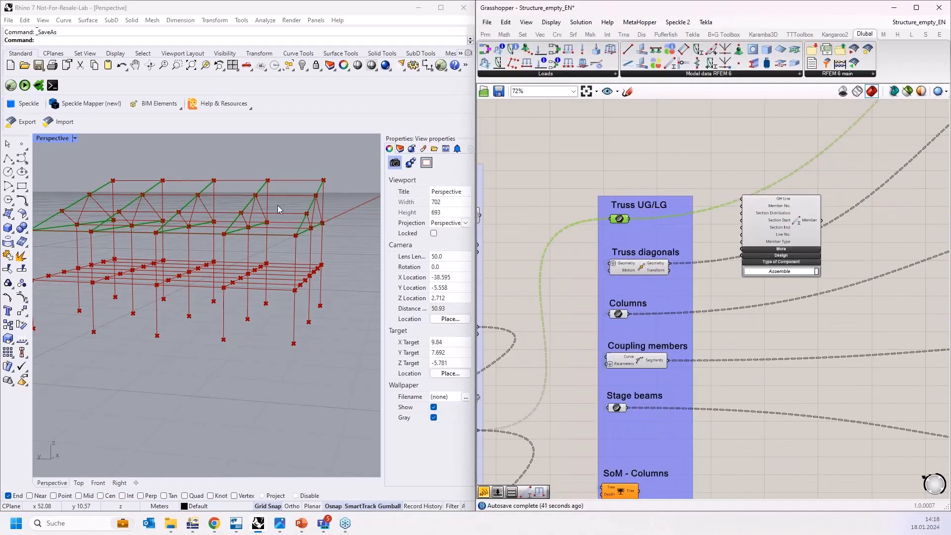
scroll(305, 209, "up", 2)
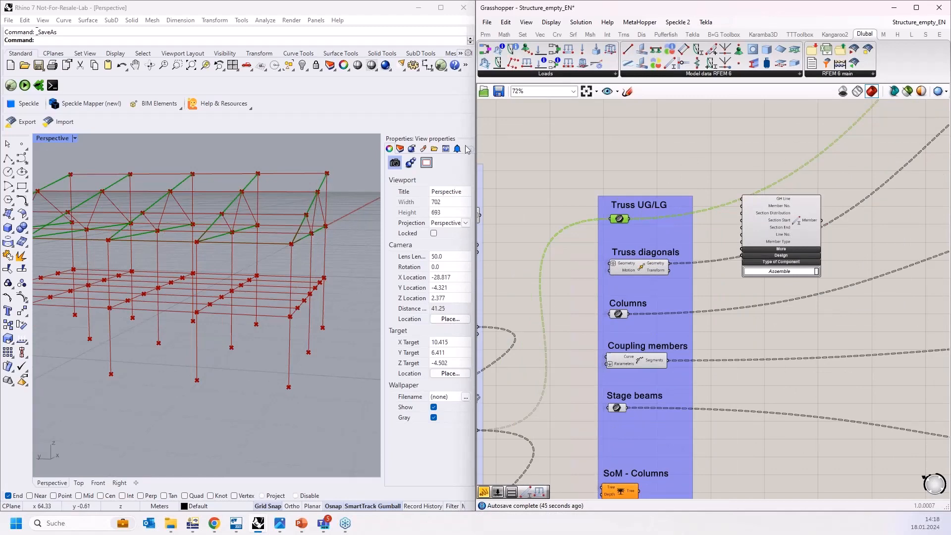
- Connect the Truss UG/LG curve parameter to the Member's GH Line input, and move the Member beside the sections in the green group
scroll(746, 163, "up", 4)
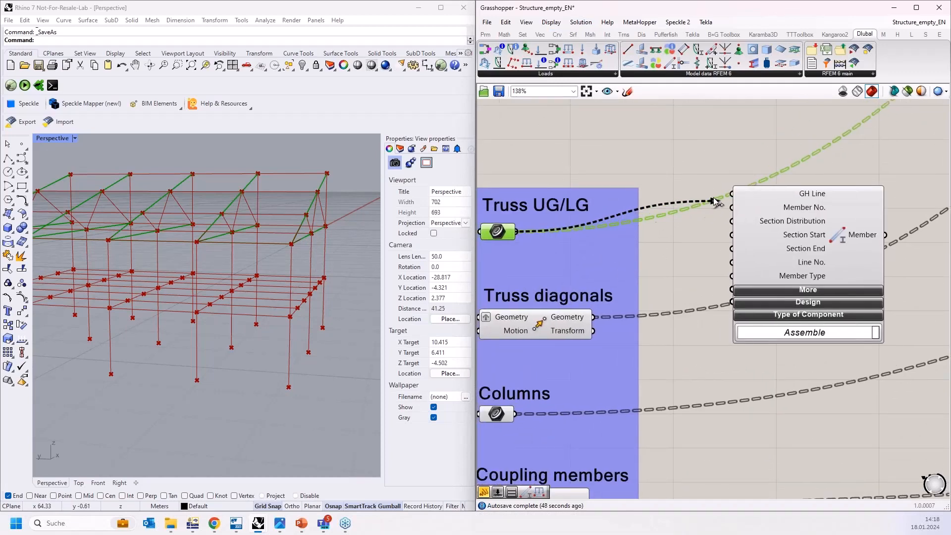
left_click_drag(858, 236, 862, 258)
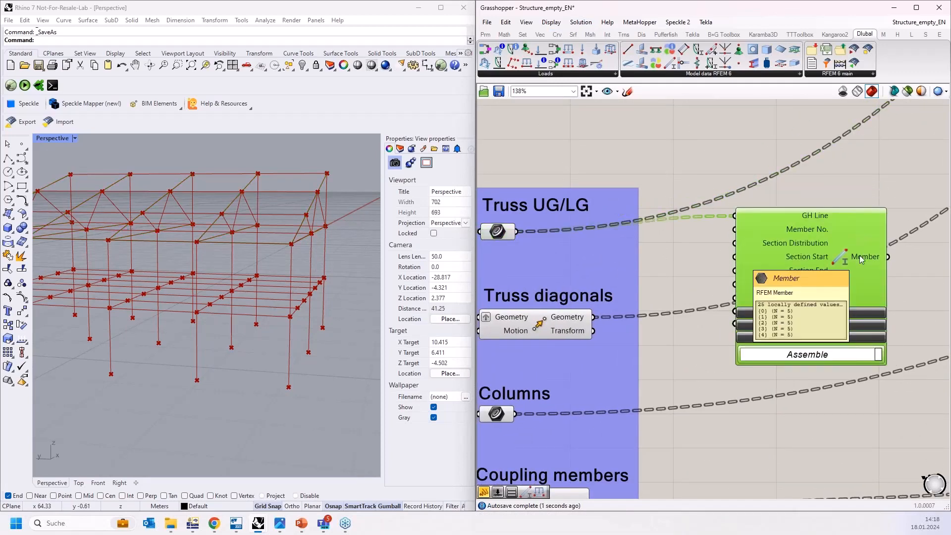
scroll(565, 256, "down", 10)
scroll(552, 260, "down", 4)
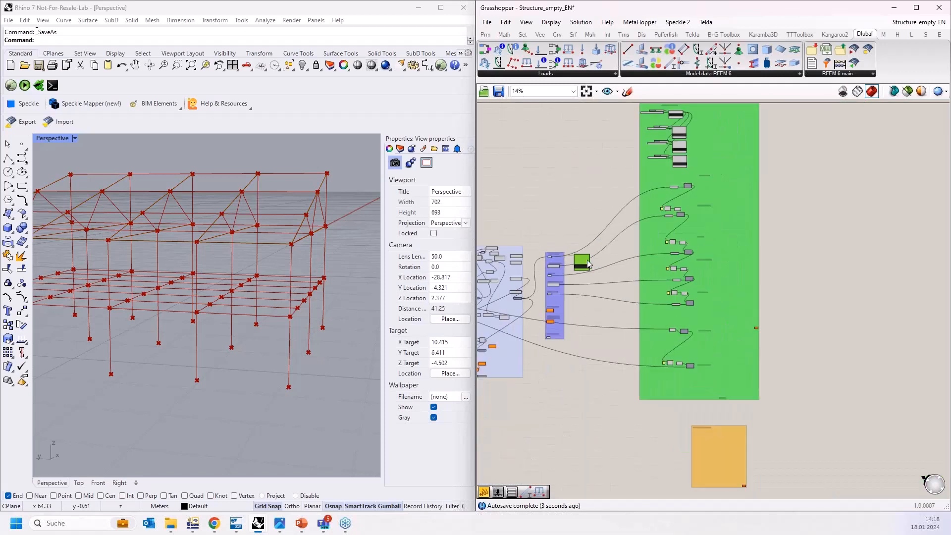
scroll(695, 126, "up", 11)
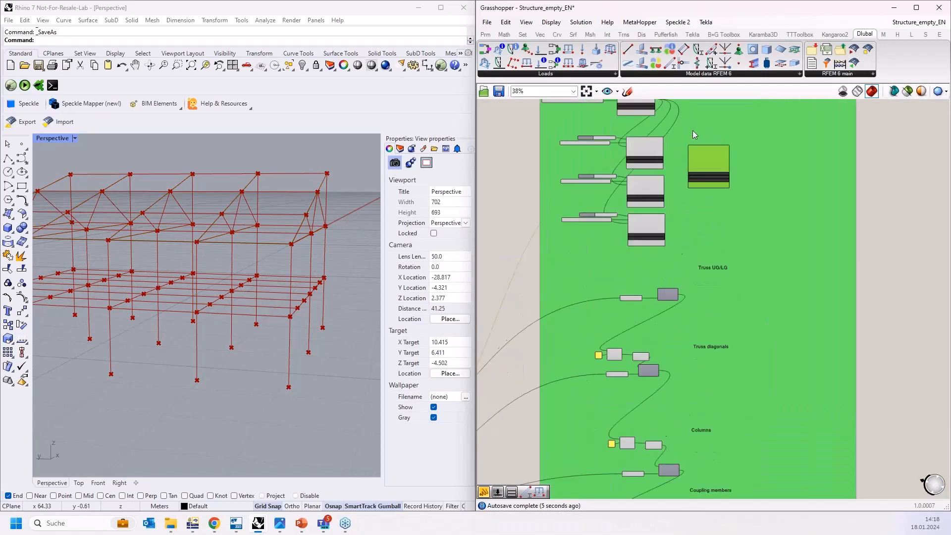
- Connect the output of the HEA 300 Section to the Member's Section Start input
right_click_drag(676, 186, 727, 191)
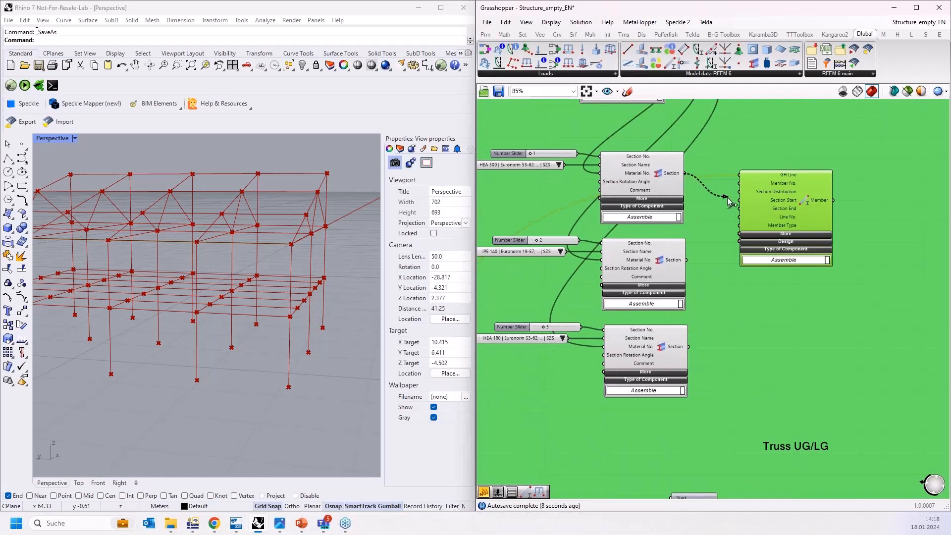
left_click_drag(727, 197, 741, 200)
scroll(759, 198, "up", 4)
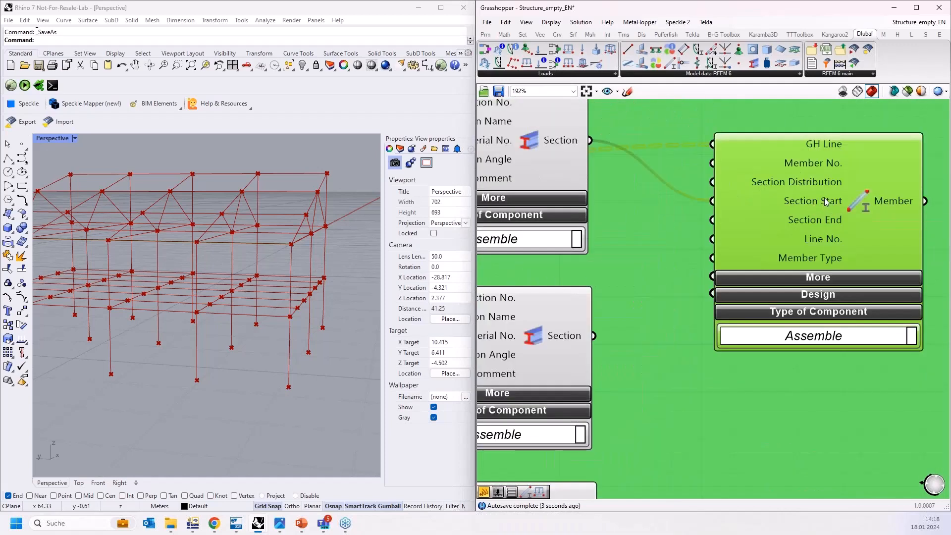
scroll(807, 154, "down", 1)
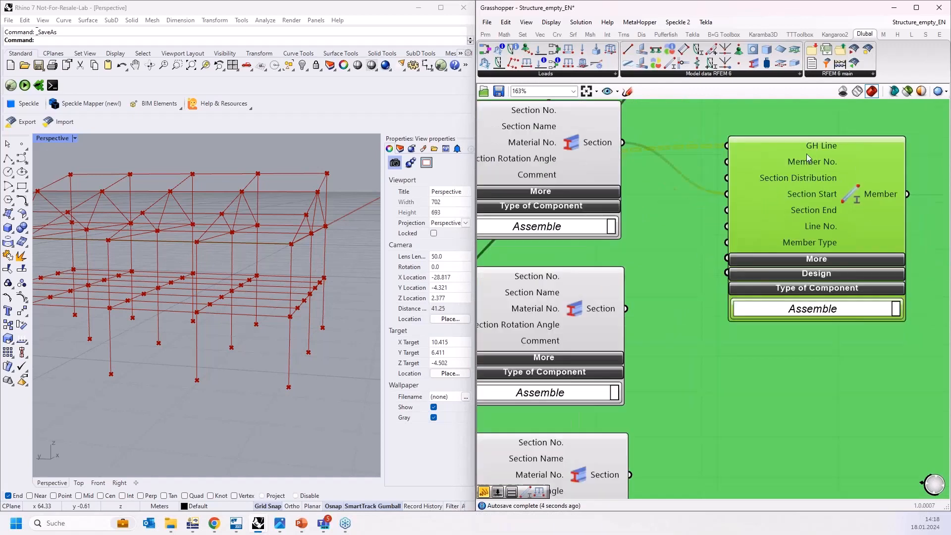
- Move the Member component directly below the Truss UG/LG label, beside its Series component
scroll(806, 153, "down", 3)
left_click_drag(804, 164, 771, 257)
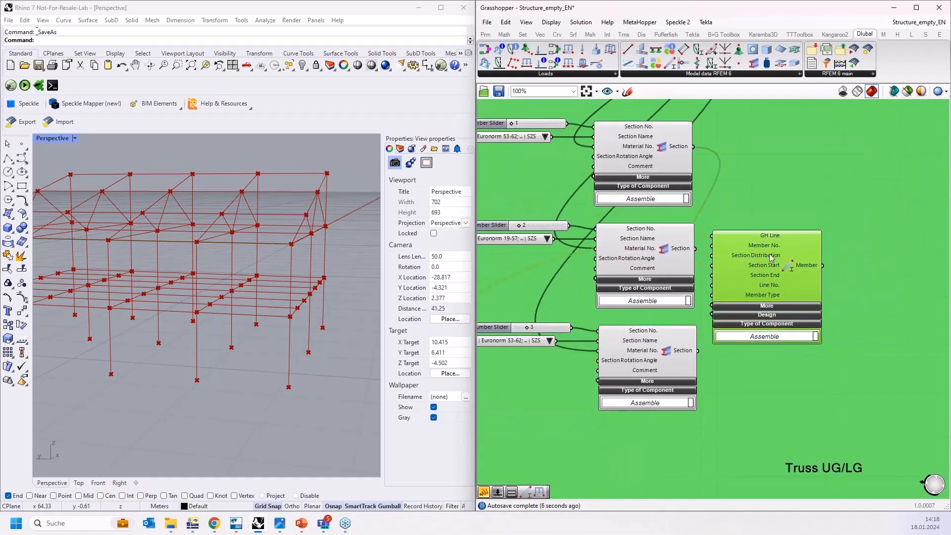
scroll(771, 257, "down", 6)
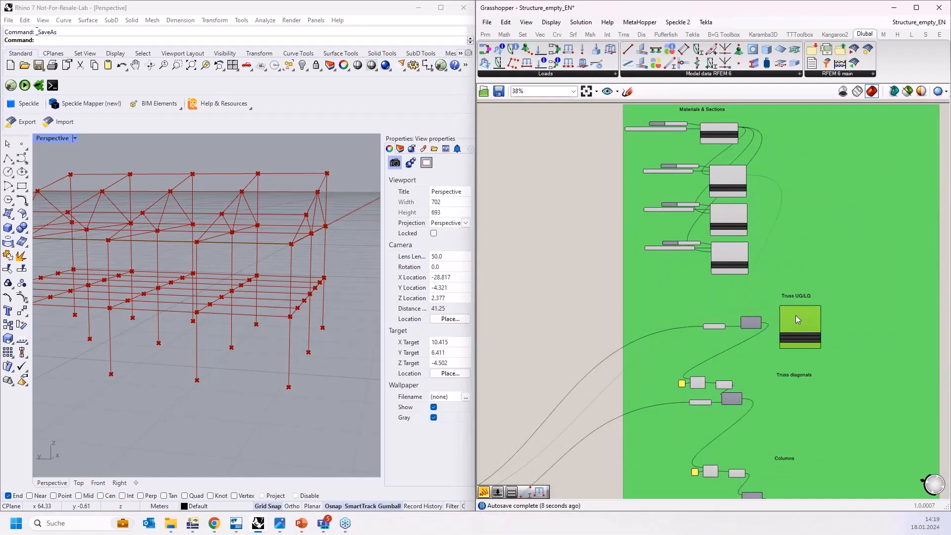
scroll(795, 315, "up", 4)
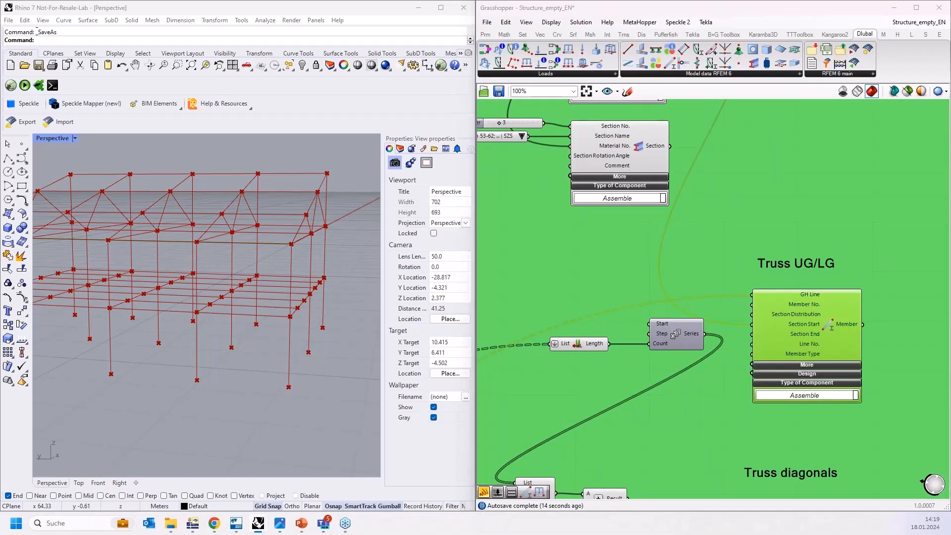
scroll(673, 409, "up", 1)
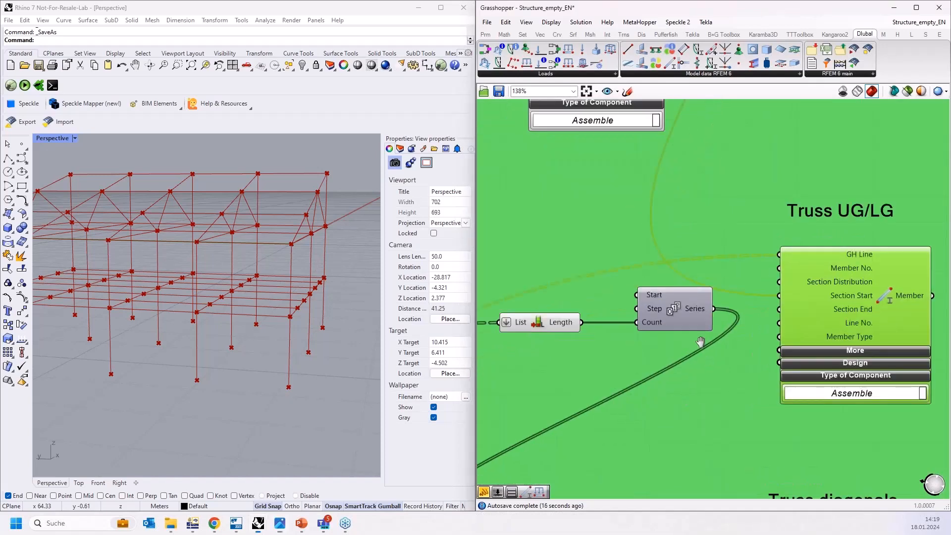
scroll(762, 288, "up", 1)
left_click_drag(801, 295, 802, 278)
scroll(548, 234, "down", 3)
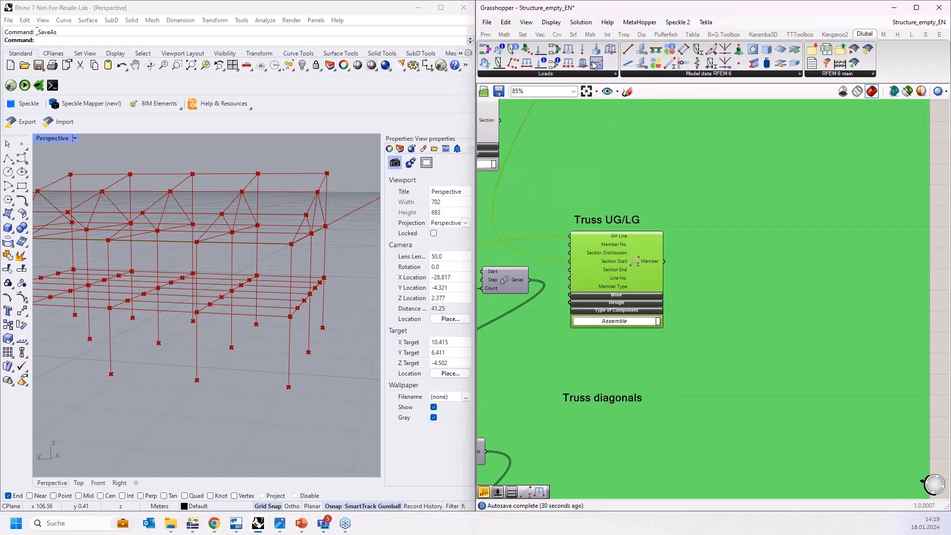
- Place a Member Load component beside the Truss UG/LG Member, try wiring the Member's output into its Members No. input, and delete the component
left_click_drag(568, 49, 768, 268)
scroll(763, 263, "up", 3)
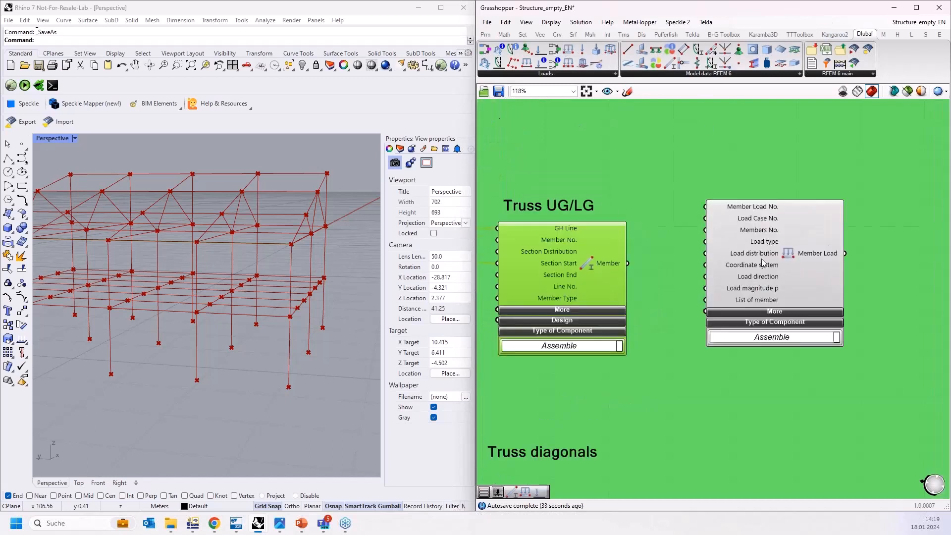
right_click_drag(794, 254, 796, 268)
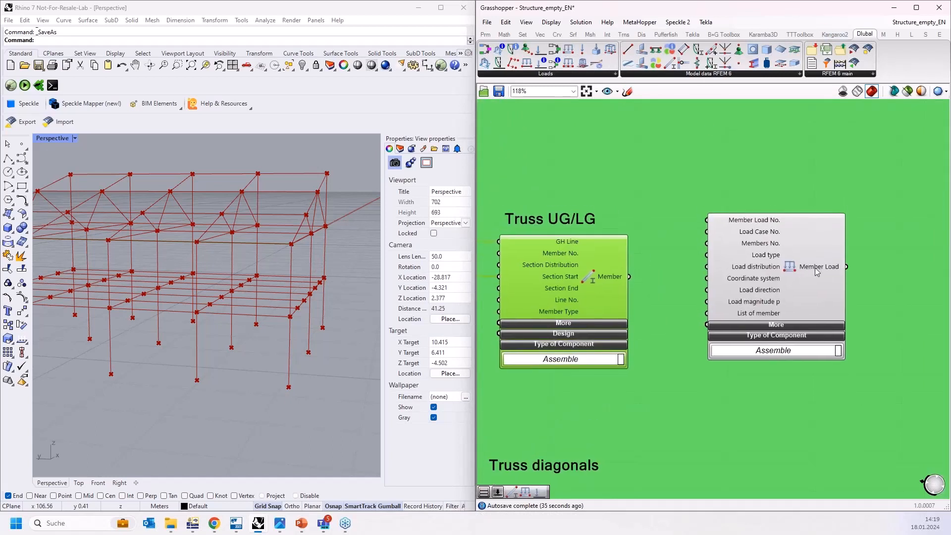
left_click_drag(739, 248, 745, 261)
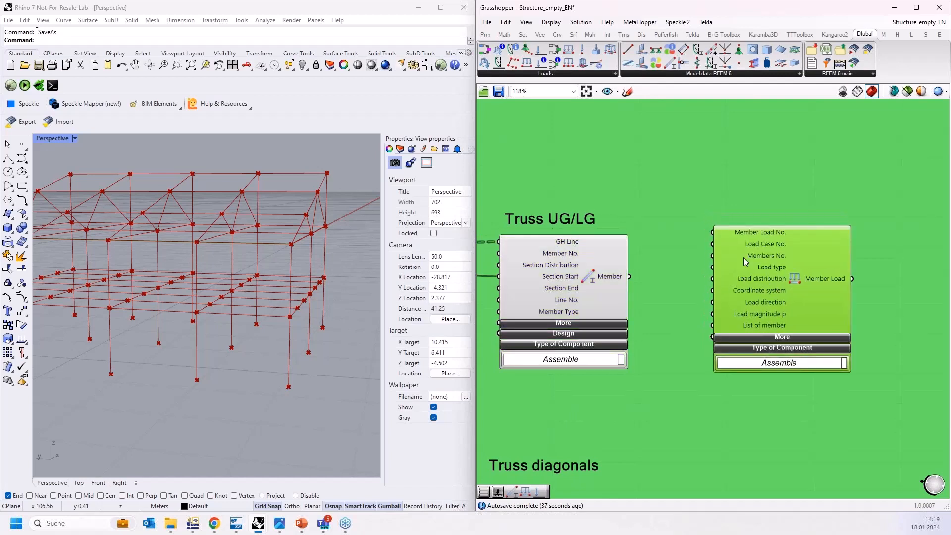
mouse_move(764, 261)
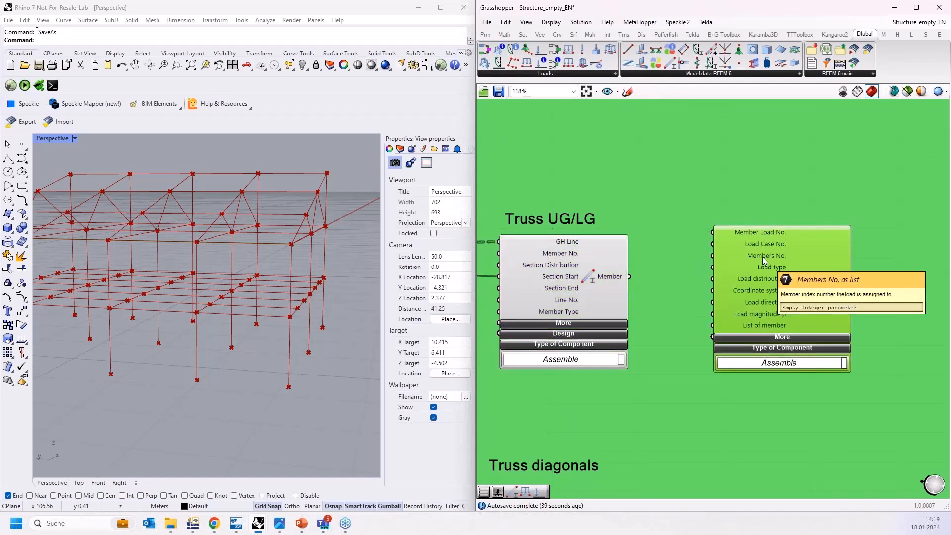
left_click_drag(629, 276, 712, 255)
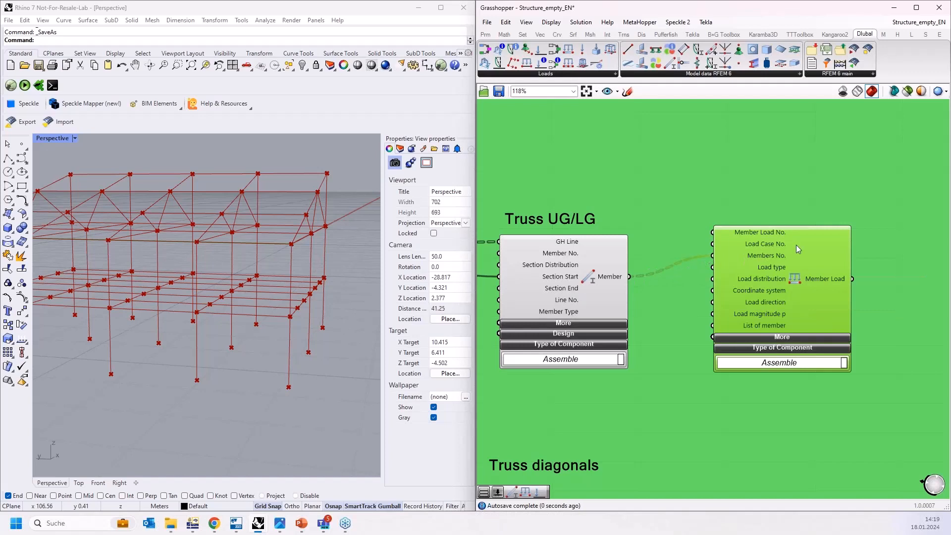
scroll(798, 249, "down", 2)
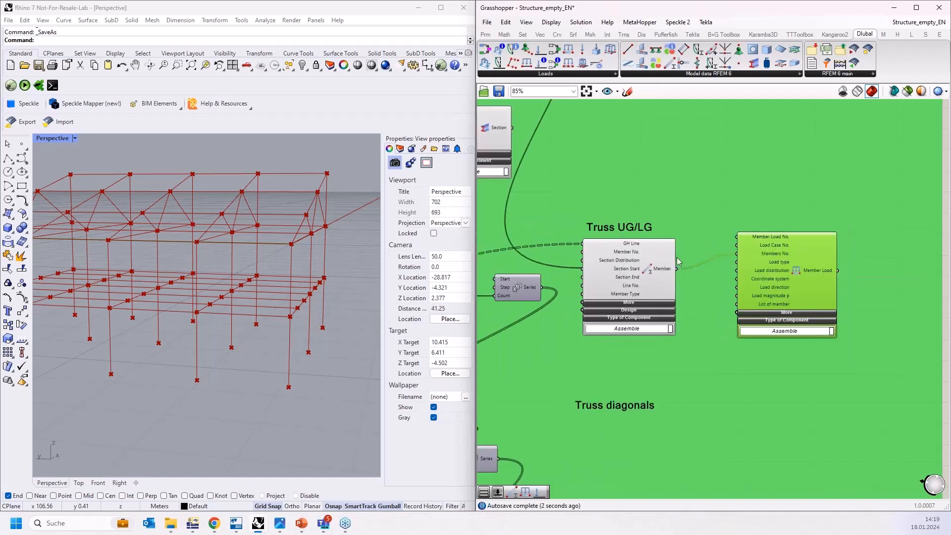
key("Delete")
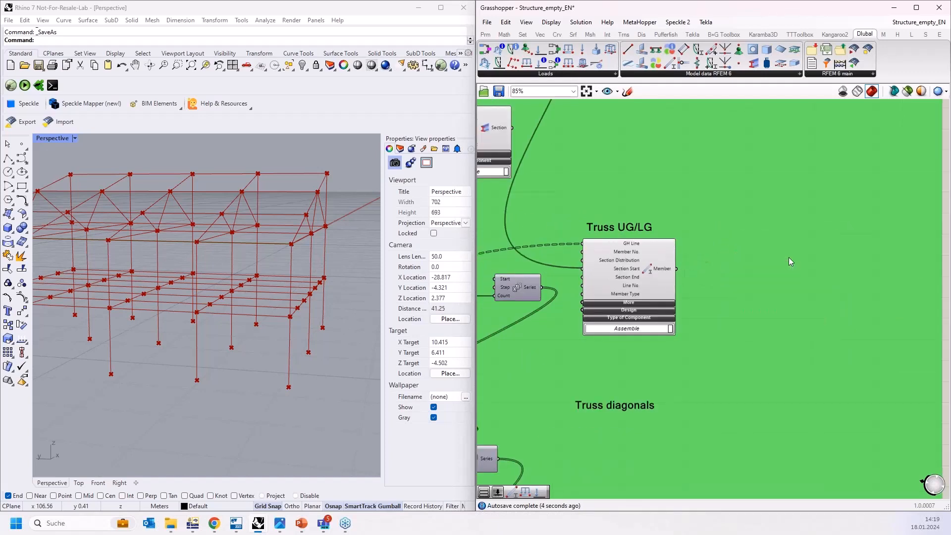
- Examine the Truss UG/LG Member's inputs, the Series component beside it, and the Truss UG/LG curve parameter that supplies its lines
scroll(788, 257, "down", 2)
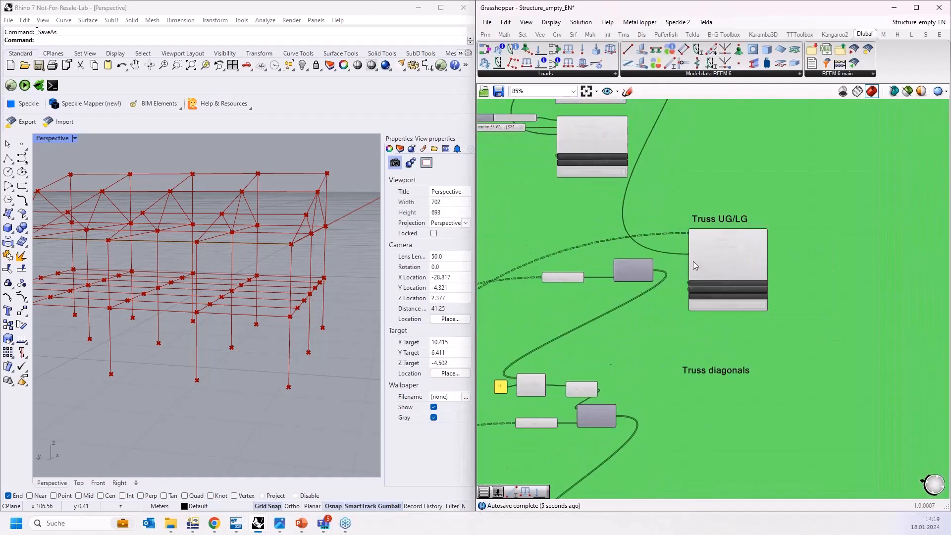
scroll(693, 261, "up", 4)
mouse_move(694, 217)
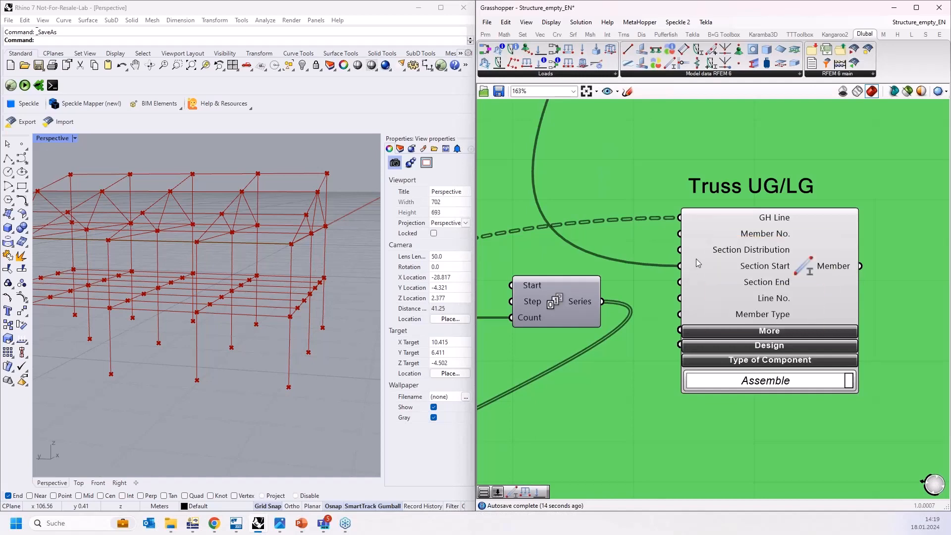
scroll(770, 257, "down", 2)
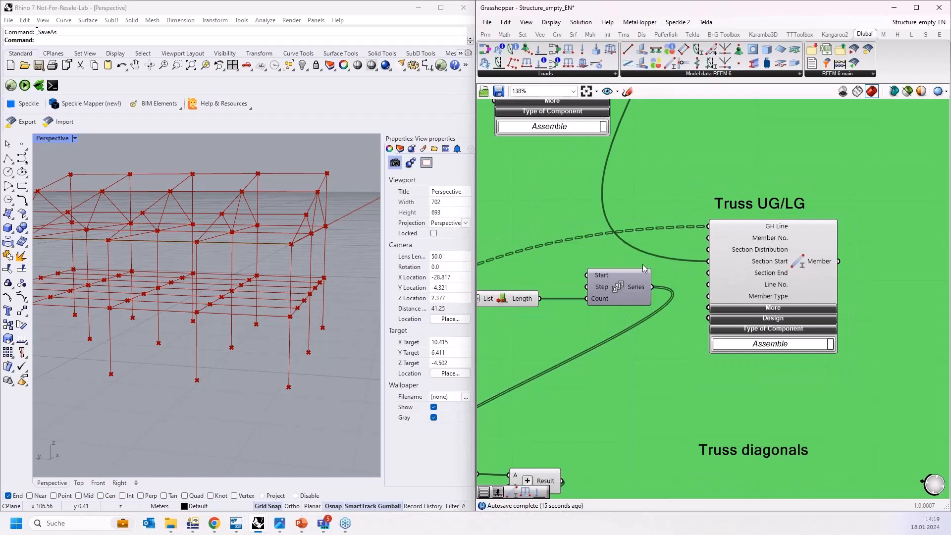
scroll(643, 268, "up", 1)
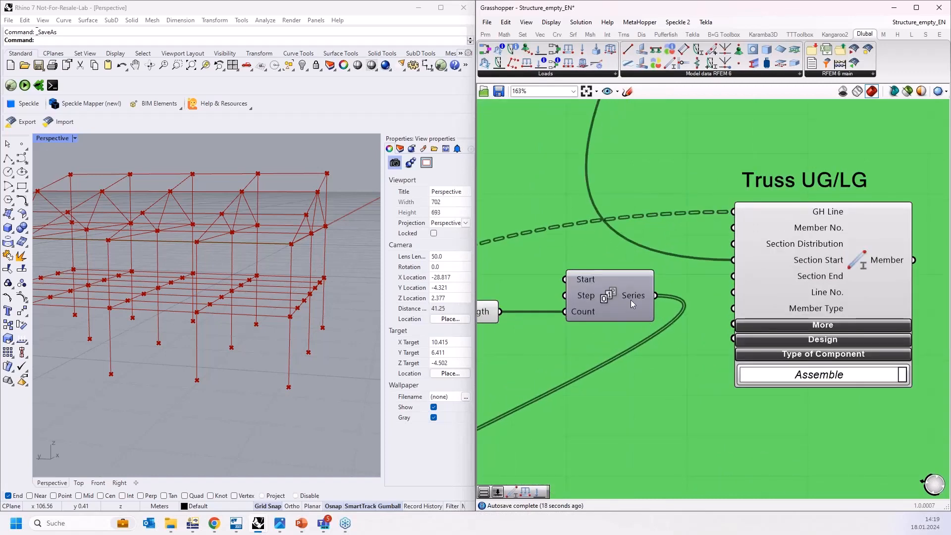
left_click(632, 298)
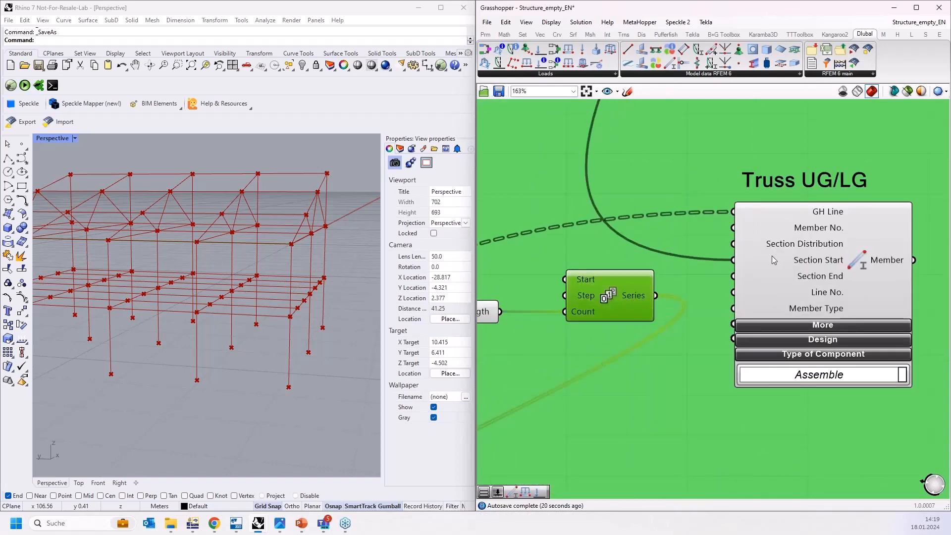
scroll(777, 256, "down", 2)
mouse_move(639, 276)
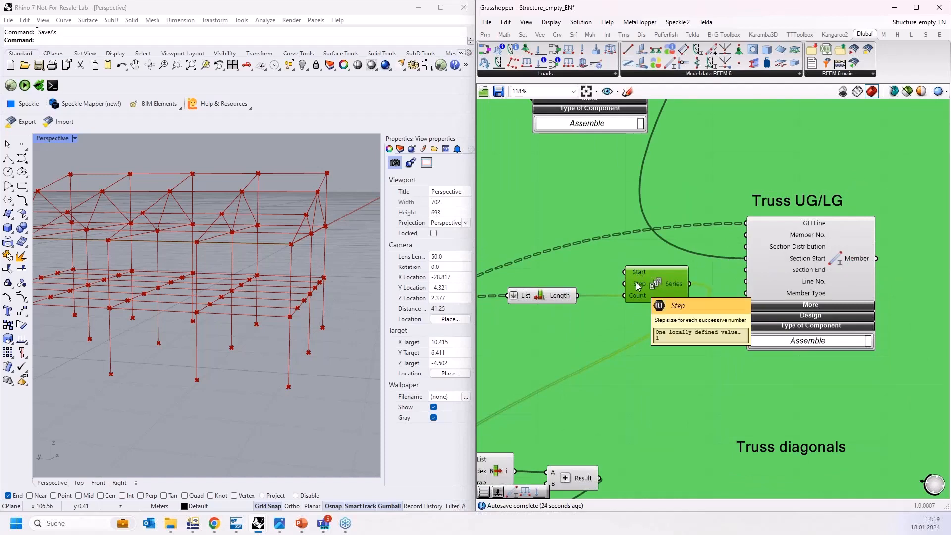
scroll(665, 276, "down", 2)
scroll(646, 290, "up", 3)
scroll(641, 290, "down", 8)
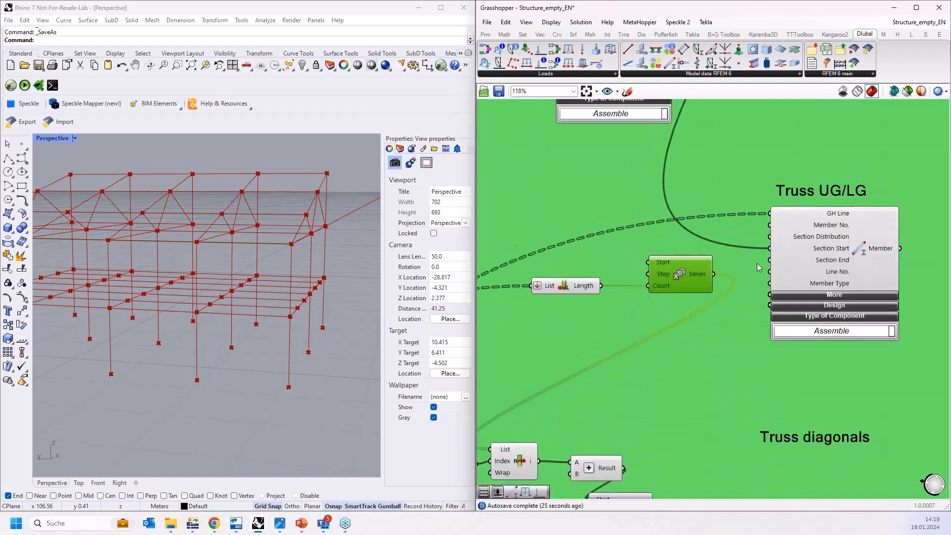
scroll(566, 380, "up", 9)
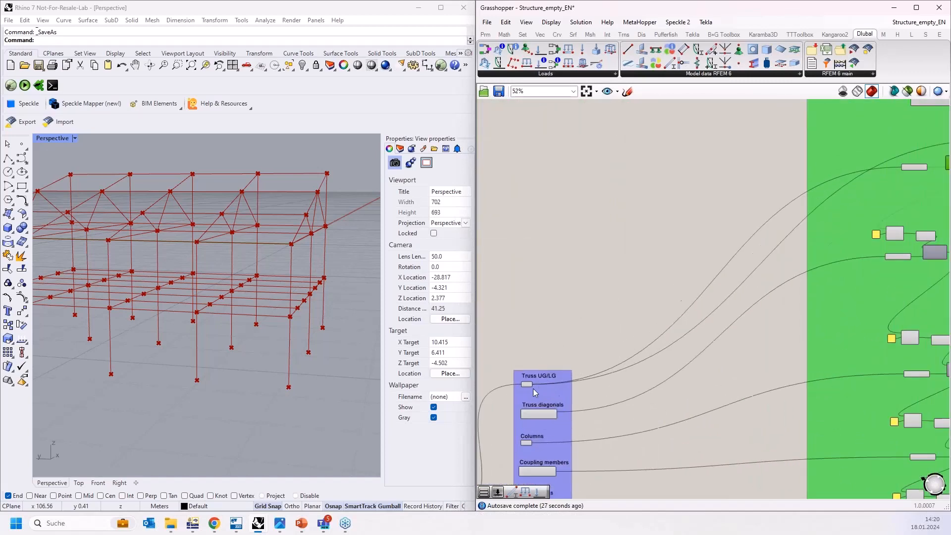
left_click(526, 381)
scroll(526, 381, "down", 5)
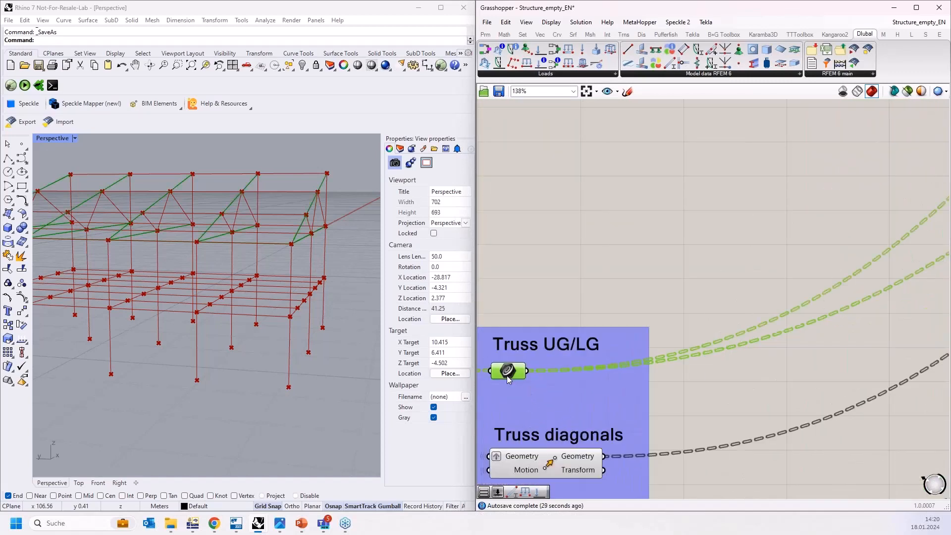
scroll(823, 223, "up", 2)
- Connect the Series output beside the Truss UG/LG Member to the Member No. input
scroll(823, 223, "up", 2)
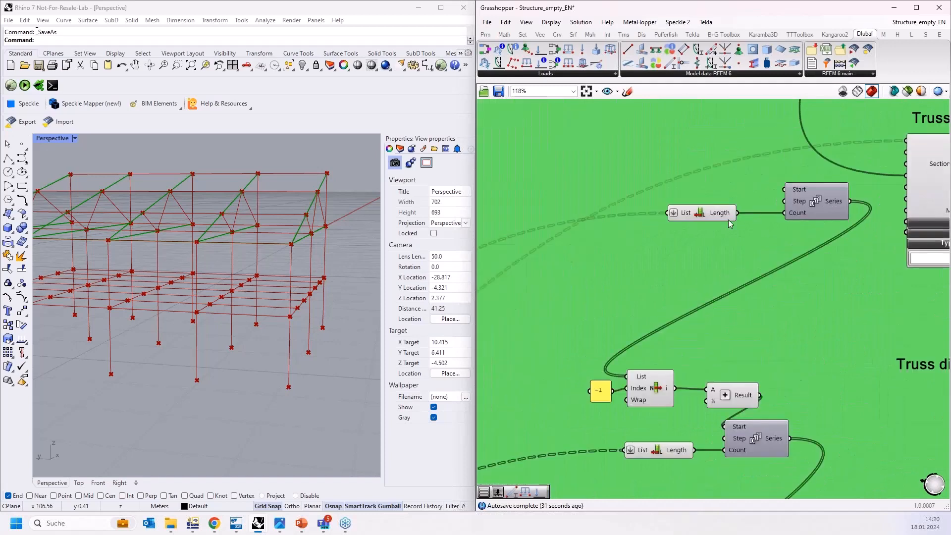
right_click_drag(790, 235, 609, 272)
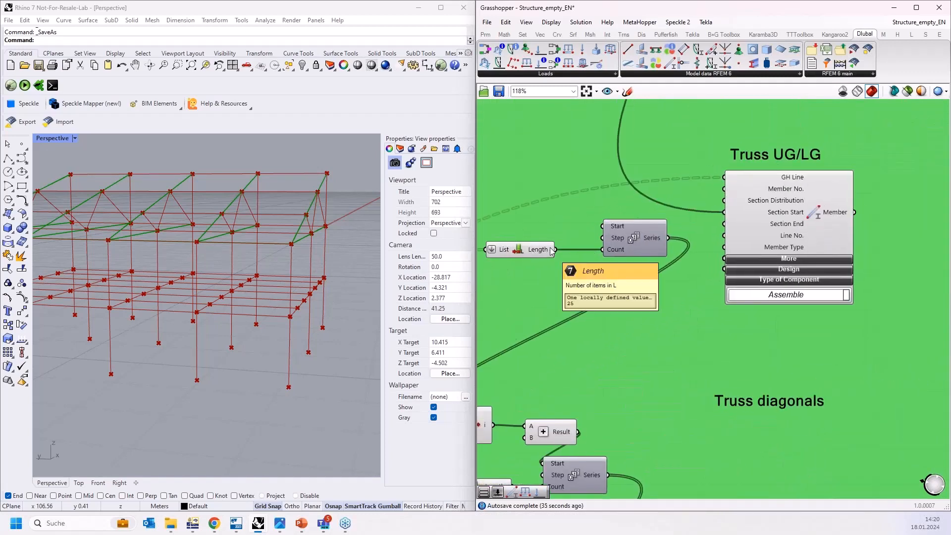
left_click_drag(668, 238, 721, 191)
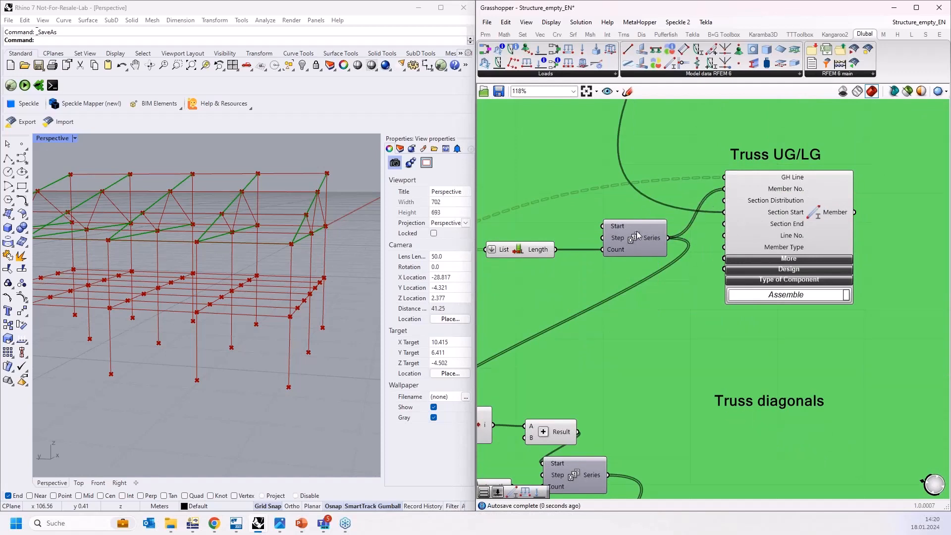
- Inspect the Truss UG/LG Series output in a temporary, enlarged Panel, and delete the Panel
left_click(486, 34)
left_click_drag(520, 61, 663, 98)
left_click_drag(756, 355, 755, 354)
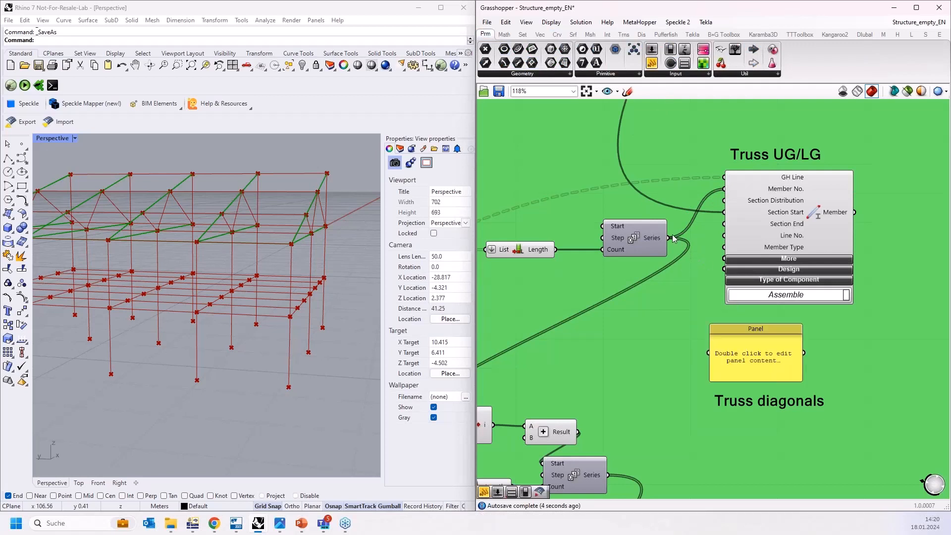
left_click_drag(668, 237, 711, 353)
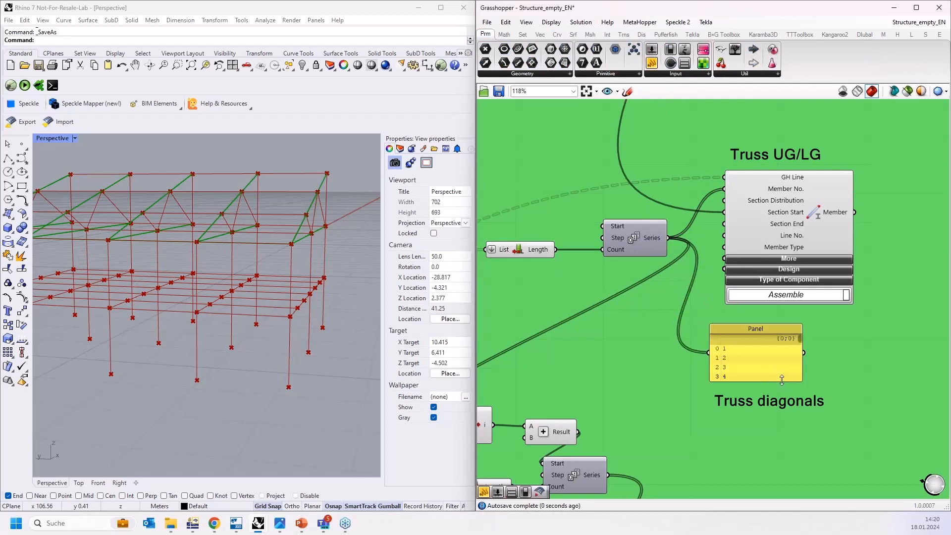
left_click_drag(782, 382, 781, 479)
left_click(771, 392)
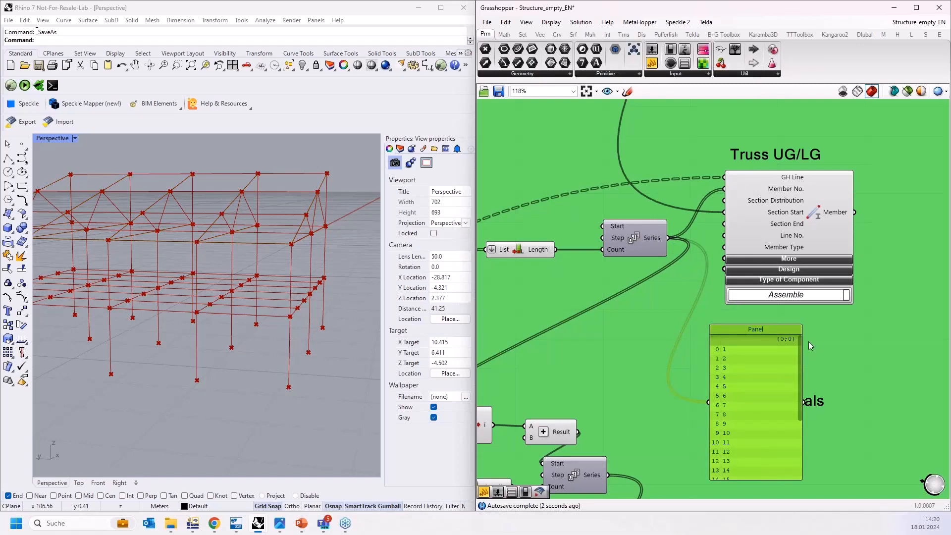
key("Delete")
- Add a Member component for the truss diagonals and connect the Truss diagonals geometry output to its GH Line input
scroll(757, 170, "down", 5)
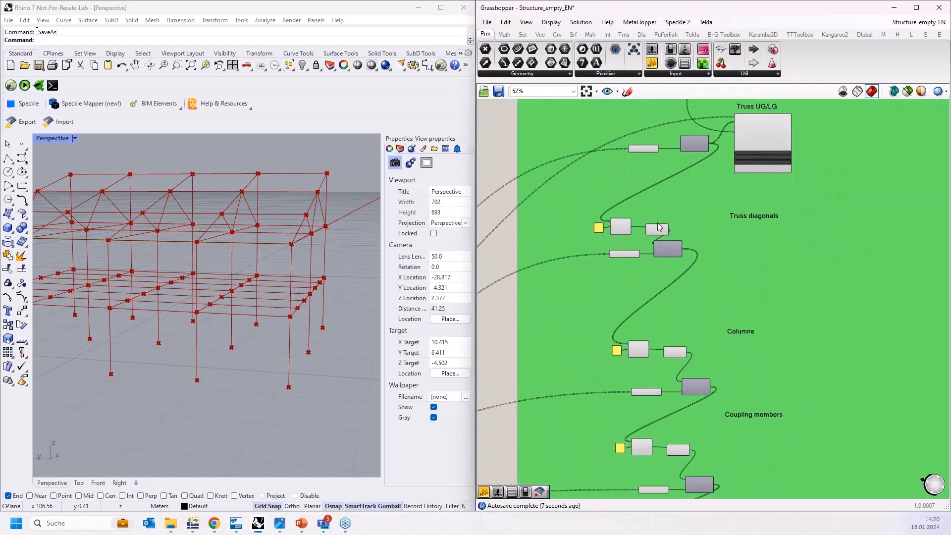
scroll(792, 242, "up", 3)
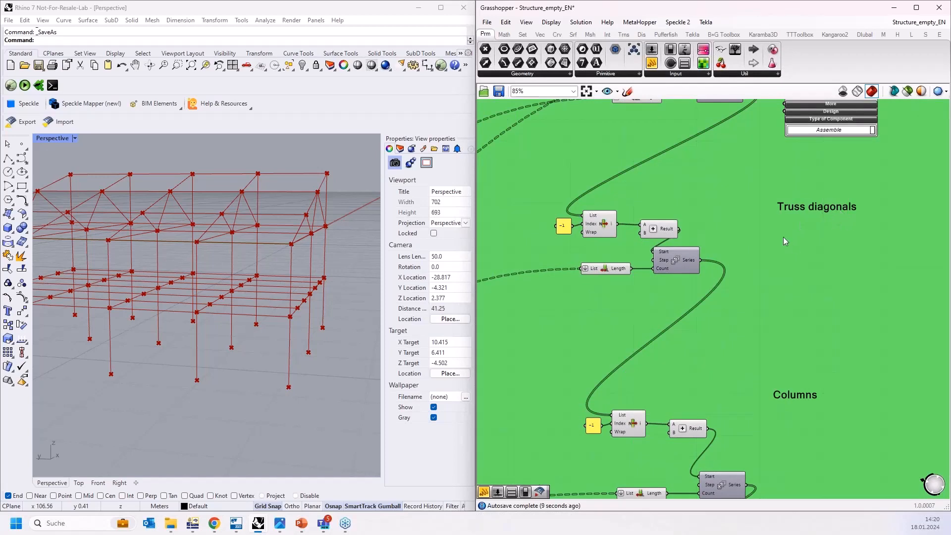
scroll(801, 251, "down", 1)
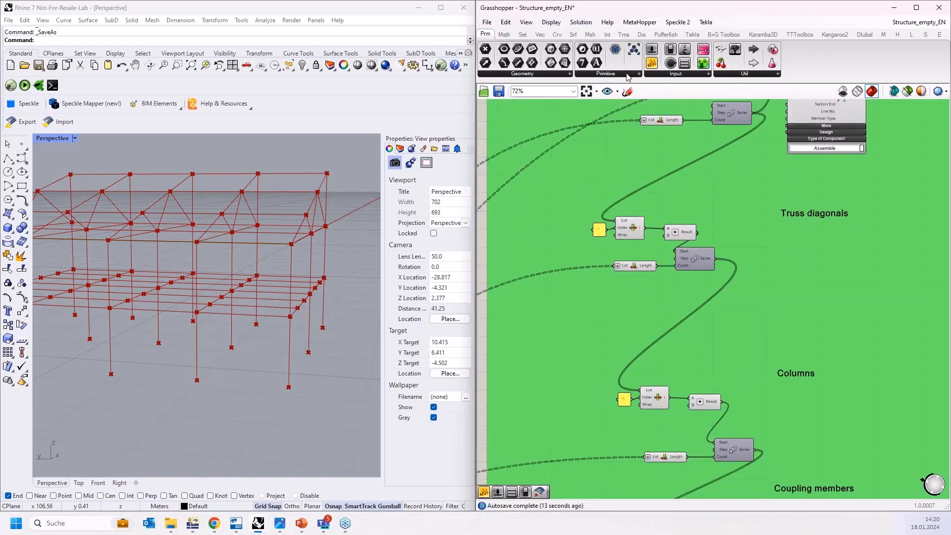
left_click(864, 35)
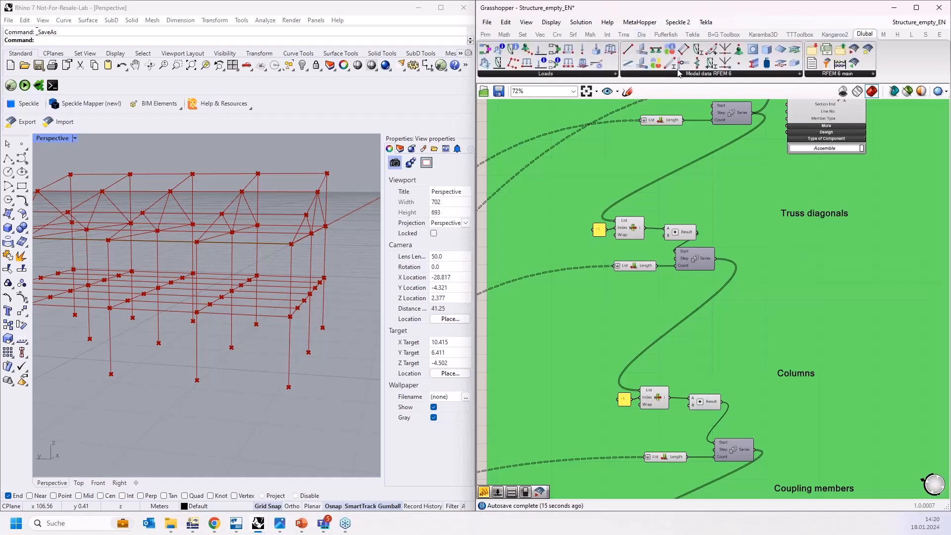
left_click_drag(656, 63, 879, 263)
scroll(835, 257, "down", 5)
scroll(551, 355, "up", 5)
scroll(555, 355, "up", 3)
scroll(842, 223, "down", 8)
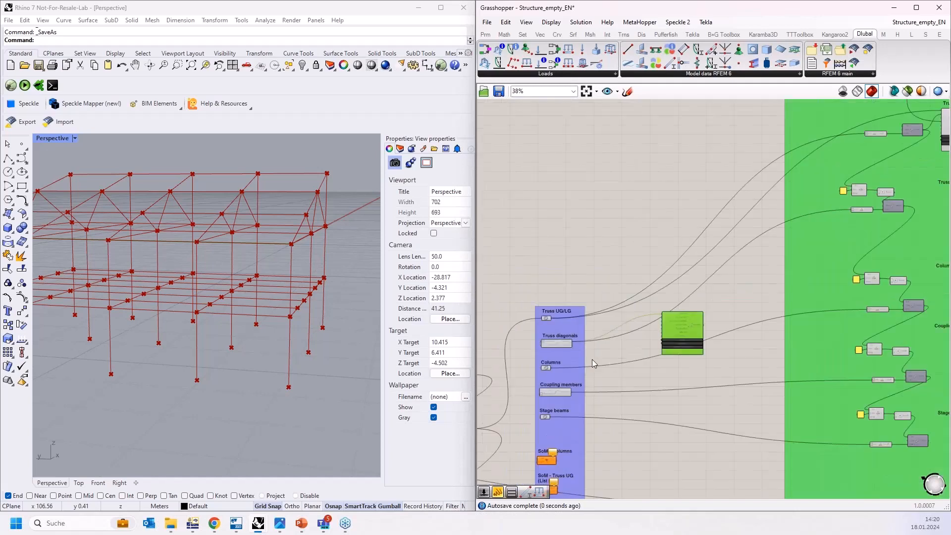
- Connect the IPE 140 Section output to the new Member's Section Start input, and move the Member directly below the Truss diagonals label
scroll(812, 143, "up", 9)
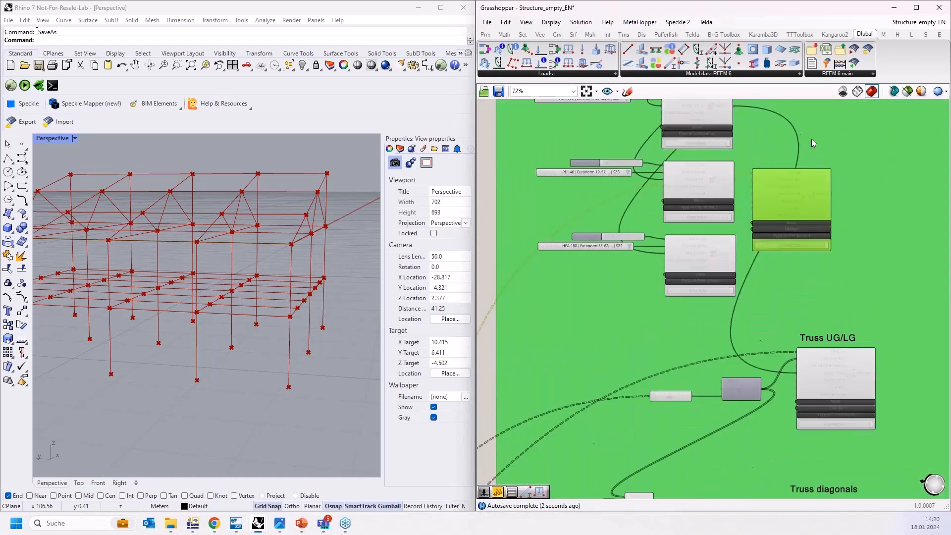
left_click_drag(669, 209, 754, 214)
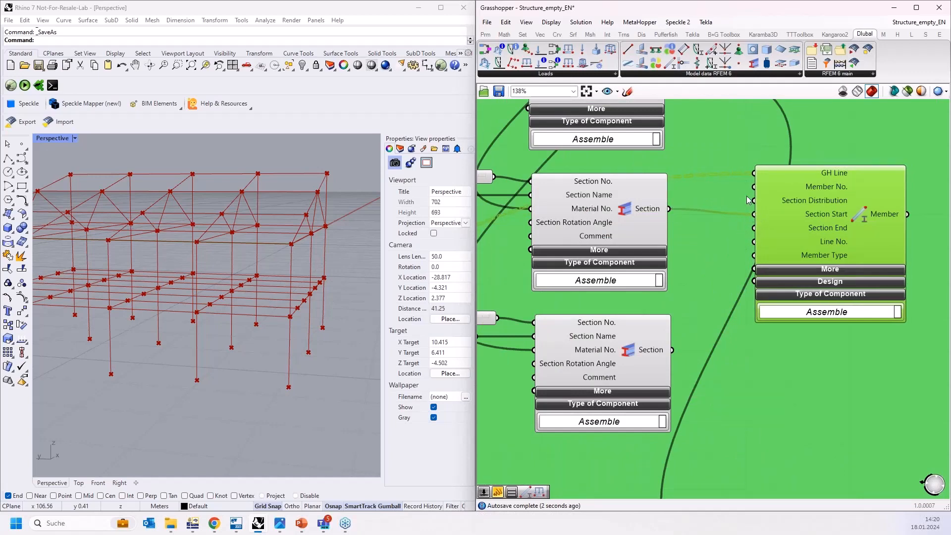
scroll(747, 200, "down", 5)
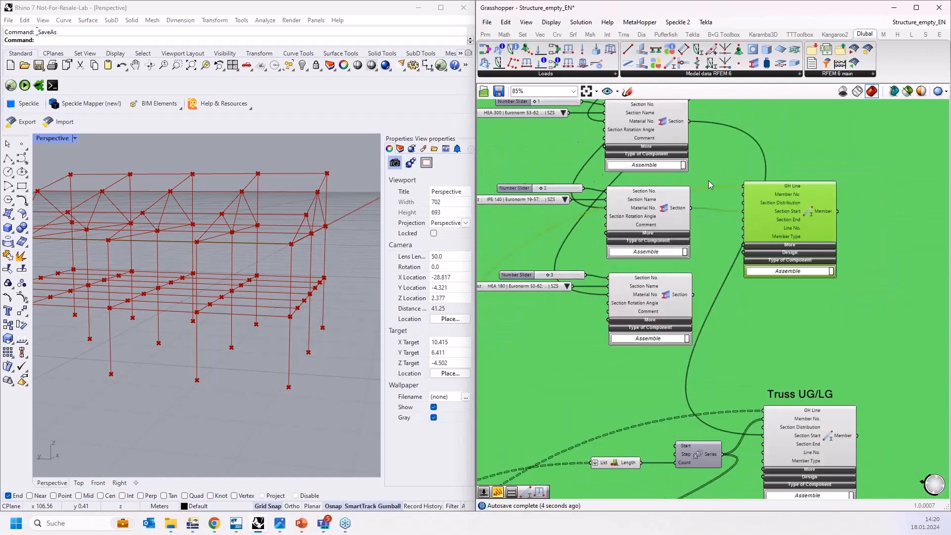
left_click_drag(744, 186, 756, 366)
scroll(722, 364, "up", 1)
scroll(723, 367, "up", 3)
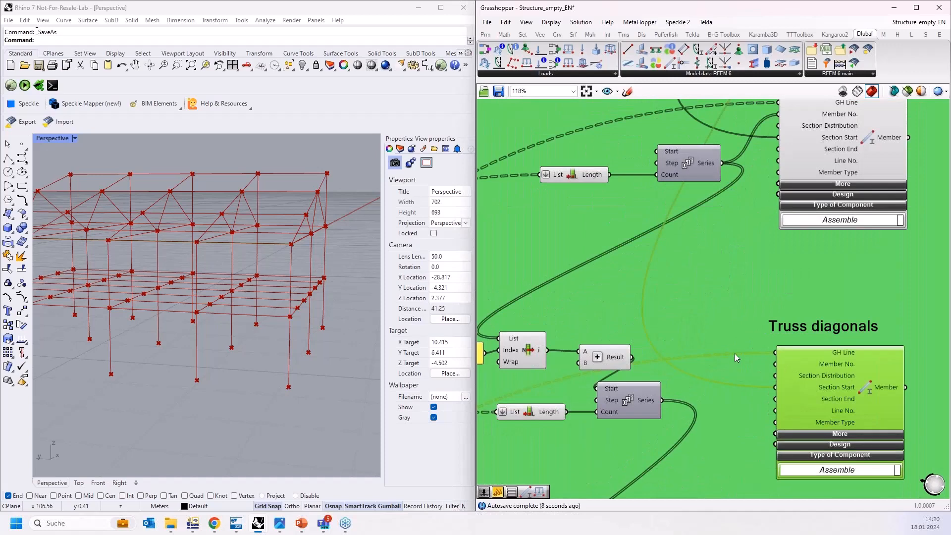
- Examine how the last Truss UG/LG member number feeds the Series start for the truss diagonals through List Item, Addition and List Length
right_click_drag(694, 286, 688, 222)
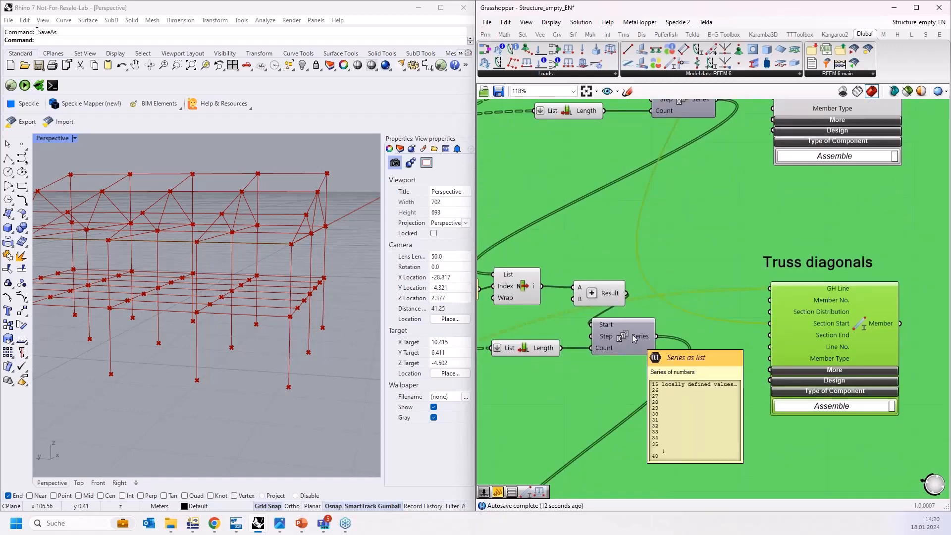
mouse_move(605, 326)
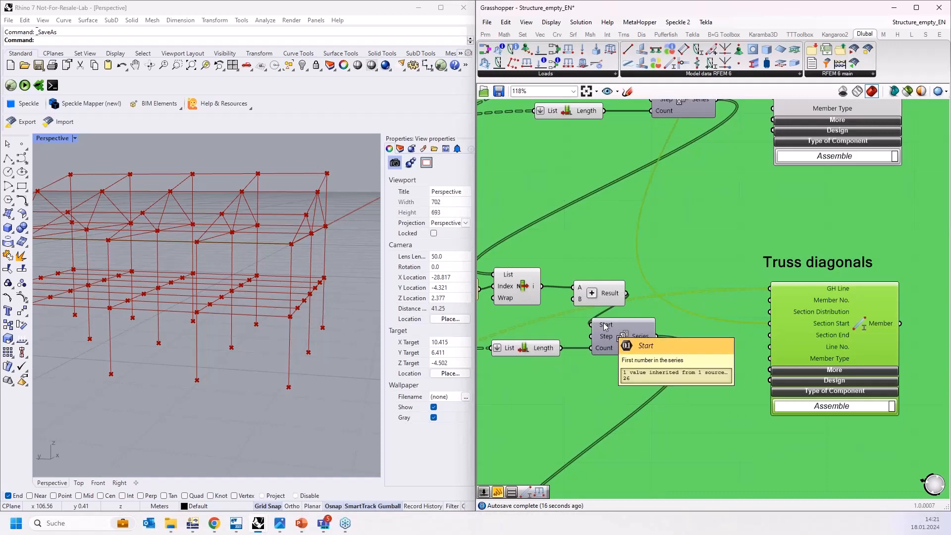
right_click_drag(676, 213, 759, 261)
left_click(720, 387)
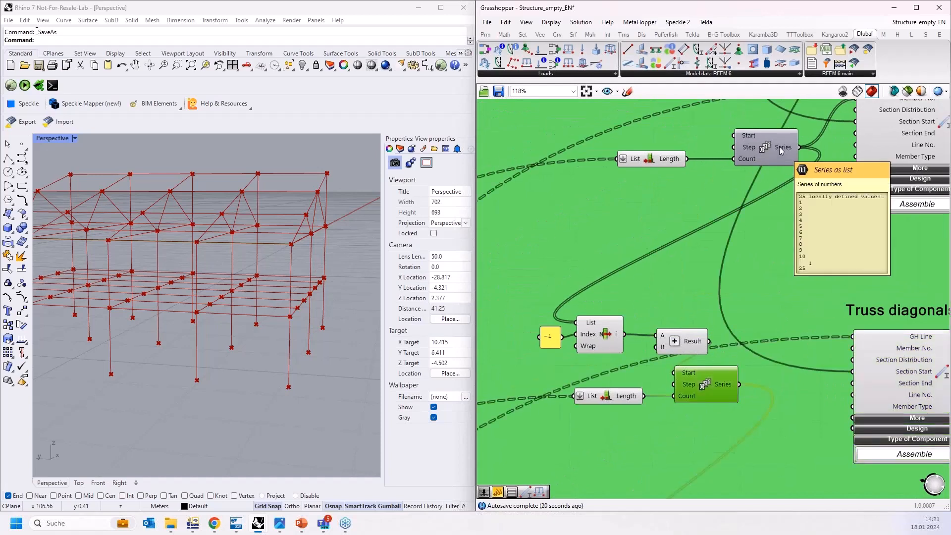
left_click(778, 149)
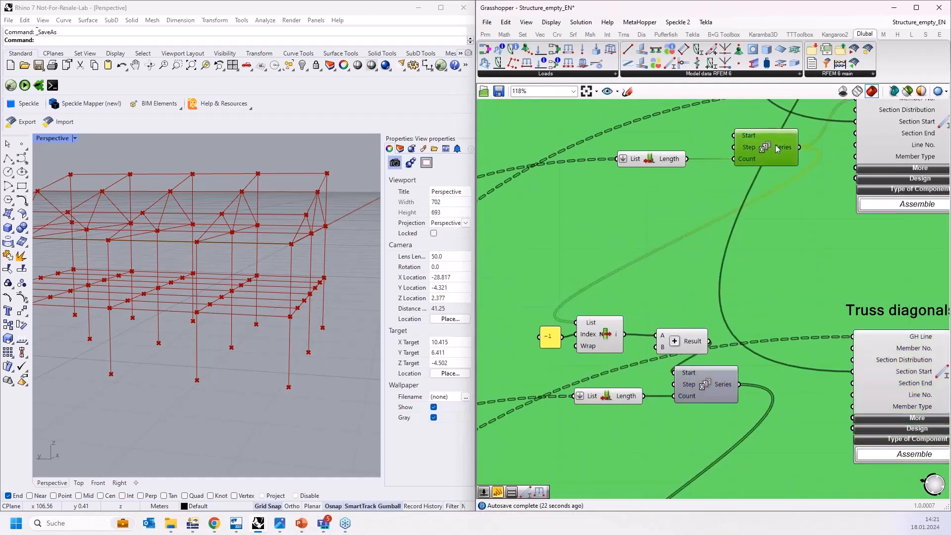
mouse_move(782, 151)
left_click(590, 330)
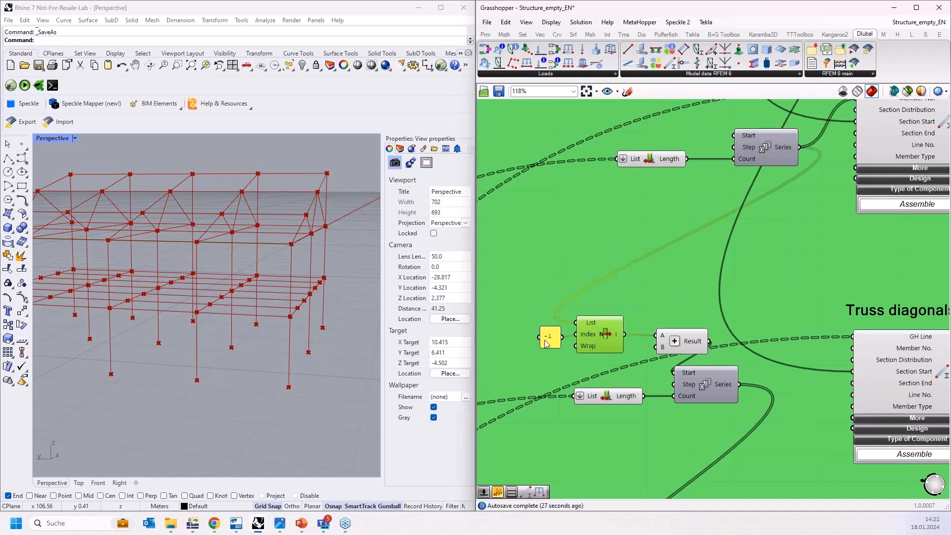
left_click(548, 339)
left_click(609, 340)
mouse_move(661, 351)
right_click_drag(639, 355, 576, 281)
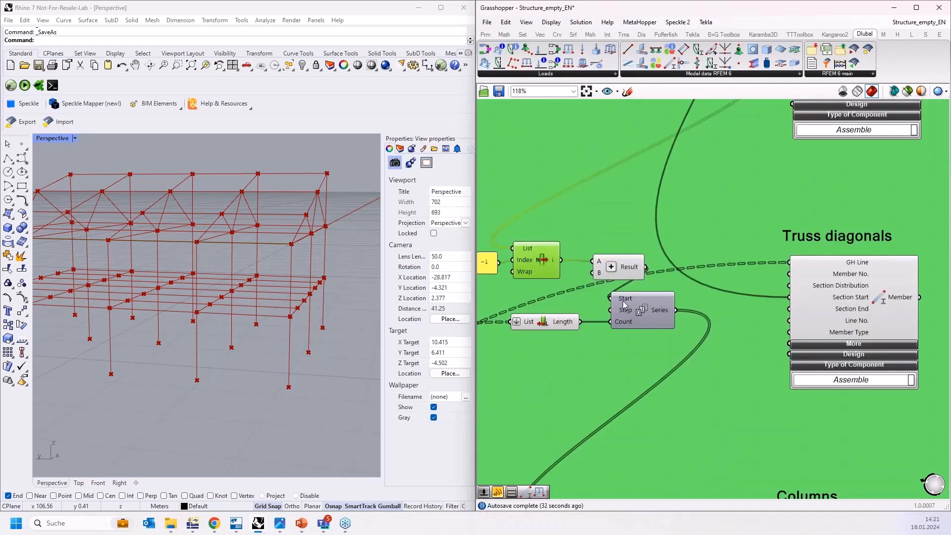
scroll(666, 303, "down", 2)
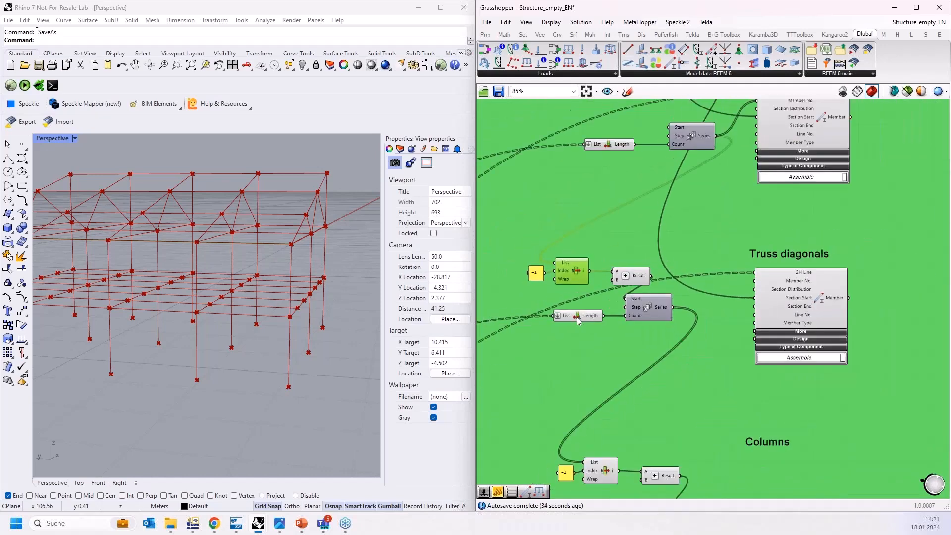
left_click(579, 317)
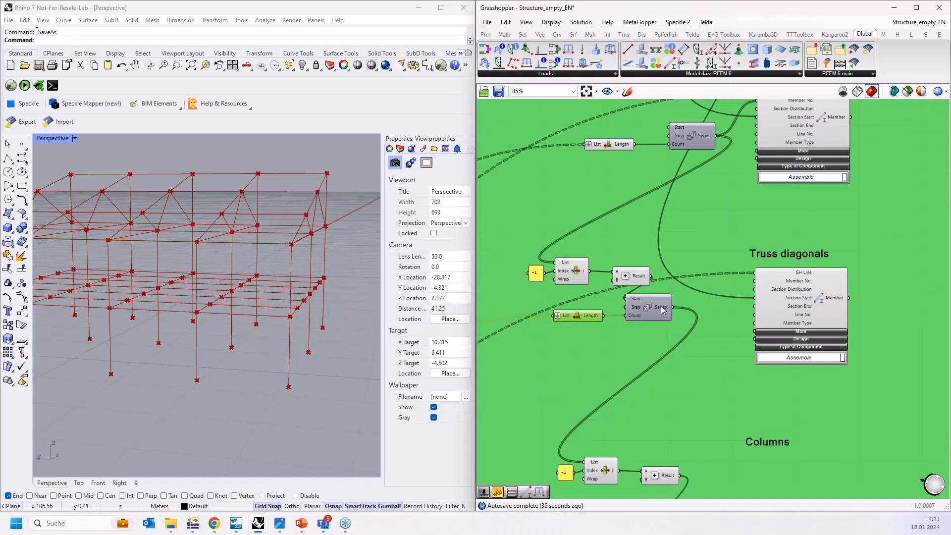
- Connect the Series output beside the truss diagonals Member to its Member No. input
scroll(662, 309, "up", 3)
left_click_drag(671, 309, 804, 266)
scroll(688, 239, "down", 1)
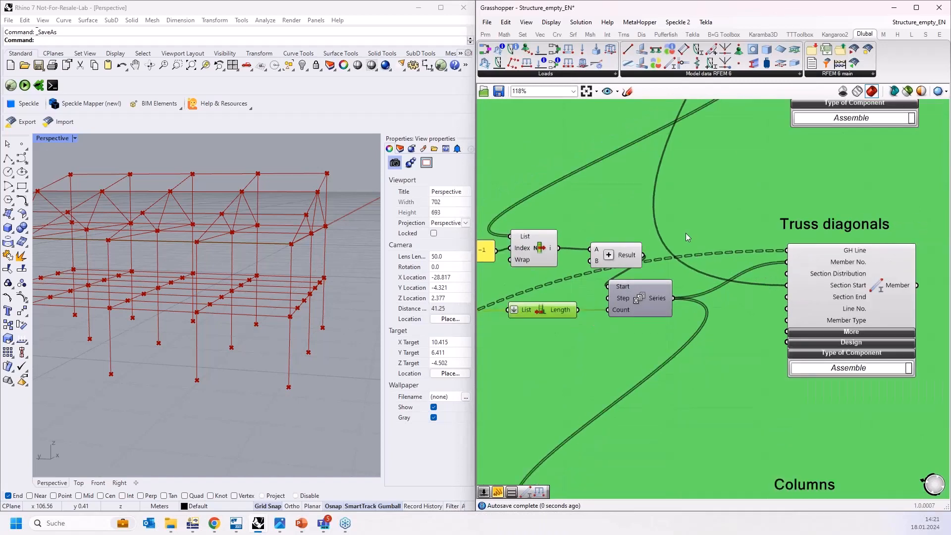
- Add a Value List below the truss diagonals Series and connect it to the Member's Member Type input
scroll(685, 237, "down", 2)
right_click_drag(716, 321, 714, 285)
scroll(711, 275, "up", 2)
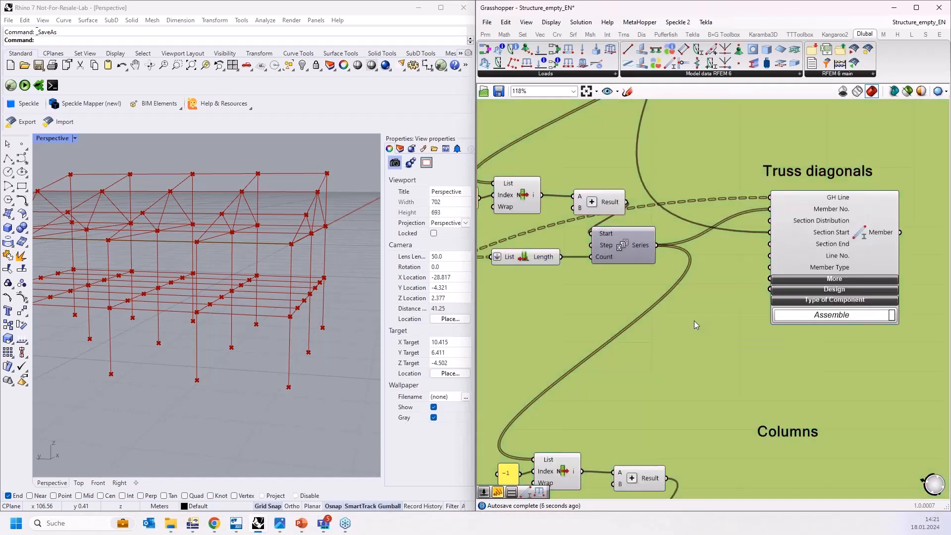
double_click(694, 324)
type("val")
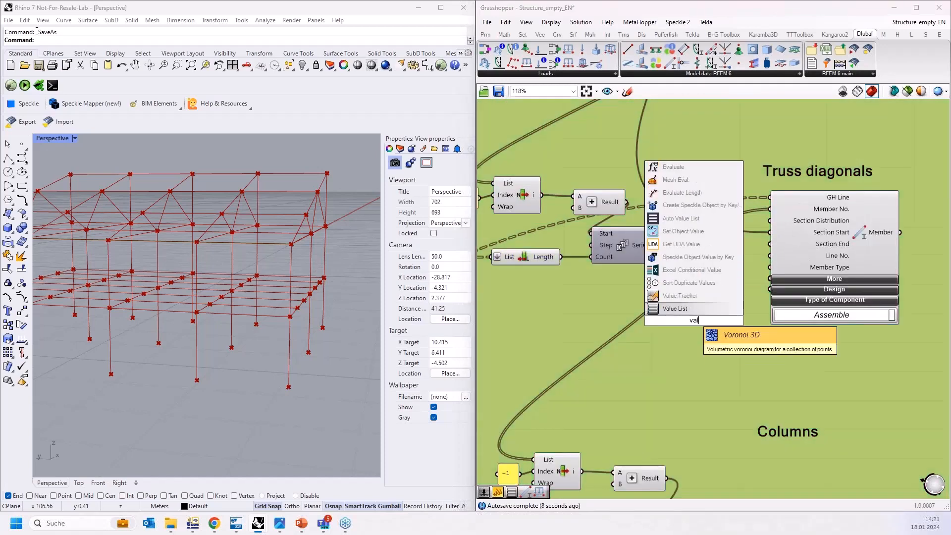
left_click(674, 308)
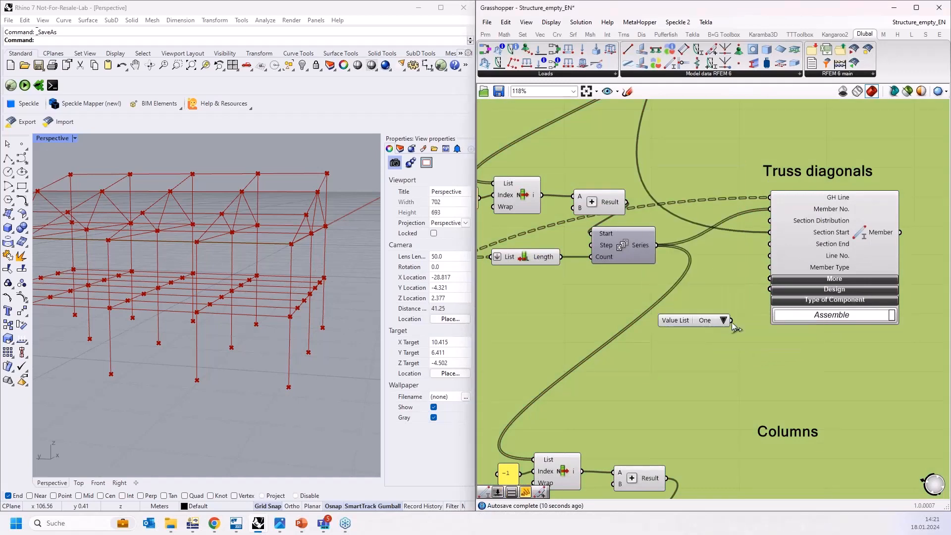
left_click_drag(731, 320, 770, 267)
left_click_drag(718, 320, 643, 296)
- Set the member type Value List to TYPE_TRUSS and place it close to the truss diagonals Member
left_click(716, 296)
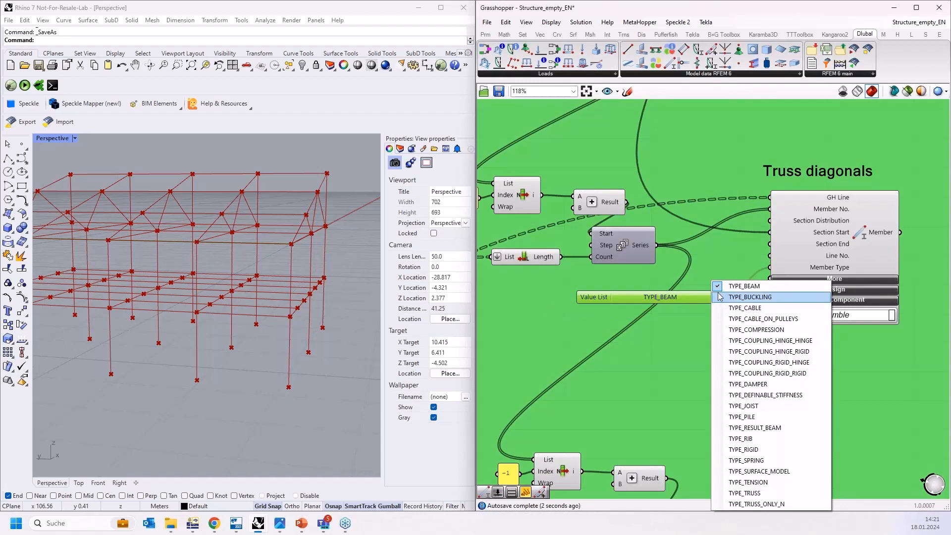
left_click(723, 493)
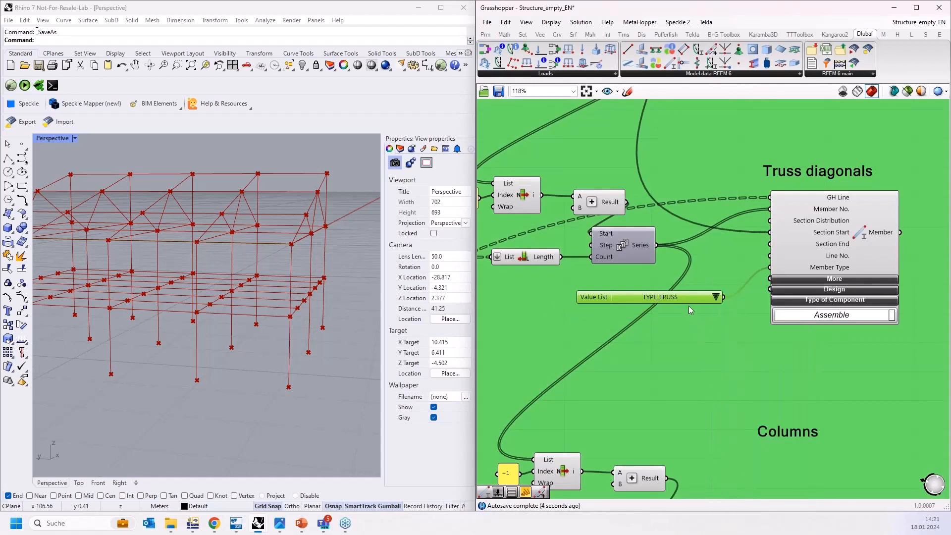
left_click_drag(694, 296, 711, 286)
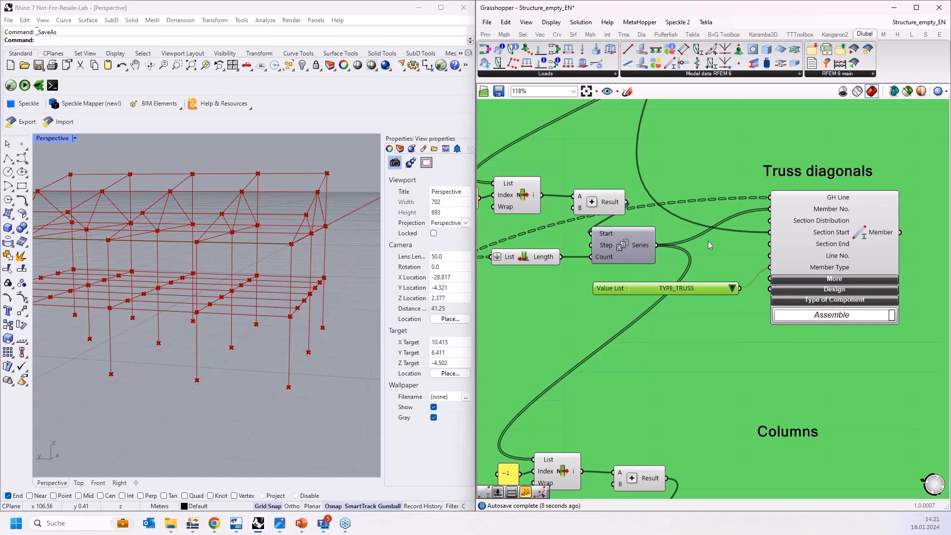
- Examine the additional inputs of the truss diagonals Member, such as rotation, hinges, eccentricity and nonlinearity, and collapse them again
scroll(708, 245, "down", 1)
left_click(813, 273)
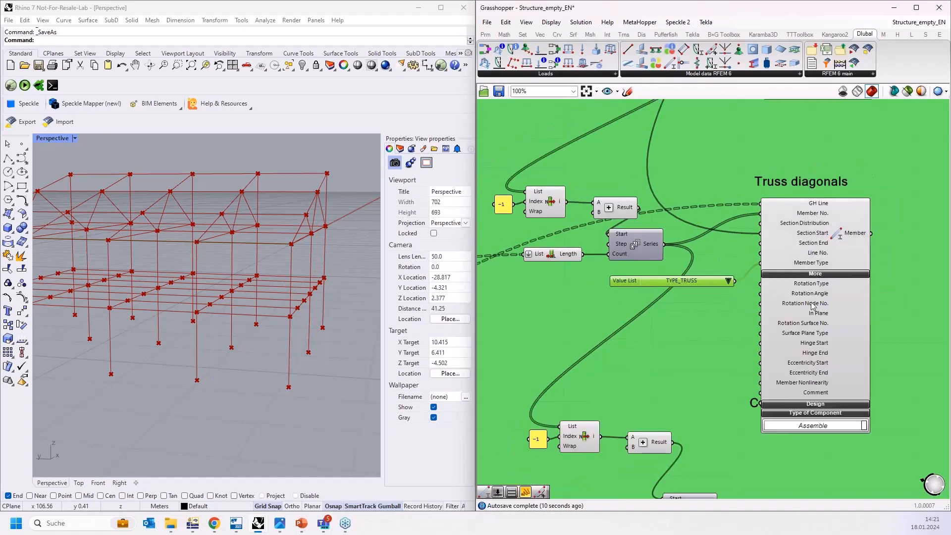
scroll(821, 277, "up", 3)
left_click(819, 275)
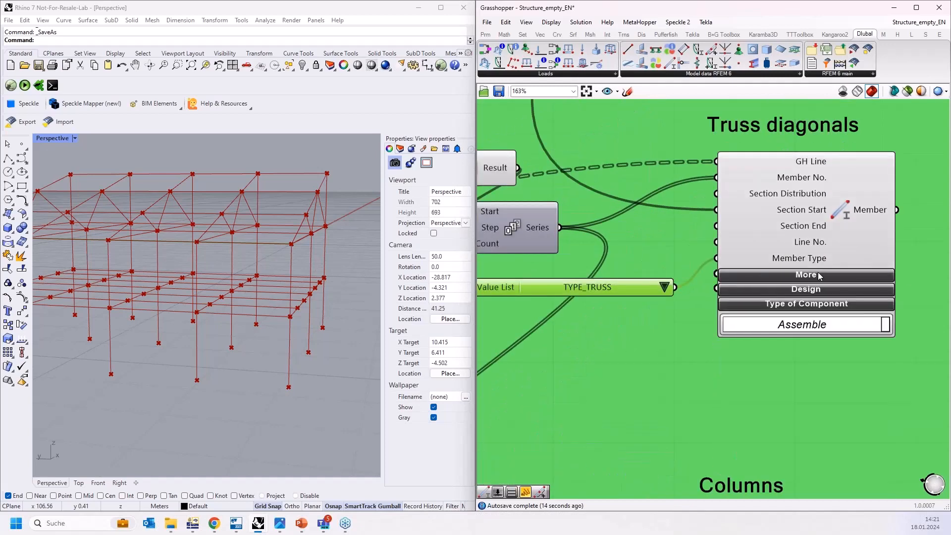
left_click(816, 274)
scroll(814, 243, "down", 2)
scroll(805, 265, "up", 2)
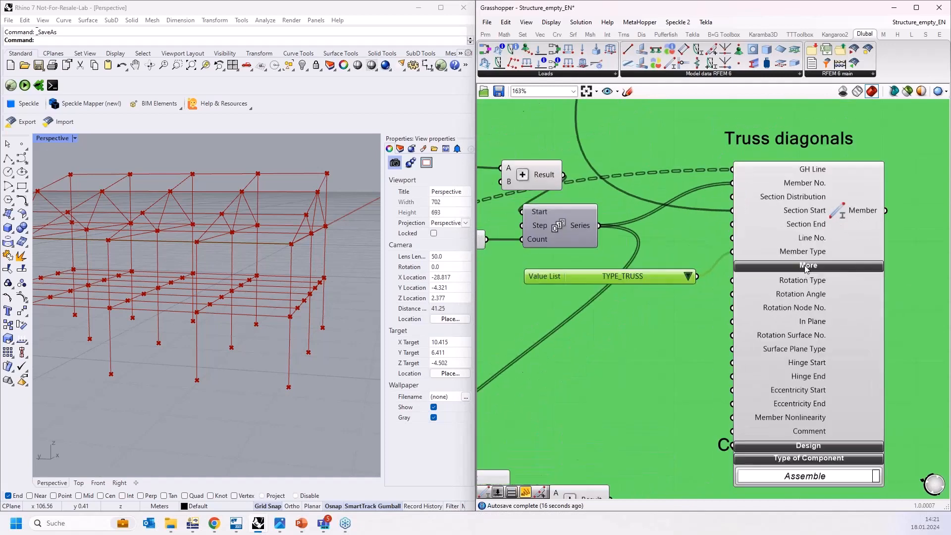
left_click(805, 265)
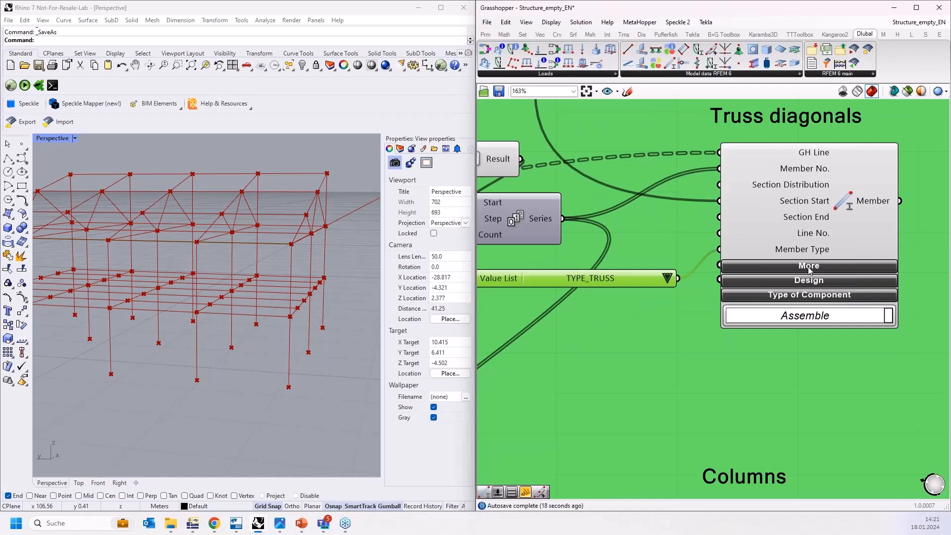
left_click(808, 267)
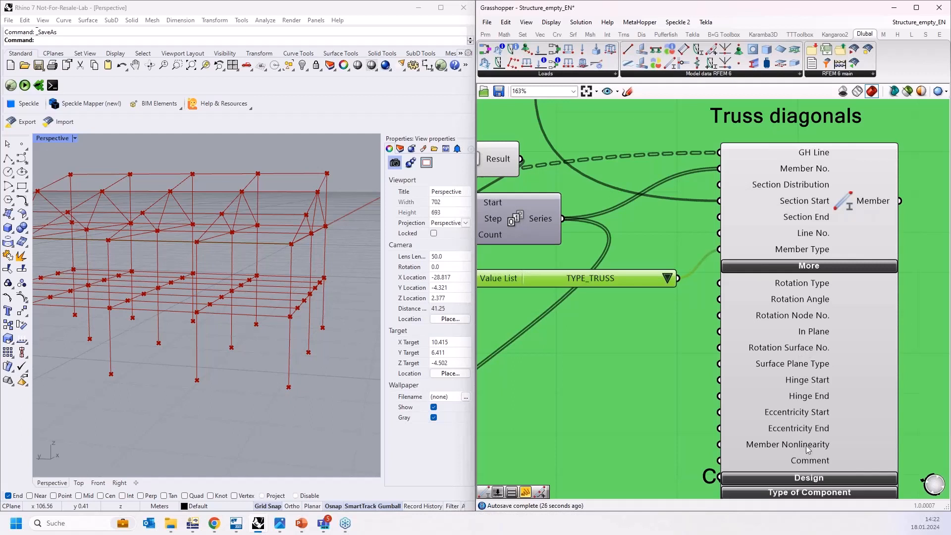
left_click(792, 266)
scroll(736, 284, "down", 3)
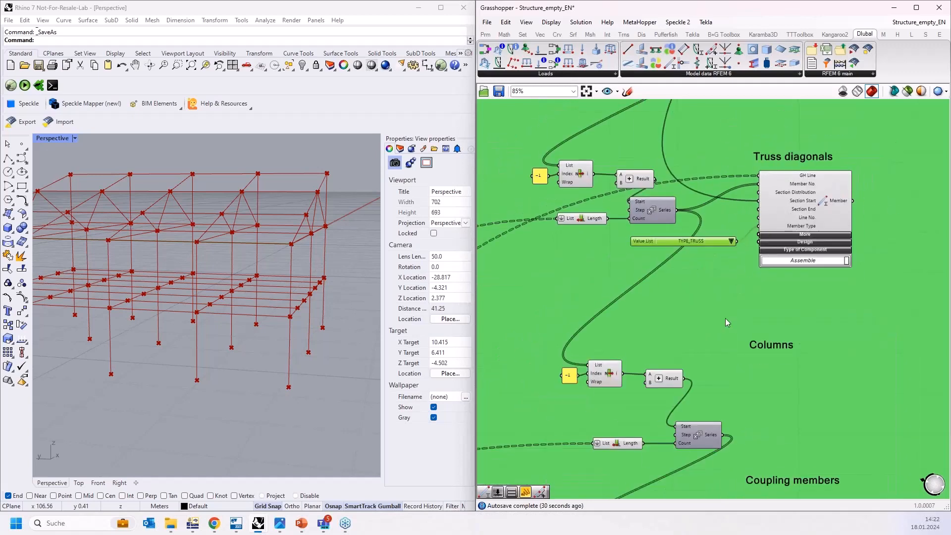
- Add a Member component for the columns and connect the Columns geometry output to its GH Line input
right_click_drag(725, 318, 725, 307)
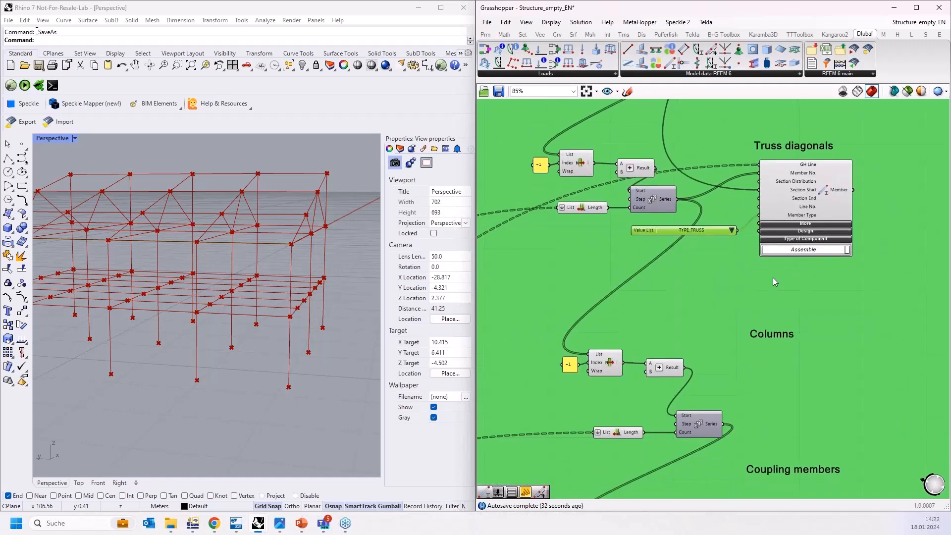
right_click_drag(715, 304, 740, 278)
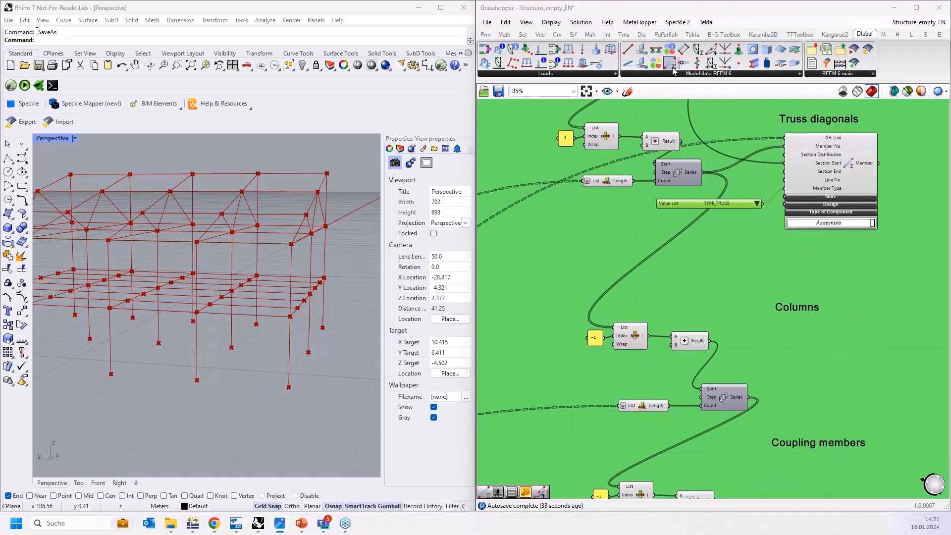
left_click_drag(670, 64, 638, 346)
scroll(830, 330, "down", 5)
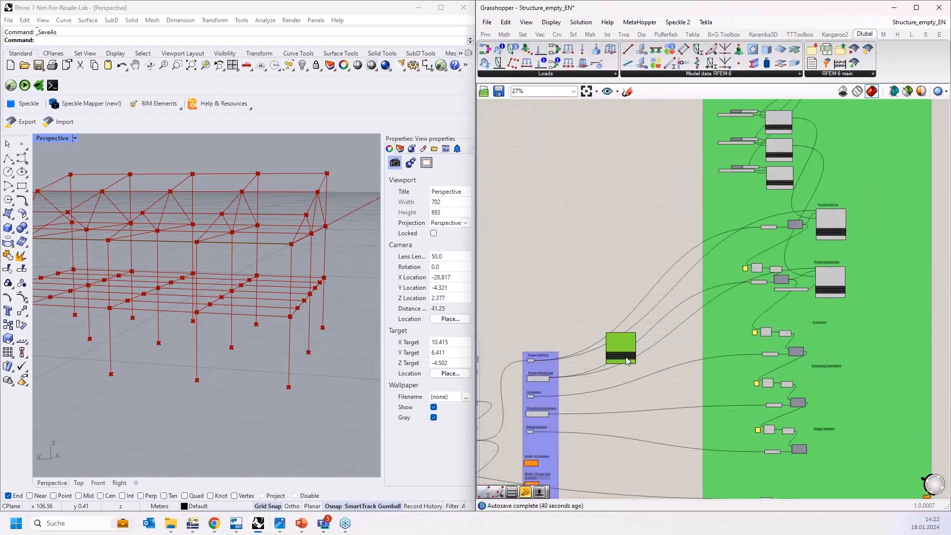
scroll(556, 412, "up", 4)
scroll(565, 406, "up", 1)
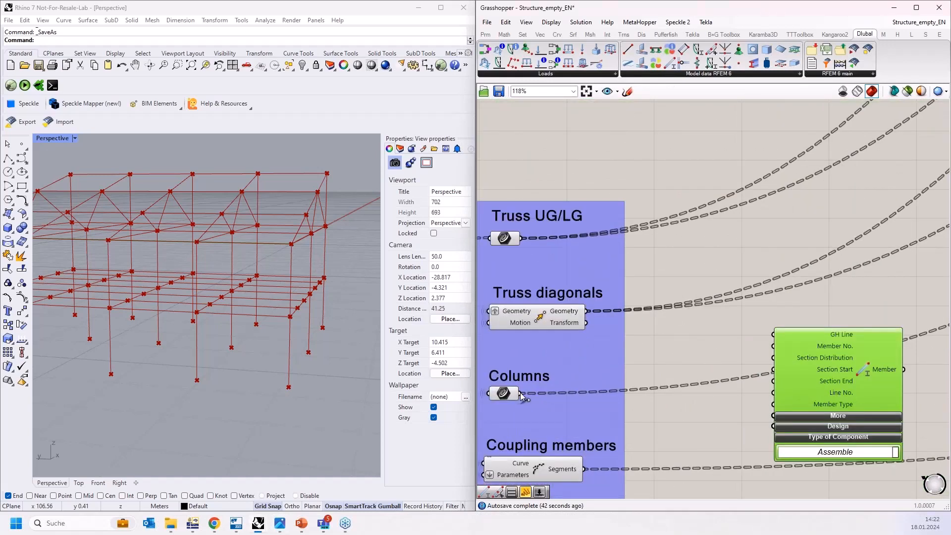
left_click_drag(519, 392, 772, 346)
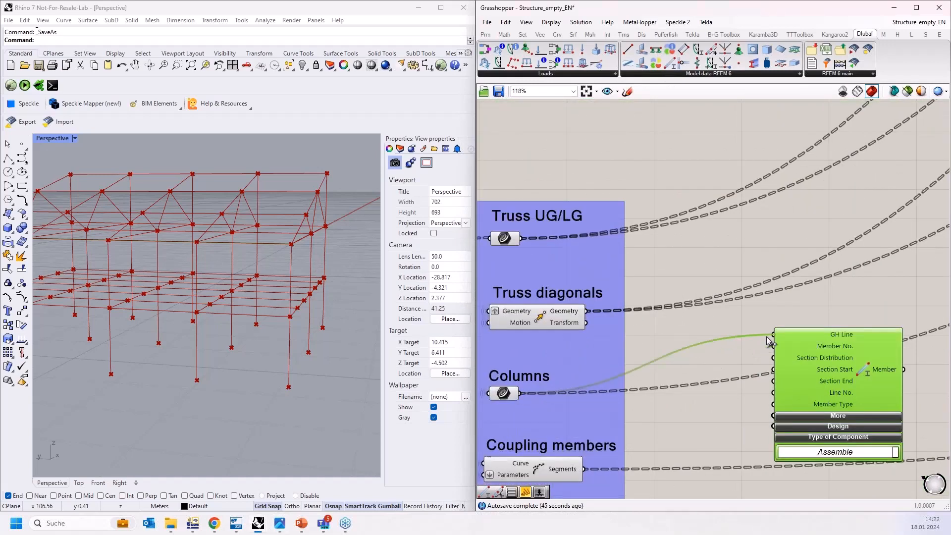
- Move the columns Member beside the Section components and connect the output of Section No. 1 to its Section Start input
scroll(608, 394, "down", 6)
left_click_drag(645, 403, 819, 197)
scroll(819, 197, "up", 5)
scroll(815, 189, "up", 2)
right_click_drag(772, 204, 806, 257)
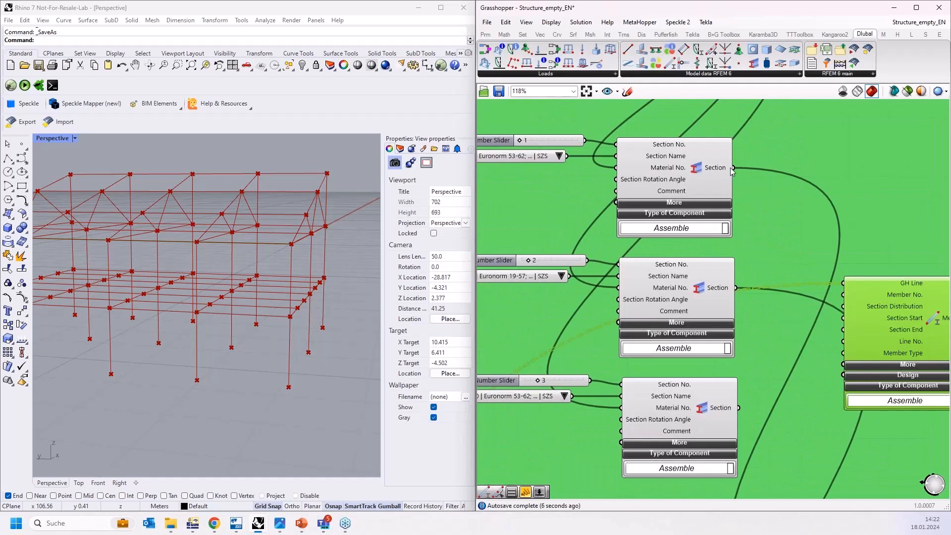
left_click_drag(731, 168, 843, 318)
- Move the columns Member directly below the Columns label and connect the adjacent Series output to its Member No. input
scroll(744, 182, "down", 5)
left_click_drag(792, 221, 816, 445)
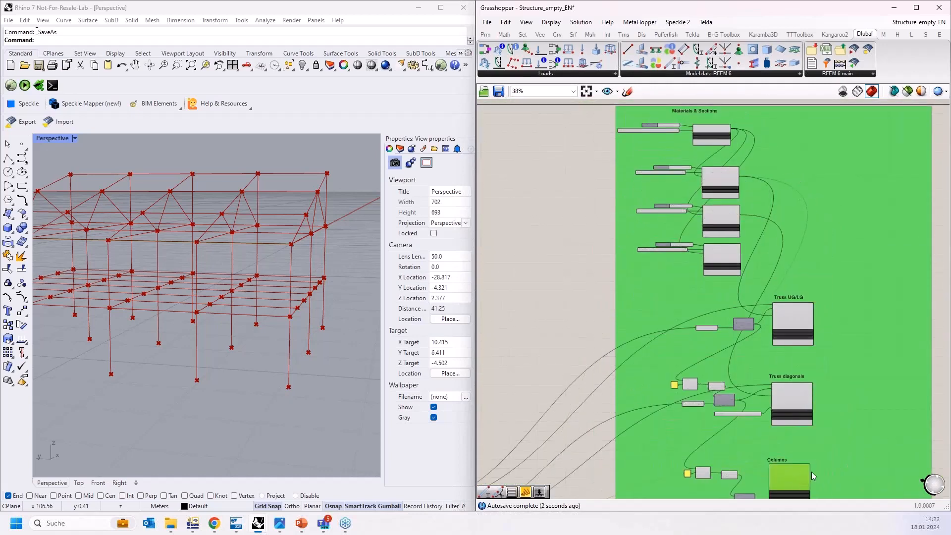
scroll(811, 471, "up", 7)
left_click_drag(626, 417, 703, 234)
scroll(762, 233, "down", 1)
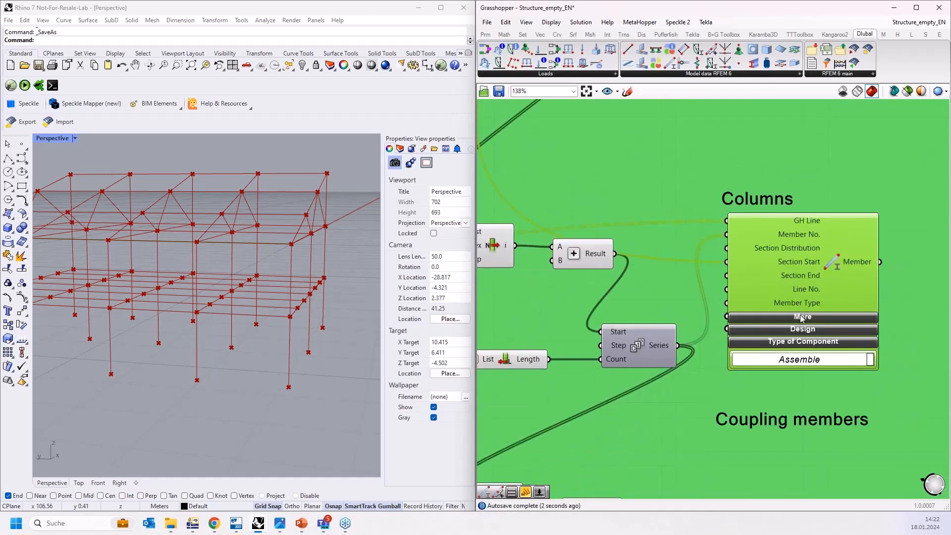
- Review the input wiring of the Member components from Columns up to Truss UG/LG
right_click_drag(776, 189, 745, 381)
right_click_drag(669, 275, 686, 397)
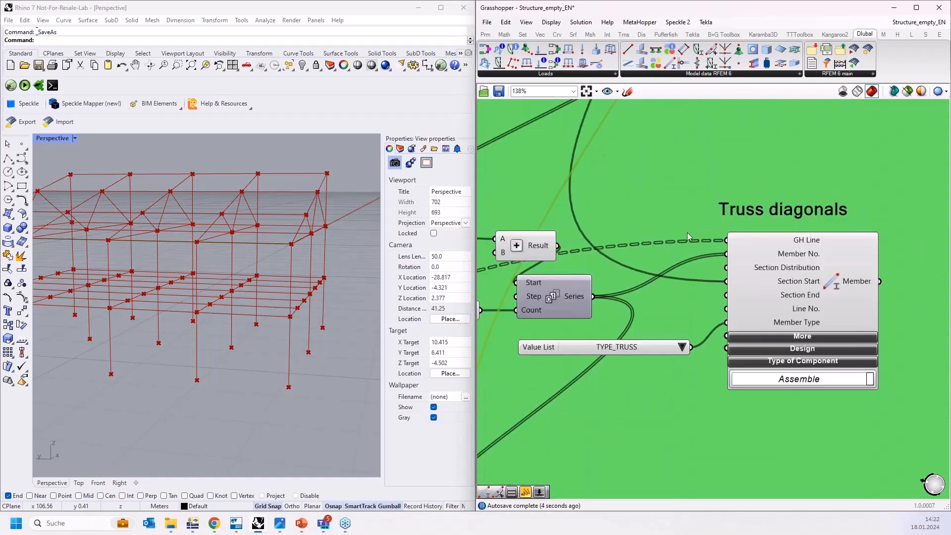
scroll(678, 218, "down", 1)
right_click_drag(661, 230, 673, 413)
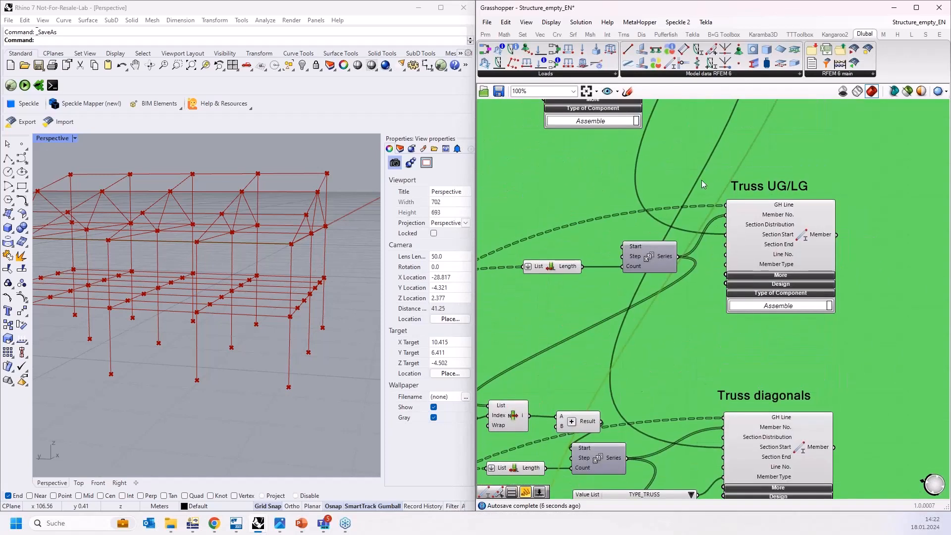
scroll(742, 198, "up", 3)
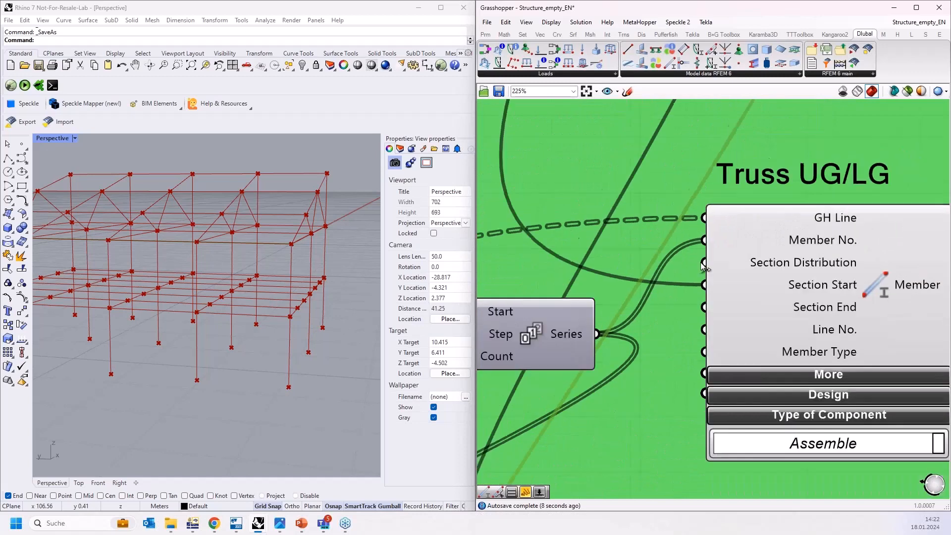
scroll(705, 265, "down", 1)
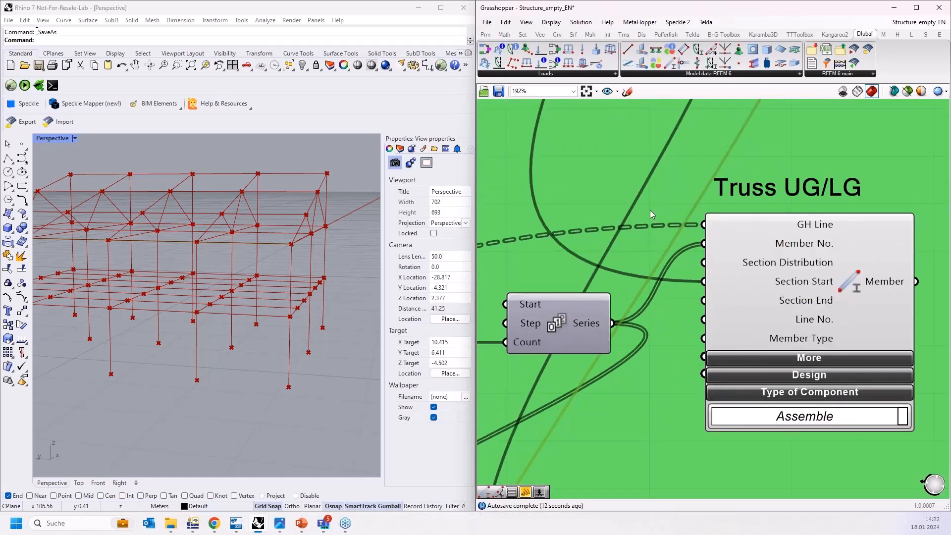
right_click_drag(650, 210, 664, 206)
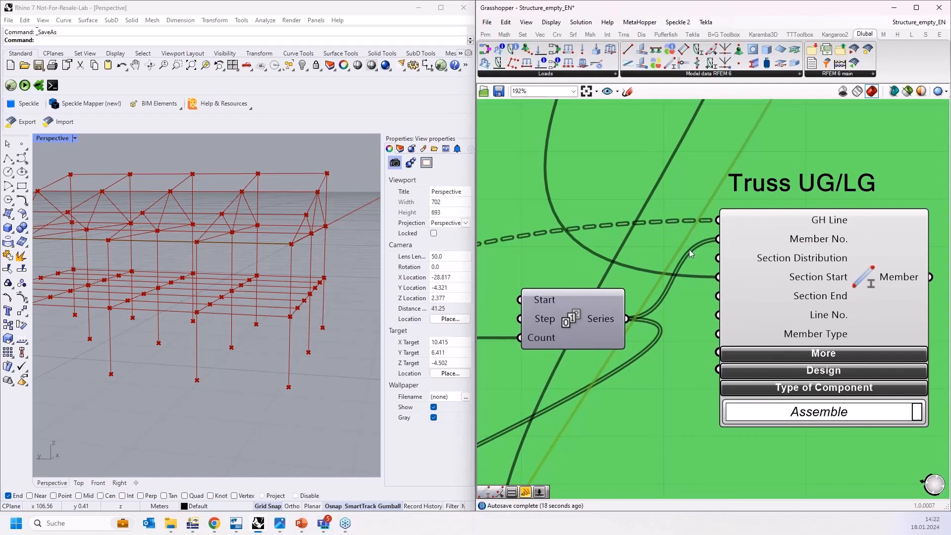
right_click_drag(696, 173, 620, 169)
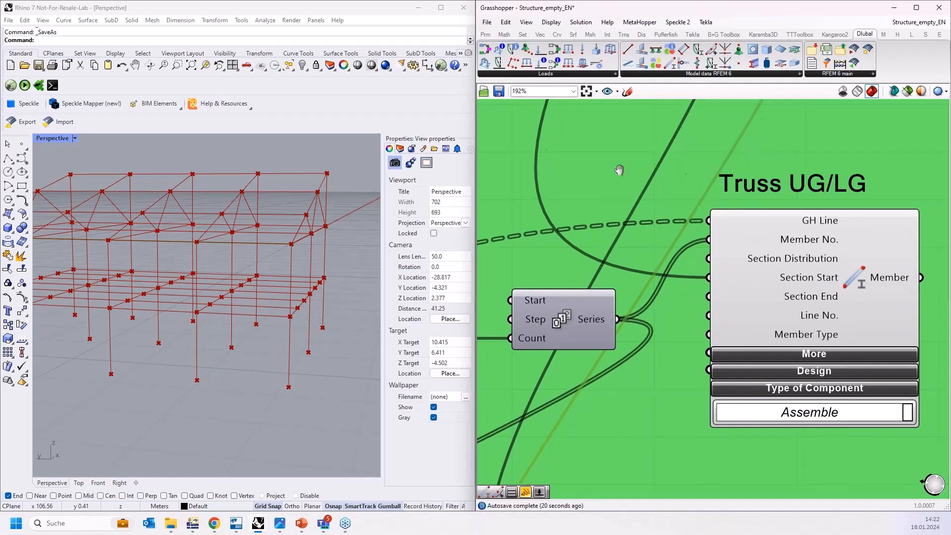
- Flatten the GH Line inputs of the Truss UG/LG and Truss diagonals Member components
right_click(658, 215)
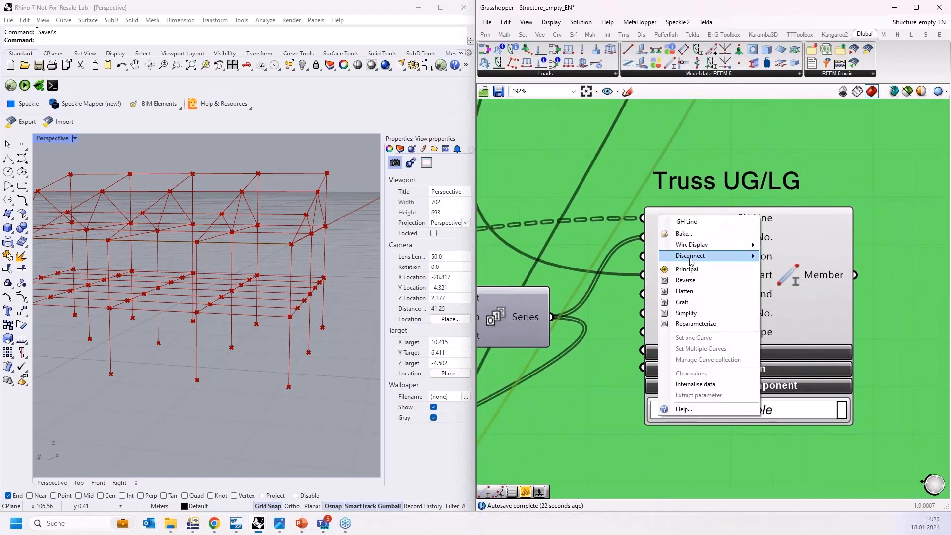
left_click(692, 297)
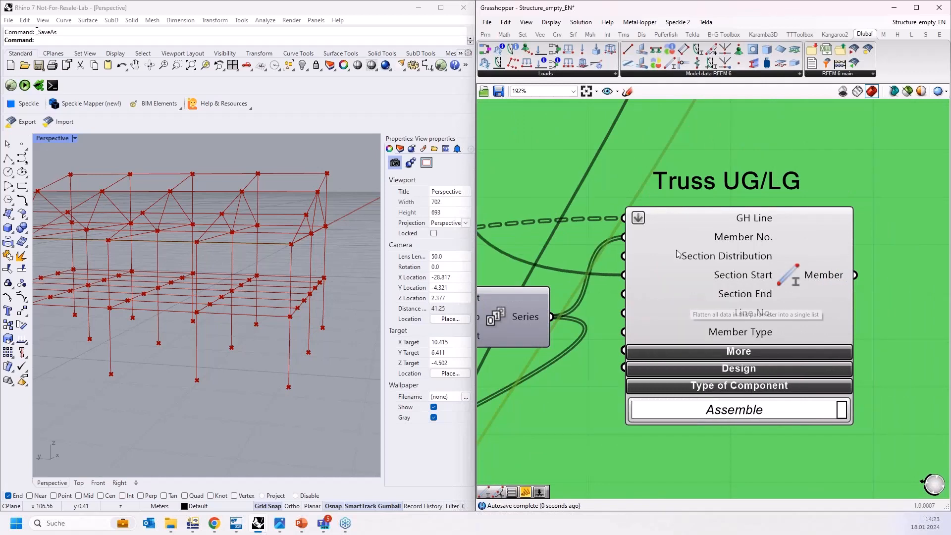
scroll(647, 225, "down", 2)
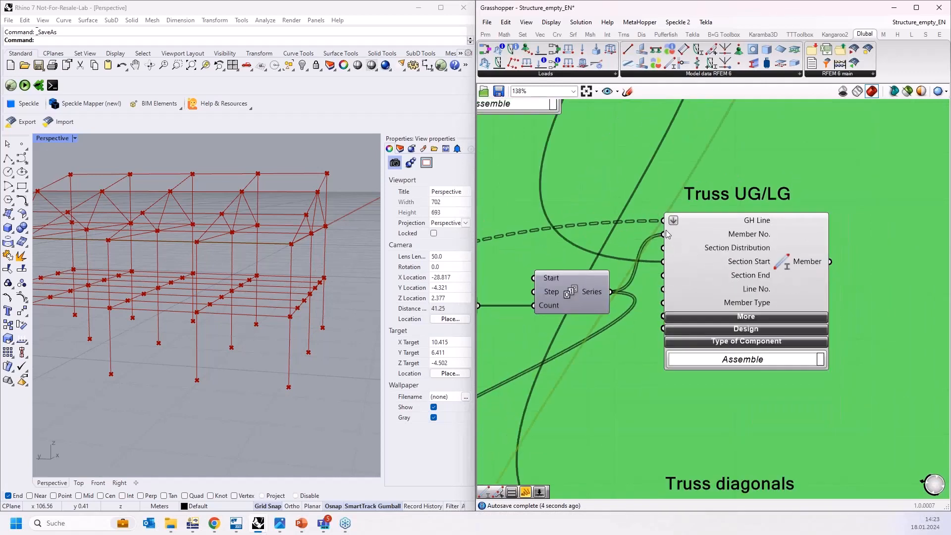
scroll(702, 206, "down", 4)
scroll(663, 233, "up", 8)
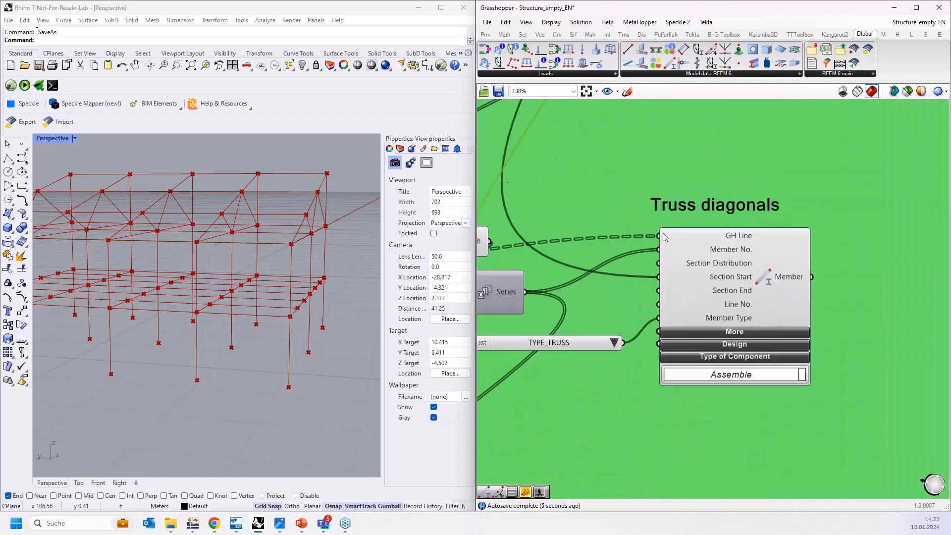
right_click(670, 236)
left_click(700, 311)
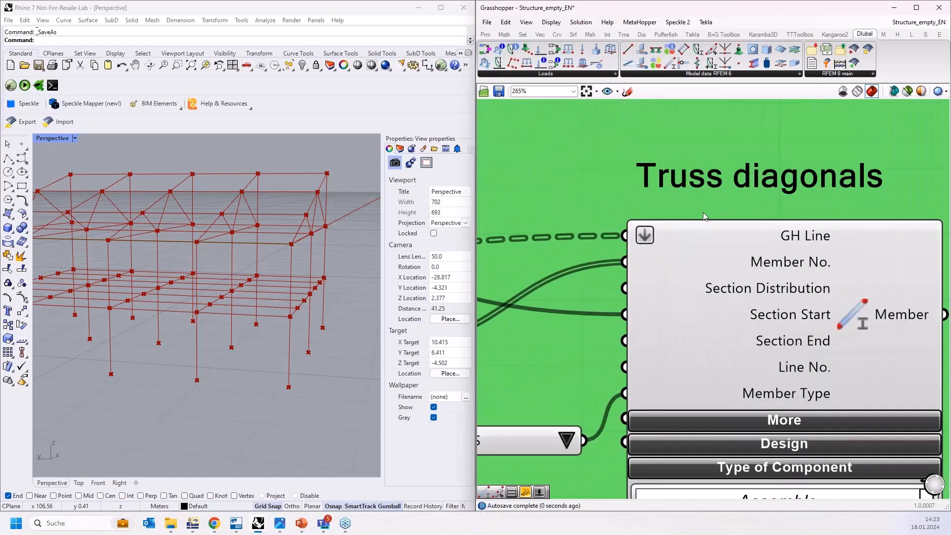
- Flatten the GH Line input of the Columns Member component
scroll(709, 195, "down", 6)
scroll(709, 195, "down", 2)
scroll(707, 320, "up", 5)
right_click(700, 308)
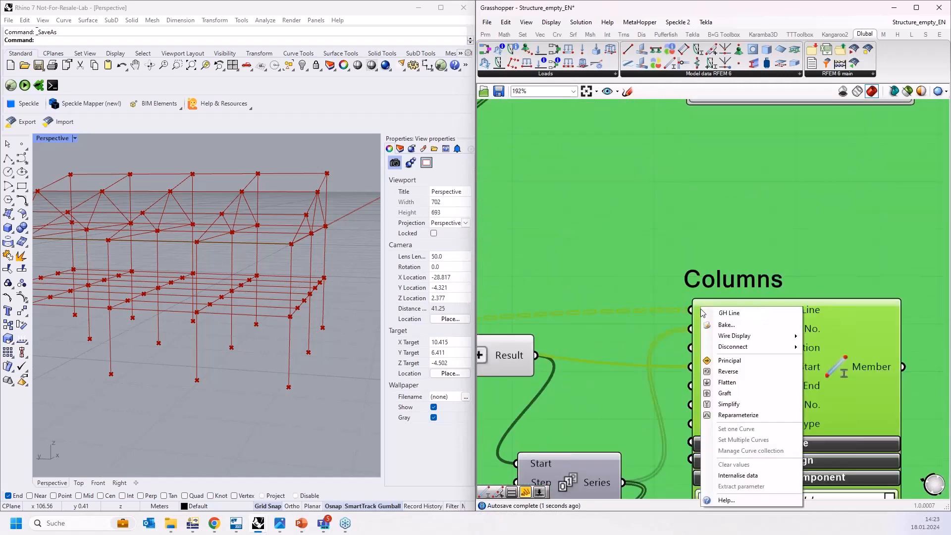
left_click(727, 382)
- Add a Member component for the coupling members and connect the Coupling members Segments output to its GH Line input
scroll(713, 198, "down", 7)
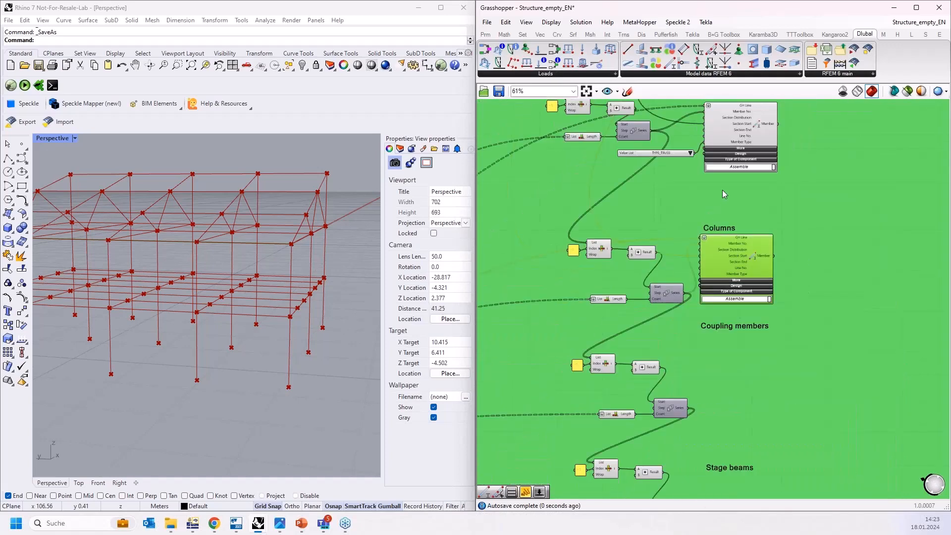
scroll(674, 348, "up", 2)
scroll(668, 340, "up", 1)
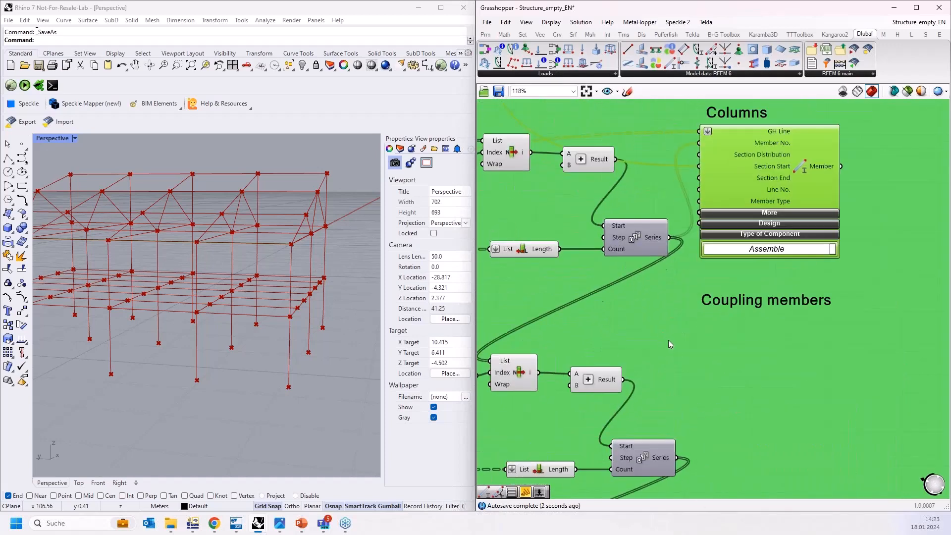
right_click_drag(670, 347, 722, 307)
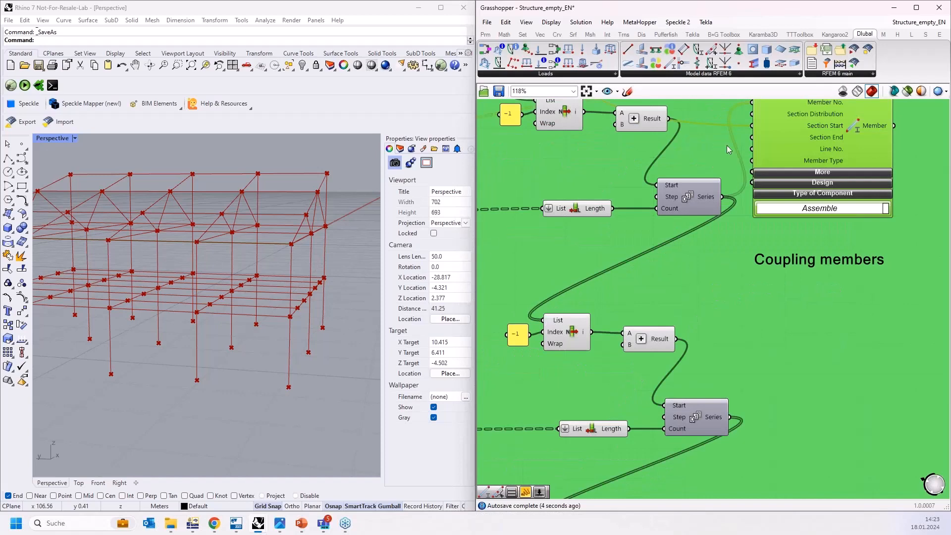
left_click_drag(669, 63, 574, 370)
scroll(852, 325, "down", 7)
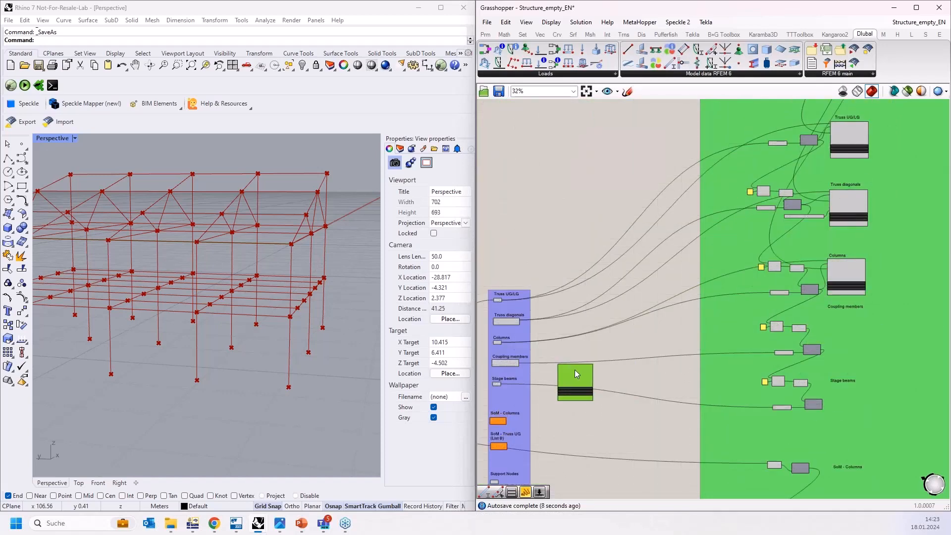
scroll(523, 367, "up", 1)
scroll(523, 367, "up", 2)
left_click_drag(522, 355, 632, 362)
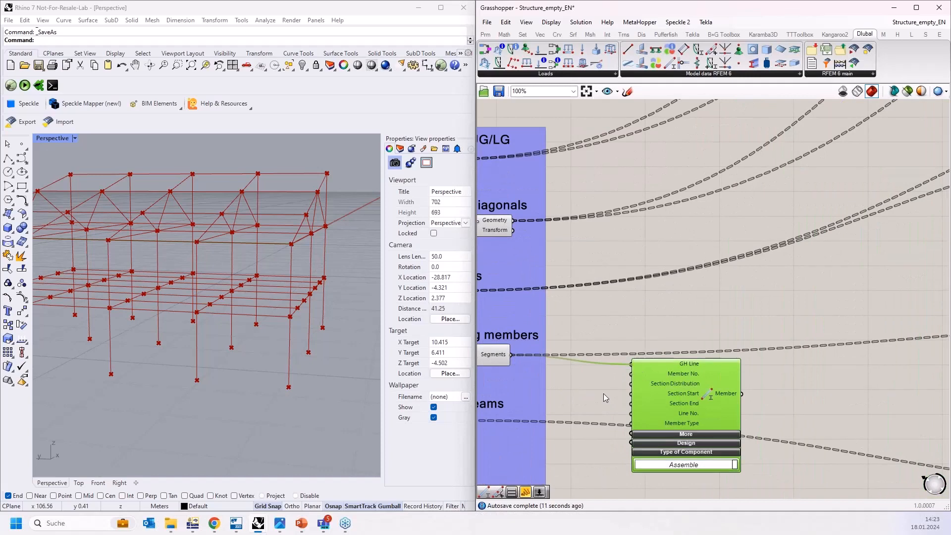
- Move the coupling Member beside the Section components and connect the output of Section No. 3 to its Section Start input
scroll(584, 426, "down", 1)
scroll(583, 422, "down", 3)
left_click_drag(609, 429, 792, 198)
scroll(792, 198, "up", 5)
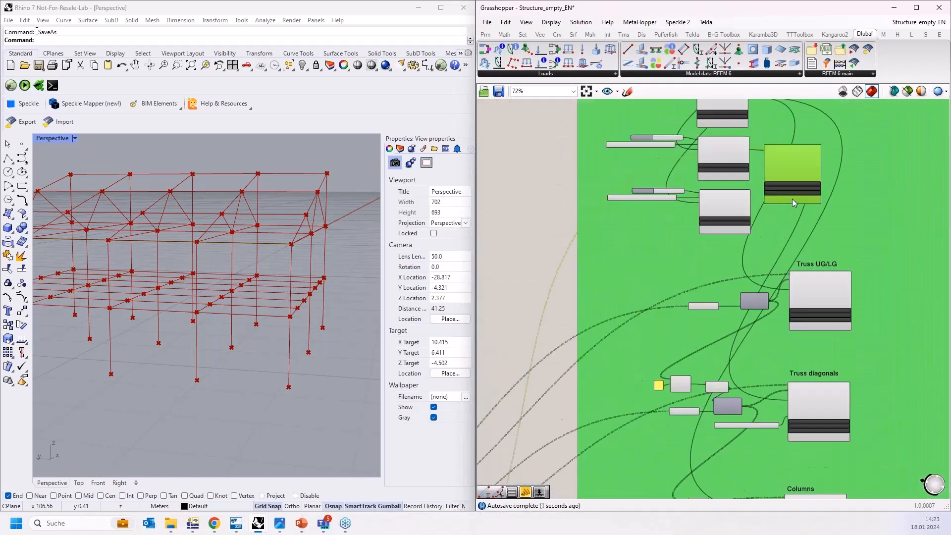
right_click_drag(769, 179, 742, 251)
left_click_drag(765, 198, 817, 218)
- Move the coupling Member directly below the Coupling members label
right_click_drag(676, 275, 724, 276)
left_click_drag(737, 278, 789, 354)
scroll(801, 193, "down", 5)
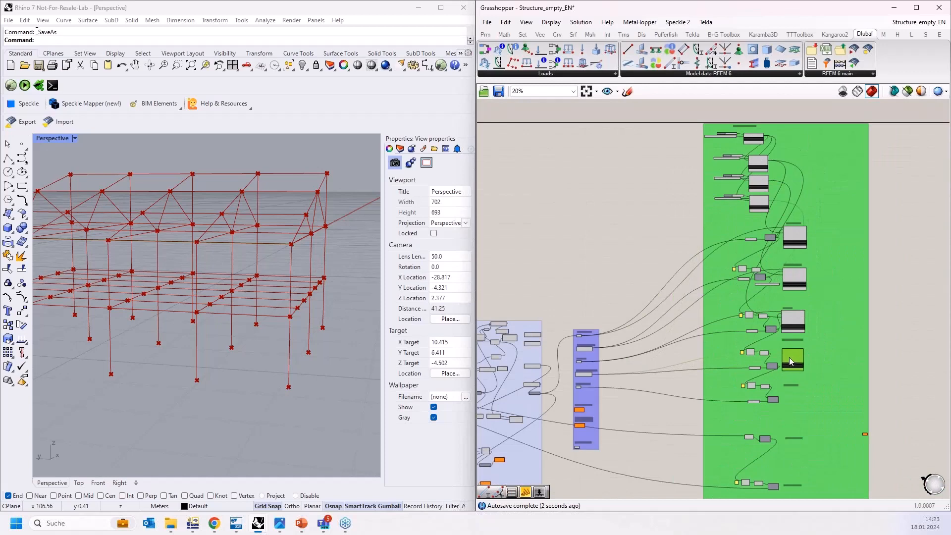
scroll(785, 351, "up", 4)
scroll(785, 352, "up", 3)
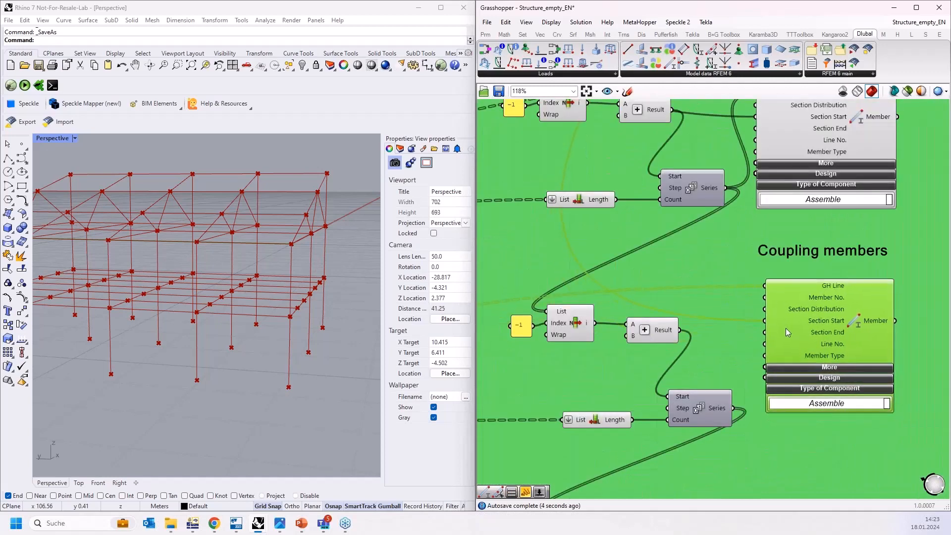
- Feed the coupling Member's Member Type from a new Value List set to TYPE_TRUSS, and its Member No. from the adjacent Series output
double_click(634, 360)
type("va")
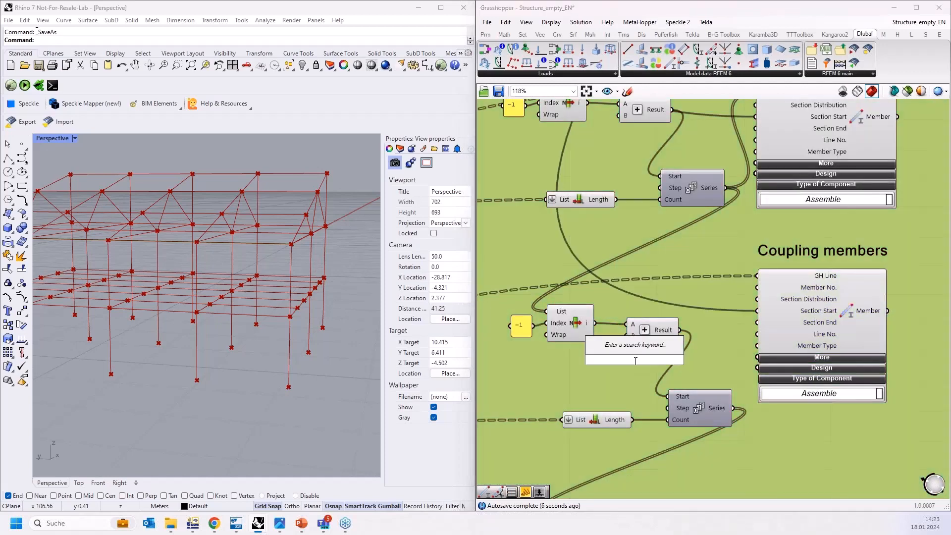
left_click(656, 347)
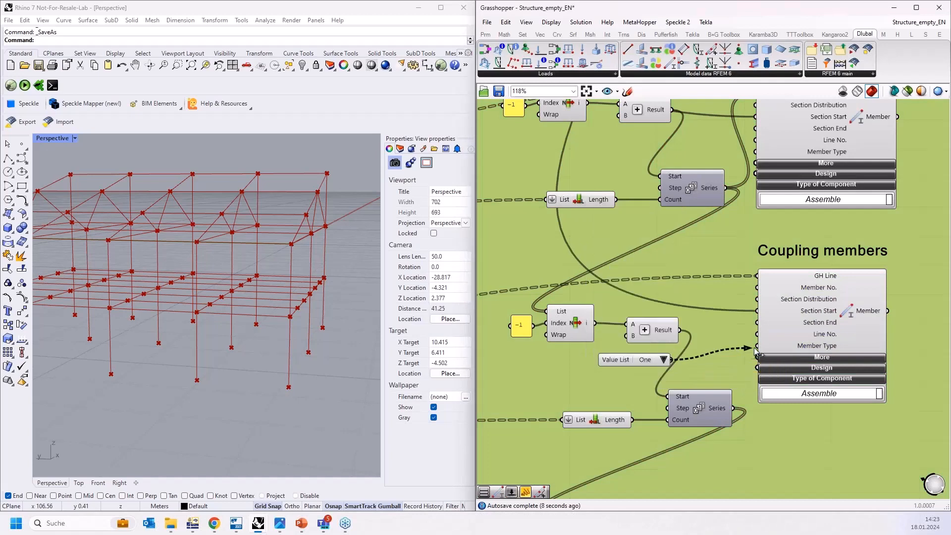
left_click(738, 360)
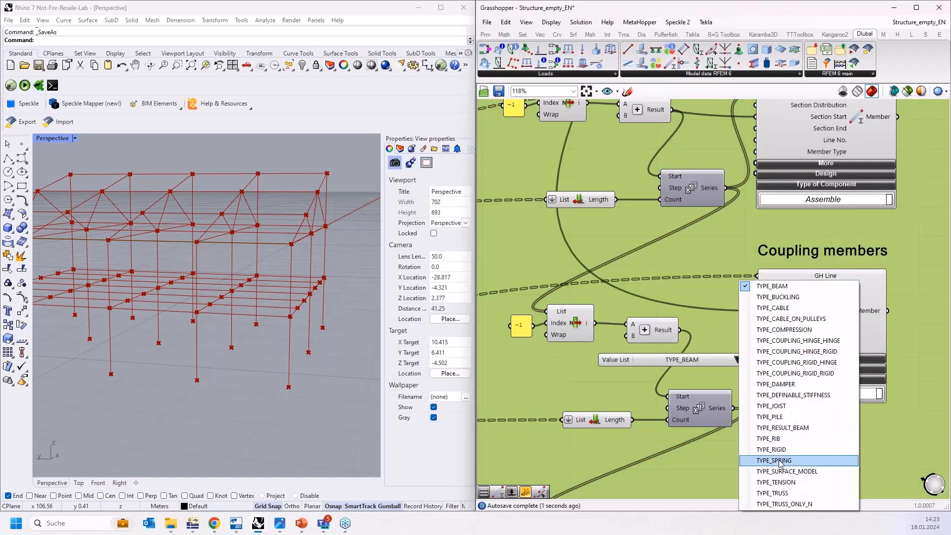
left_click(772, 493)
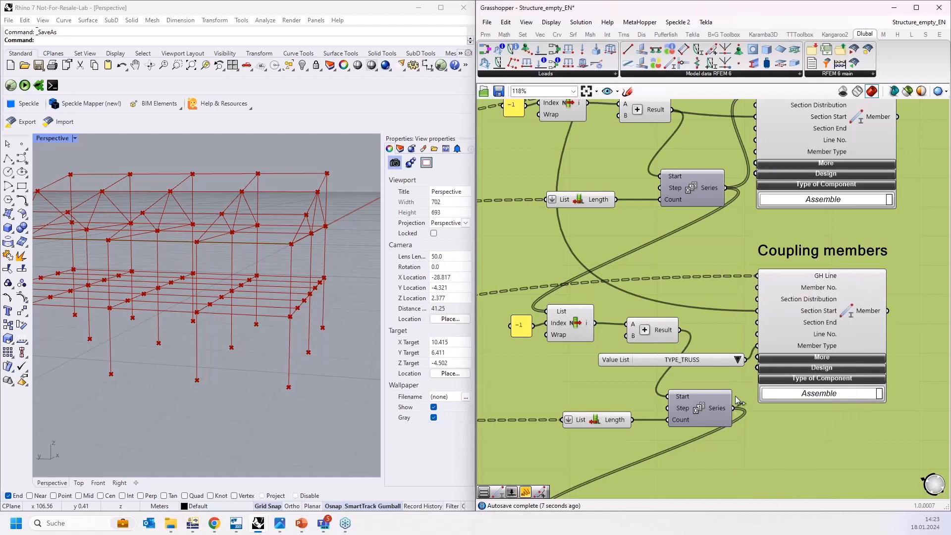
left_click_drag(733, 408, 757, 288)
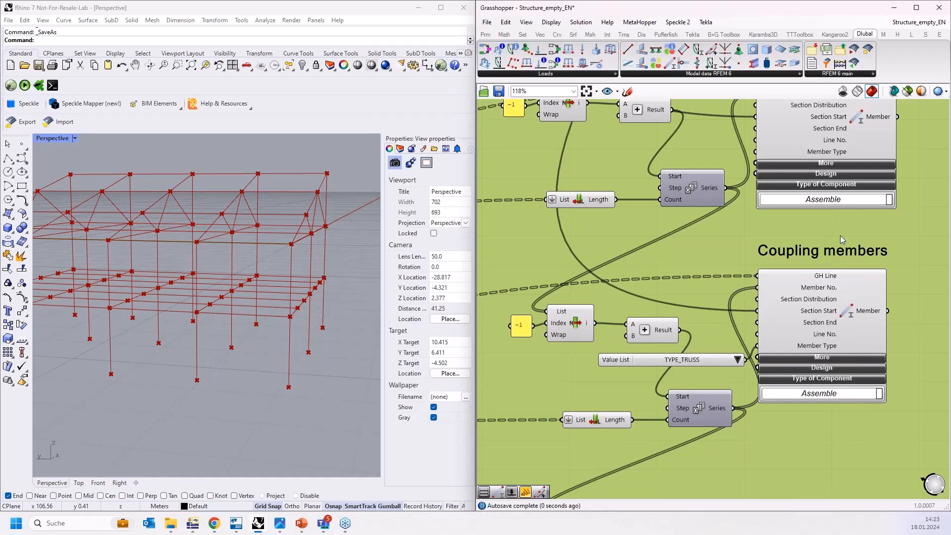
- Place a new Member component directly below the Stage beams label
scroll(715, 226, "down", 4)
right_click_drag(775, 371, 765, 325)
scroll(765, 325, "up", 1)
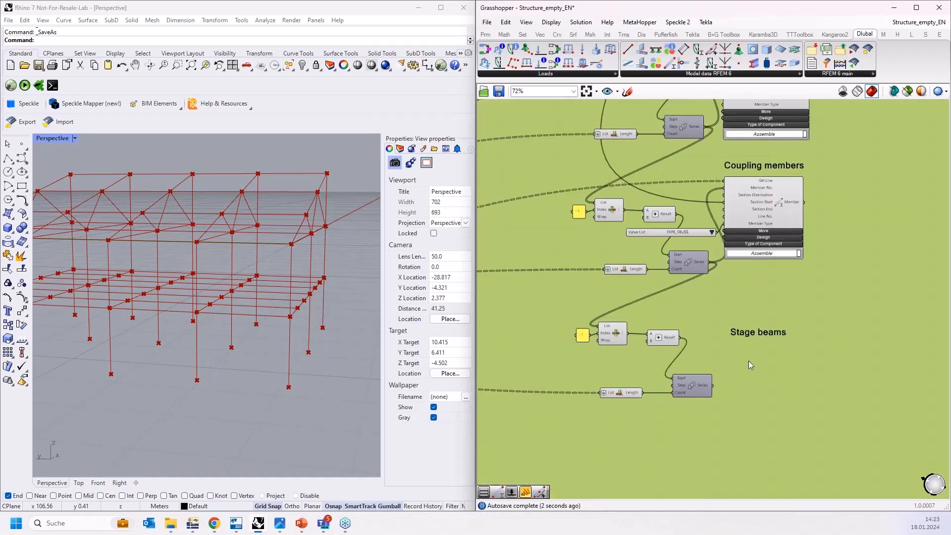
right_click_drag(732, 390, 762, 352)
scroll(759, 363, "up", 1)
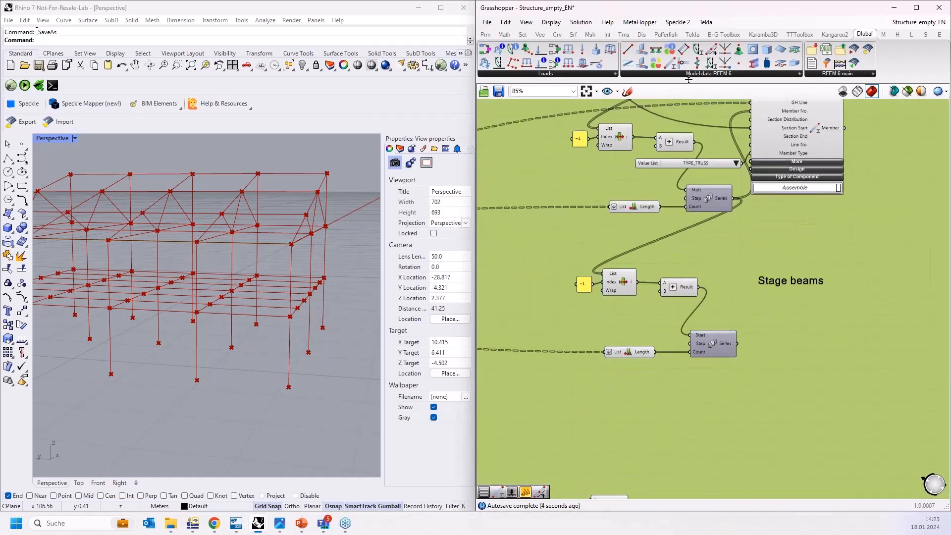
left_click(670, 64)
left_click(810, 318)
- Move the stage beams Member beside the geometry group and connect the Stage beams curve output to its GH Line input
scroll(838, 320, "down", 1)
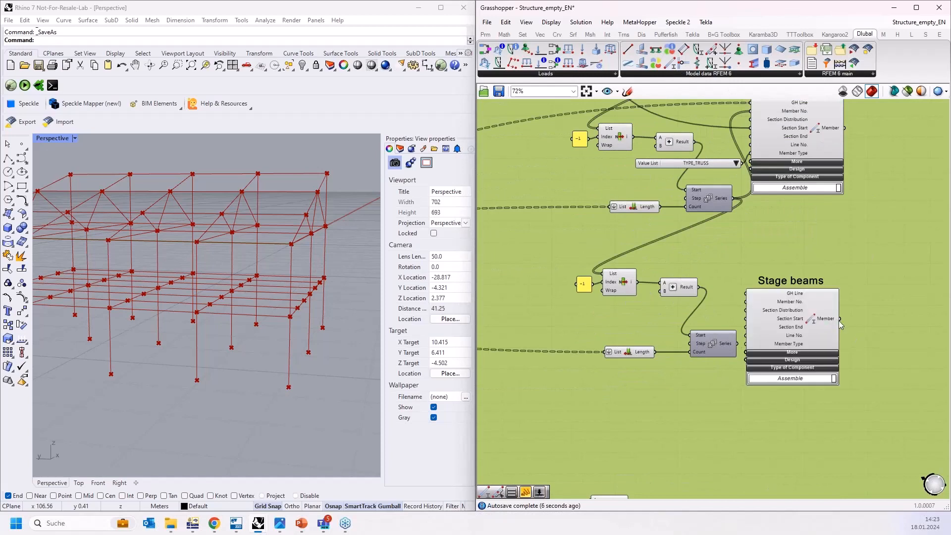
scroll(839, 320, "down", 7)
left_click_drag(821, 319, 613, 315)
scroll(591, 312, "up", 6)
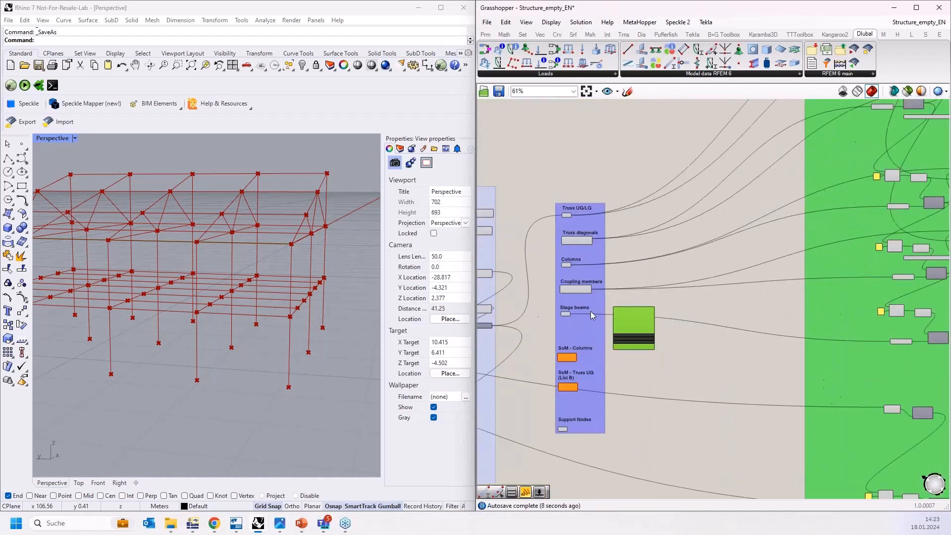
scroll(590, 311, "up", 3)
left_click_drag(553, 316, 630, 308)
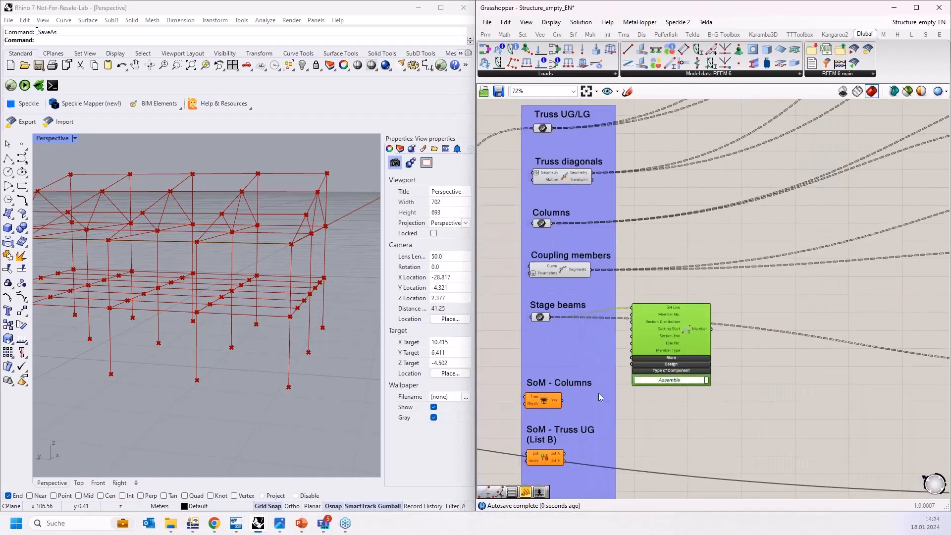
- Move the stage beams Member beside the Section components and connect the output of Section No. 3 to its Section Start input
scroll(598, 393, "down", 8)
left_click_drag(622, 375, 785, 198)
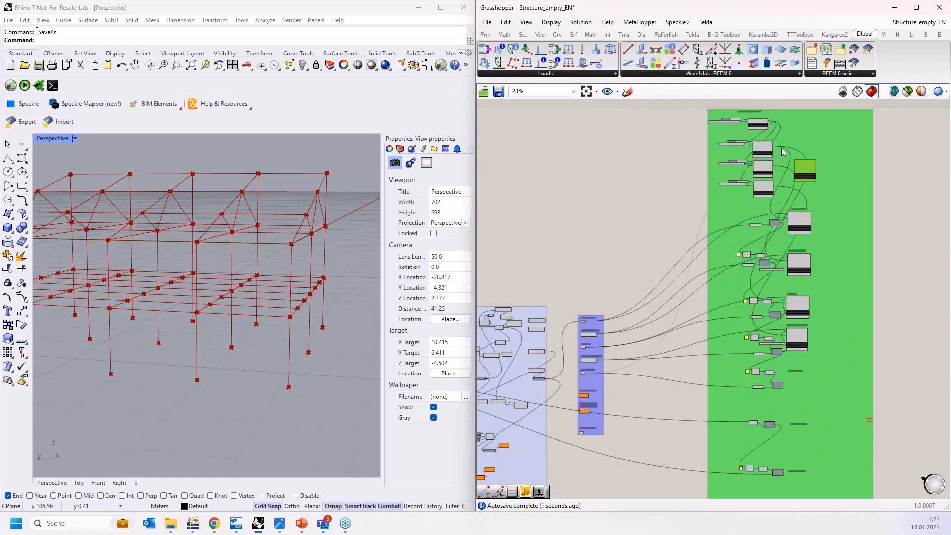
scroll(780, 147, "up", 10)
left_click_drag(741, 341, 848, 250)
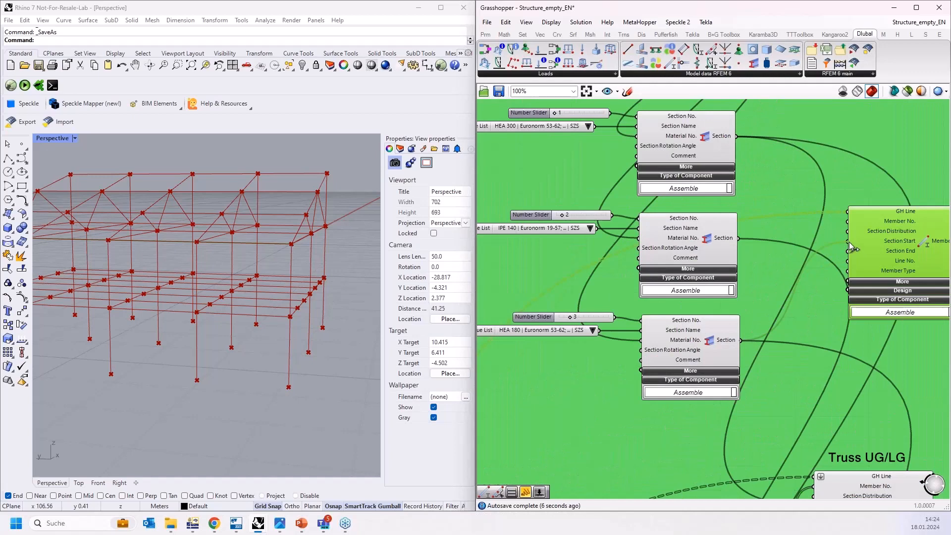
- Move the stage beams Member back below the Stage beams label and connect the adjacent Series output to its Member No. input
scroll(782, 315, "down", 10)
left_click_drag(804, 307, 793, 399)
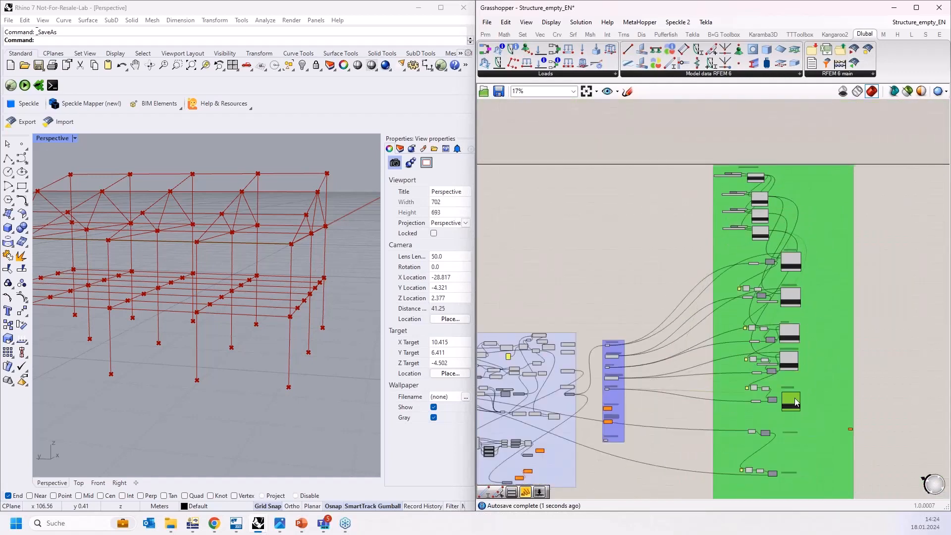
scroll(779, 400, "up", 2)
scroll(780, 400, "up", 6)
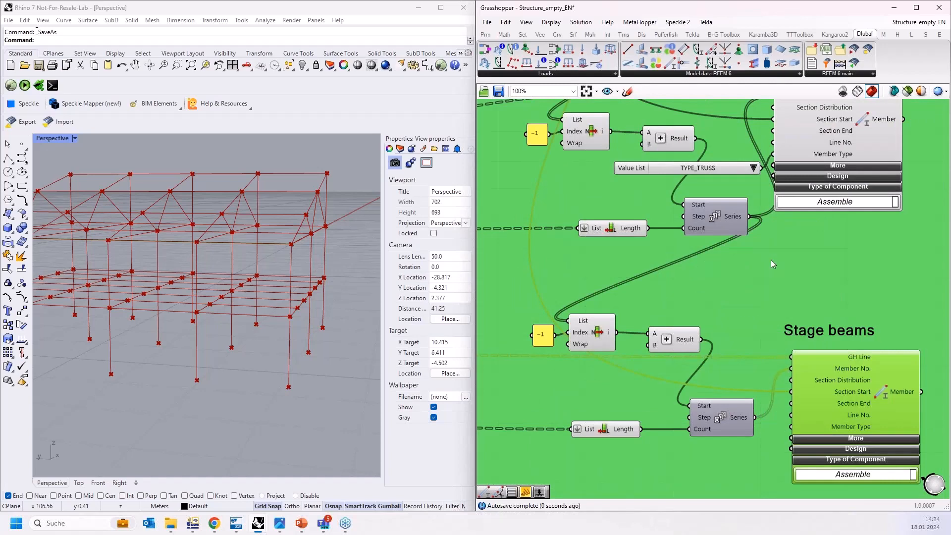
scroll(772, 261, "down", 3)
scroll(792, 344, "up", 4)
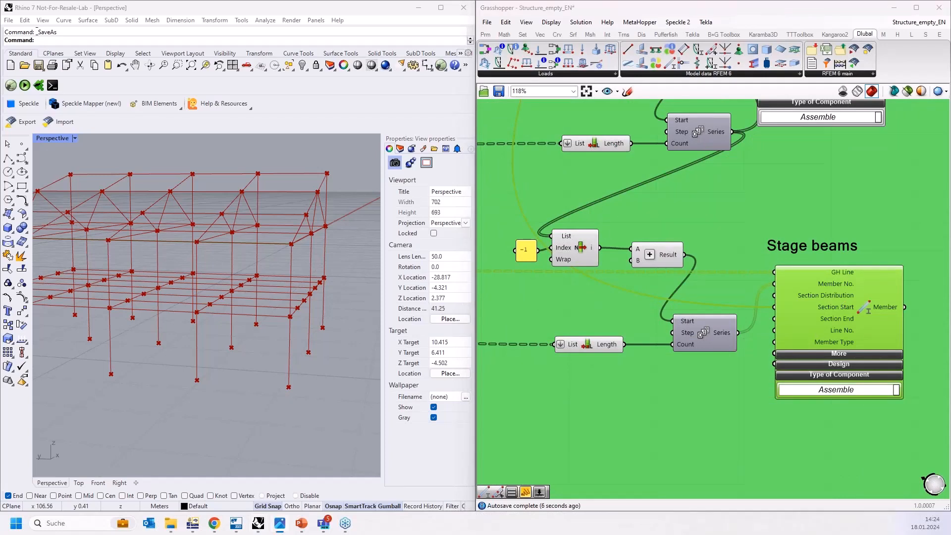
scroll(804, 345, "down", 4)
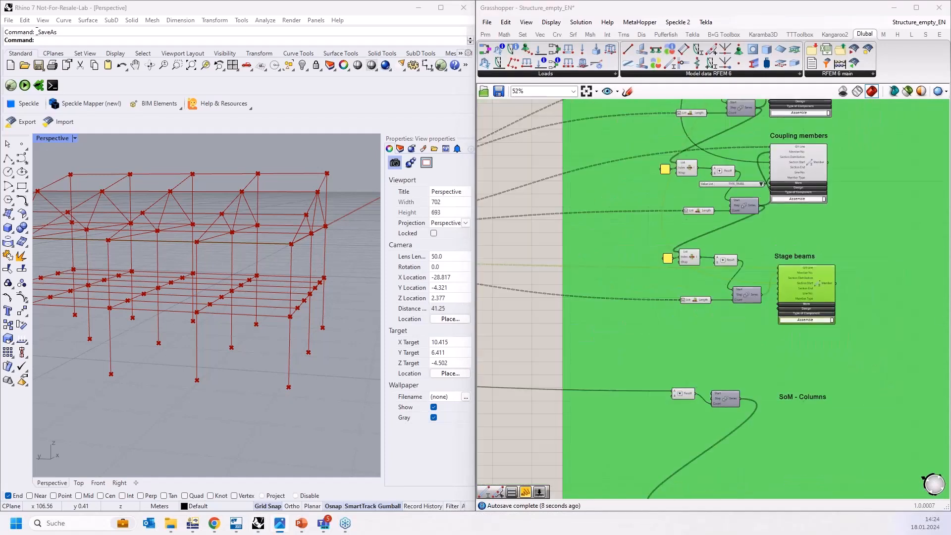
right_click_drag(752, 156, 759, 247)
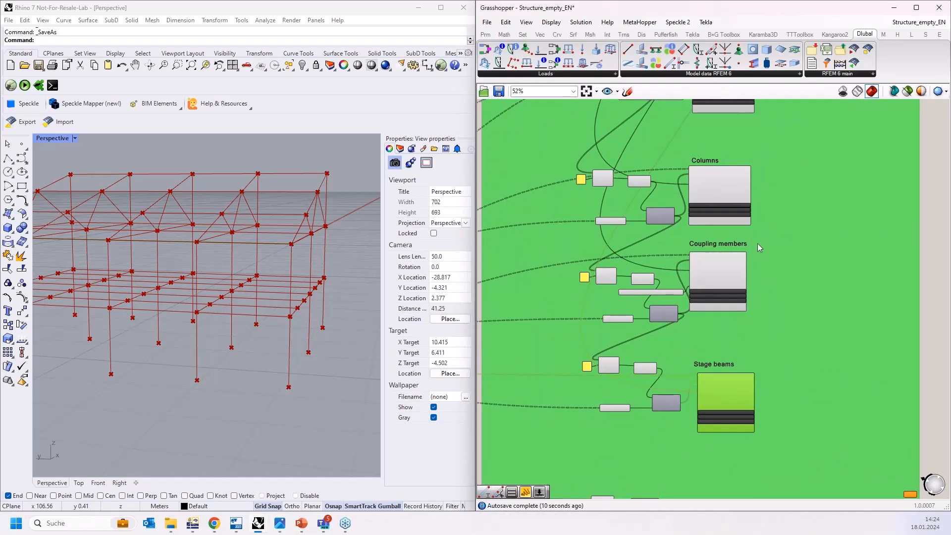
- Switch to Rhino and examine the whole hall wireframe in the Perspective viewport from several angles
scroll(257, 295, "down", 4)
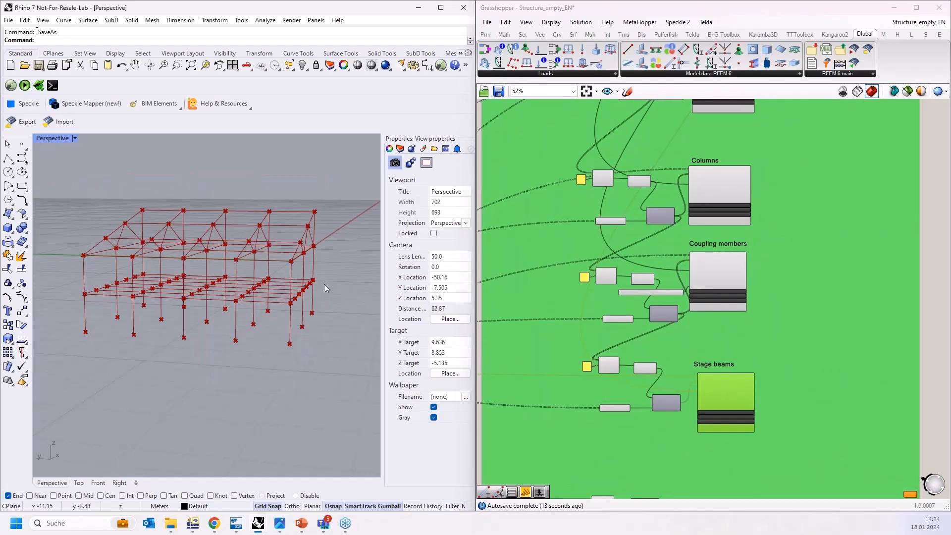
mouse_move(324, 284)
right_mouse_down()
mouse_move(333, 314)
mouse_move(343, 284)
right_mouse_up()
scroll(342, 284, "up", 4)
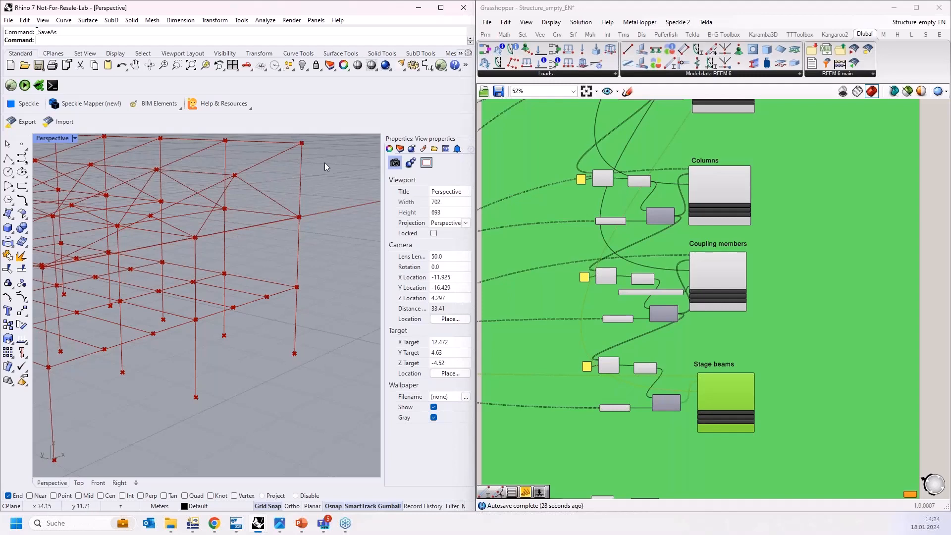
scroll(322, 310, "down", 4)
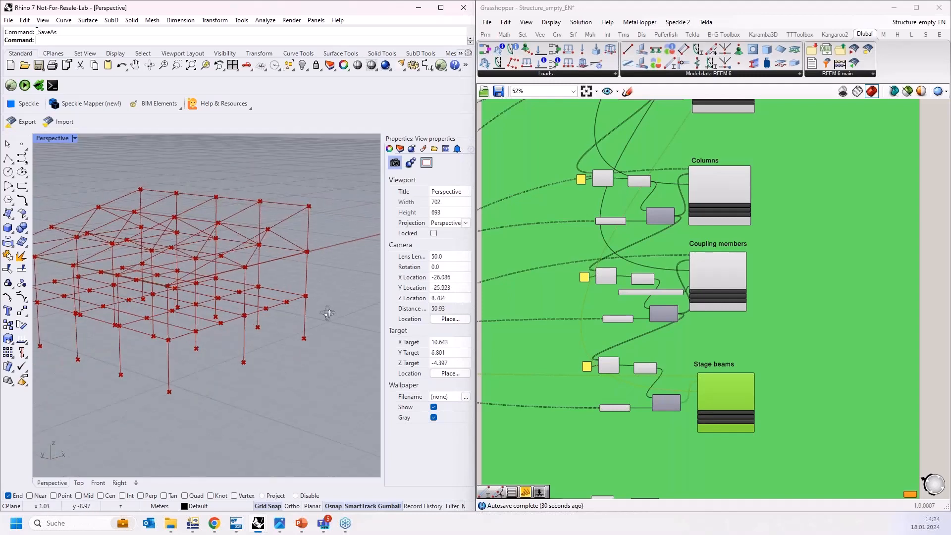
right_click_drag(328, 313, 330, 331)
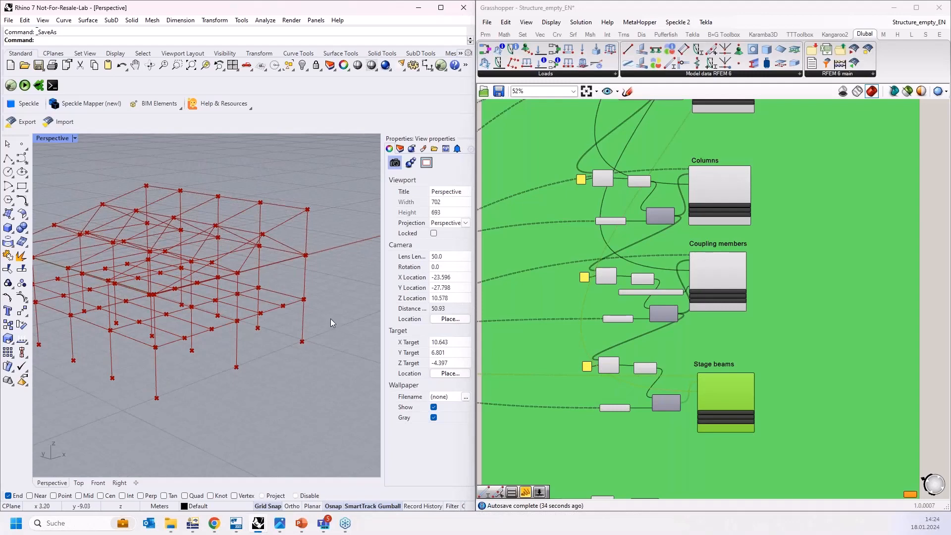
right_click_drag(322, 324, 307, 338)
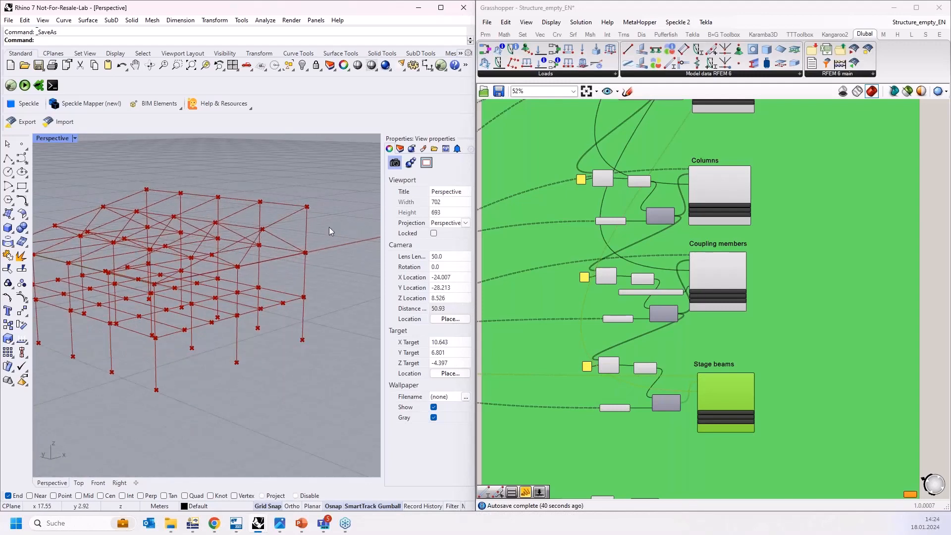
- Examine the columns and roof truss members at the end of the hall in the Rhino Perspective viewport
left_click_drag(299, 195, 327, 367)
left_click_drag(293, 195, 324, 354)
right_click_drag(323, 355, 295, 265)
scroll(276, 209, "up", 6)
right_click_drag(276, 209, 279, 205)
left_click_drag(272, 189, 340, 228)
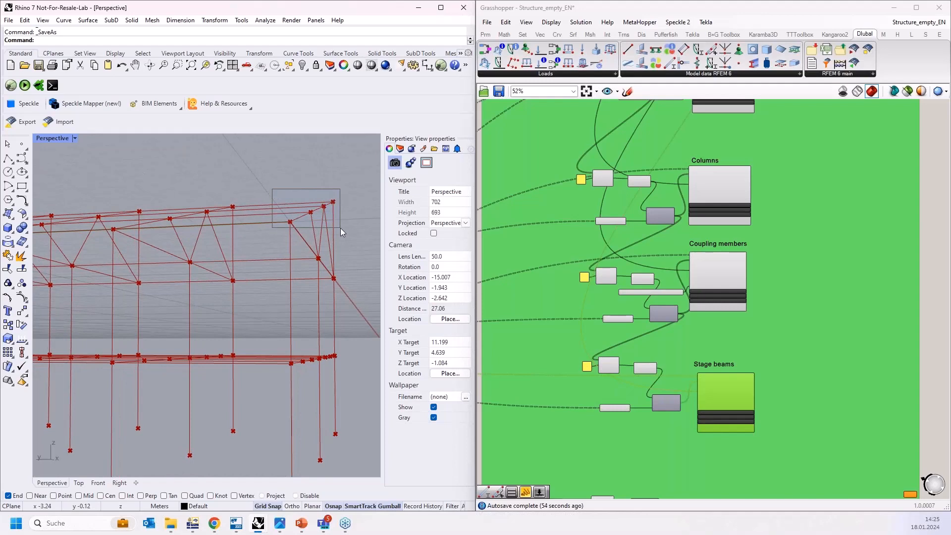
right_click_drag(306, 215, 317, 268)
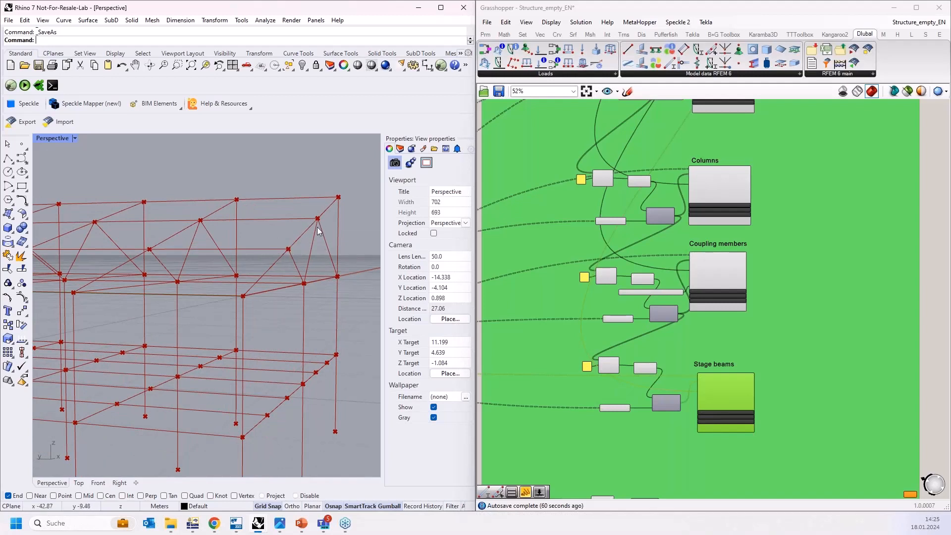
right_click_drag(310, 237, 303, 218)
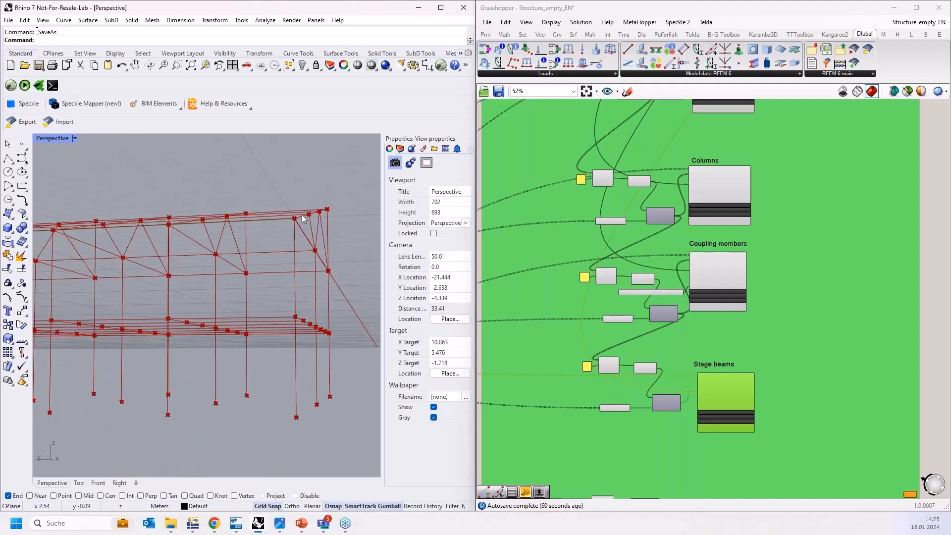
right_click_drag(332, 186, 291, 271)
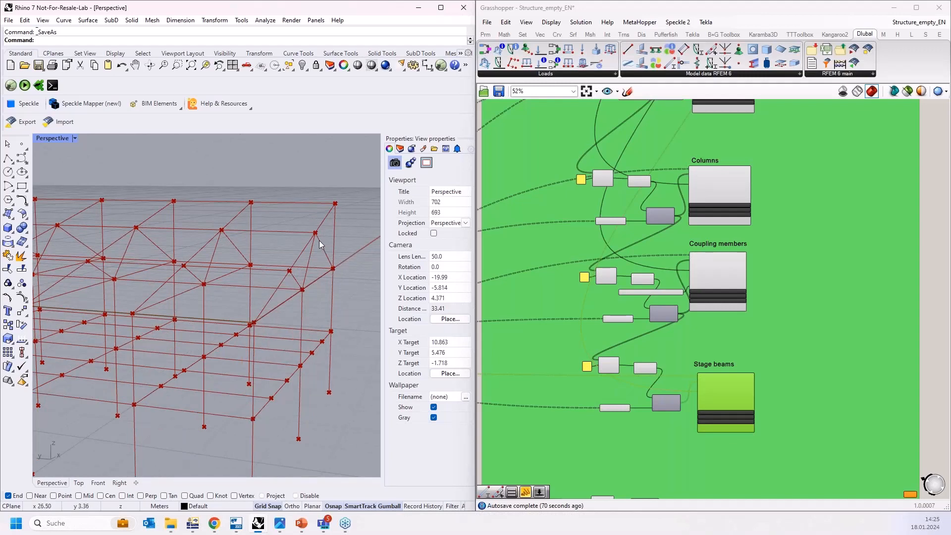
- Examine the whole frame model and the SoM - Columns and SoM - Truss UG areas of the Grasshopper definition
scroll(319, 239, "down", 2)
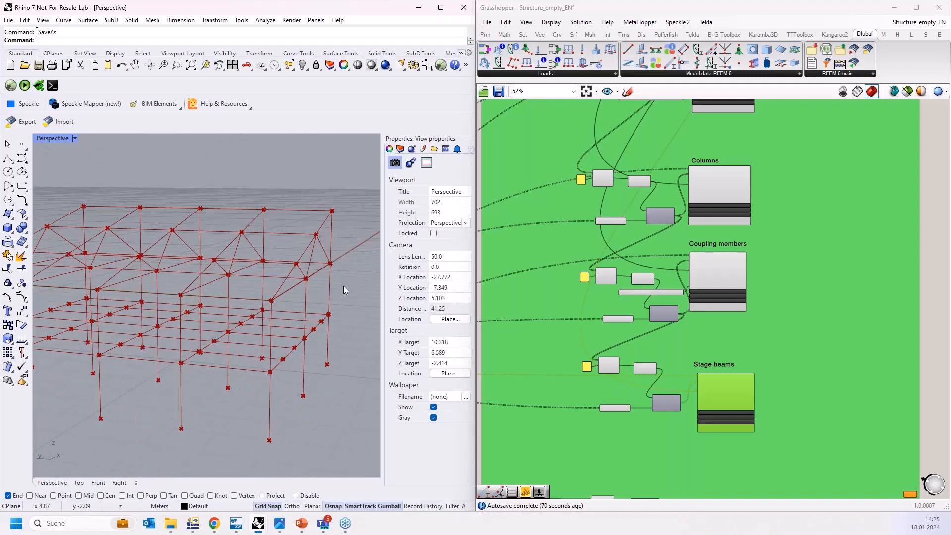
right_click_drag(343, 286, 331, 282)
scroll(331, 282, "down", 2)
scroll(684, 213, "down", 3)
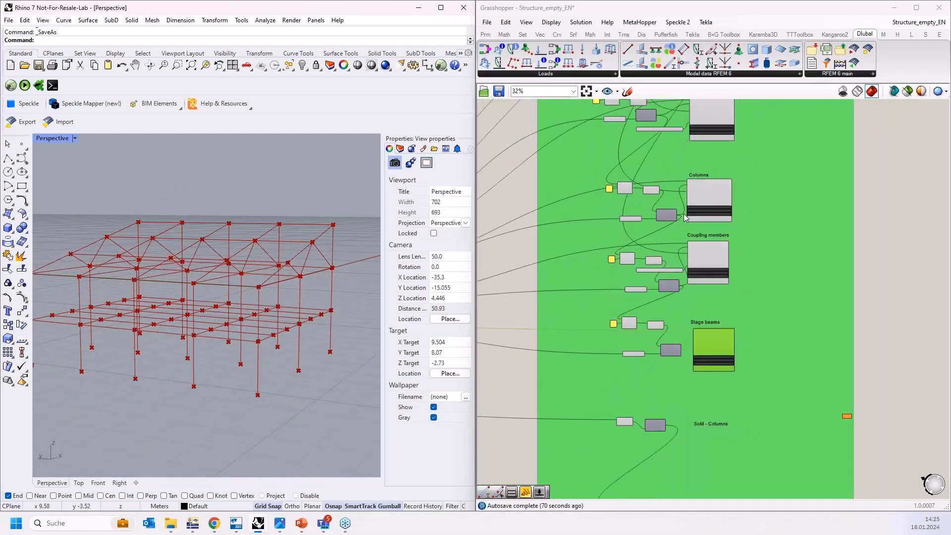
scroll(682, 370, "up", 7)
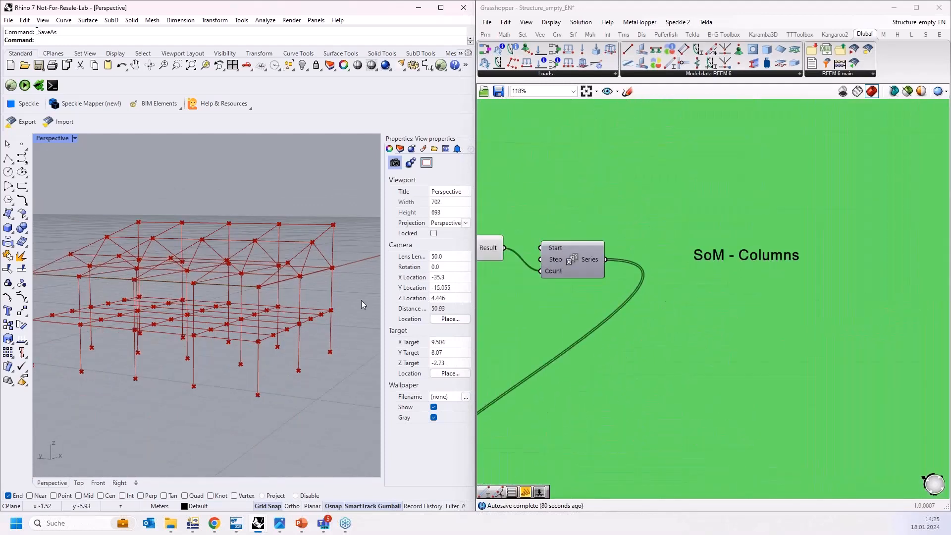
scroll(703, 297, "down", 4)
scroll(662, 374, "up", 3)
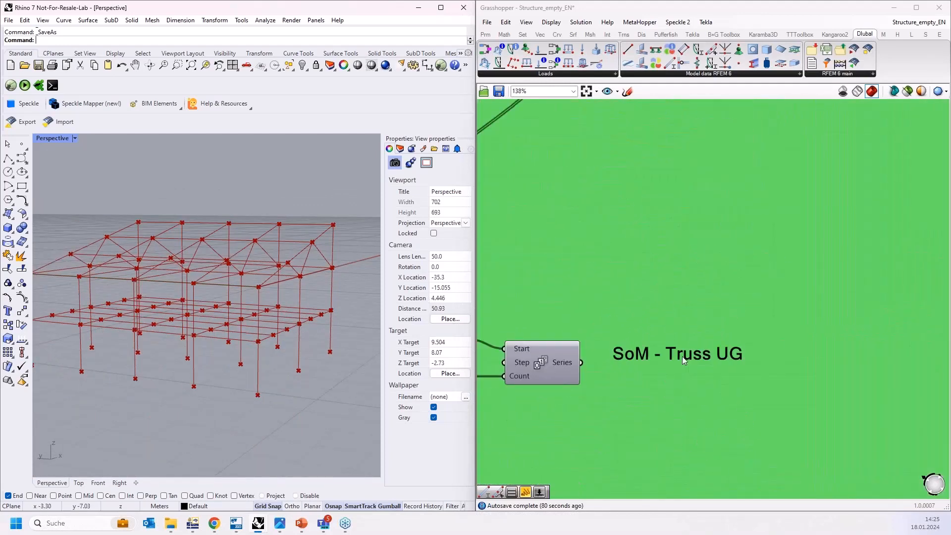
scroll(693, 411, "down", 1)
scroll(696, 420, "down", 2)
scroll(644, 252, "up", 4)
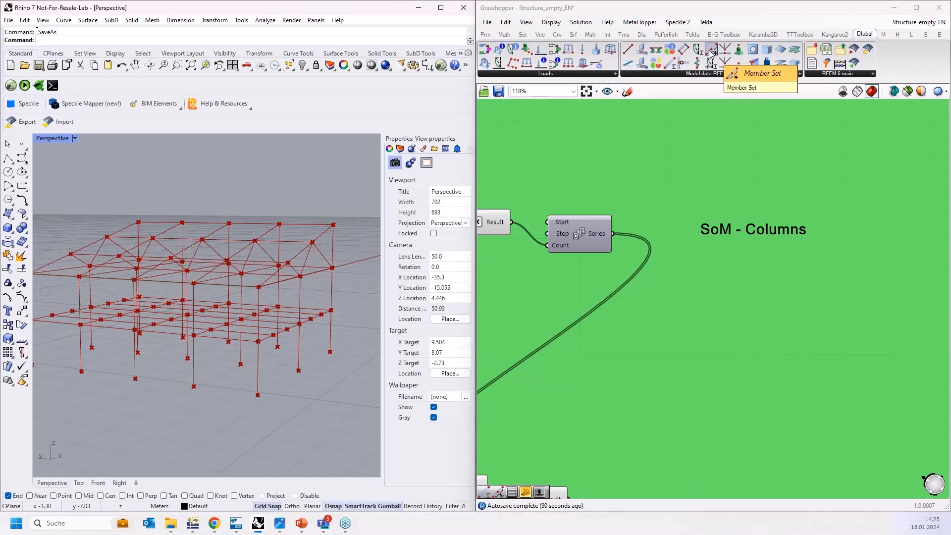
- Place a Member Set component below the SoM - Columns label and inspect its inputs
left_click_drag(711, 50, 763, 270)
scroll(757, 317, "down", 3)
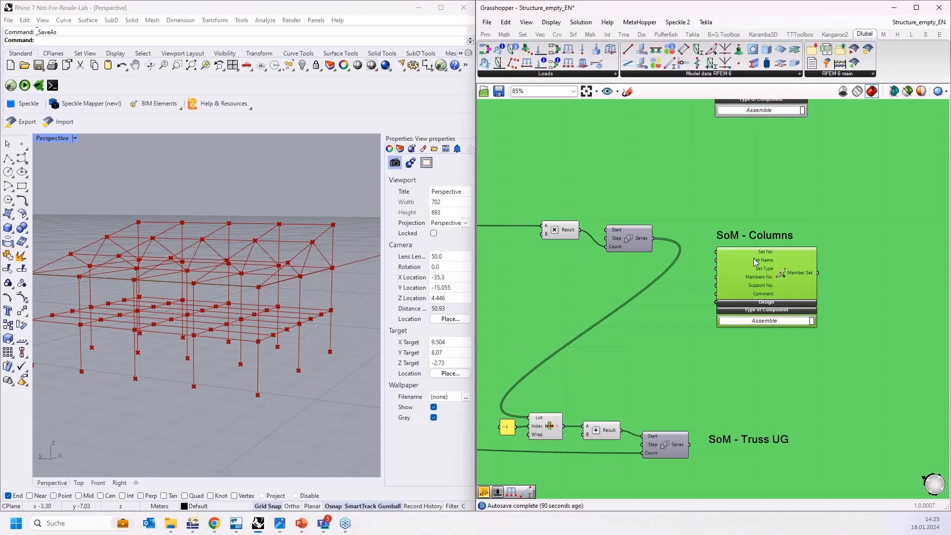
scroll(718, 260, "up", 2)
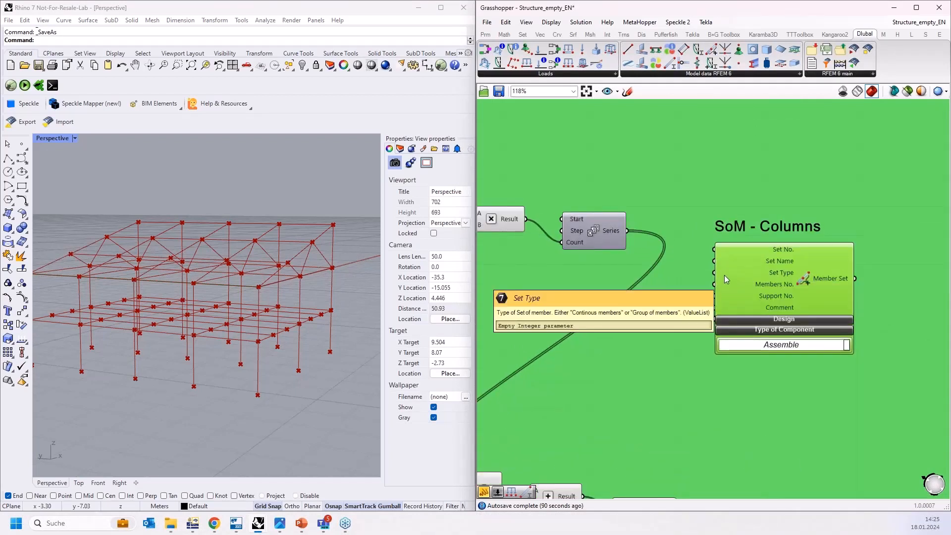
mouse_move(763, 286)
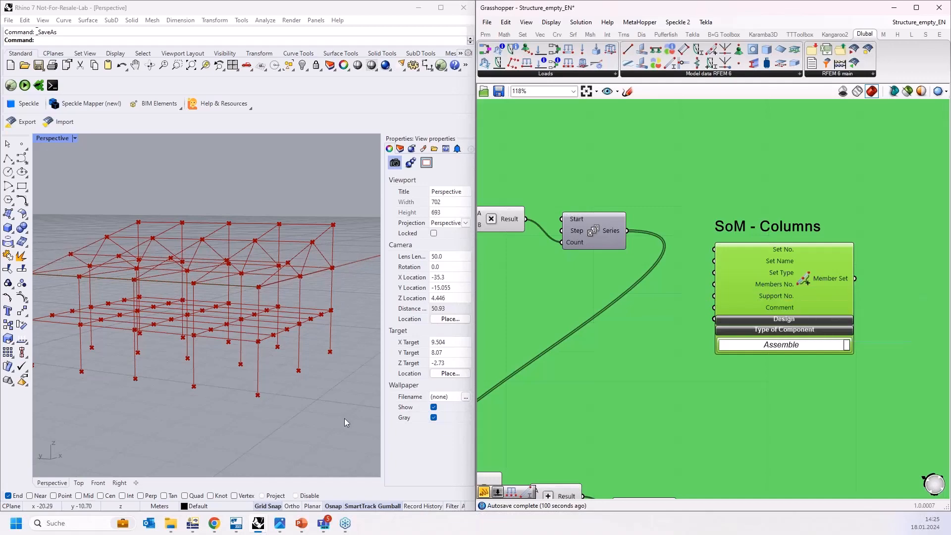
- Switch to RFEM and review the fields for creating a new member set, without creating one
left_click(189, 526)
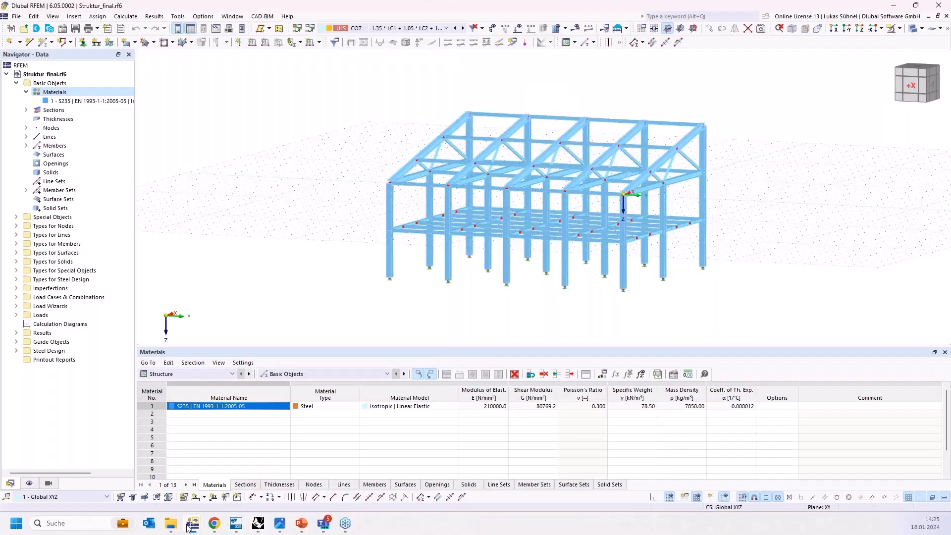
right_click(55, 191)
left_click(78, 208)
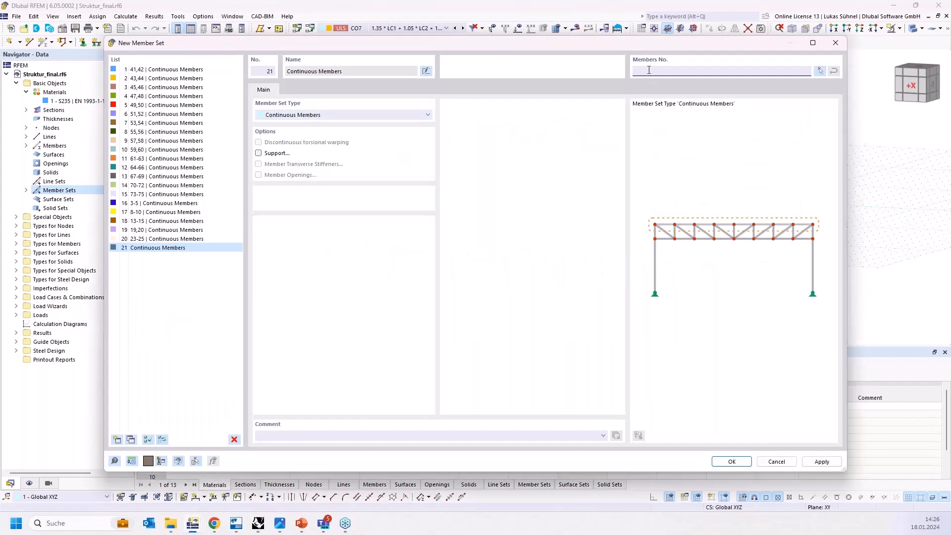
left_click(777, 462)
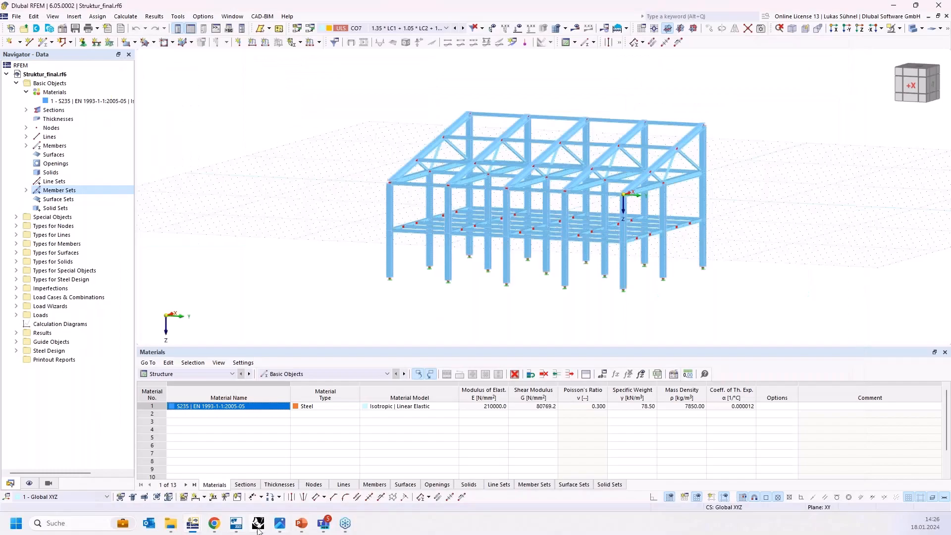
- Return to Grasshopper and relocate the Member Set component to the free space beside the Columns member component
left_click(257, 527)
scroll(637, 390, "down", 4)
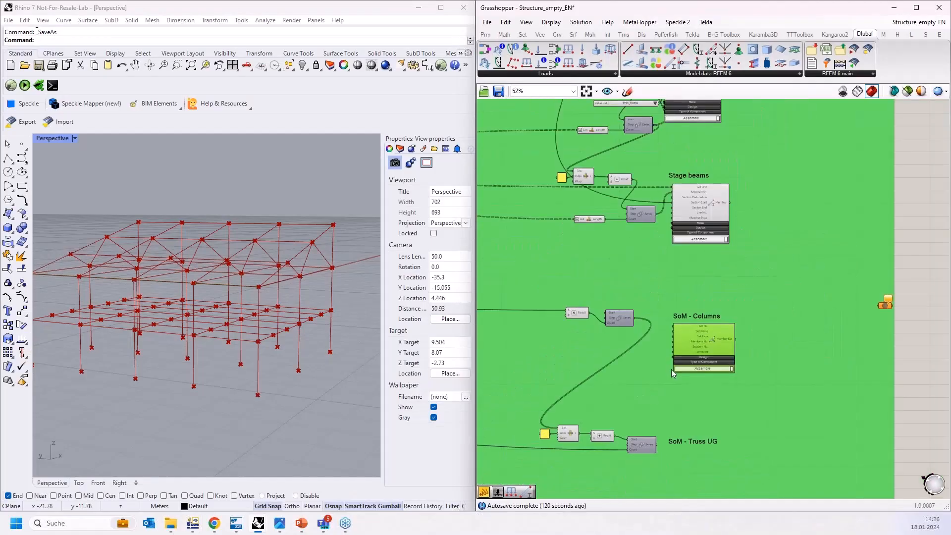
scroll(634, 396, "down", 5)
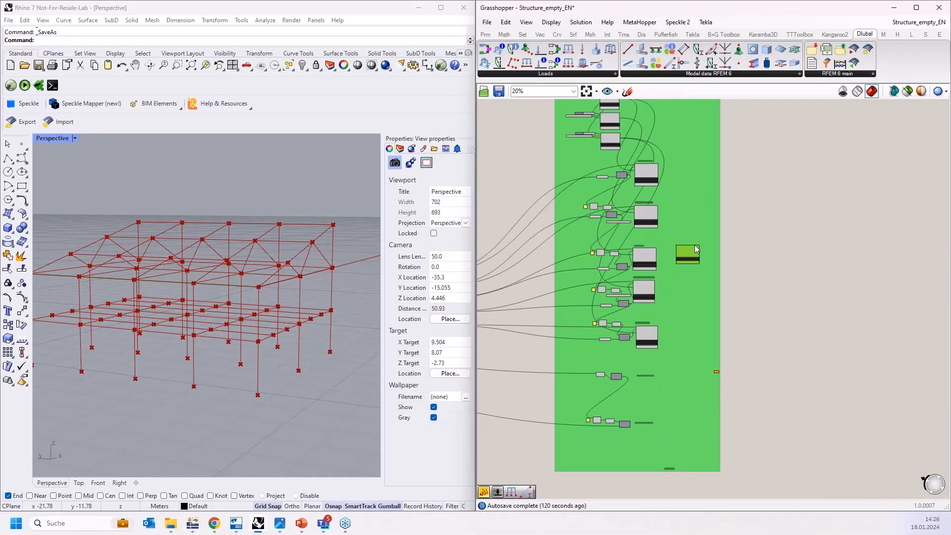
scroll(696, 249, "up", 5)
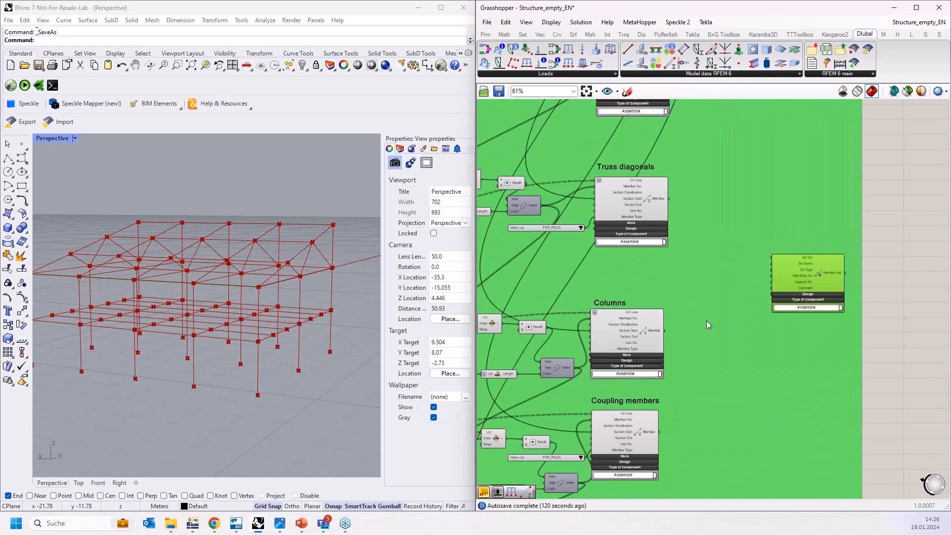
right_click_drag(707, 321, 712, 217)
right_click_drag(690, 291, 728, 262)
right_click_drag(736, 349, 738, 225)
left_click_drag(849, 172, 801, 329)
right_click_drag(755, 339, 761, 248)
right_click_drag(739, 210, 741, 314)
left_click_drag(813, 334, 800, 252)
scroll(733, 205, "up", 5)
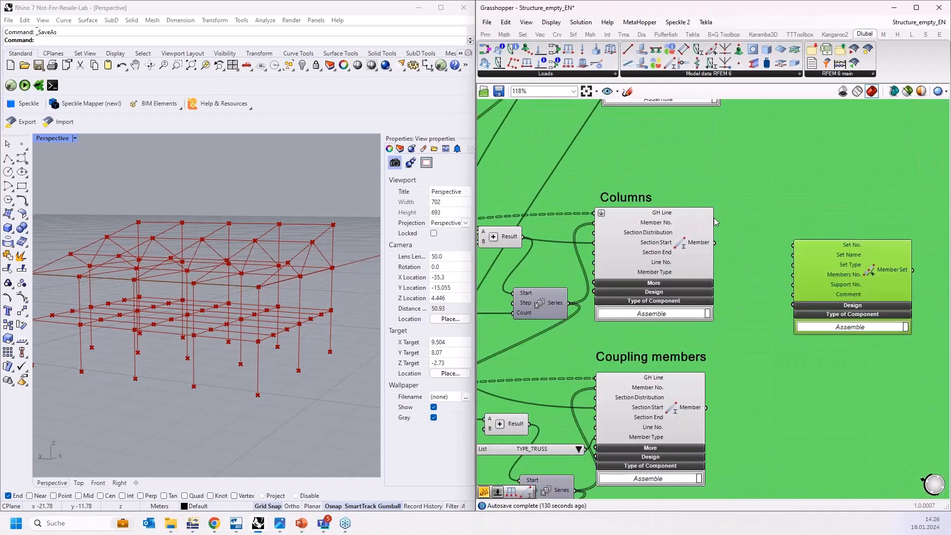
- Inspect the Columns component's Member output and shift the Member Set component up beside the Truss diagonals
mouse_move(691, 254)
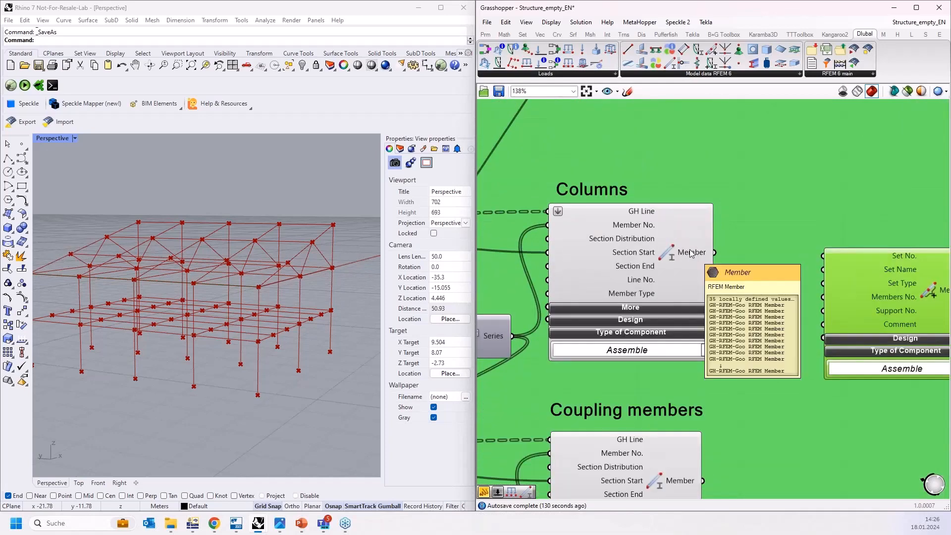
scroll(614, 236, "down", 3)
left_click_drag(795, 269, 848, 125)
right_click_drag(826, 224, 784, 288)
left_click_drag(801, 195, 809, 158)
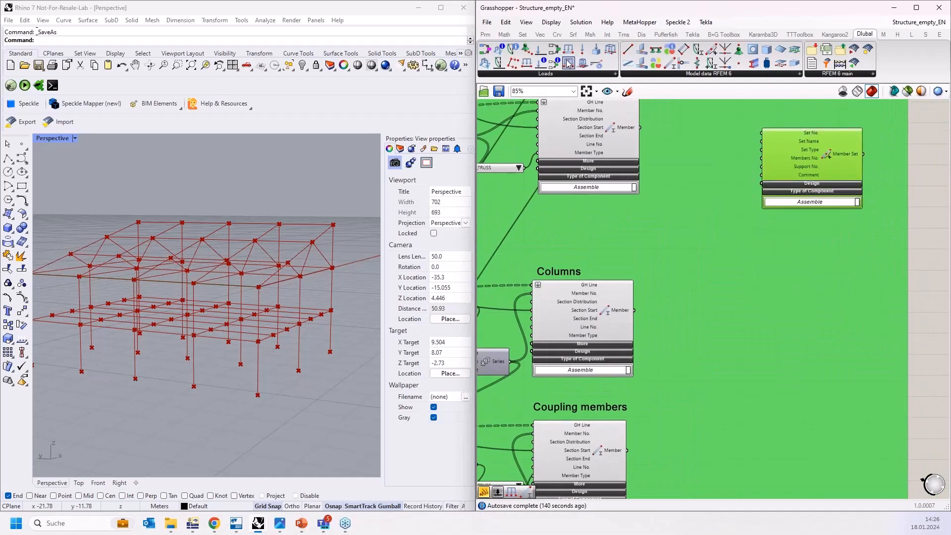
- Add a Member component set to Extract beside Columns and feed it the Columns component's Member output
left_click_drag(669, 66, 762, 317)
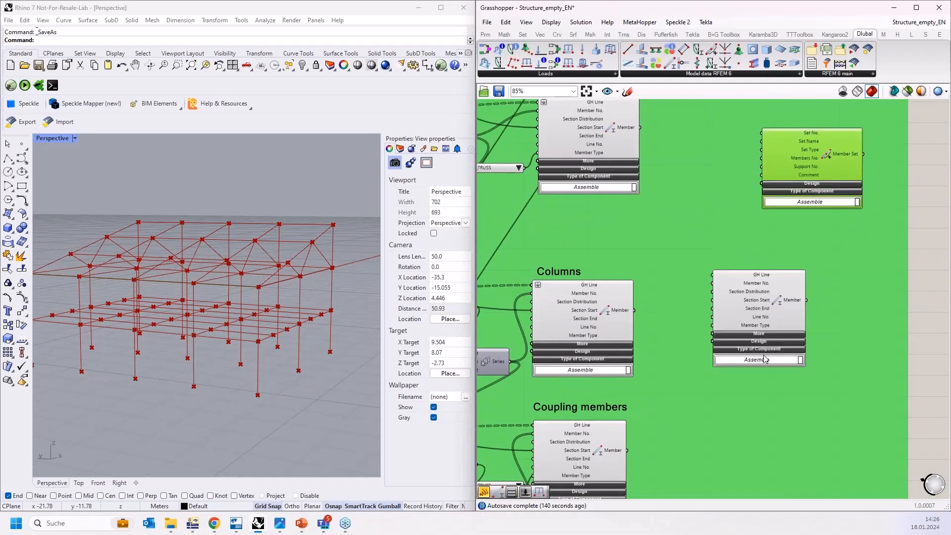
left_click(765, 359)
left_click(765, 370)
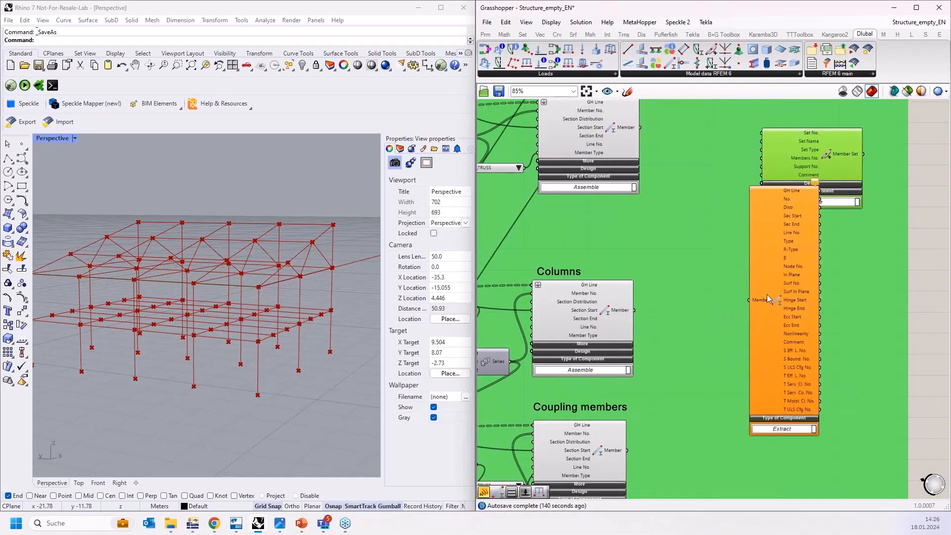
left_click_drag(767, 298, 722, 341)
left_click_drag(634, 310, 703, 340)
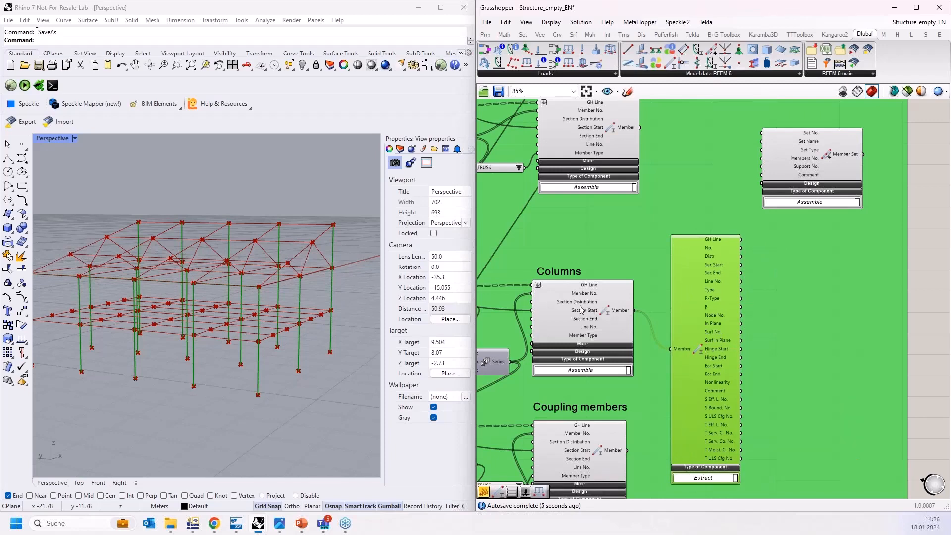
- Add a panel beside the Extract component and connect it to the No. output
left_click(486, 34)
left_click_drag(652, 63, 762, 304)
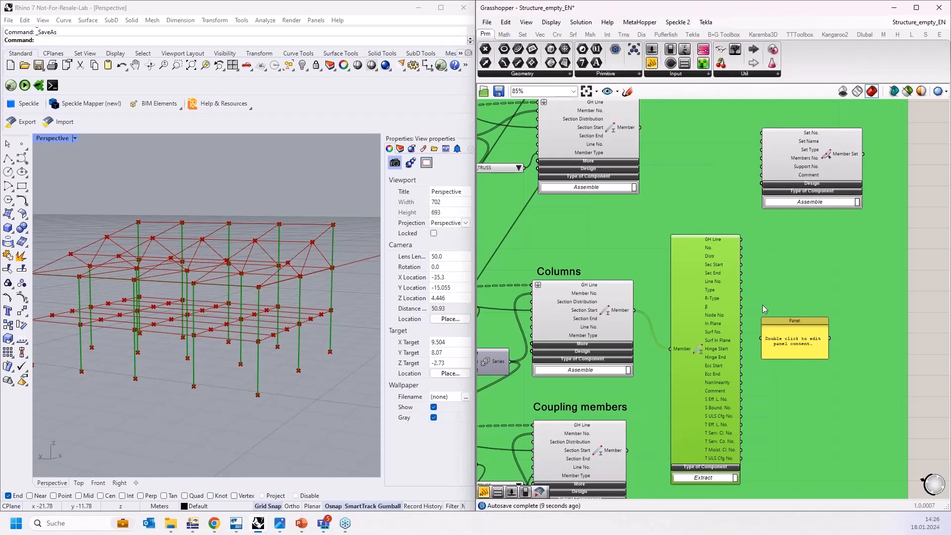
scroll(762, 317, "up", 1)
scroll(762, 329, "up", 1)
left_click_drag(777, 341, 779, 309)
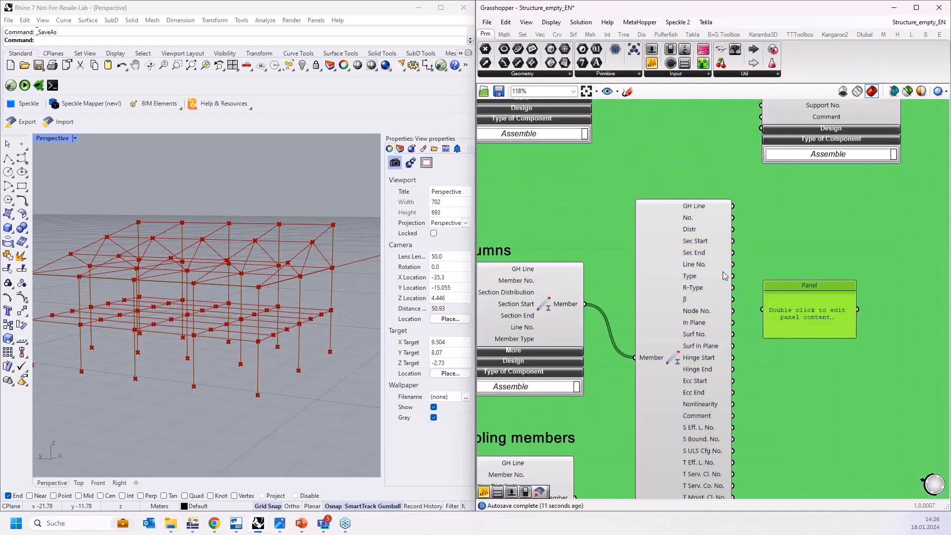
left_click_drag(732, 217, 762, 309)
- Enlarge the member number panel and reposition it beside the Extract component so the list is readable
left_click_drag(806, 337, 818, 460)
scroll(818, 272, "down", 1)
left_click_drag(814, 354, 828, 315)
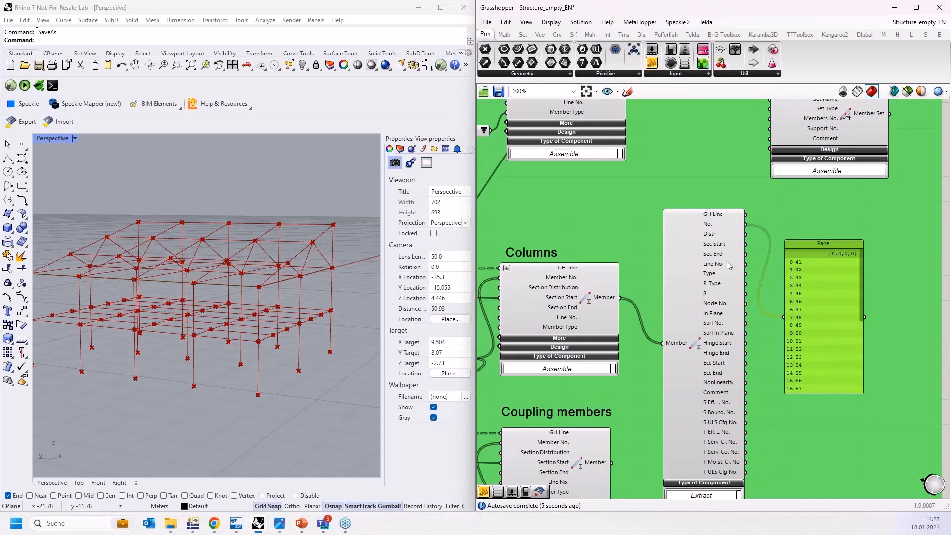
- Delete the member number panel and the Extract component
key("Delete")
scroll(763, 290, "down", 2)
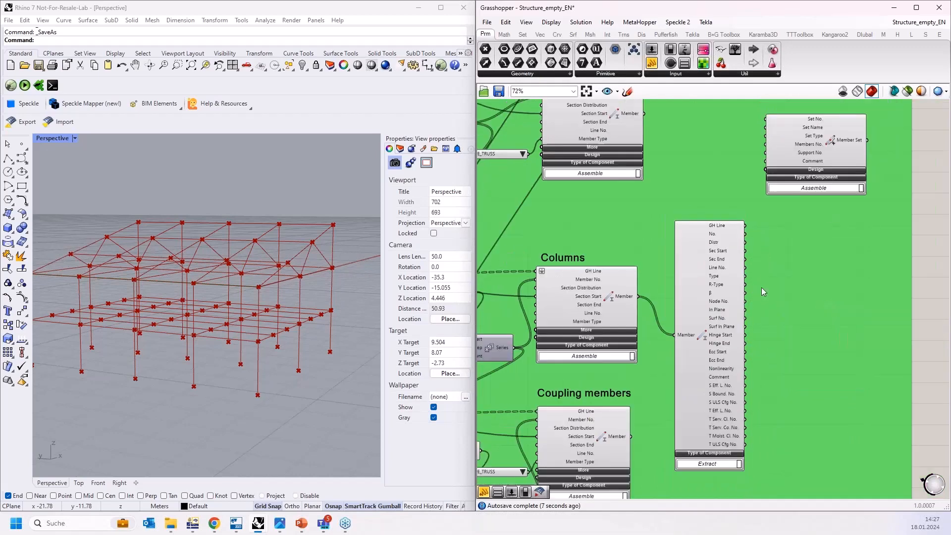
scroll(762, 291, "down", 1)
left_click_drag(725, 306, 814, 317)
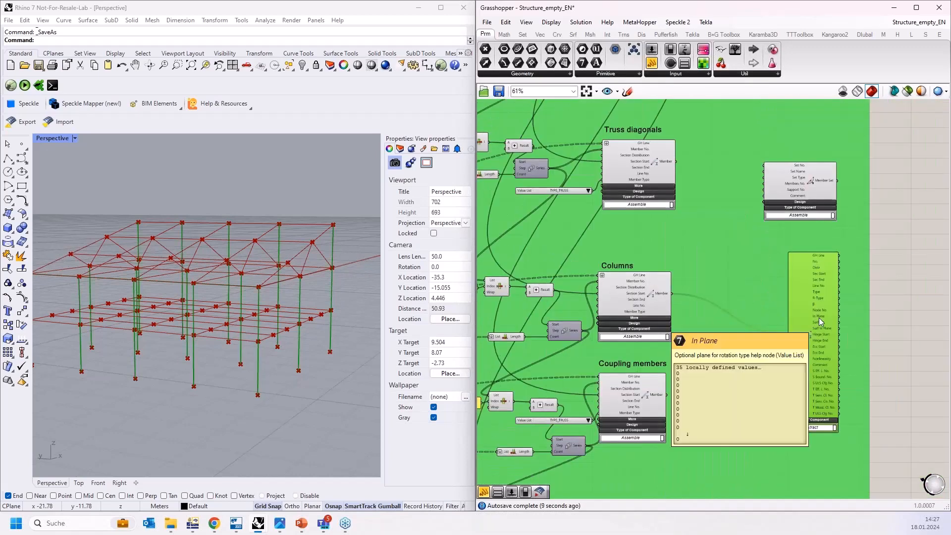
key("Delete")
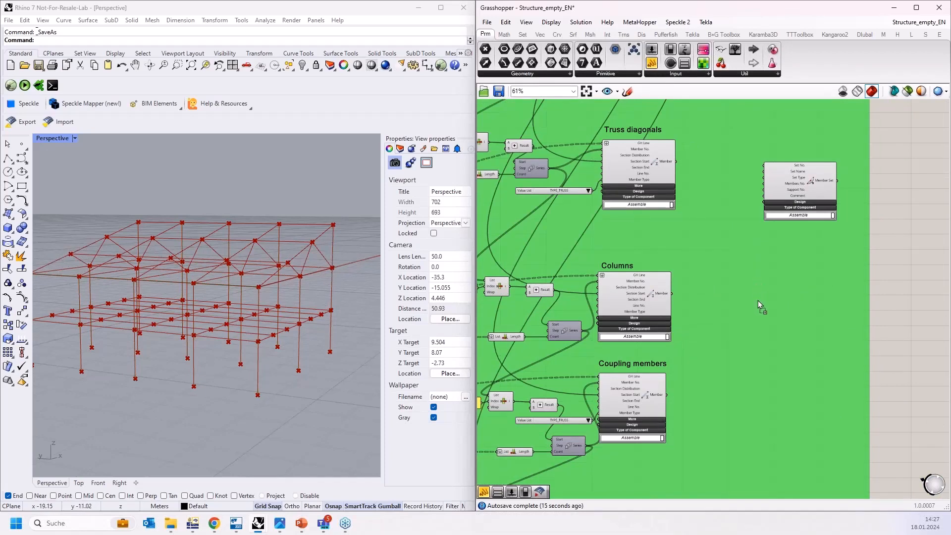
- Show the Columns component's Member output in an enlarged panel and set the panel beside the component
left_click_drag(672, 293, 745, 453)
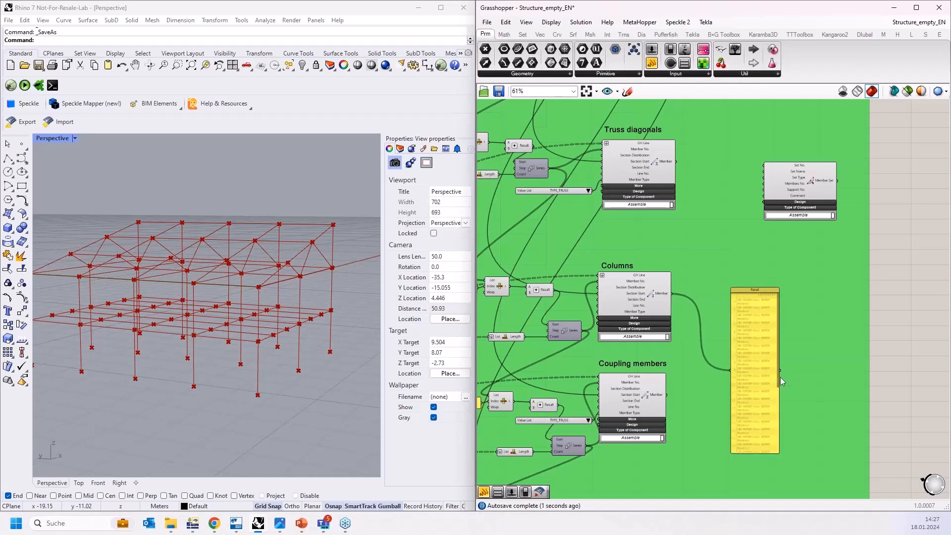
scroll(765, 340, "up", 5)
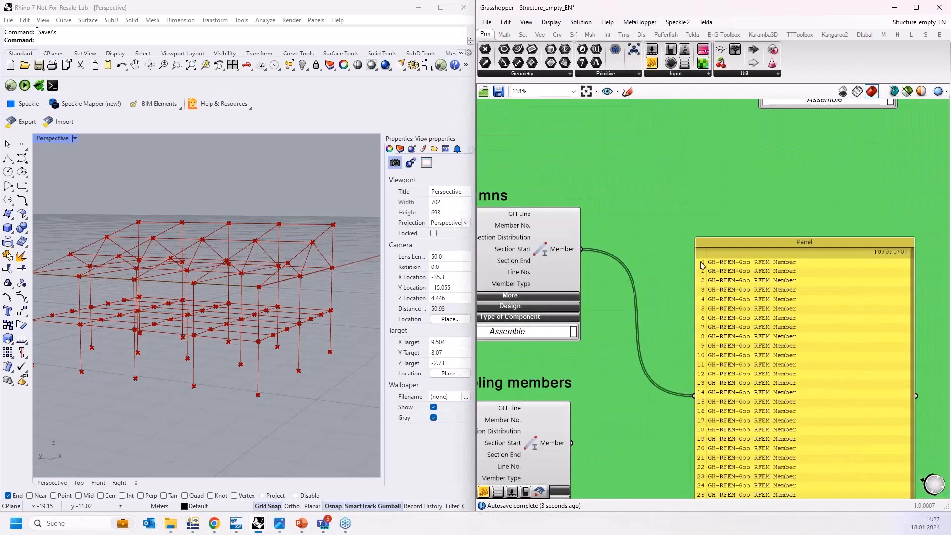
scroll(726, 281, "down", 1)
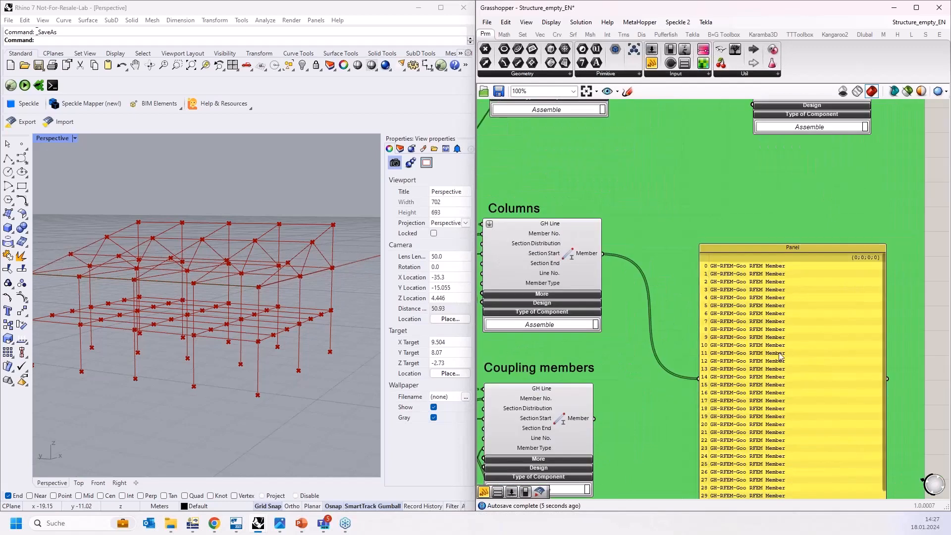
left_click_drag(778, 355, 691, 307)
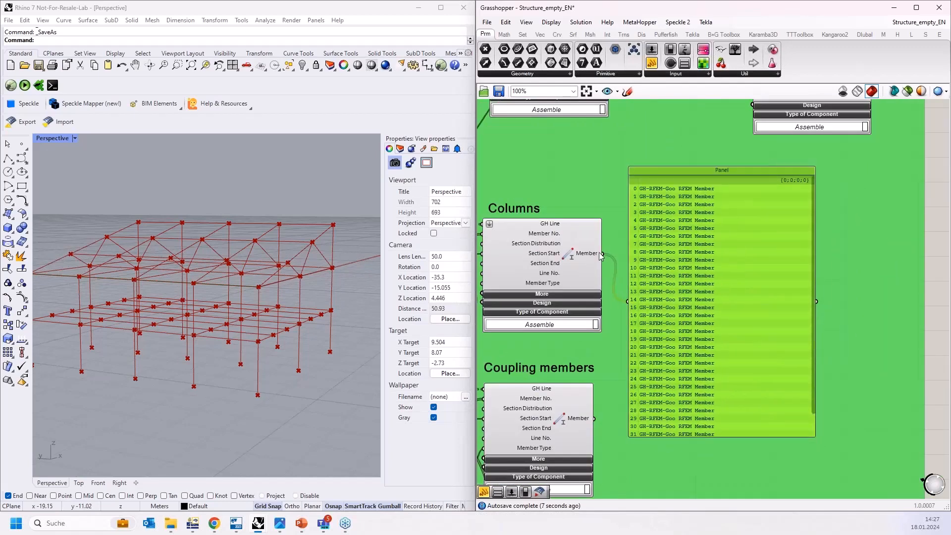
- Try a wire from the Columns Member output toward the Member Set component, and remove the member list panel
right_click_drag(588, 184, 614, 315)
left_click_drag(629, 386, 676, 276)
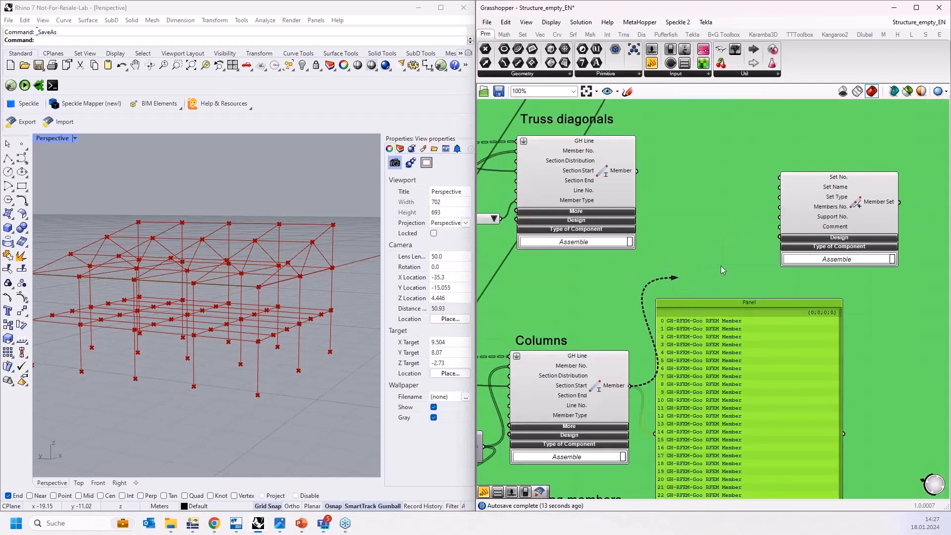
left_click_drag(723, 326, 723, 154)
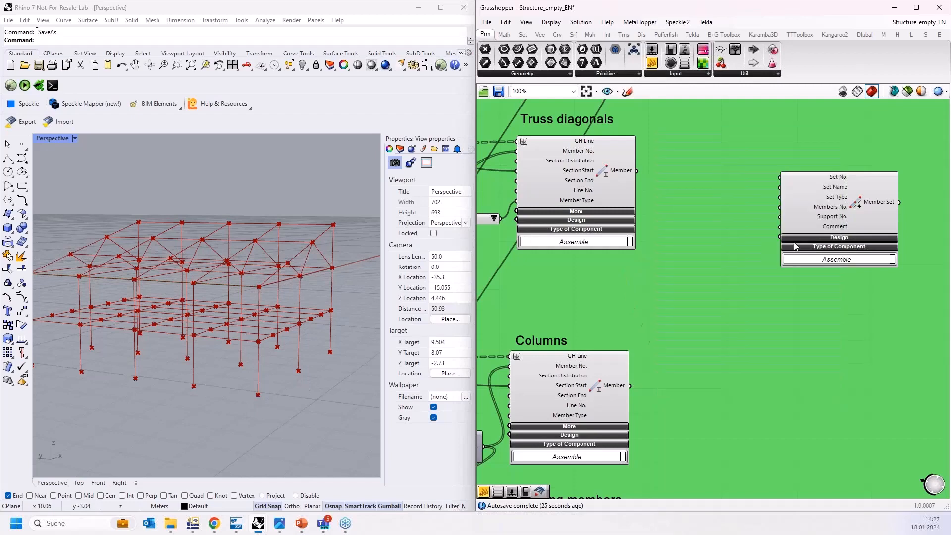
- Wire the Columns curve parameter of the input group into a new panel, enlarged enough to list its branches
scroll(817, 229, "down", 5)
right_click_drag(544, 279, 652, 253)
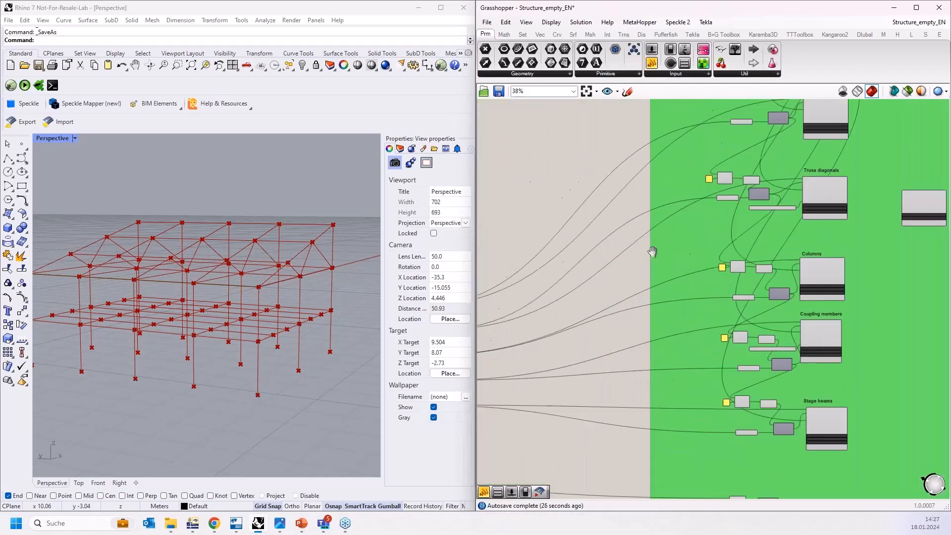
right_click_drag(594, 319, 746, 279)
scroll(558, 299, "up", 4)
scroll(590, 342, "up", 3)
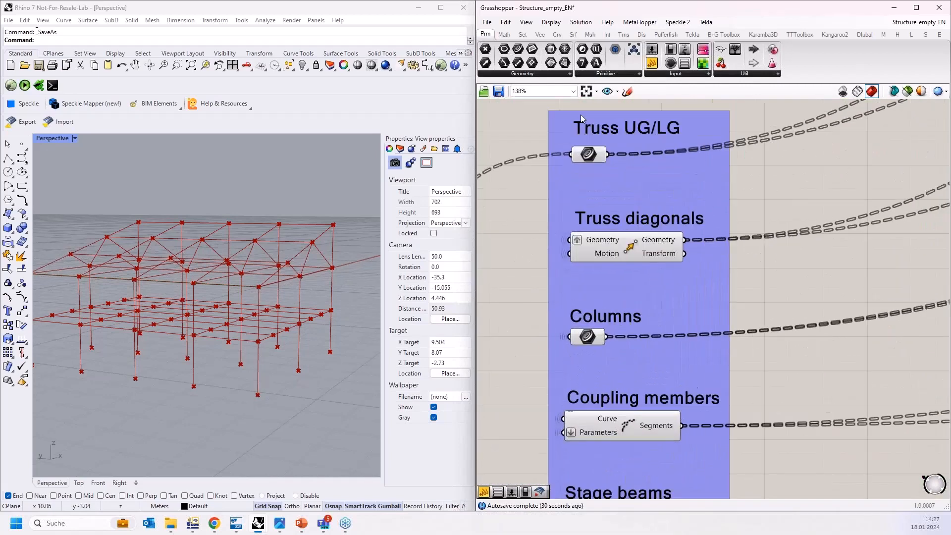
left_click(845, 337)
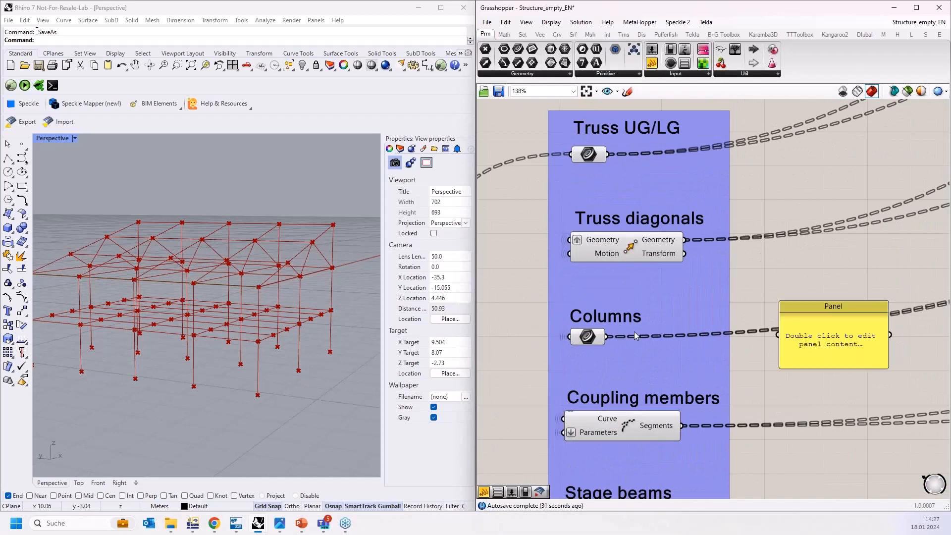
left_click_drag(606, 336, 763, 486)
scroll(749, 311, "down", 4)
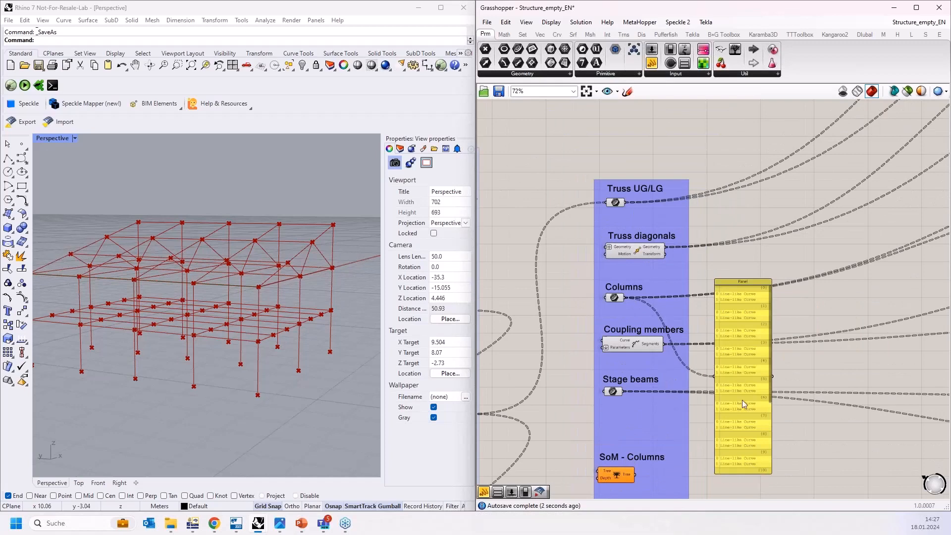
- Move the Columns curve list panel farther away from the input group
left_click(743, 376)
scroll(739, 309, "up", 3)
right_click_drag(746, 303, 740, 261)
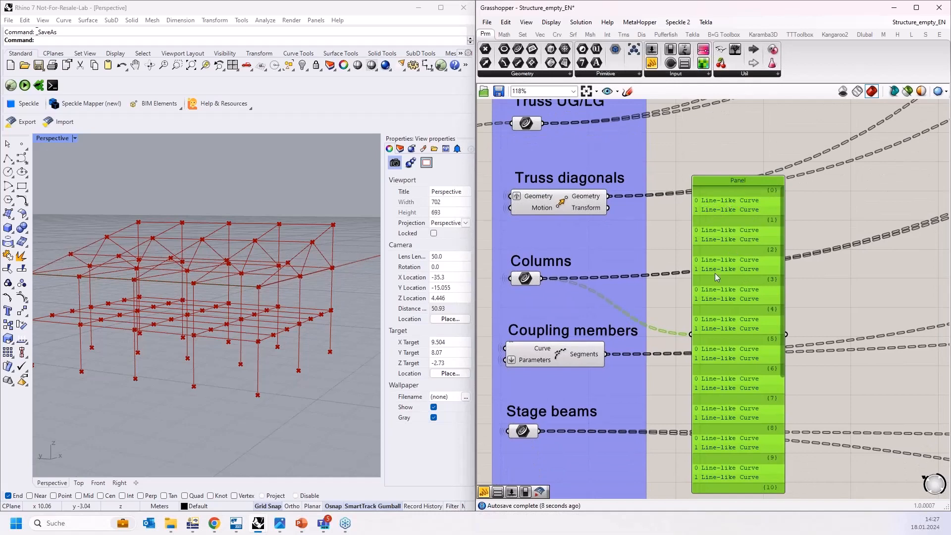
left_click_drag(716, 276, 845, 282)
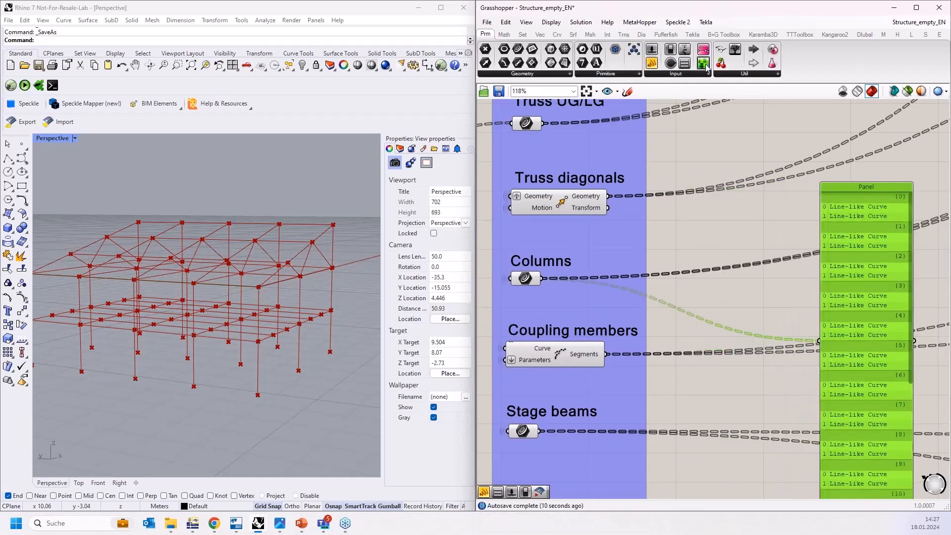
- Inspect the Columns data tree in a Param Viewer as list and diagram, and remove the viewer
left_click_drag(706, 68, 671, 257)
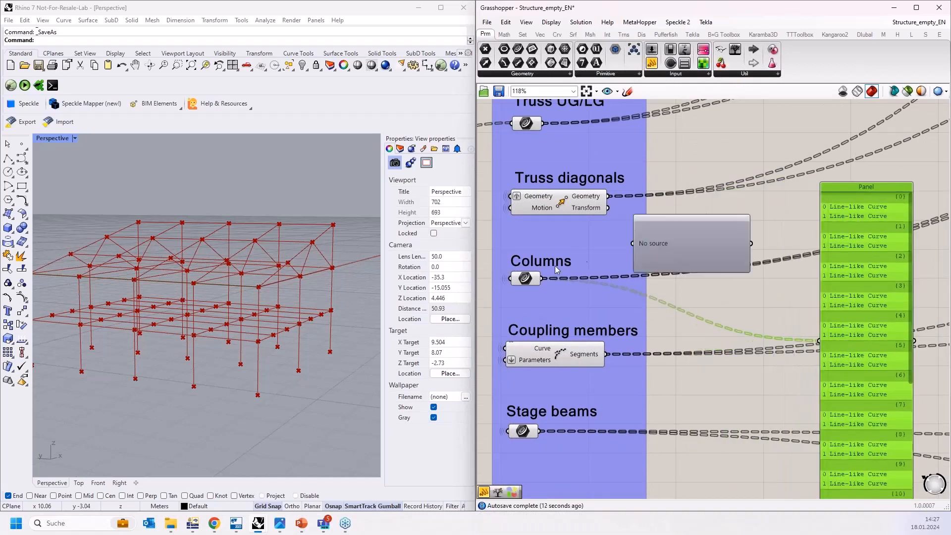
left_click_drag(545, 277, 633, 243)
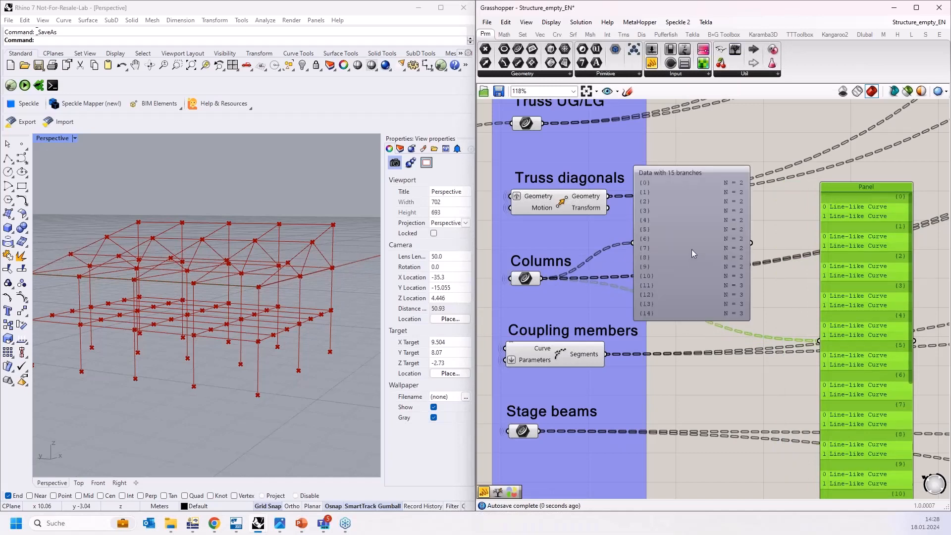
left_click(691, 252)
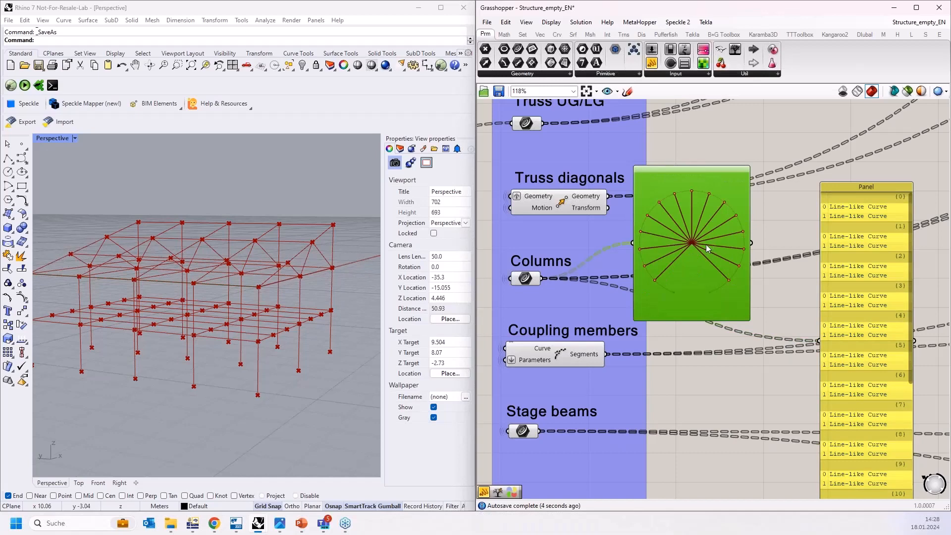
left_click_drag(693, 242, 691, 215)
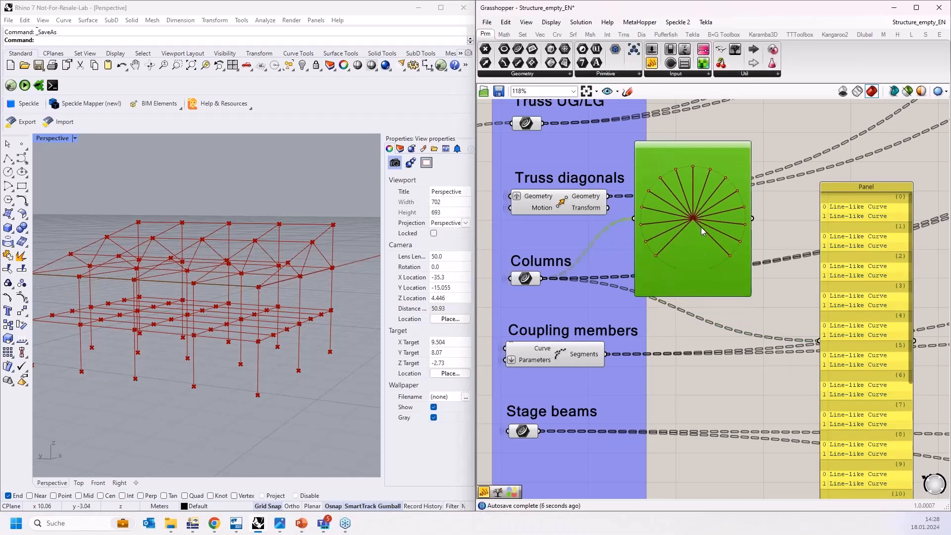
key("Delete")
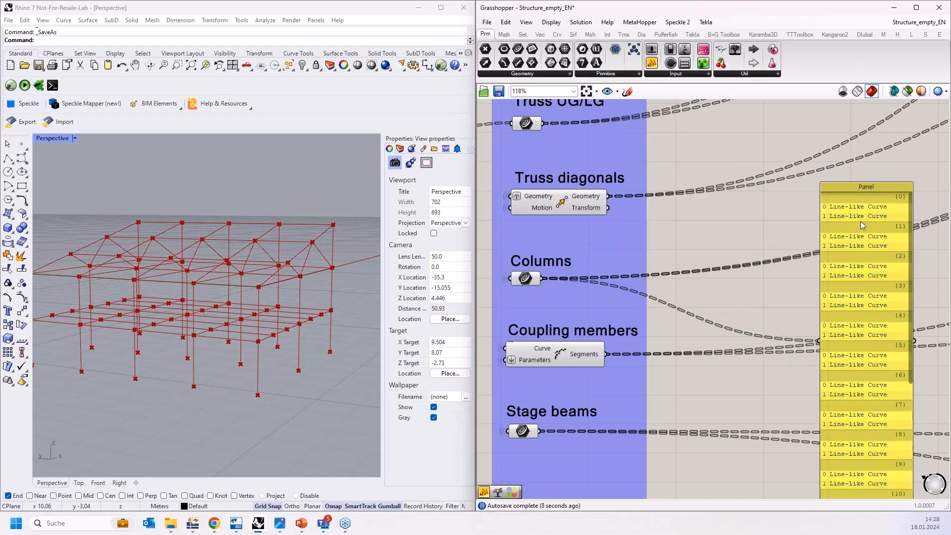
- Review the remaining branches of the Columns curve list and compare them with the column lines in the Rhino model
left_click_drag(910, 248, 907, 388)
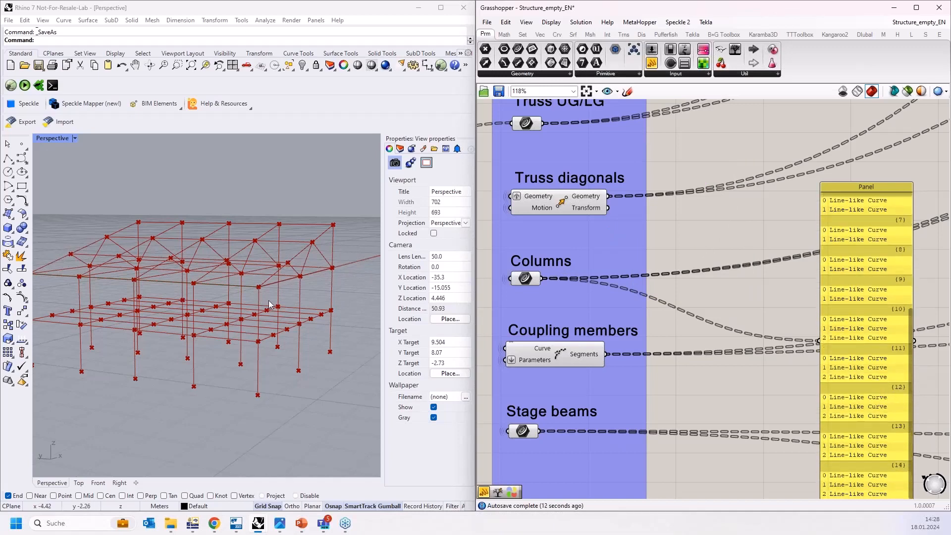
right_click_drag(265, 298, 322, 290)
left_click_drag(320, 209, 337, 384)
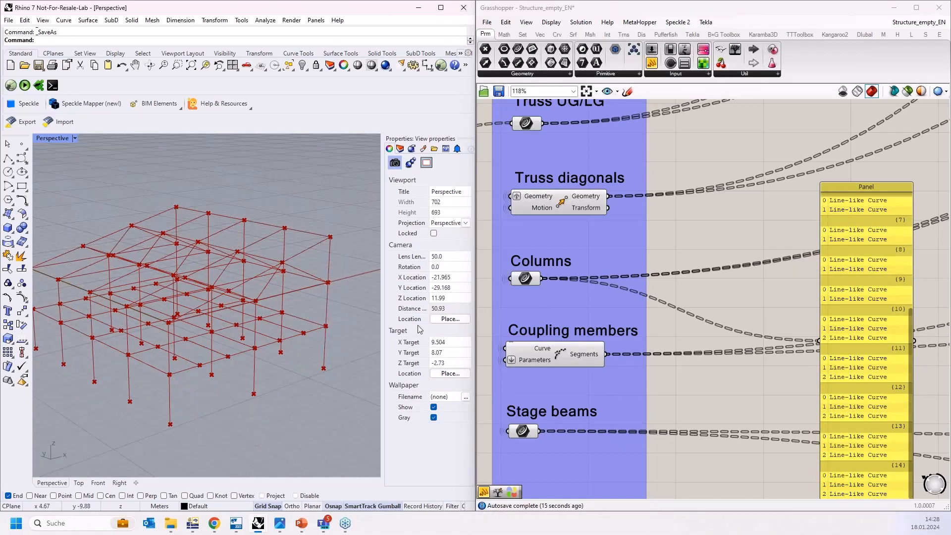
- Place the Columns curve list panel closer to the input group
left_click(868, 293)
scroll(681, 237, "down", 4)
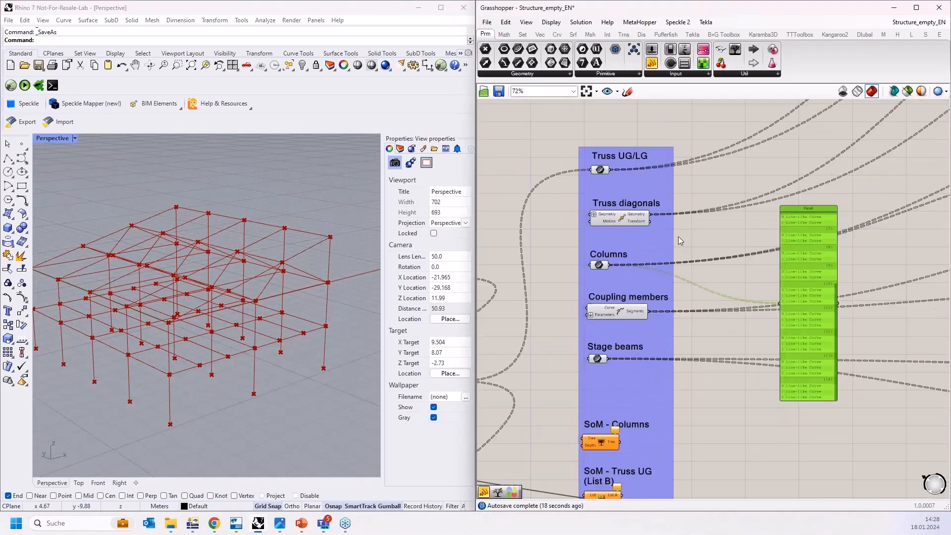
right_click_drag(646, 240, 544, 241)
scroll(660, 255, "up", 2)
left_click_drag(702, 265, 674, 249)
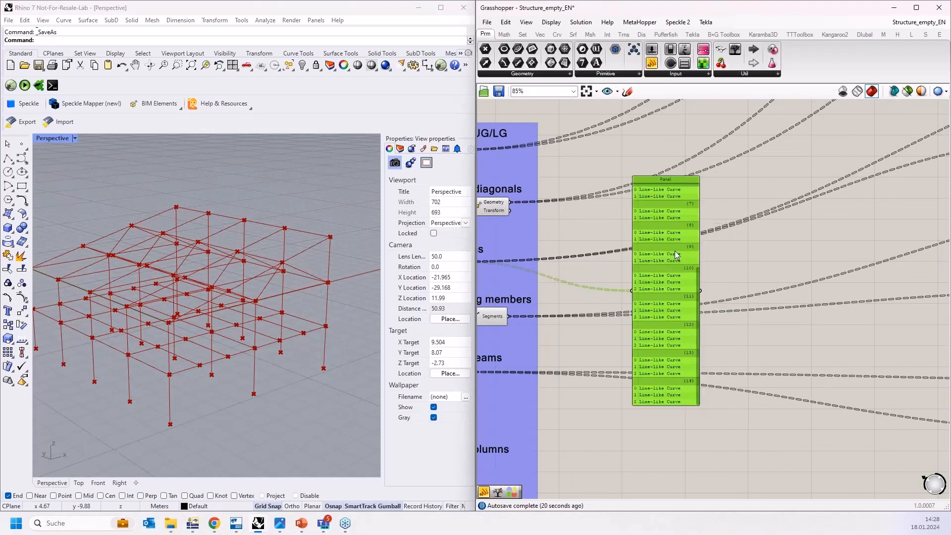
- Wire the Columns component's Member output into a new tall panel and set the panel close beside the component
scroll(554, 315, "down", 6)
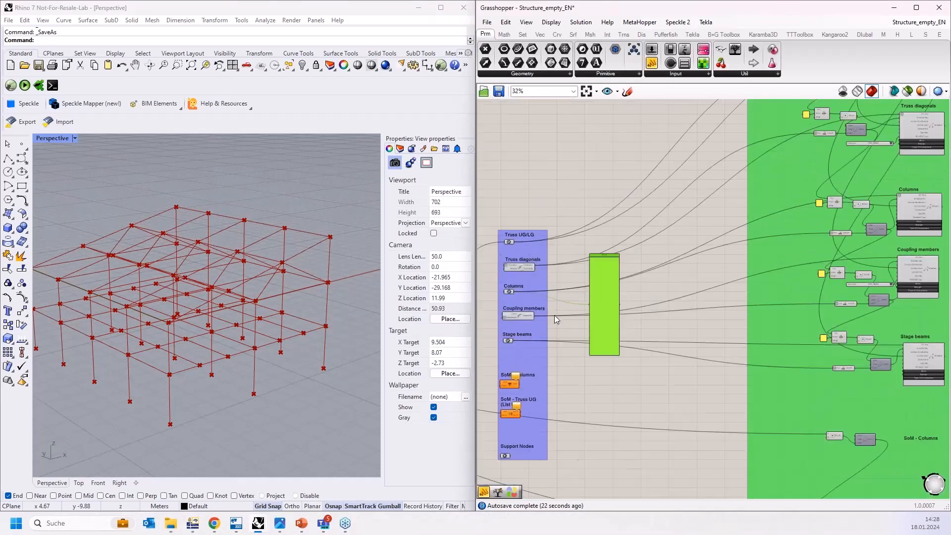
right_click_drag(895, 233, 767, 240)
scroll(767, 239, "up", 6)
scroll(772, 234, "down", 3)
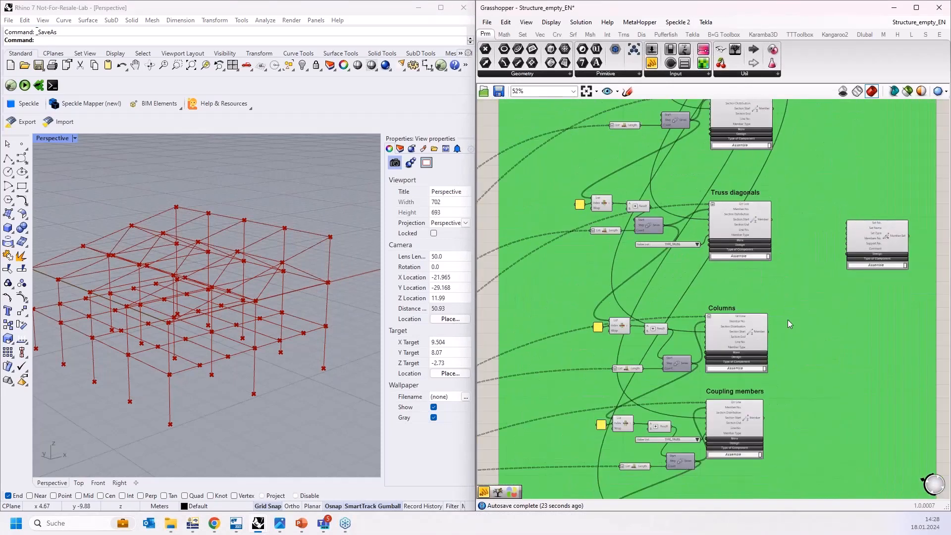
right_click_drag(675, 263, 680, 163)
left_click_drag(653, 67, 831, 259)
scroll(783, 262, "up", 3)
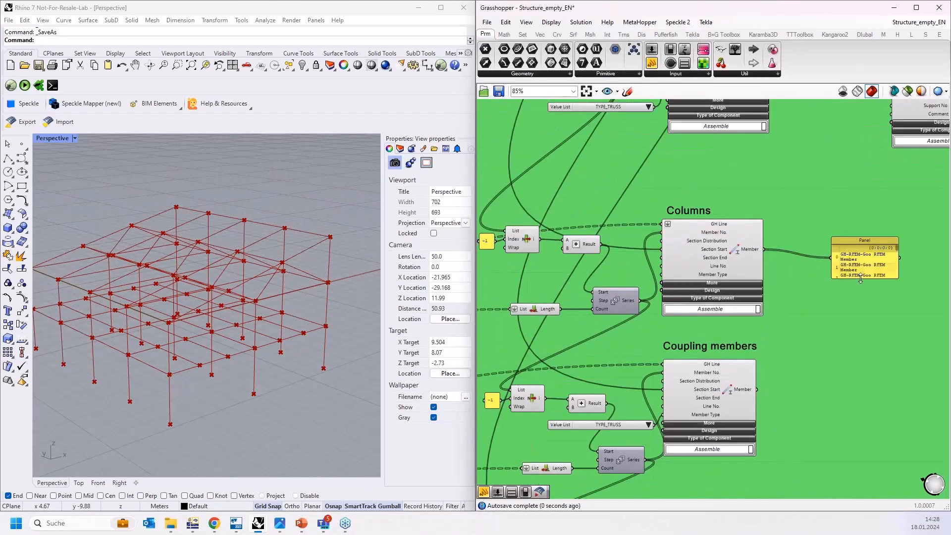
left_click_drag(898, 278, 898, 461)
scroll(852, 305, "down", 5)
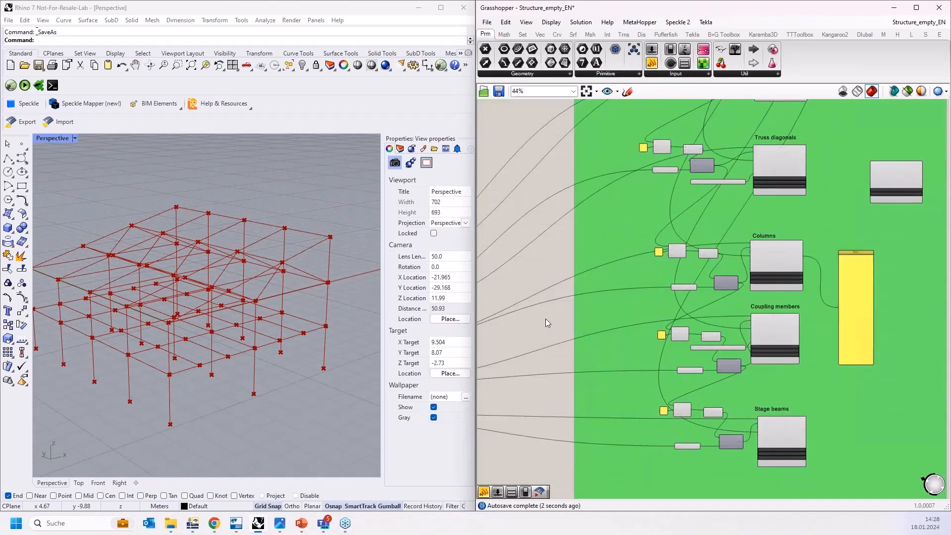
scroll(842, 282, "up", 7)
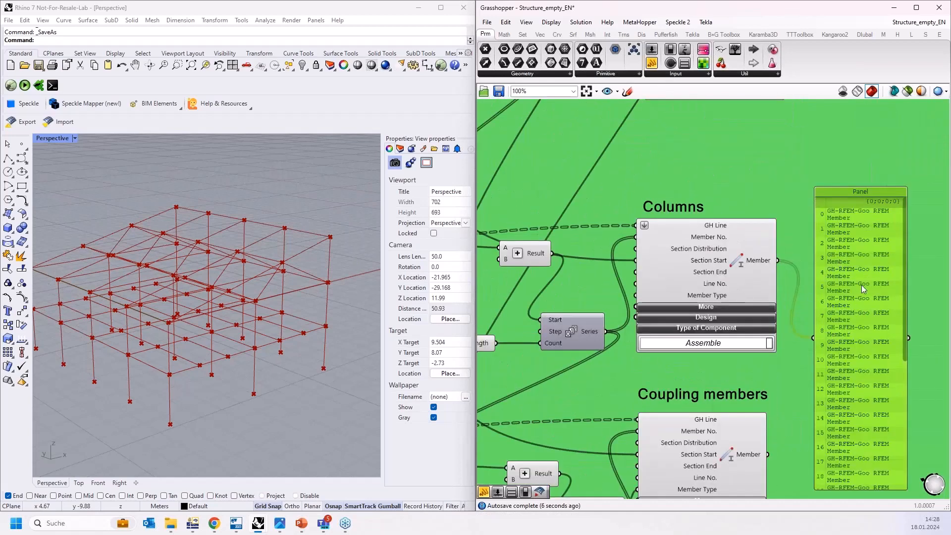
- Relocate the Columns Member component into the geometry group above the tree components
scroll(861, 285, "down", 10)
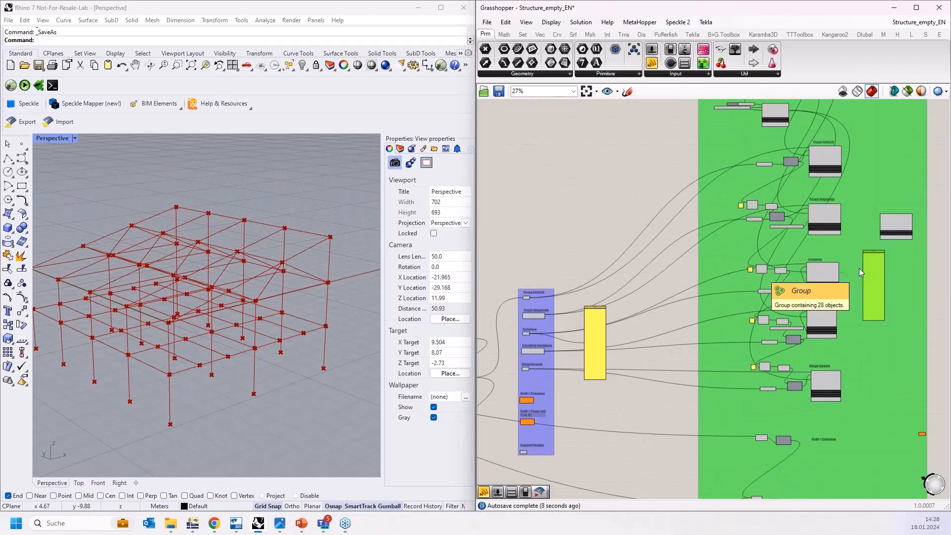
scroll(864, 274, "down", 4)
left_click_drag(759, 285, 677, 336)
scroll(684, 336, "up", 7)
scroll(676, 346, "up", 5)
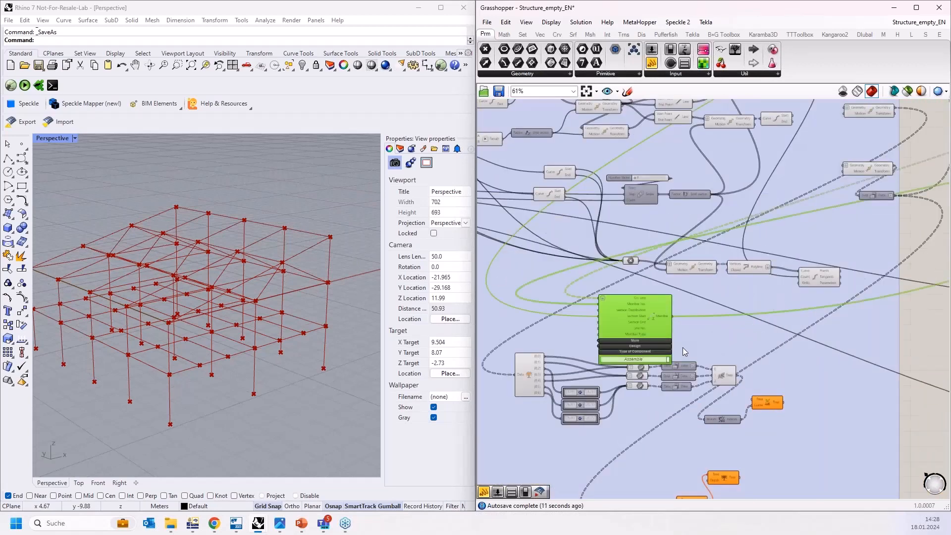
left_click_drag(589, 231, 717, 367)
- Return the Columns Member component to the green member group, beside the SoM - Columns label
scroll(533, 336, "down", 10)
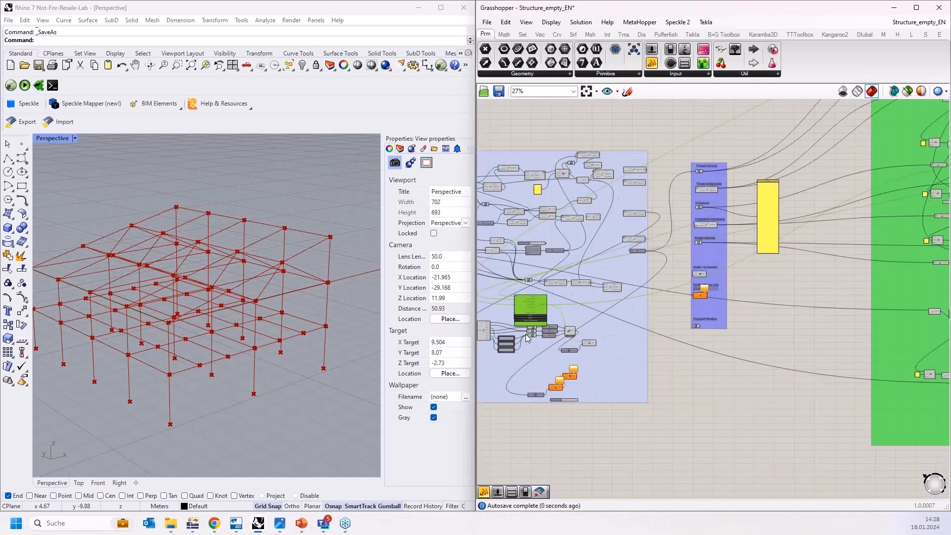
left_click_drag(779, 171, 794, 182)
left_click_drag(787, 299, 771, 337)
- Wire the Tree output of the Reduce component into a new enlarged panel and place the panel beside it
scroll(509, 323, "up", 8)
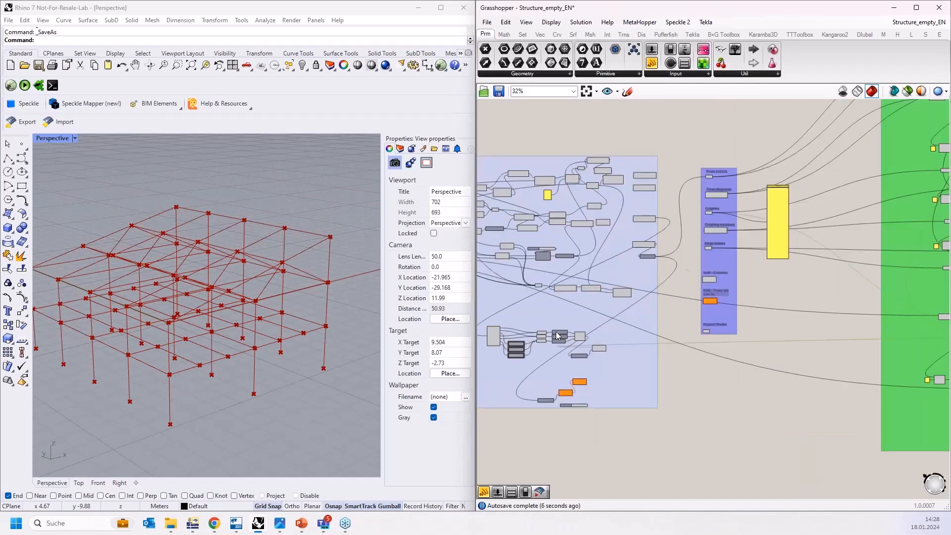
right_click_drag(724, 347, 719, 322)
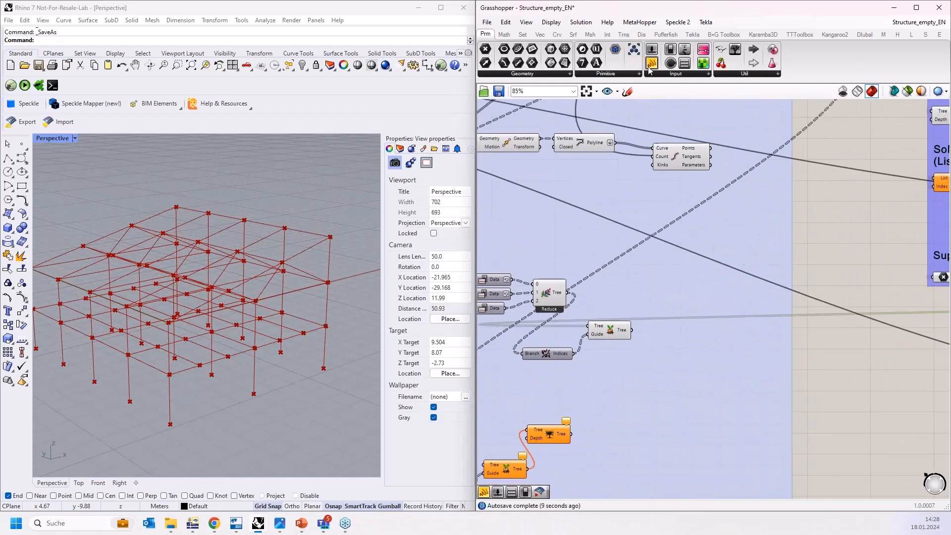
left_click(652, 64)
left_click(666, 314)
left_click_drag(569, 292, 658, 486)
left_click(671, 331)
left_click_drag(658, 345, 684, 258)
scroll(684, 258, "up", 2)
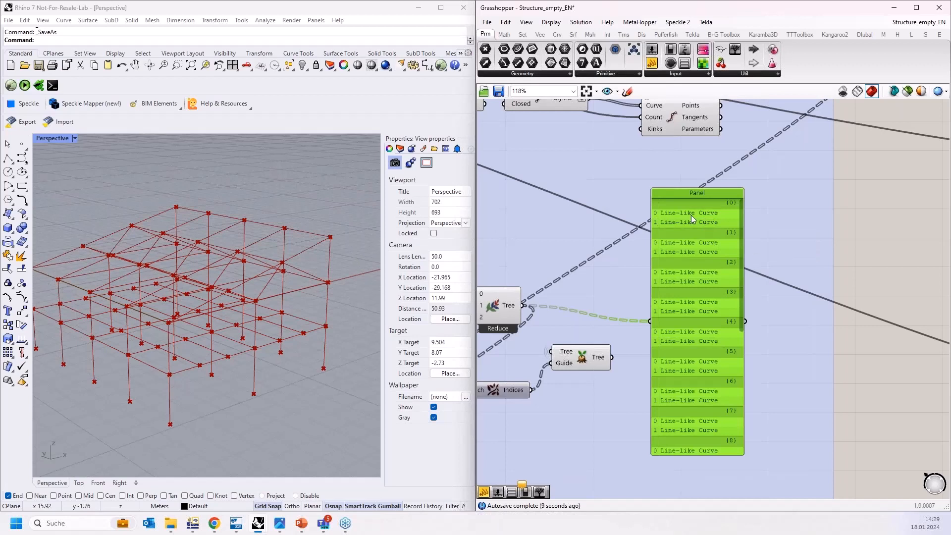
left_click_drag(680, 296, 708, 285)
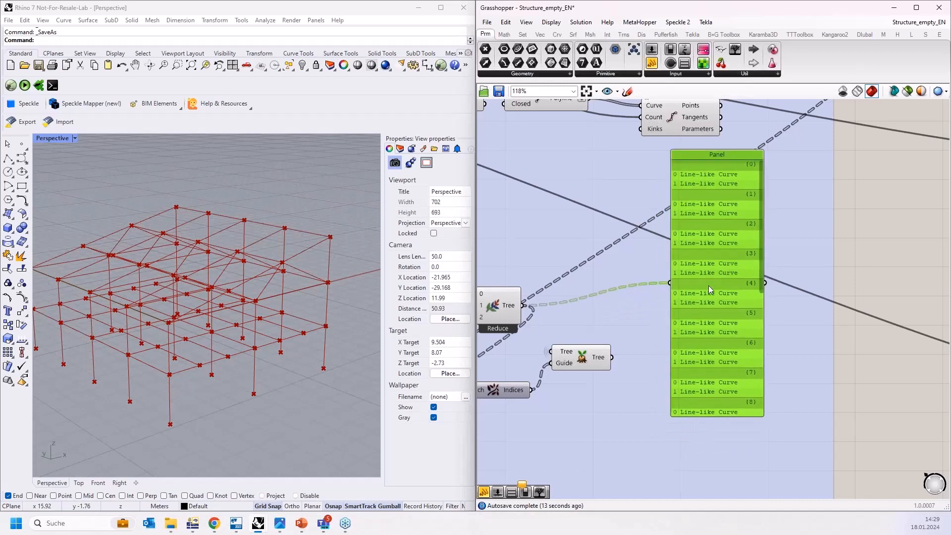
- Inspect the branch indices used as the guide and the wiring of the Unflatten Tree component
right_click_drag(611, 293, 655, 256)
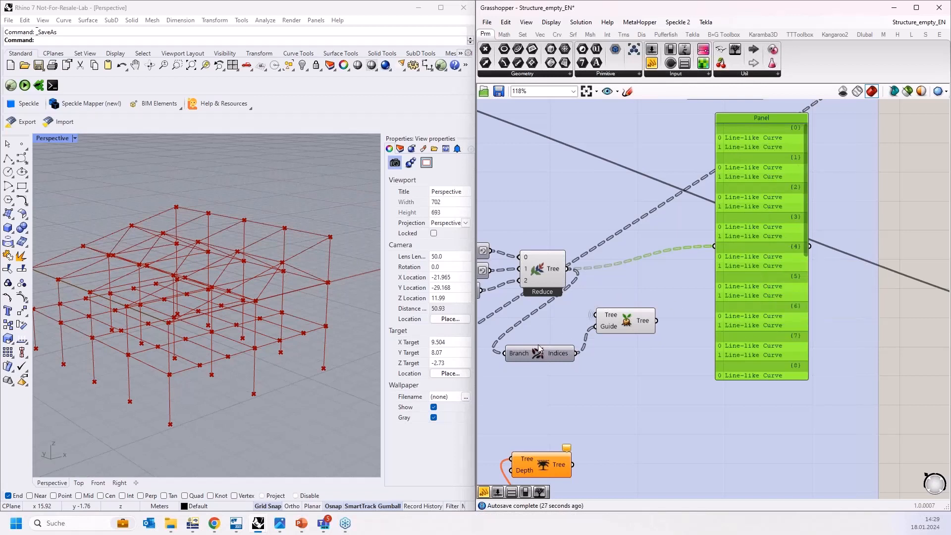
mouse_move(562, 355)
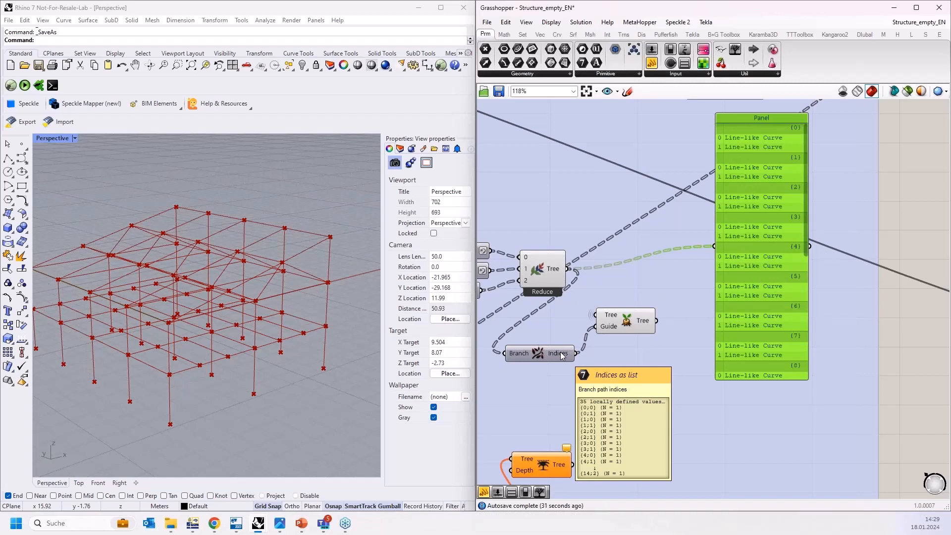
left_click(628, 323)
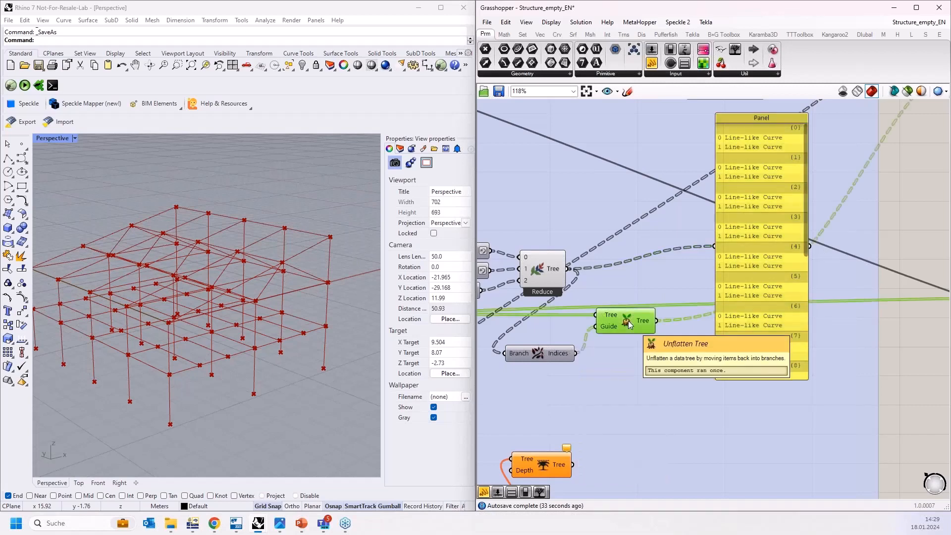
- Delete the curve list panel beside the Reduce component and move the Unflatten Tree component farther from the branch indices
left_click(778, 268)
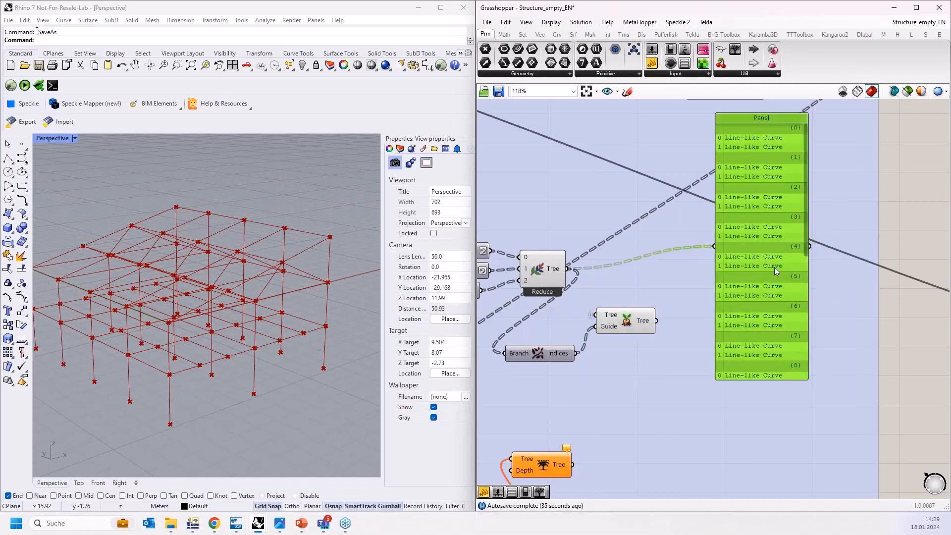
key("Delete")
left_click_drag(598, 314, 646, 325)
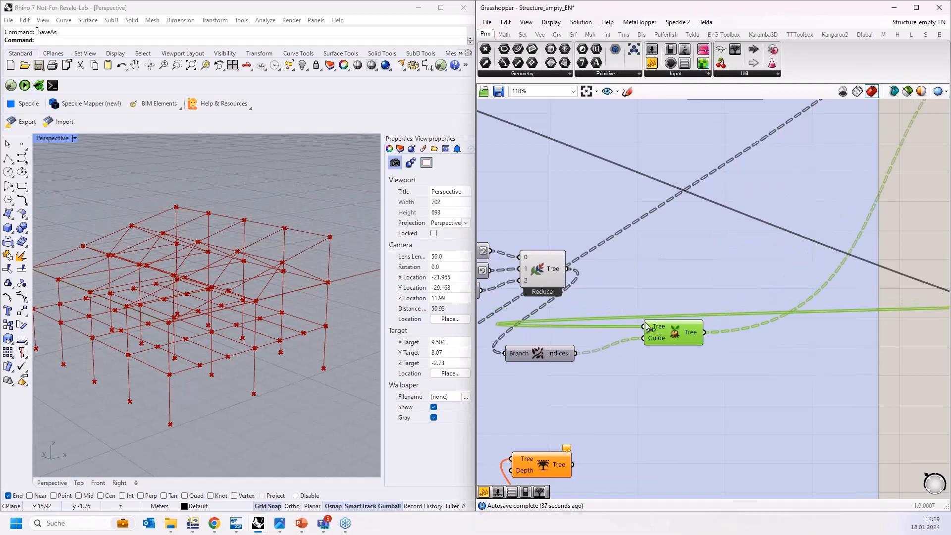
- Examine the data feeding the Unflatten Tree's Tree input and follow it to the member components in the green group
mouse_move(653, 327)
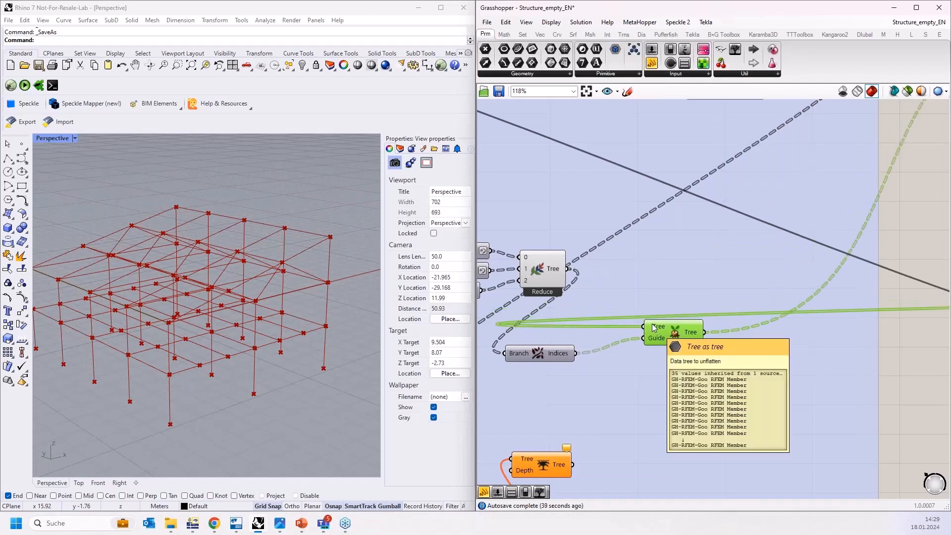
scroll(619, 338, "down", 10)
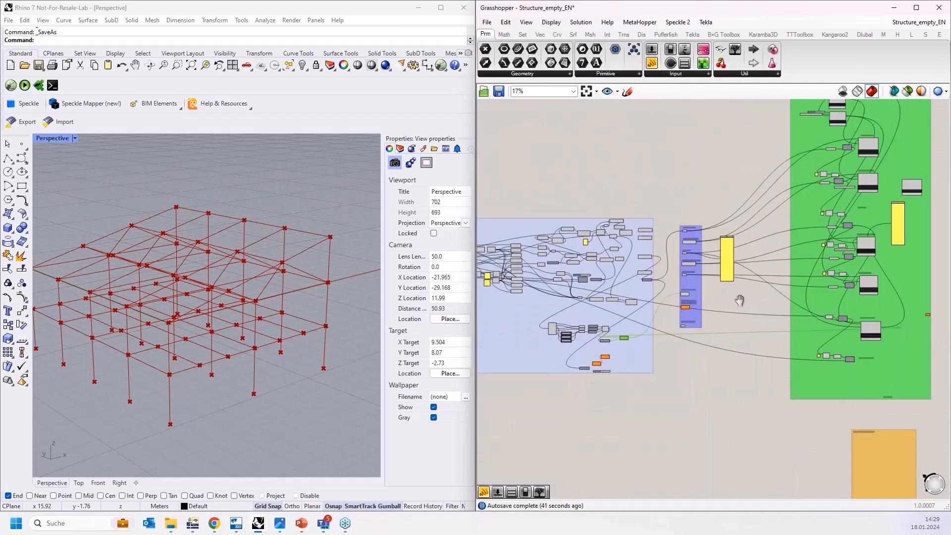
scroll(798, 367, "up", 4)
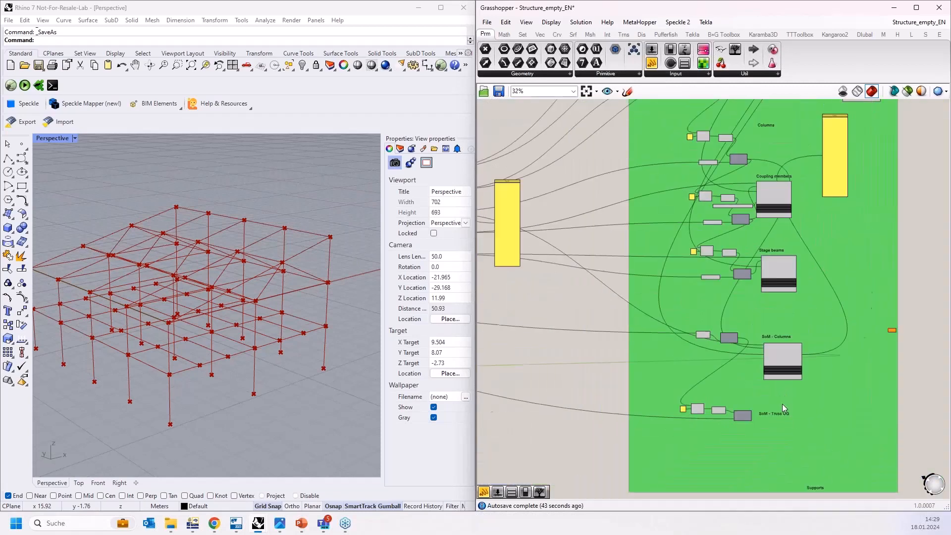
- Move the column member component back under the Columns label and the Member Set component under the SoM - Columns label
scroll(782, 404, "down", 5)
scroll(790, 286, "up", 8)
scroll(793, 270, "down", 3)
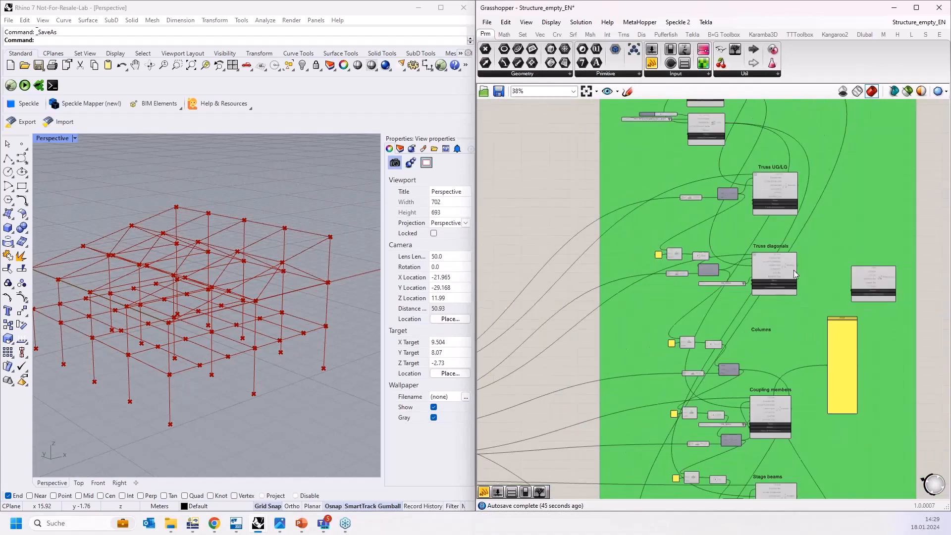
scroll(866, 280, "up", 2)
scroll(841, 254, "down", 4)
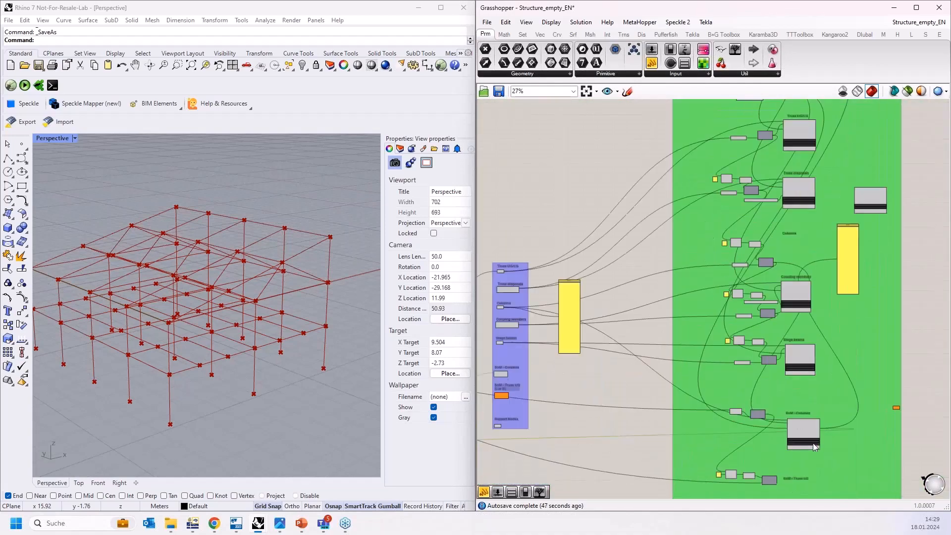
scroll(812, 443, "up", 4)
scroll(791, 436, "down", 5)
left_click_drag(791, 436, 796, 270)
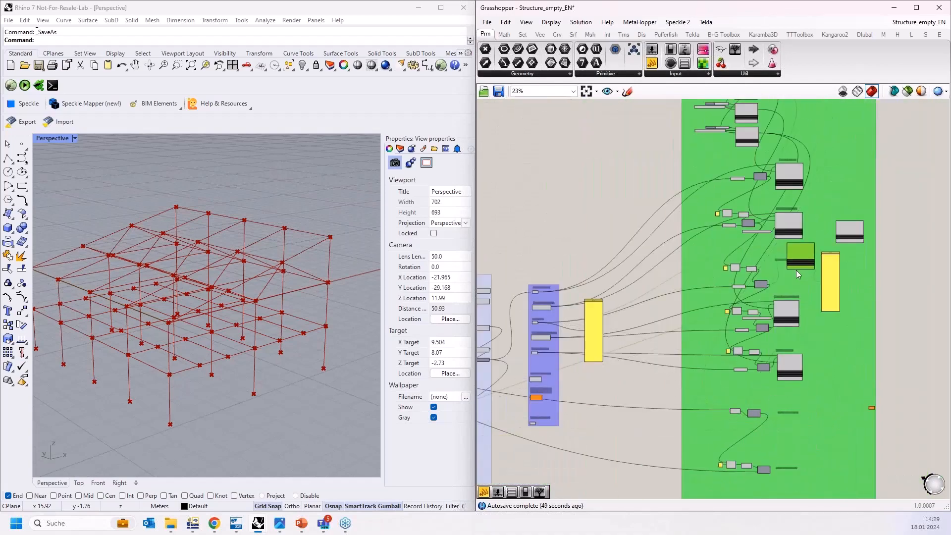
left_click_drag(849, 237, 794, 423)
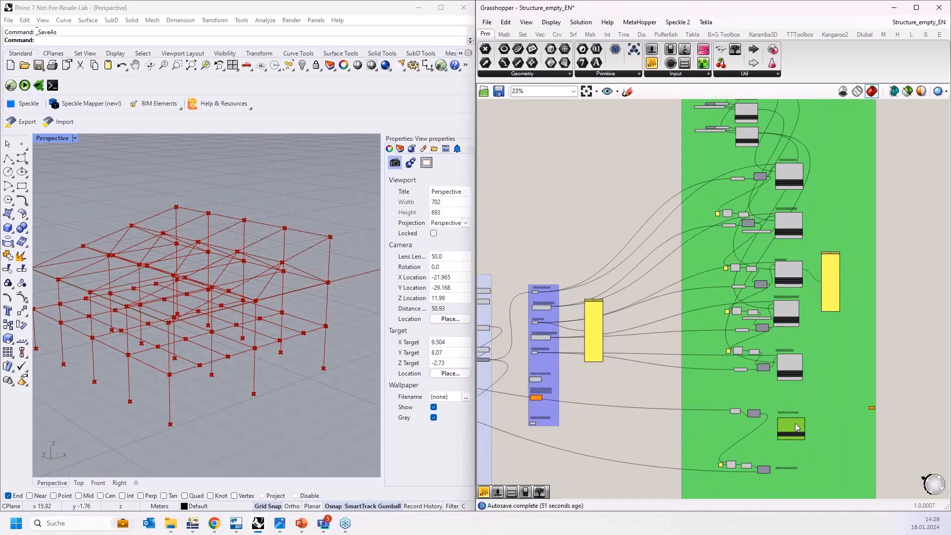
scroll(780, 262, "up", 5)
scroll(824, 295, "up", 4)
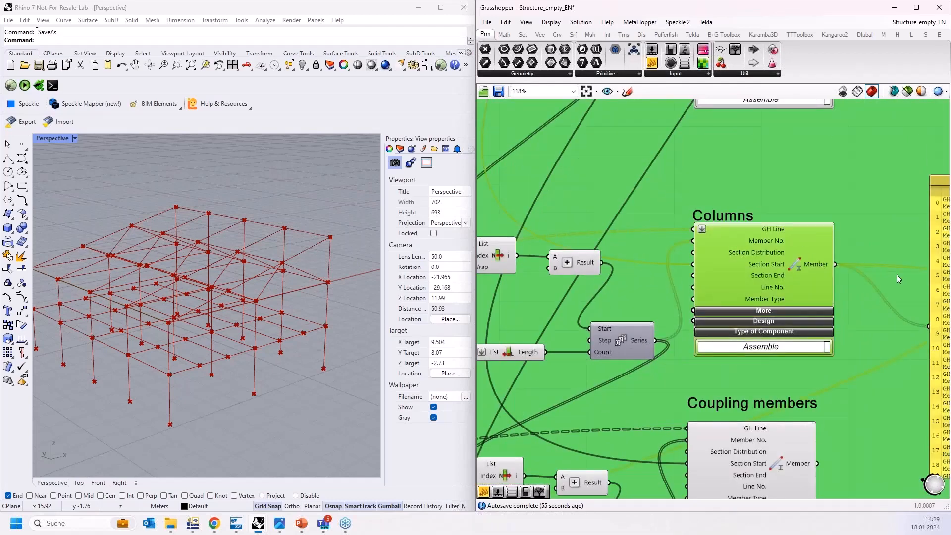
- Move the branch indices component below the Reduce component, closer to the Unflatten Tree
scroll(852, 239, "down", 8)
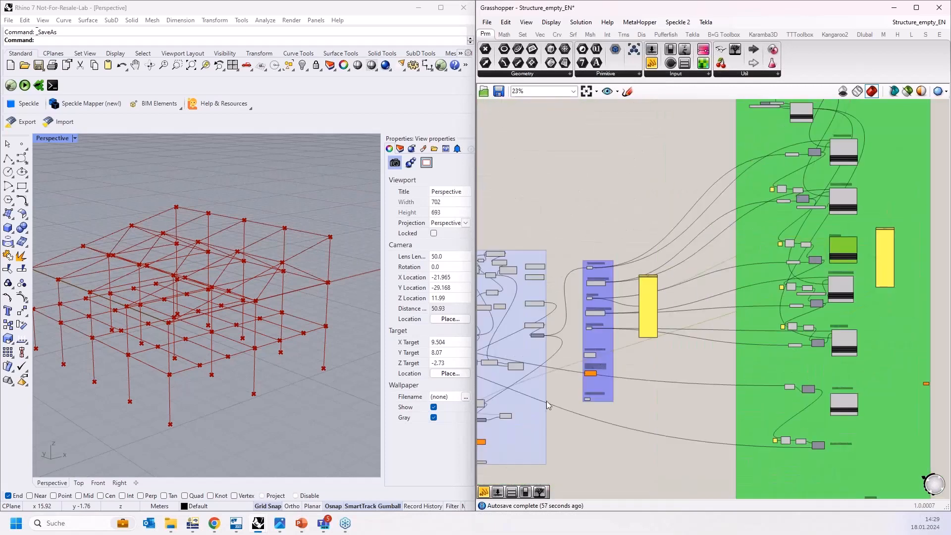
scroll(593, 362, "up", 4)
scroll(592, 362, "up", 6)
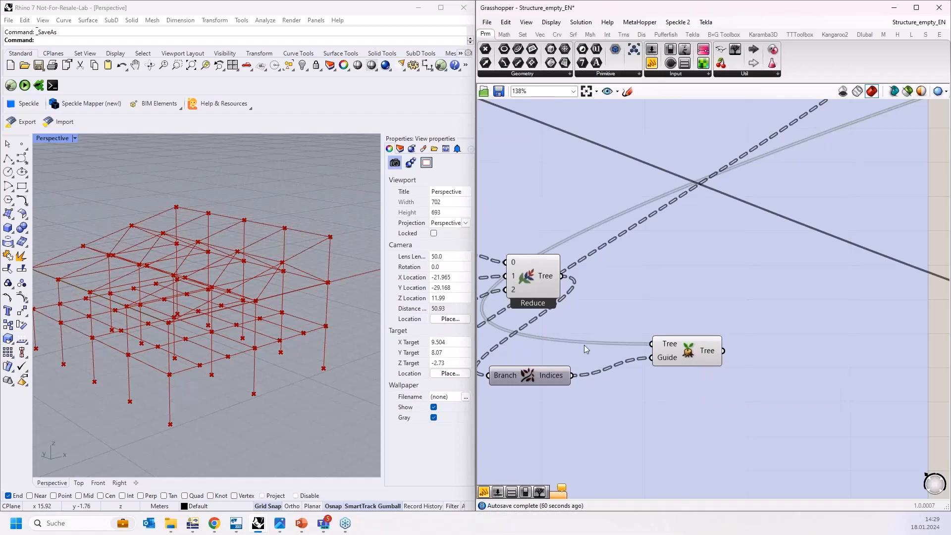
right_click_drag(584, 346, 658, 338)
left_click_drag(600, 369, 637, 363)
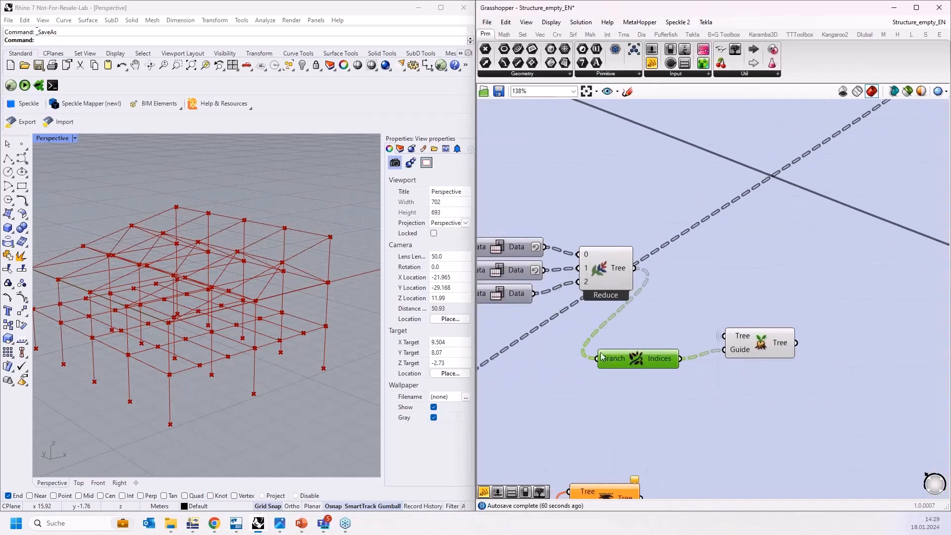
- Feed the output of the SoM - Columns Trim Tree into a new enlarged panel and examine the grouped members
scroll(575, 349, "down", 5)
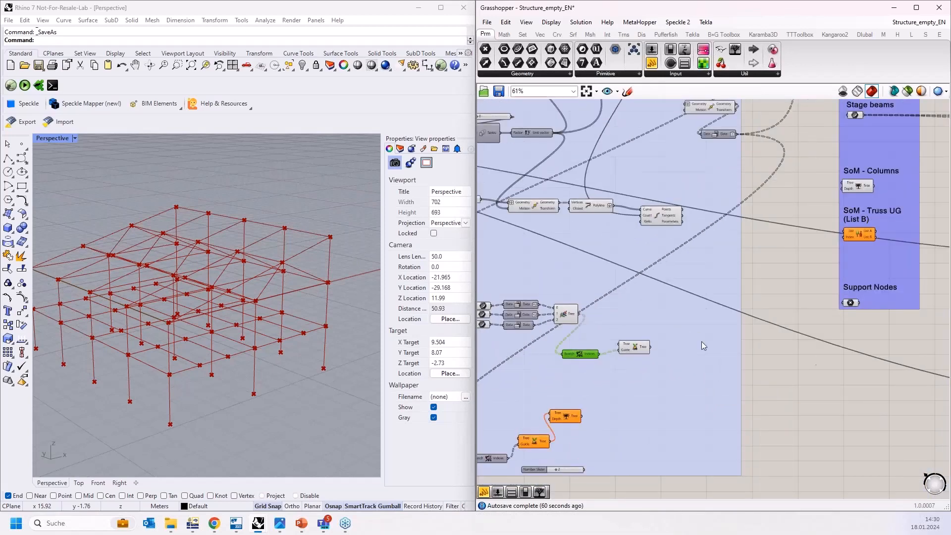
right_click_drag(818, 274, 760, 315)
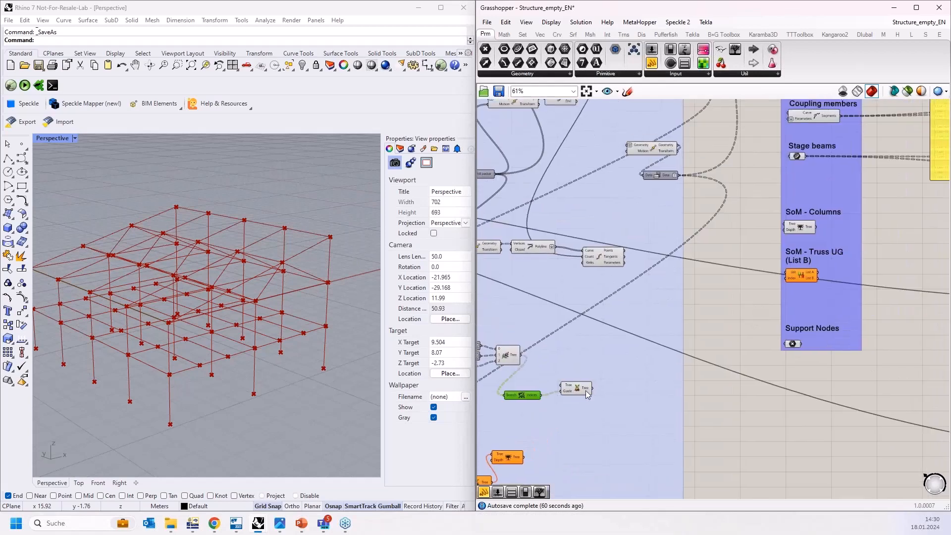
scroll(759, 274, "up", 7)
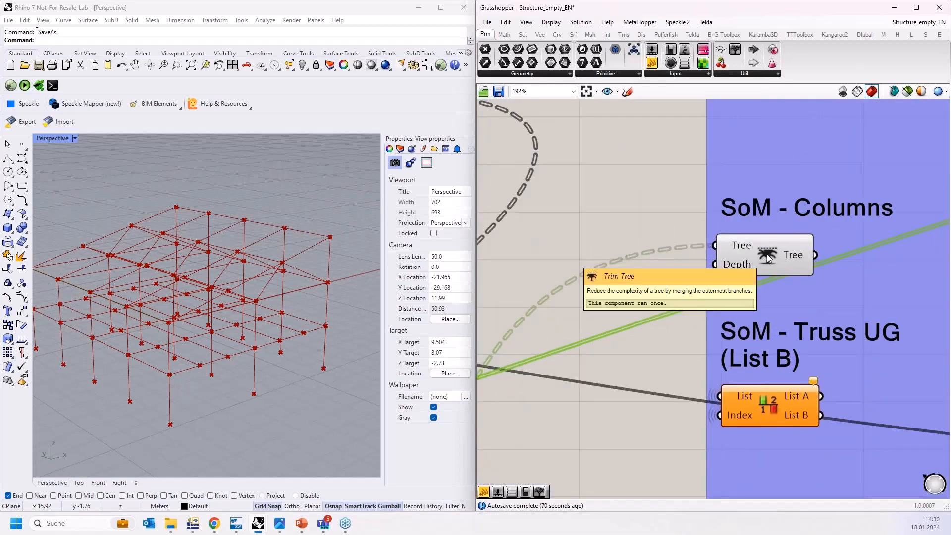
right_click_drag(766, 257, 706, 270)
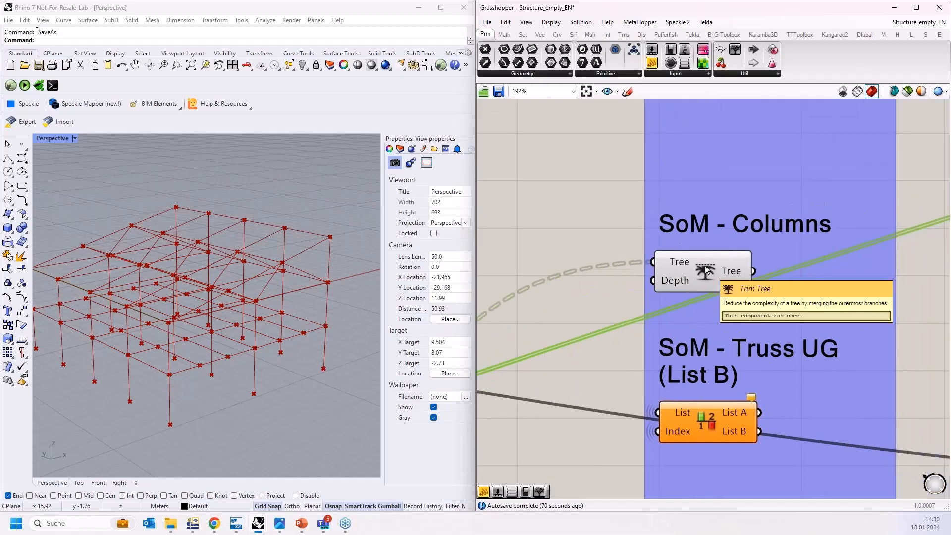
scroll(542, 249, "down", 5)
left_click_drag(652, 63, 761, 267)
scroll(638, 257, "up", 2)
left_click_drag(634, 258, 757, 270)
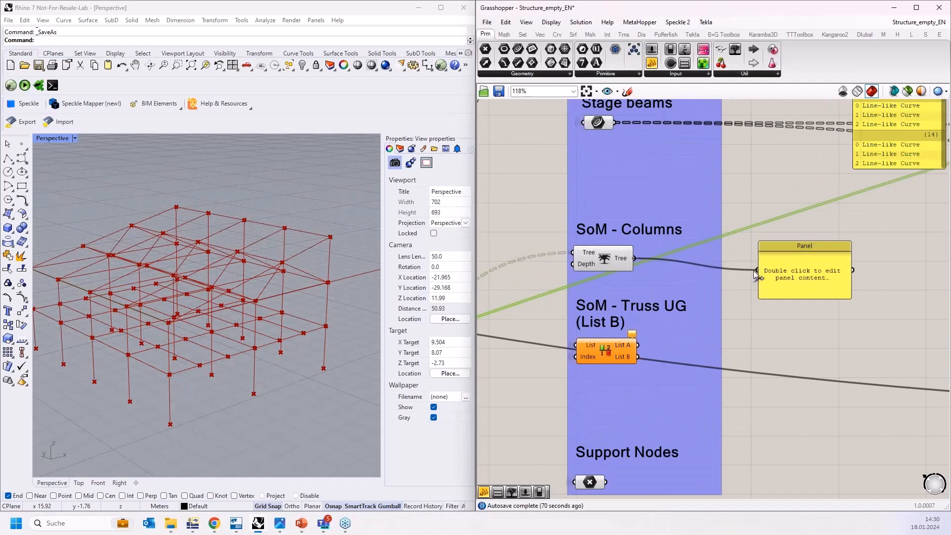
left_click_drag(812, 300, 813, 461)
left_click_drag(796, 324, 881, 290)
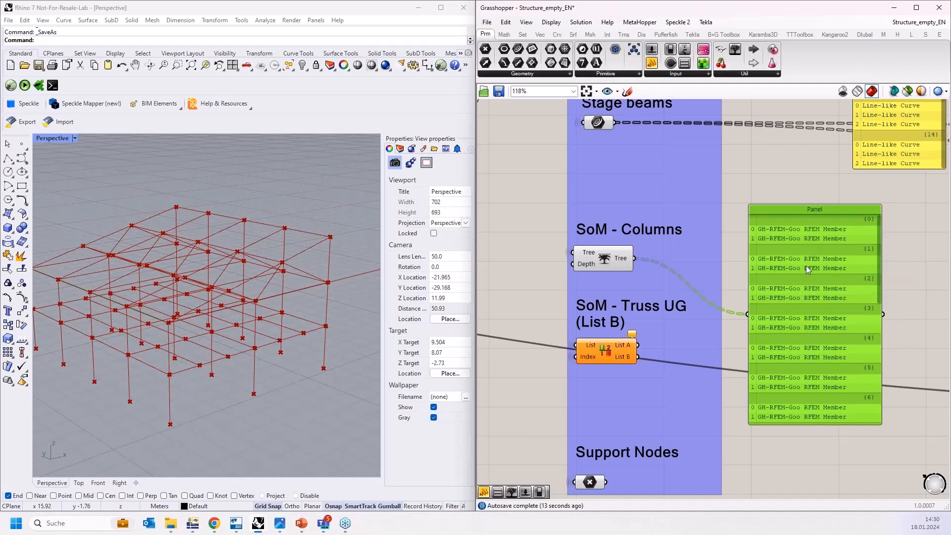
- Bring the Member Set component beside the Trim Tree, wire the tree into Members No., and return the component under SoM - Columns
scroll(822, 295, "down", 5)
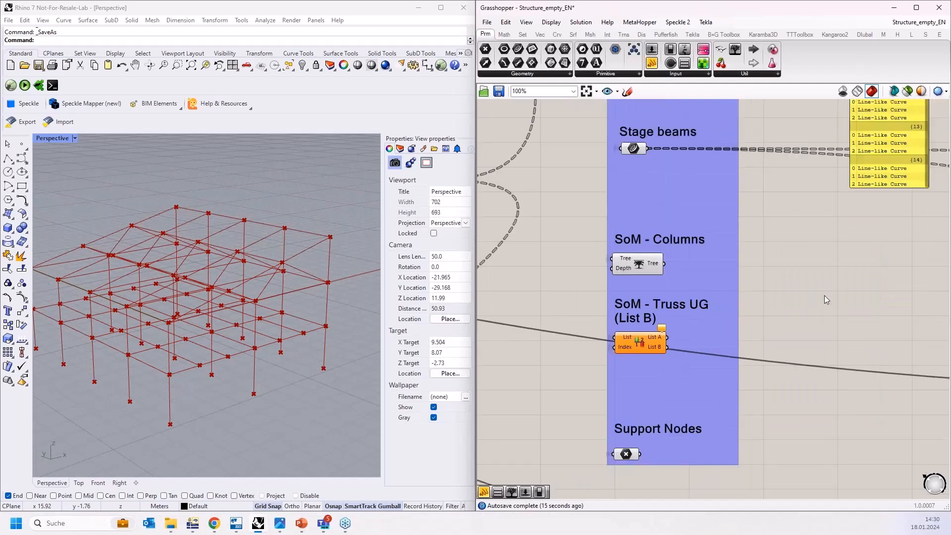
scroll(734, 306, "down", 4)
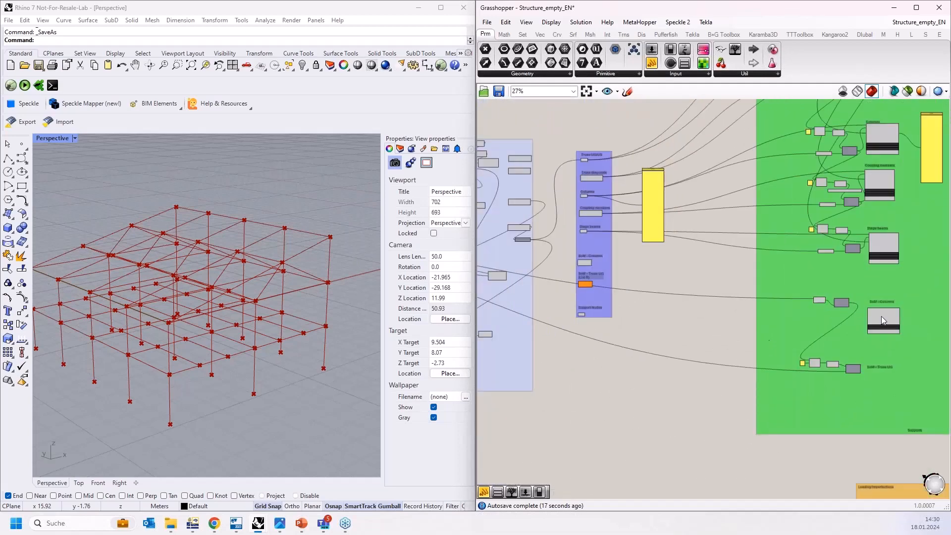
scroll(609, 264, "up", 5)
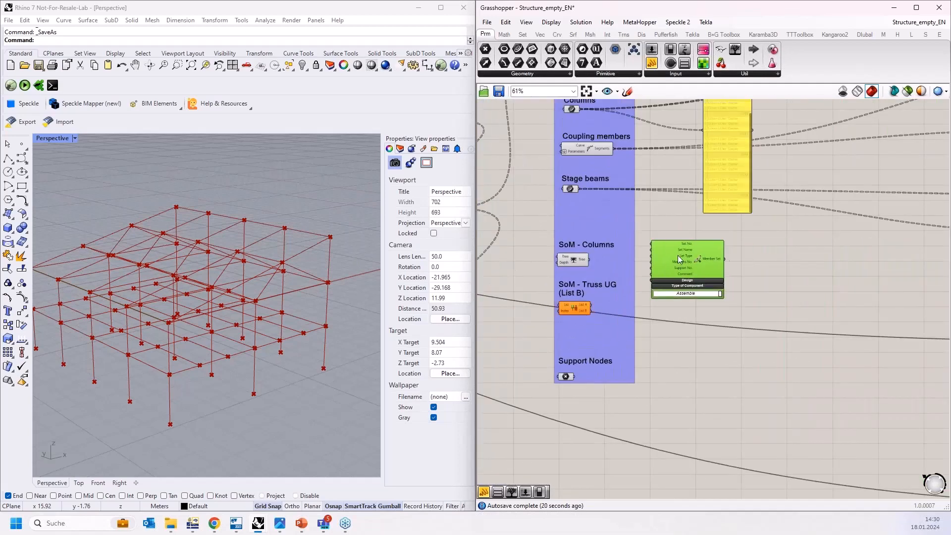
scroll(659, 255, "up", 3)
left_click_drag(581, 259, 663, 266)
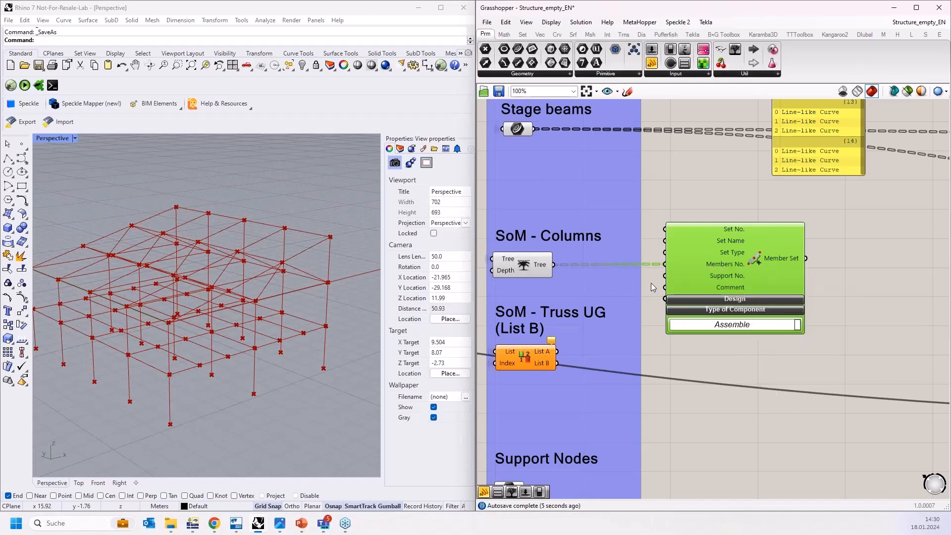
scroll(650, 285, "down", 5)
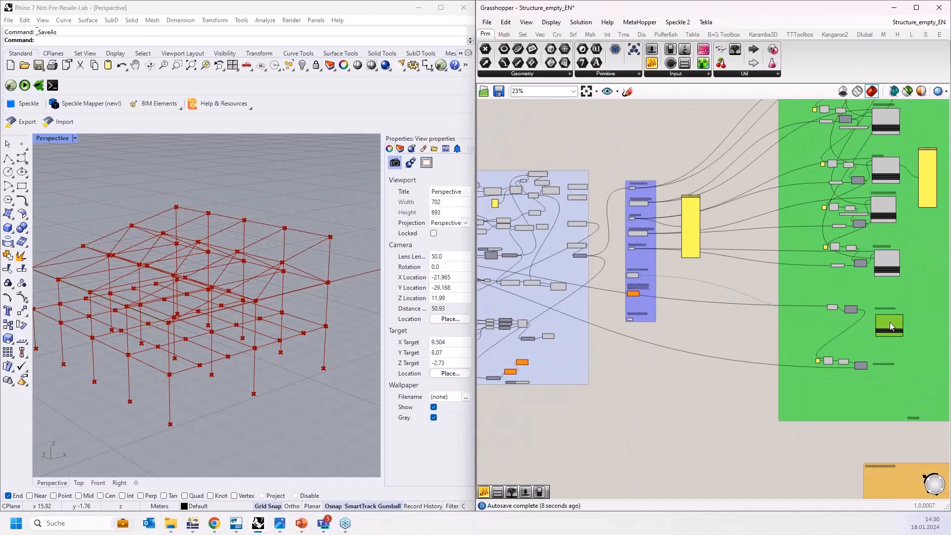
- Add a Value List for the SoM - Columns Set Type input and choose SET_TYPE_CONTINUOUS
scroll(893, 318, "up", 6)
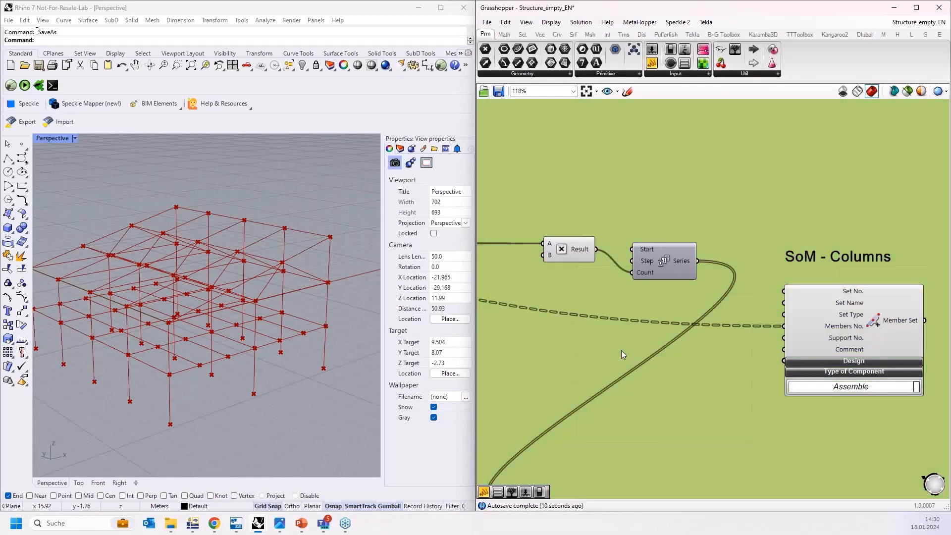
double_click(621, 349)
type("val")
key("Return")
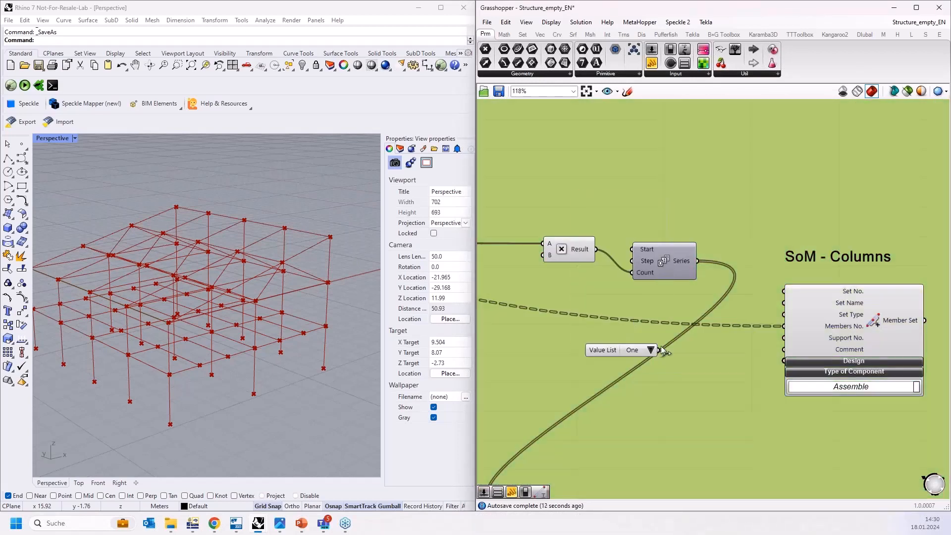
left_click(651, 350)
left_click(657, 346)
left_click_drag(657, 350, 711, 313)
left_click(736, 314)
left_click(756, 325)
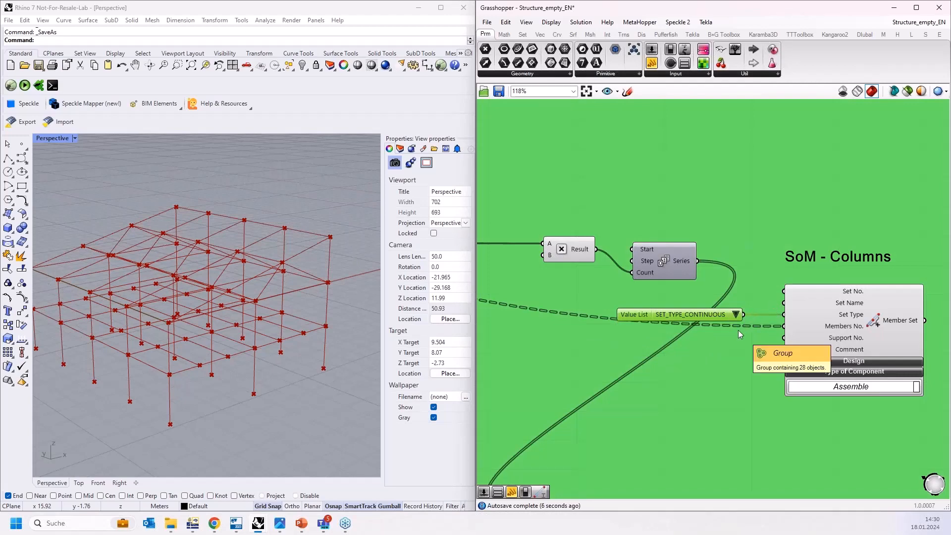
- Place a new Dlubal Member Set component below the SoM - Truss UG label
scroll(693, 295, "down", 3)
scroll(696, 293, "down", 3)
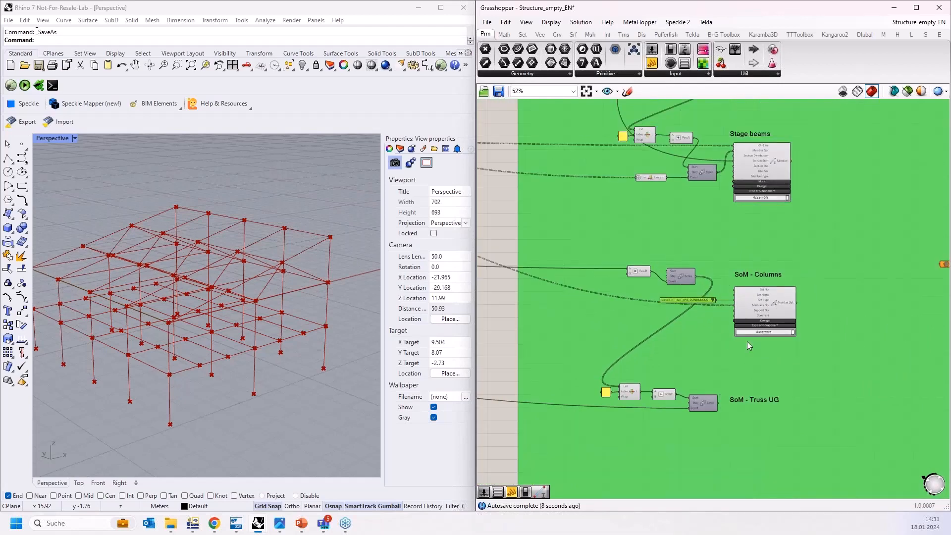
scroll(756, 391, "up", 3)
left_click(752, 198)
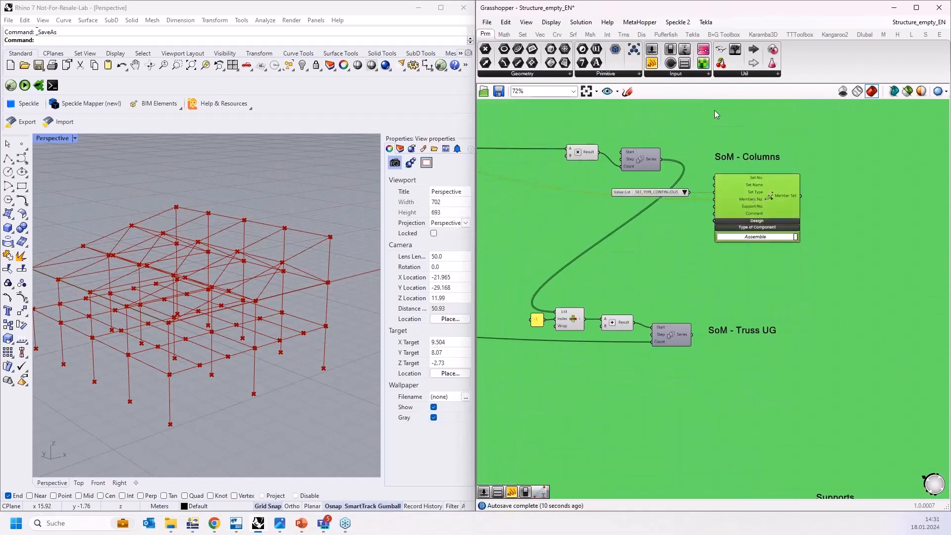
left_click(862, 35)
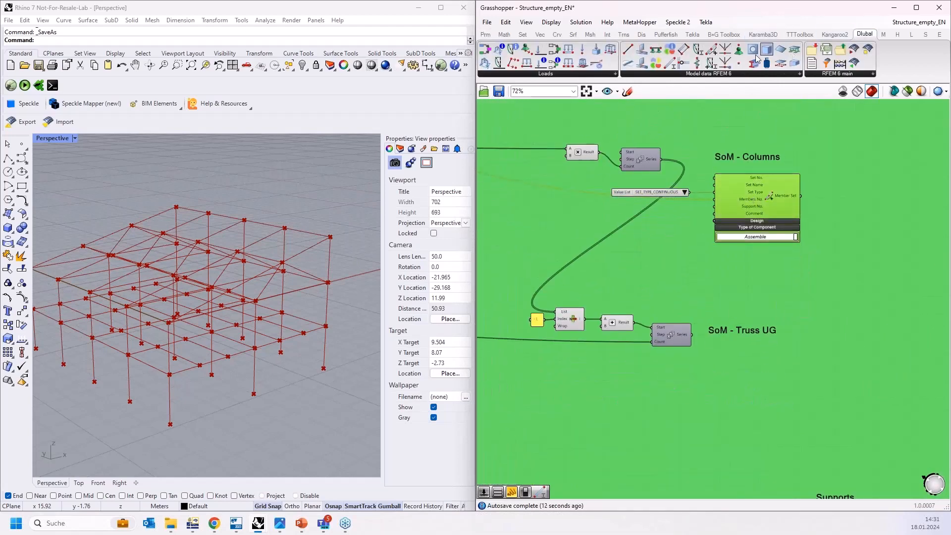
left_click(712, 50)
left_click(739, 396)
scroll(729, 380, "up", 3)
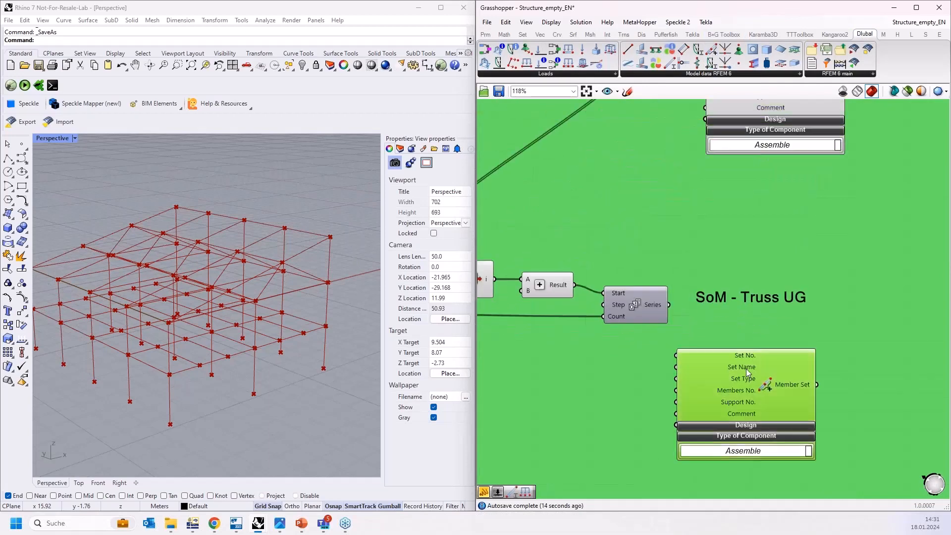
left_click(761, 370)
- Wire the Truss UG/LG Member output into a new enlarged panel and examine the member list
scroll(763, 371, "down", 6)
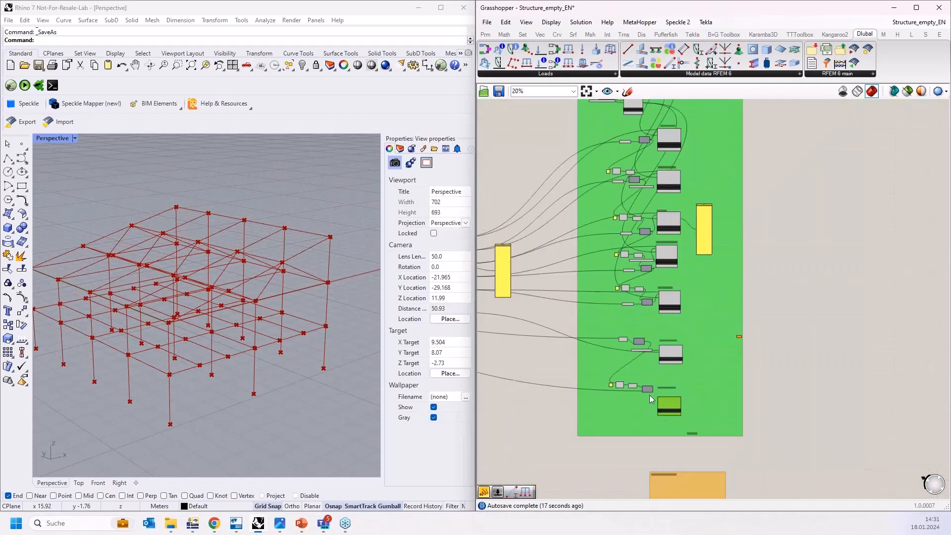
scroll(669, 245, "up", 3)
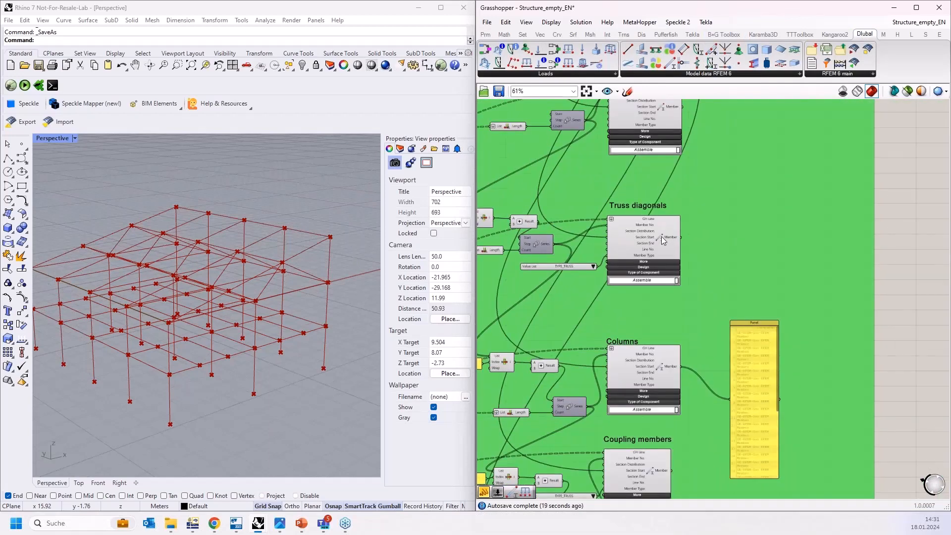
scroll(696, 193, "up", 3)
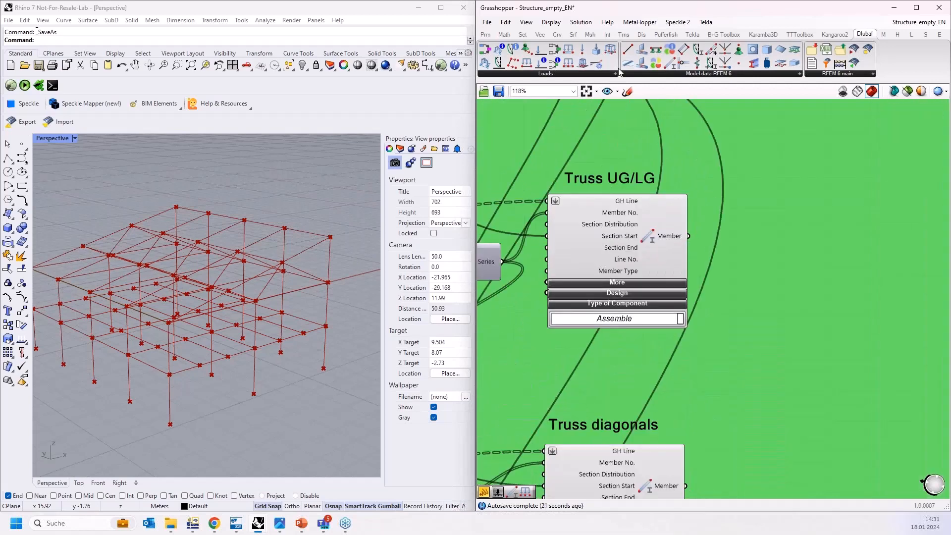
left_click(485, 34)
left_click(651, 64)
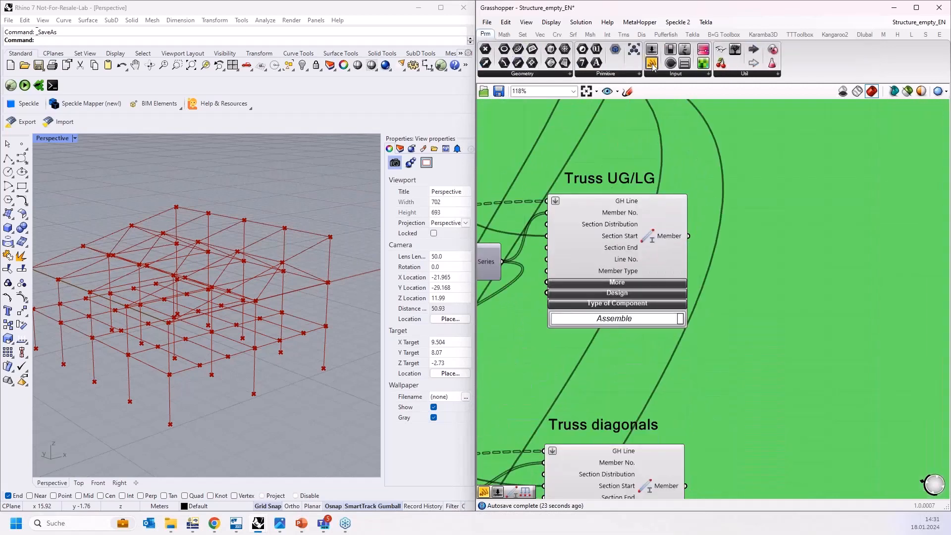
left_click(808, 286)
left_click_drag(689, 237, 761, 285)
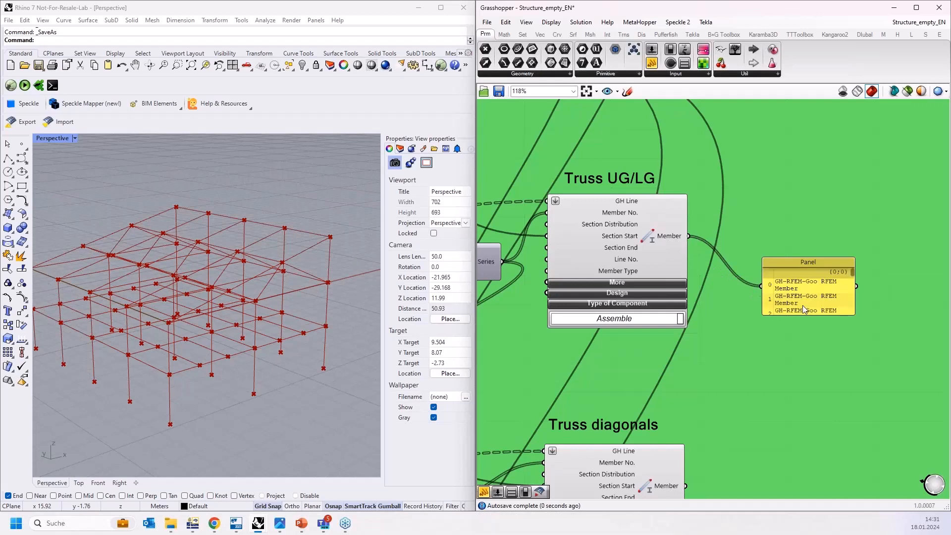
left_click_drag(804, 314, 803, 482)
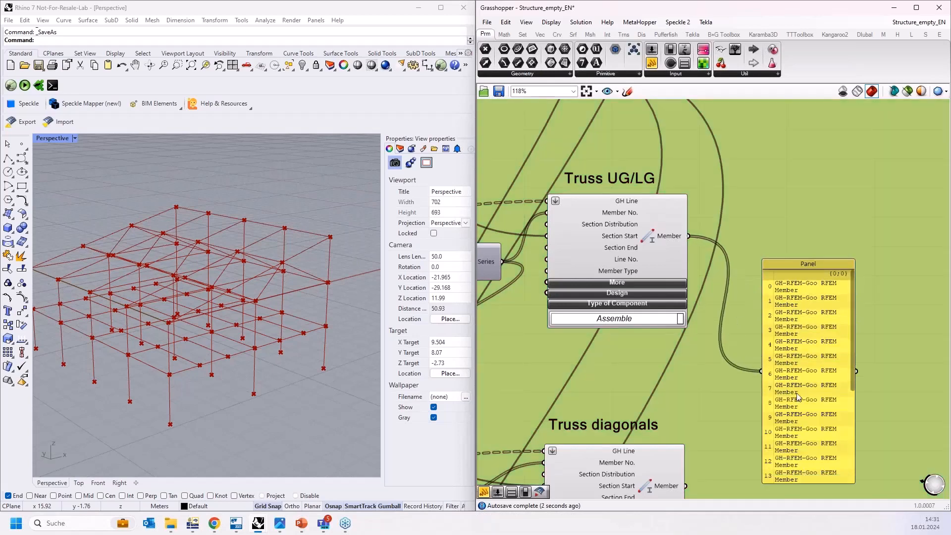
left_click_drag(793, 395, 778, 296)
left_click_drag(815, 385, 815, 453)
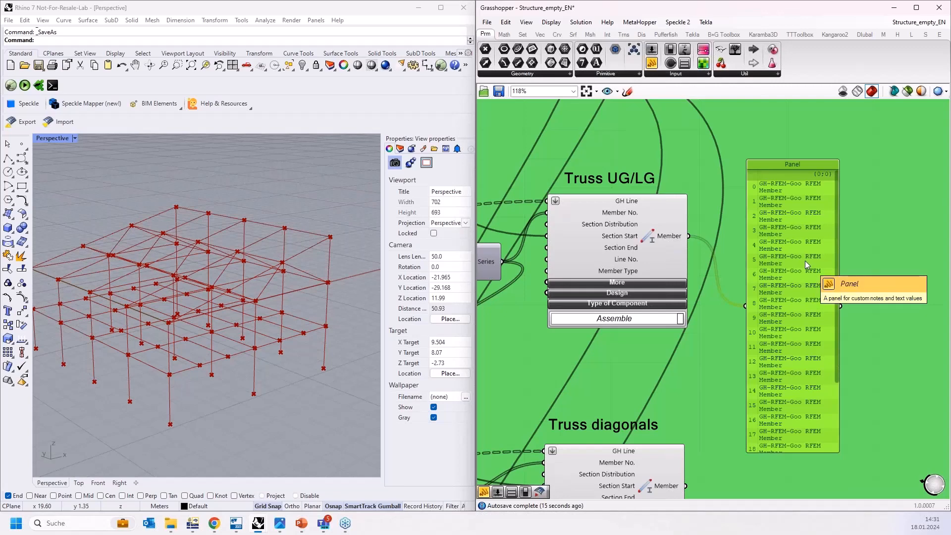
- Bring the Truss UG/LG Member component beside the lower Unflatten Tree, wire Member into its Tree input, and return the component to its group
scroll(796, 258, "down", 10)
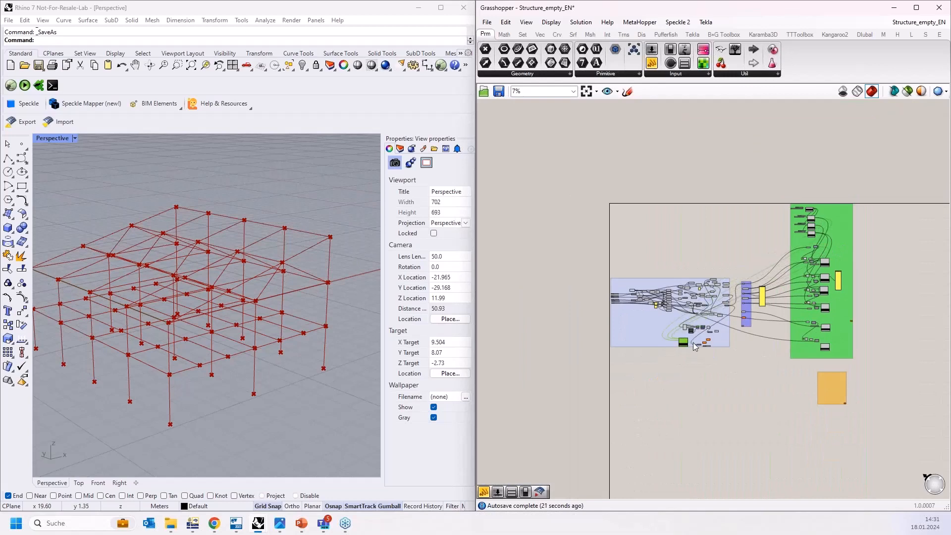
scroll(692, 345, "up", 10)
right_click_drag(727, 384, 663, 374)
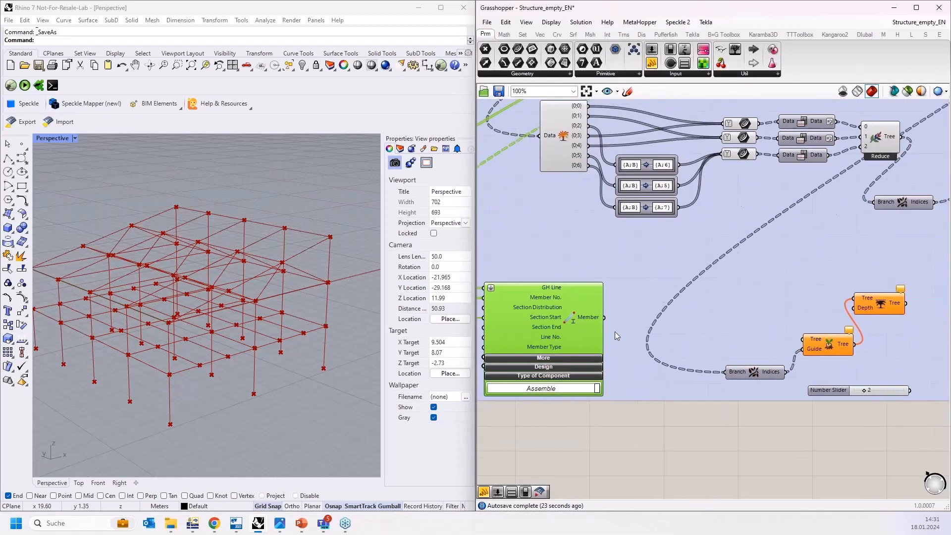
left_click_drag(605, 318, 802, 339)
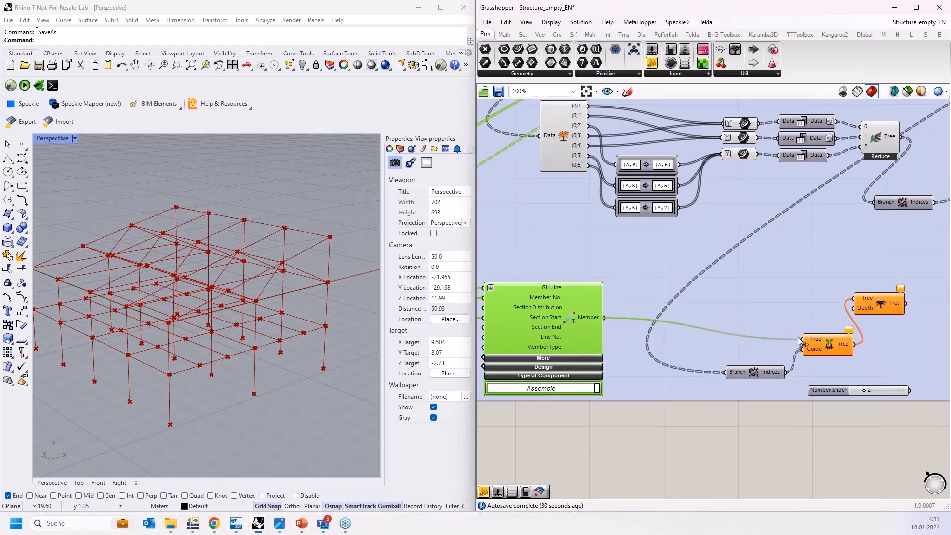
scroll(575, 376, "down", 10)
left_click_drag(559, 368, 834, 189)
scroll(595, 376, "up", 8)
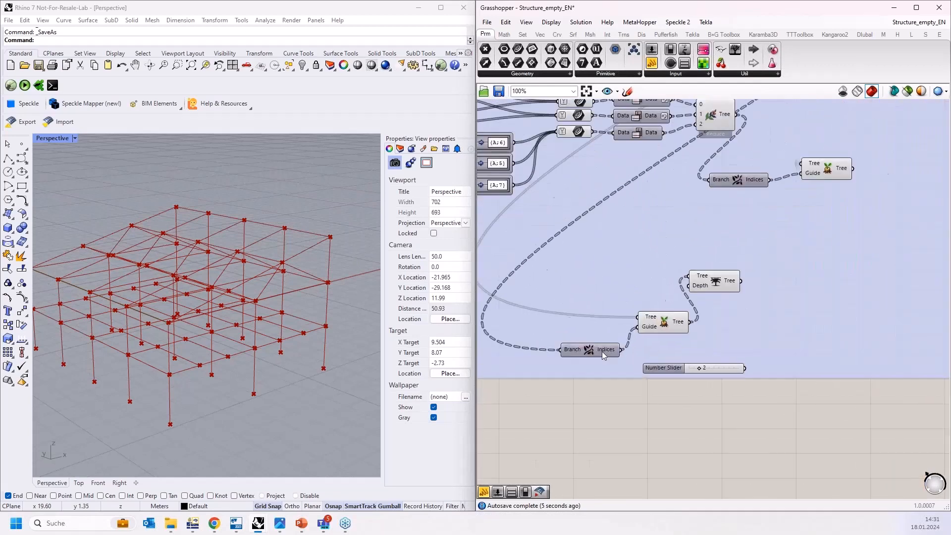
- Examine the lower Unflatten Tree's inputs and trace the Trim Tree output to the SoM - Truss UG Split List
left_click(586, 354)
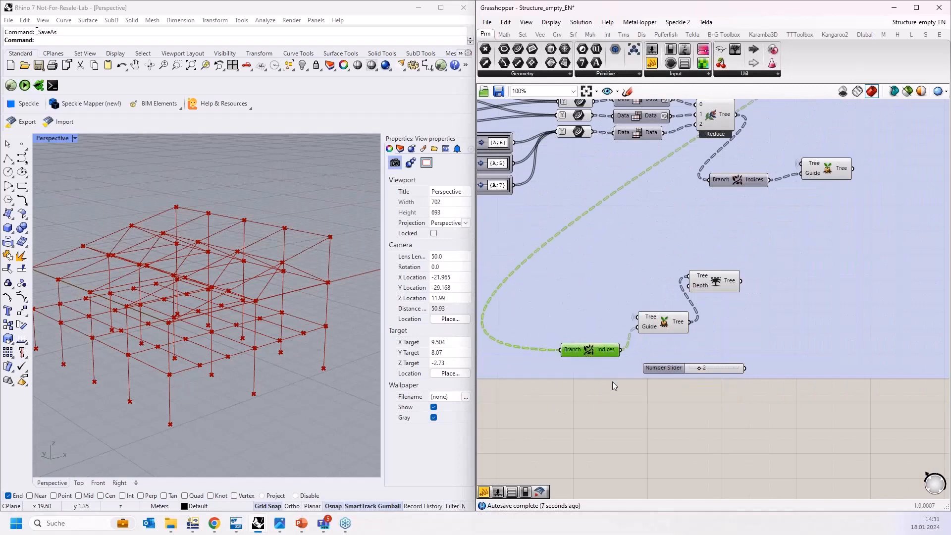
scroll(615, 387, "up", 3)
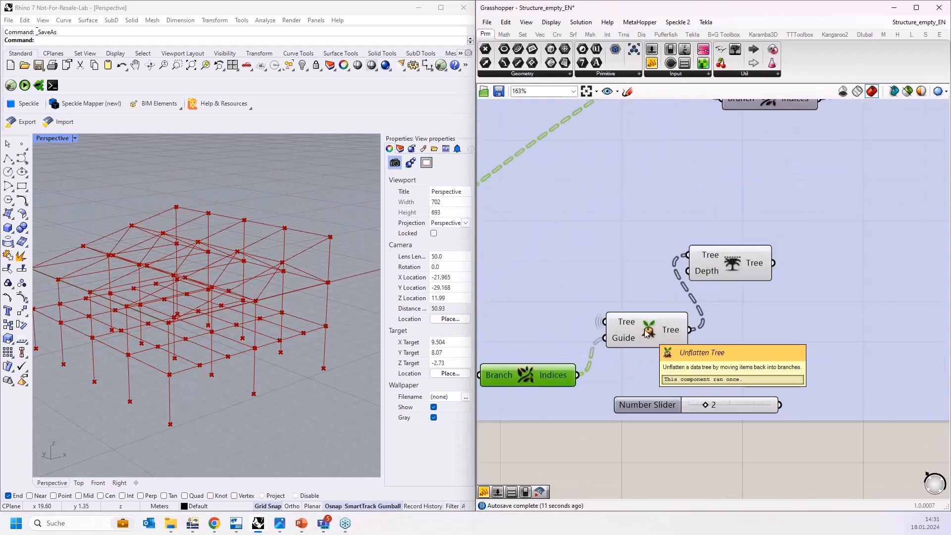
mouse_move(628, 325)
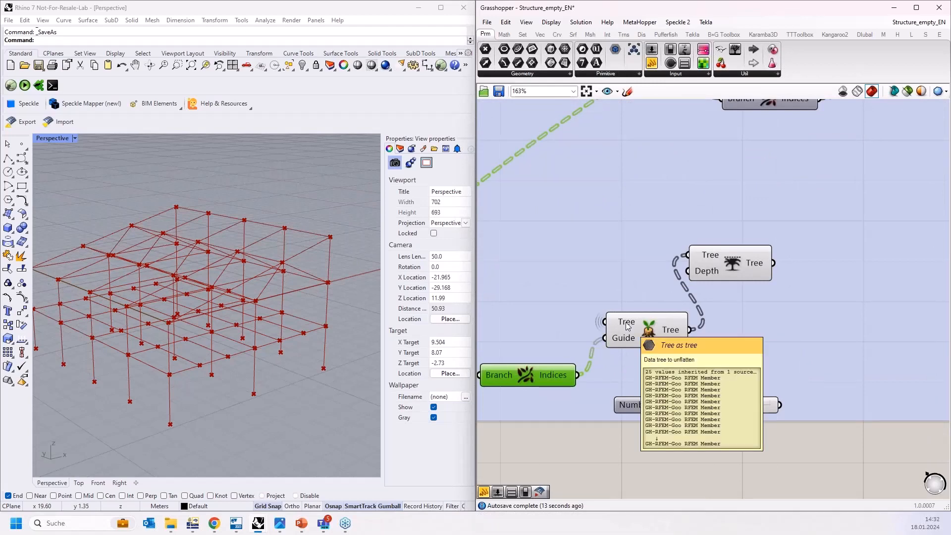
right_click_drag(729, 263, 625, 287)
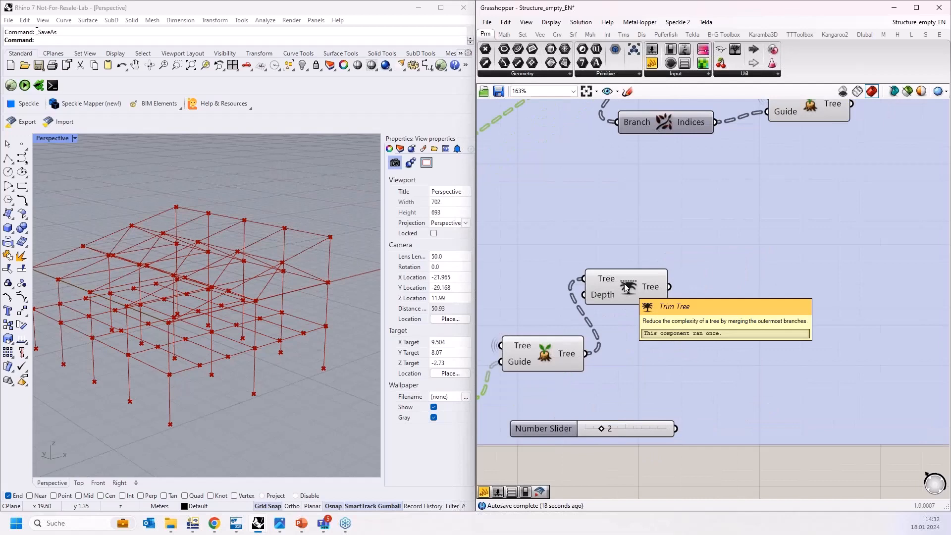
scroll(568, 319, "down", 6)
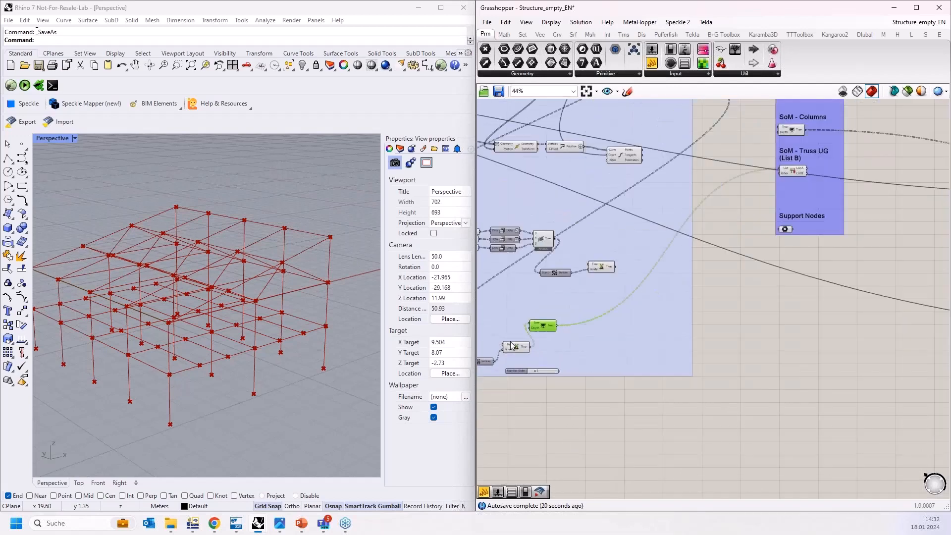
scroll(661, 292, "up", 5)
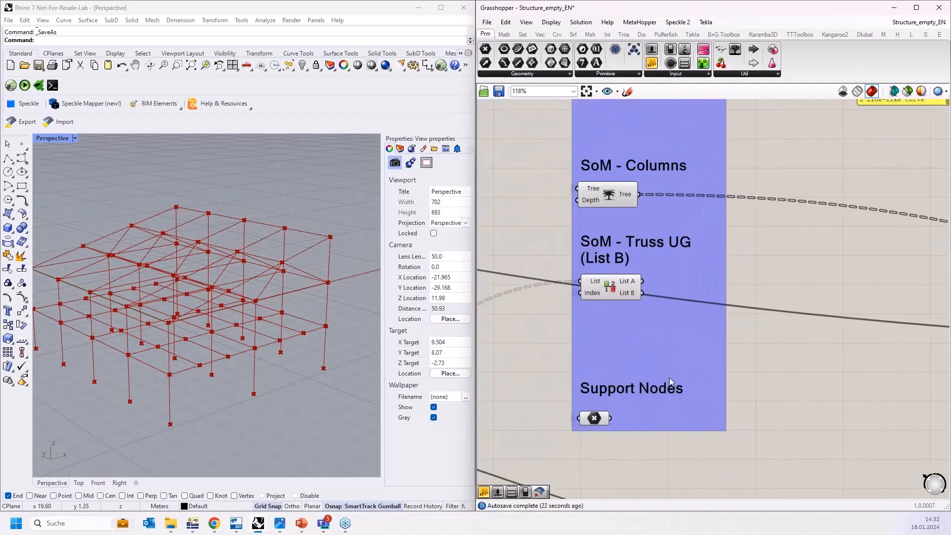
scroll(708, 353, "down", 4)
right_click_drag(673, 347, 794, 226)
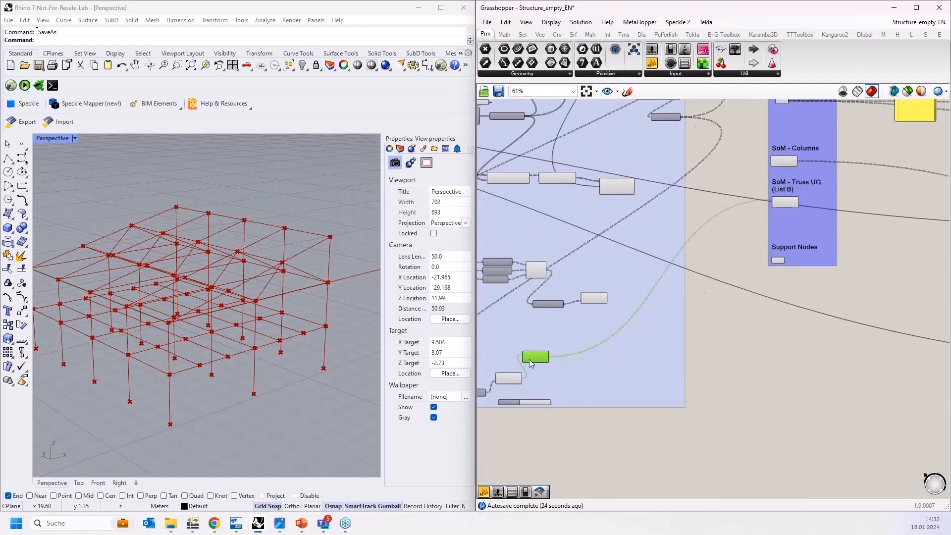
scroll(532, 359, "up", 2)
- Place a panel beside the lower Trim Tree, wire its Tree output into it, and enlarge the panel to inspect the member branches
left_click_drag(652, 63, 796, 354)
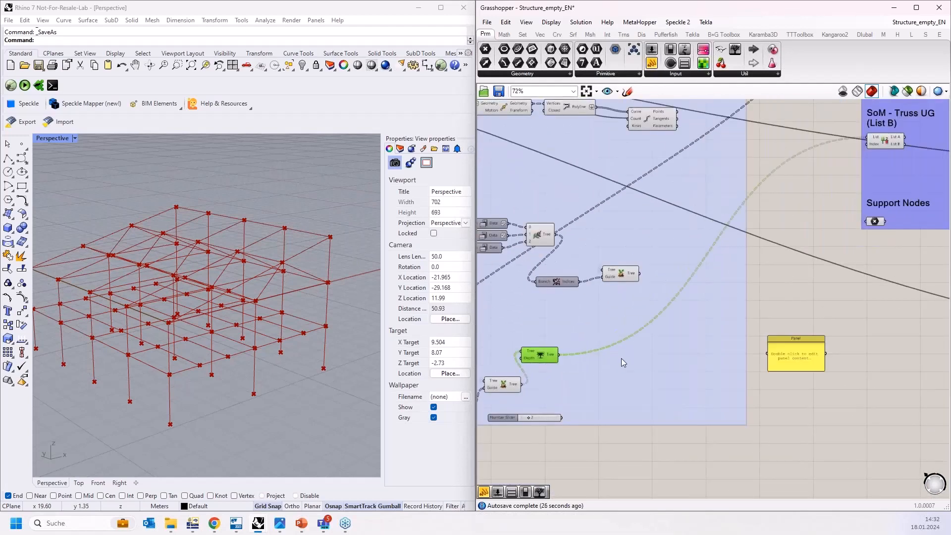
scroll(621, 358, "up", 2)
left_click_drag(530, 348, 814, 331)
left_click_drag(744, 316, 680, 303)
left_click_drag(706, 334, 712, 489)
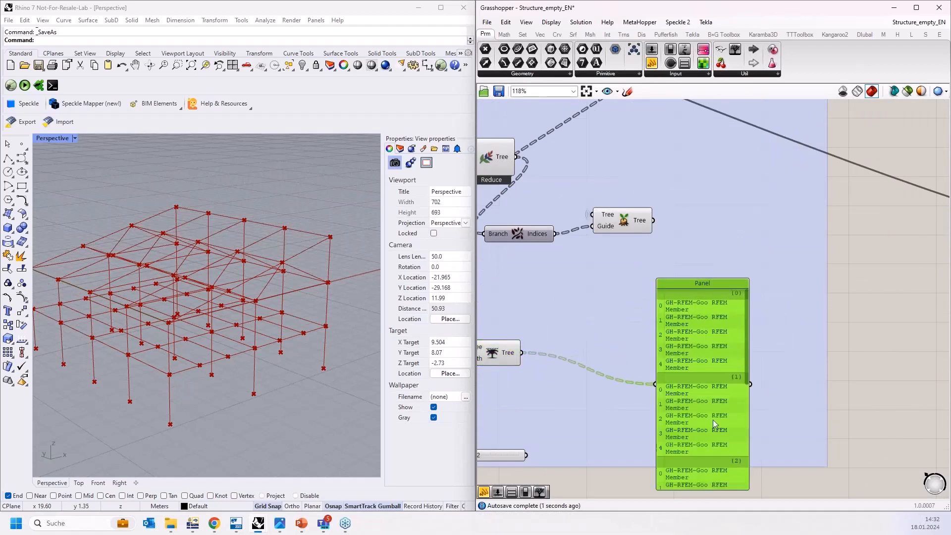
scroll(706, 245, "down", 2)
left_click_drag(703, 391, 702, 479)
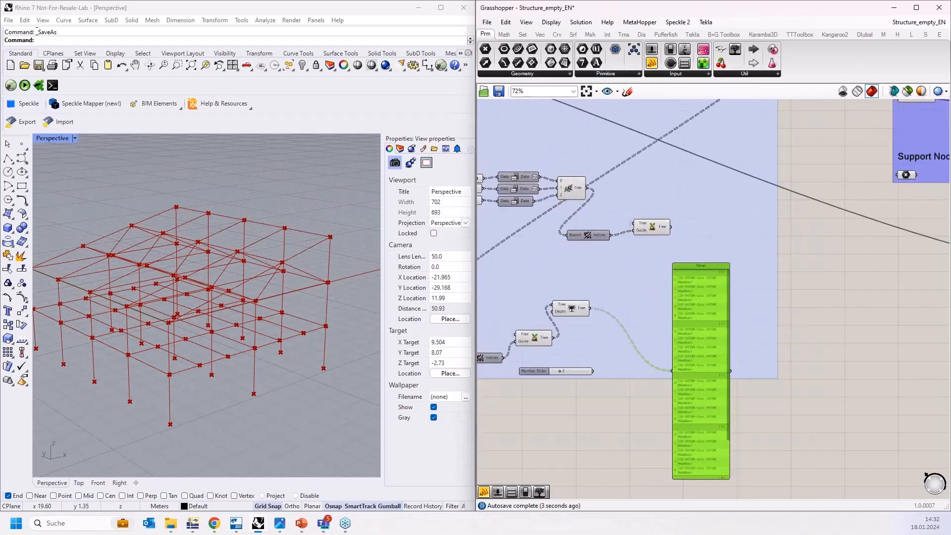
- Select the Truss UG/LG curve parameter and examine the highlighted truss girders in the Rhino perspective view
right_click_drag(800, 344, 810, 405)
right_click_drag(852, 379, 808, 490)
left_click(762, 196)
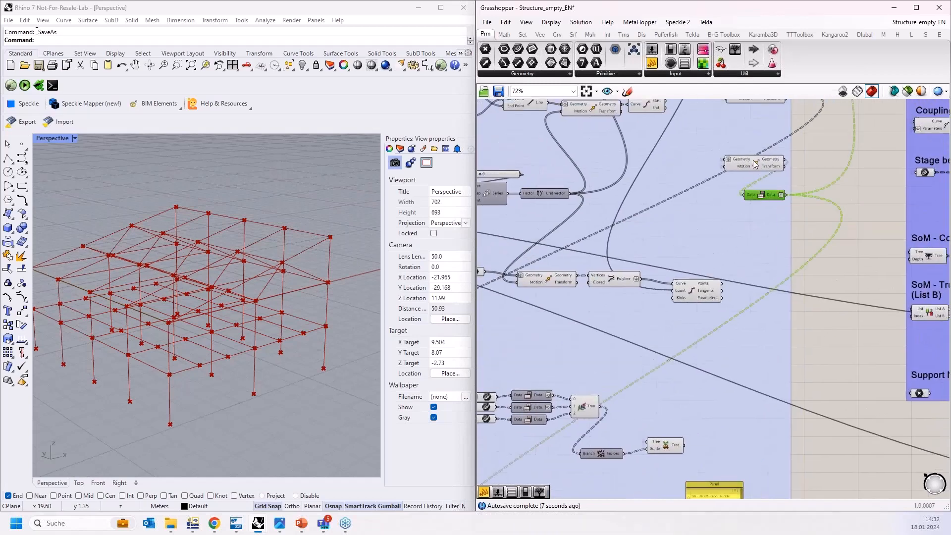
right_click_drag(823, 354, 642, 455)
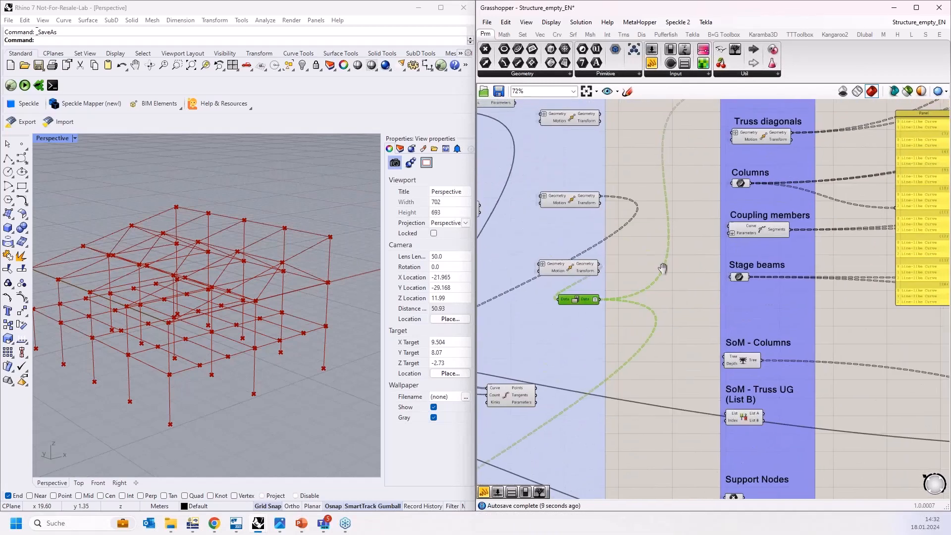
right_click_drag(725, 99, 718, 168)
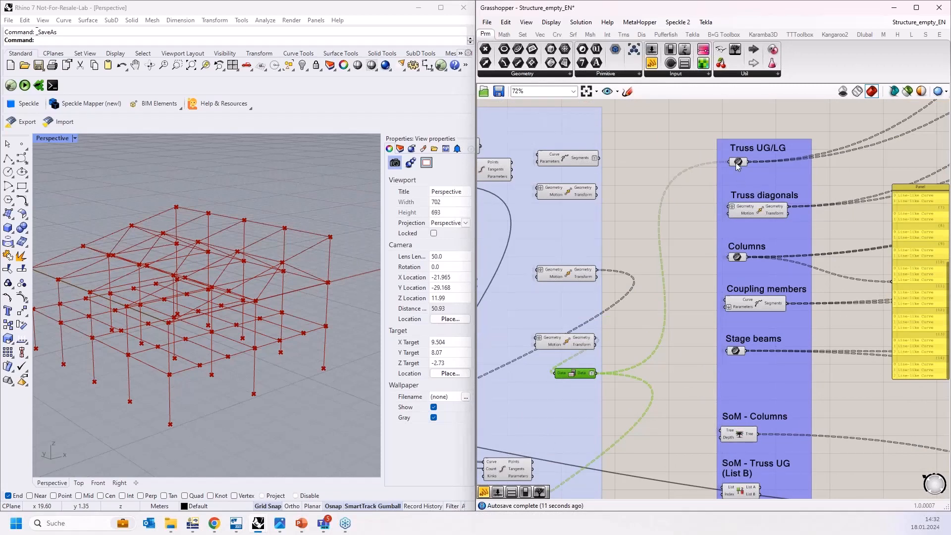
left_click(737, 162)
right_click_drag(305, 299, 346, 239)
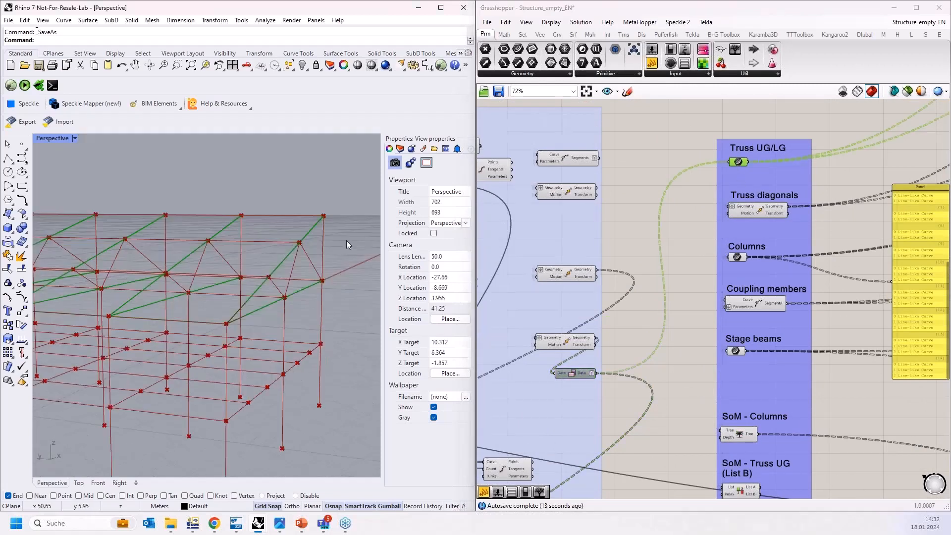
scroll(346, 239, "up", 6)
scroll(180, 311, "down", 2)
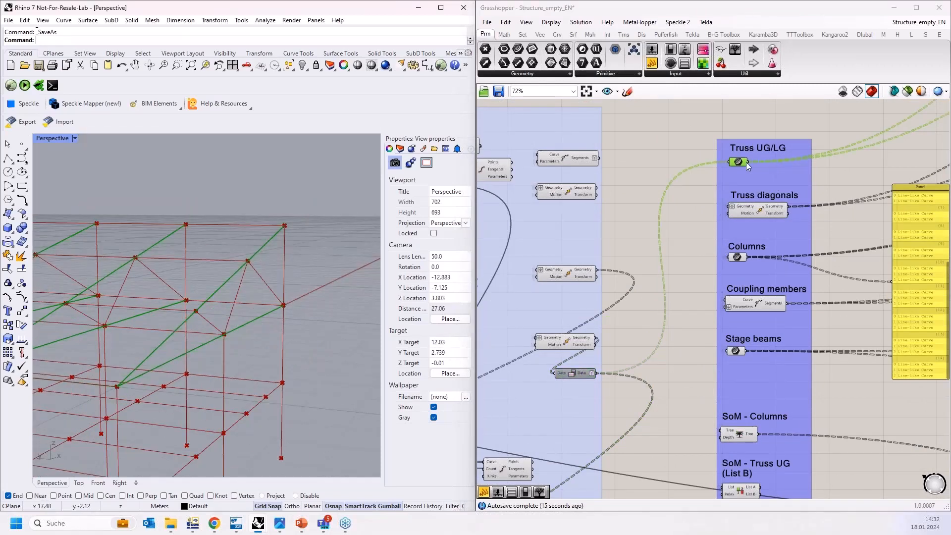
scroll(637, 151, "up", 4)
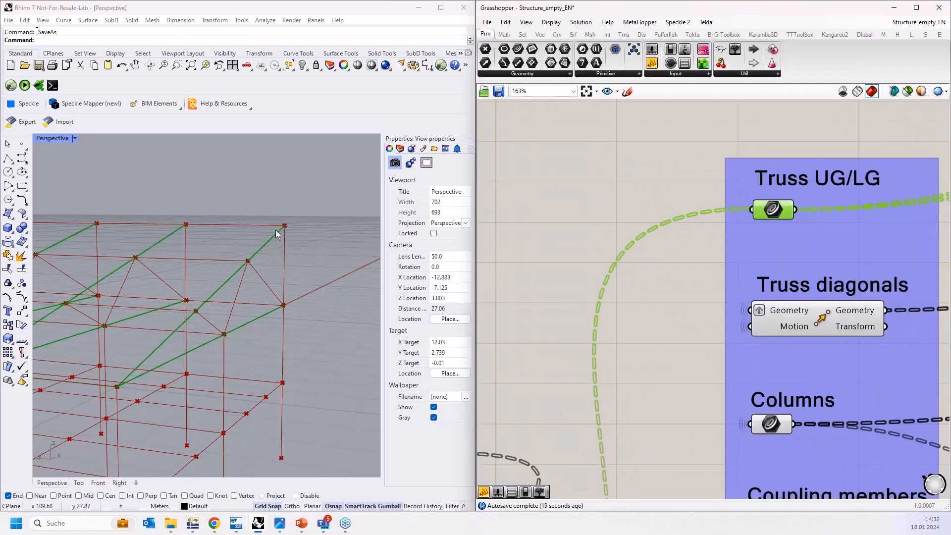
- Compare the member branches in the Trim Tree panel with the highlighted girder lines in Rhino
scroll(655, 258, "down", 8)
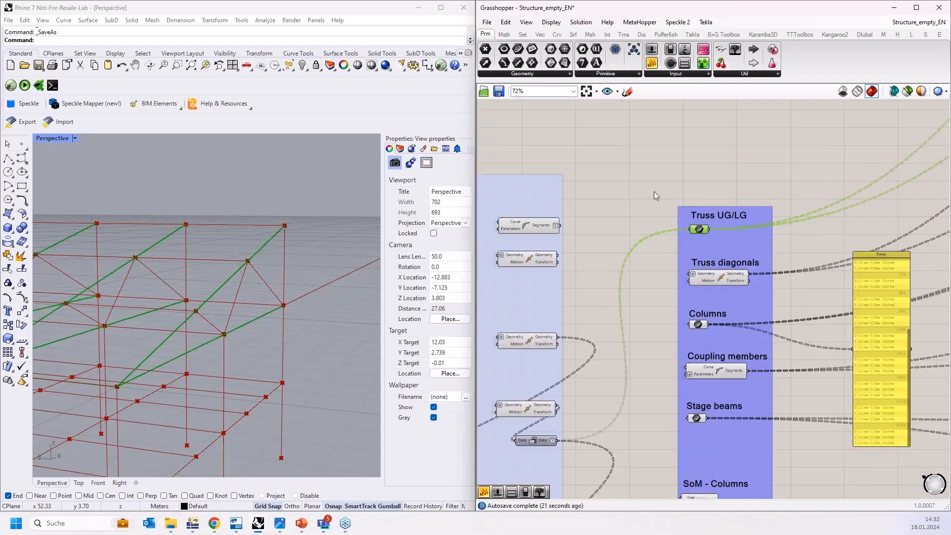
right_click_drag(683, 341, 739, 254)
scroll(579, 400, "up", 4)
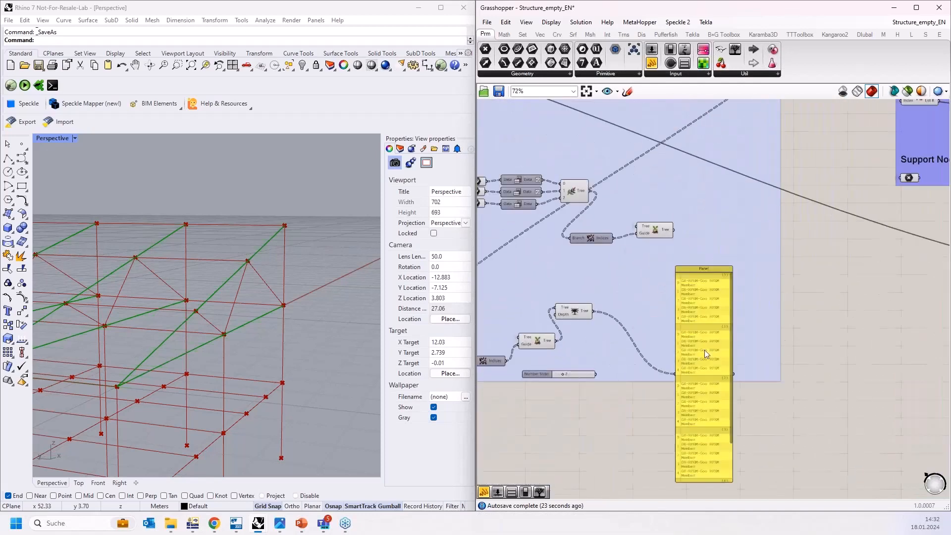
scroll(703, 350, "up", 3)
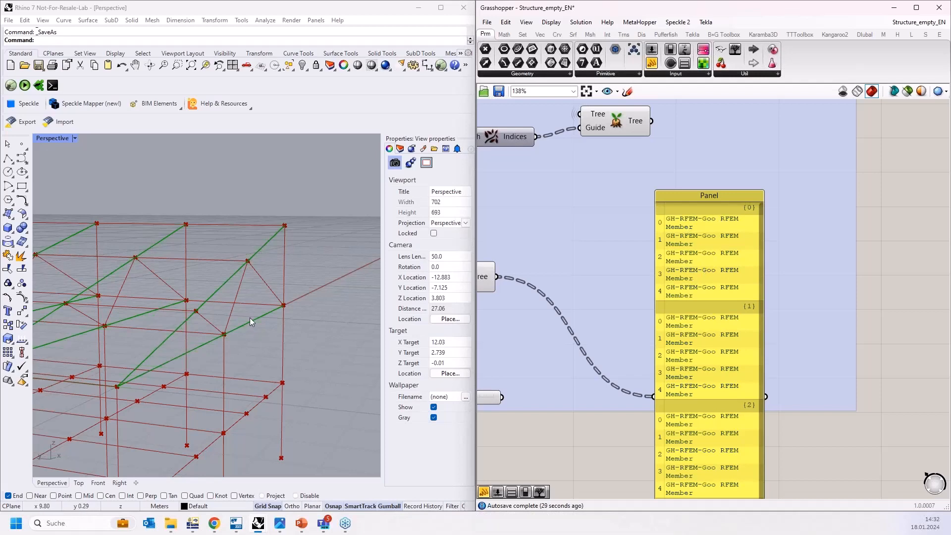
scroll(654, 315, "down", 2)
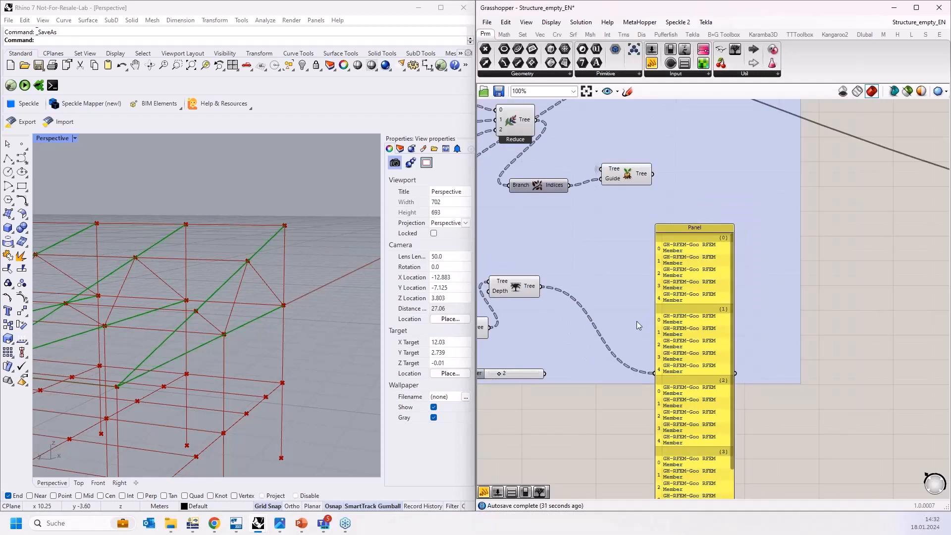
- Reposition the lower Trim Tree slightly and delete the panel connected to it
left_click_drag(519, 290, 540, 311)
left_click(691, 315)
key("Delete")
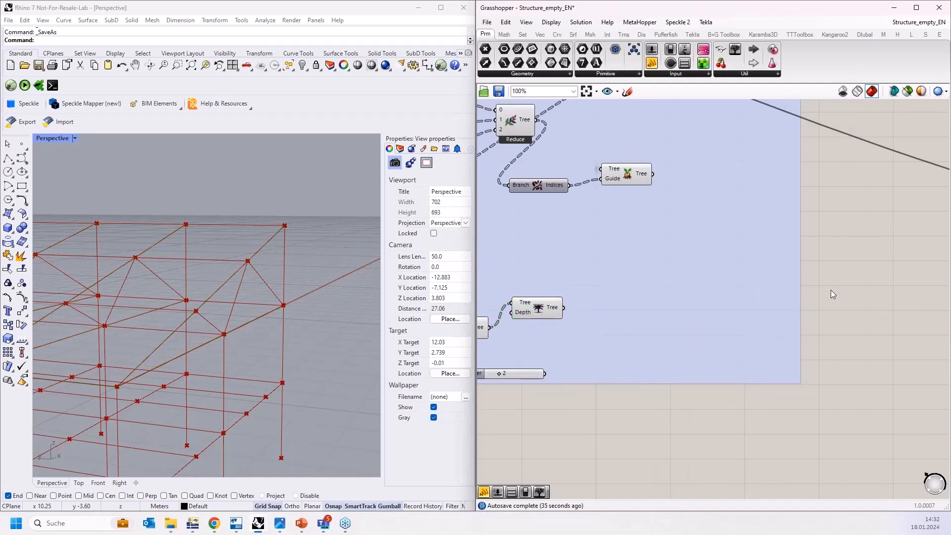
- Inspect the List B output of the SoM - Truss UG Split List in a temporary enlarged panel and delete the panel
right_click_drag(779, 341, 700, 416)
scroll(699, 416, "down", 3)
left_click(560, 395)
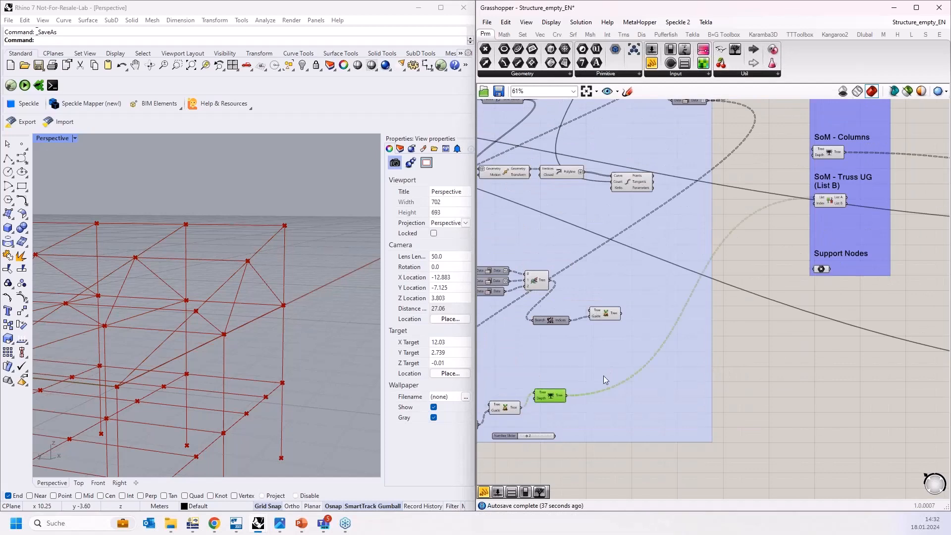
scroll(687, 295, "up", 8)
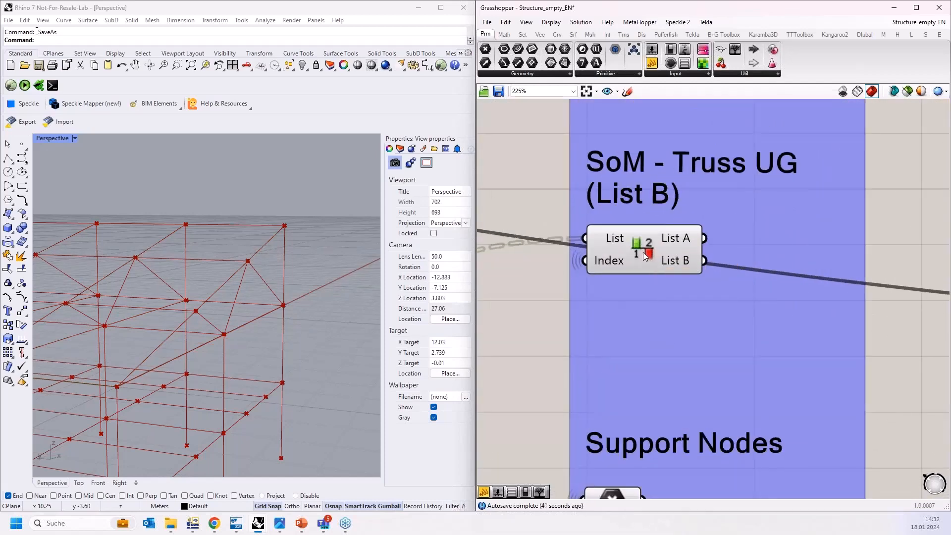
right_click_drag(894, 210, 812, 245)
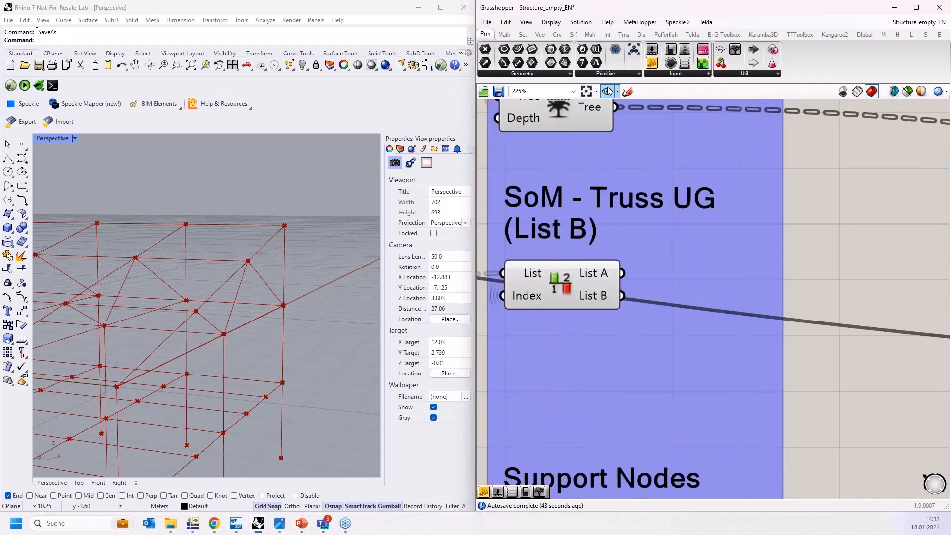
left_click(651, 64)
left_click(736, 267)
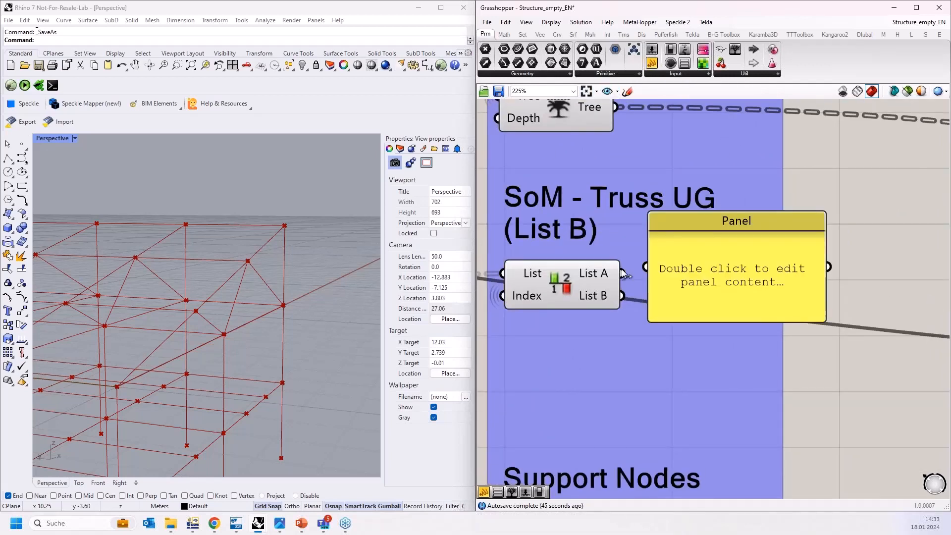
left_click_drag(622, 273, 645, 267)
left_click_drag(729, 273, 753, 179)
left_click_drag(622, 295, 669, 174)
left_click_drag(749, 228, 749, 367)
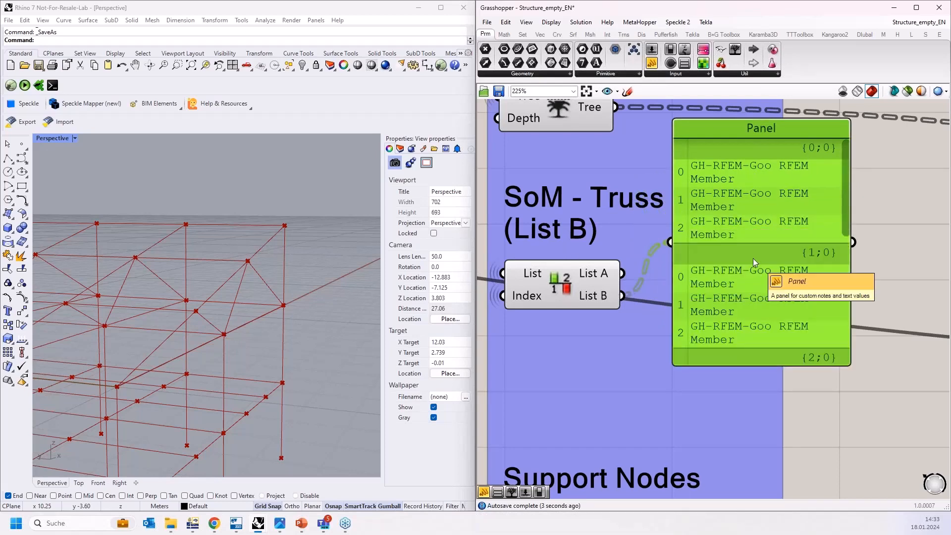
key("Delete")
- Bring the SoM - Truss UG Member Set component beside its Split List and wire List B into Members No
scroll(560, 261, "down", 5)
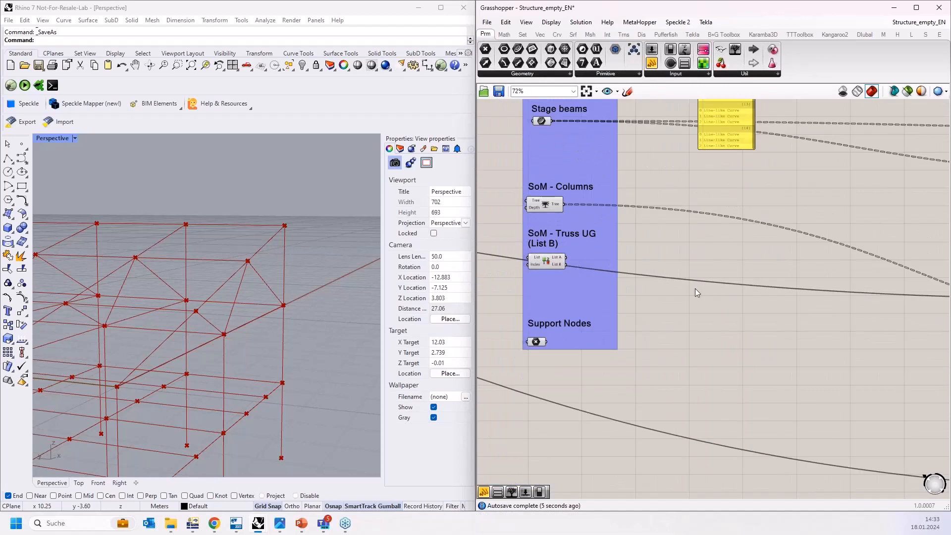
right_click_drag(711, 293, 643, 272)
scroll(643, 277, "down", 4)
right_click_drag(737, 331, 585, 307)
left_click_drag(823, 370, 501, 222)
right_click_drag(501, 221, 627, 269)
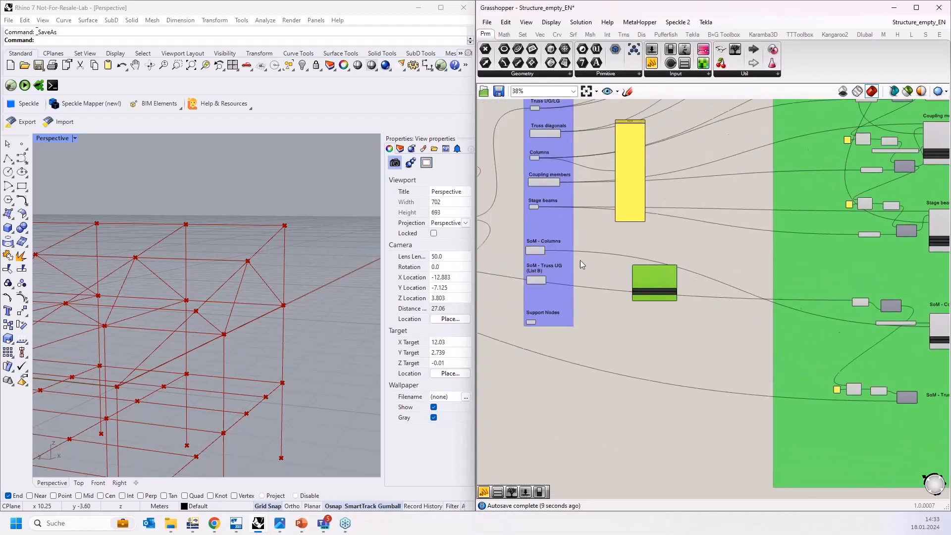
scroll(560, 293, "up", 5)
left_click_drag(559, 292, 789, 285)
scroll(764, 276, "down", 3)
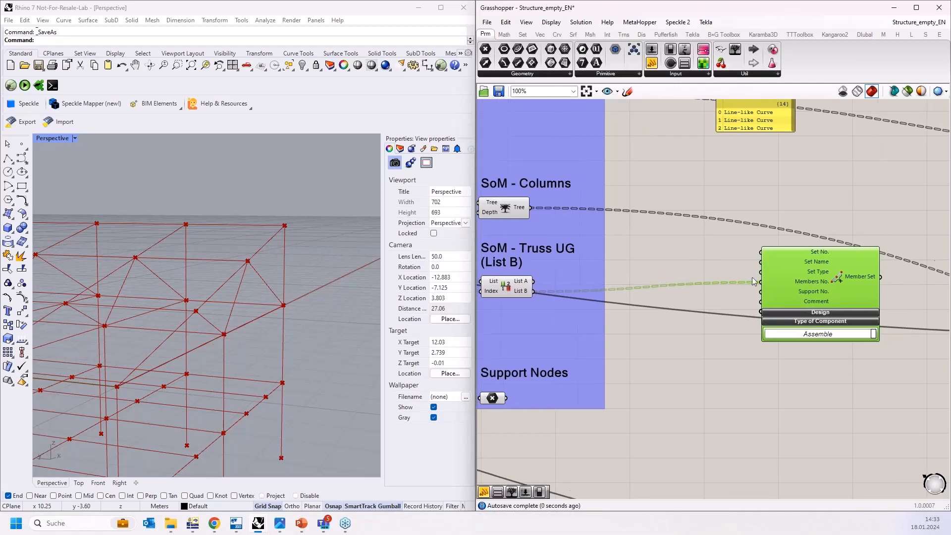
scroll(705, 265, "up", 2)
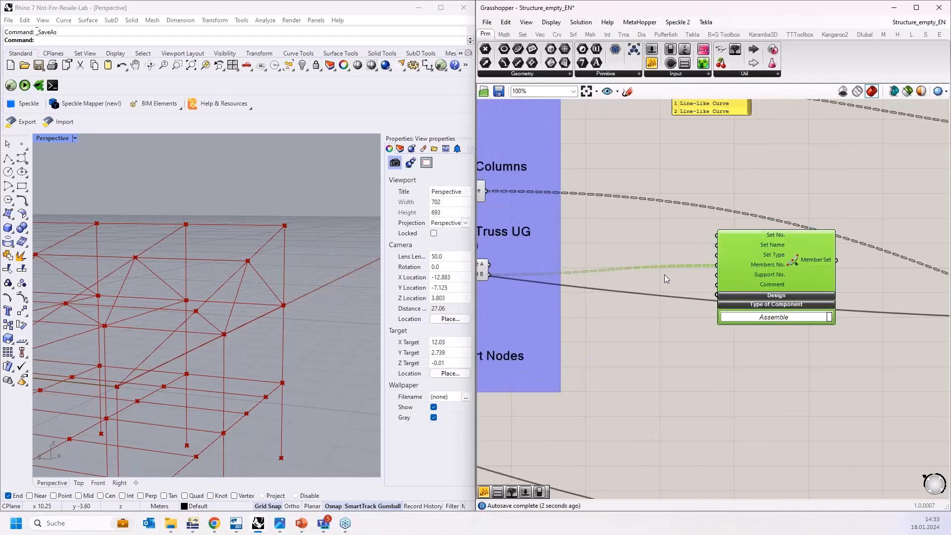
scroll(645, 292, "down", 5)
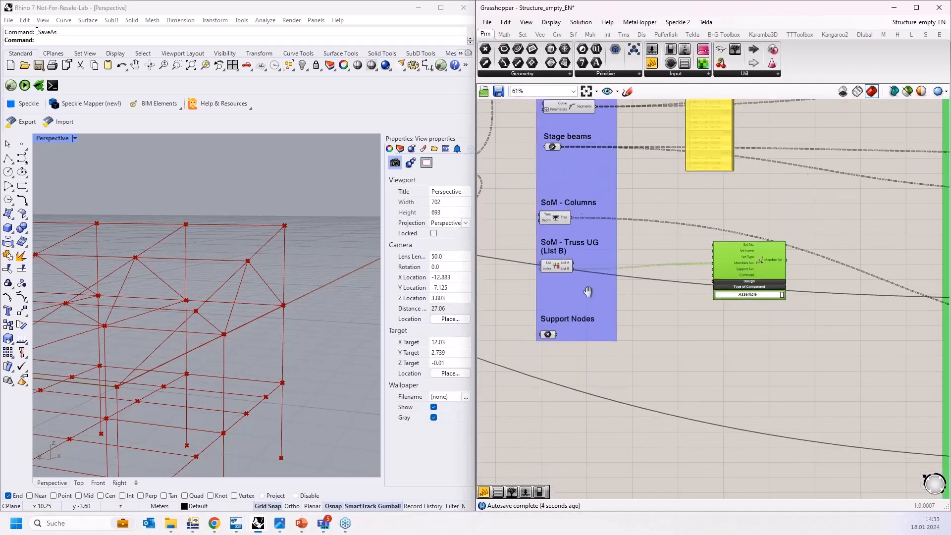
- Move the truss Member Set component back beneath the SoM - Truss UG label in the green group
scroll(588, 292, "down", 1)
left_click_drag(616, 248, 908, 381)
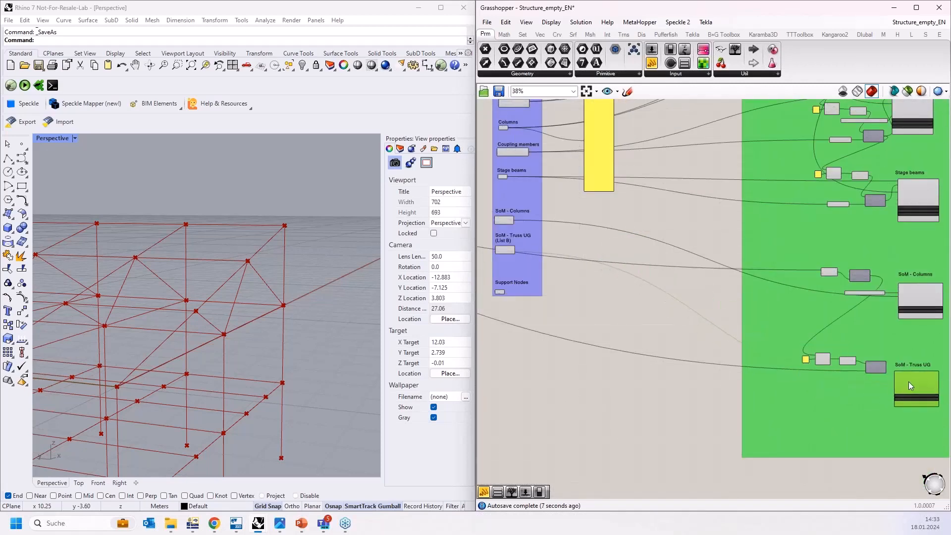
scroll(760, 399, "up", 5)
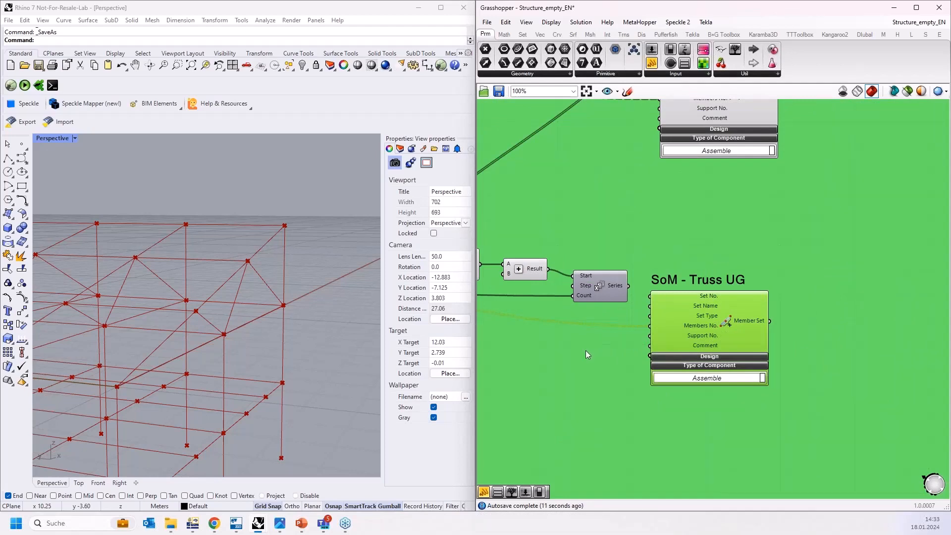
scroll(585, 350, "up", 2)
scroll(620, 279, "up", 1)
scroll(714, 396, "down", 4)
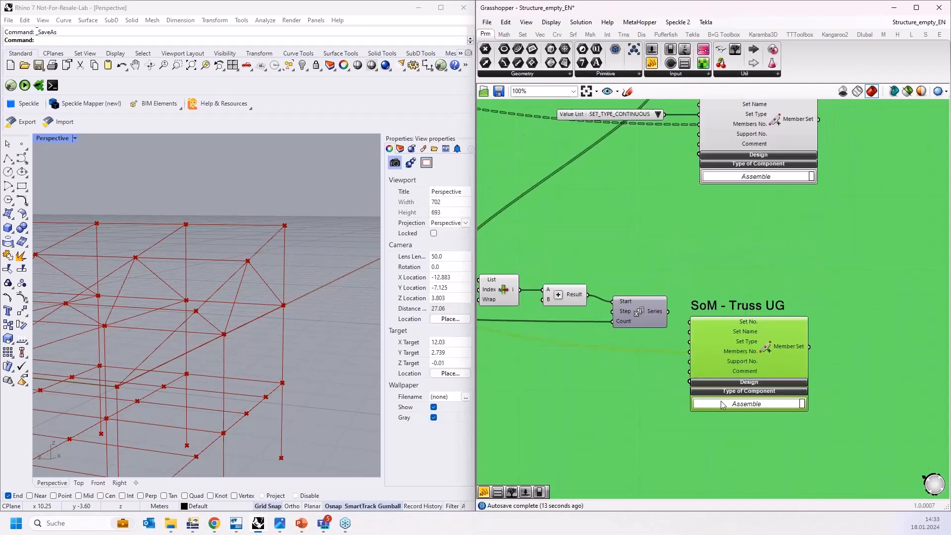
- Wire the SoM - Columns Series output into Set No. of the SoM - Columns Member Set component
right_click_drag(658, 287, 683, 381)
scroll(692, 262, "up", 1)
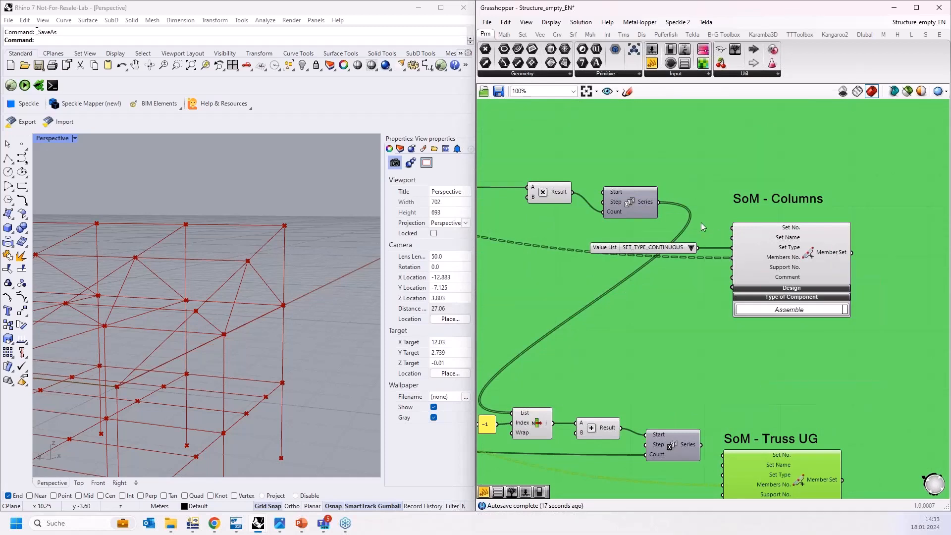
left_click_drag(663, 202, 726, 231)
- Feed the SoM - Truss UG Member Set its Series output as Set No. and the SET_TYPE_CONTINUOUS value list as Set Type
right_click_drag(683, 440, 673, 347)
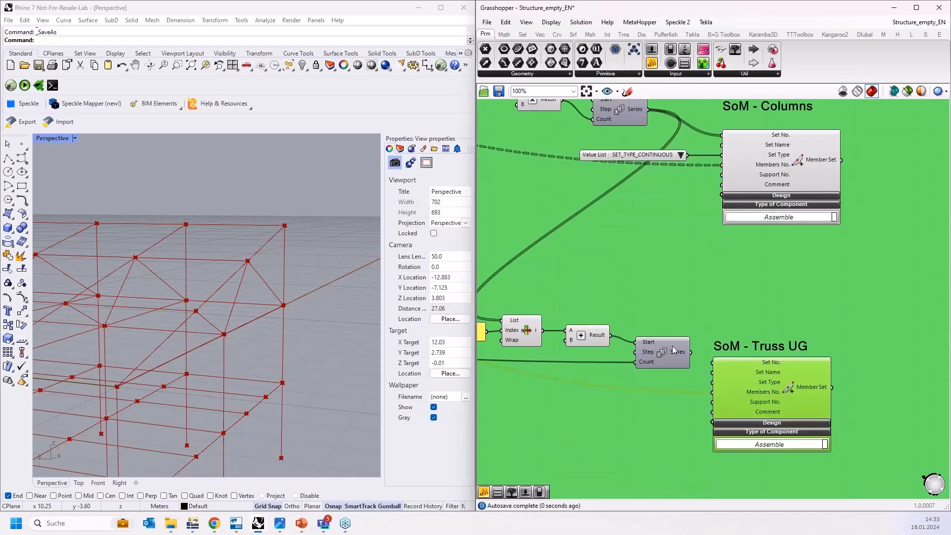
right_click_drag(680, 305, 700, 320)
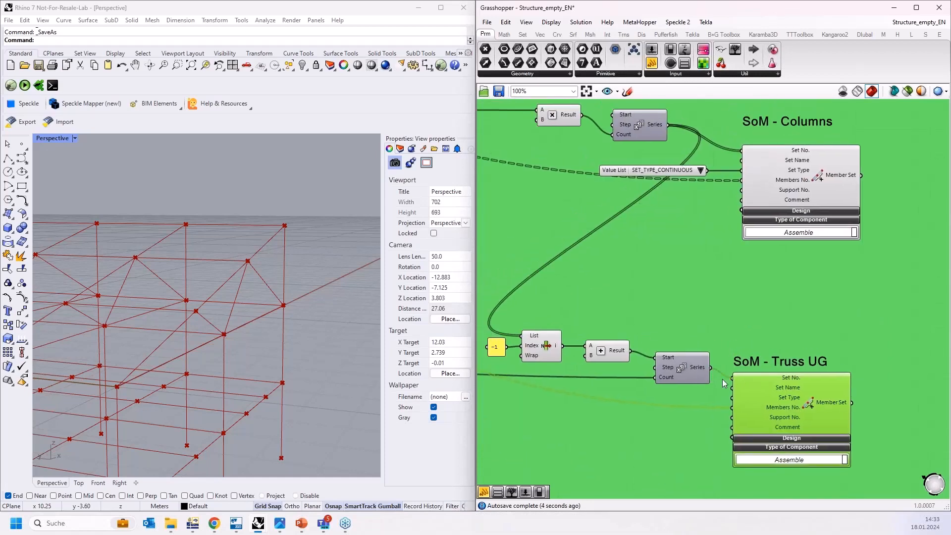
right_click_drag(659, 423, 655, 382)
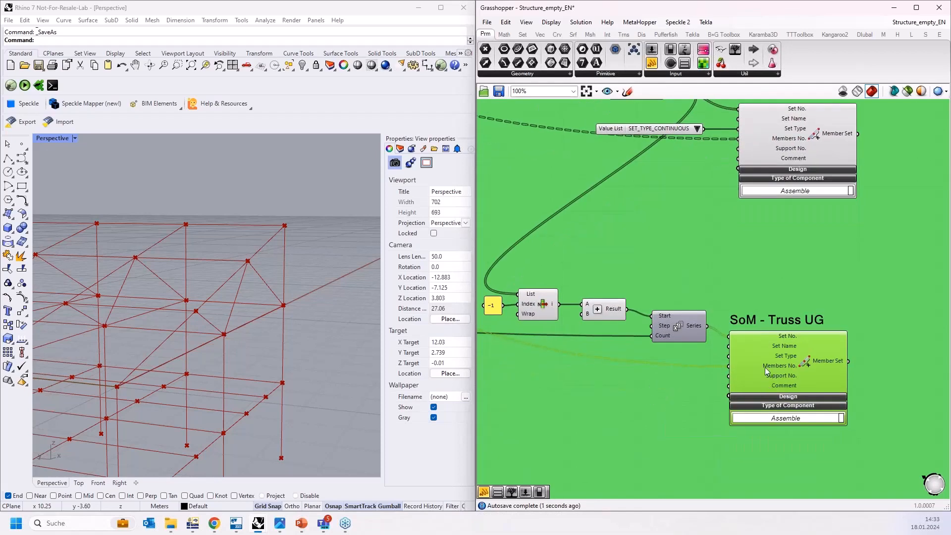
left_click_drag(704, 128, 728, 356)
- Flatten the GH Line input of the Coupling members component
scroll(643, 421, "down", 6)
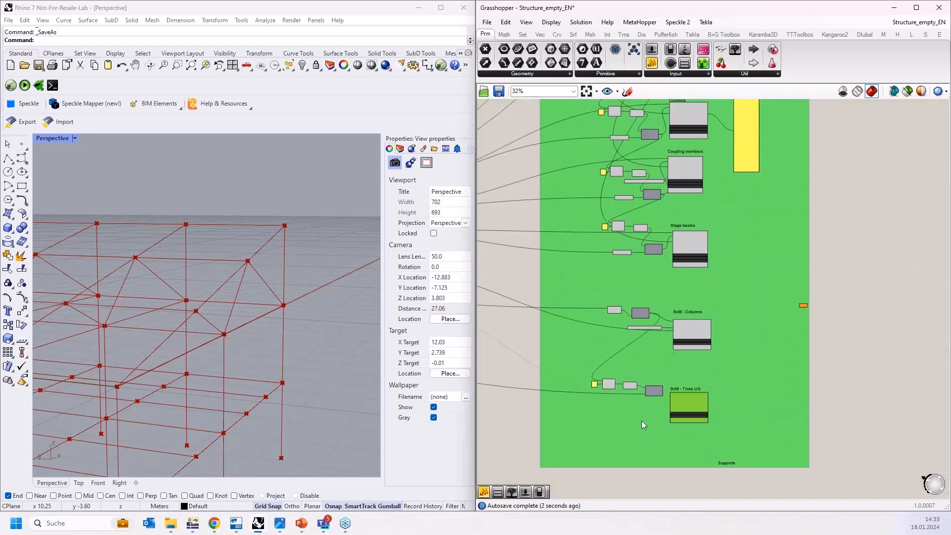
scroll(641, 421, "down", 1)
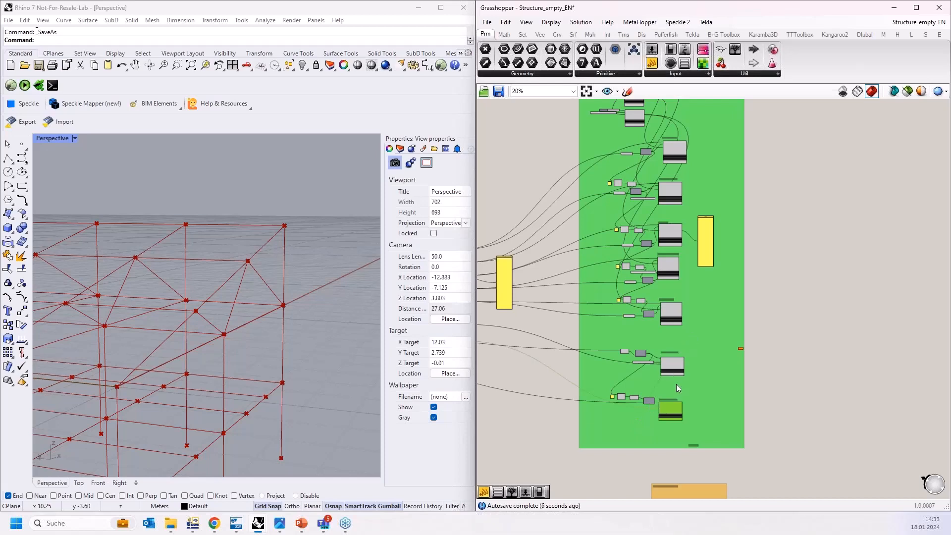
scroll(659, 411, "up", 4)
scroll(659, 414, "up", 3)
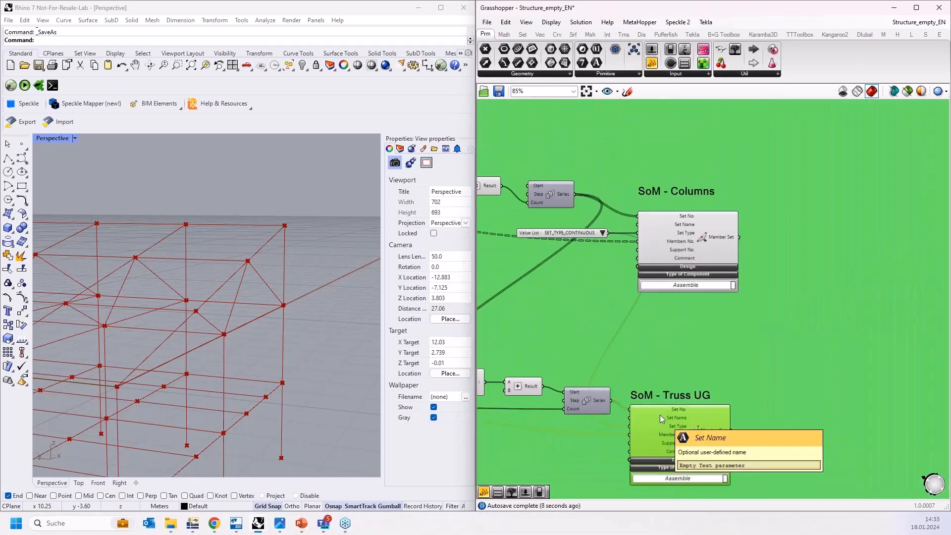
scroll(659, 415, "down", 4)
scroll(660, 414, "down", 2)
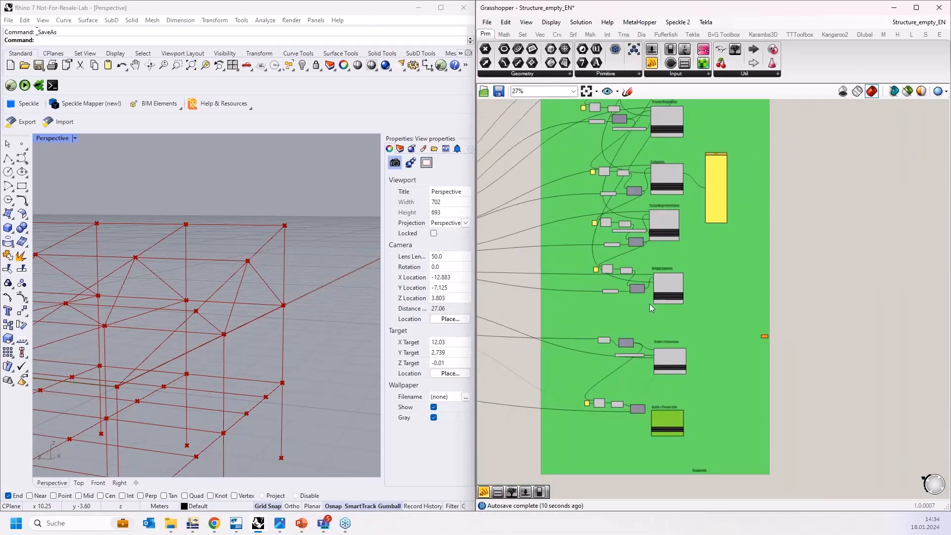
right_click_drag(670, 255, 672, 263)
scroll(659, 258, "up", 7)
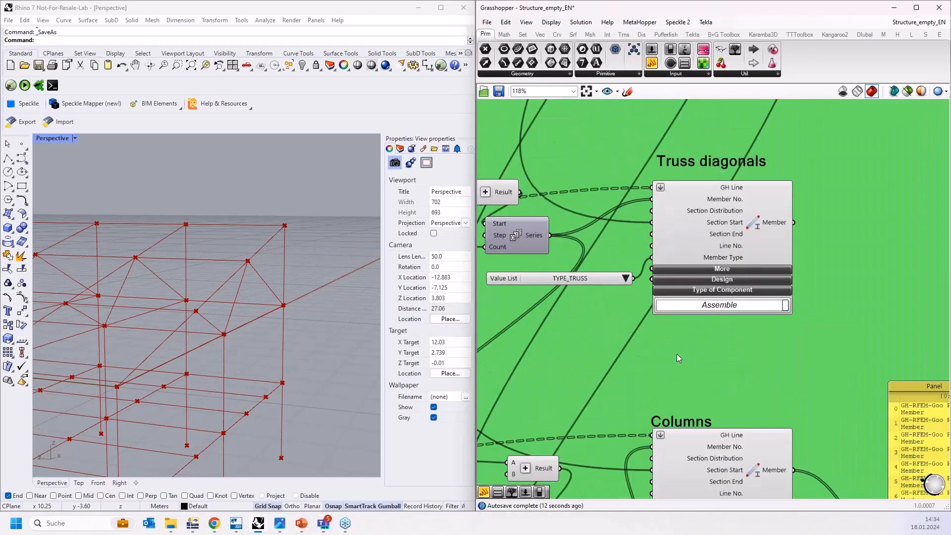
right_click_drag(669, 491, 671, 242)
right_click(671, 242)
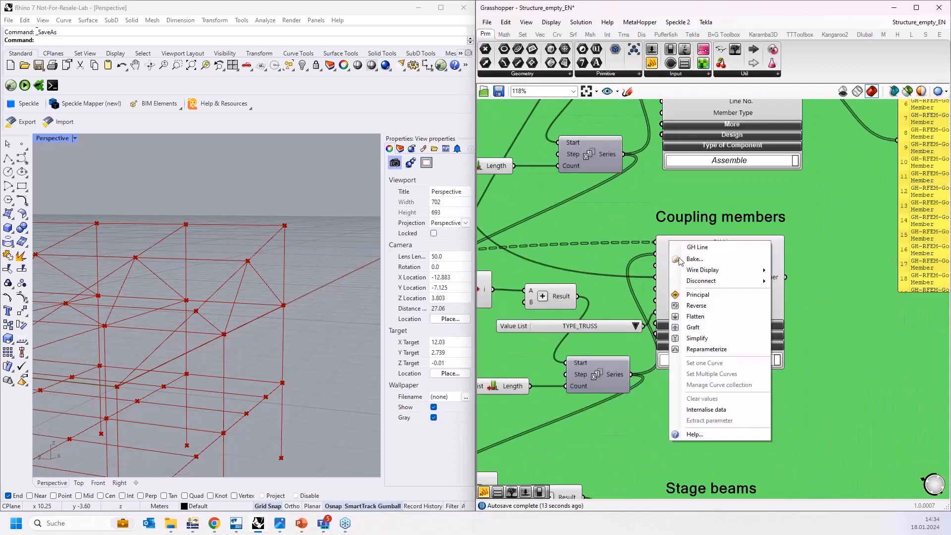
left_click(705, 312)
- Flatten the GH Line input of the Stage beams component
right_click_drag(653, 373, 671, 148)
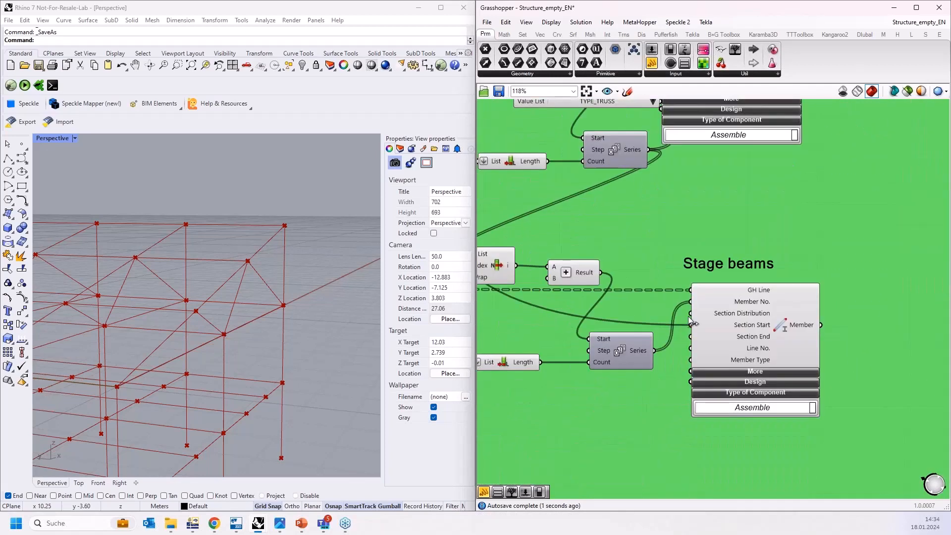
right_click(699, 294)
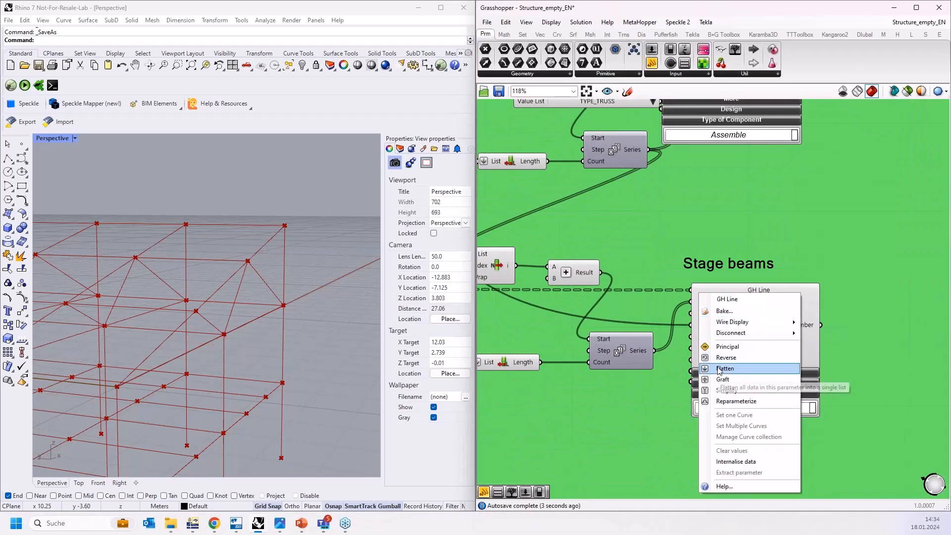
left_click(713, 364)
- Show the whole frame in Rhino and place a Nodal Support component beneath the Supports label in Grasshopper
right_click_drag(637, 421, 624, 240)
scroll(624, 241, "down", 2)
right_click_drag(656, 387, 678, 319)
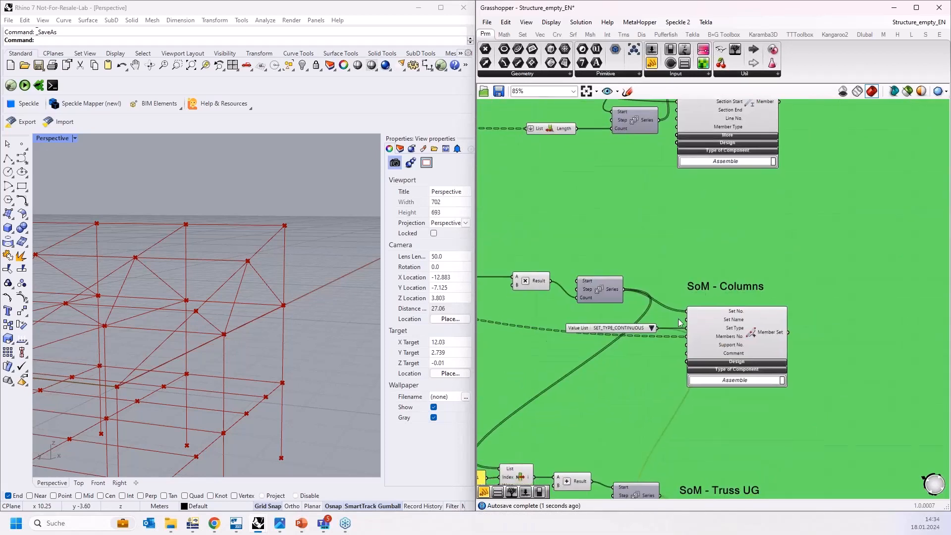
right_click_drag(665, 421, 650, 304)
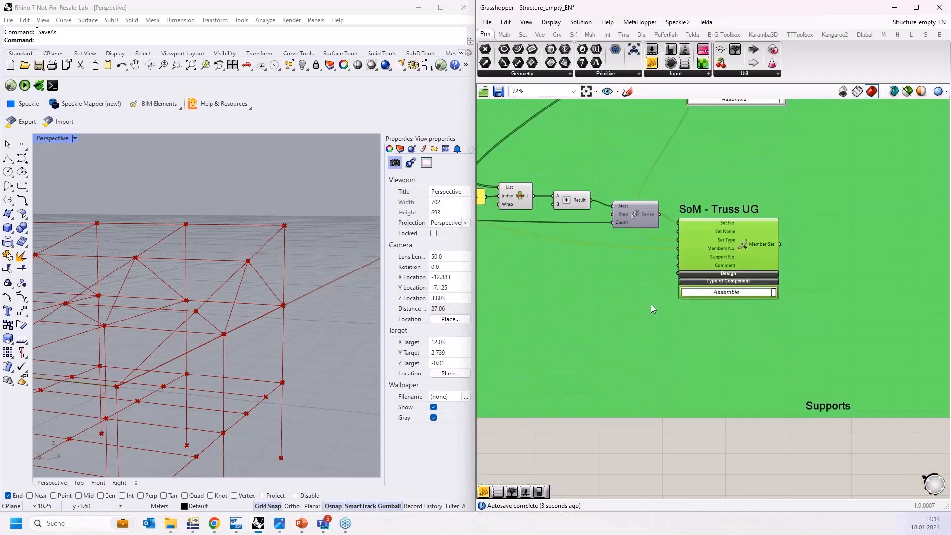
scroll(650, 304, "down", 3)
scroll(701, 396, "down", 1)
right_click_drag(705, 402, 698, 366)
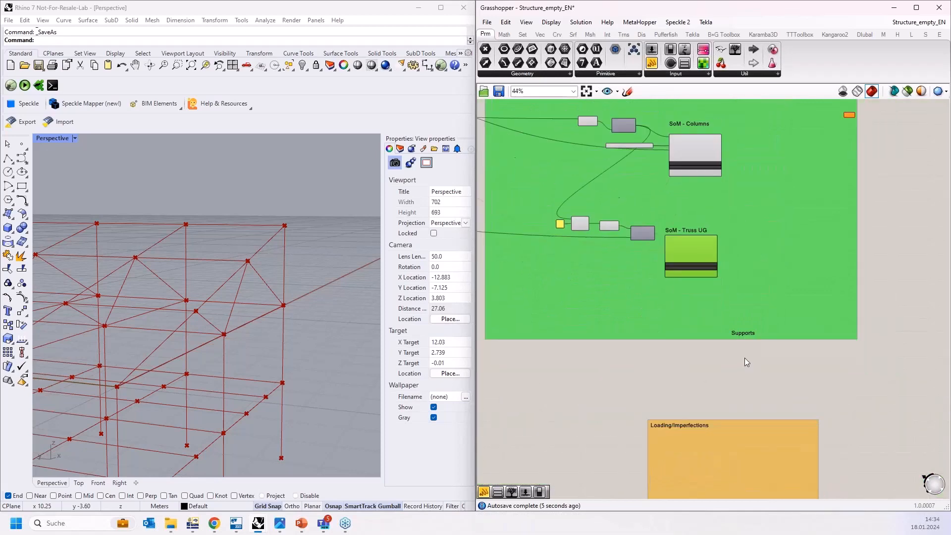
scroll(744, 357, "up", 5)
scroll(312, 228, "down", 3)
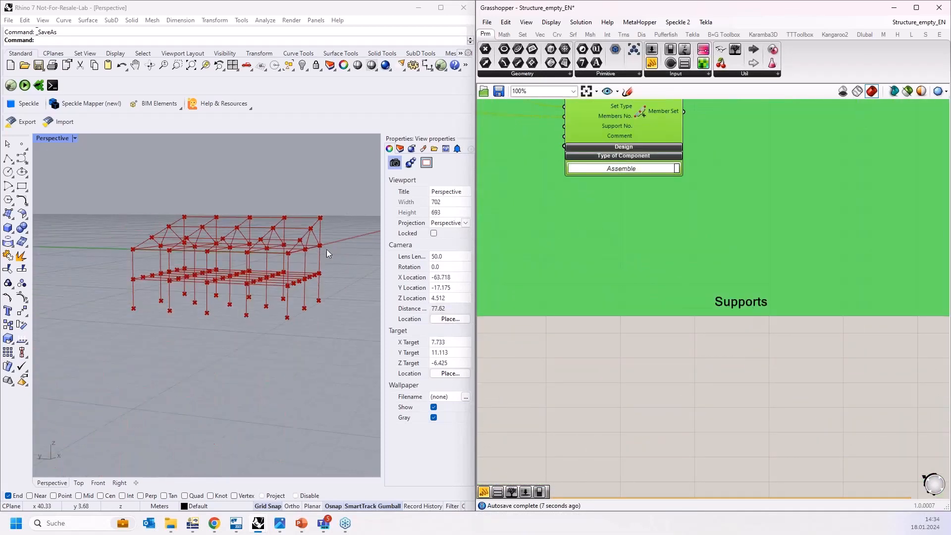
scroll(339, 360, "down", 1)
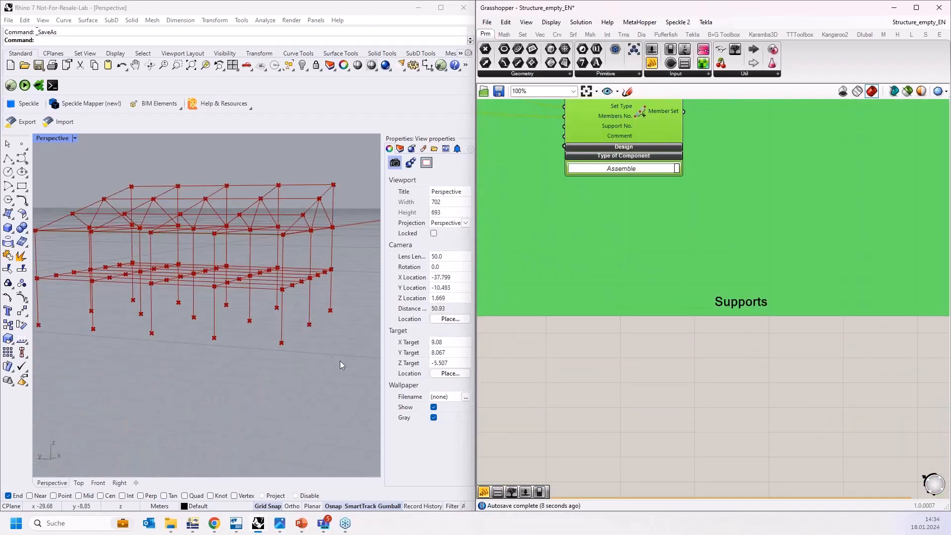
left_click(864, 34)
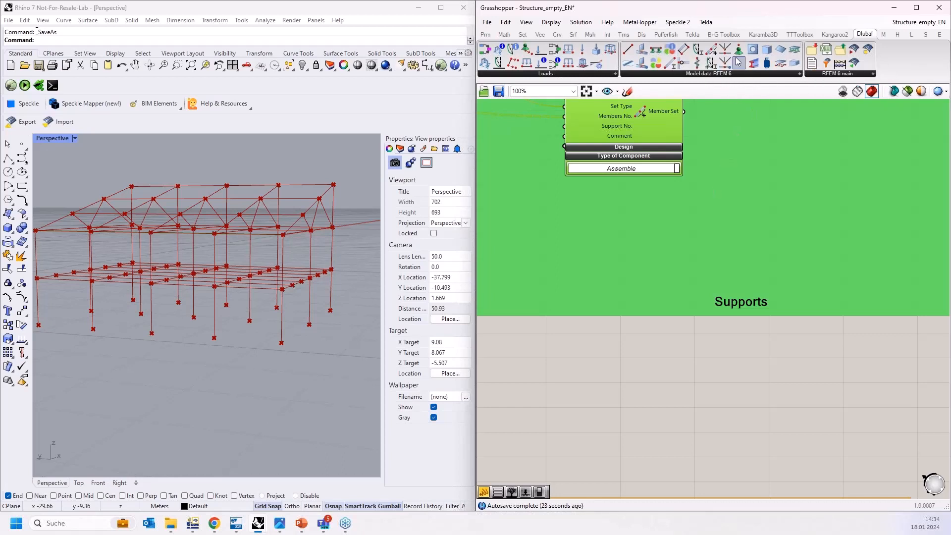
left_click_drag(738, 62, 741, 101)
left_click_drag(746, 352, 748, 379)
right_click_drag(652, 353, 632, 311)
scroll(629, 325, "up", 1)
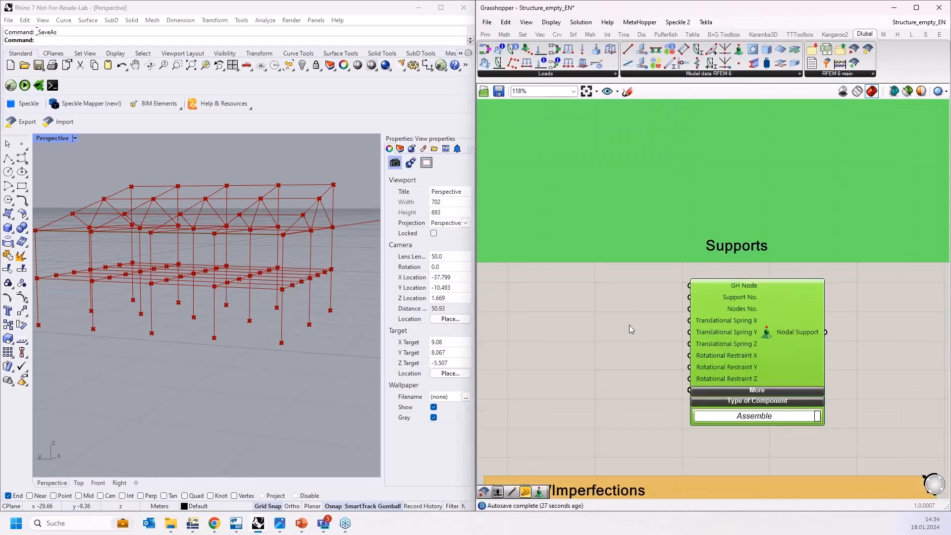
- Bring the Nodal Support component near the Support Nodes point parameter and wire that parameter into GH Node
scroll(630, 326, "down", 5)
scroll(763, 352, "down", 1)
left_click_drag(809, 350, 564, 278)
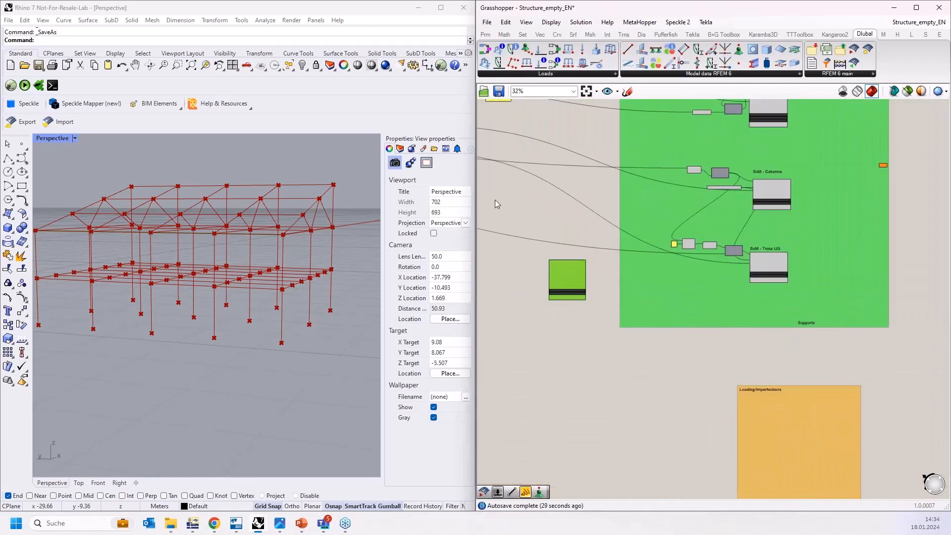
right_click_drag(494, 200, 637, 258)
left_click_drag(699, 328, 715, 341)
scroll(541, 236, "up", 5)
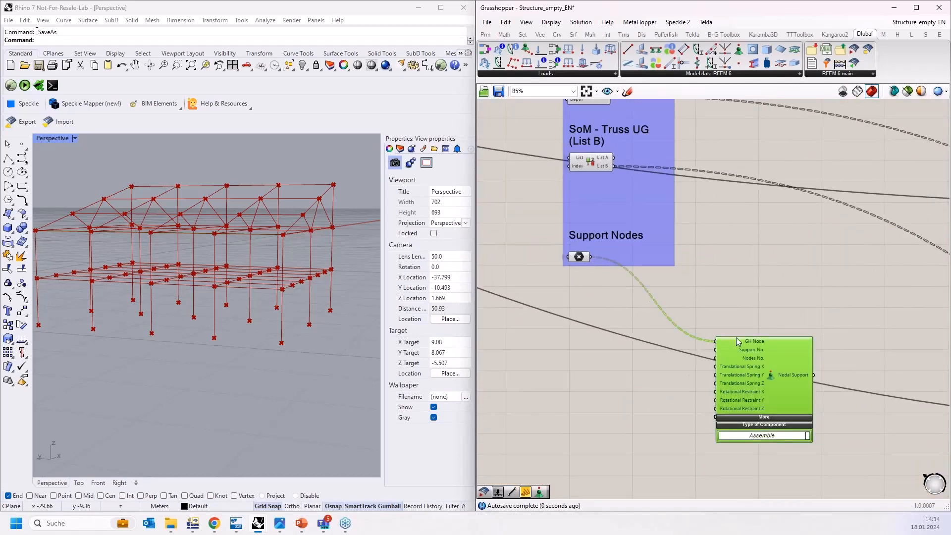
- Move the wired Nodal Support component back beneath the Supports label and deselect it
scroll(735, 337, "up", 3)
scroll(595, 263, "down", 2)
scroll(587, 260, "down", 4)
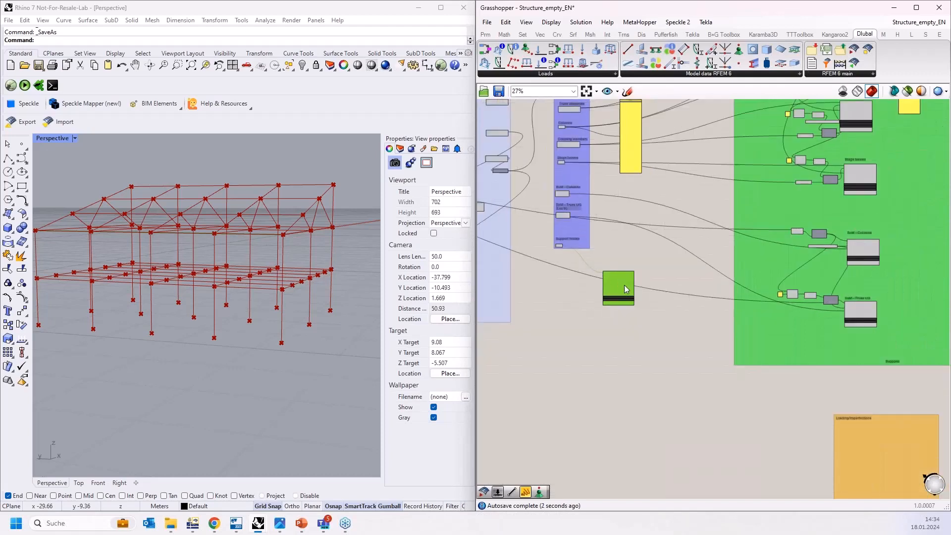
left_click_drag(624, 284, 907, 377)
scroll(911, 376, "up", 5)
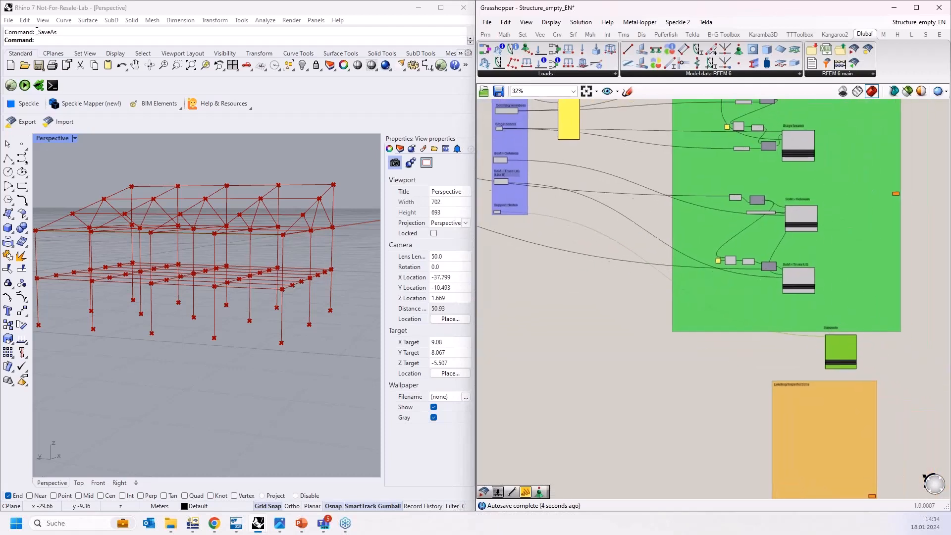
left_click_drag(799, 328, 796, 321)
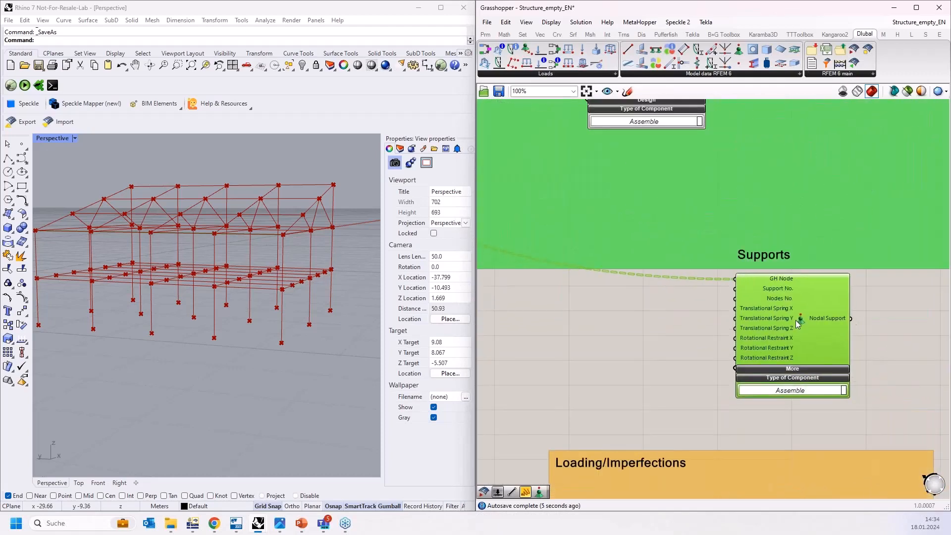
left_click(627, 313)
scroll(766, 336, "up", 2)
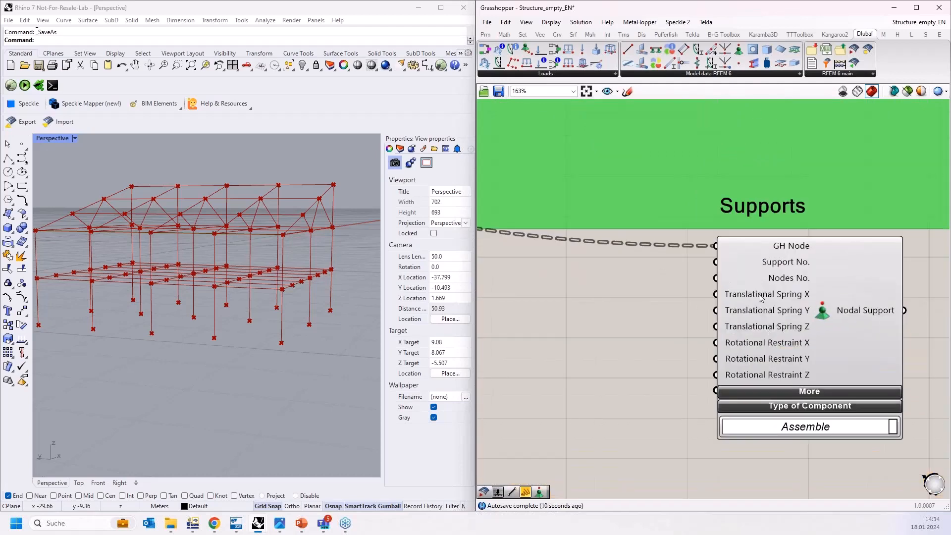
mouse_move(760, 297)
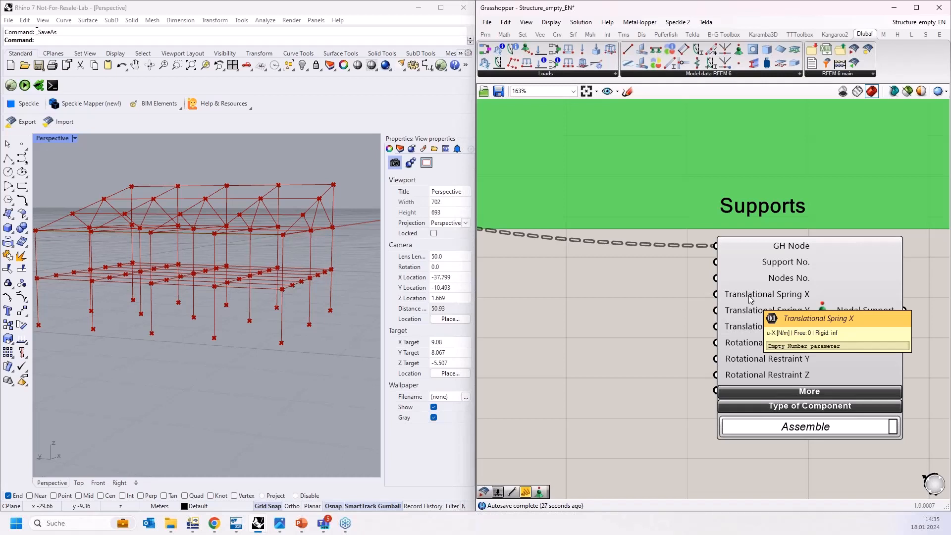
double_click(589, 325)
type("\"inf")
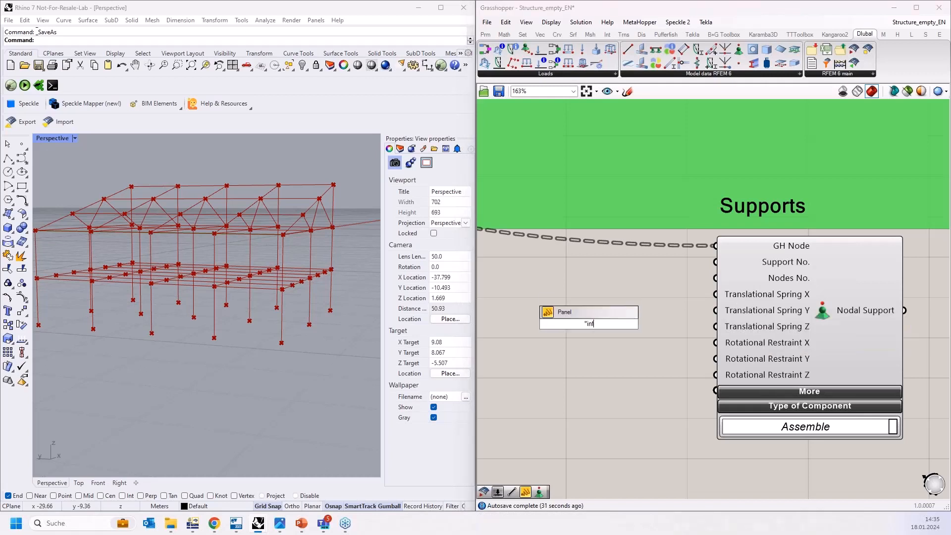
key("Escape")
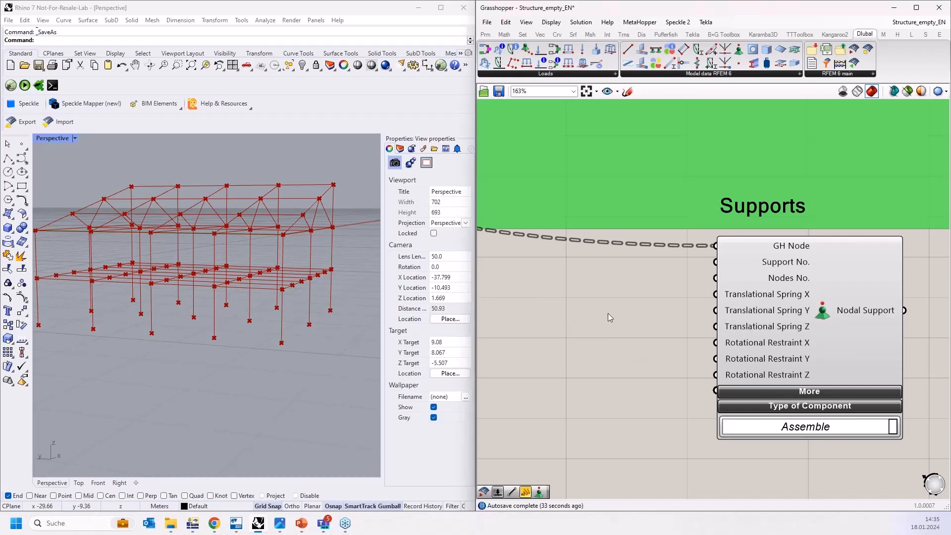
- Add a panel containing inf in front of the Nodal Support component's inputs
double_click(608, 313)
type("\"inf")
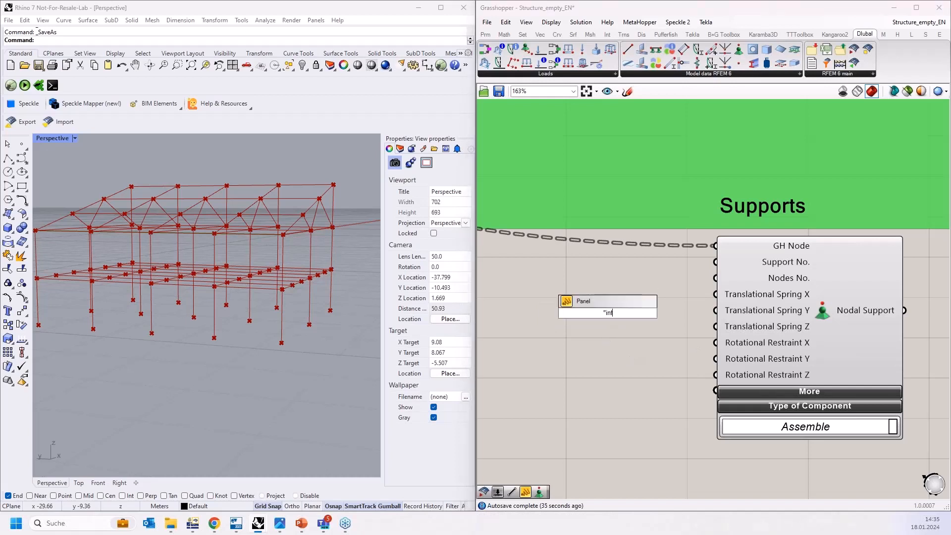
key("Return")
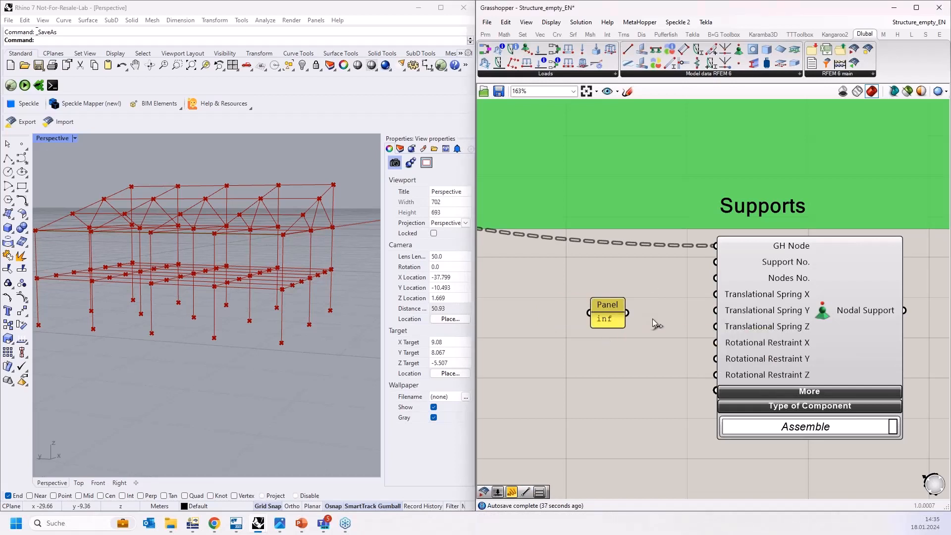
- Wire the inf panel into Translational Spring X, Y and Z and Rotational Restraint Z of the Nodal Support
left_click_drag(652, 319, 720, 296)
left_click_drag(629, 312, 716, 310)
left_click_drag(627, 314, 716, 326)
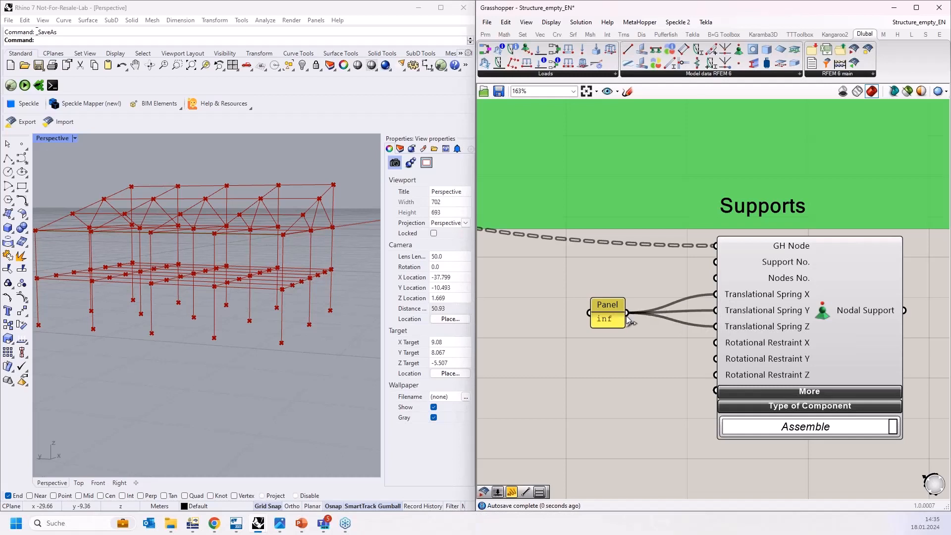
left_click_drag(626, 314, 716, 375)
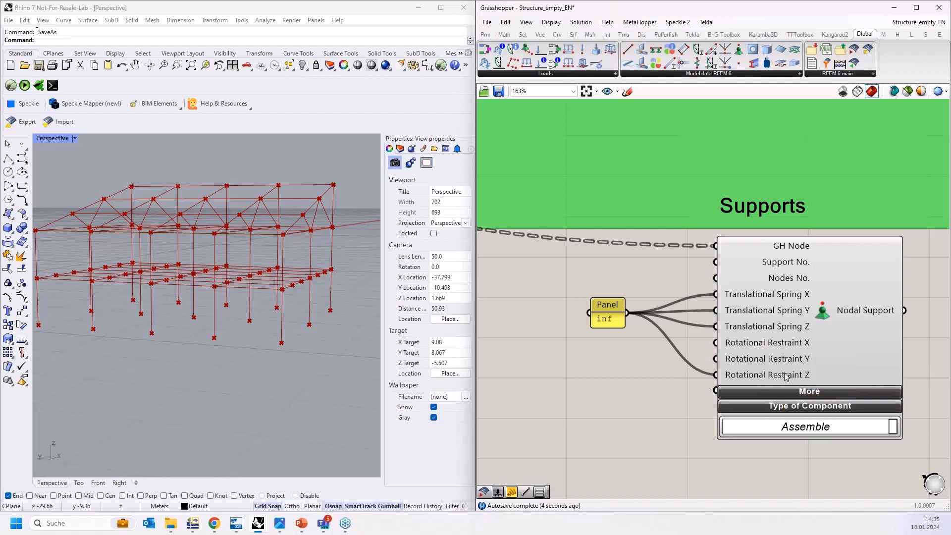
- Expand the additional inputs of the Nodal Support component, review the options from Nonlinearity X to Comment, and collapse them
scroll(728, 263, "down", 2)
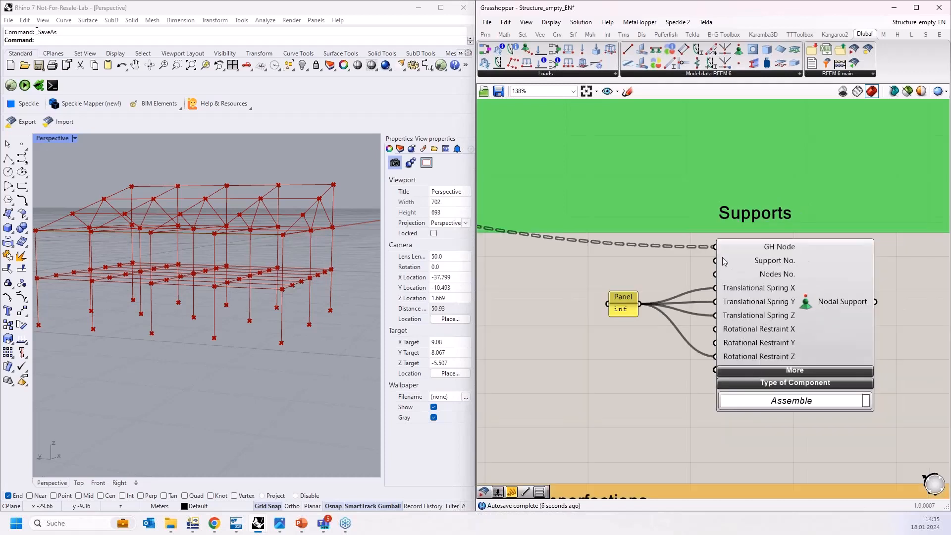
left_click(782, 353)
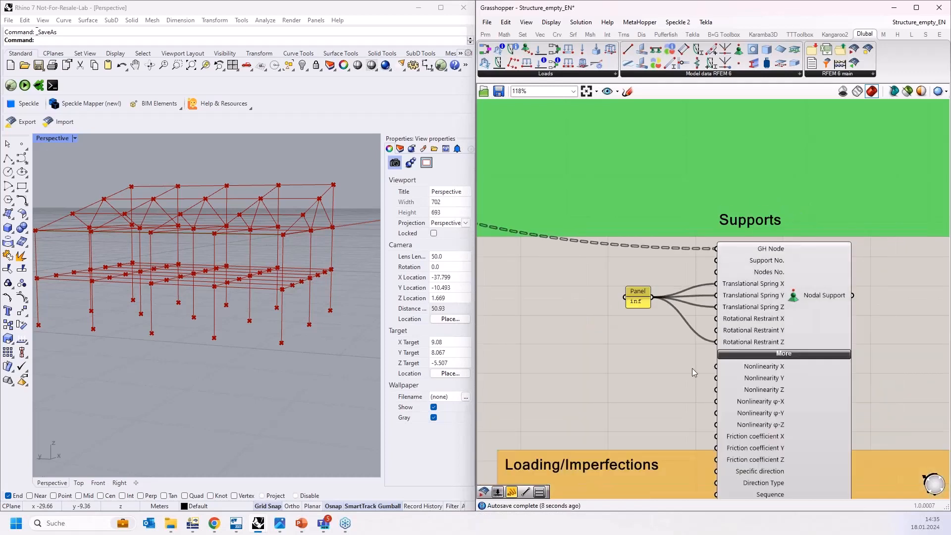
right_click_drag(669, 381, 635, 244)
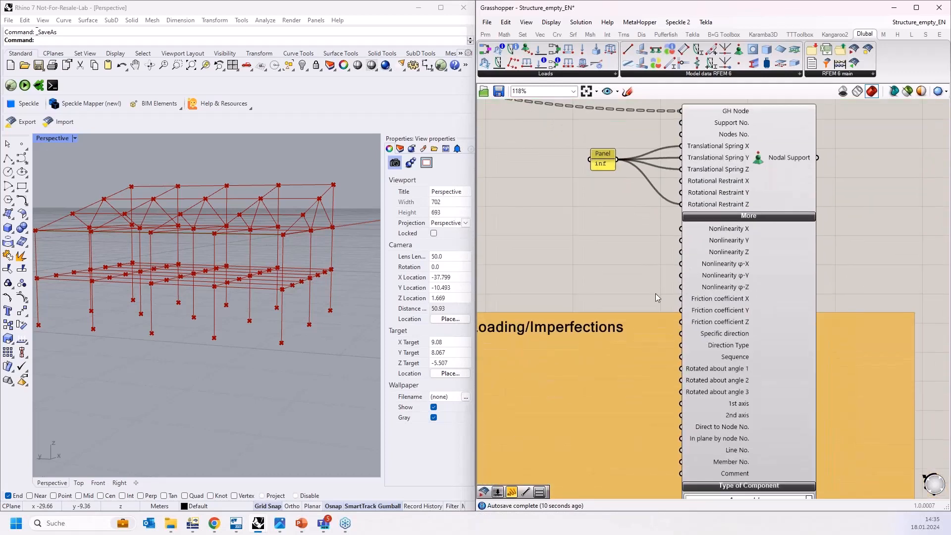
right_click_drag(654, 290, 643, 237)
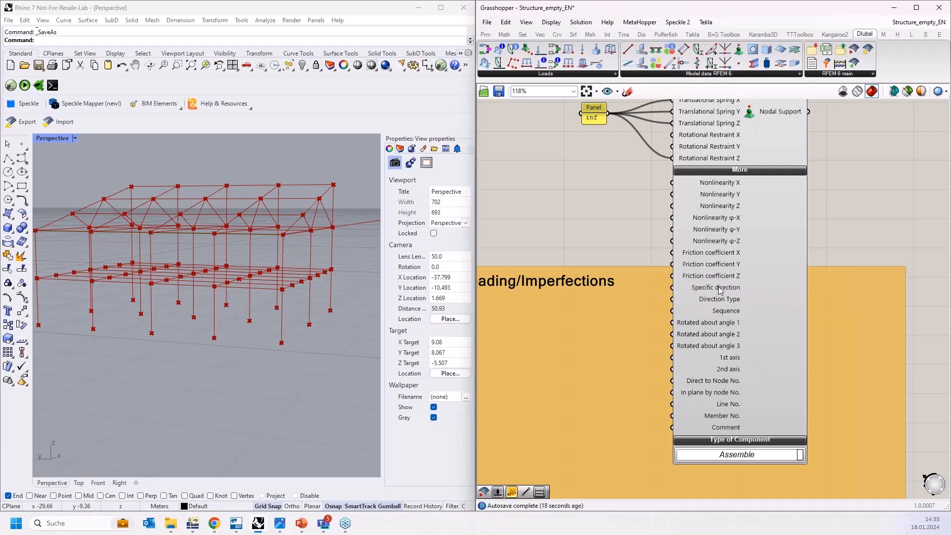
mouse_move(692, 395)
right_click_drag(589, 195, 593, 226)
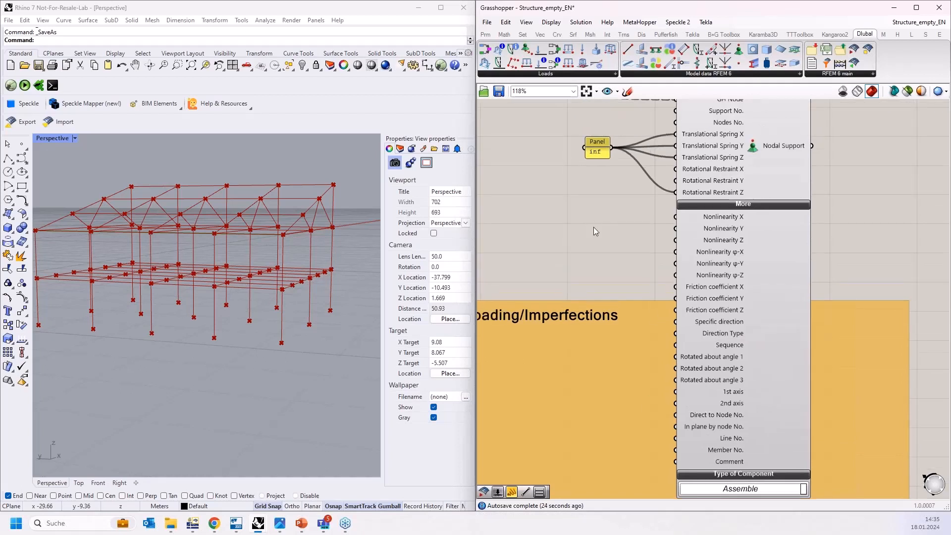
left_click(731, 203)
right_click_drag(668, 205, 659, 321)
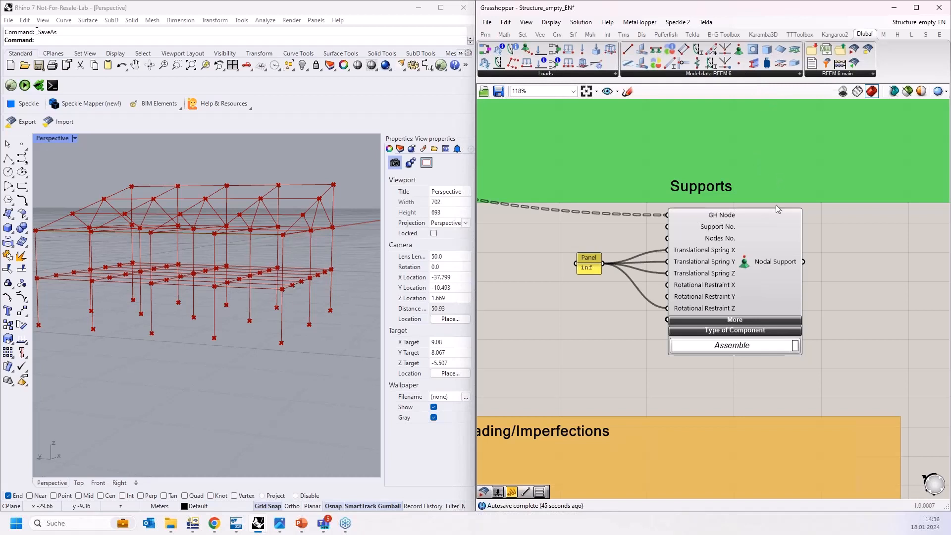
- Read the description of the Nonlinearity X input among the Nodal Support's additional inputs and collapse the section again
left_click(735, 319)
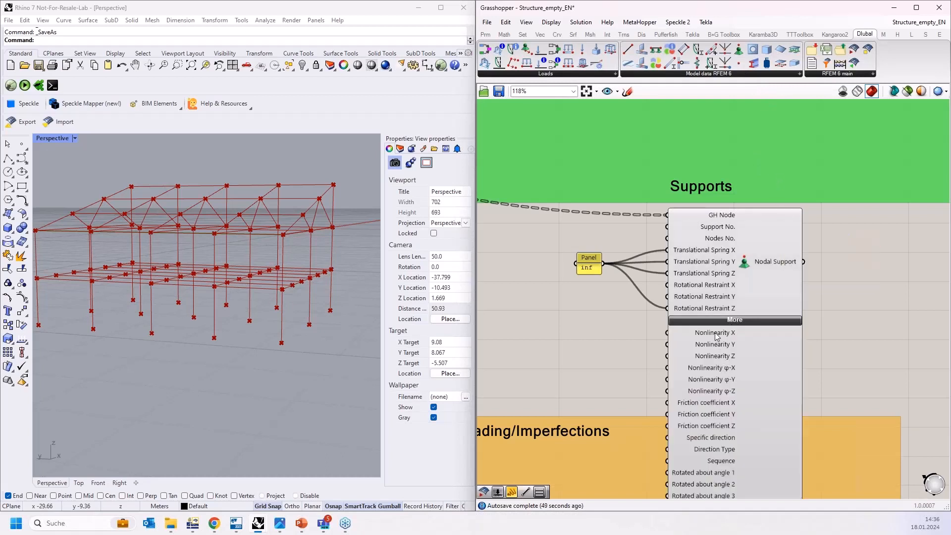
mouse_move(714, 336)
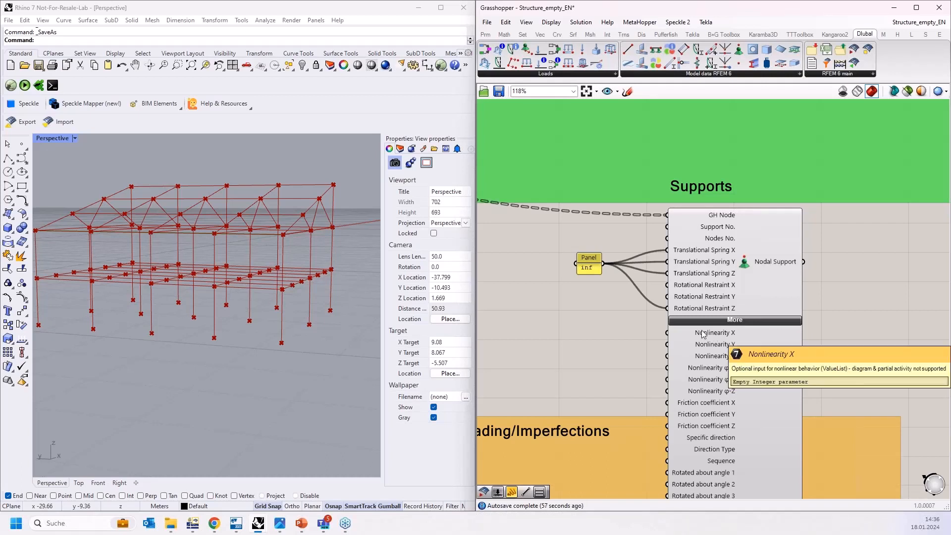
left_click(735, 323)
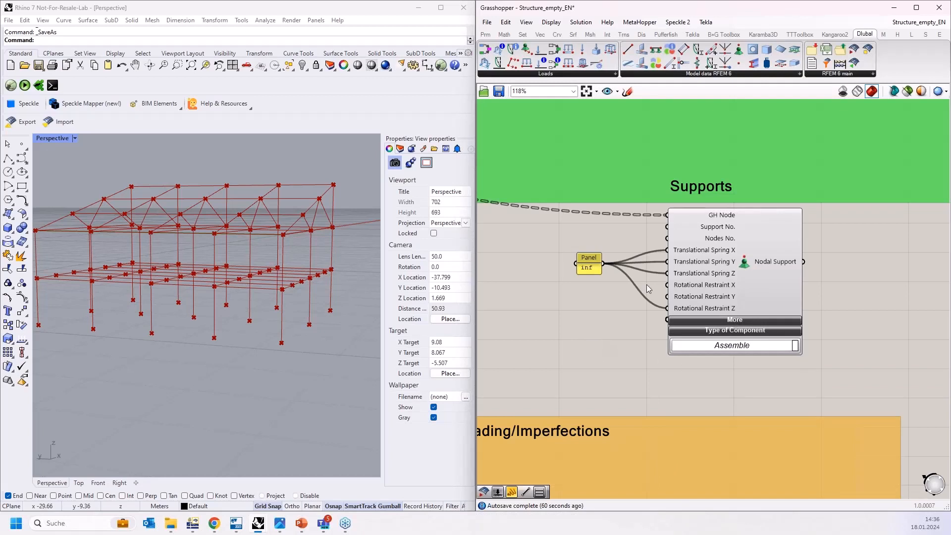
left_click(724, 321)
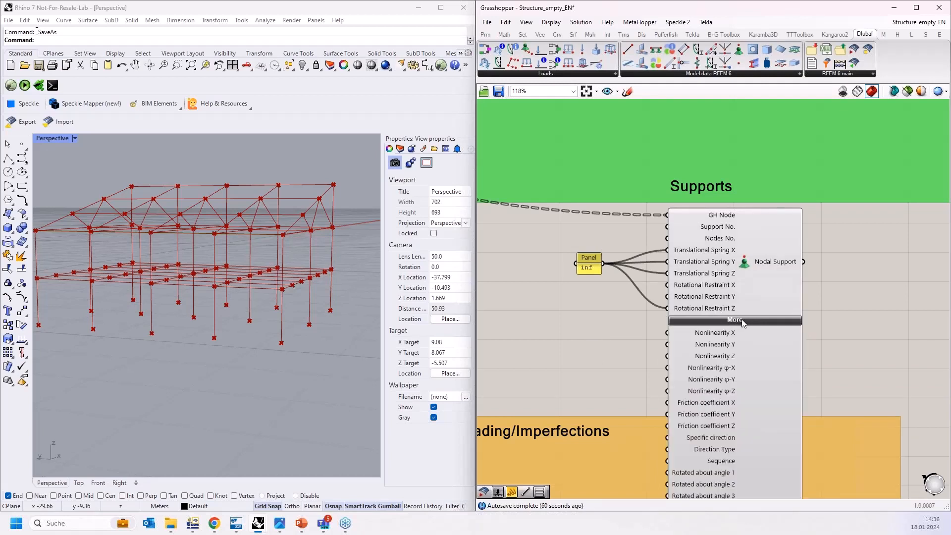
left_click(743, 321)
- Add the Nodal Support component and its inf panel to the green structure group
scroll(627, 326, "down", 4)
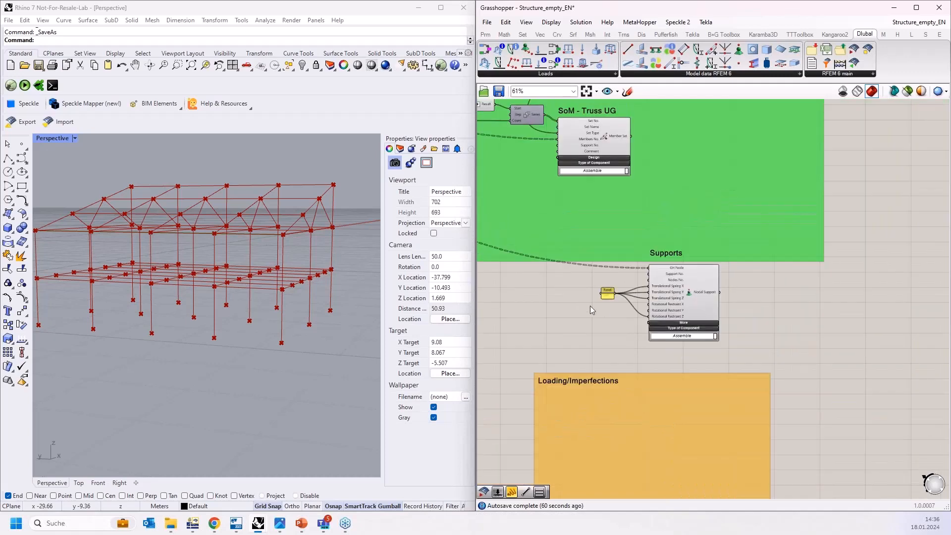
scroll(586, 311, "up", 2)
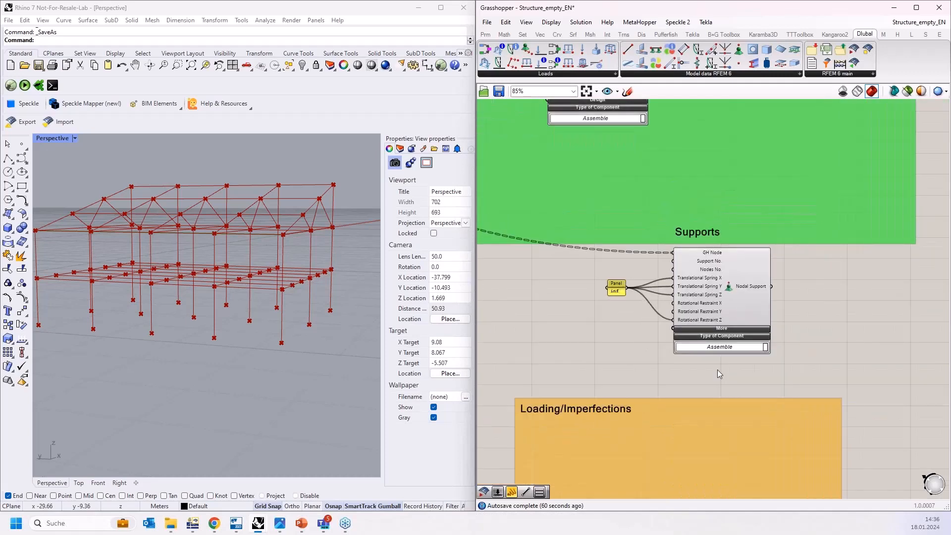
left_click_drag(748, 381, 603, 267)
right_click(767, 227)
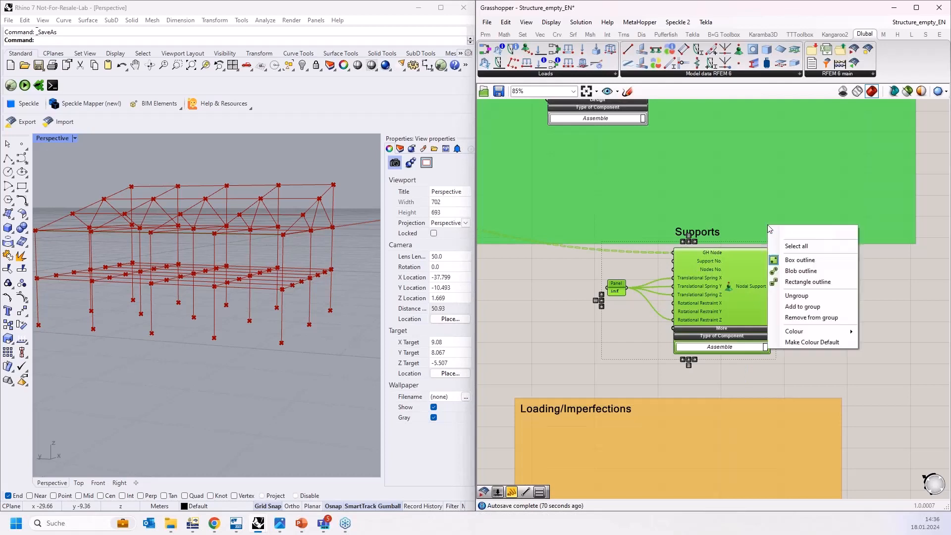
left_click(802, 309)
- Check the extent of the green structure group and examine the Loading/Imperfections group beneath it
scroll(816, 352, "down", 4)
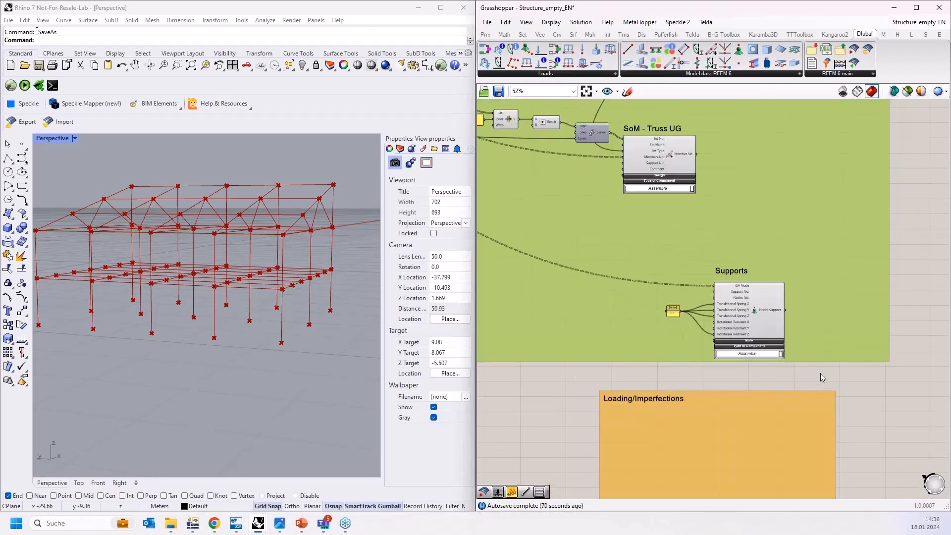
scroll(886, 279, "down", 1)
right_click_drag(867, 273, 829, 361)
scroll(837, 389, "down", 1)
right_click_drag(842, 419, 787, 264)
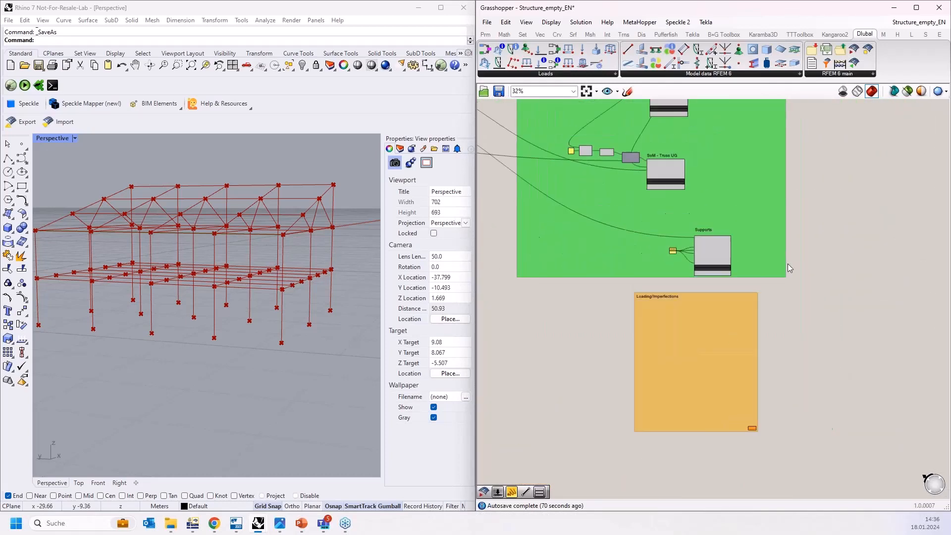
scroll(681, 380, "up", 4)
scroll(596, 369, "up", 3)
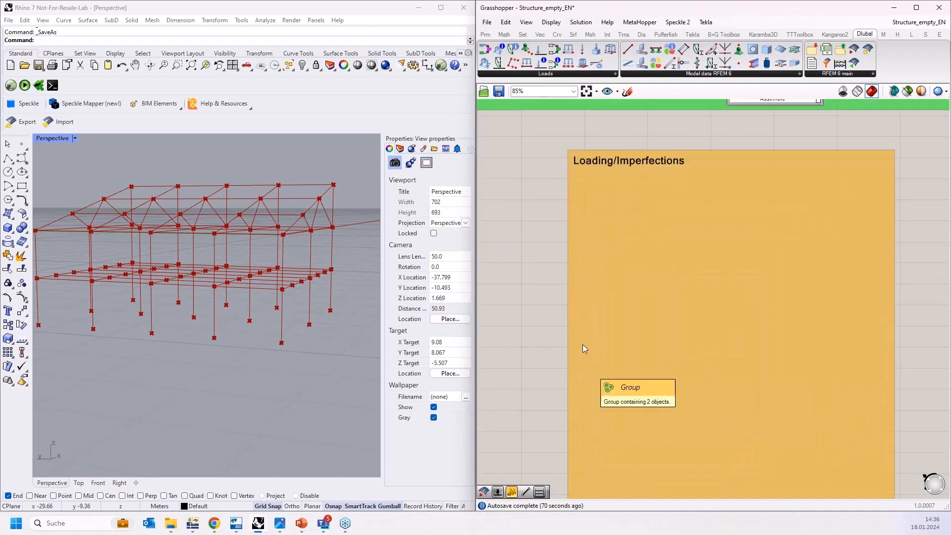
right_click_drag(532, 305, 537, 287)
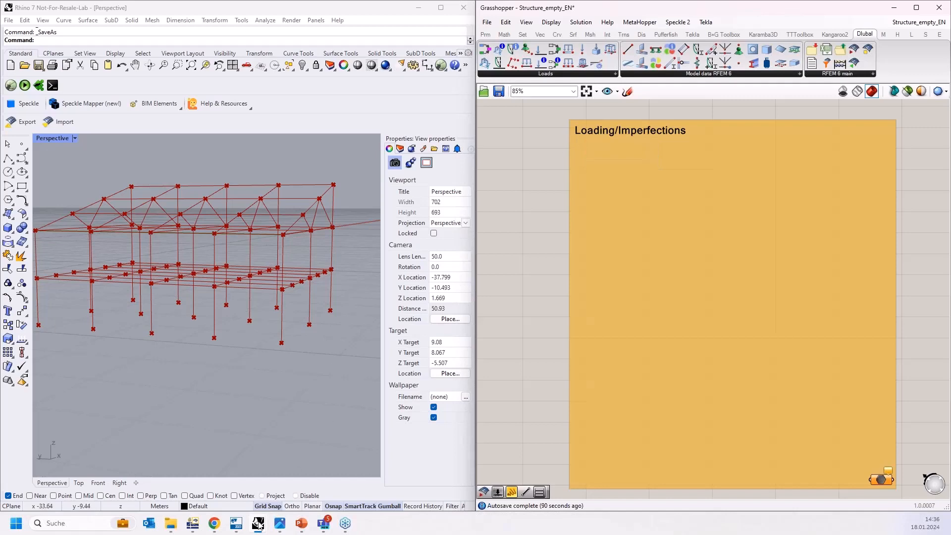
- Switch to RFEM and examine the imperfections, the load cases and the load types under LC1 - DL in the Struktur_final model
mouse_move(194, 523)
left_click(215, 500)
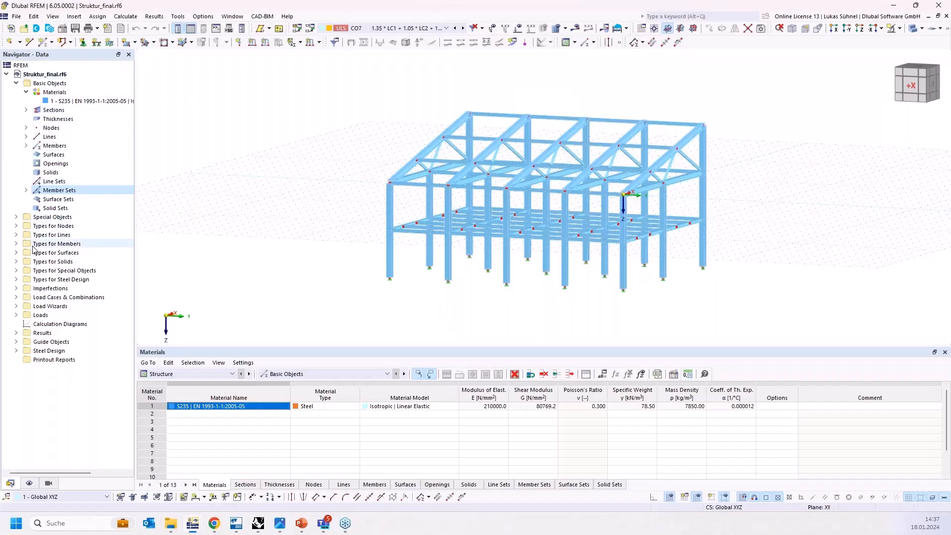
left_click(16, 289)
left_click(16, 315)
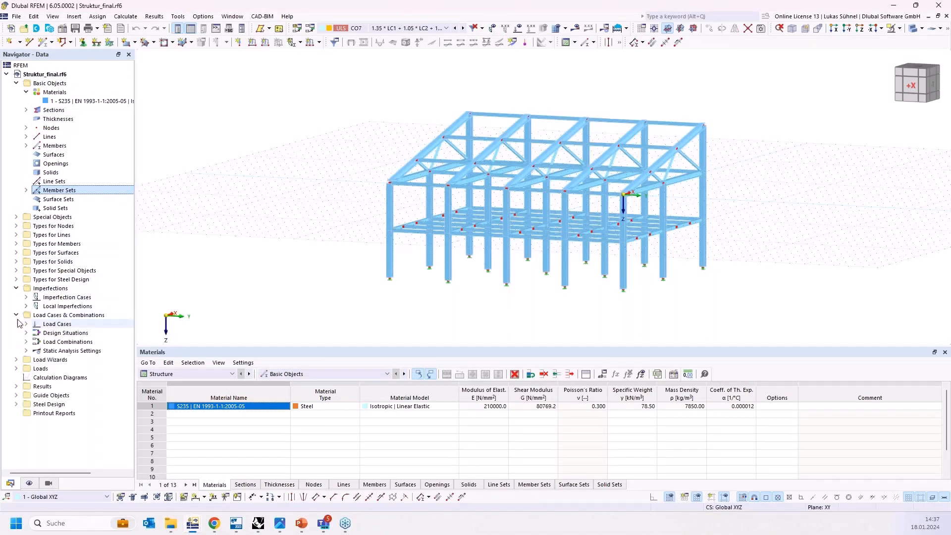
left_click(54, 299)
left_click(70, 306)
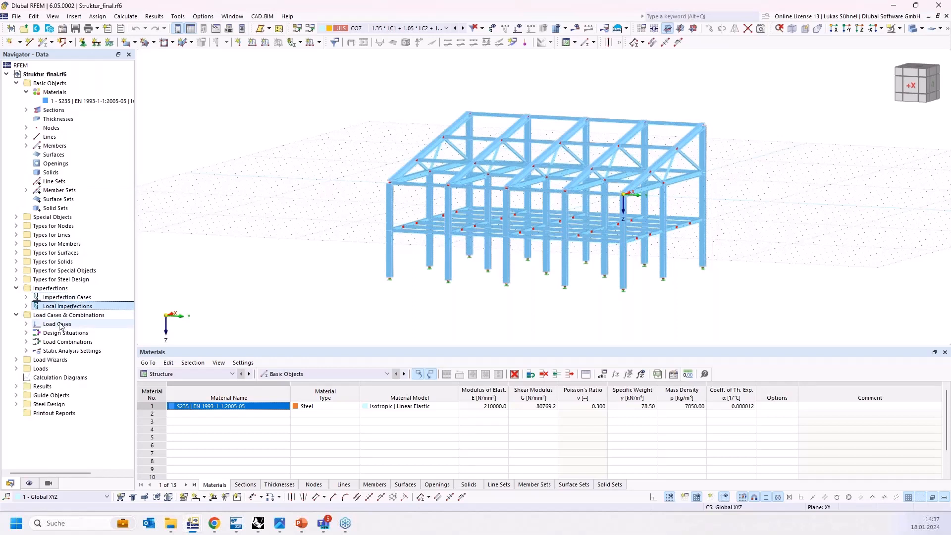
left_click(57, 324)
left_click(16, 369)
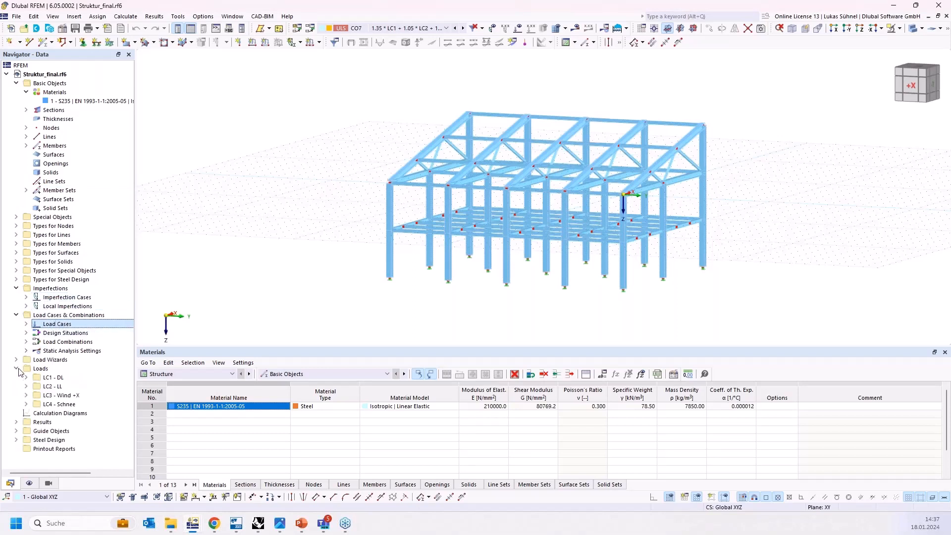
left_click(26, 378)
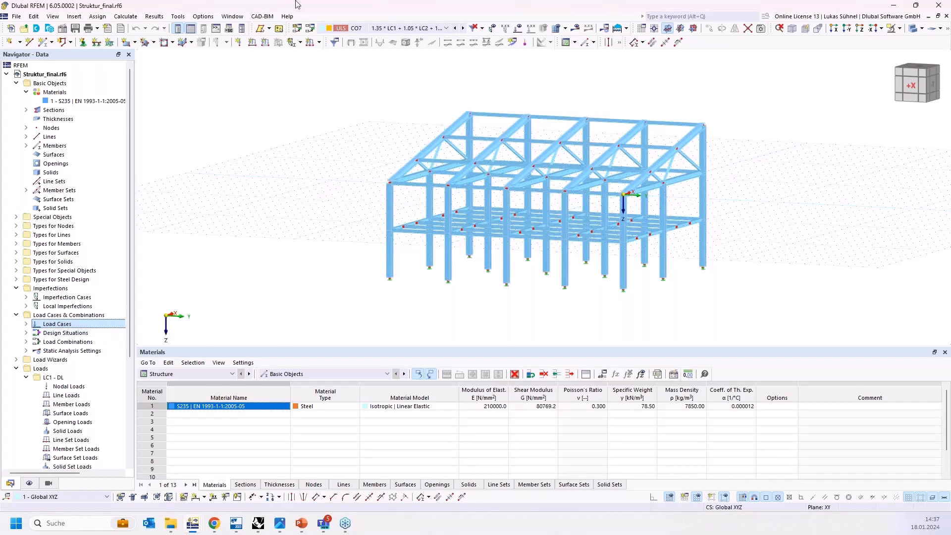
left_click_drag(297, 5, 946, 128)
- Return to Grasshopper, place the RFEM 6 export component beside the green structure group, and expand its Additional inputs
left_click(285, 355)
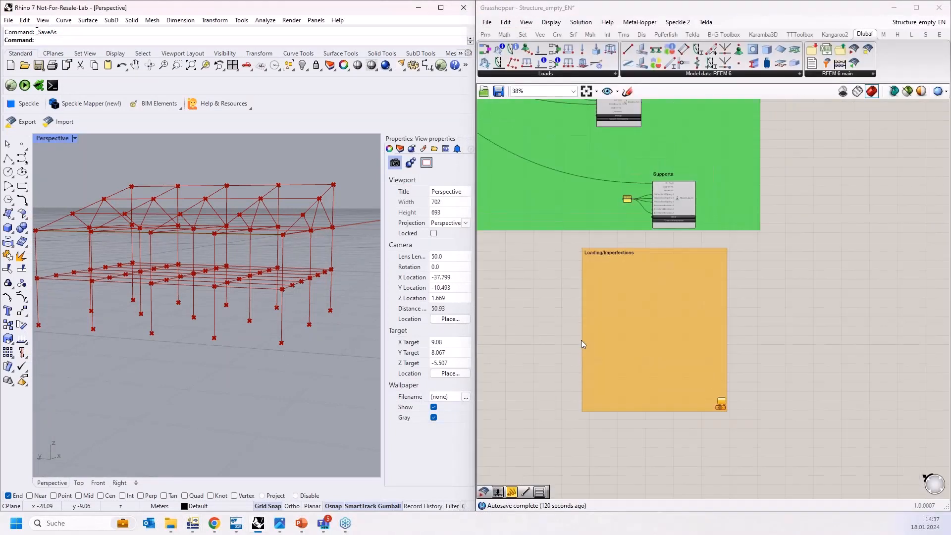
right_click_drag(830, 125, 763, 235)
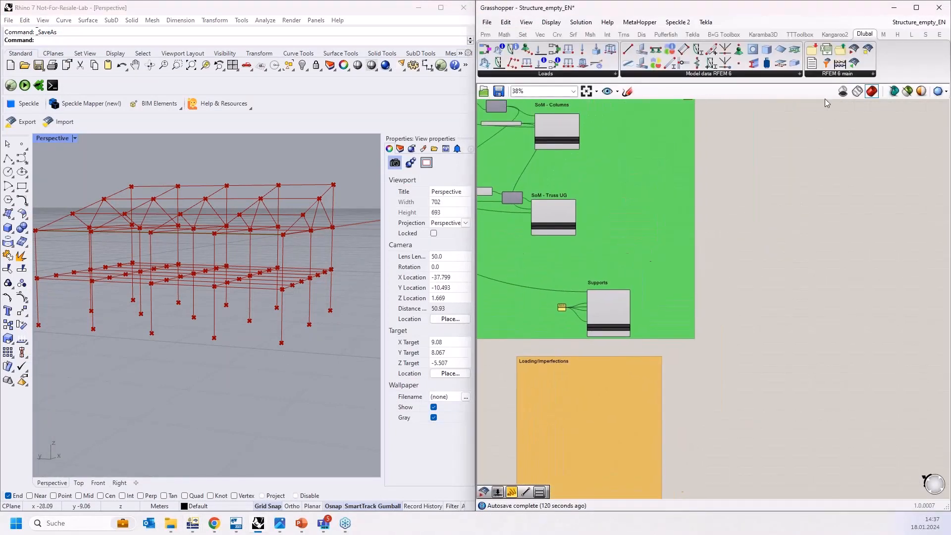
left_click_drag(853, 49, 801, 256)
scroll(801, 256, "up", 5)
left_click(792, 266)
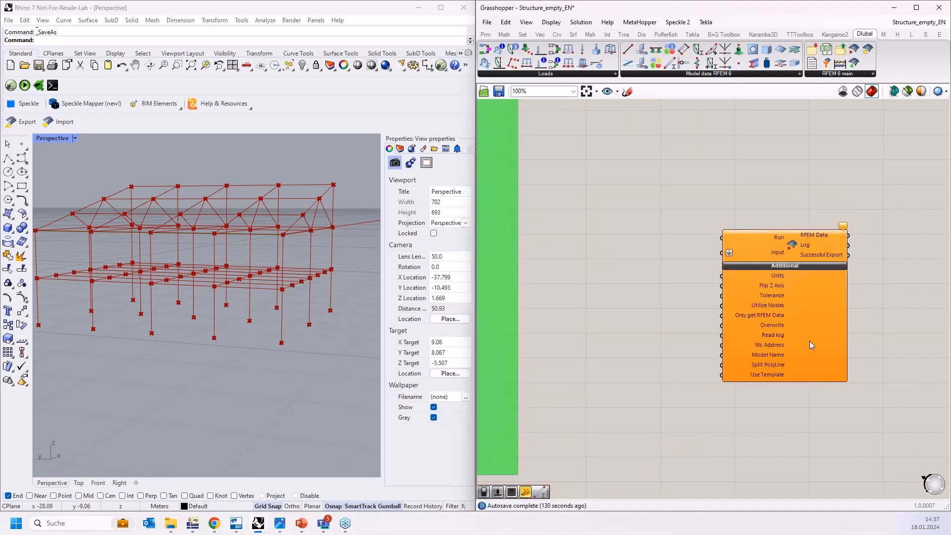
- Read the description of the Use Template input on the export component
scroll(742, 317, "up", 3)
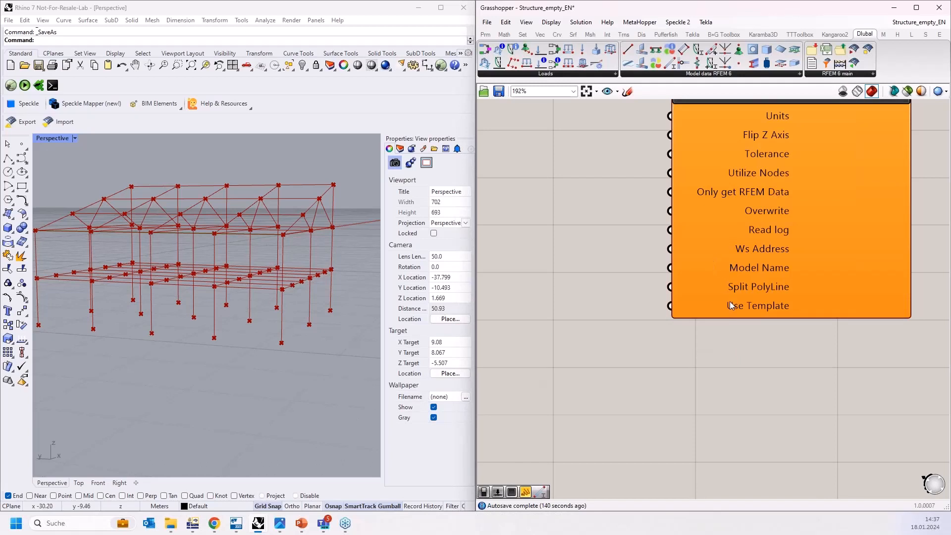
mouse_move(729, 308)
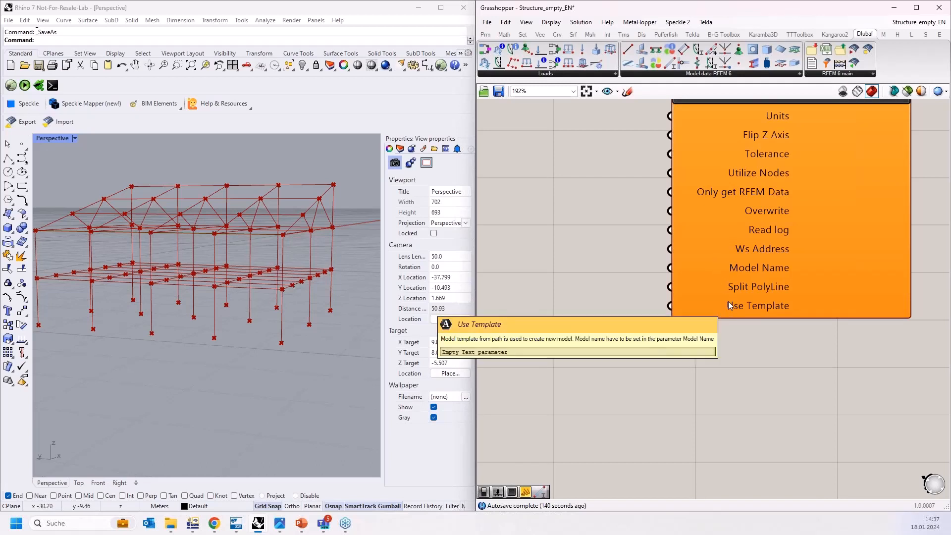
scroll(714, 411, "down", 2)
- Review the material and section components under the Materials & Sections label of the green group
scroll(714, 411, "down", 8)
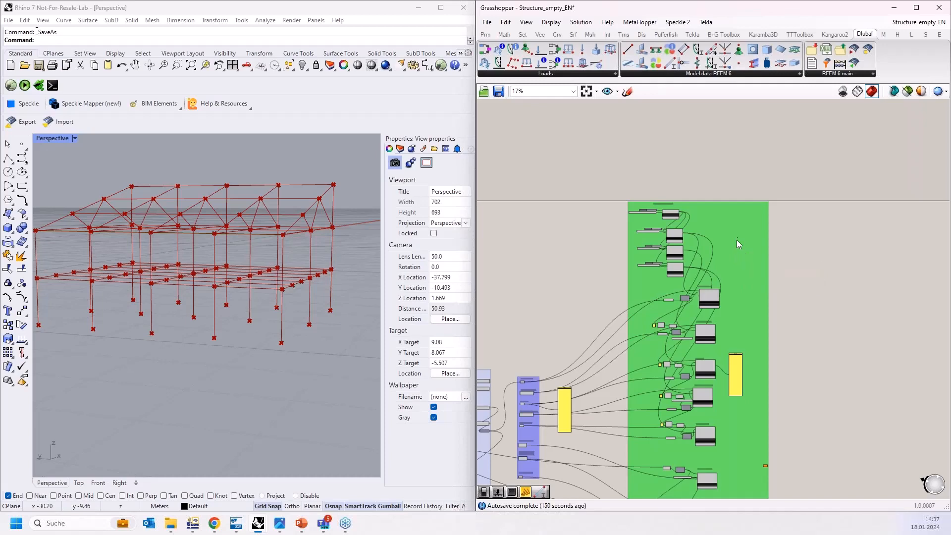
scroll(673, 203, "up", 4)
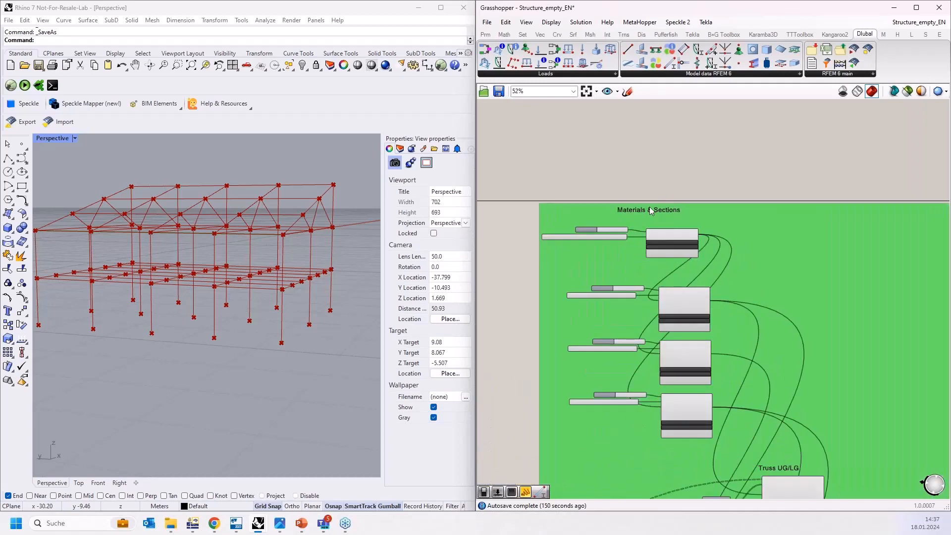
scroll(637, 221, "up", 1)
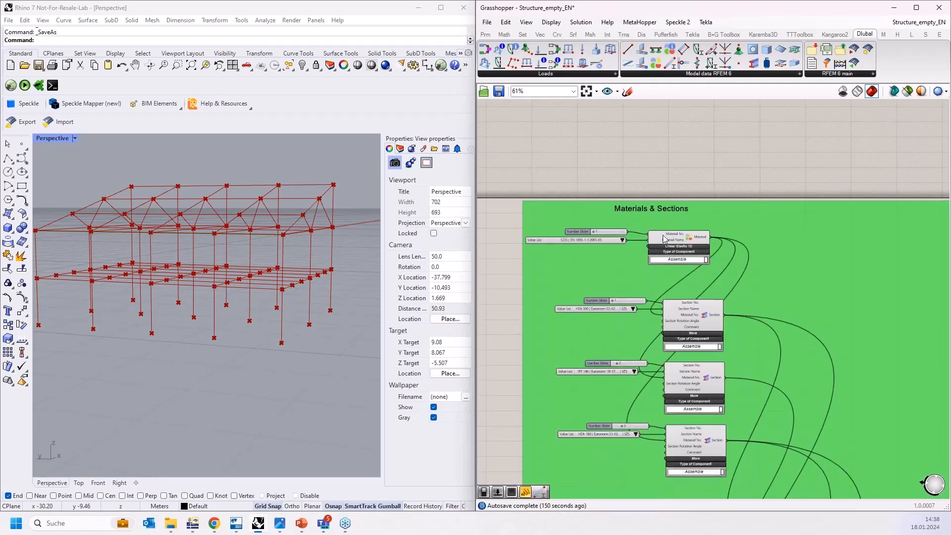
scroll(664, 238, "up", 2)
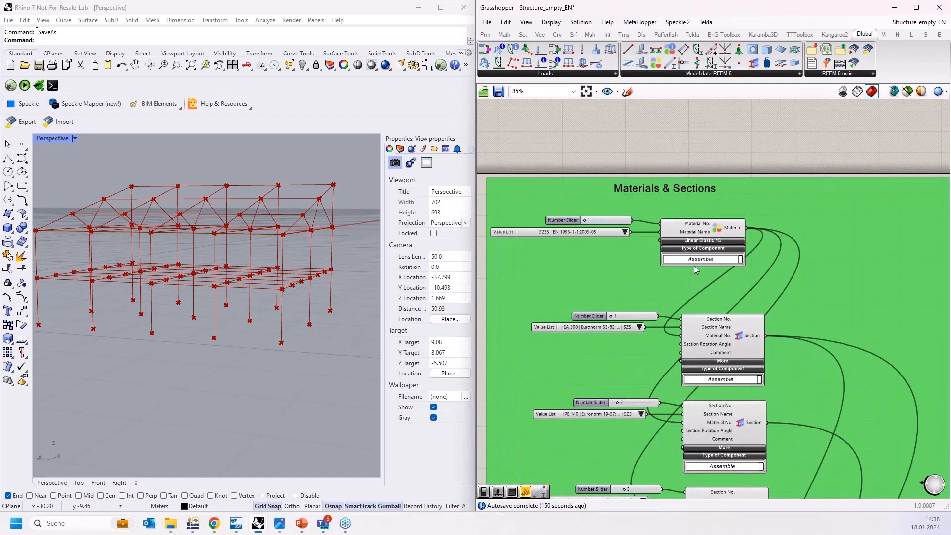
scroll(635, 163, "down", 13)
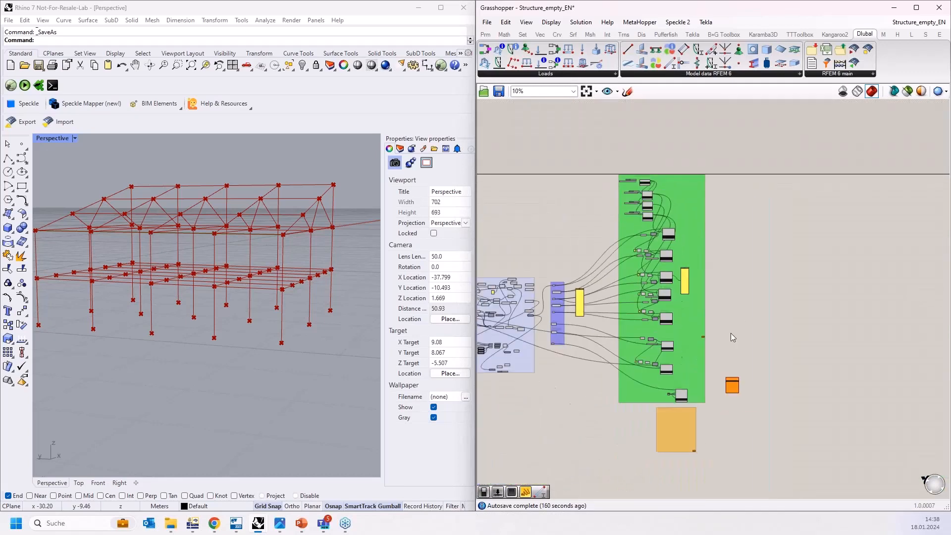
- Read the description of the Flip Z Axis input on the export component
scroll(728, 385, "up", 15)
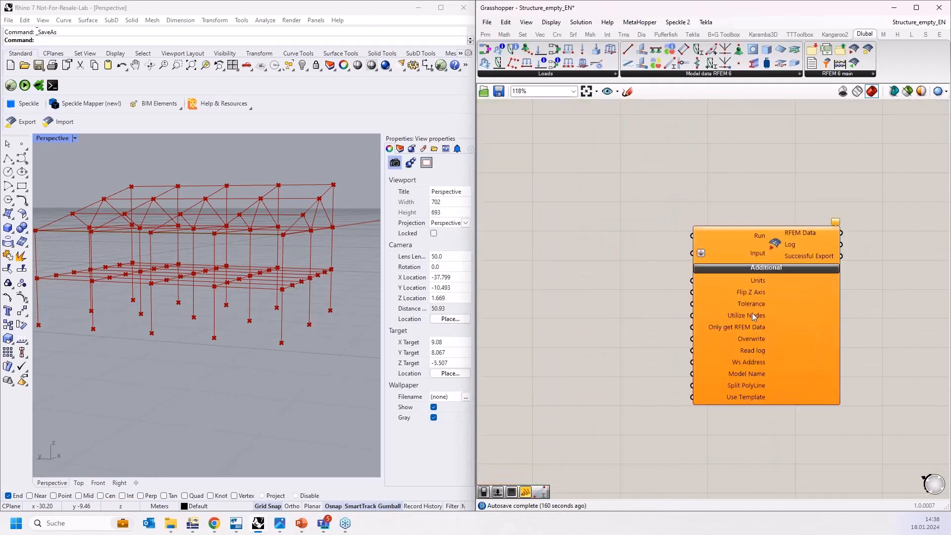
mouse_move(747, 292)
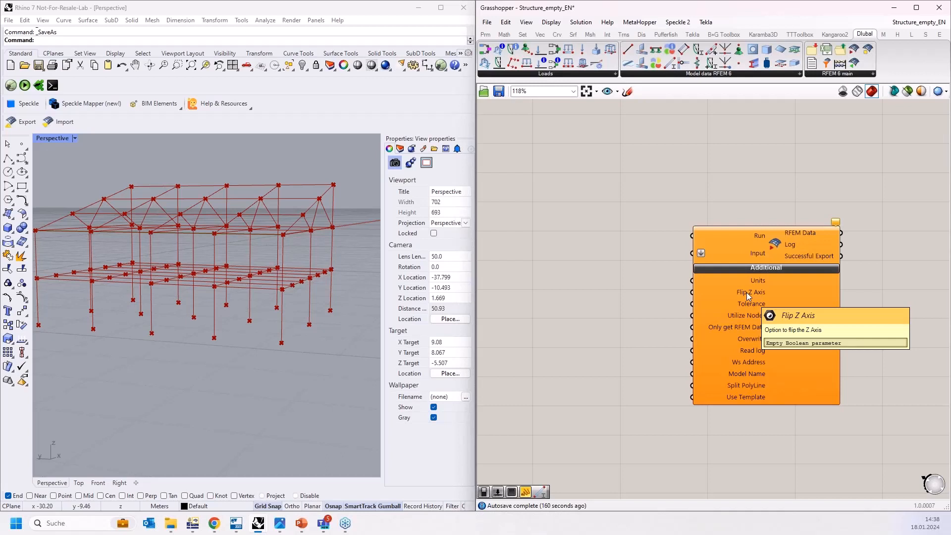
right_click_drag(642, 335, 658, 318)
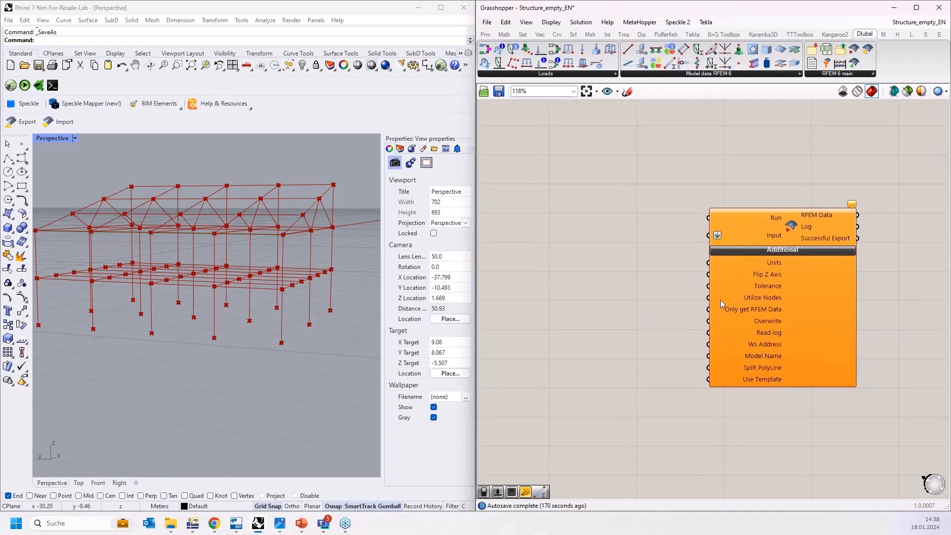
- Place a Member Load component inside the Loading/Imperfections group and read the description of its Load Case No. input
scroll(678, 298, "down", 2)
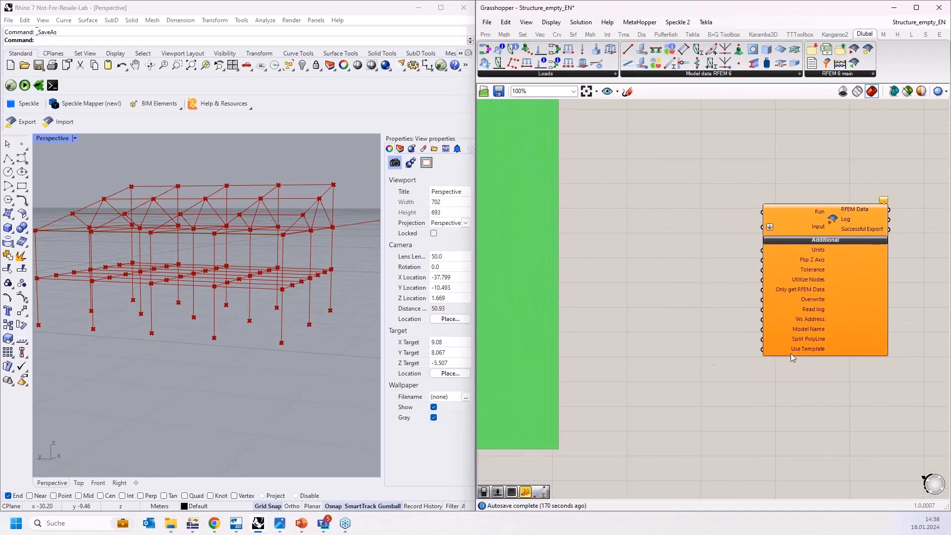
left_click(855, 355)
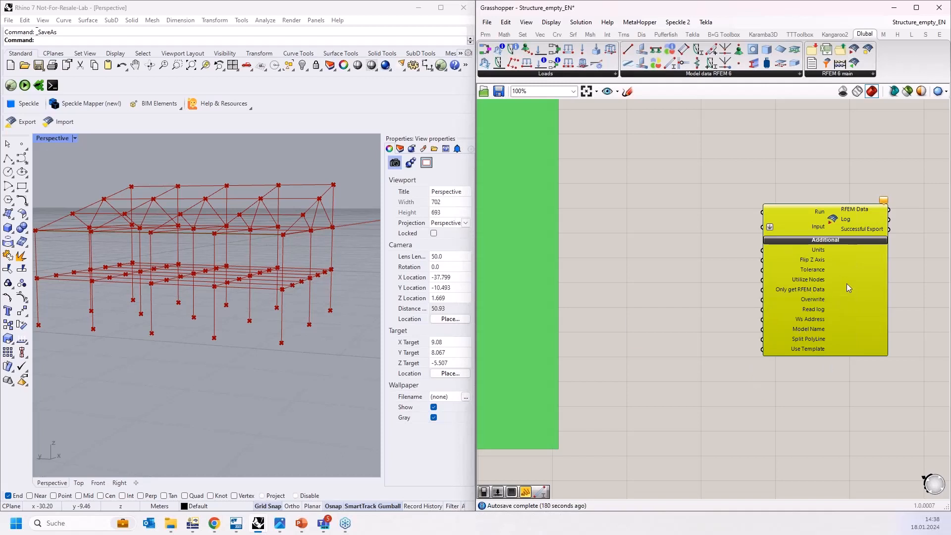
scroll(845, 283, "down", 4)
scroll(579, 312, "up", 4)
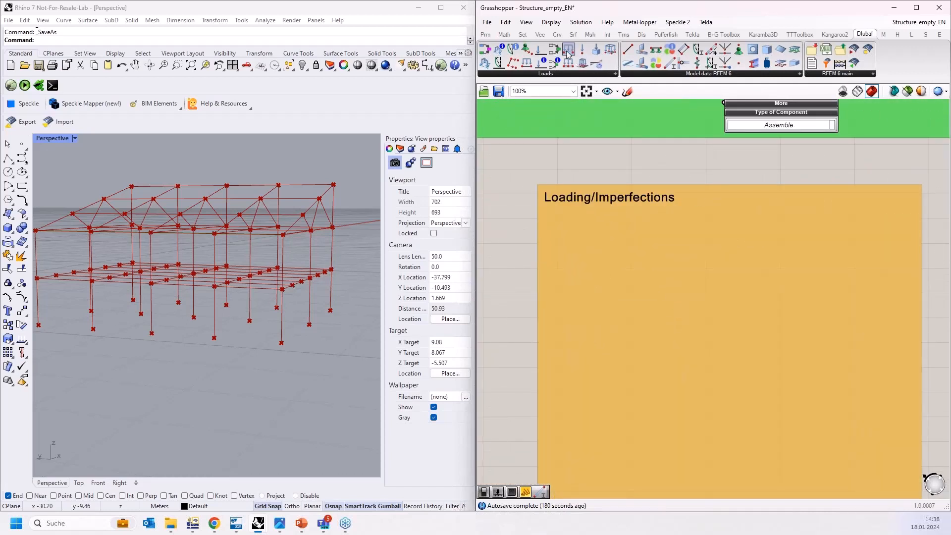
left_click_drag(568, 51, 736, 257)
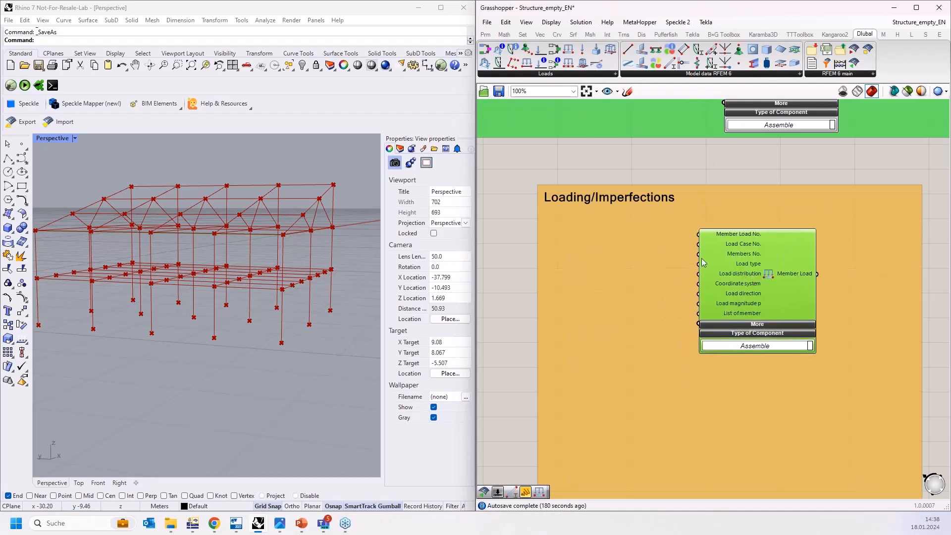
scroll(726, 245, "up", 3)
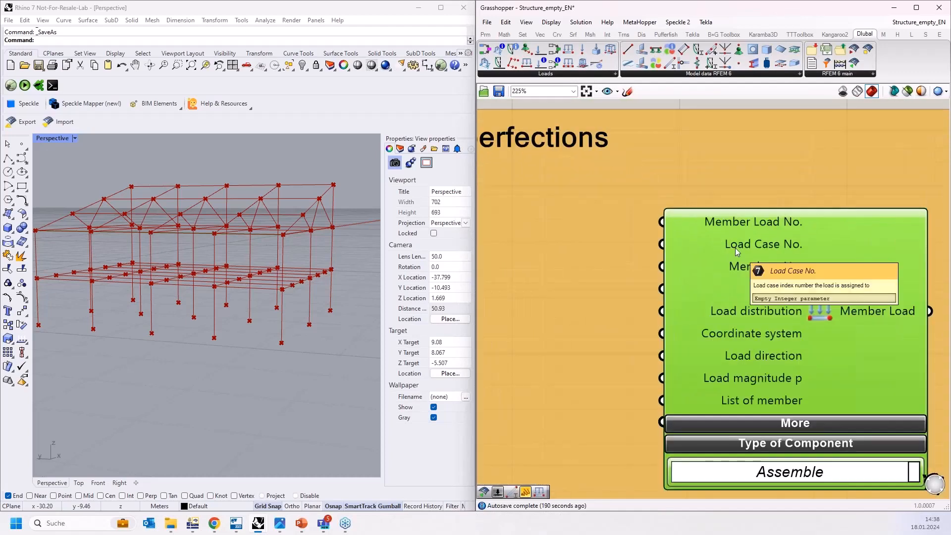
scroll(734, 248, "down", 4)
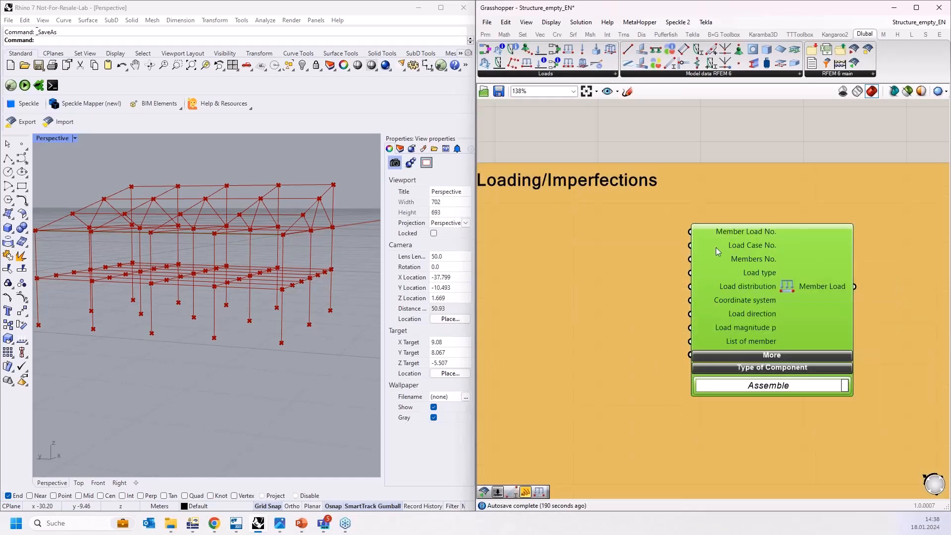
right_click_drag(581, 219, 691, 214)
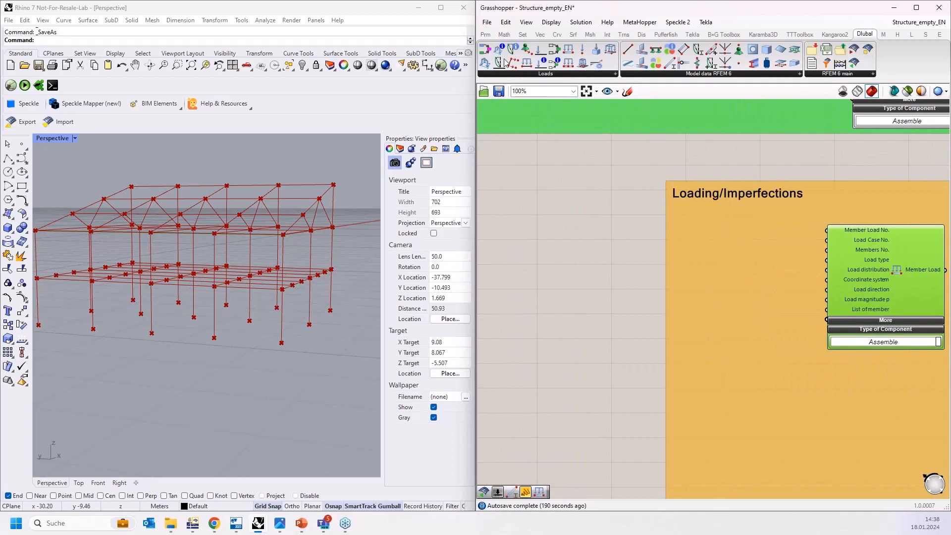
left_click_drag(540, 53, 639, 263)
scroll(596, 279, "up", 2)
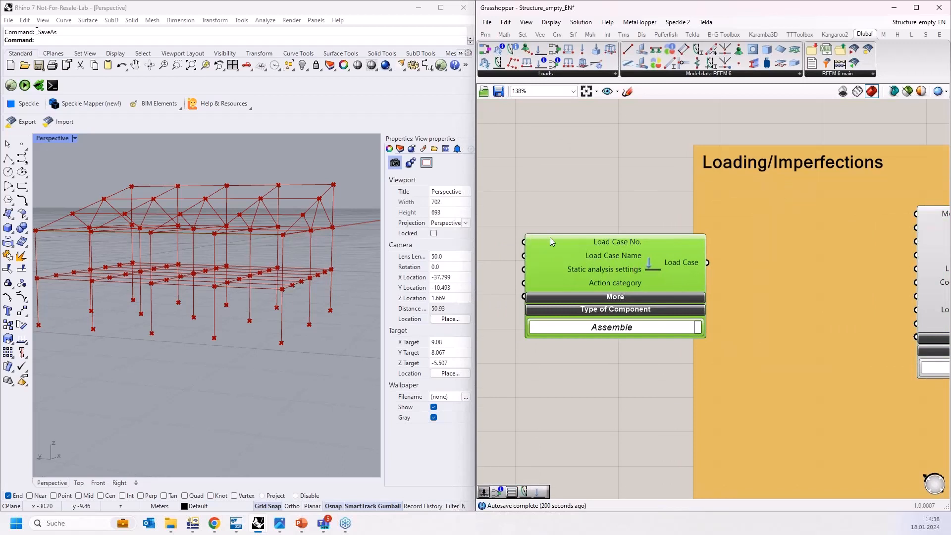
right_click_drag(711, 268, 620, 258)
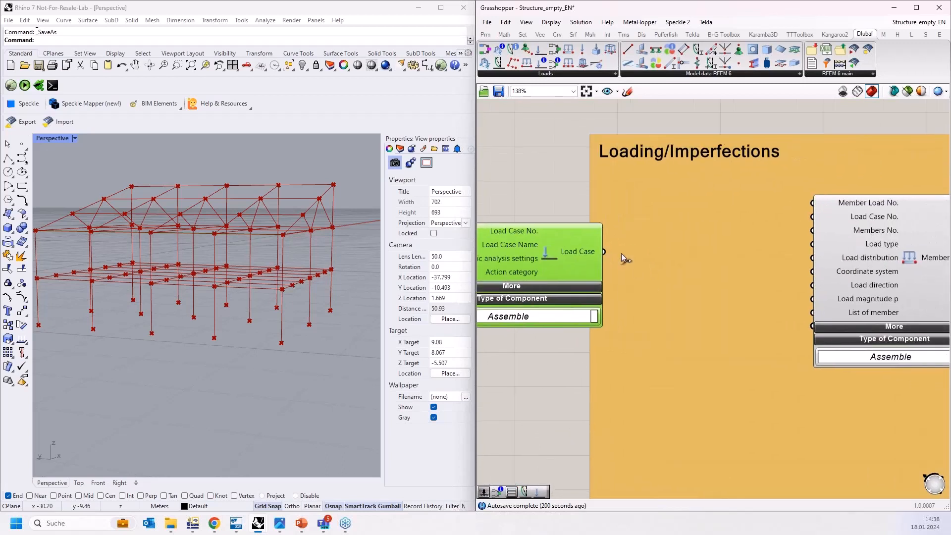
left_click_drag(604, 251, 569, 252)
key("Delete")
scroll(584, 252, "down", 3)
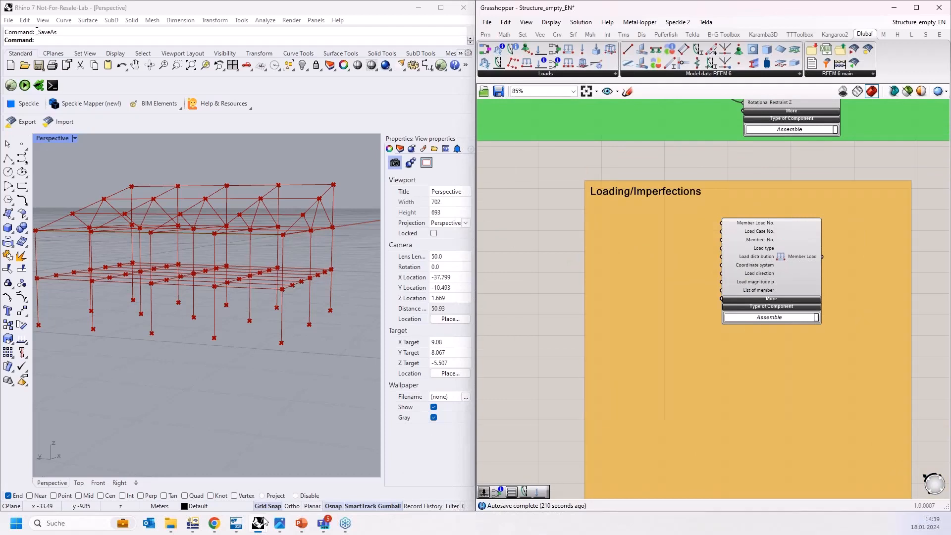
- Switch to RFEM, go through load cases LC1 to LC4 of Struktur_final.rf6, and return to Grasshopper
left_click(194, 524)
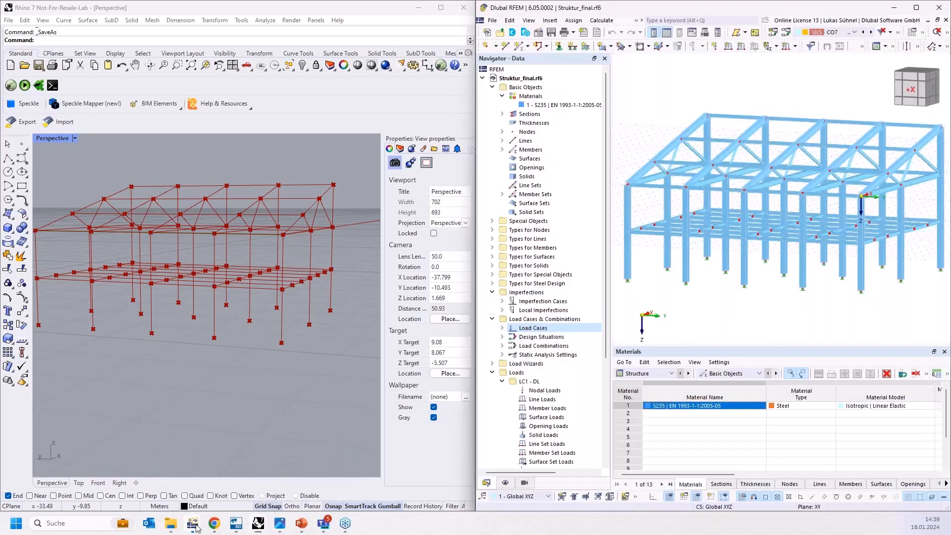
left_click(502, 328)
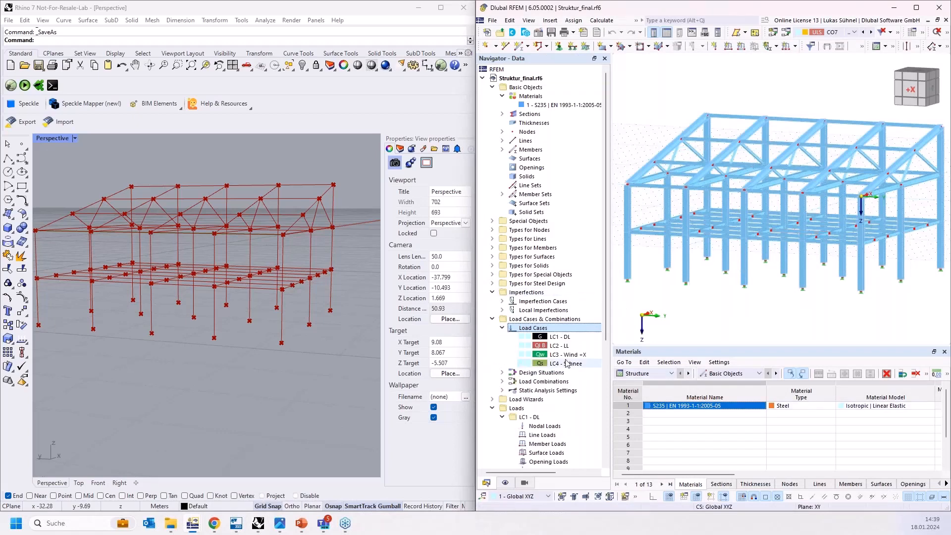
left_click(565, 345)
left_click(562, 336)
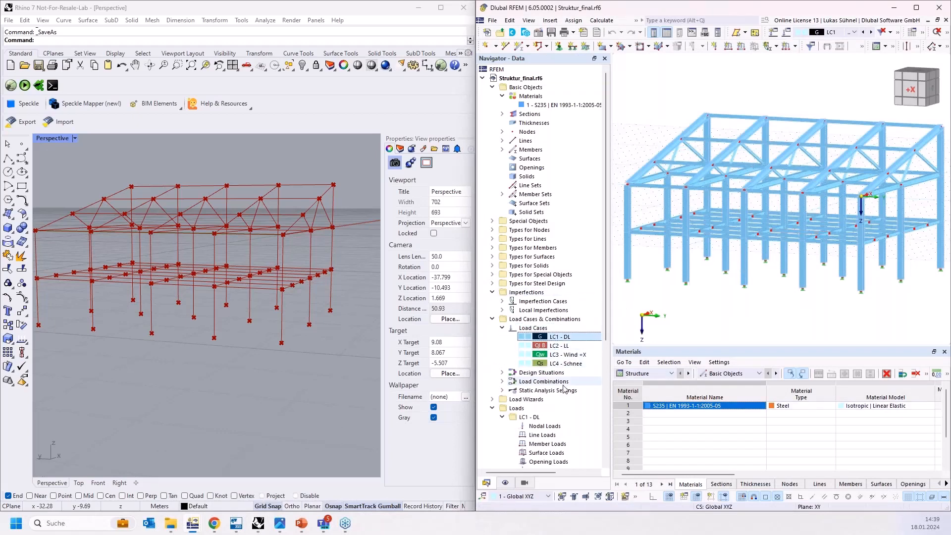
left_click(555, 345)
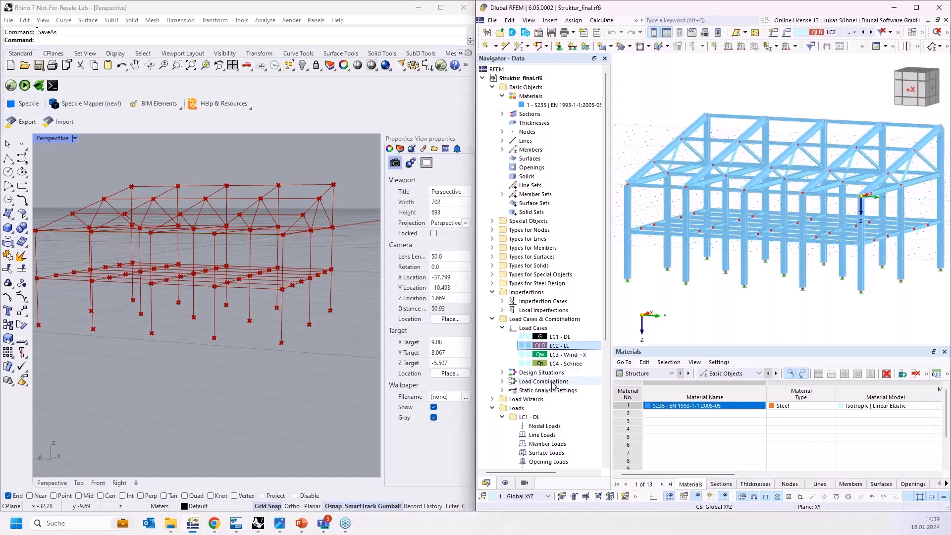
left_click(556, 355)
left_click(555, 364)
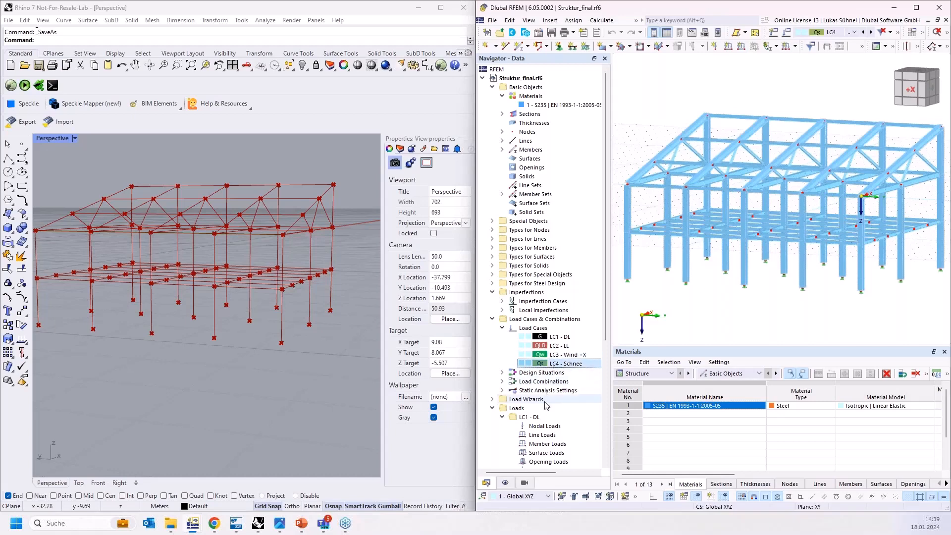
left_click(895, 8)
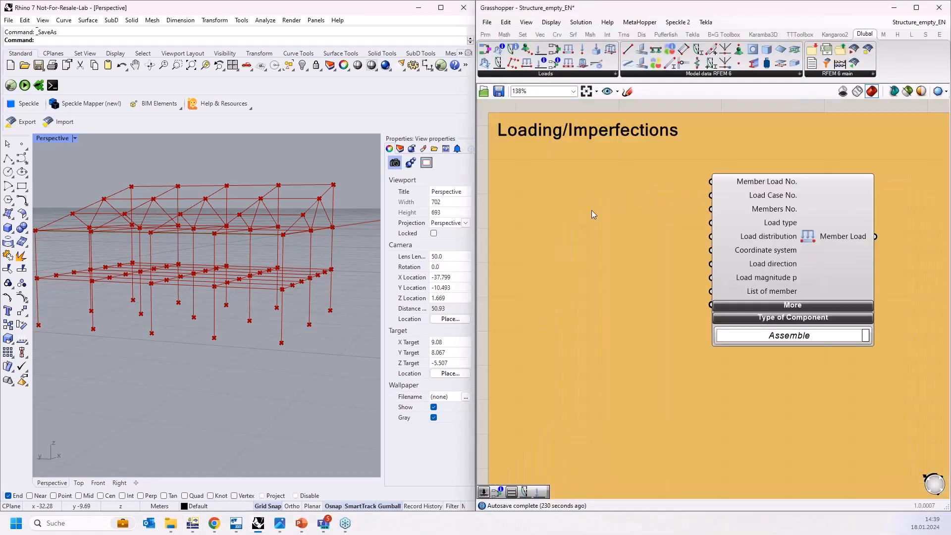
double_click(593, 214)
type("1")
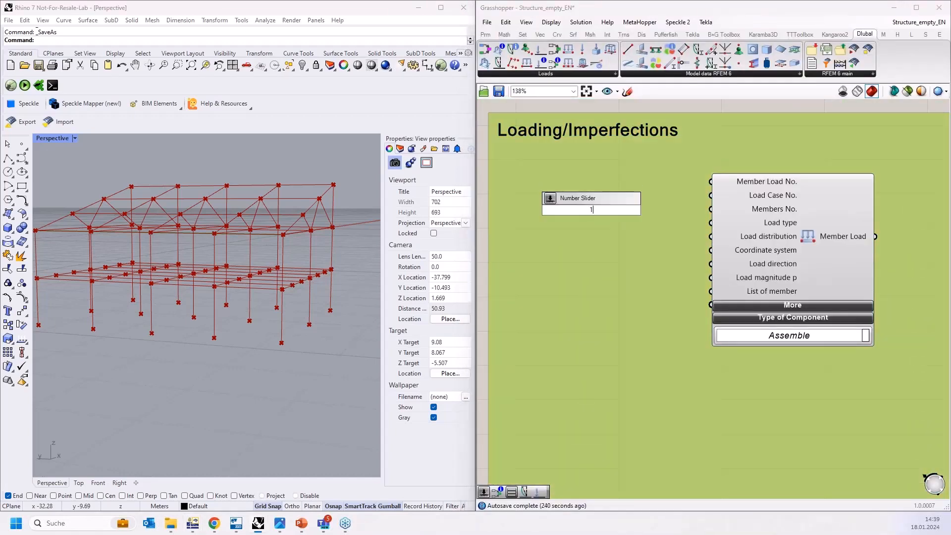
key("Return")
left_click_drag(662, 210, 711, 195)
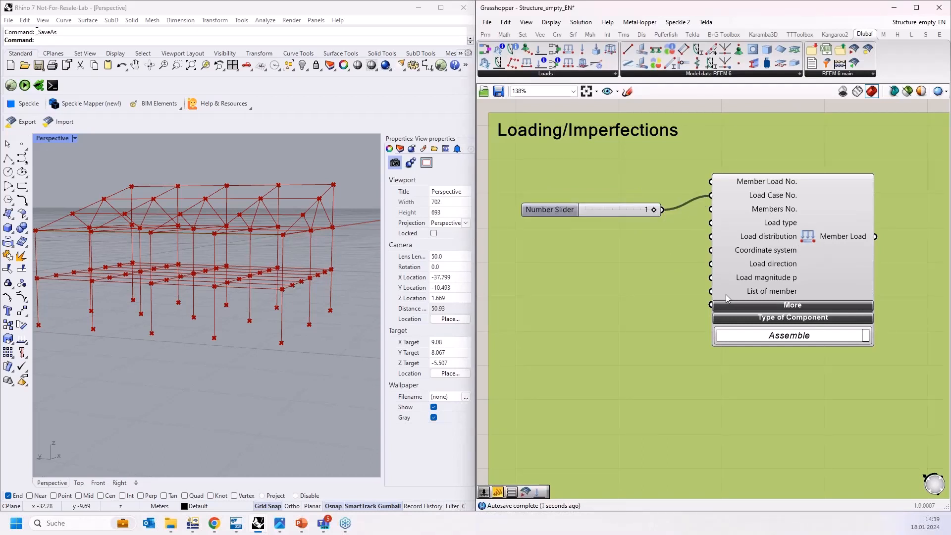
left_click(805, 248)
left_click_drag(638, 204, 640, 196)
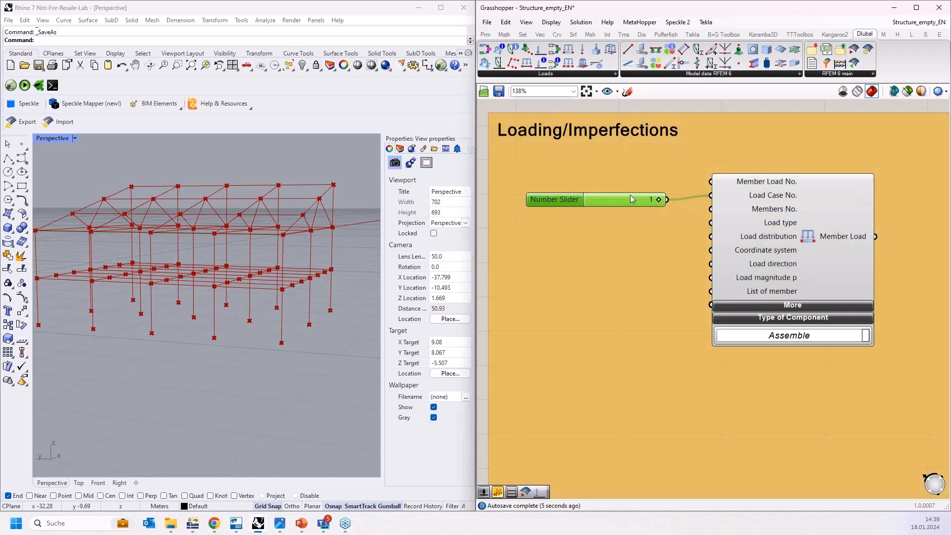
key("Delete")
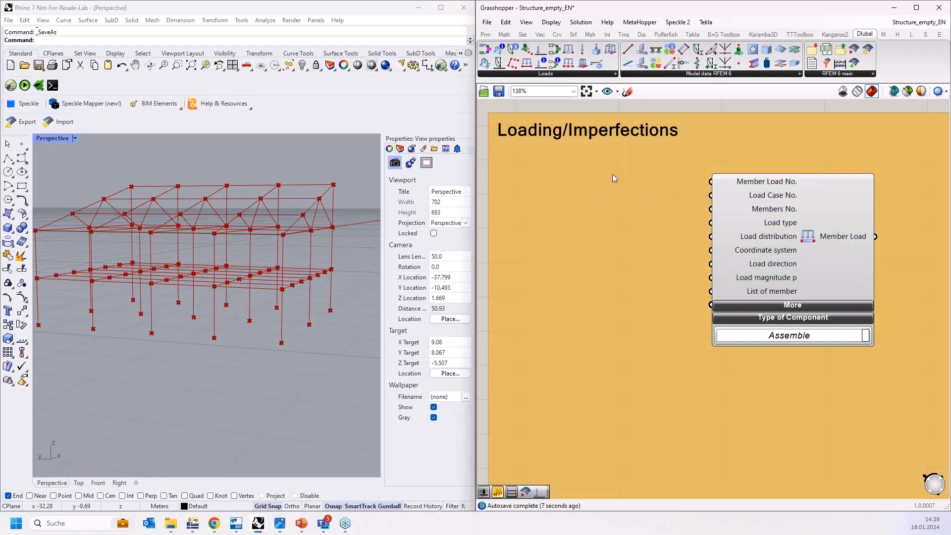
- Add a number slider with value 2, connect it to the Member Load's Load Case No. input, and align it with that input
double_click(612, 174)
type("2")
key("Return")
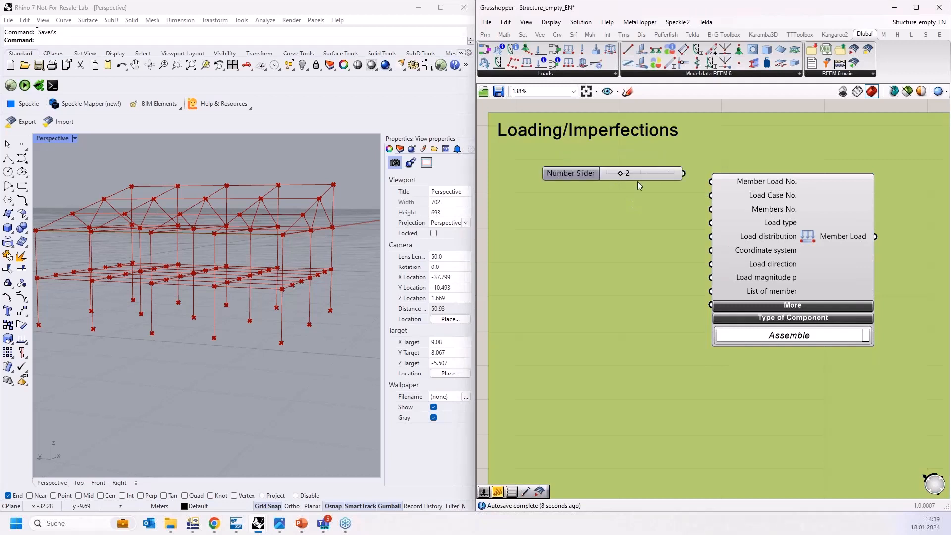
left_click_drag(683, 174, 705, 201)
left_click_drag(664, 175, 669, 196)
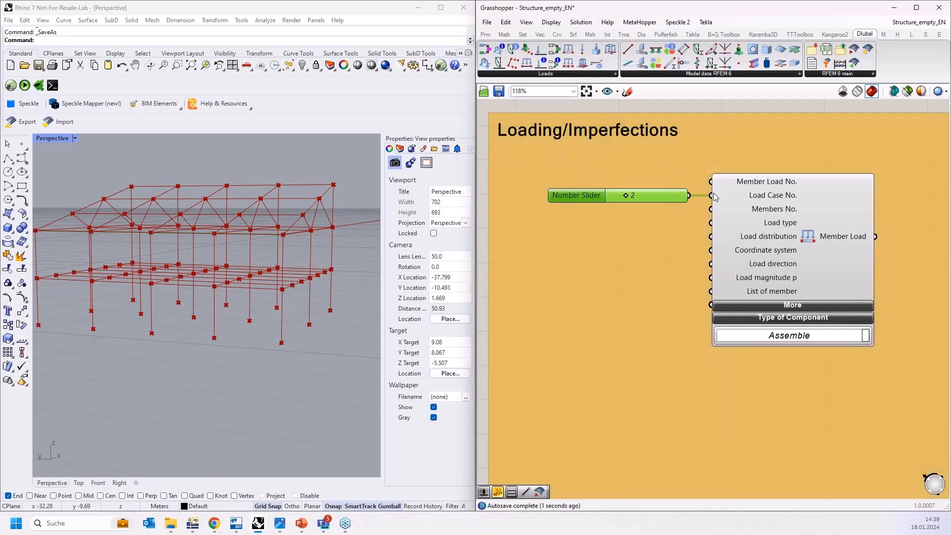
- Move the Member Load component up into the green structure group, beside the Stage beams member component
scroll(714, 197, "down", 1)
left_click(715, 280)
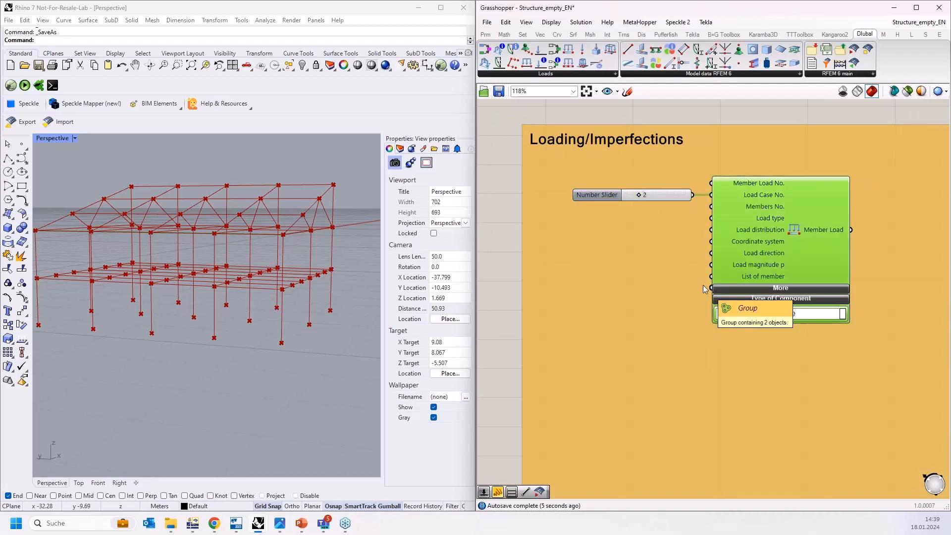
scroll(687, 405, "down", 5)
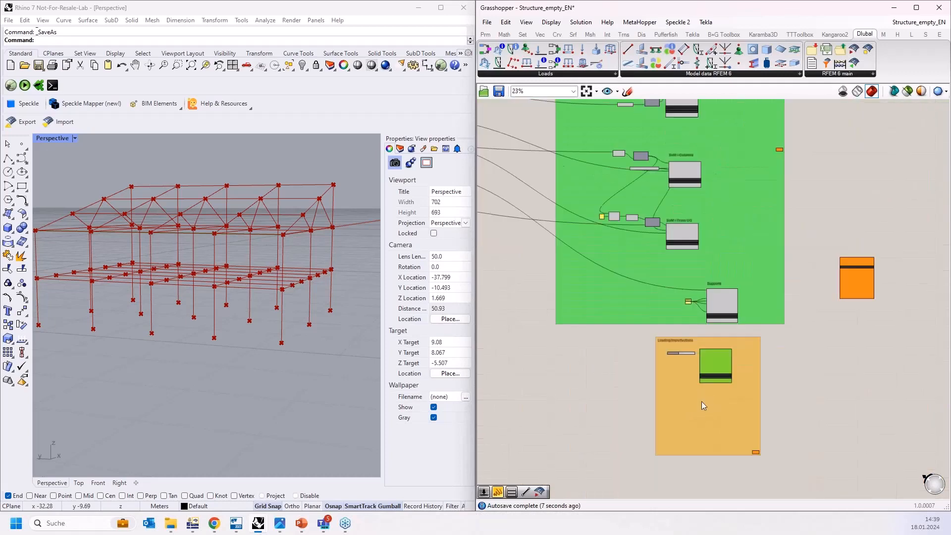
left_click_drag(726, 334, 762, 162)
right_click_drag(804, 202, 797, 365)
scroll(712, 294, "up", 2)
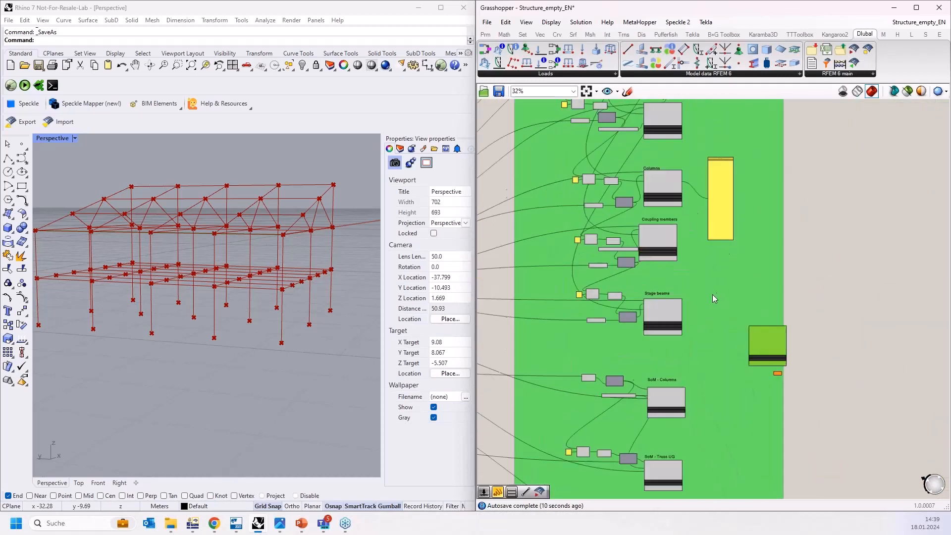
left_click_drag(810, 361, 740, 304)
scroll(678, 315, "up", 2)
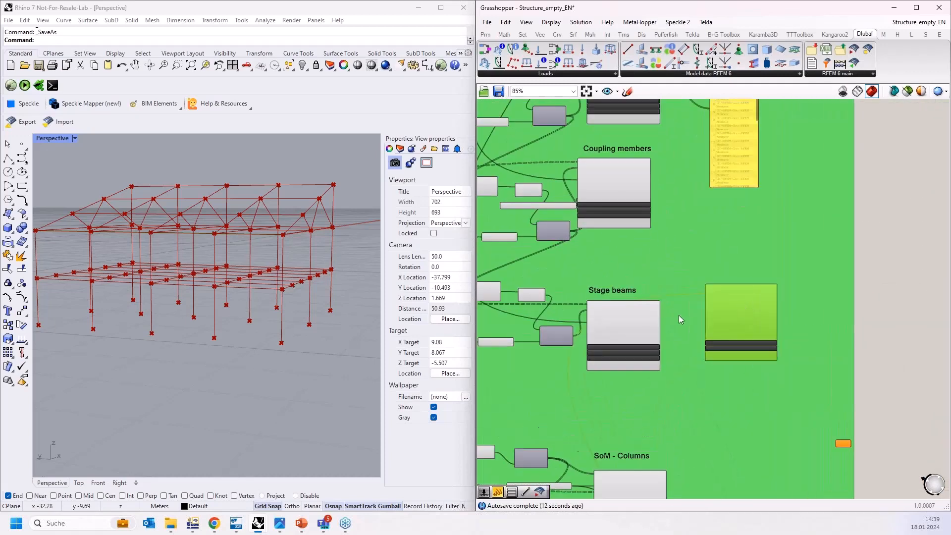
- Connect the Stage beams Member output to the Member Load's Members No. input and move the component back into the Loading/Imperfections group
left_click_drag(648, 330, 730, 287)
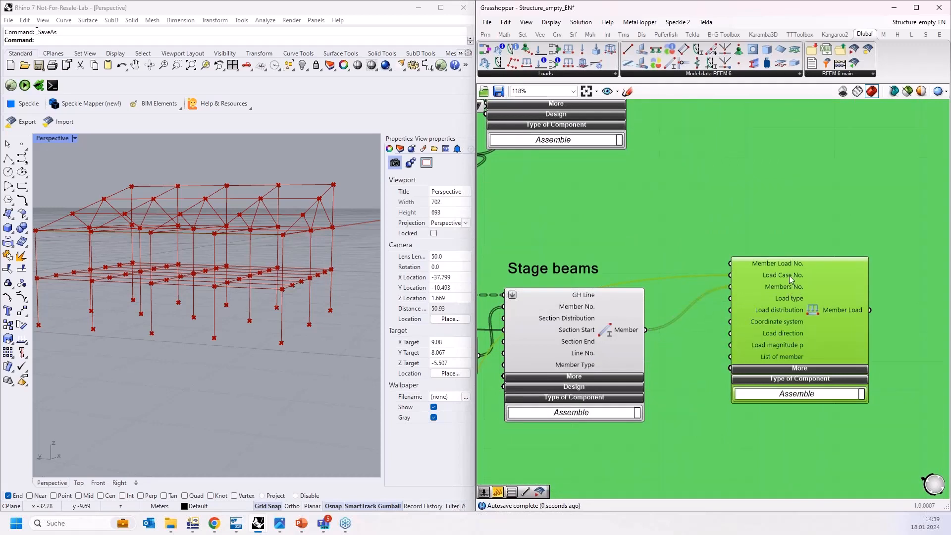
scroll(789, 275, "down", 10)
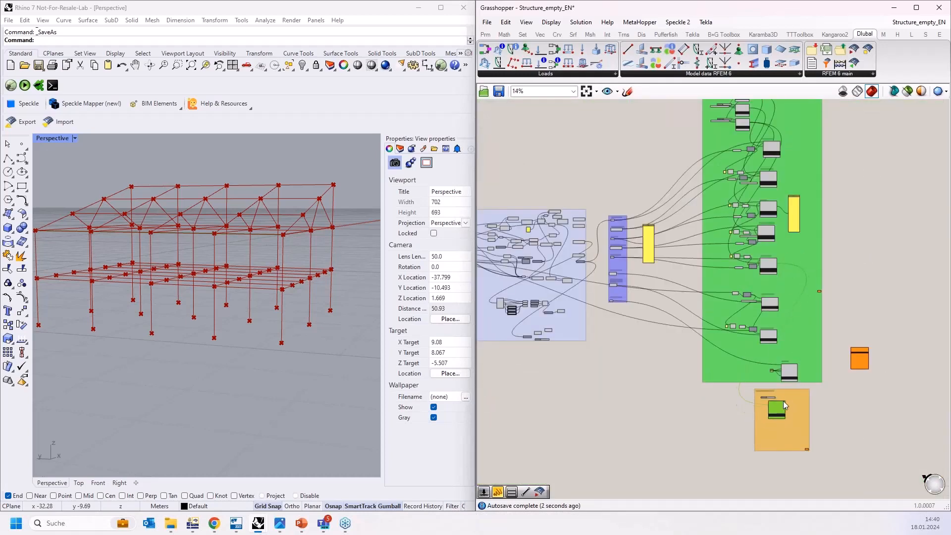
scroll(779, 402, "up", 9)
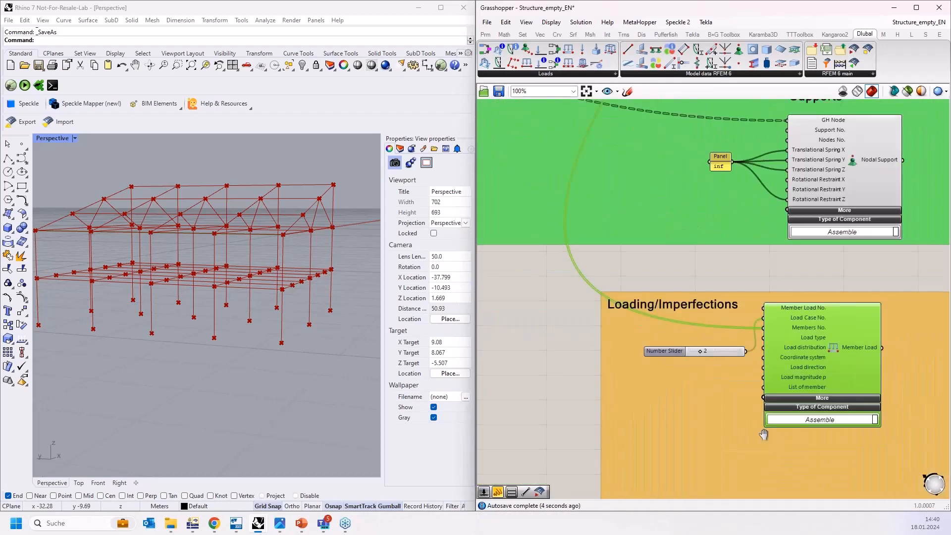
right_click_drag(763, 434, 706, 358)
left_click_drag(770, 266, 778, 303)
left_click(564, 318)
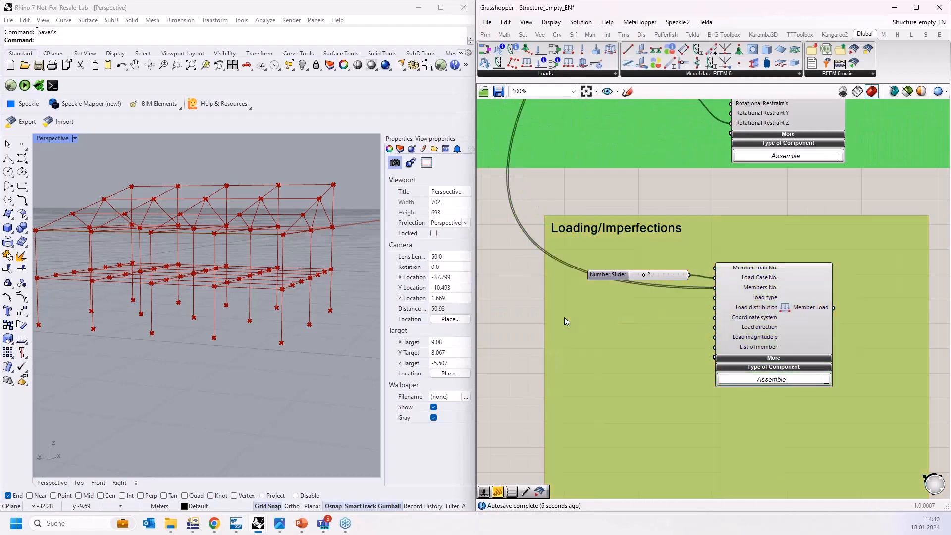
- Add a Value List beside the Member Load component and duplicate it to have three value lists
double_click(564, 317)
type("va")
key("Return")
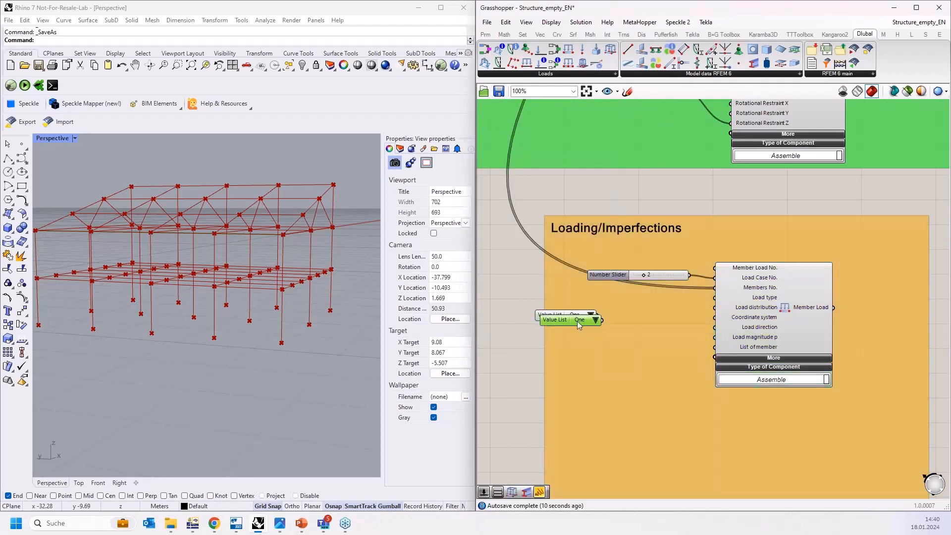
key("ctrl+c")
key("ctrl+v")
key("ctrl+v")
scroll(625, 325, "up", 4)
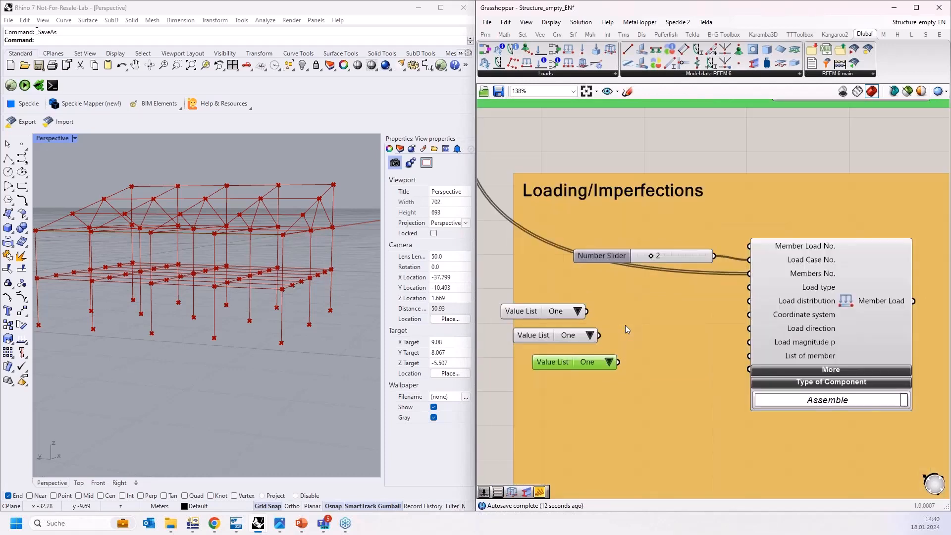
- Connect the first value list to the Member Load's Load type input and set it to LOAD_TYPE_FORCE
left_click_drag(579, 315, 770, 281)
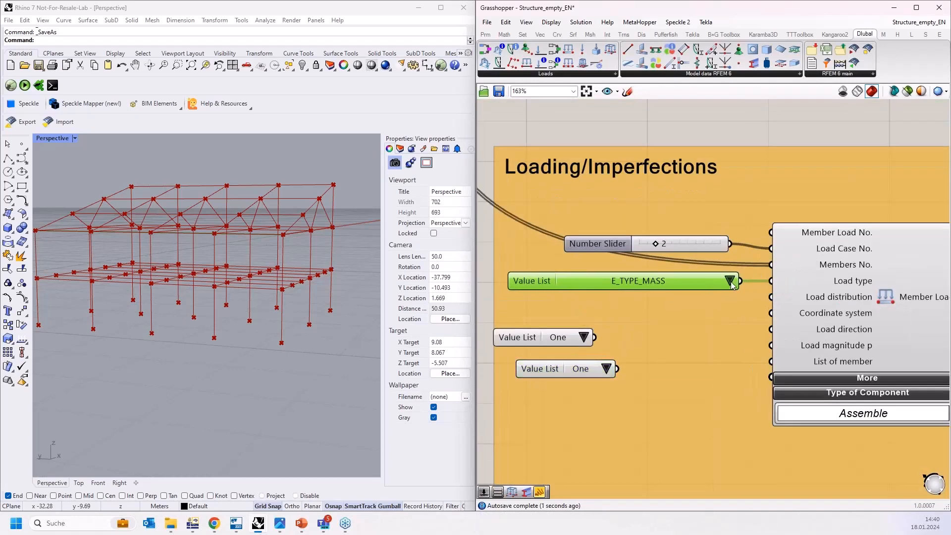
left_click(729, 281)
left_click(766, 342)
- Connect the second value list to the Load distribution input and set it to LOAD_DISTRIBUTION_UNIFORM
left_click_drag(595, 337, 771, 297)
left_click_drag(660, 331, 649, 298)
left_click(745, 305)
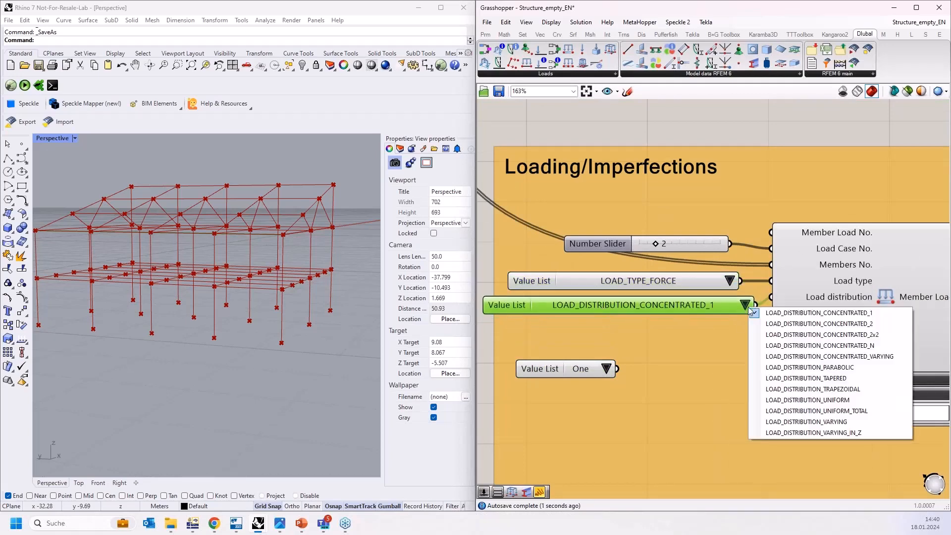
left_click(807, 400)
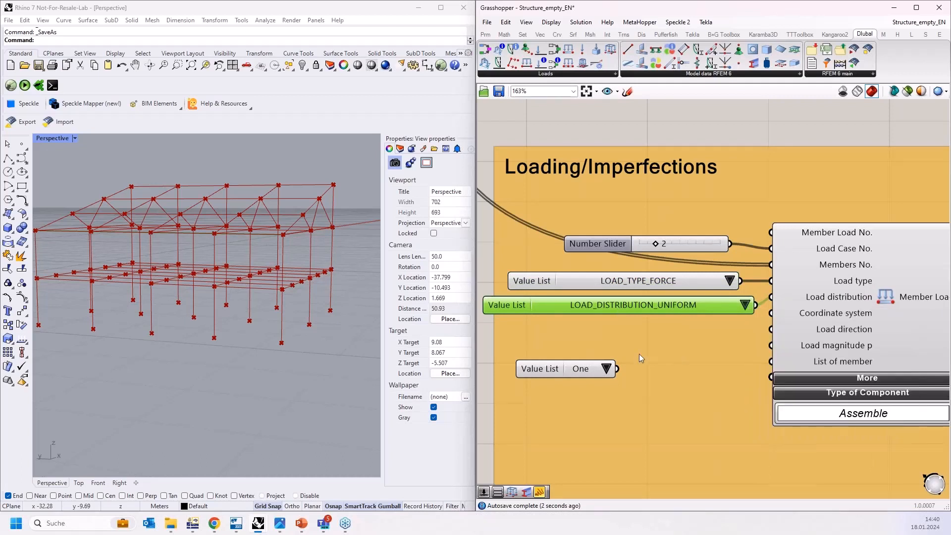
- Add a panel containing Local beside the Member Load component and connect it to the Coordinate system input
double_click(586, 346)
type("w\"Local")
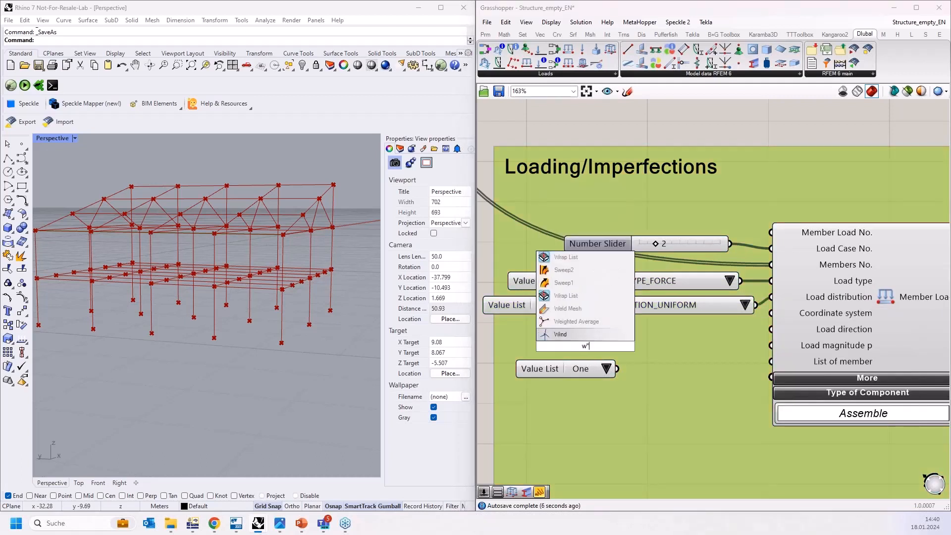
key("BackSpace")
key("BackSpace")
key("BackSpace")
key("BackSpace")
key("BackSpace")
key("BackSpace")
key("BackSpace")
type("\"Local")
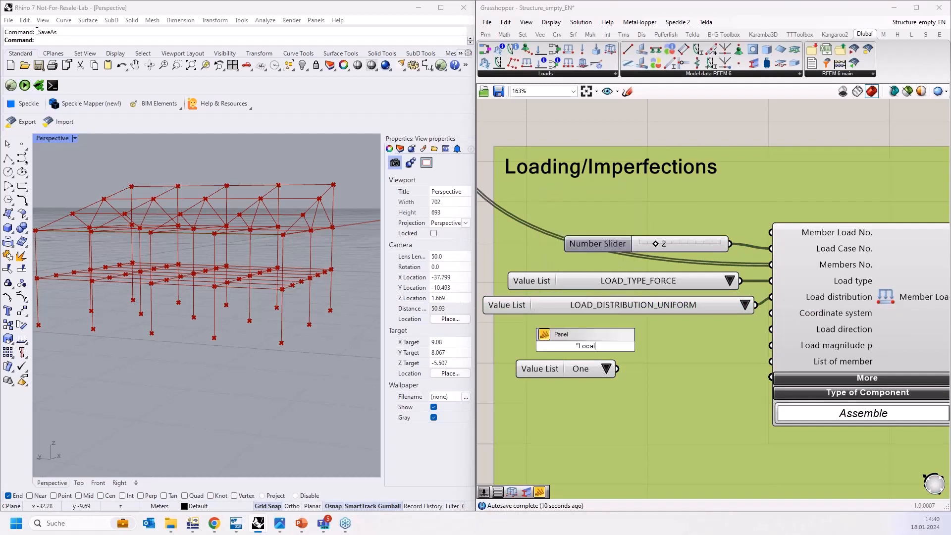
key("Return")
left_click_drag(595, 351, 771, 313)
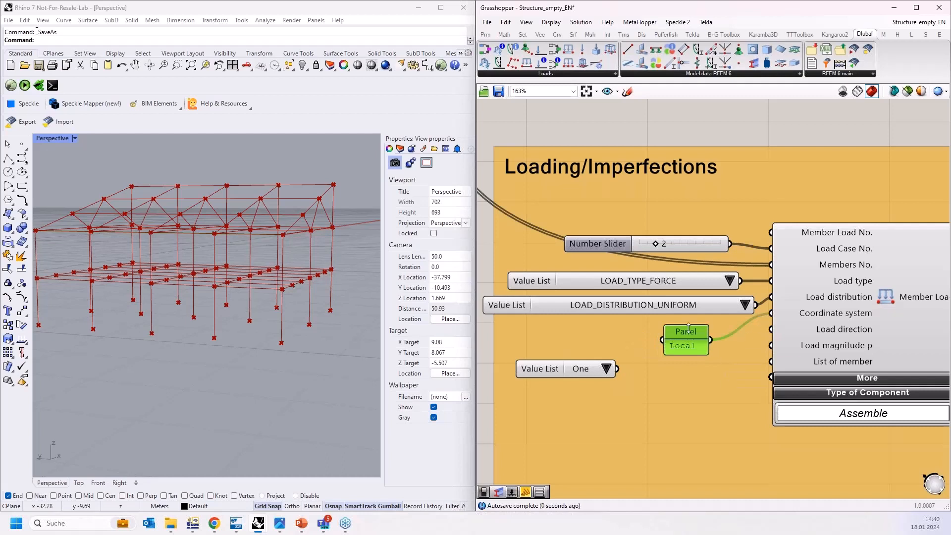
left_click_drag(697, 346, 696, 339)
mouse_move(843, 315)
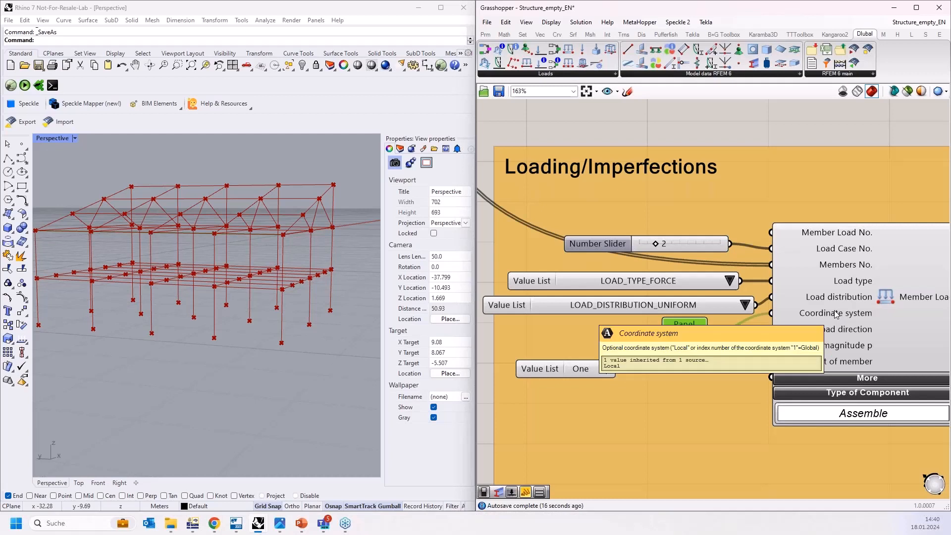
- Connect the remaining value list to the Member Load's Load direction input and set it to LOAD_DIRECTION_LOCAL_Z
right_click_drag(708, 387, 687, 352)
left_click_drag(603, 341, 646, 345)
left_click(650, 342)
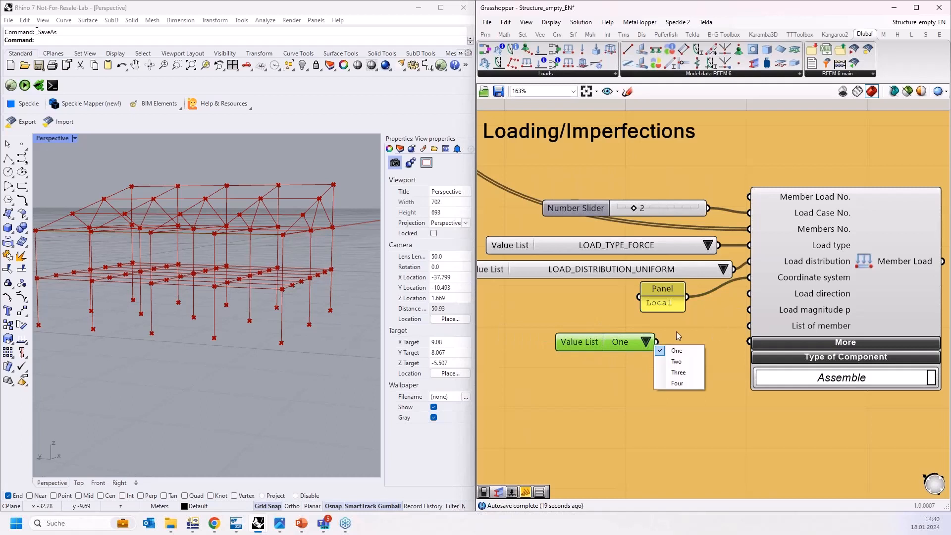
left_click_drag(656, 341, 749, 293)
left_click_drag(714, 343, 588, 330)
left_click(751, 329)
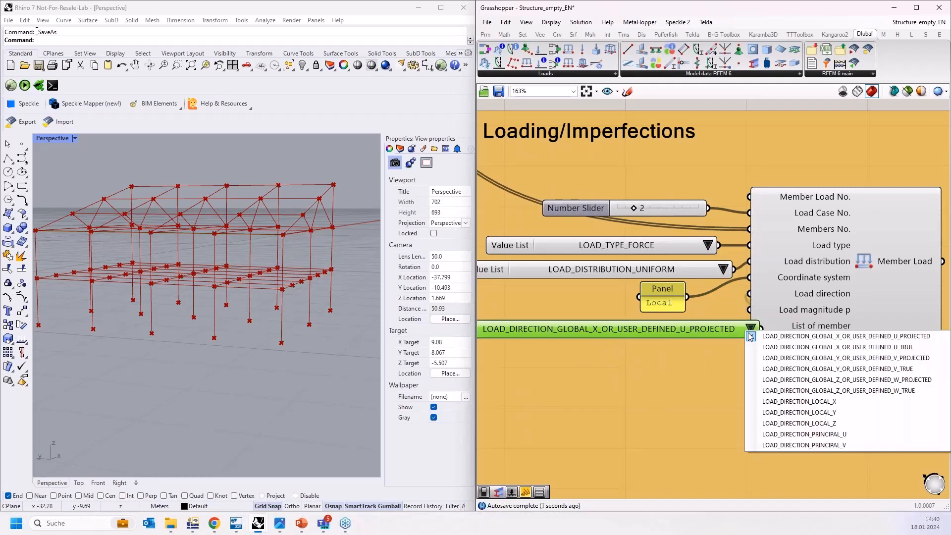
left_click(795, 424)
left_click_drag(641, 327, 649, 322)
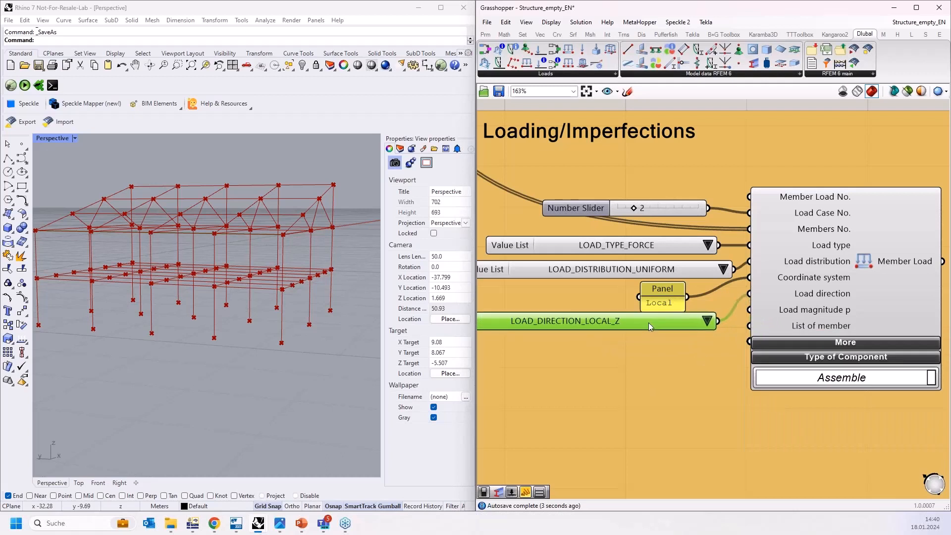
- Add a number slider with the value 5000 and connect it to the Member Load's Load magnitude p input
double_click(589, 369)
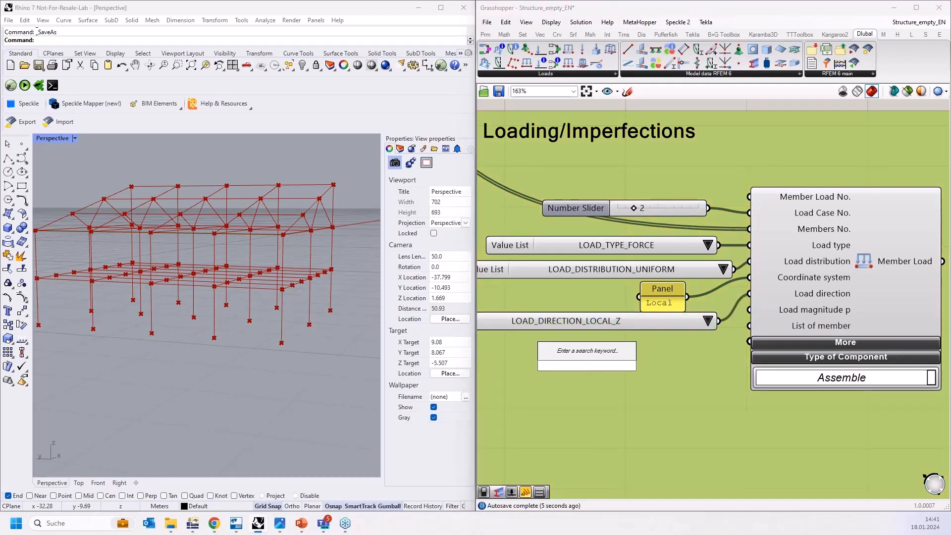
type("5000")
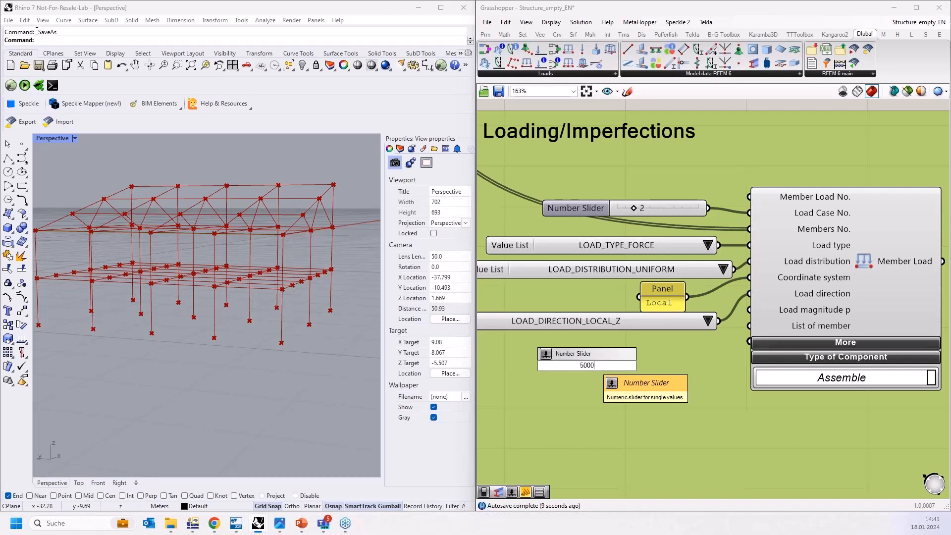
key("Return")
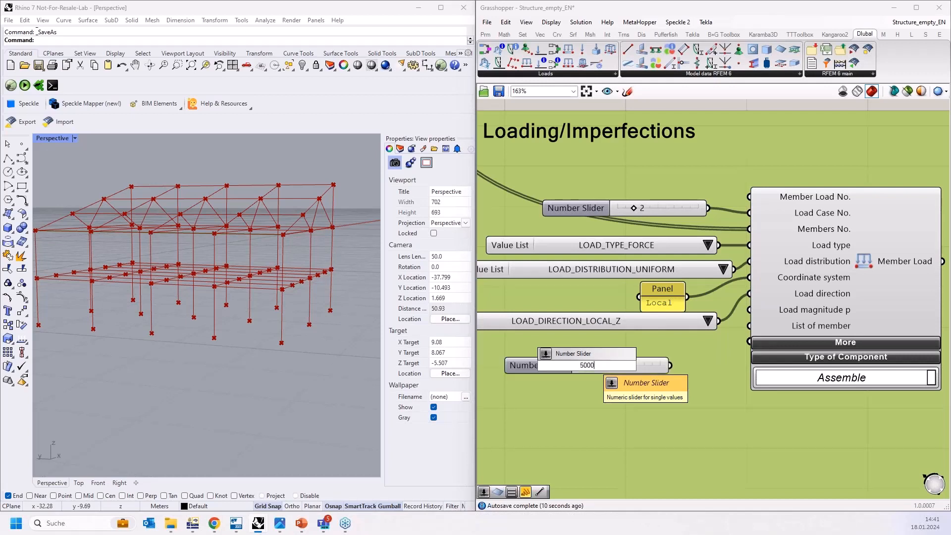
left_click_drag(658, 357, 659, 356)
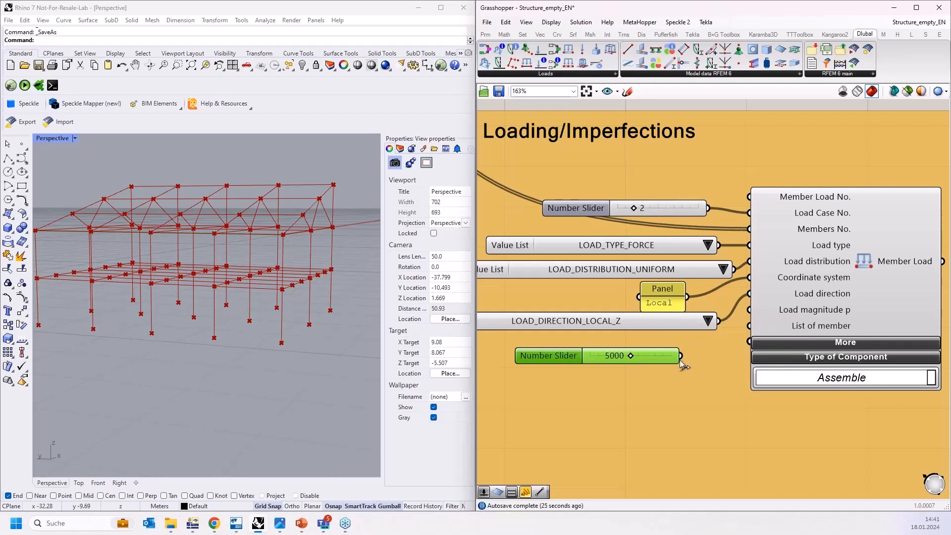
left_click_drag(680, 355, 721, 335)
left_click_drag(614, 357, 650, 346)
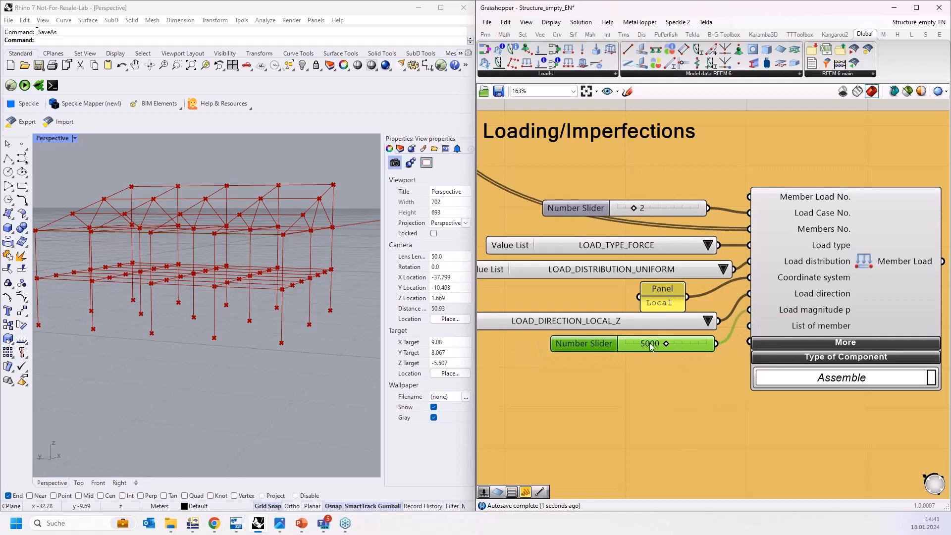
- Duplicate the Member Load's sliders, value lists and Local panel below the originals in the Loading/Imperfections group
scroll(622, 326, "down", 2)
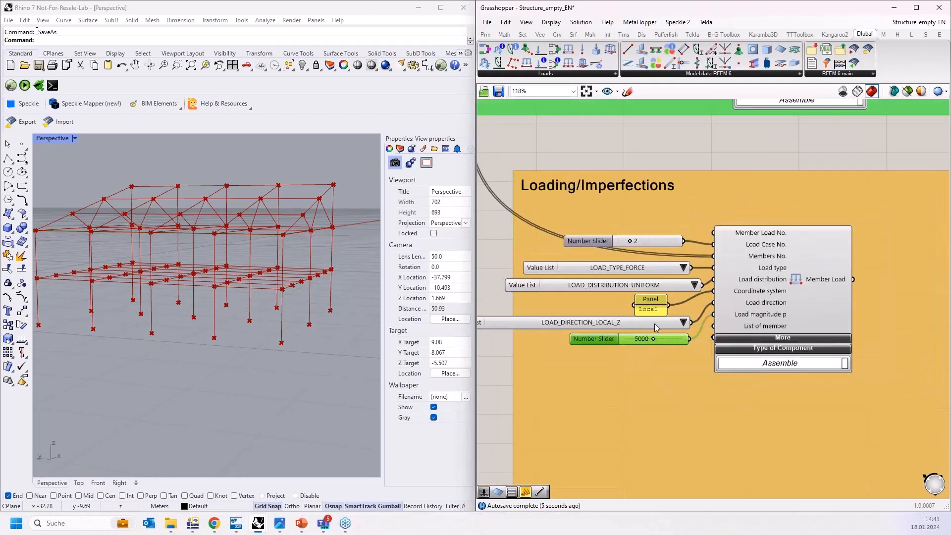
scroll(678, 220, "down", 2)
scroll(732, 242, "up", 2)
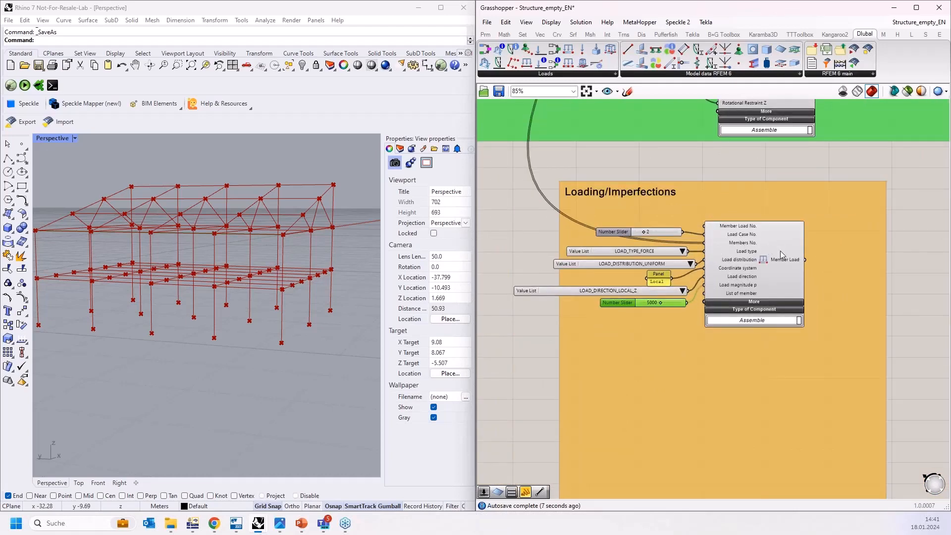
scroll(763, 259, "down", 3)
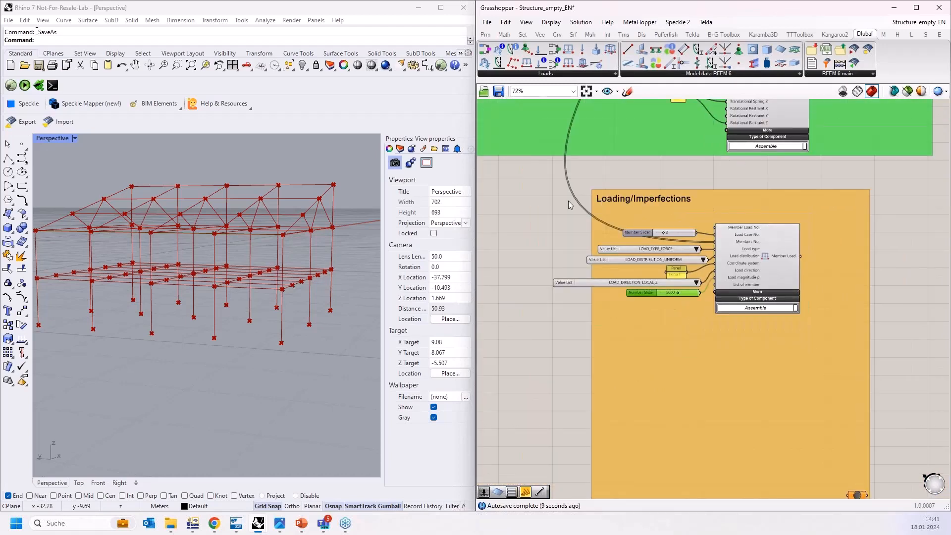
left_click_drag(510, 209, 689, 418)
key("ctrl+c")
key("ctrl+v")
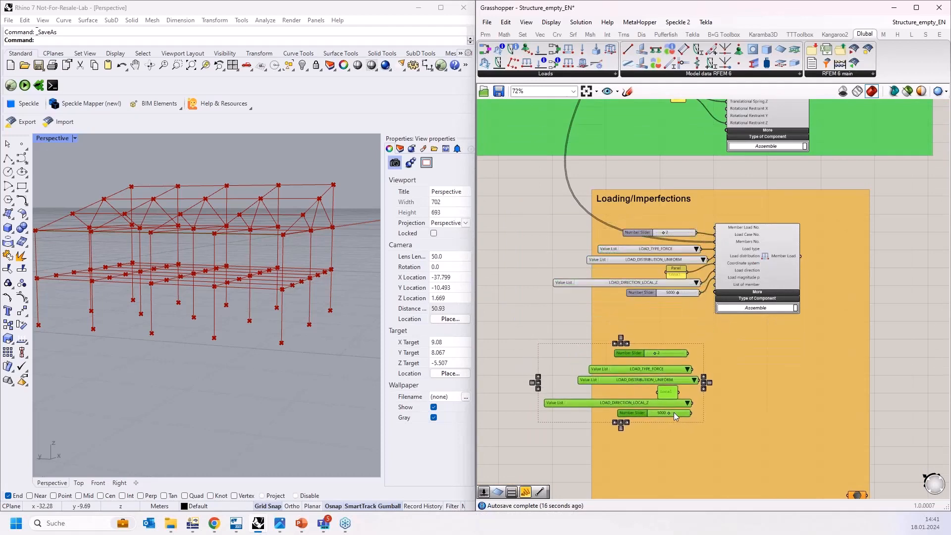
- Place a Member Set Load component beside the duplicated inputs in the Loading/Imperfections group
scroll(675, 416, "down", 2)
left_click(838, 314)
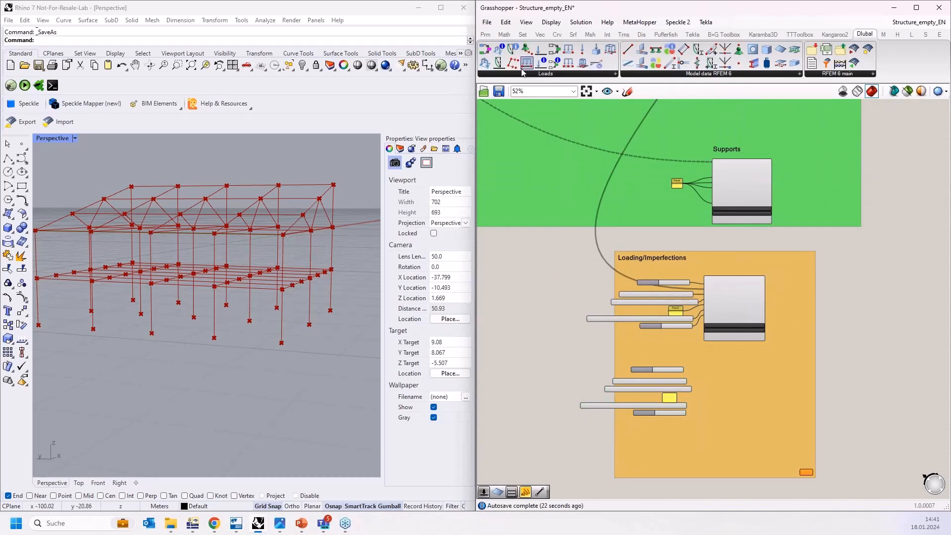
left_click_drag(553, 63, 734, 400)
scroll(735, 381, "up", 4)
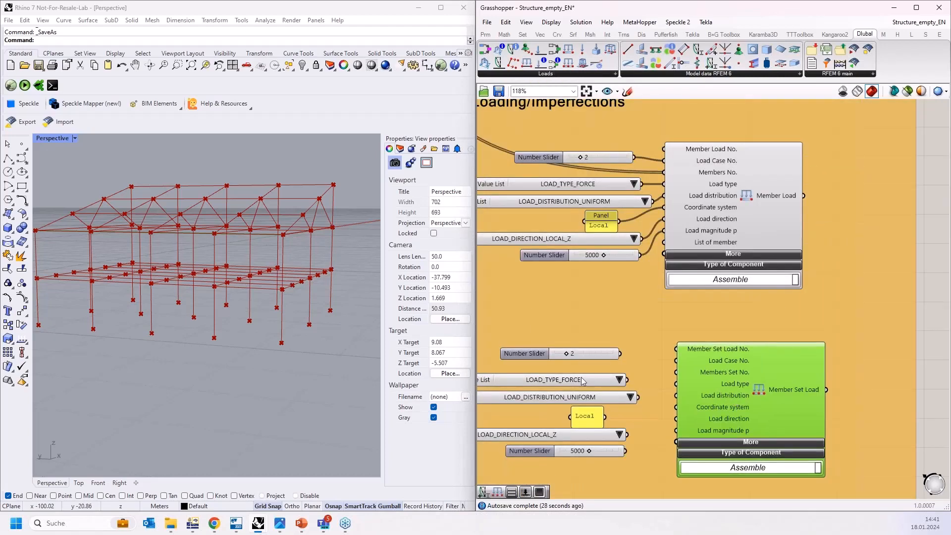
- Set the duplicated load case slider to 3 and connect it to the Member Set Load's Load Case No. input
scroll(583, 380, "up", 2)
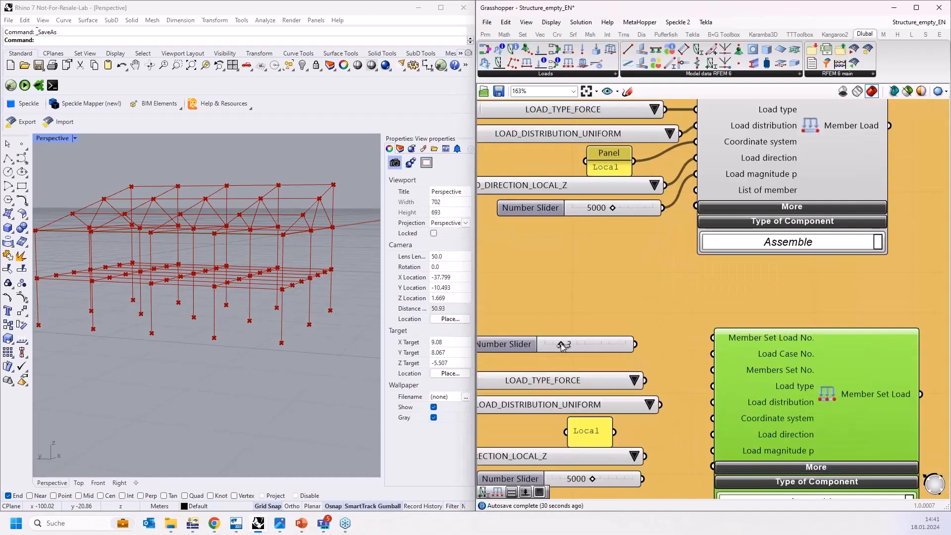
left_click_drag(562, 344, 569, 344)
left_click_drag(635, 344, 713, 355)
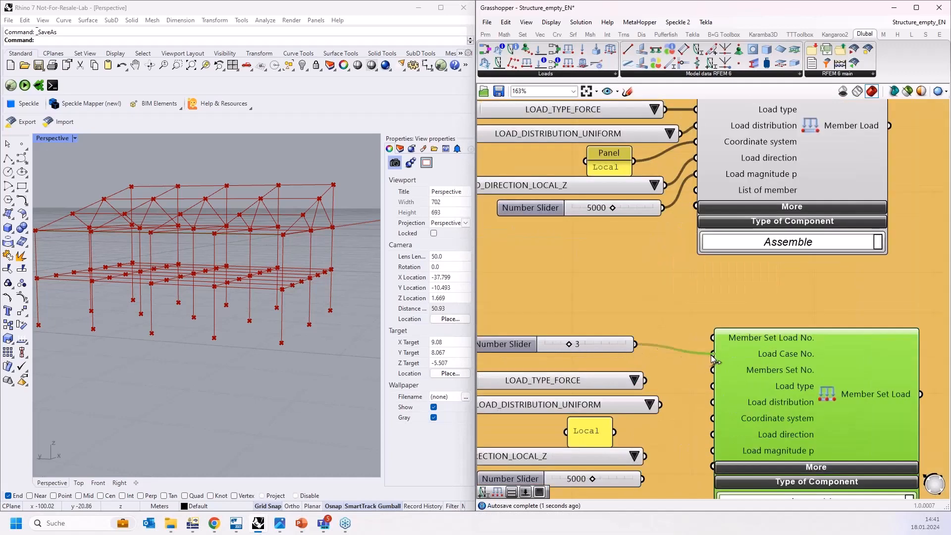
right_click_drag(674, 378, 679, 333)
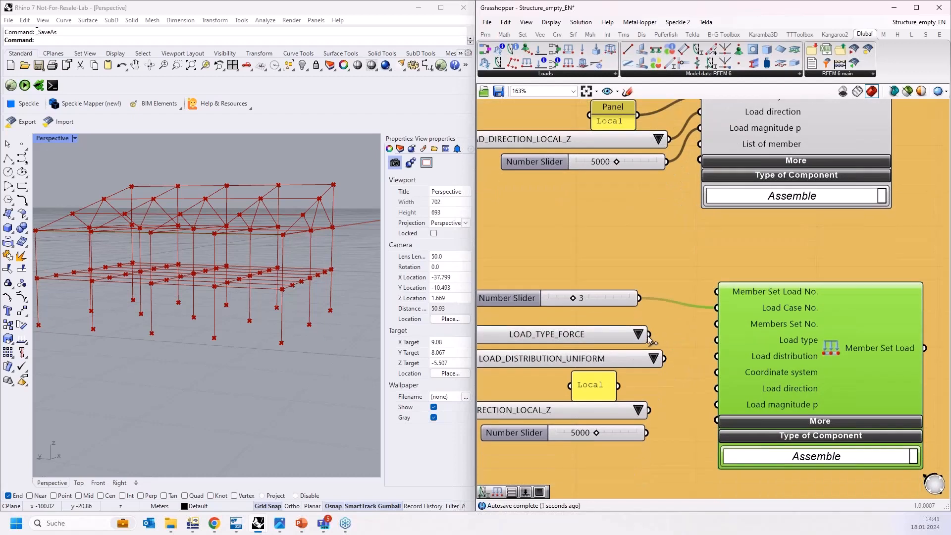
left_click_drag(648, 335, 717, 324)
left_click_drag(664, 358, 717, 340)
right_click_drag(697, 396, 670, 322)
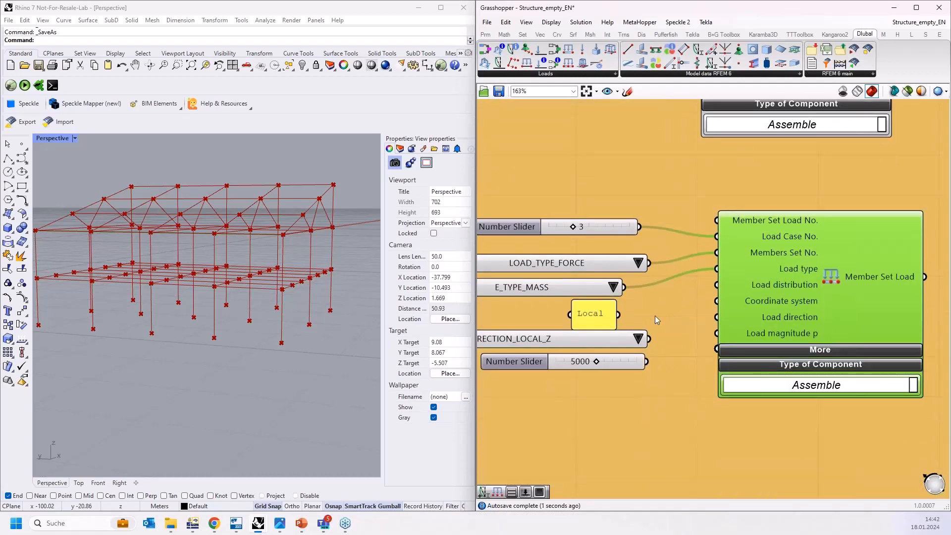
left_click_drag(618, 314, 716, 284)
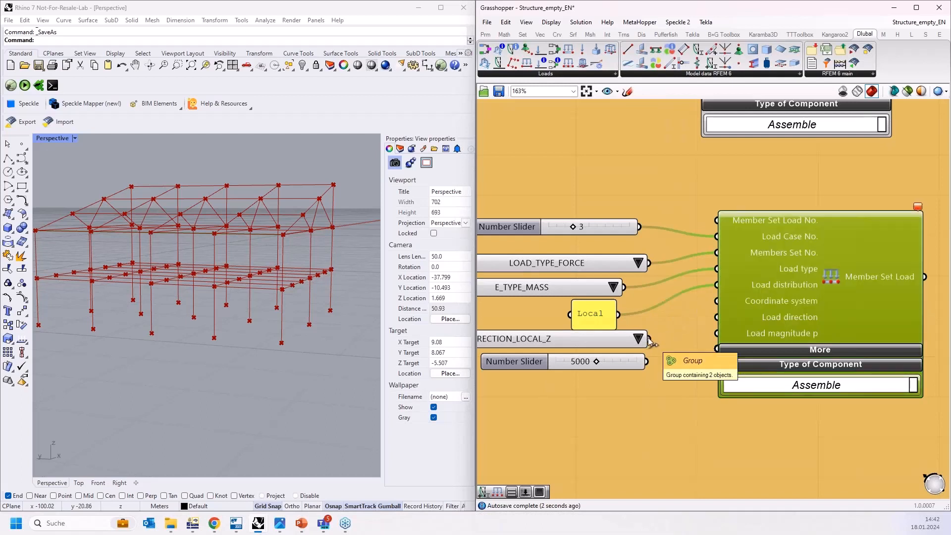
key("ctrl+z")
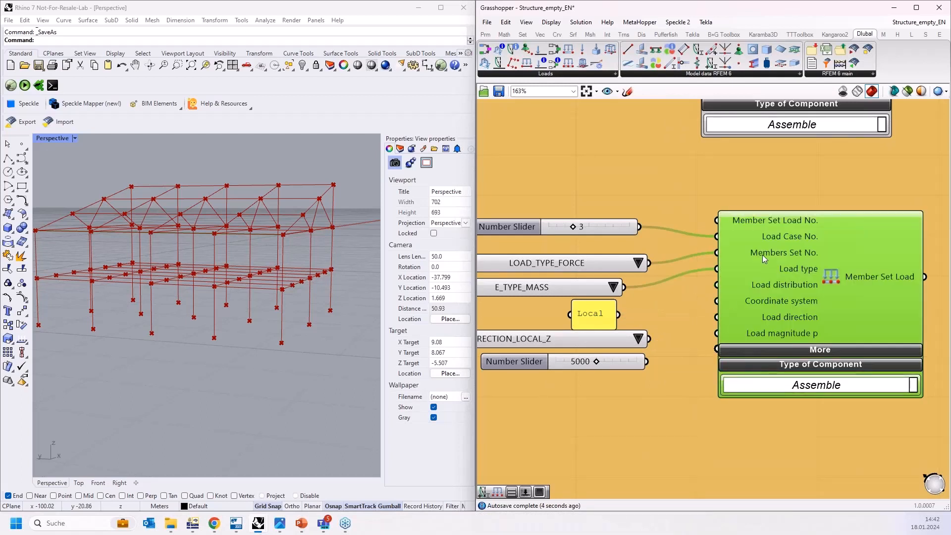
- Connect the duplicated value lists and Local panel to the Member Set Load's Load type, Load distribution (LOAD_DISTRIBUTION_UNIFORM), Coordinate system and Load direction inputs
right_click_drag(657, 274, 696, 278)
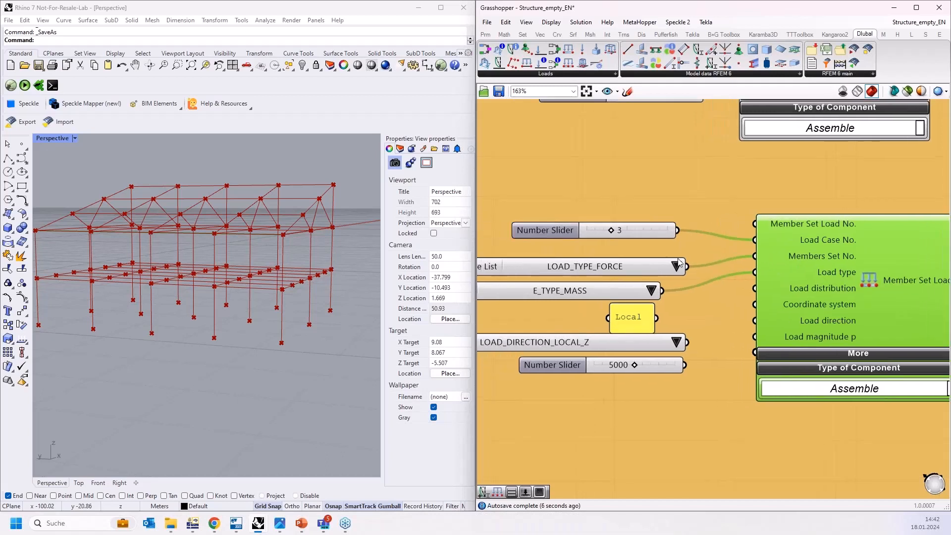
left_click_drag(688, 265, 754, 272)
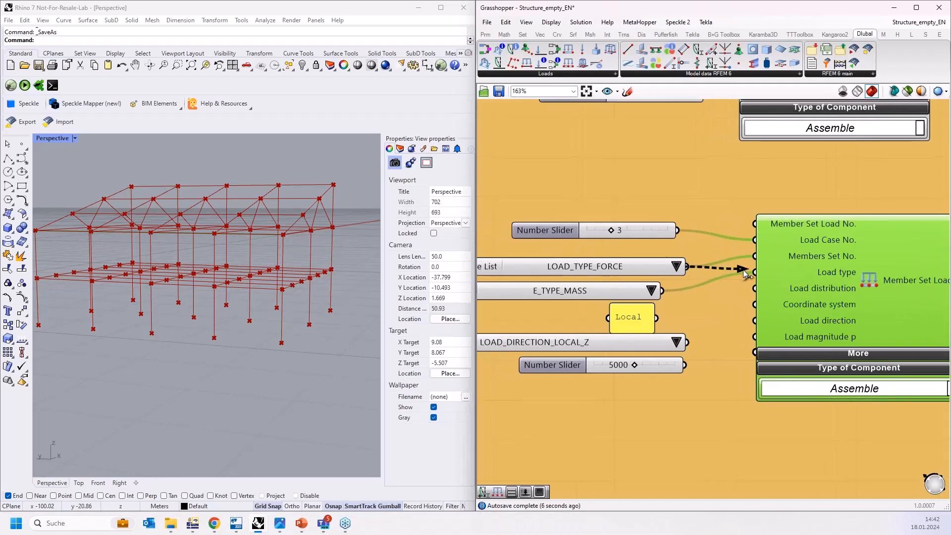
left_click_drag(662, 290, 753, 290)
left_click(692, 291)
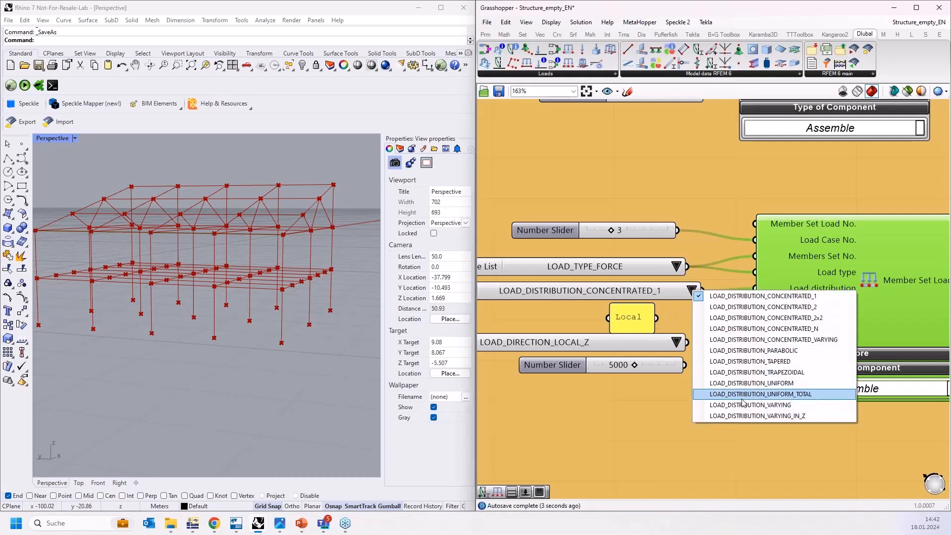
left_click(751, 384)
left_click_drag(656, 317, 754, 305)
left_click_drag(688, 344, 754, 321)
- Set the duplicated magnitude slider to 1500 and connect it to the Member Set Load's Load magnitude p input
double_click(617, 366)
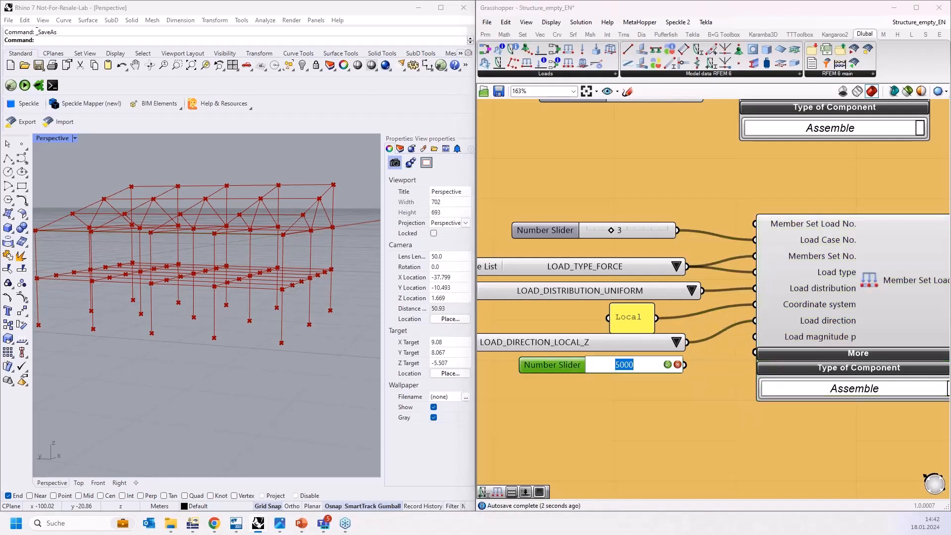
key("Return")
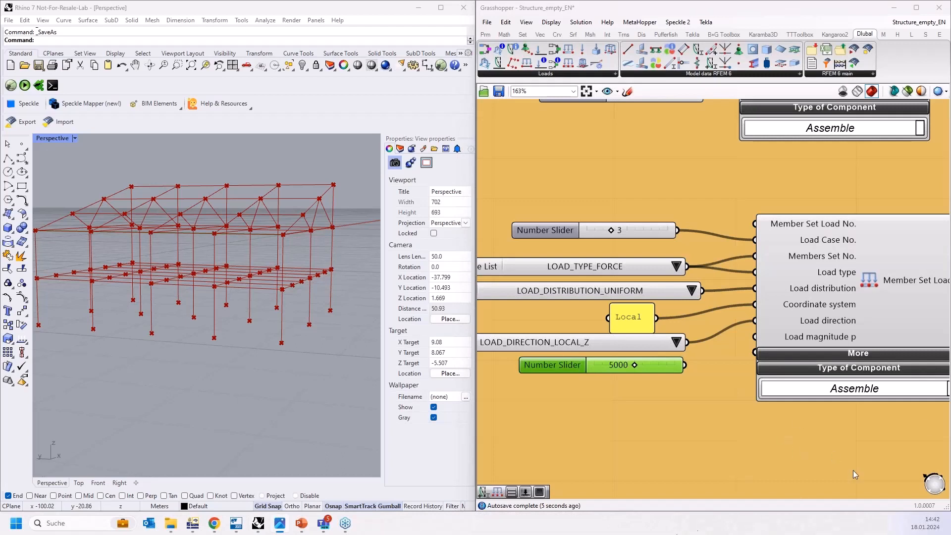
double_click(614, 369)
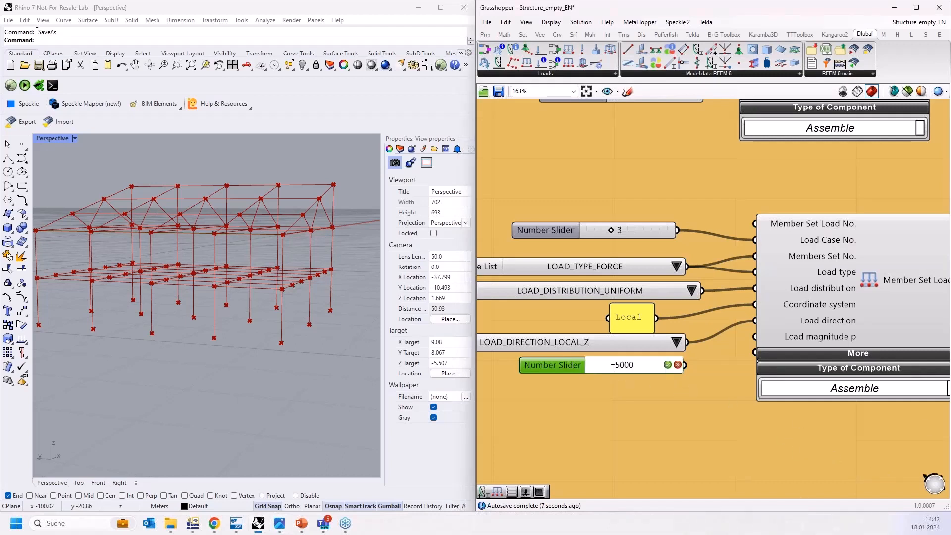
type("1500")
left_click(667, 365)
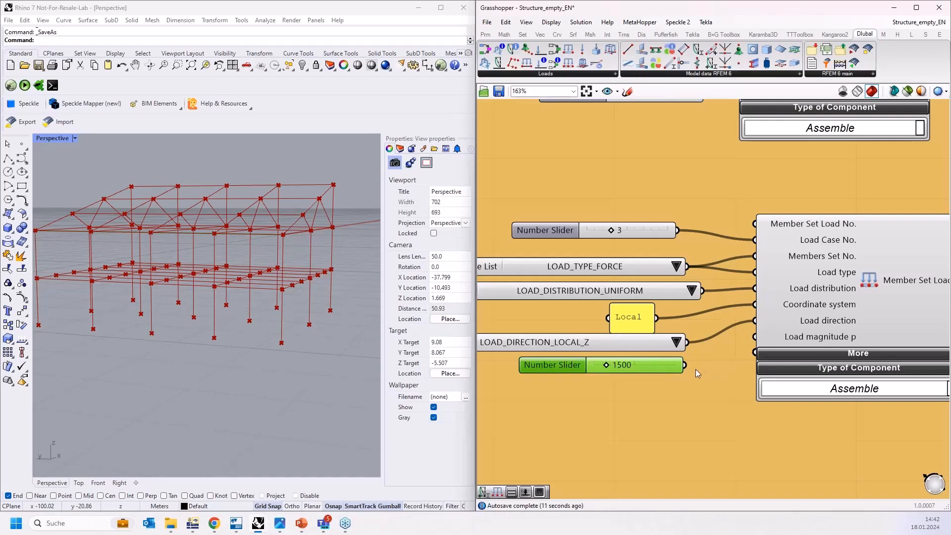
left_click_drag(685, 365, 754, 337)
- Move the Member Set Load component next to SoM - Columns and connect that Member Set output to its Members Set No. input
scroll(808, 289, "down", 2)
scroll(848, 293, "down", 8)
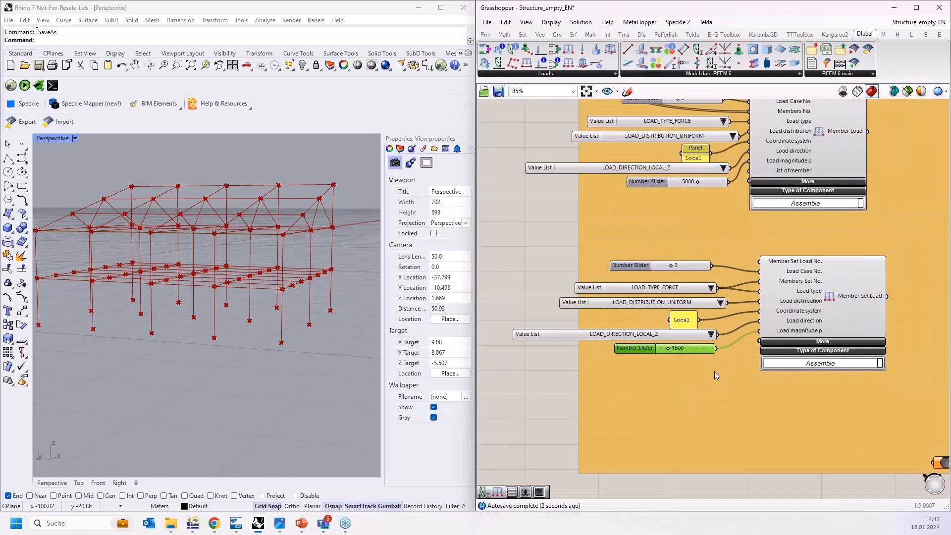
scroll(743, 350, "up", 1)
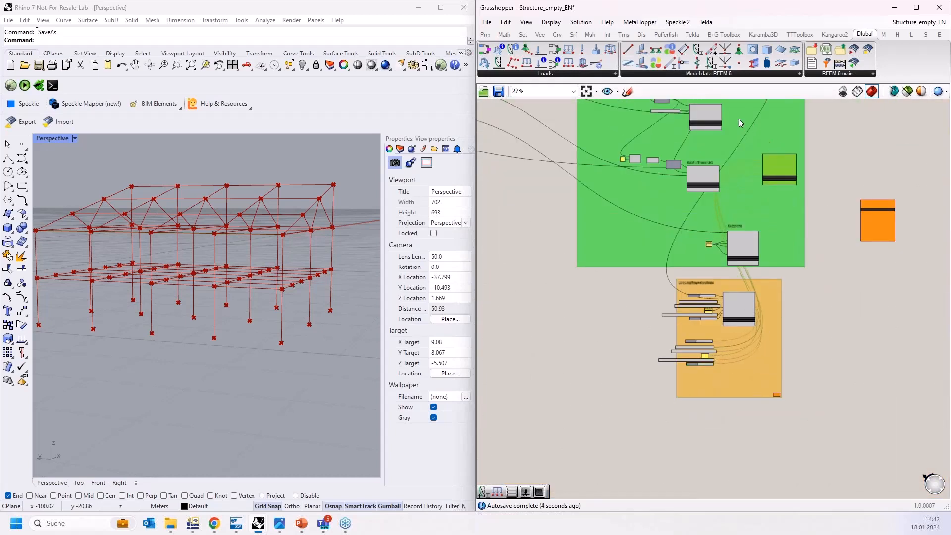
scroll(739, 118, "up", 4)
right_click_drag(746, 120, 736, 282)
left_click_drag(824, 343, 757, 231)
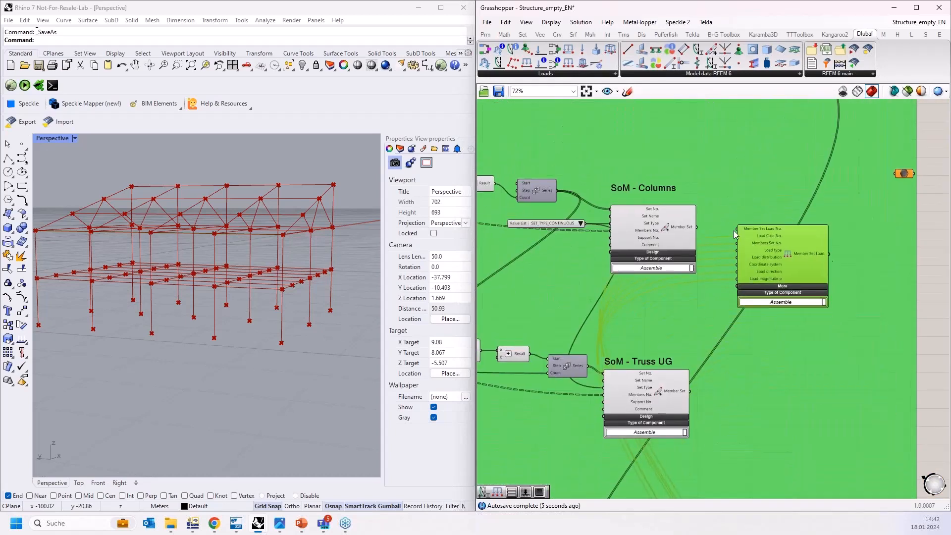
scroll(734, 230, "up", 4)
left_click_drag(664, 223, 734, 256)
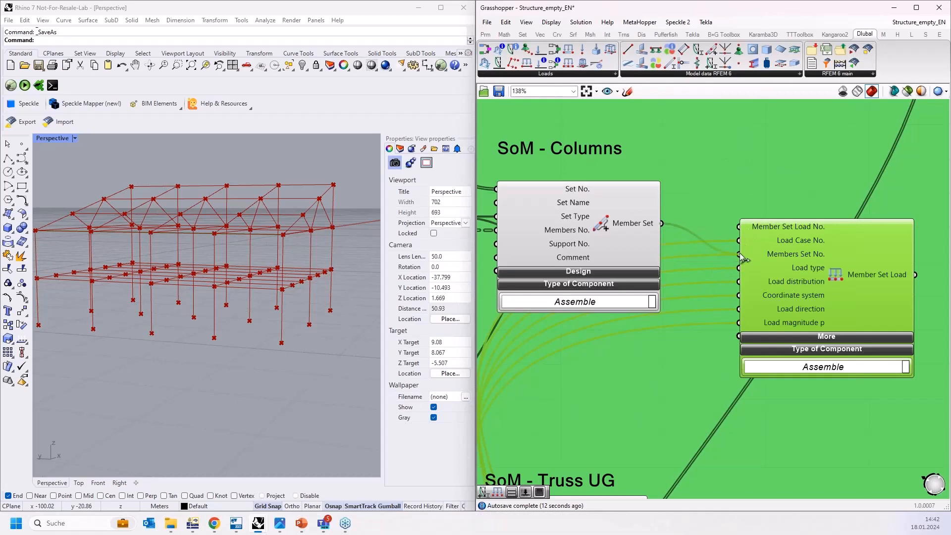
- Move the Member Set Load component back into the Loading/Imperfections group beside its sliders and value lists
scroll(841, 180, "down", 8)
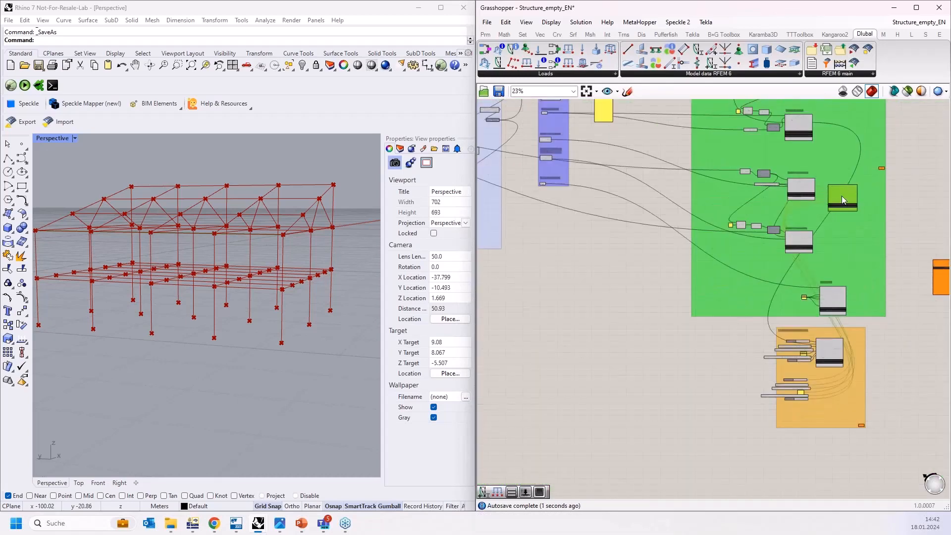
left_click_drag(842, 195, 836, 386)
scroll(830, 385, "up", 10)
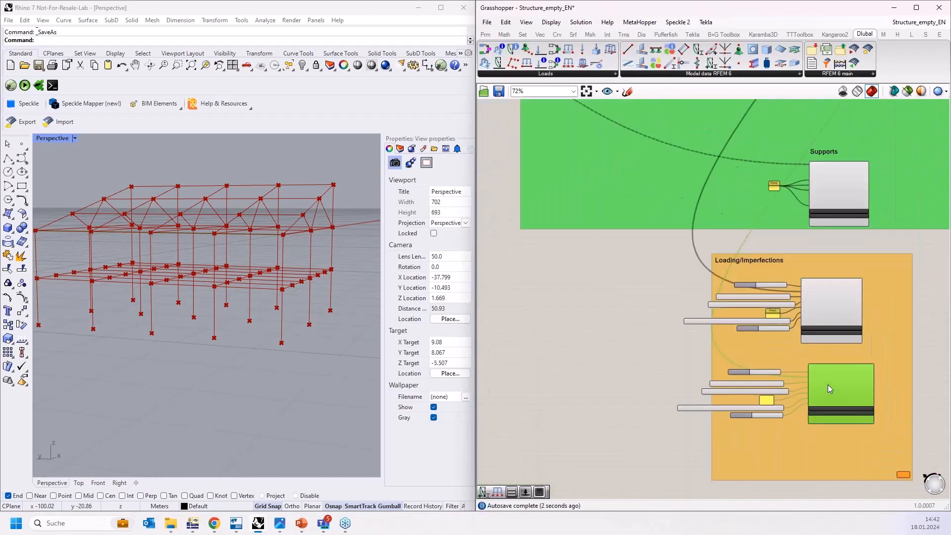
scroll(823, 379, "down", 2)
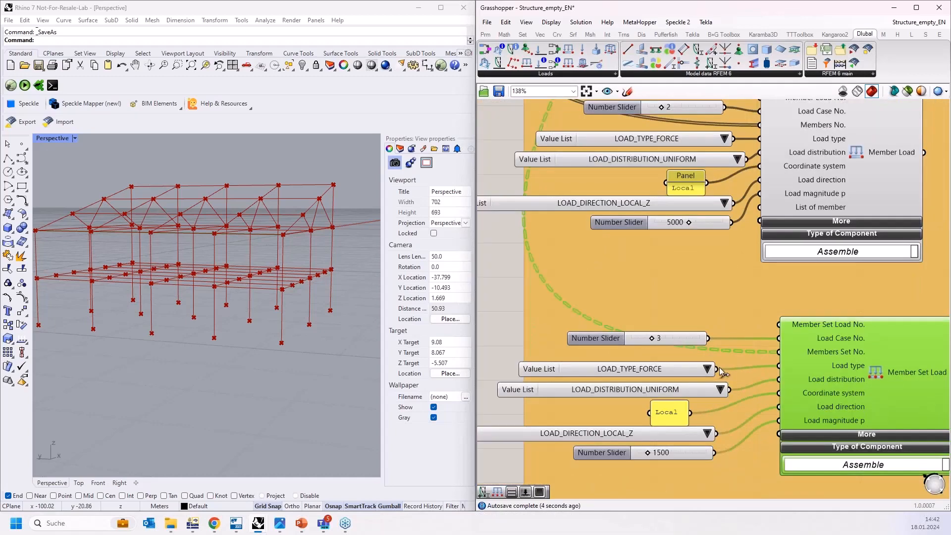
mouse_move(822, 367)
left_mouse_down()
mouse_move(837, 355)
mouse_move(820, 374)
left_mouse_up()
scroll(698, 333, "down", 3)
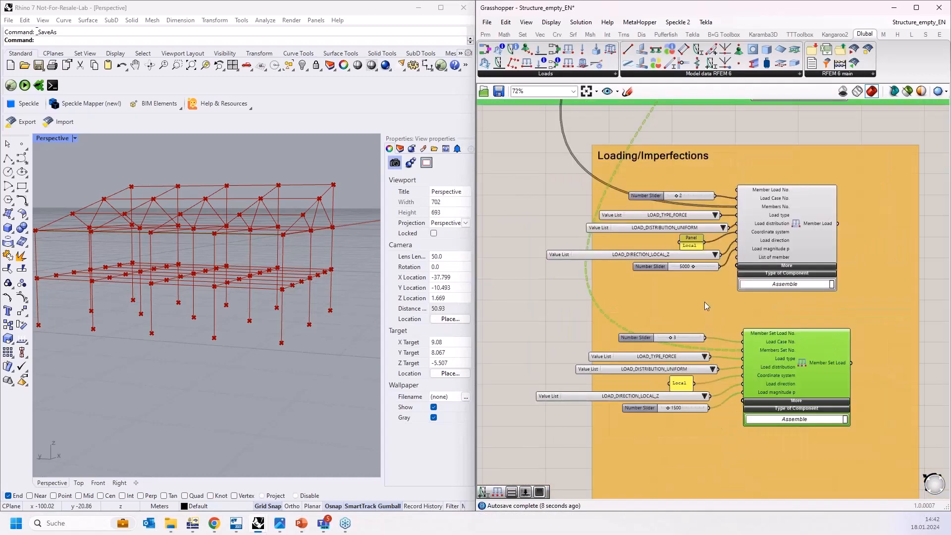
- Duplicate the Member Set Load component with all its inputs below the original and set the copy's load case slider to 4
scroll(546, 298, "down", 2)
scroll(307, 218, "up", 2)
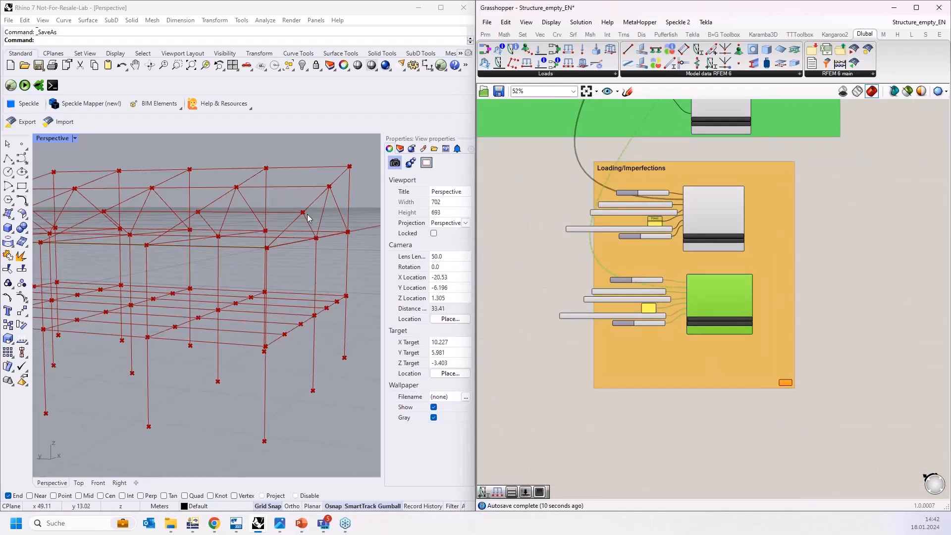
scroll(307, 218, "up", 2)
scroll(285, 220, "down", 2)
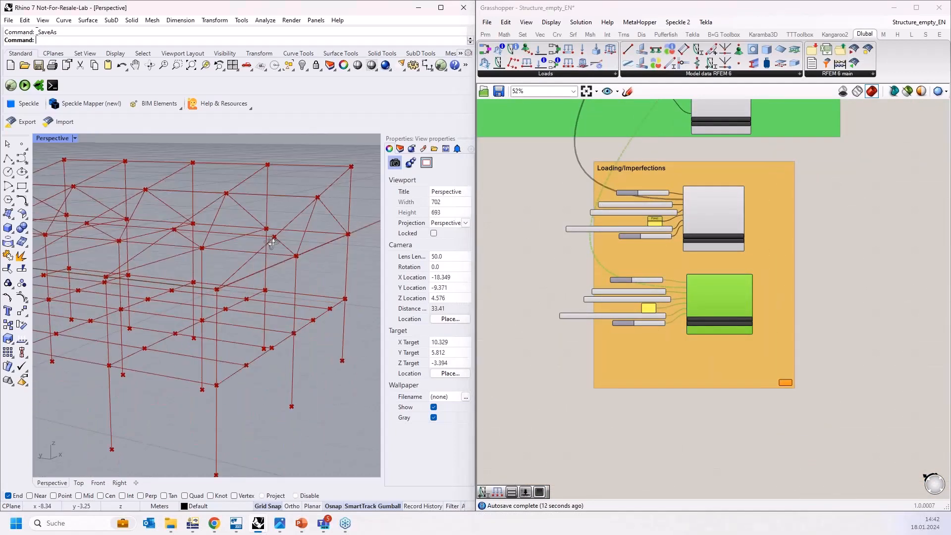
scroll(672, 332, "up", 3)
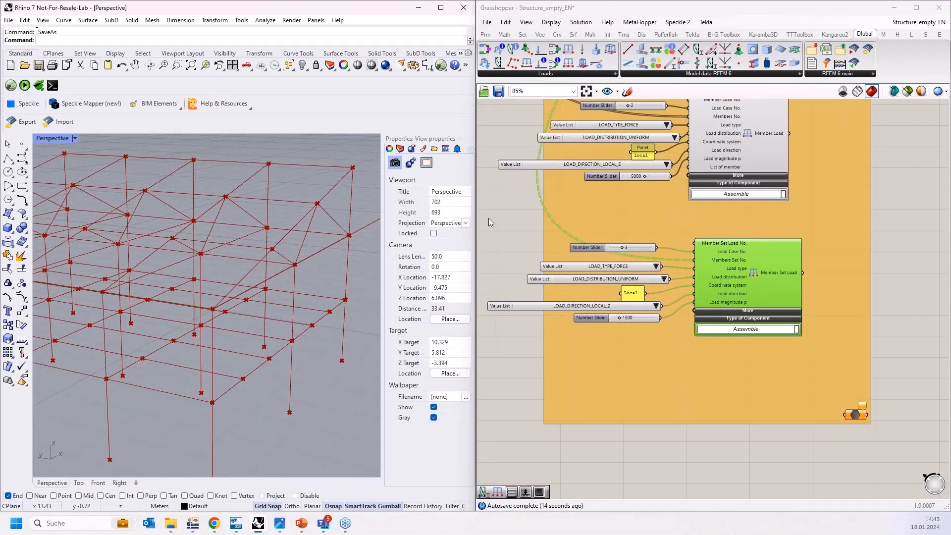
left_click_drag(483, 219, 864, 358)
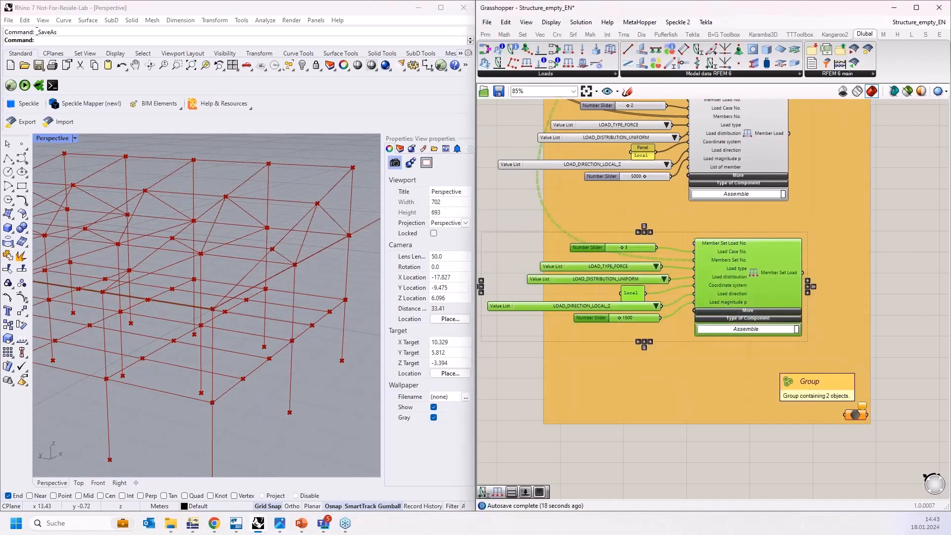
left_click_drag(752, 283, 756, 392)
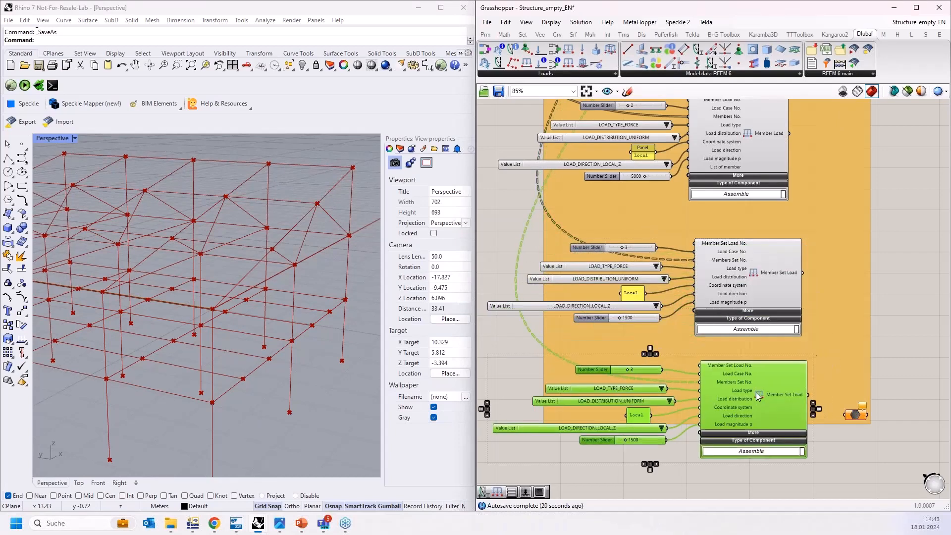
left_click(654, 360)
scroll(655, 359, "up", 3)
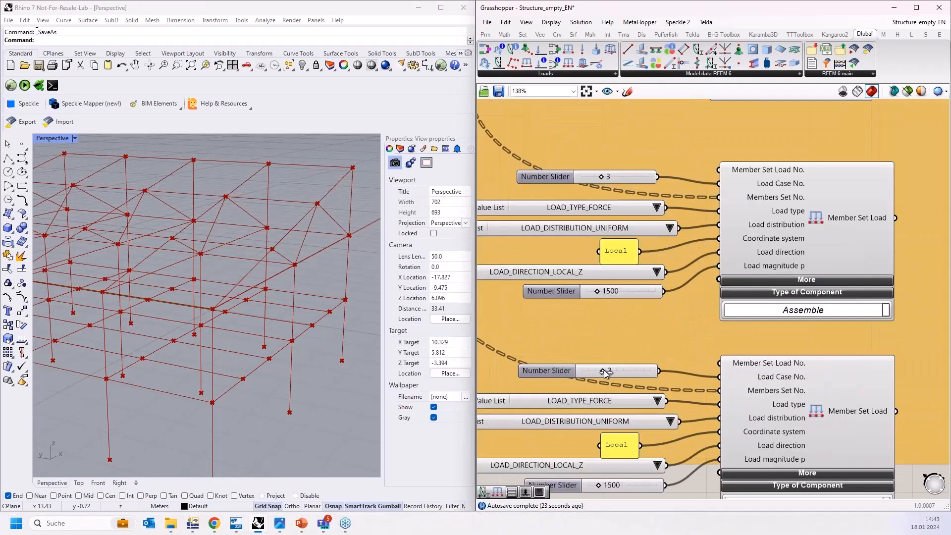
left_click_drag(624, 366, 627, 366)
- Replace the duplicated Local panel with a number slider of 1 connected to the copied Member Set Load's Coordinate system input
scroll(695, 307, "down", 3)
scroll(643, 406, "up", 2)
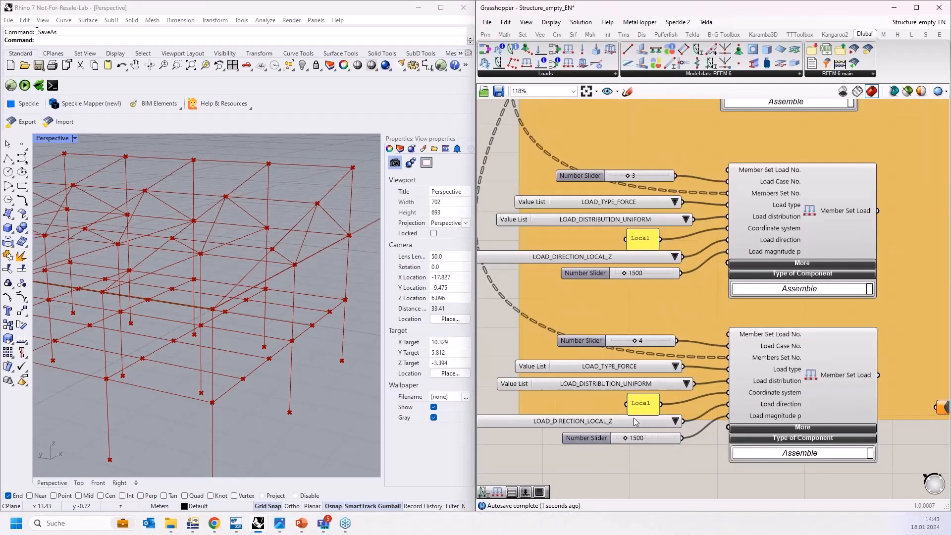
left_click(643, 407)
key("Delete")
double_click(614, 402)
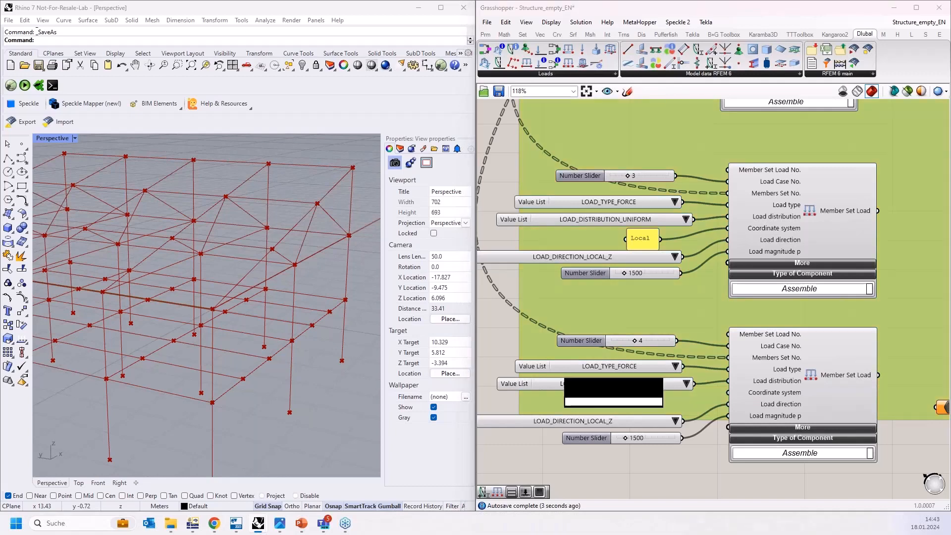
type("1")
key("Return")
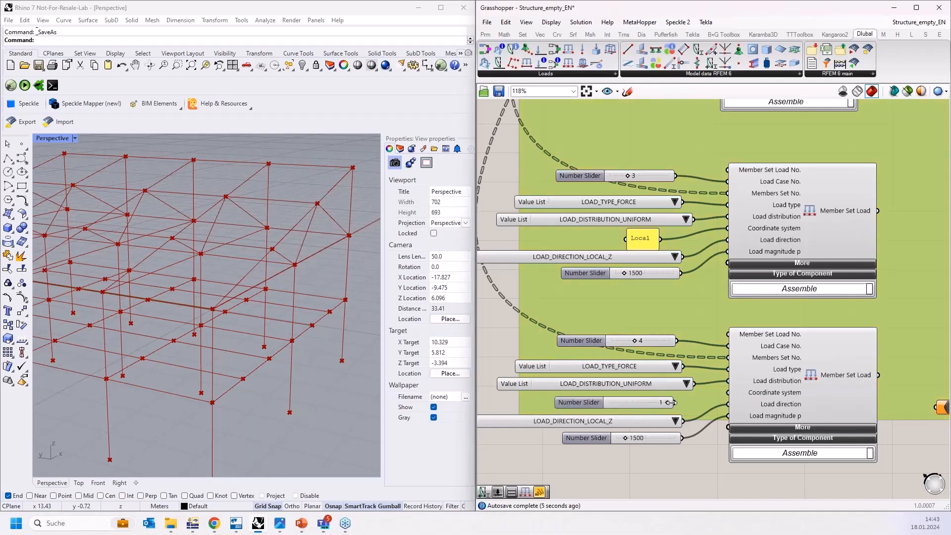
left_click_drag(673, 402, 728, 392)
- Set the copied load's direction to LOAD_DIRECTION_GLOBAL_Z_OR_USER_DEFINED_W_PROJECTED and its magnitude slider to 2500
left_click(679, 422)
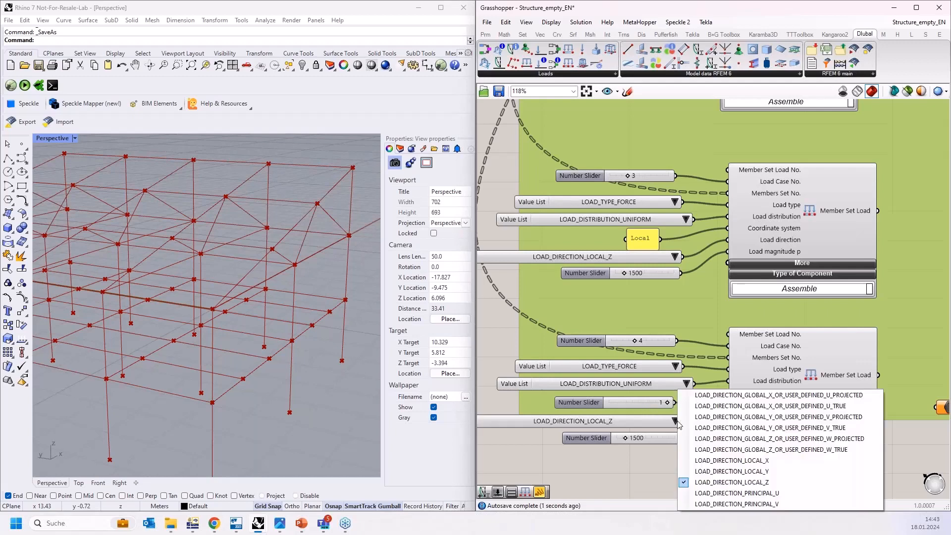
left_click(751, 439)
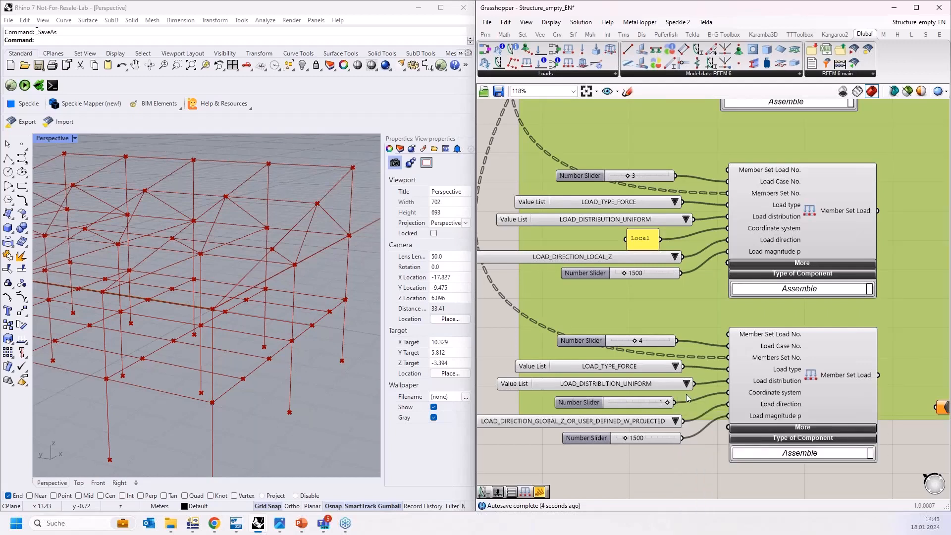
double_click(650, 439)
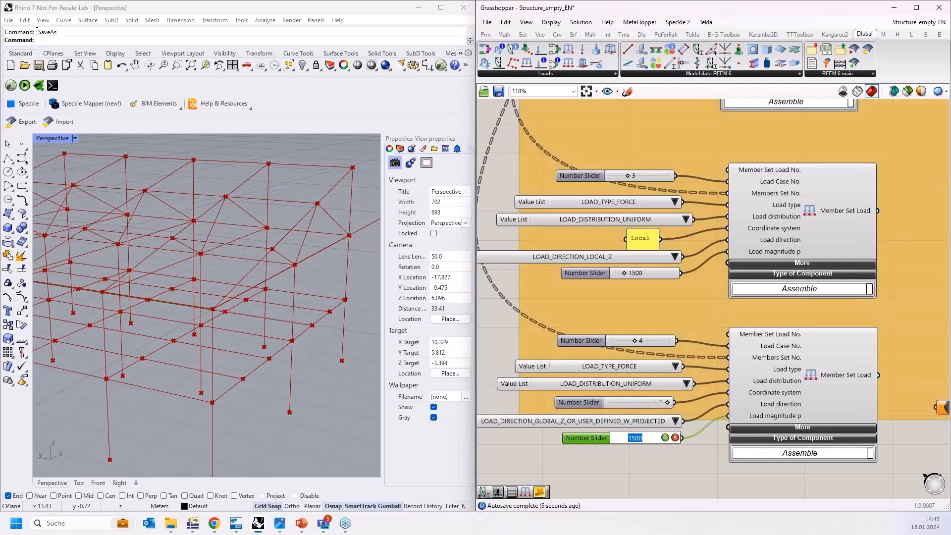
type("25")
left_click(665, 437)
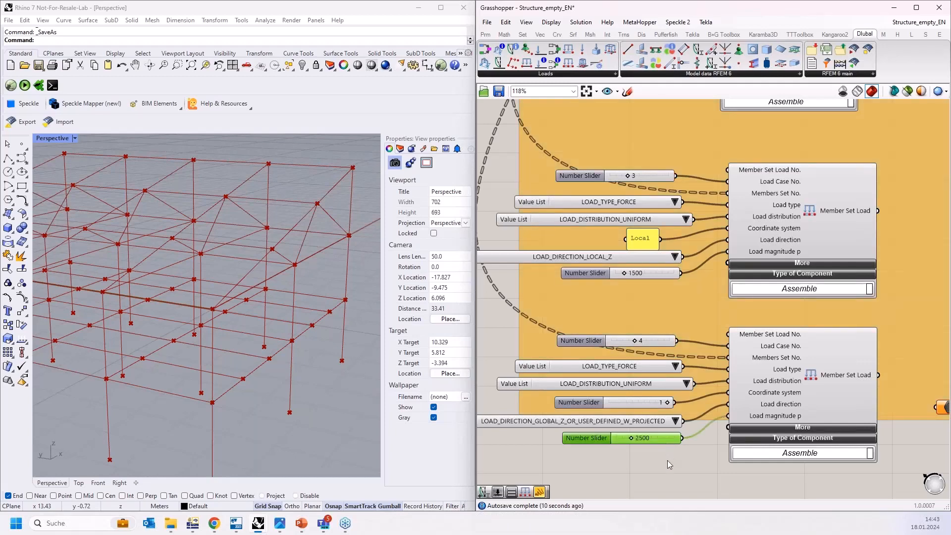
- Connect the SoM - Truss UG Member Set output to the copied load's Members Set No. input and return the component to its sliders
scroll(666, 459, "down", 6)
left_click(706, 274)
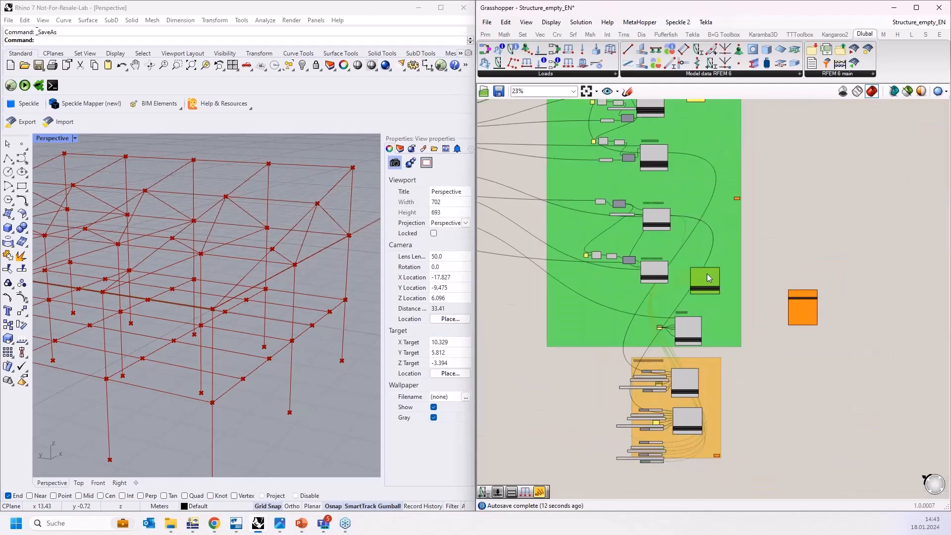
scroll(683, 267, "up", 6)
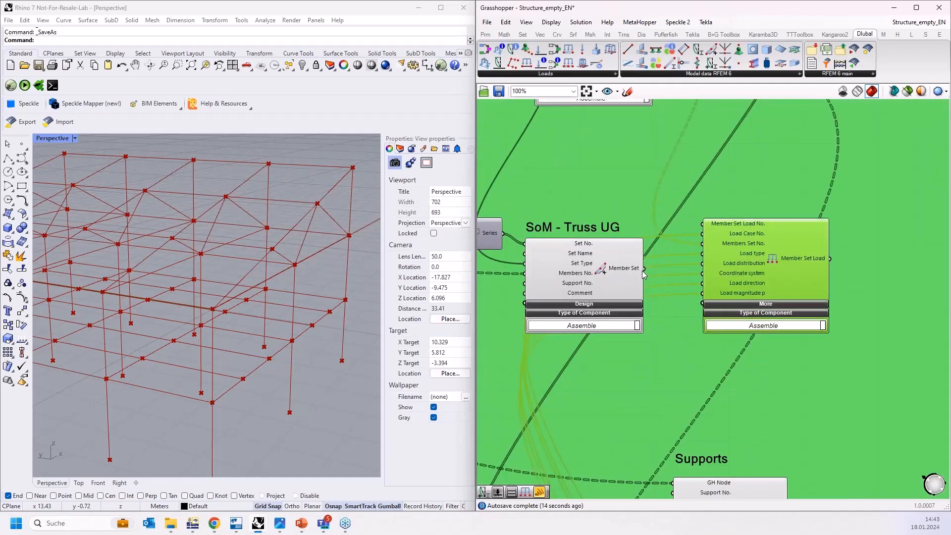
left_click_drag(663, 257, 714, 391)
scroll(693, 193, "down", 3)
scroll(700, 193, "down", 2)
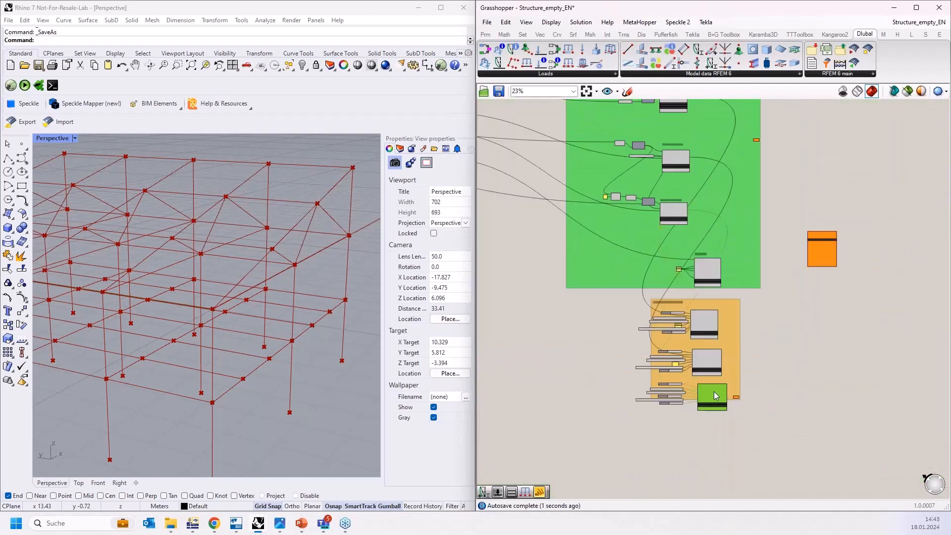
scroll(706, 392, "up", 3)
scroll(707, 391, "up", 3)
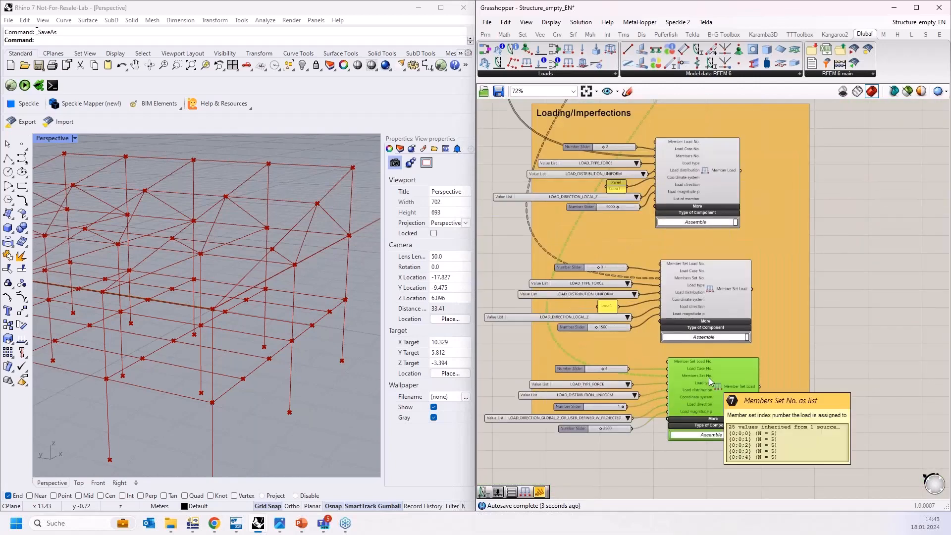
- Add a Member Set Imperfection component below the last Member Set Load
scroll(709, 378, "down", 4)
scroll(716, 349, "up", 4)
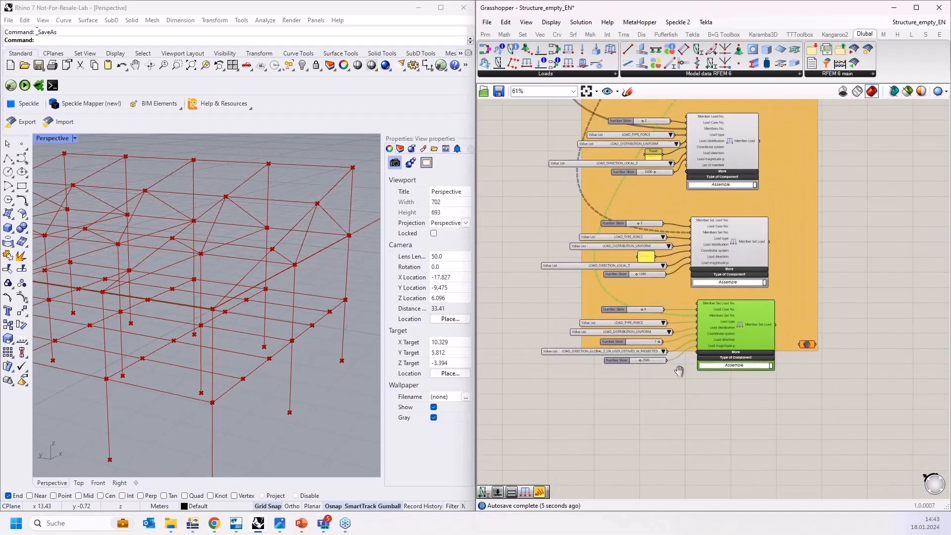
scroll(679, 396, "up", 1)
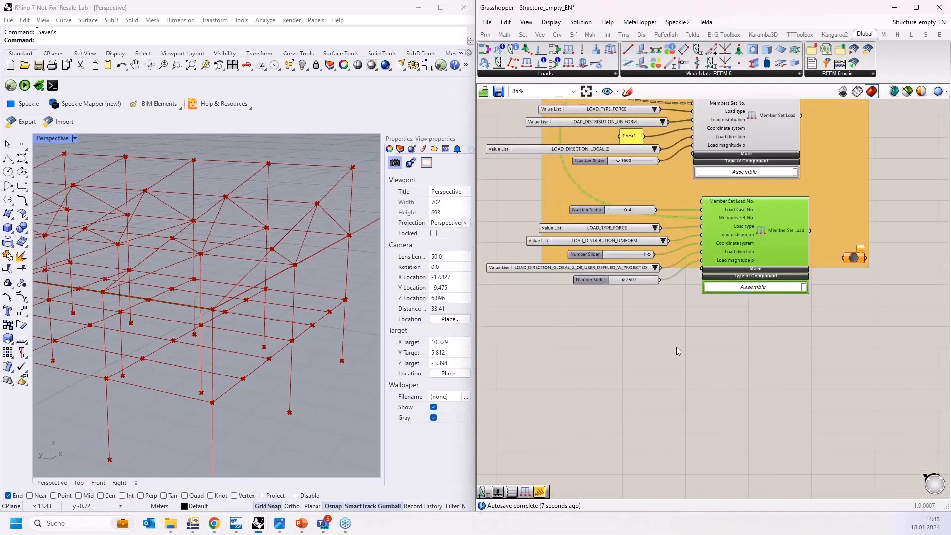
right_click_drag(673, 344, 678, 313)
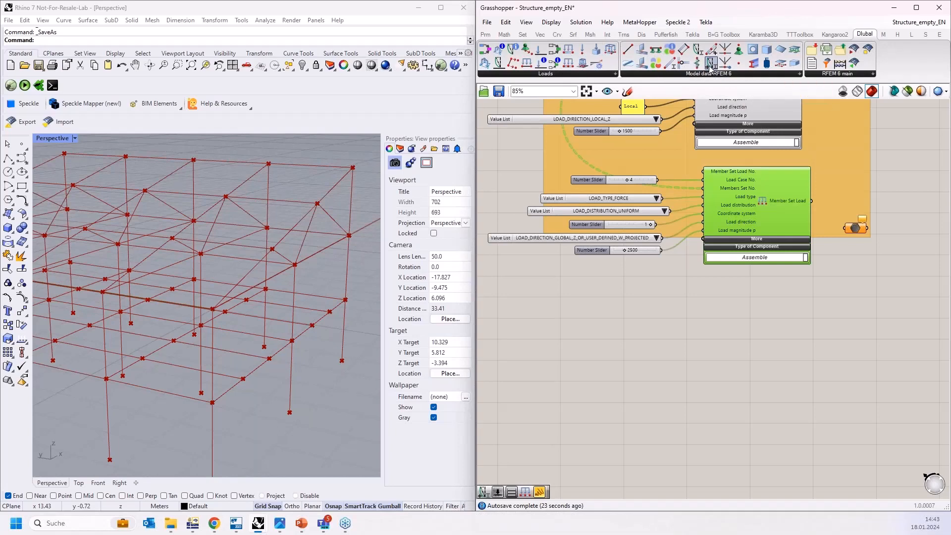
left_click_drag(710, 66, 772, 348)
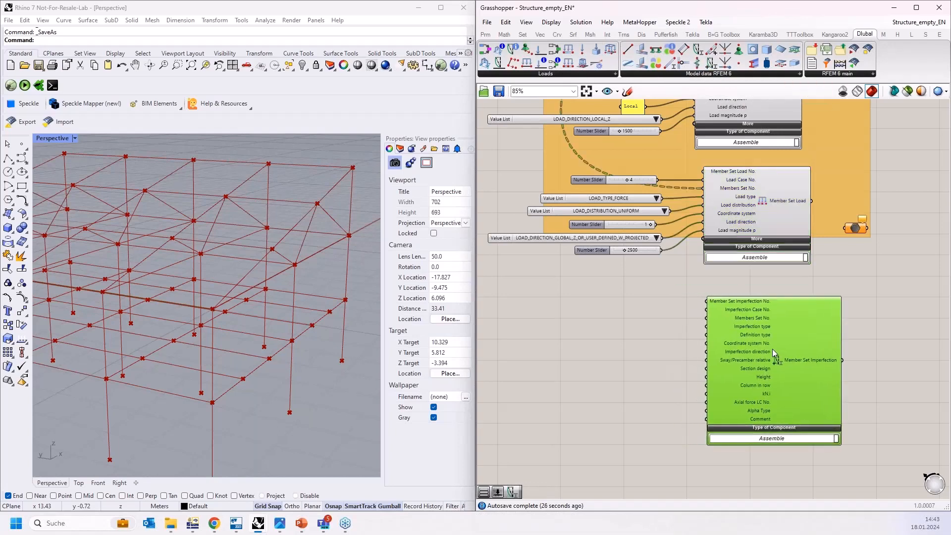
- Create a number slider with the value 1 beside the Member Set Imperfection component
scroll(711, 327, "up", 3)
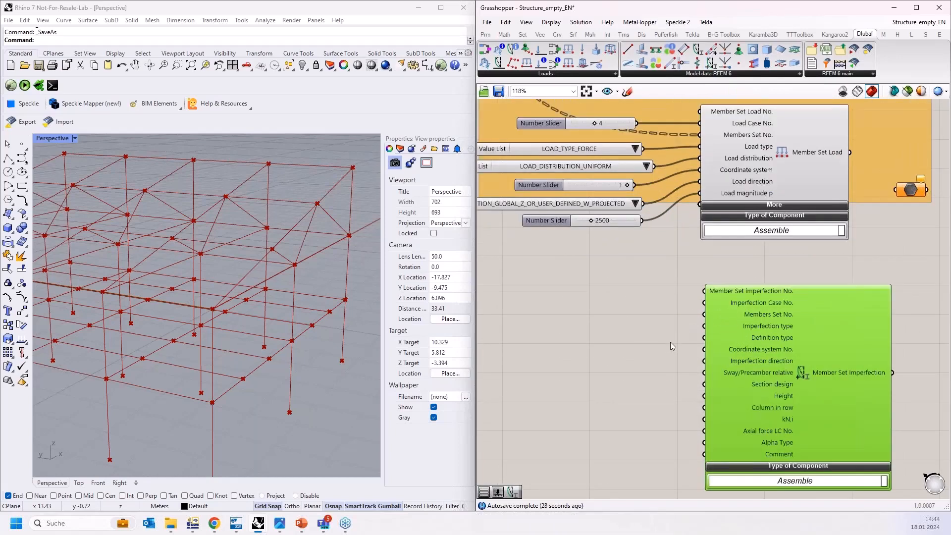
double_click(577, 295)
type("1")
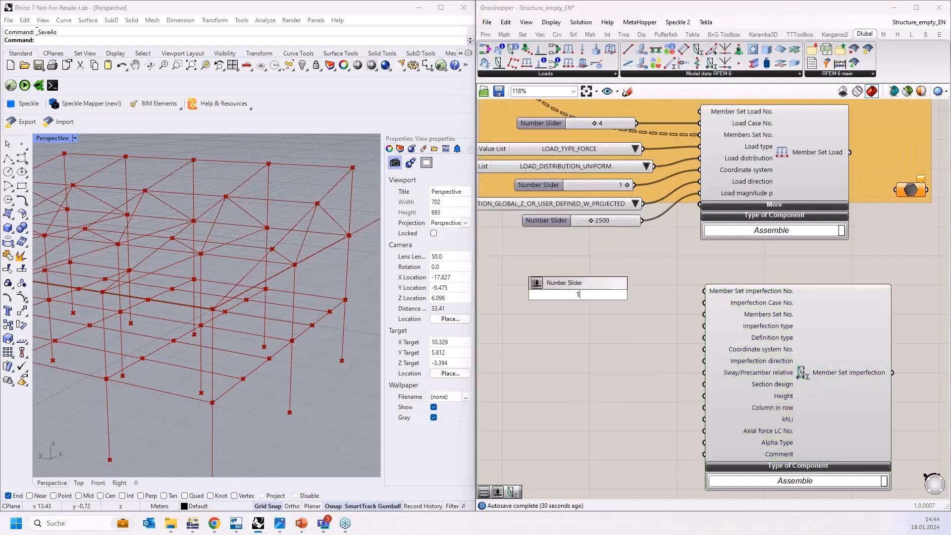
key("Return")
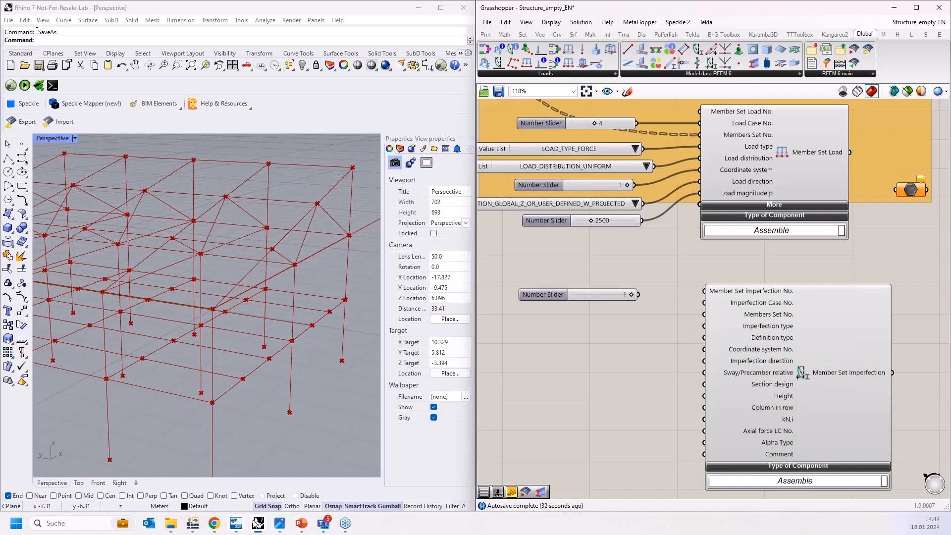
- Switch to RFEM, examine the defined imperfection cases in Struktur_final.rf6, and return to Grasshopper
left_click(191, 524)
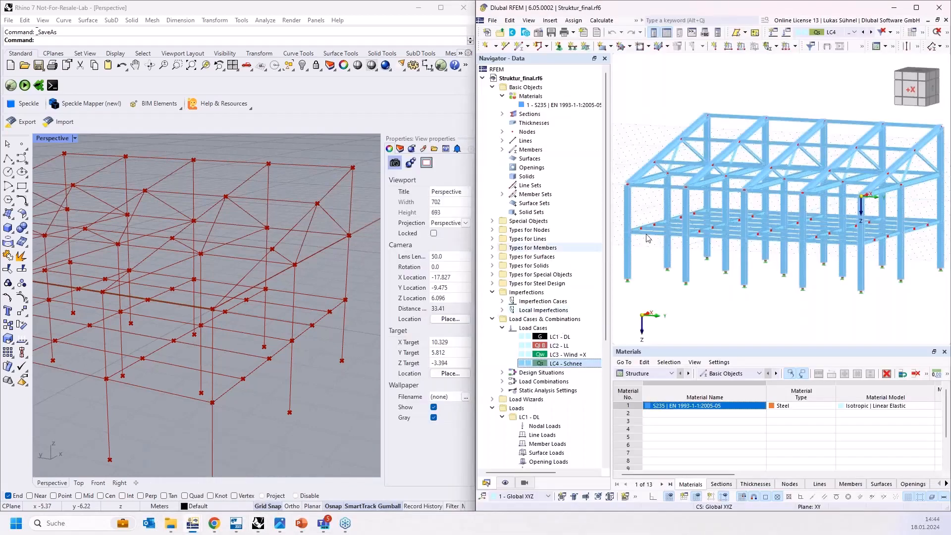
left_click(507, 301)
left_click(502, 301)
left_click(550, 310)
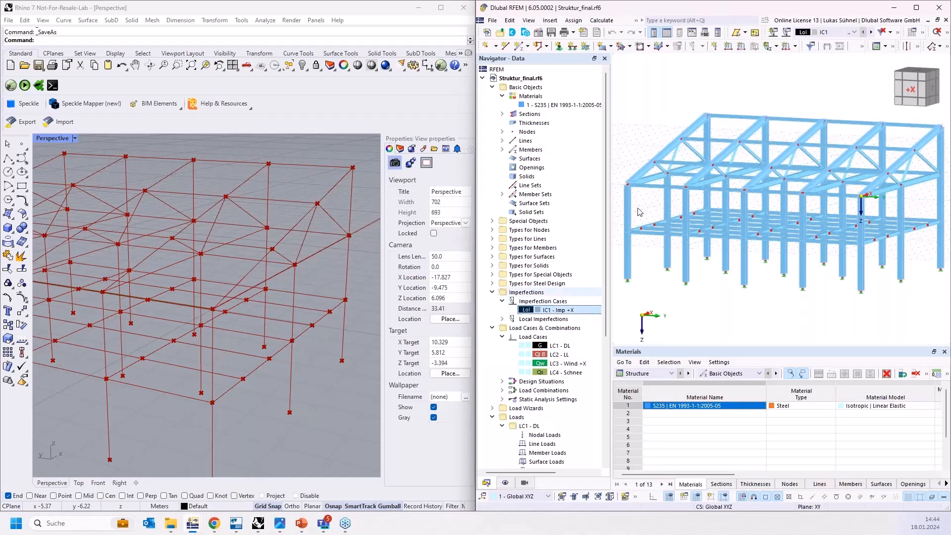
left_click(899, 9)
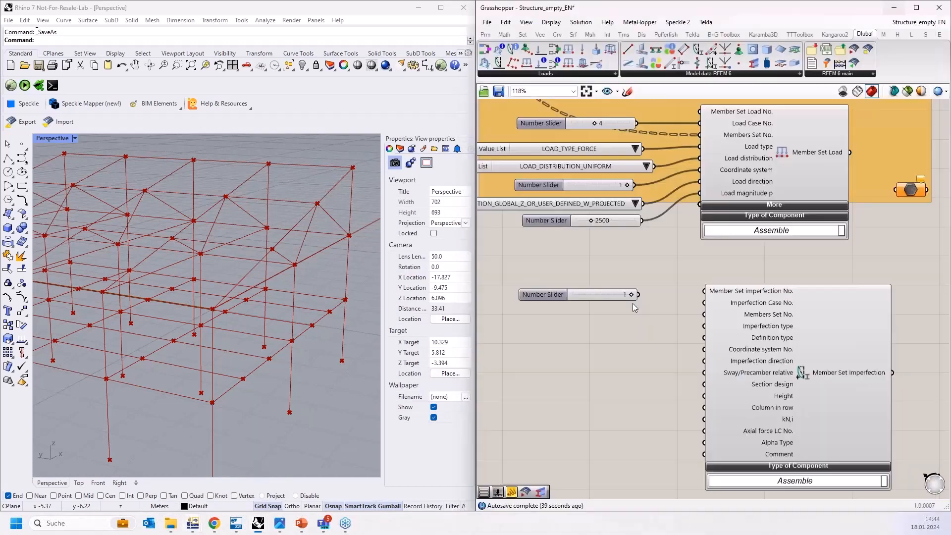
- Connect the new slider to Imperfection Case No. and the SoM - Columns Member Set output to the imperfection's Members Set No. input
left_click_drag(638, 294, 689, 311)
scroll(624, 408, "down", 5)
left_click_drag(678, 404, 757, 164)
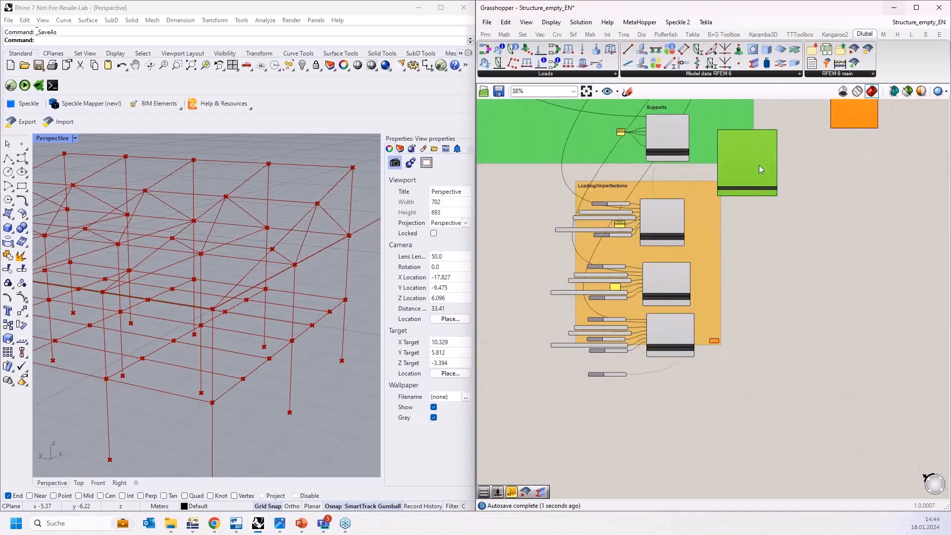
right_click_drag(804, 267, 802, 448)
left_click_drag(752, 333, 699, 190)
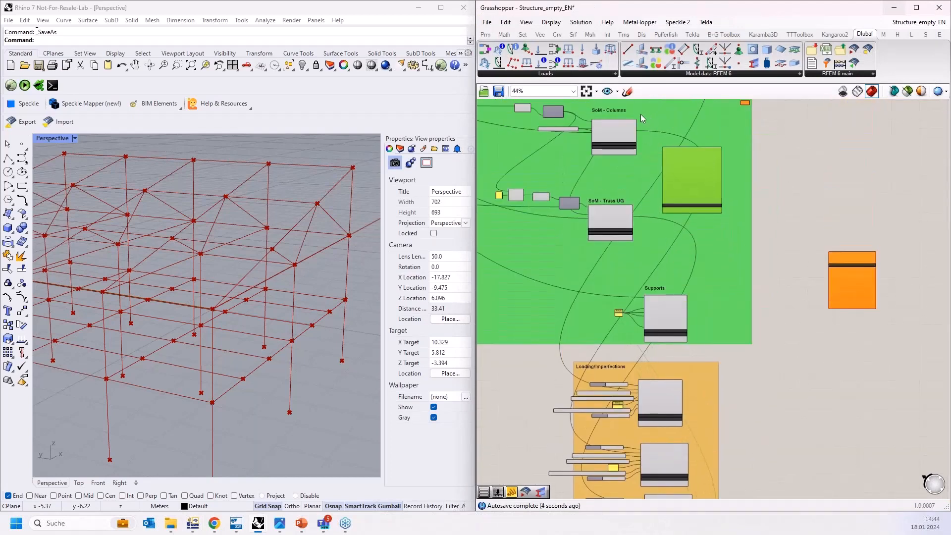
scroll(639, 121, "up", 5)
left_click_drag(627, 165, 727, 486)
scroll(718, 247, "down", 7)
scroll(664, 484, "up", 6)
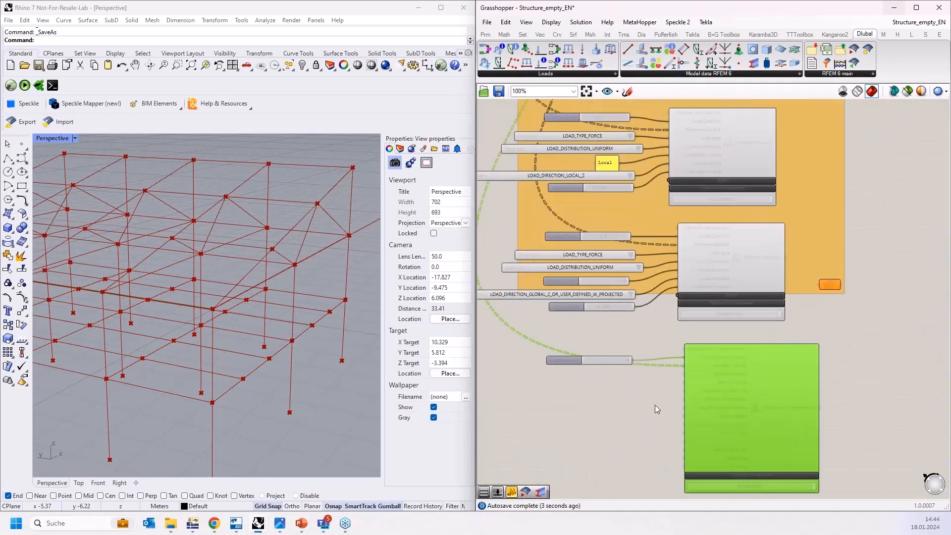
- Add a Value List for the imperfection's Imperfection type input and set it to IMPERFECTION_TYPE_INITIAL_SWAY
scroll(588, 414, "up", 1)
left_click(557, 391)
double_click(557, 391)
type("va")
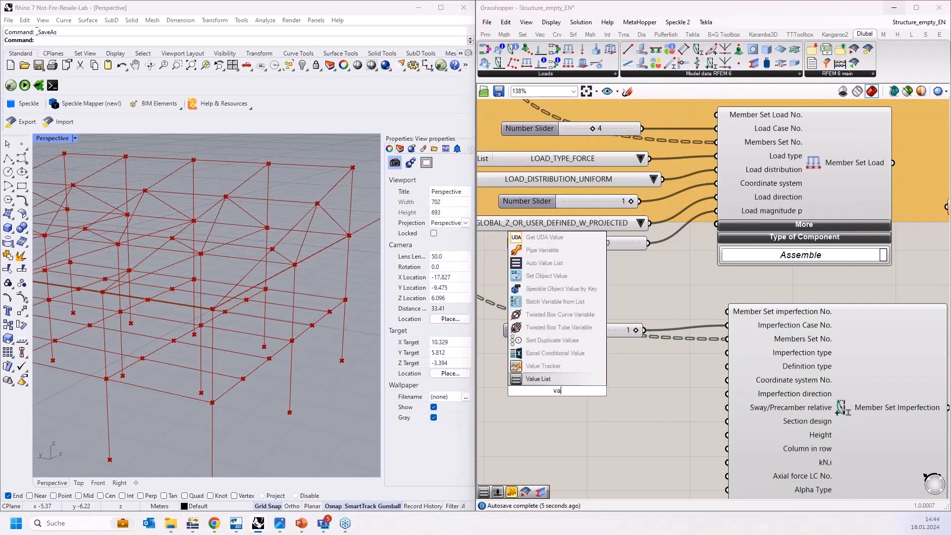
left_click(571, 380)
left_click_drag(601, 390, 726, 352)
left_click_drag(574, 391, 566, 364)
left_click(695, 363)
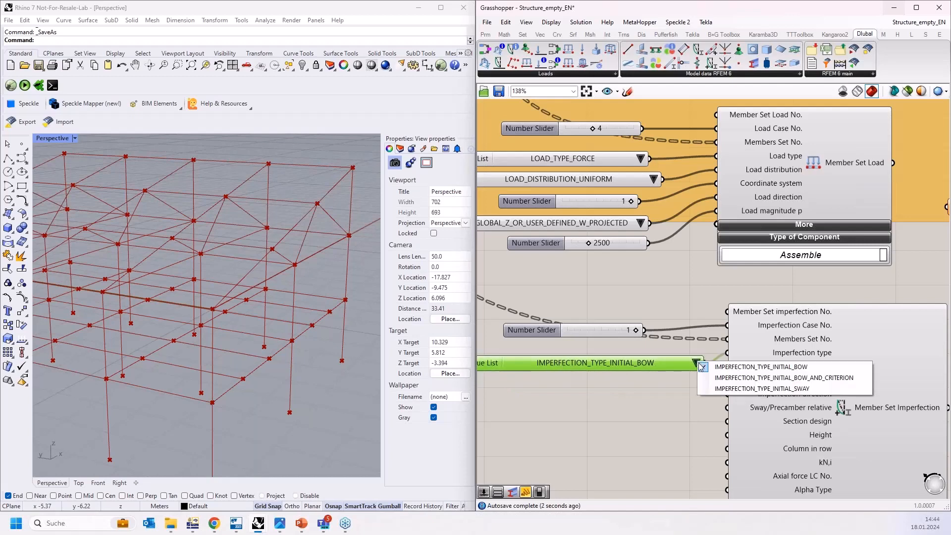
left_click(733, 390)
- Duplicate the imperfection type Value List, connect the copy to Definition type, set it to DEFINITION_TYPE_RELATIVE and align it under the original
right_click_drag(622, 407, 630, 353)
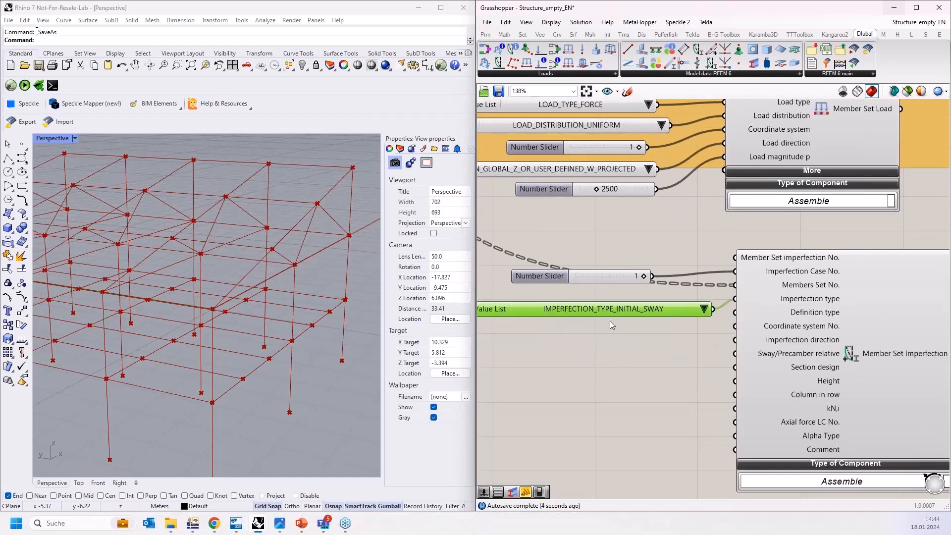
key("ctrl+c")
key("ctrl+v")
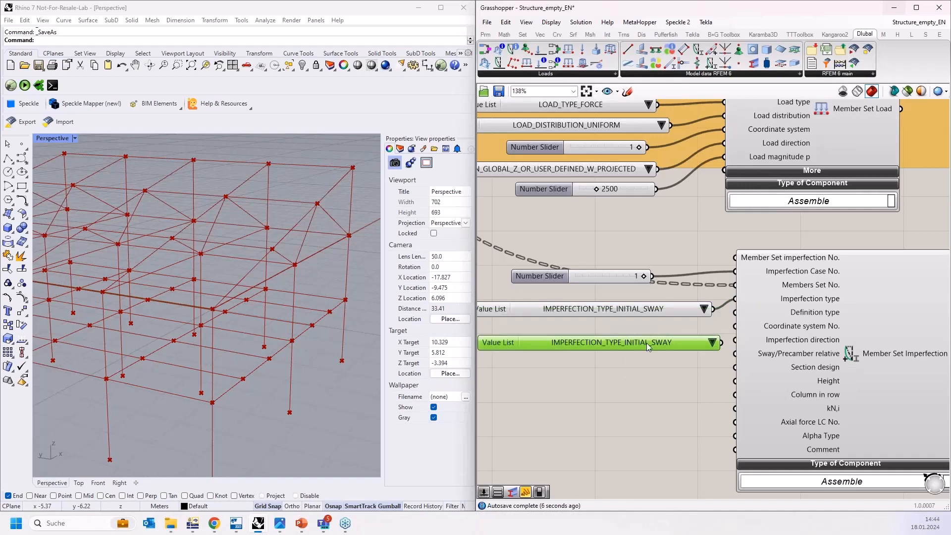
left_click_drag(720, 342, 735, 312)
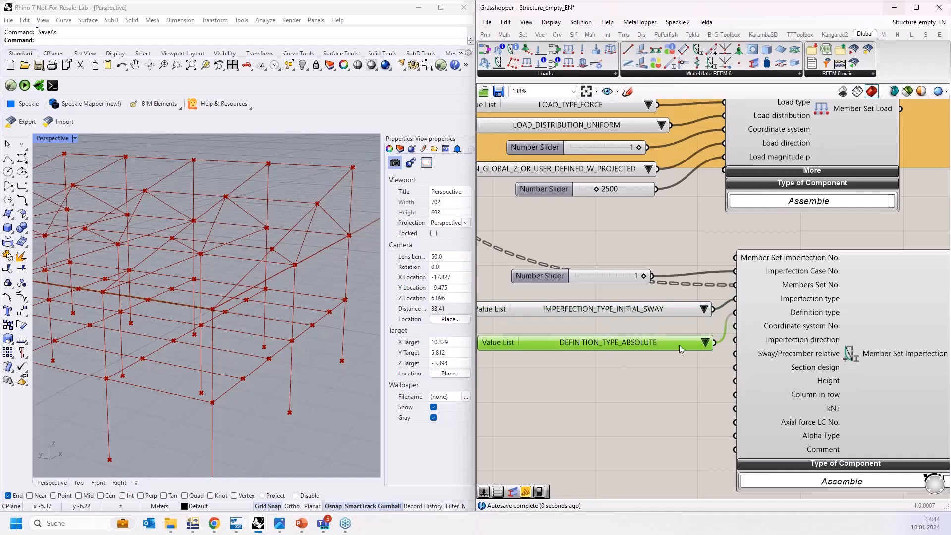
left_click(676, 347)
left_click(718, 504)
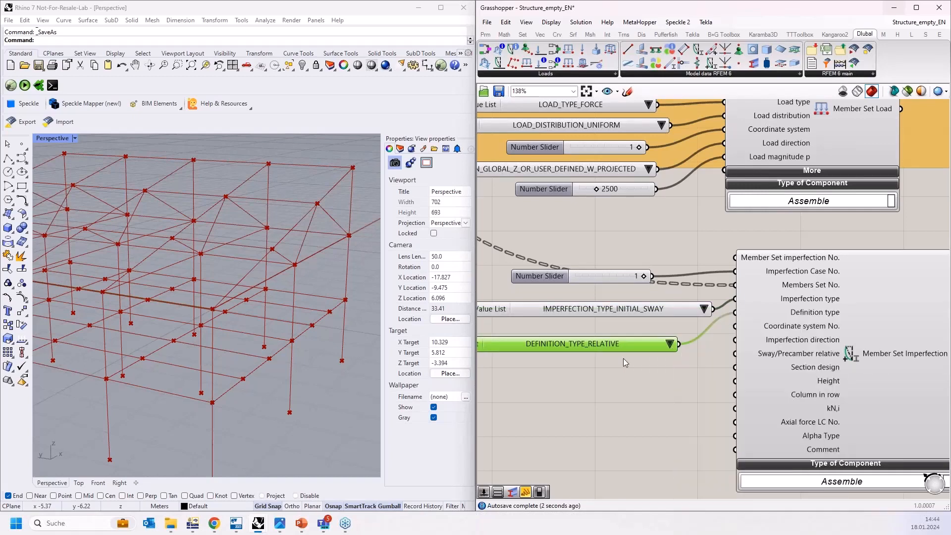
left_click_drag(618, 345, 633, 332)
- Create a text panel containing Local below the definition type Value List
left_click(607, 368)
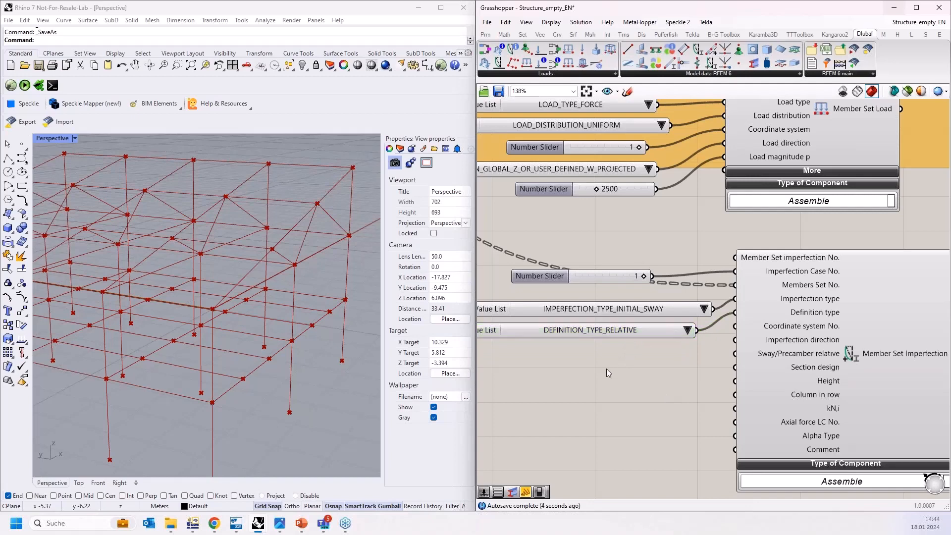
double_click(606, 368)
type("\"Local")
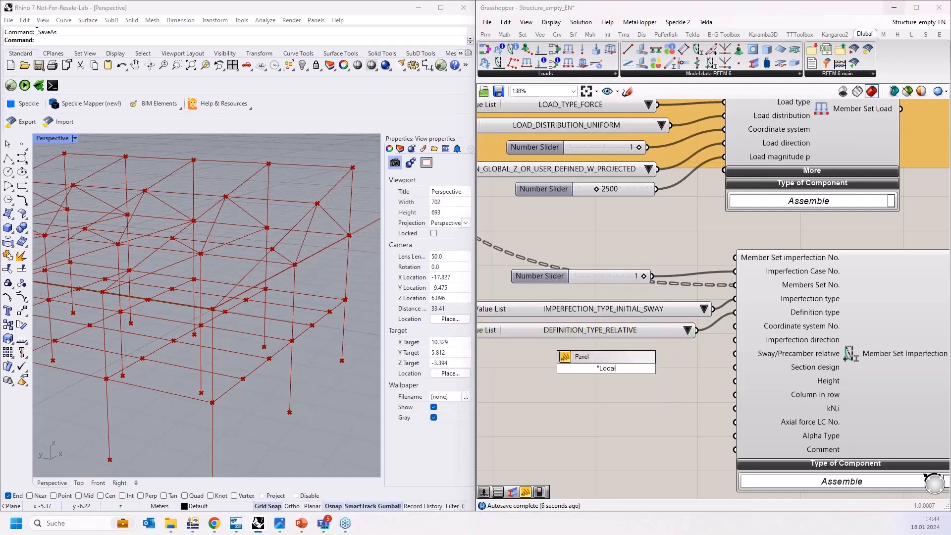
- Add a panel reading Local and wire it to the Coordinate system No. input of the Member Set Imperfection component
key("Return")
left_click_drag(628, 368, 733, 327)
- Duplicate the definition type value list, wire the copy to Imperfection direction, set it to IMPERFECTION_DIRECTION_LOCAL_Z and place it below the others
left_click(611, 337)
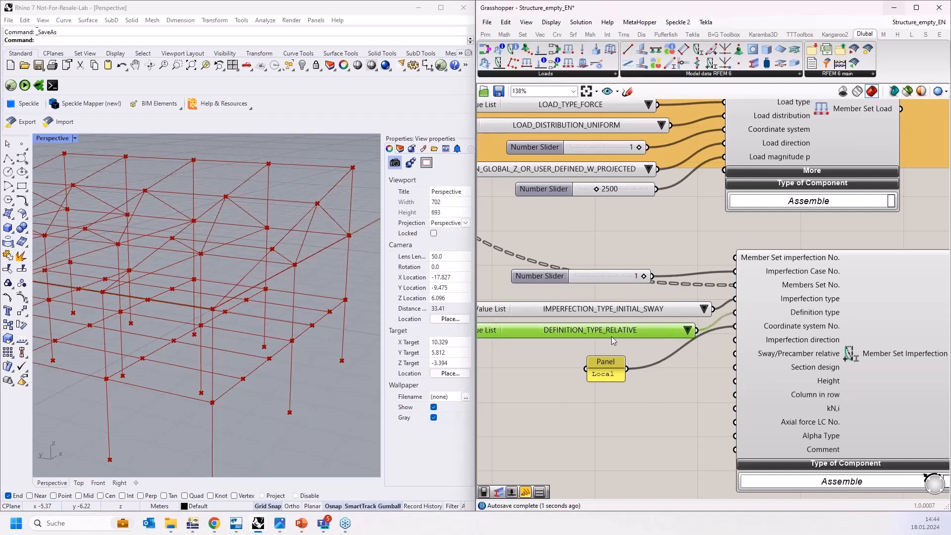
left_click_drag(616, 332, 610, 427, "alt")
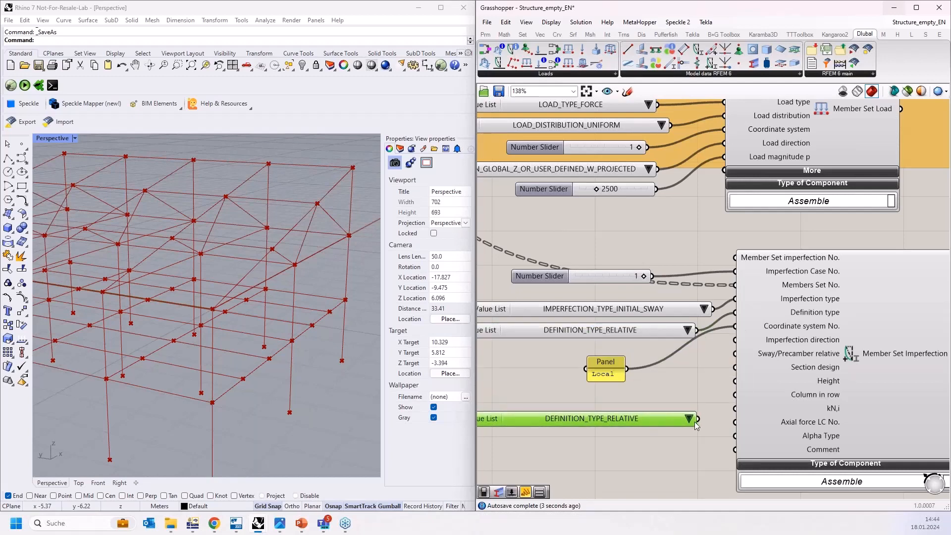
left_click_drag(698, 419, 742, 339)
left_click(732, 420)
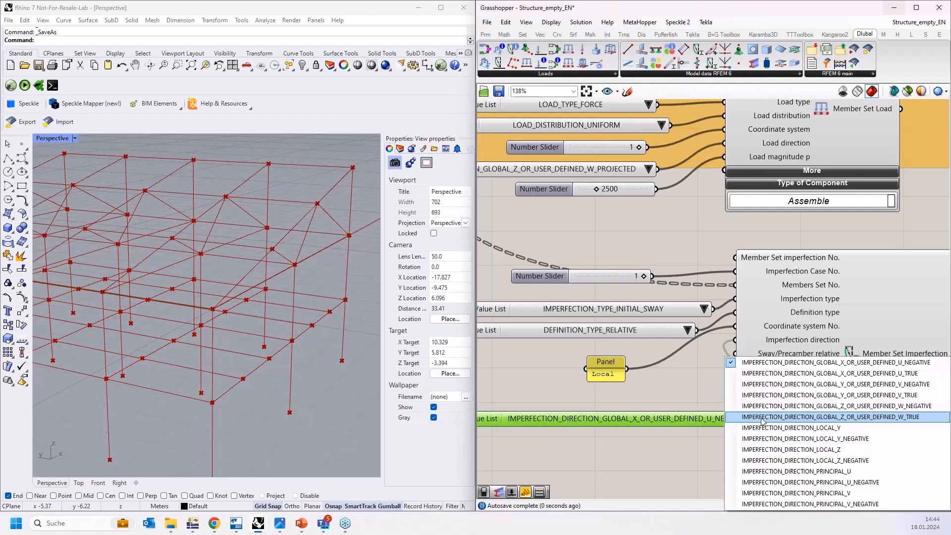
left_click(788, 449)
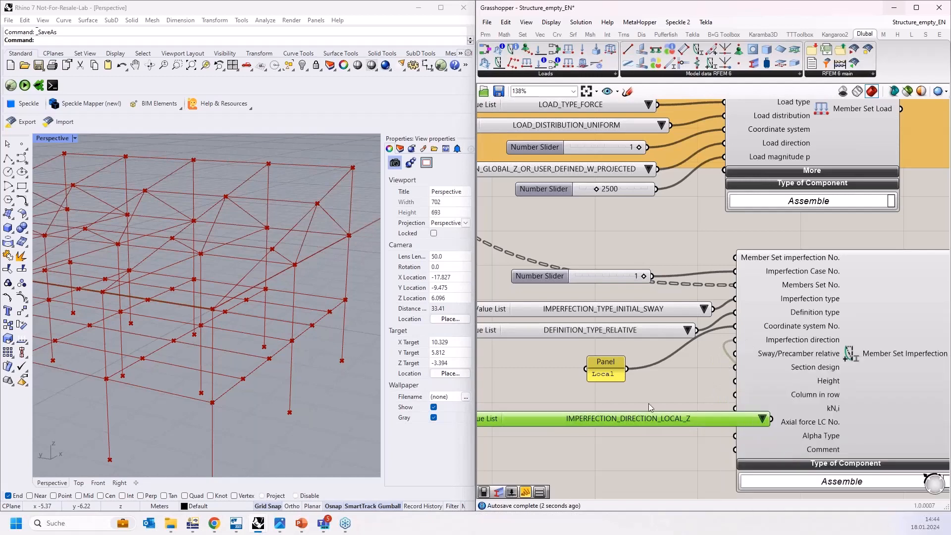
left_click_drag(667, 419, 591, 385)
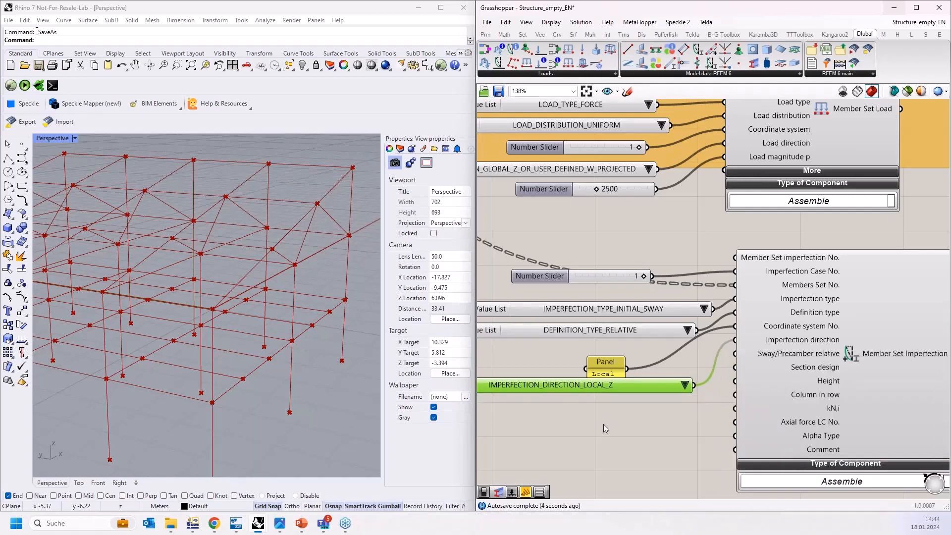
- Add a number slider with the value 200 and wire it to the Sway/Precamber relative input
right_click_drag(603, 424, 595, 387)
double_click(595, 388)
type("200")
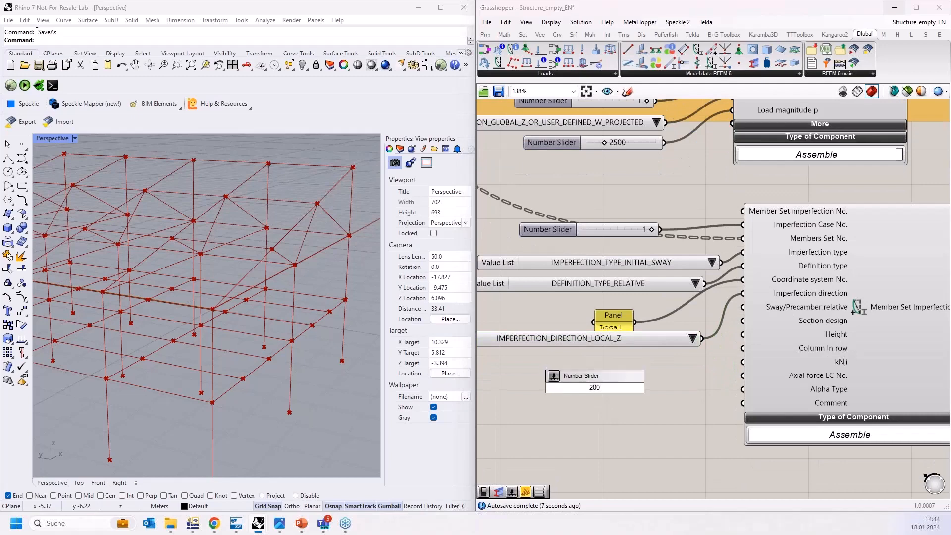
key("Return")
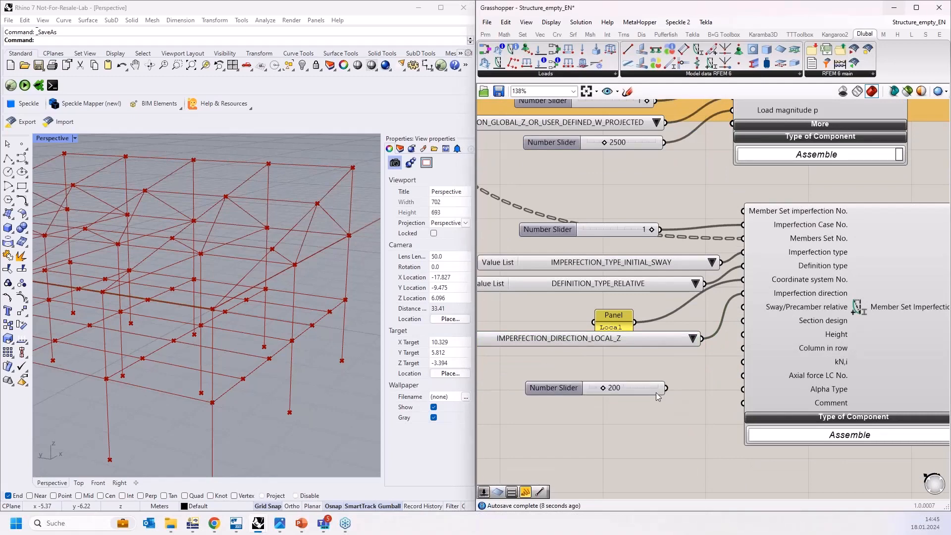
left_click_drag(665, 387, 746, 311)
- Tidy the Local panel and the 200 slider into the stack of inputs feeding the Member Set Imperfection component
mouse_move(618, 324)
left_mouse_down()
mouse_move(653, 308)
mouse_move(626, 328)
left_mouse_up()
left_click(635, 339)
left_click_drag(627, 387, 650, 352)
right_click_drag(670, 377, 649, 366)
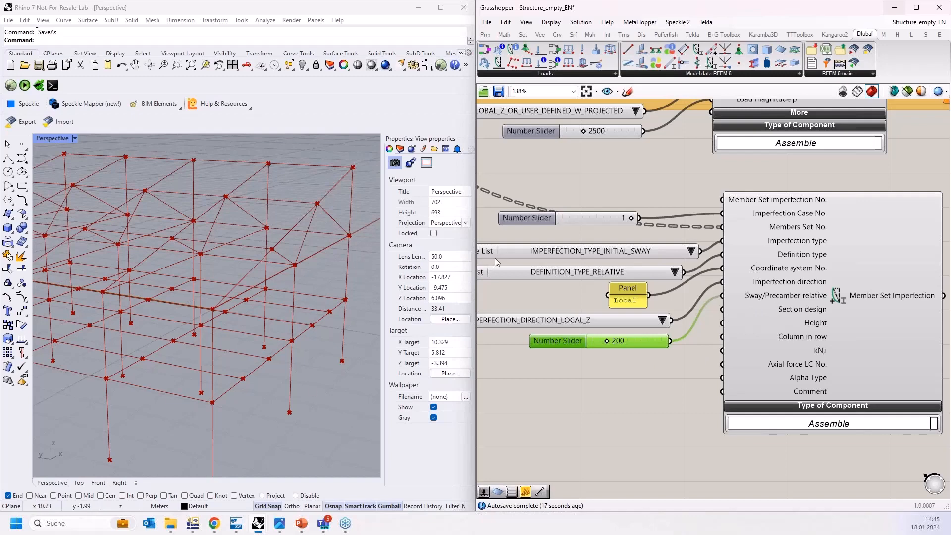
- Examine the remaining inputs of the Member Set Imperfection component
scroll(636, 338, "down", 3)
scroll(636, 337, "up", 3)
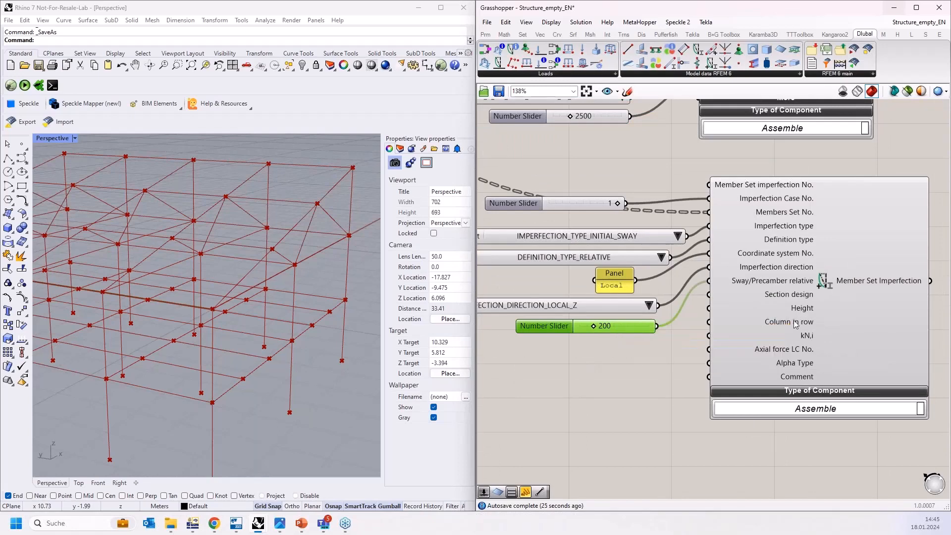
mouse_move(795, 324)
right_click_drag(679, 352, 668, 364)
mouse_move(798, 347)
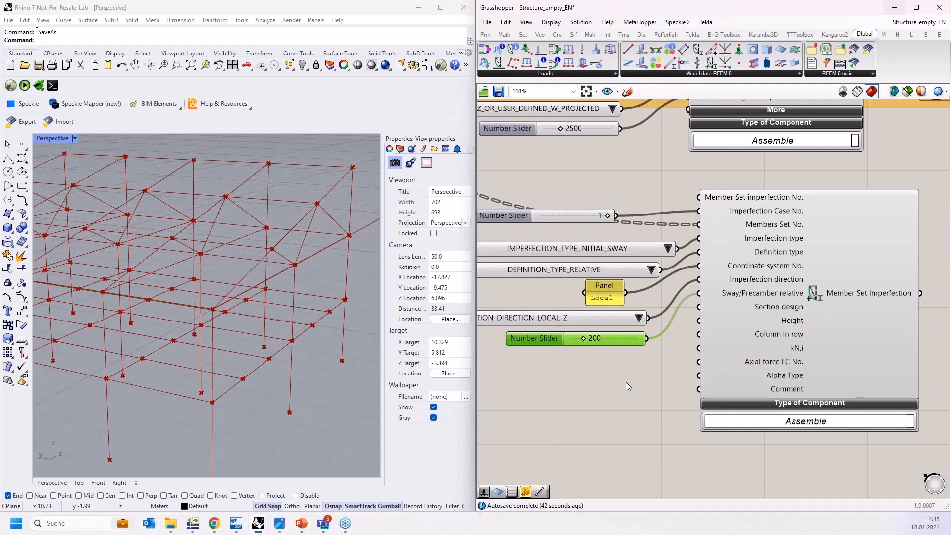
scroll(626, 381, "down", 2)
right_click_drag(632, 371, 617, 415)
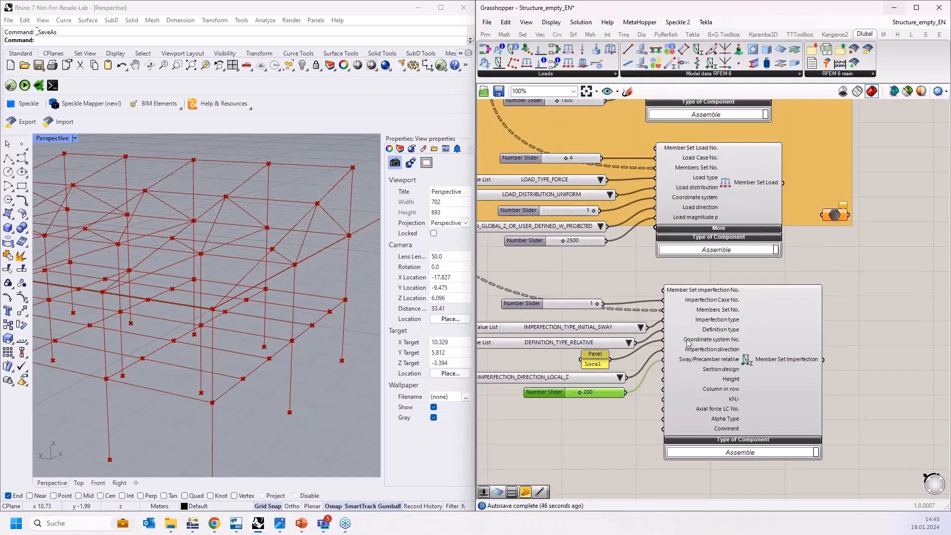
scroll(689, 342, "down", 1)
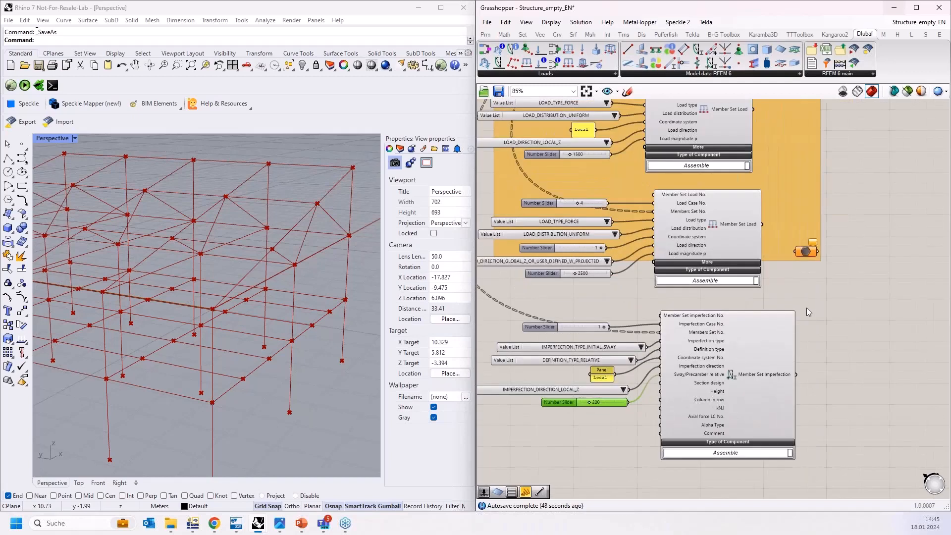
- Expand the Design inputs on the Truss UG/LG member component
right_click_drag(816, 258, 787, 316)
scroll(798, 355, "down", 5)
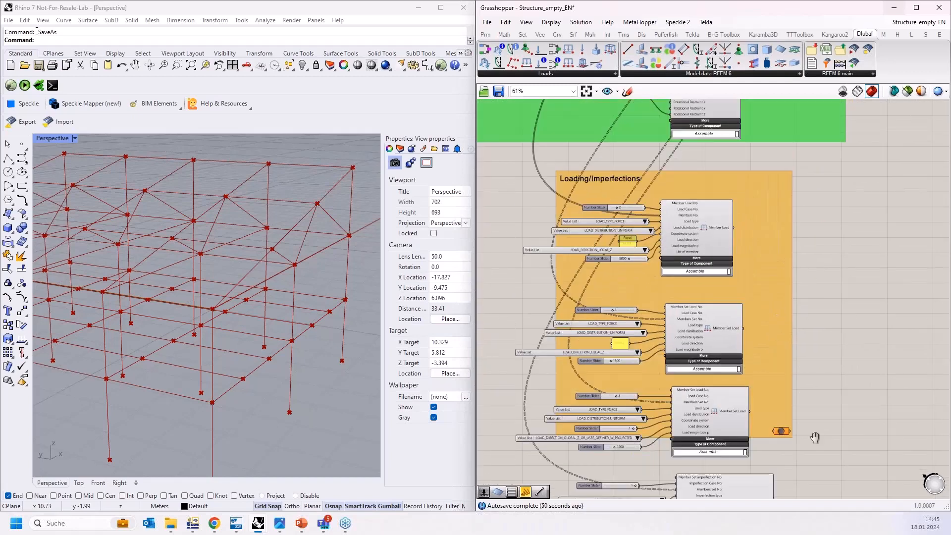
right_click_drag(846, 307, 847, 412)
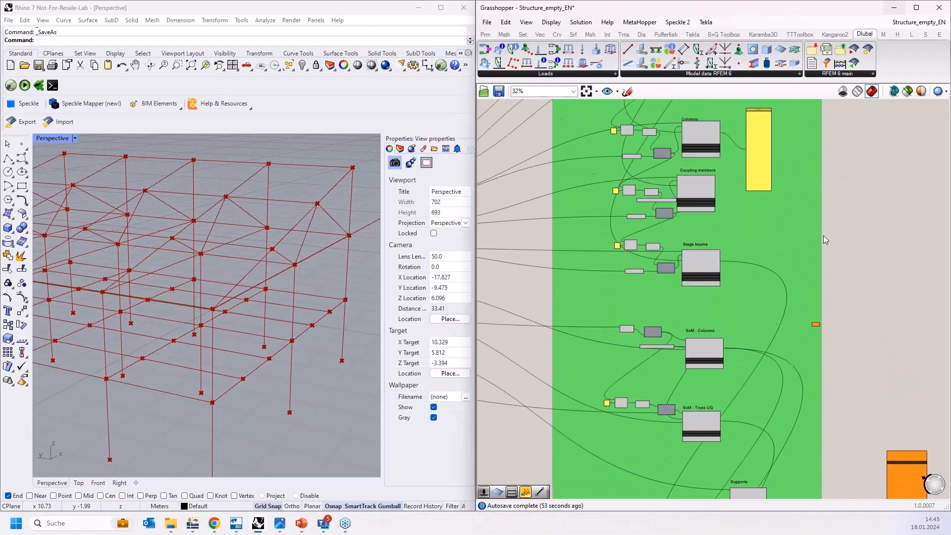
right_click_drag(823, 236, 835, 352)
right_click_drag(859, 290, 838, 352)
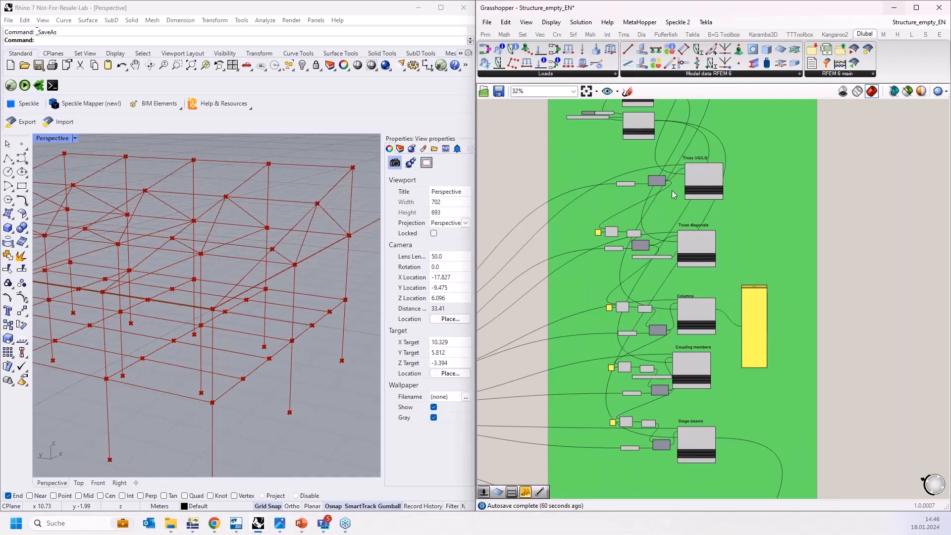
scroll(671, 191, "up", 3)
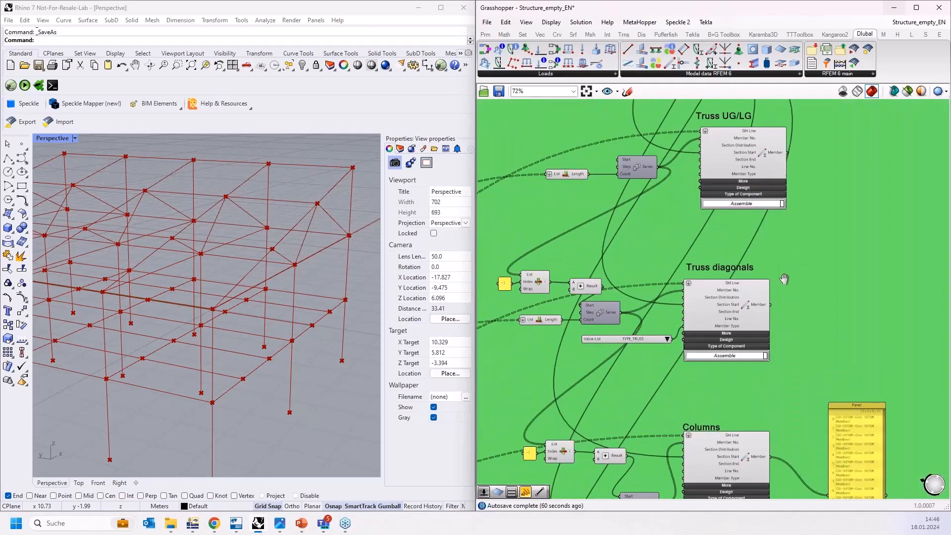
right_click_drag(784, 278, 772, 343)
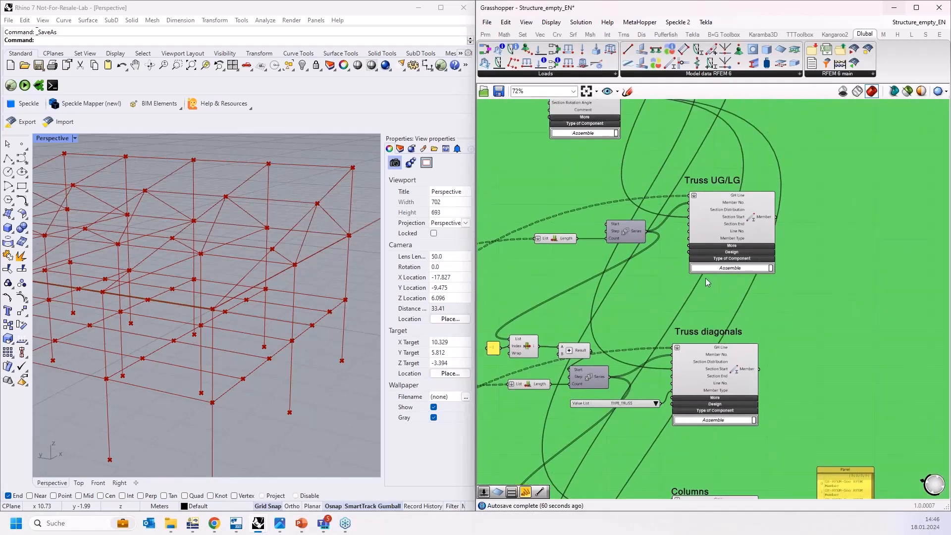
scroll(701, 278, "up", 2)
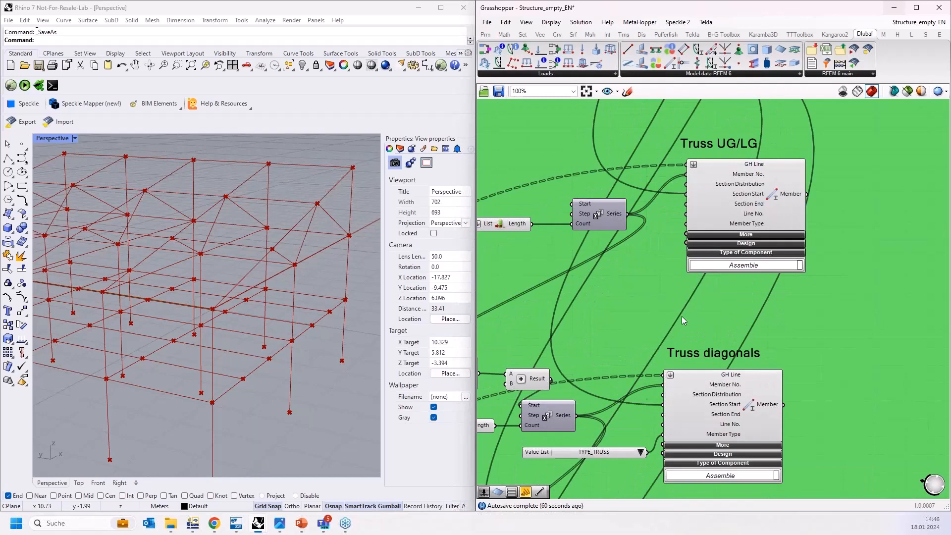
right_click_drag(649, 283, 666, 315)
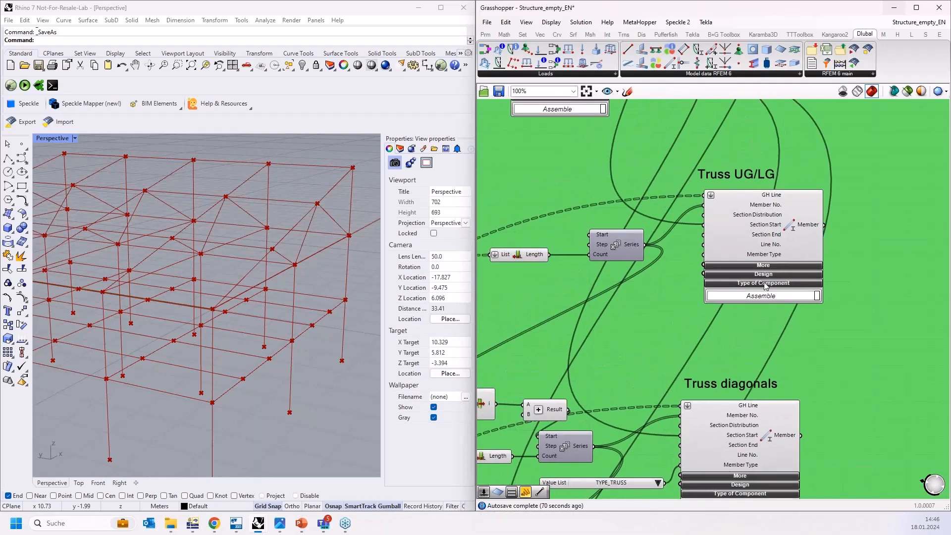
scroll(768, 253, "up", 2)
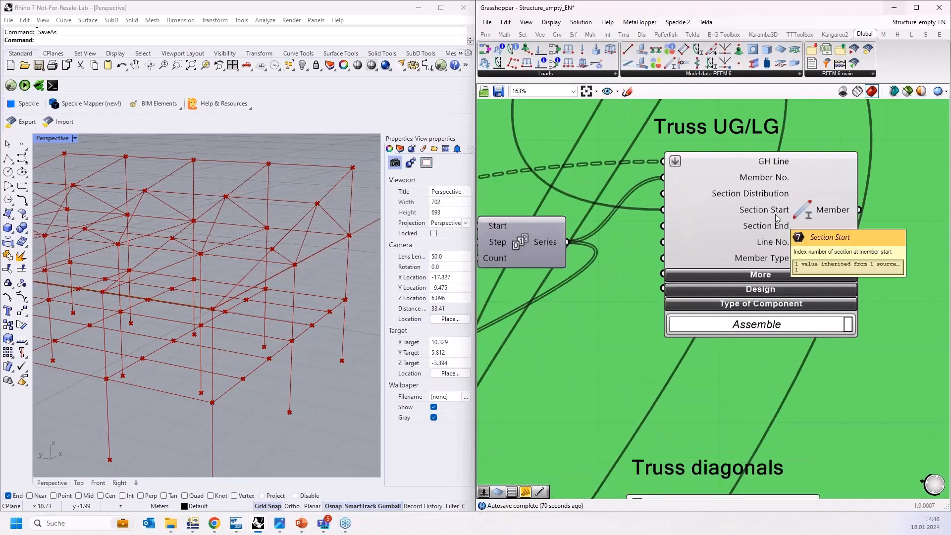
scroll(775, 191, "down", 2)
scroll(787, 207, "up", 2)
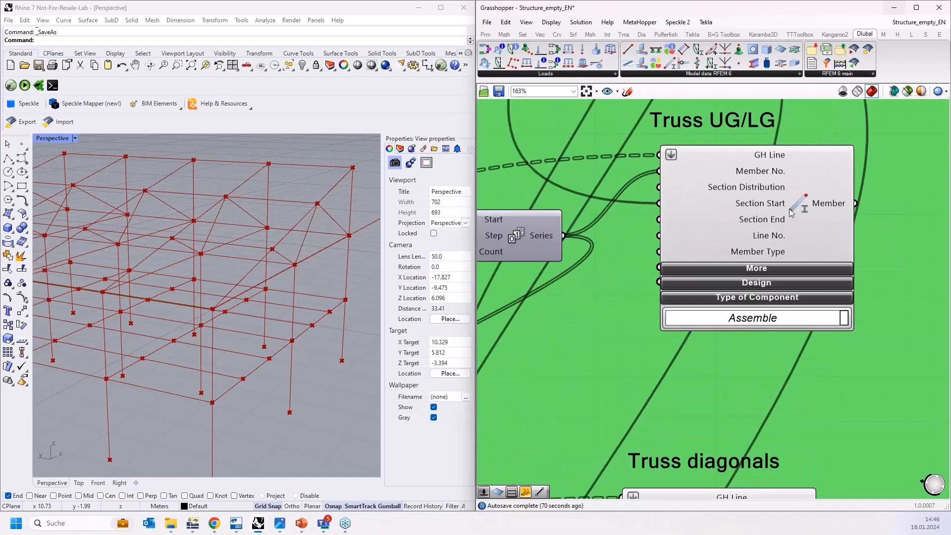
scroll(786, 208, "down", 1)
left_click(765, 273)
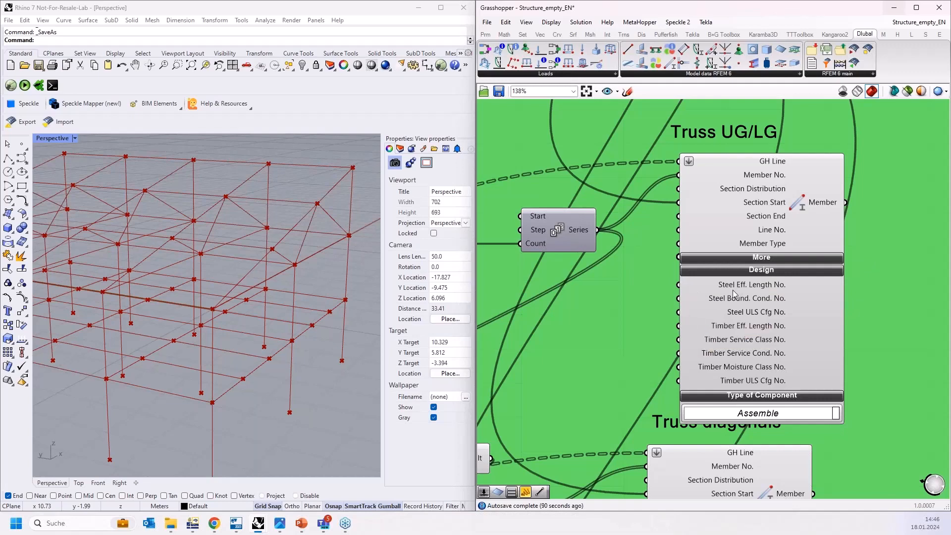
- Add a number slider with the value 1 next to the steel design inputs of the Truss UG/LG member component
double_click(569, 322)
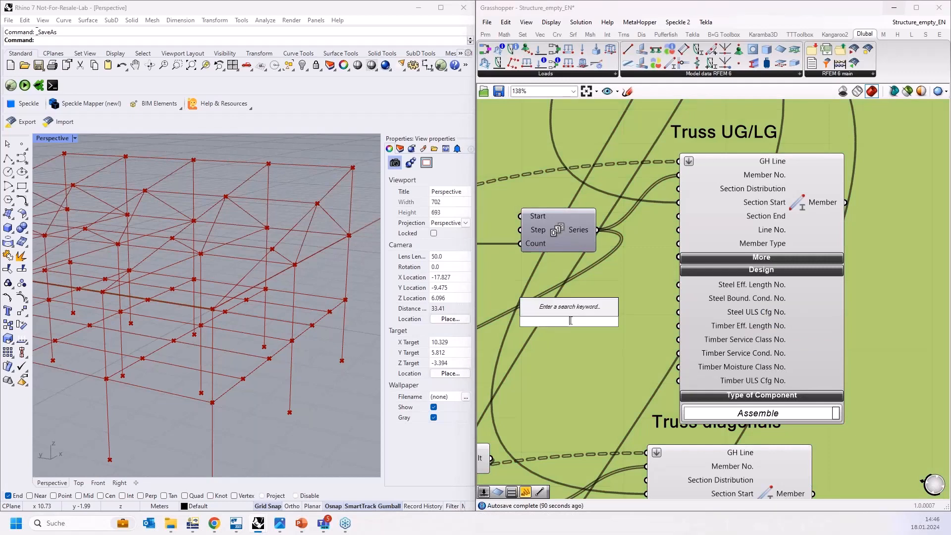
type("1")
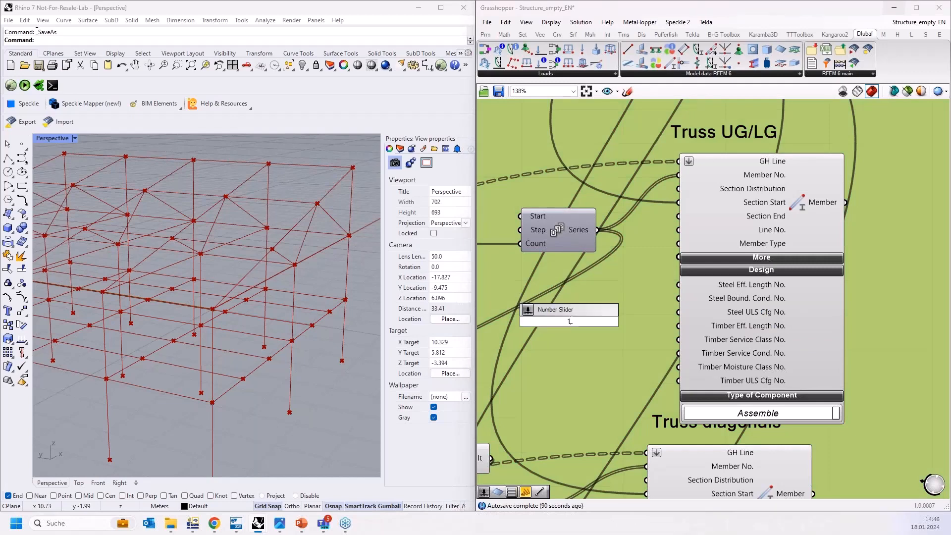
key("Return")
left_click_drag(579, 318, 575, 318)
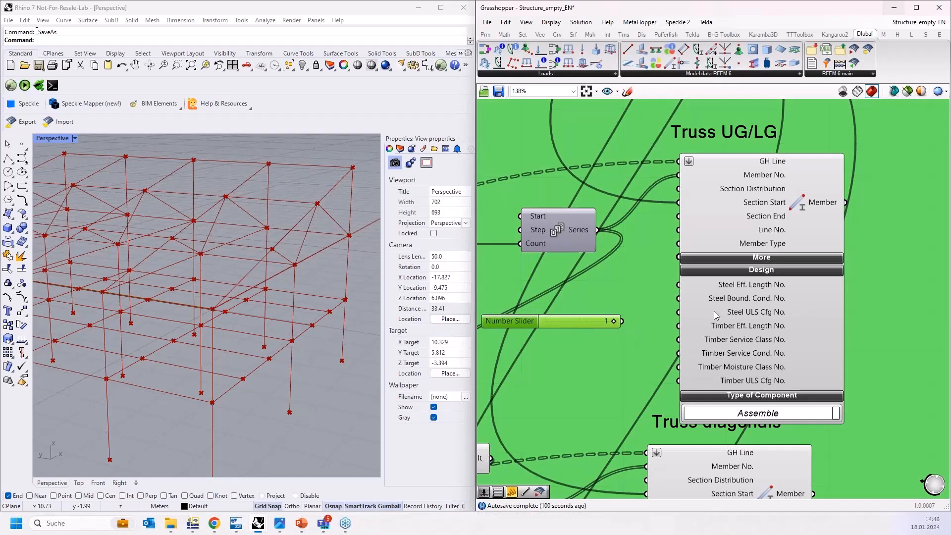
- Switch to the Struktur_final.rf6 model in RFEM, maximize the window and adjust the view of the structure
left_click(193, 523)
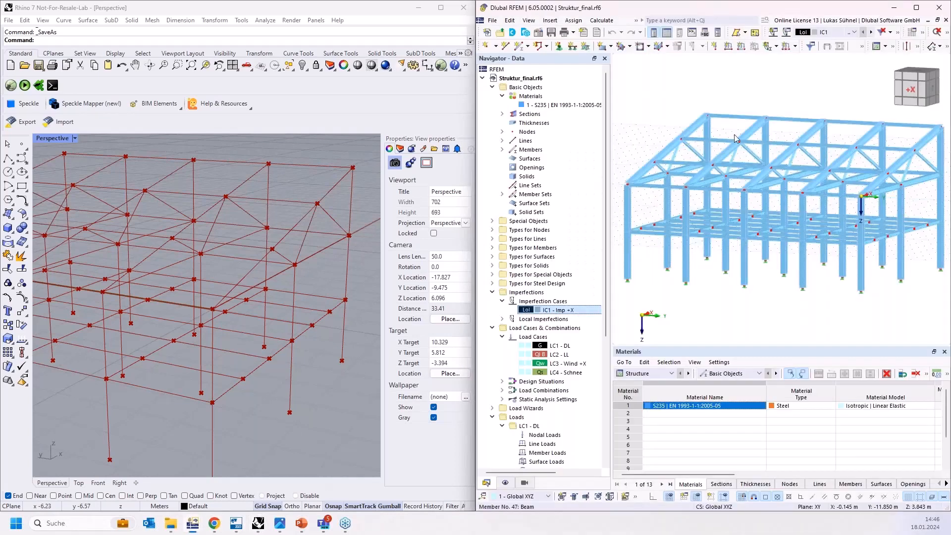
left_click(917, 7)
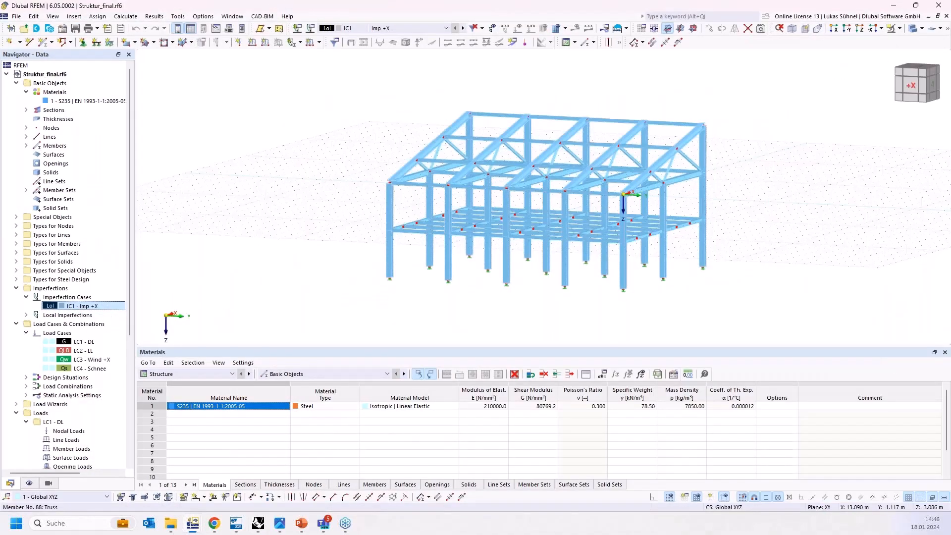
middle_click_drag(669, 131, 698, 131, "ctrl")
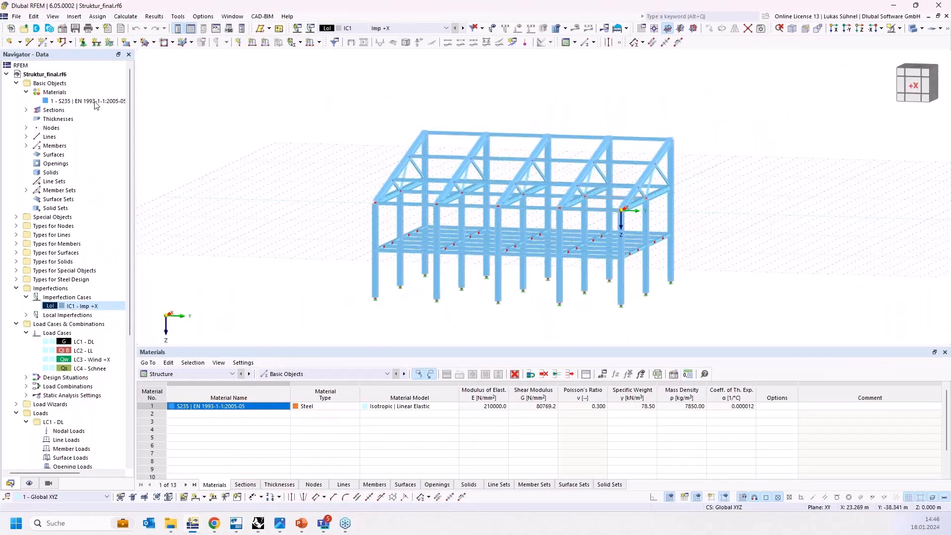
- Review the activated add-ons and the steel design standard and national annex options in the model's base data, leaving the settings unchanged
right_click(59, 75)
left_click(87, 82)
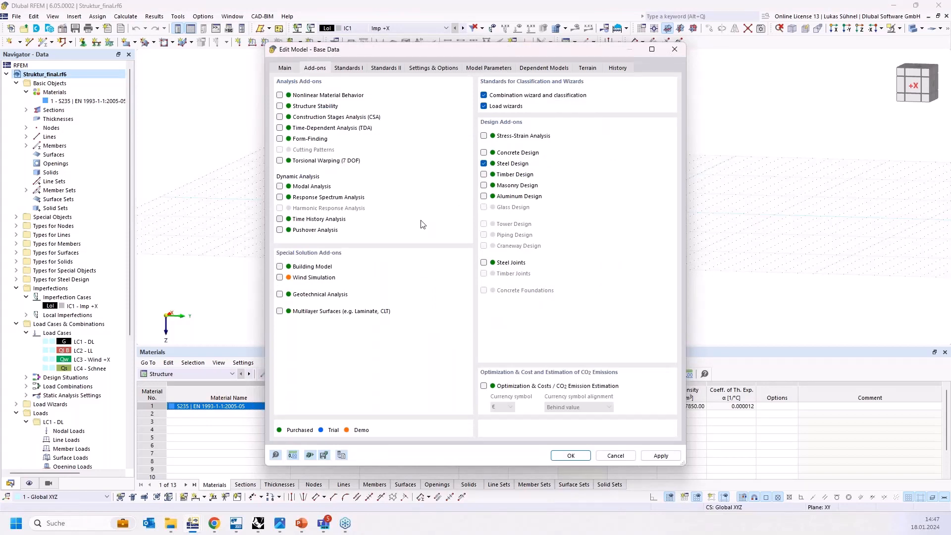
left_click(353, 70)
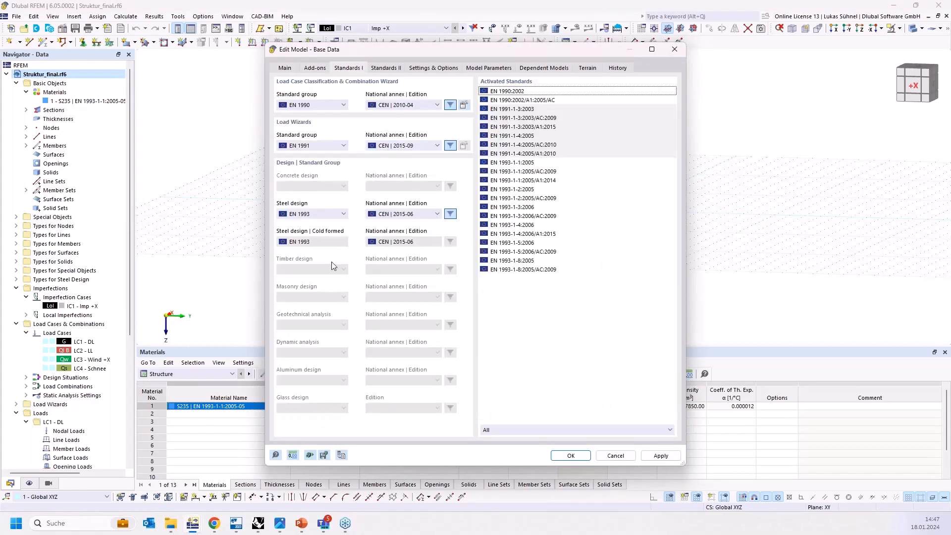
left_click(315, 214)
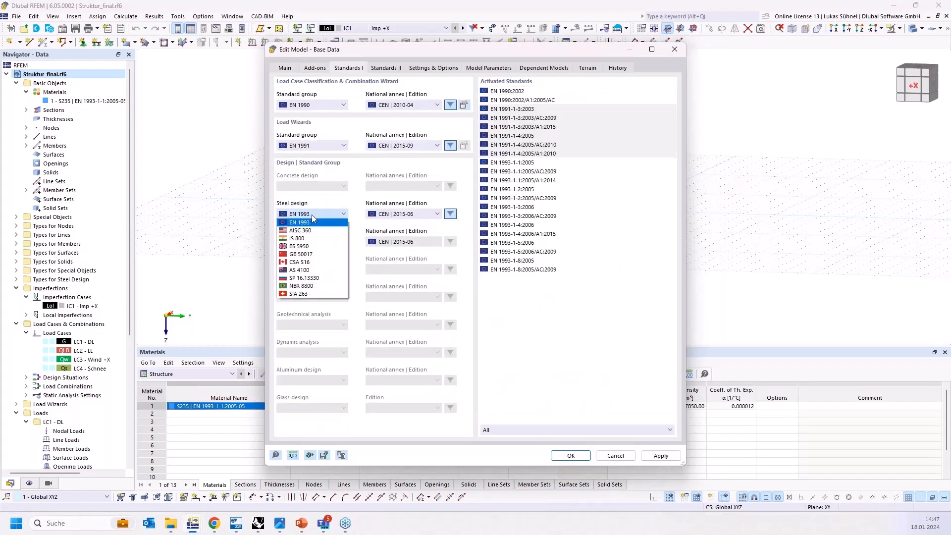
left_click(307, 213)
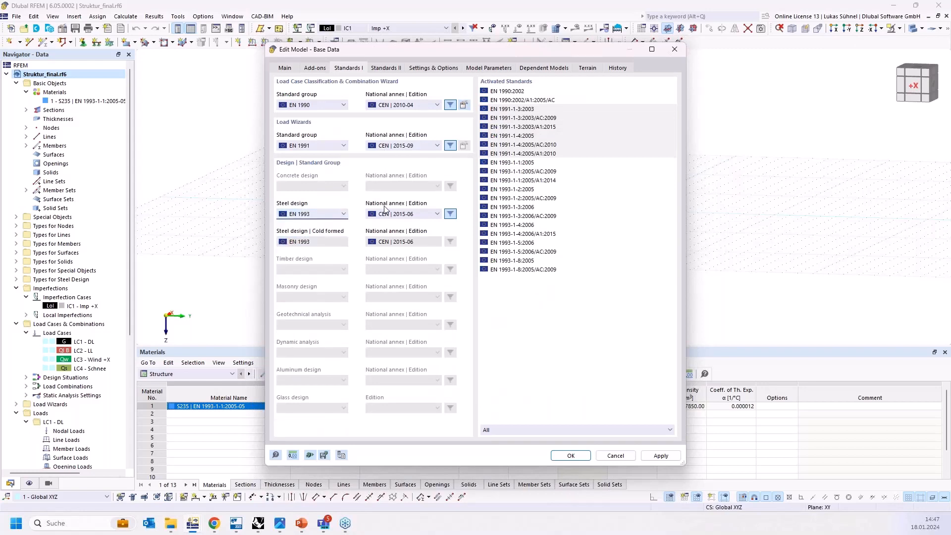
left_click(387, 214)
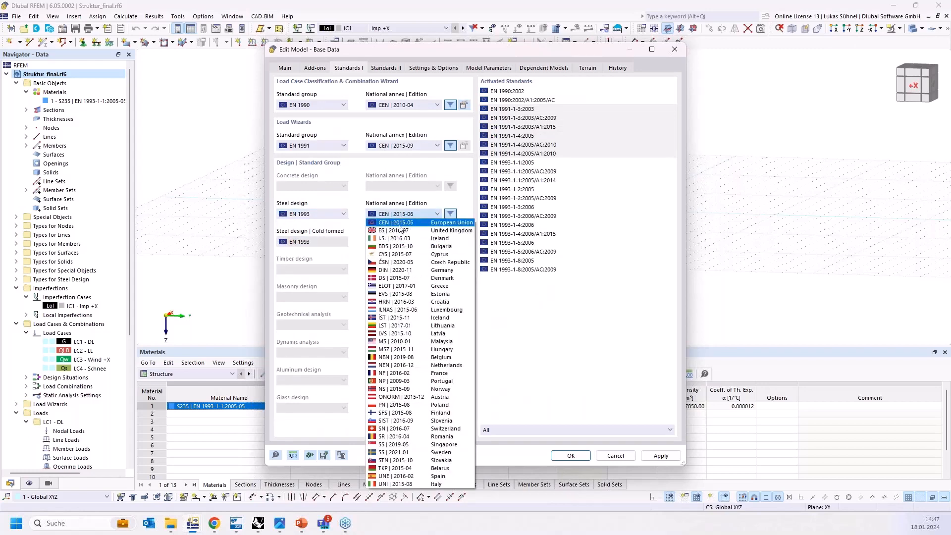
left_click(401, 215)
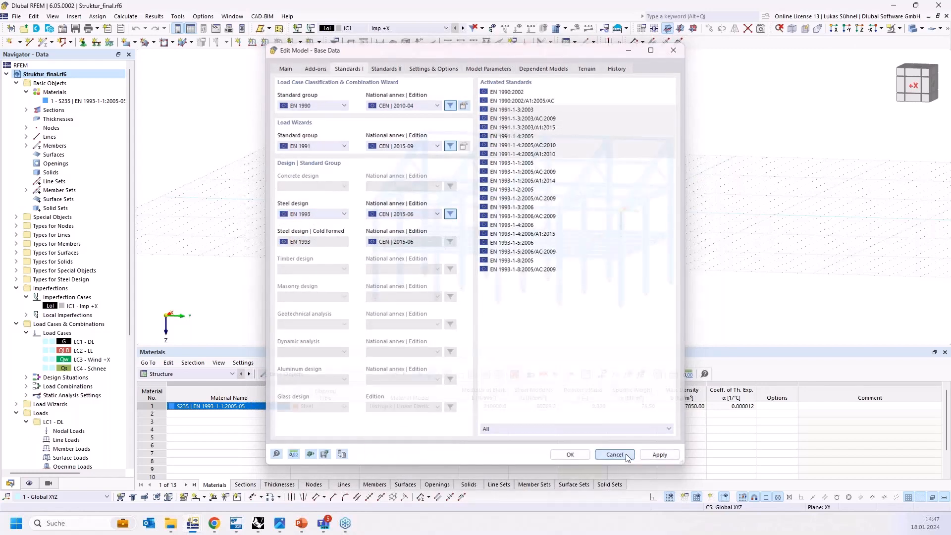
left_click(615, 455)
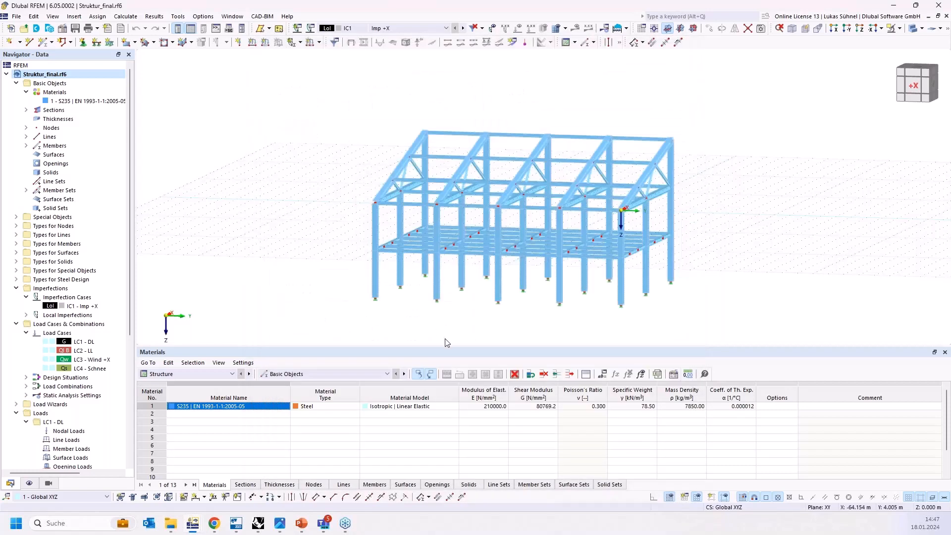
- Review the stability parameters of the Standard ultimate configuration in the steel design input data, leaving the settings unchanged
left_click(217, 374)
left_click(187, 423)
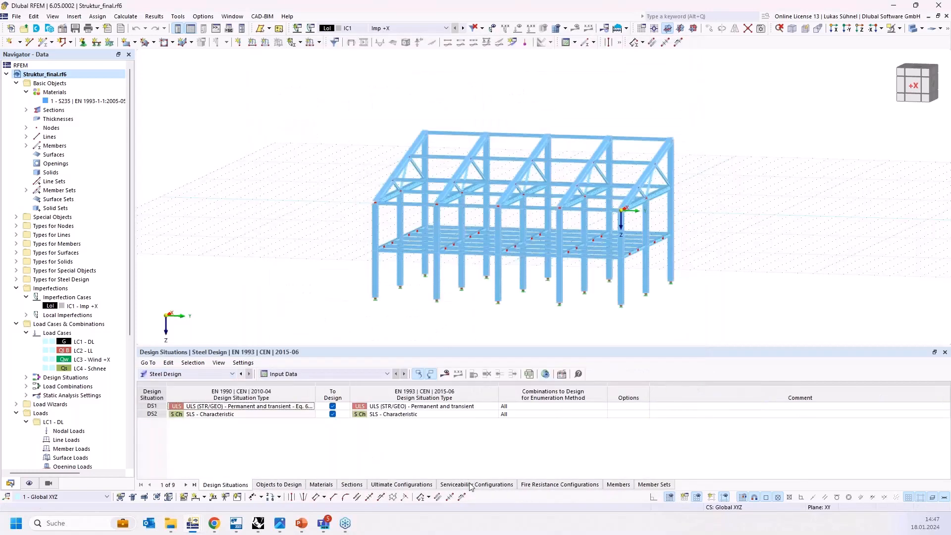
left_click(389, 485)
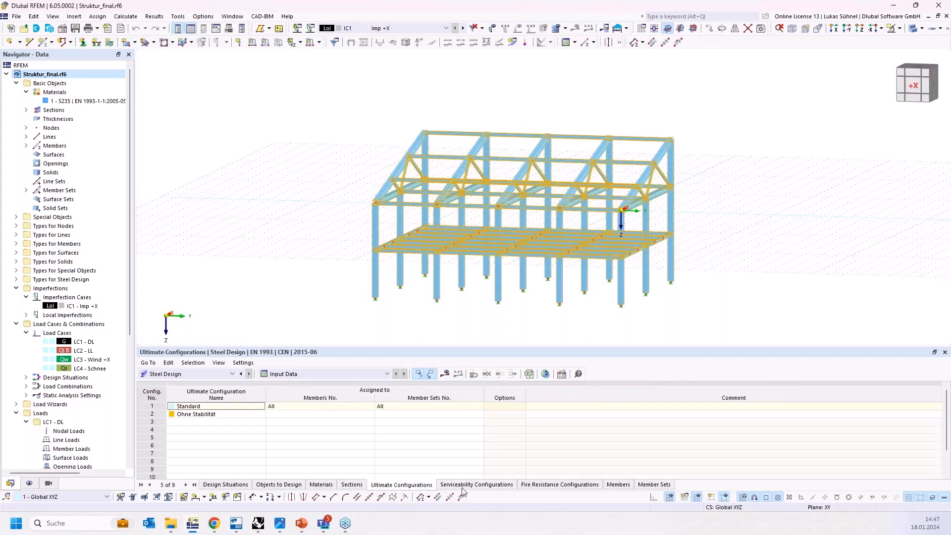
left_click(153, 408)
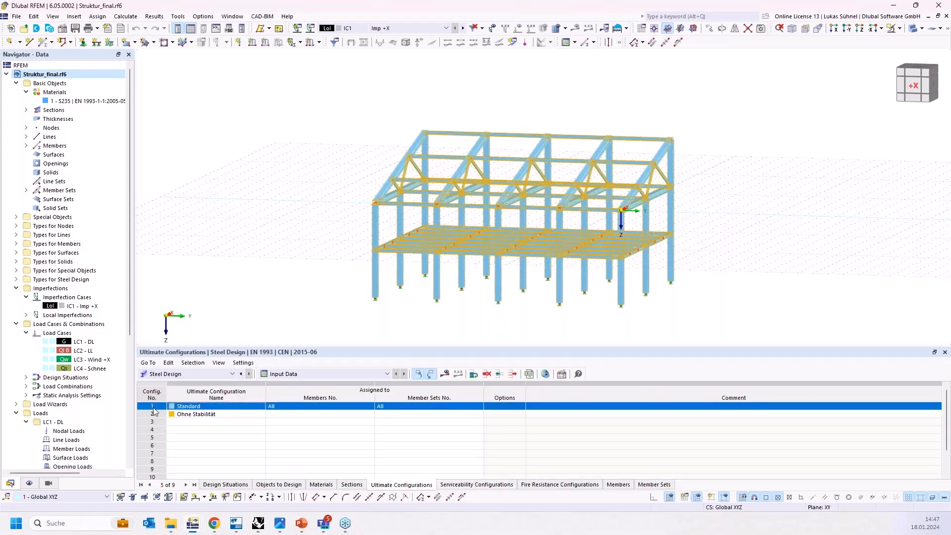
double_click(153, 409)
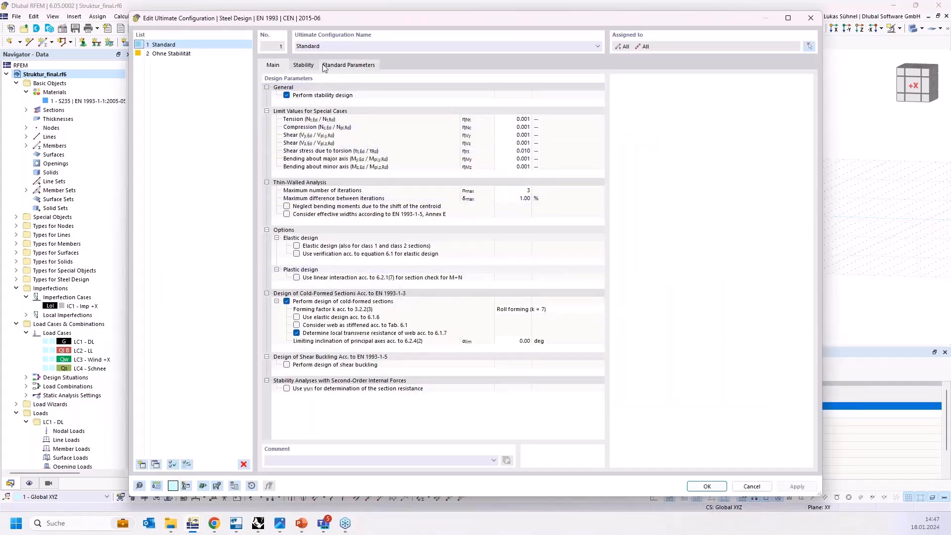
left_click(304, 66)
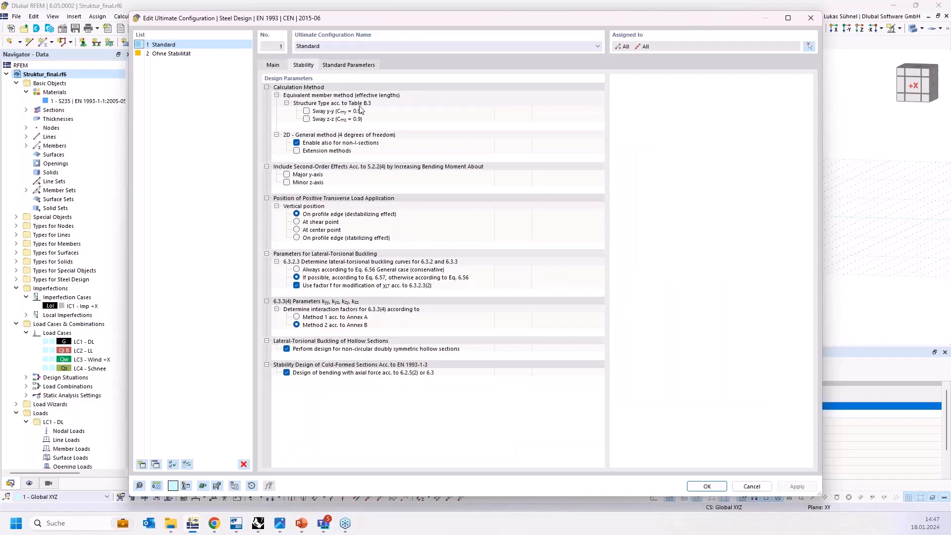
left_click(750, 486)
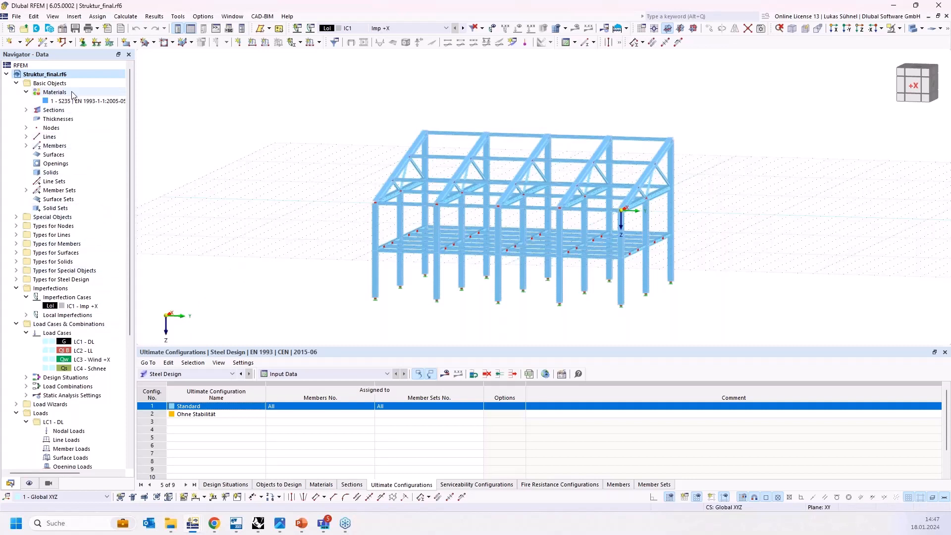
- Expand the types for steel design in the model data and inspect the design type assignments of a truss diagonal member
right_click(63, 74)
left_click(351, 107)
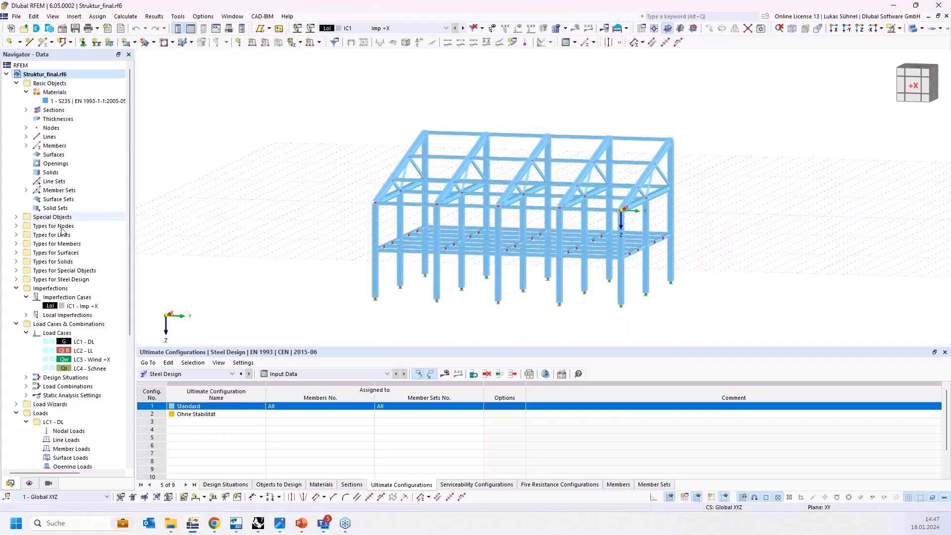
left_click(17, 279)
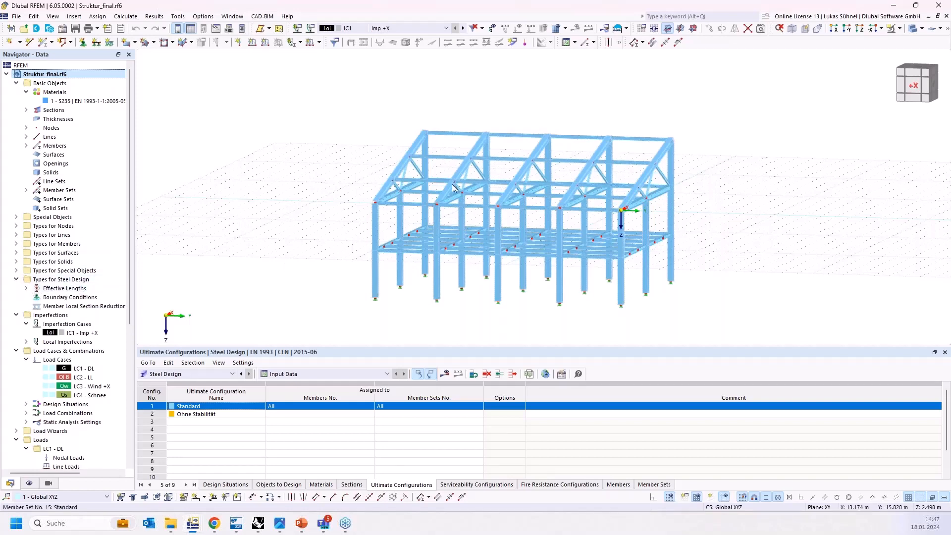
scroll(653, 190, "up", 3)
scroll(652, 189, "up", 3)
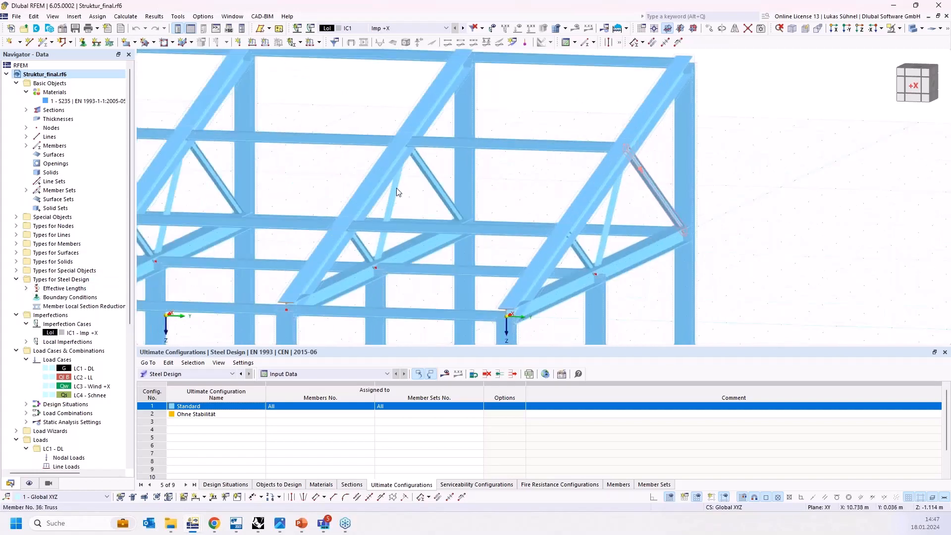
double_click(398, 193)
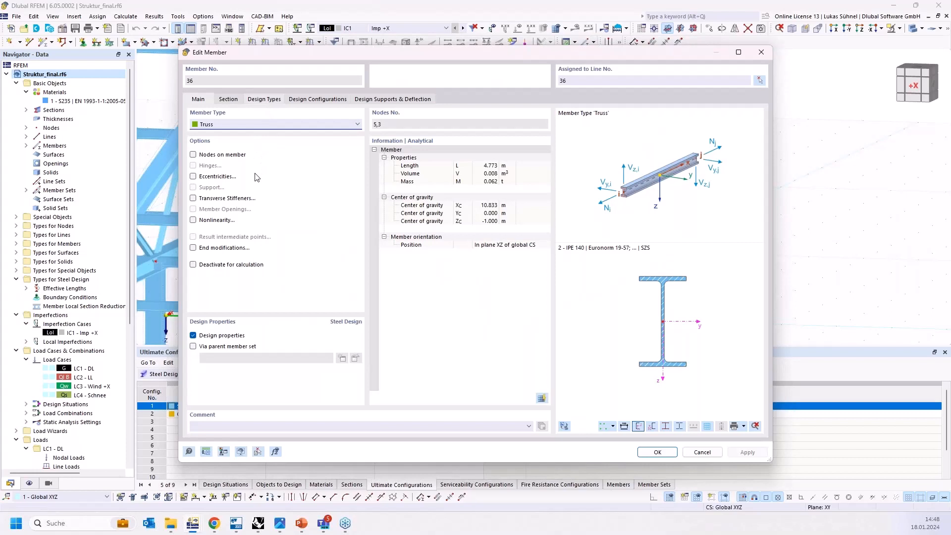
left_click(264, 99)
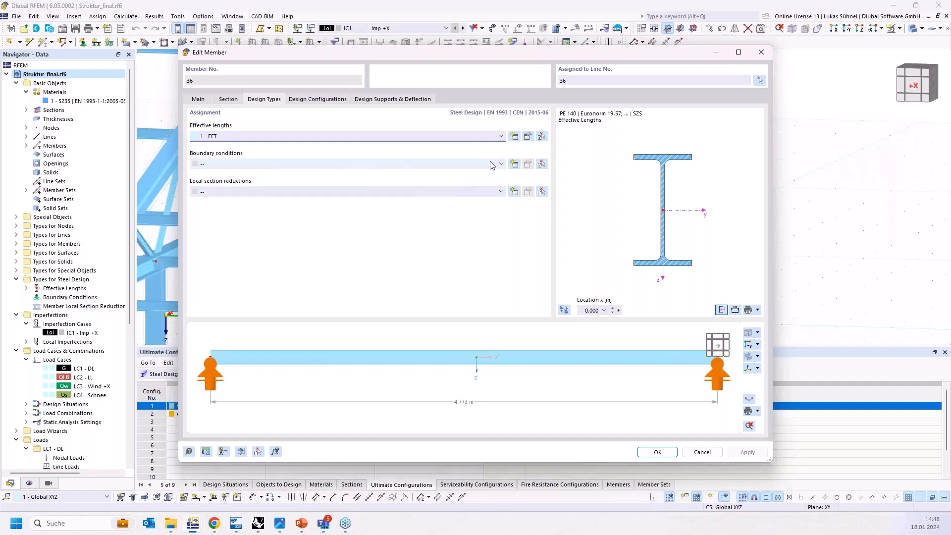
- Examine the nodal supports and length factors of the EFT and 2xseitl Halterung effective lengths, discarding any changes to them and the member
left_click(528, 137)
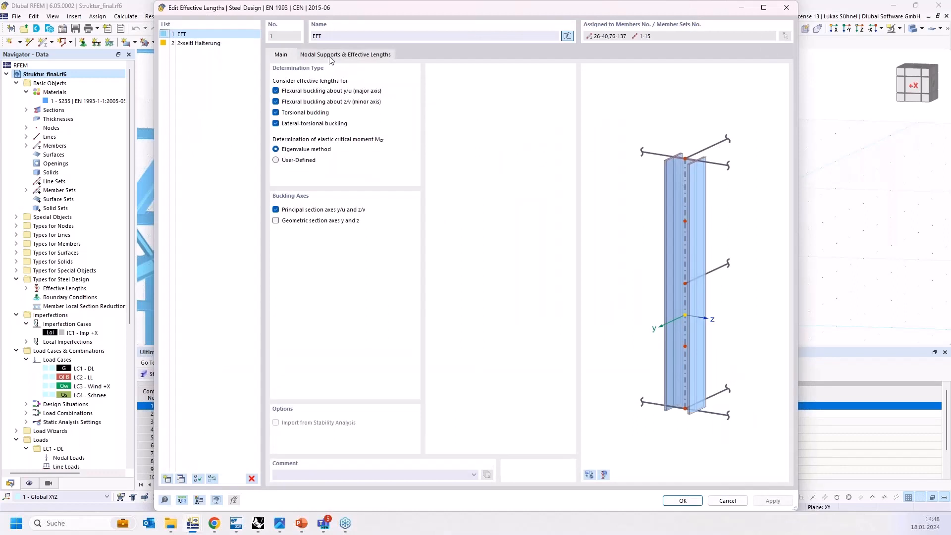
left_click(331, 55)
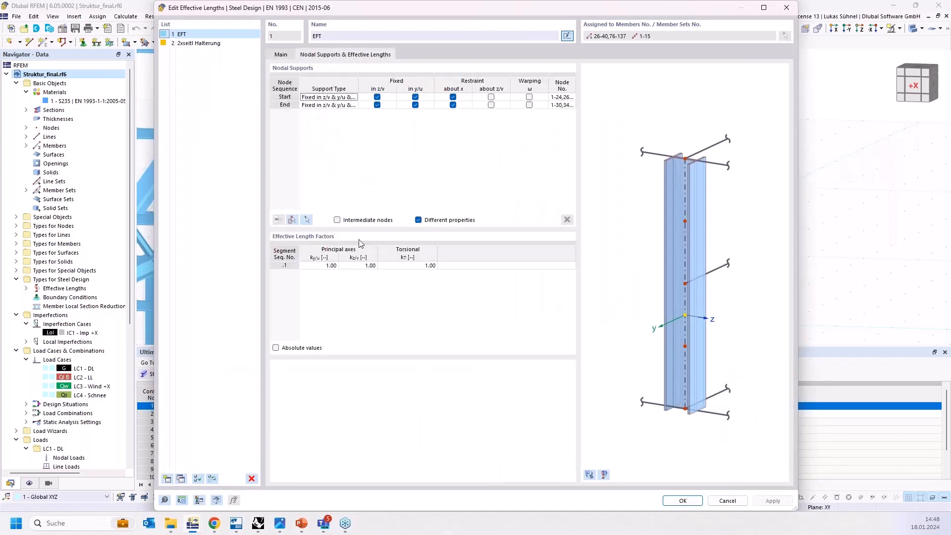
left_click(275, 348)
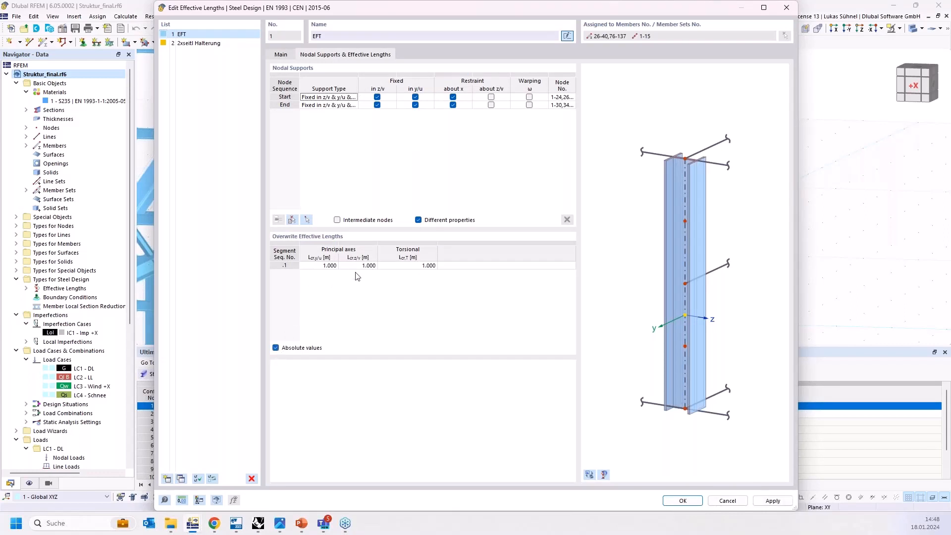
left_click(276, 348)
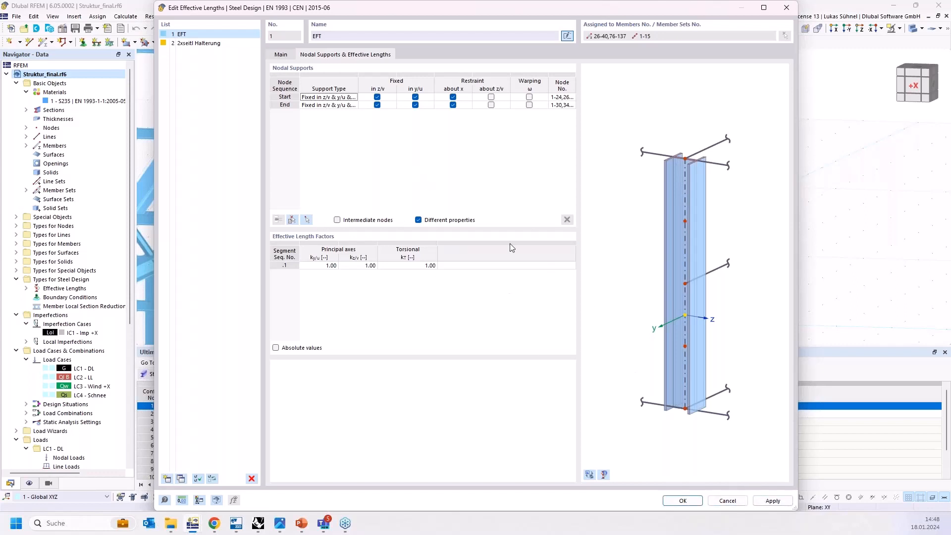
left_click(288, 55)
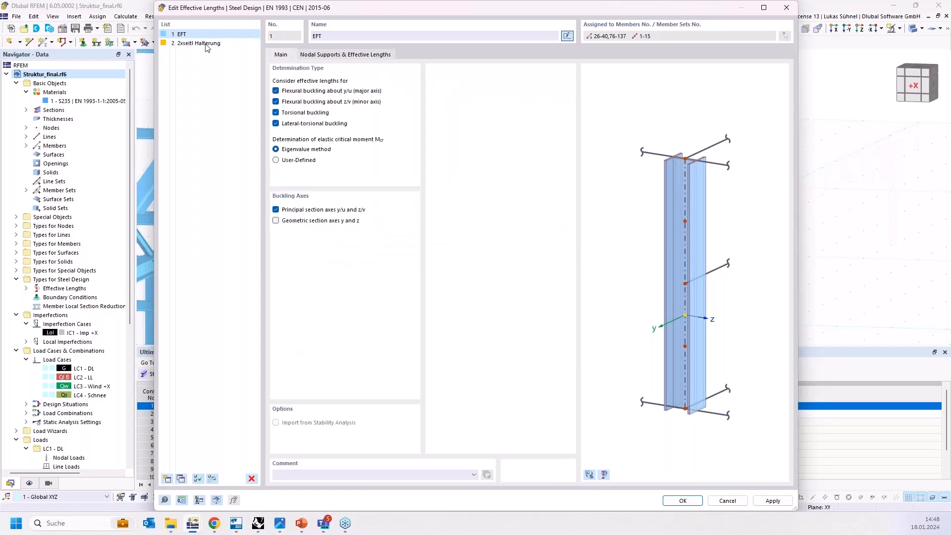
left_click(189, 44)
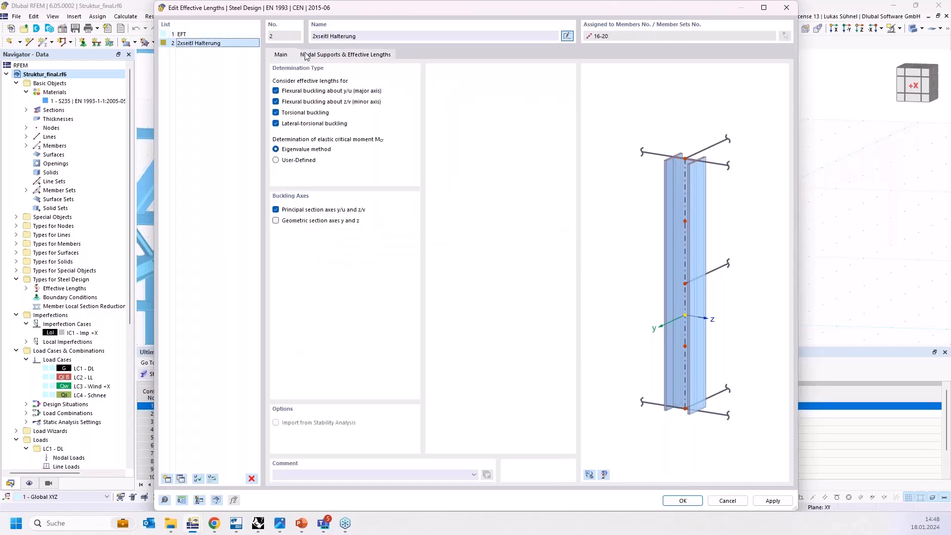
left_click(304, 55)
left_click(726, 501)
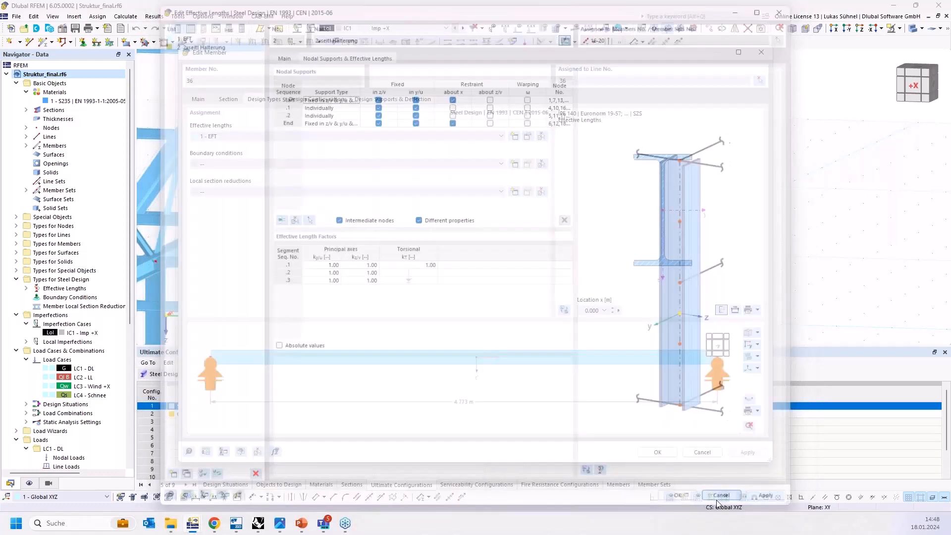
left_click(702, 452)
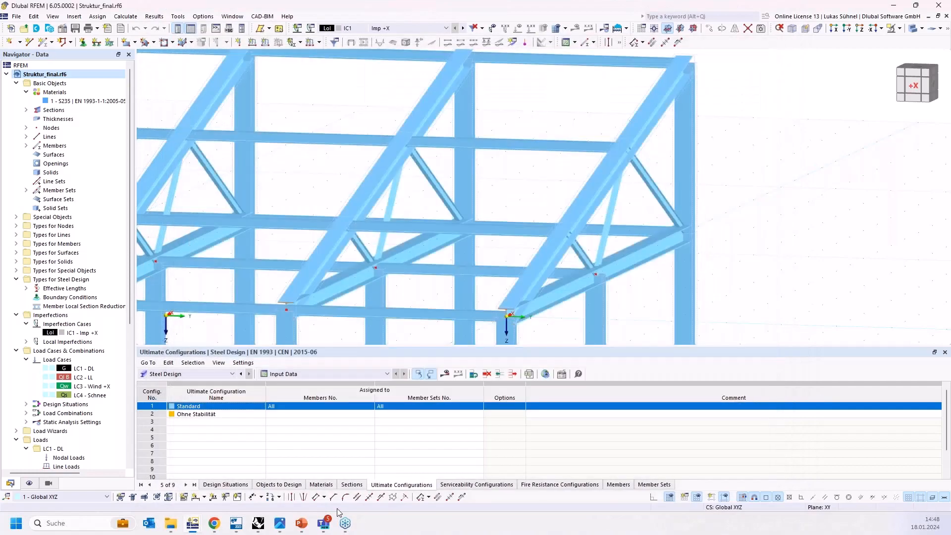
- Switch back to Grasshopper and delete the number slider beside the Truss UG/LG member component
left_click(259, 522)
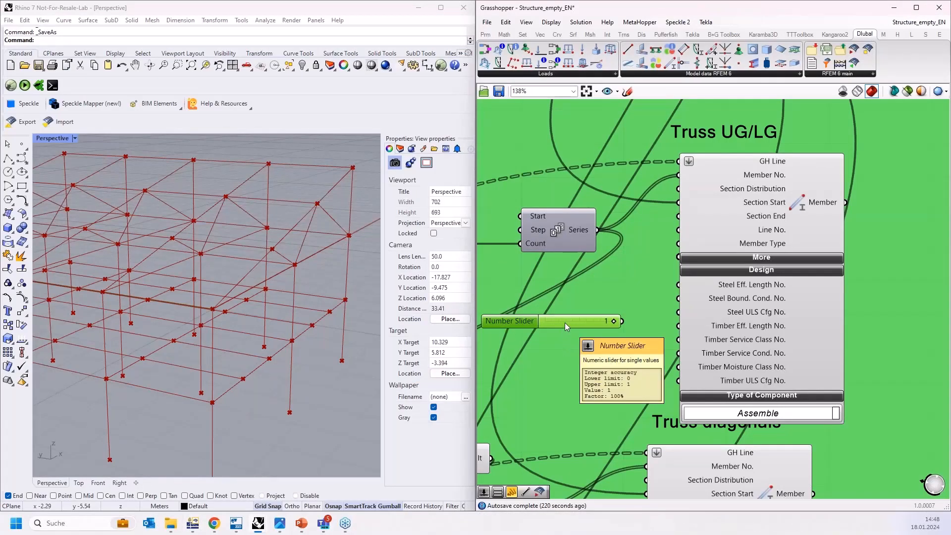
left_click_drag(568, 324, 661, 292)
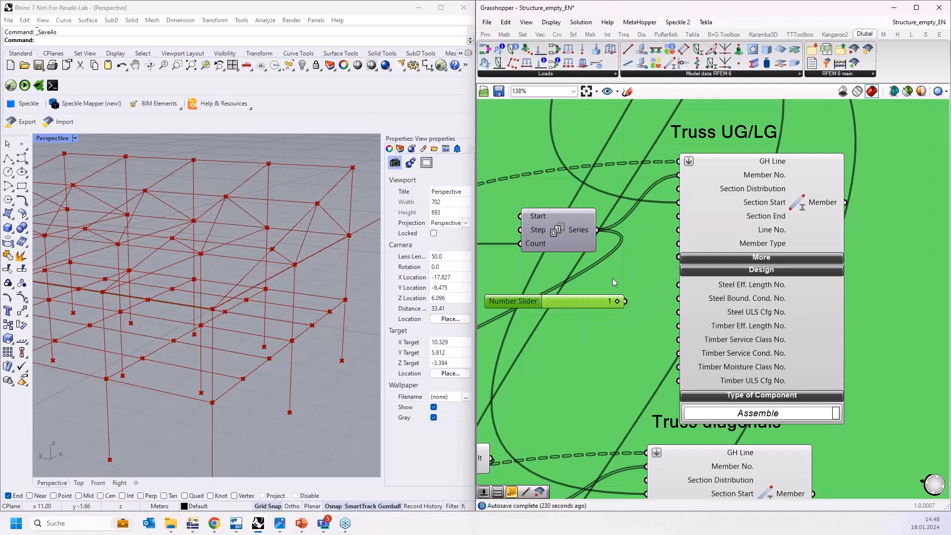
scroll(612, 278, "down", 2)
key("Delete")
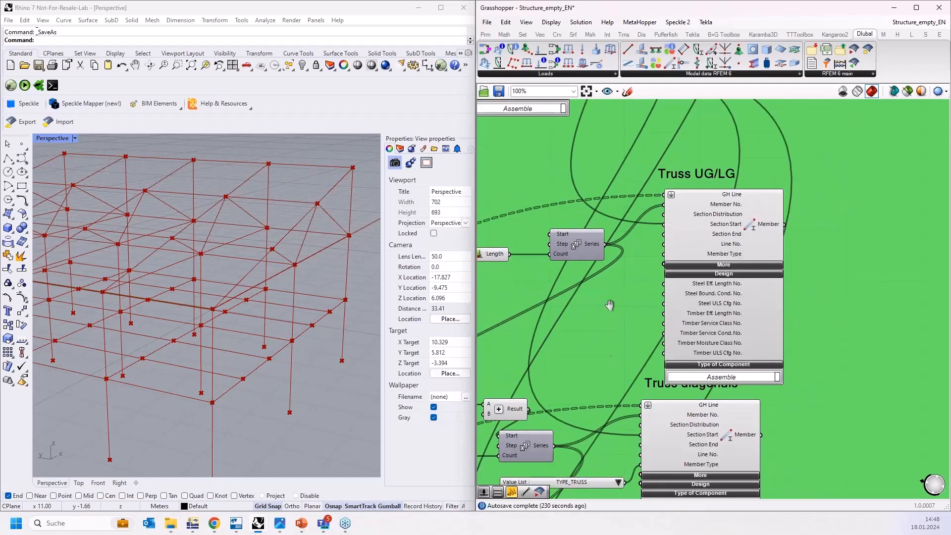
- Shift the Truss diagonals member component away from its neighbour and expand its Design inputs
right_click_drag(607, 308, 613, 158)
scroll(686, 275, "up", 2)
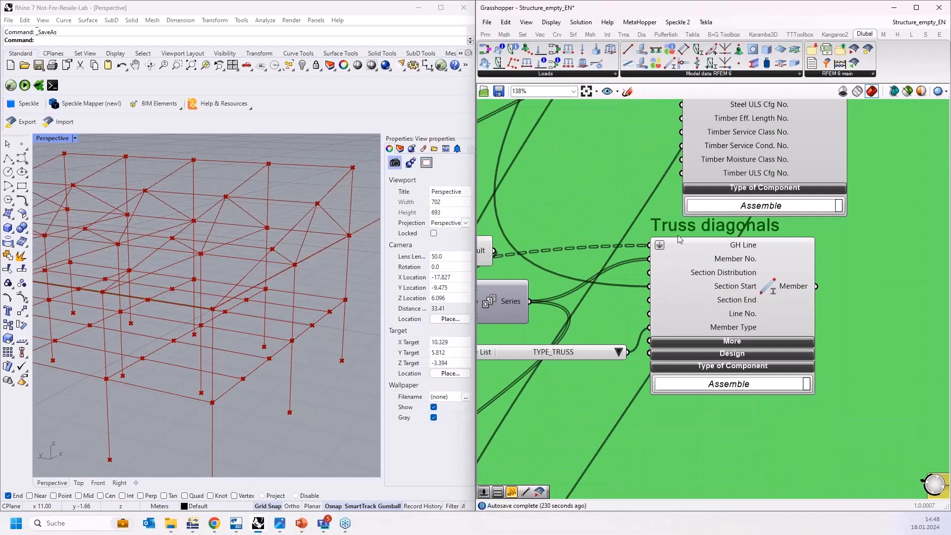
left_click_drag(691, 271, 737, 300)
left_click(746, 366)
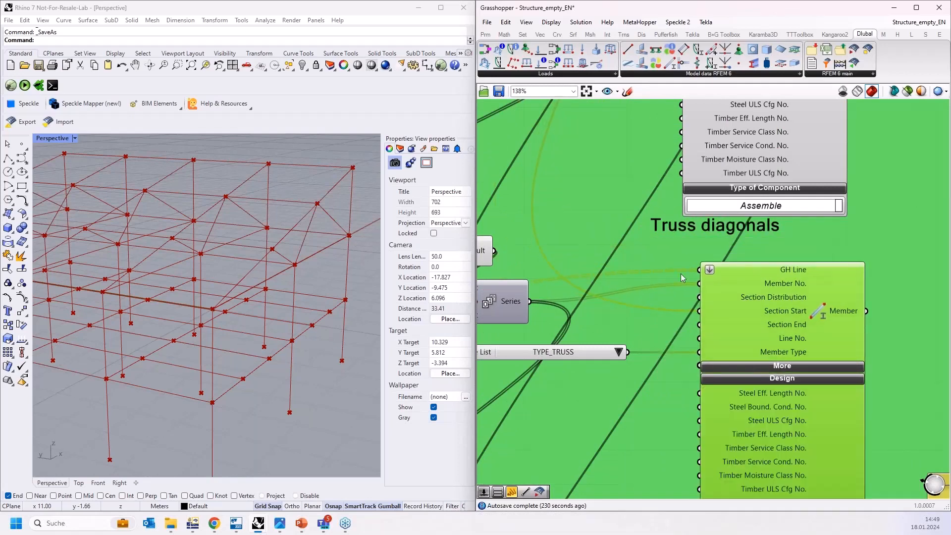
- Add a number slider with the value 1 and connect it to Steel Eff. Length No. and Steel ULS Cfg No. of the Truss diagonals component
scroll(643, 241, "down", 2)
double_click(597, 338)
type("1")
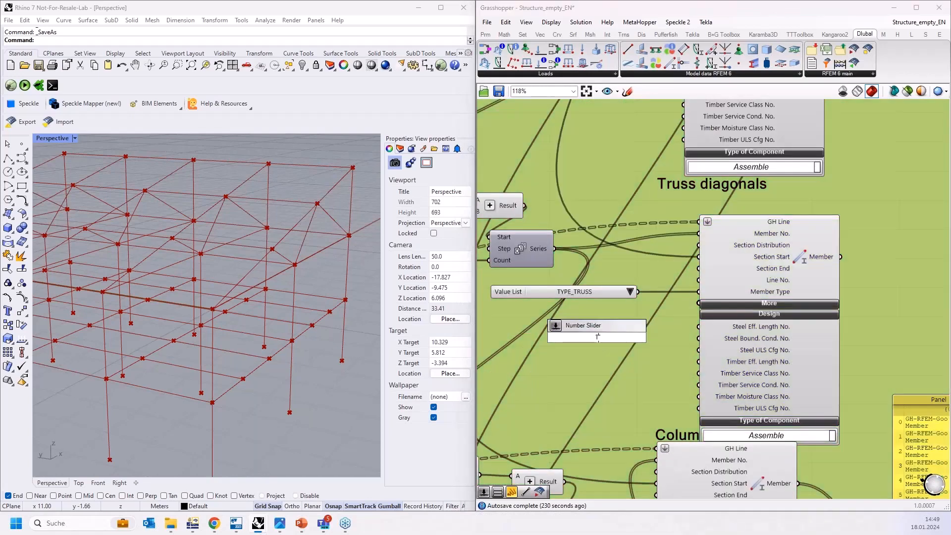
key("Return")
left_click_drag(657, 338, 698, 349)
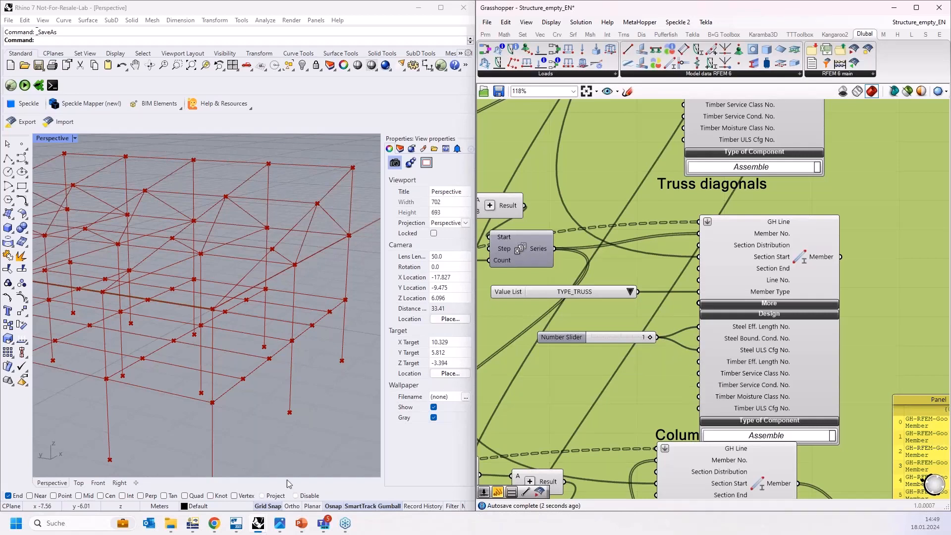
- Switch to RFEM, check the nodal supports and factors of effective length type 1 - EFT without changes, and minimize the window
left_click(193, 523)
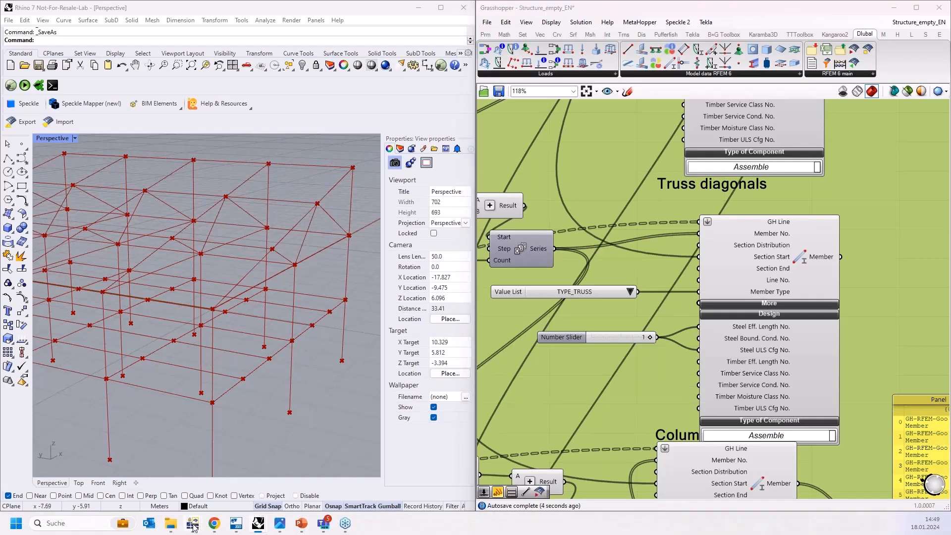
left_click(26, 288)
double_click(59, 297)
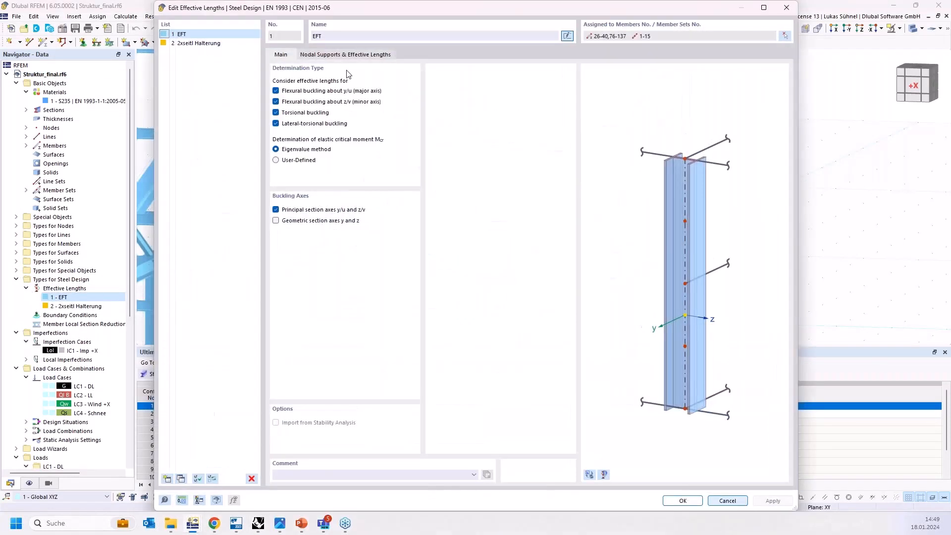
left_click(354, 56)
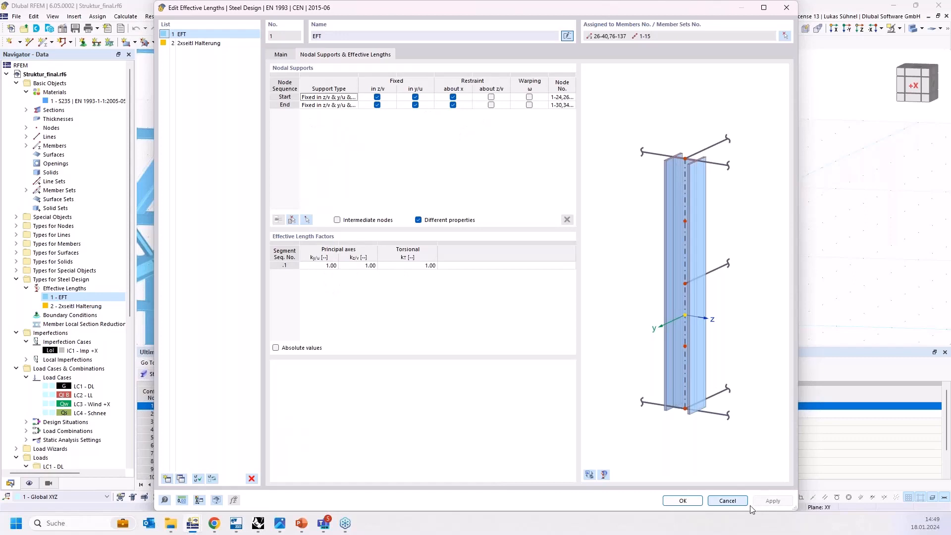
left_click(727, 501)
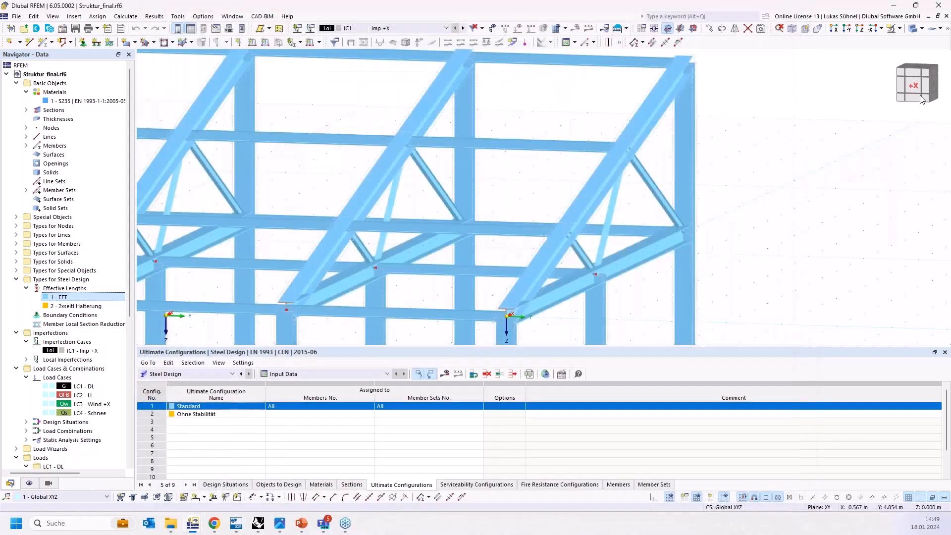
left_click(893, 7)
- Reposition the Truss diagonals and Truss UG/LG member components slightly up to tidy the spacing between the expanded components
scroll(607, 297, "down", 1)
right_click_drag(613, 309, 591, 264)
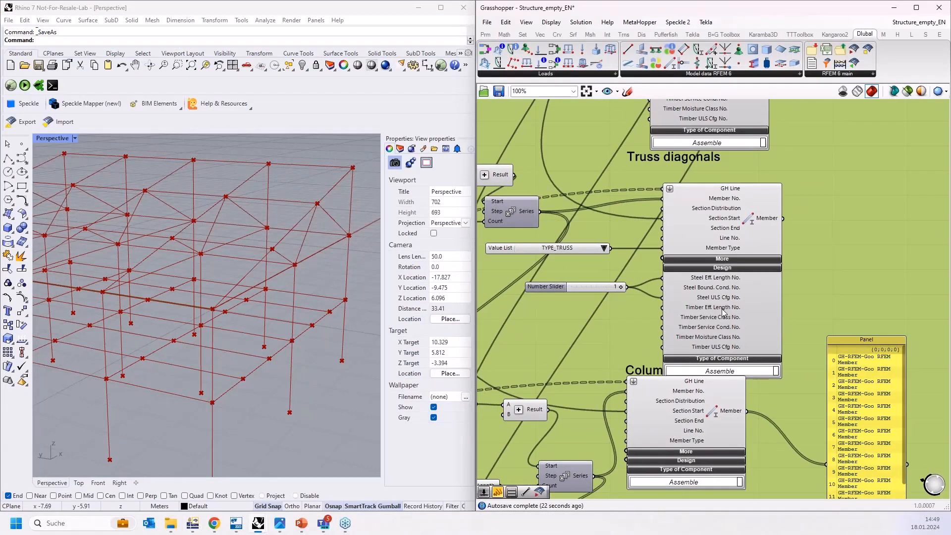
left_click_drag(723, 330, 707, 312)
scroll(754, 279, "down", 3)
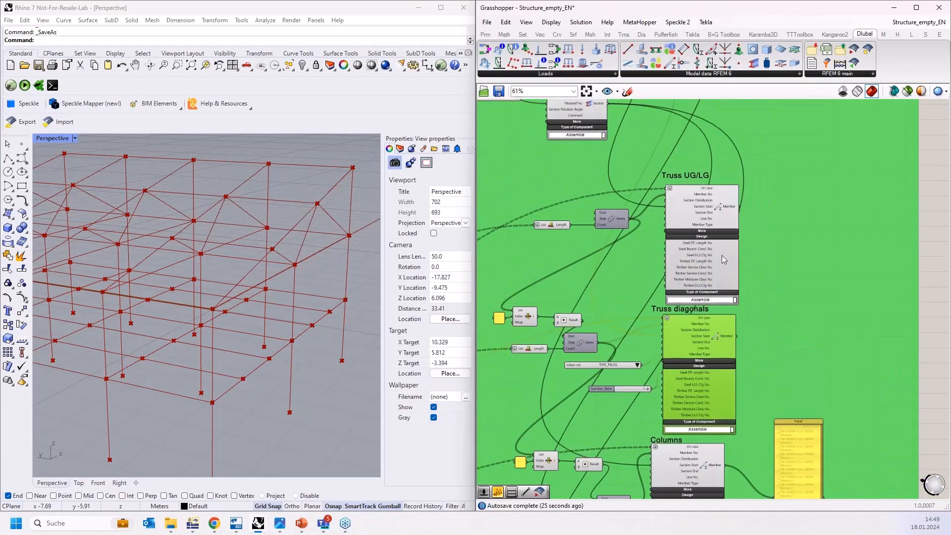
left_click(706, 250)
- Move the Series component of the Columns group further away from the Columns member component to clear space for its inputs
right_click_drag(761, 314, 755, 200)
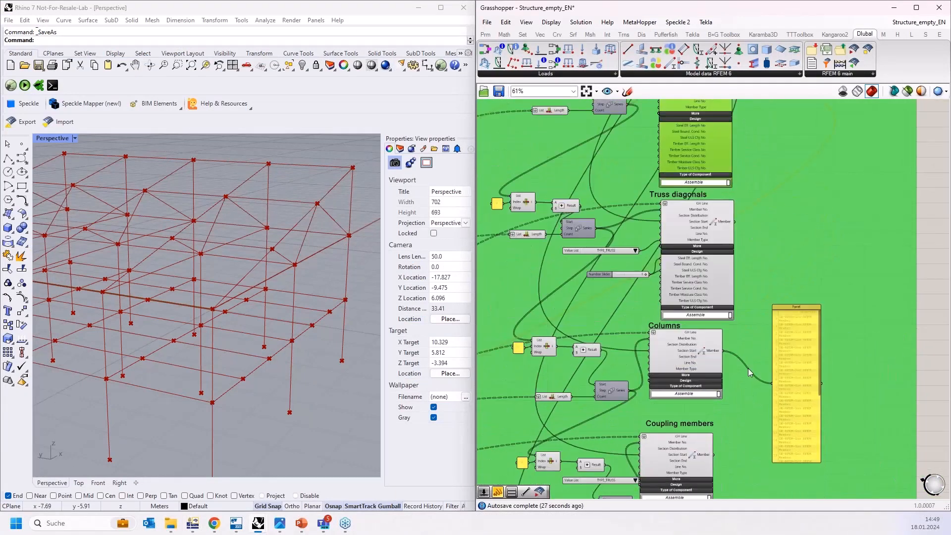
right_click_drag(738, 385, 700, 246)
scroll(680, 235, "up", 5)
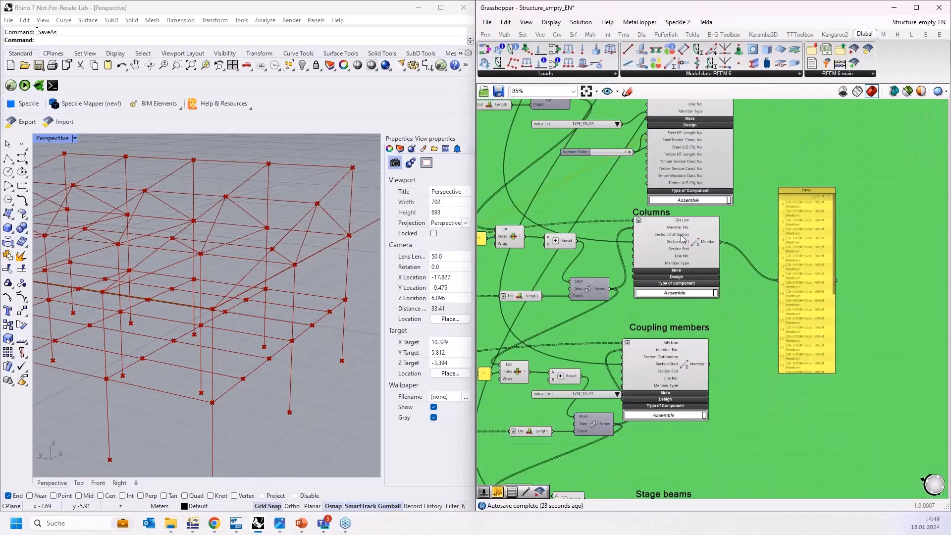
scroll(765, 252, "down", 2)
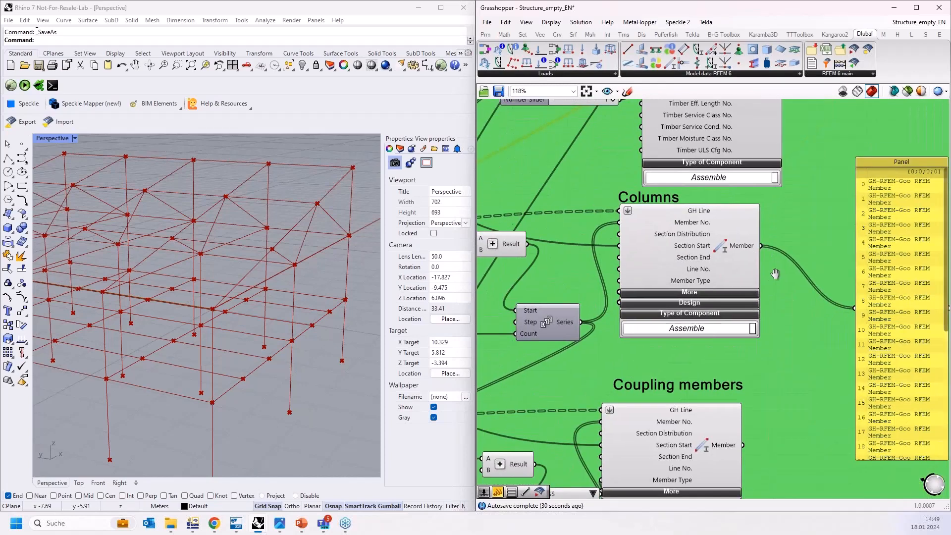
left_click(590, 297)
left_click_drag(591, 297, 560, 277)
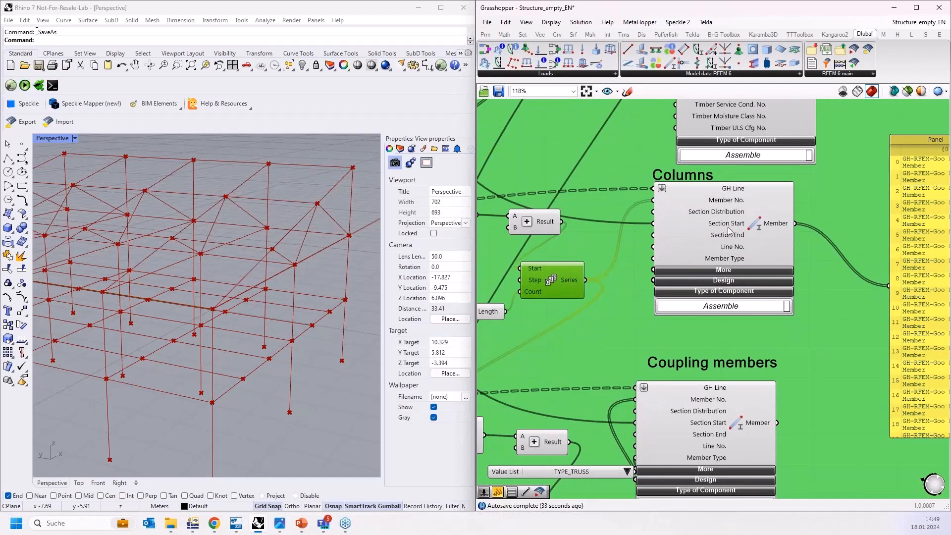
left_click_drag(723, 247, 720, 253)
- Shift the Coupling members component away from its input components and expand its Design inputs
scroll(720, 254, "down", 3)
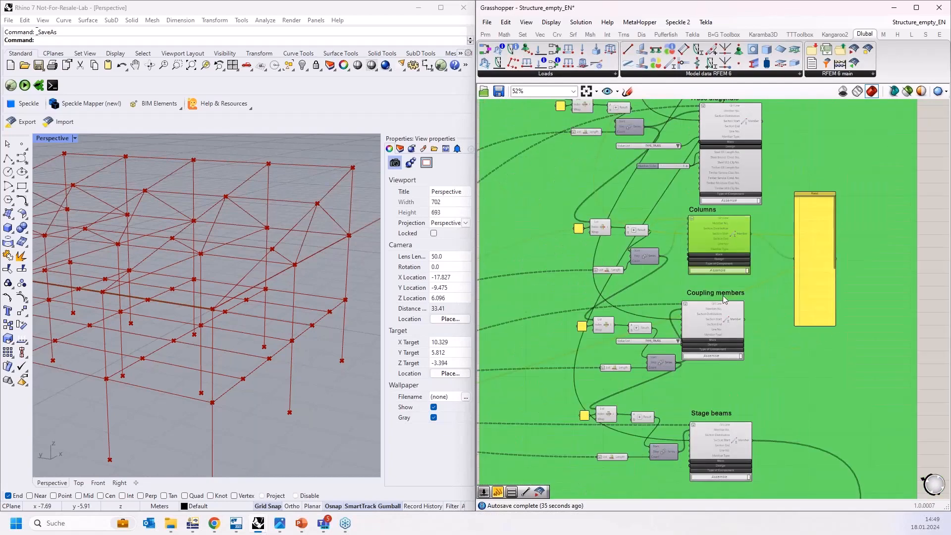
scroll(776, 347, "up", 1)
scroll(729, 284, "up", 3)
left_click_drag(732, 266, 782, 276)
left_click(761, 321)
- Add a number slider with the value 1 and connect it to Steel Eff. Length No. and Steel ULS Cfg No. of Coupling members
right_click_drag(611, 433, 603, 364)
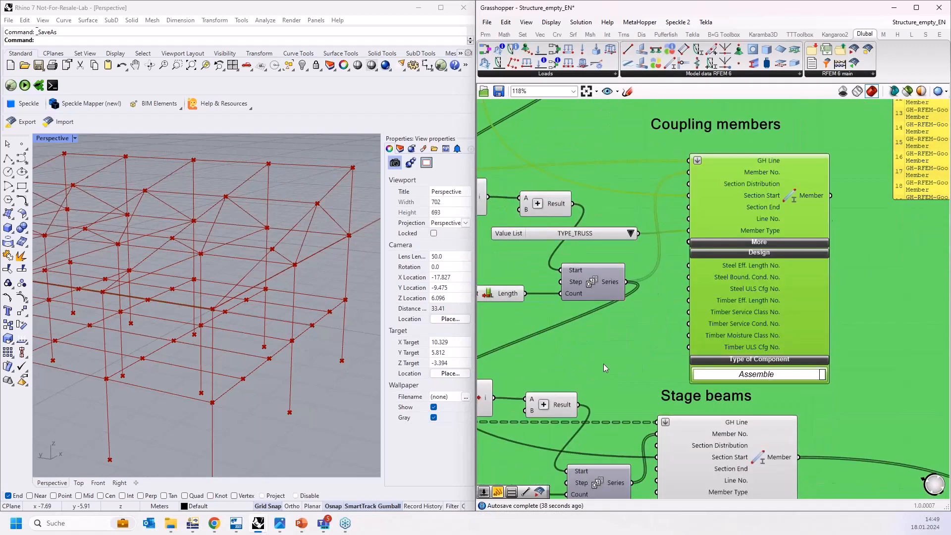
double_click(603, 364)
type("1")
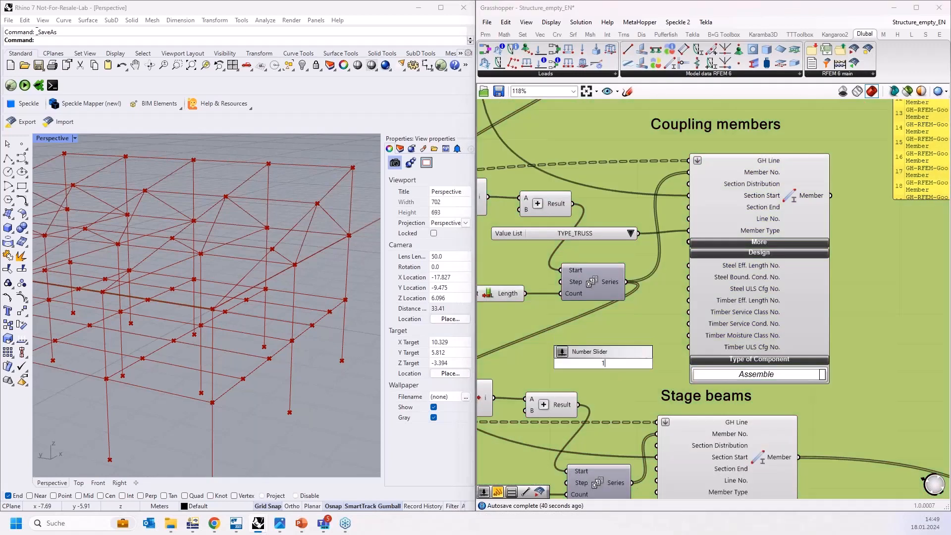
key("Return")
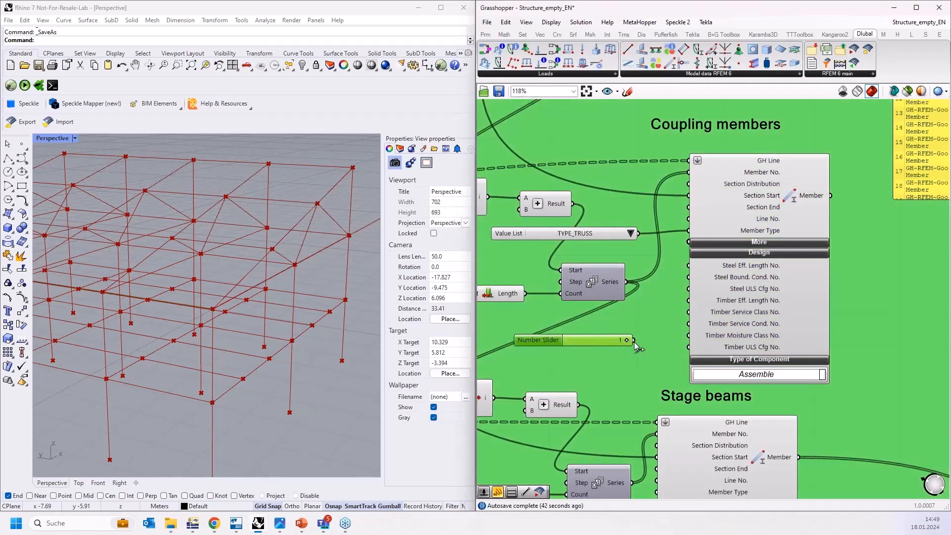
left_click_drag(638, 339, 687, 270)
left_click_drag(634, 340, 687, 296)
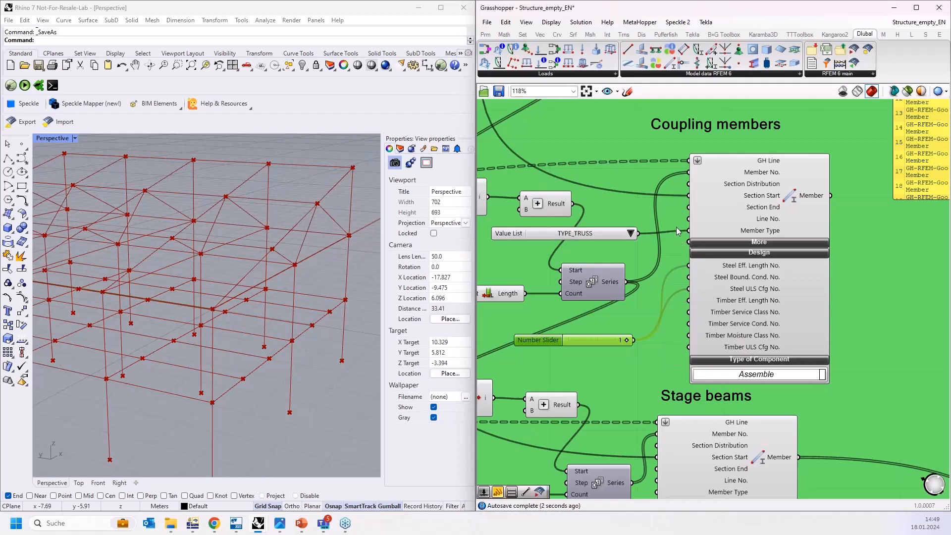
- Shift the Stage beams member component away from its Series component to make room for a slider
right_click_drag(638, 365, 646, 200)
scroll(646, 200, "down", 1)
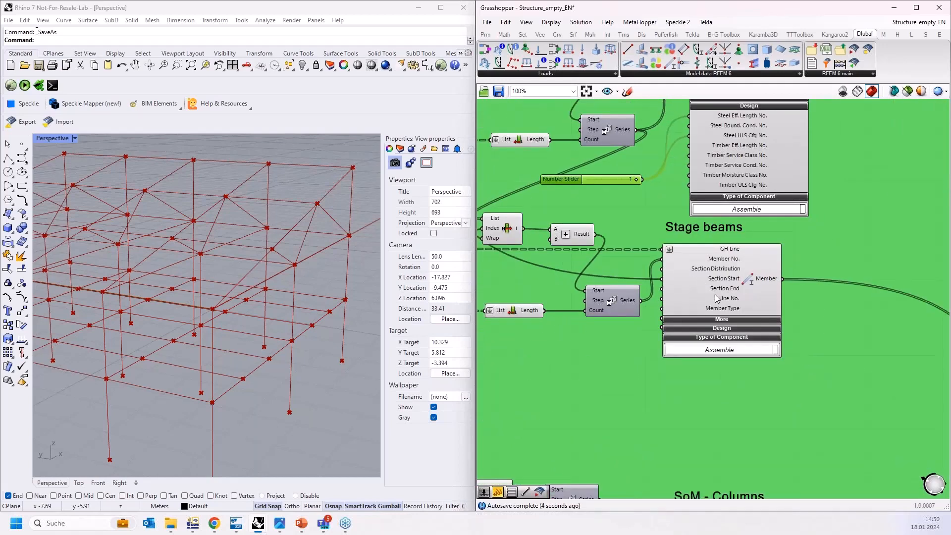
left_click(769, 304)
left_click_drag(770, 304, 778, 304)
- Duplicate the Coupling members slider beside Stage beams and connect the copy to that component's Steel Eff. Length No. and Steel ULS Cfg No. Design inputs
left_click(613, 181)
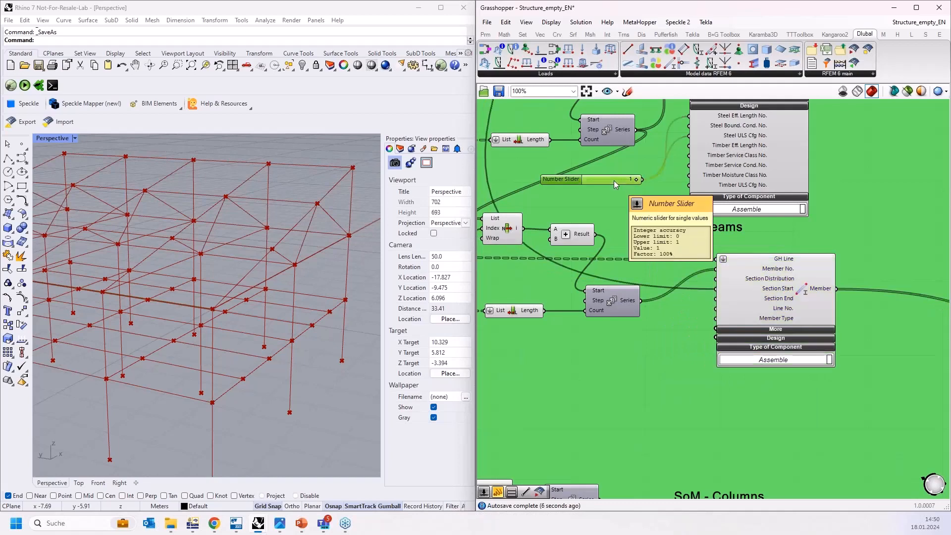
left_click_drag(615, 179, 617, 356, "alt")
left_click(748, 338)
scroll(701, 365, "up", 2)
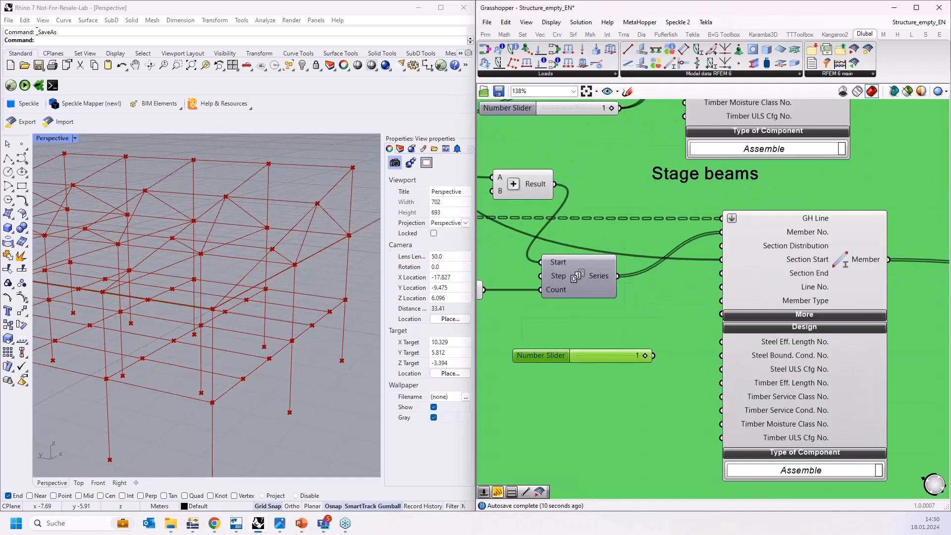
left_click_drag(699, 357, 715, 348)
left_click_drag(708, 383, 721, 369)
- Add a number slider with the value 1 beside the SoM - Columns member set component
scroll(617, 358, "down", 3)
scroll(643, 358, "down", 2)
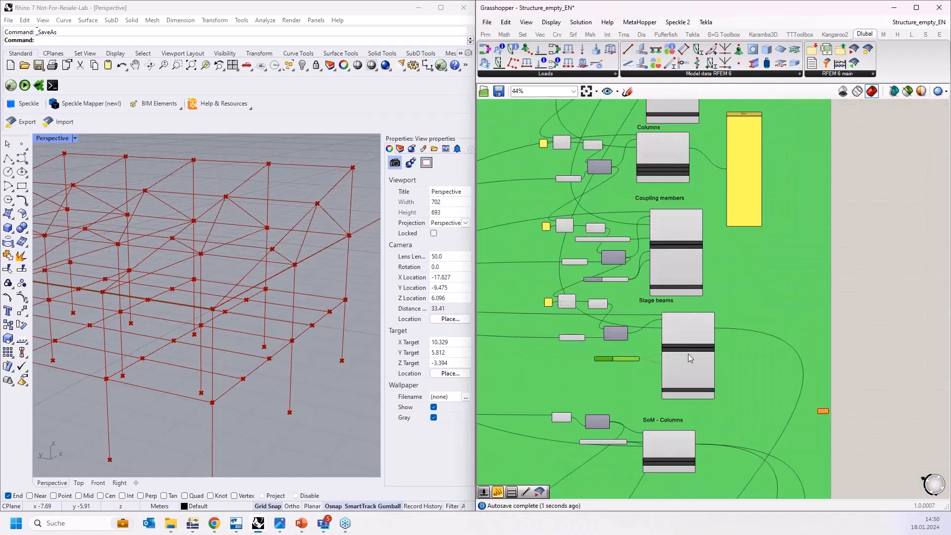
left_click_drag(661, 302, 673, 305)
scroll(641, 391, "up", 2)
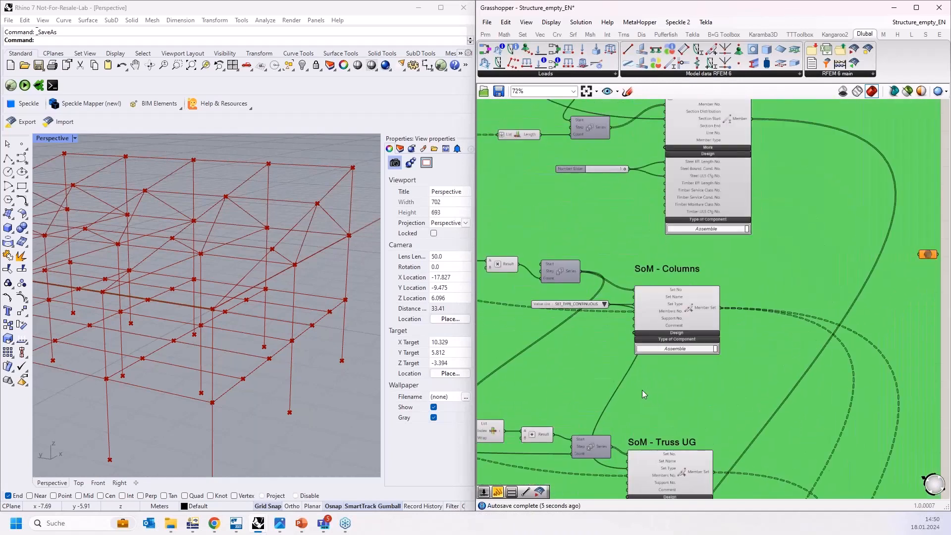
scroll(614, 361, "up", 1)
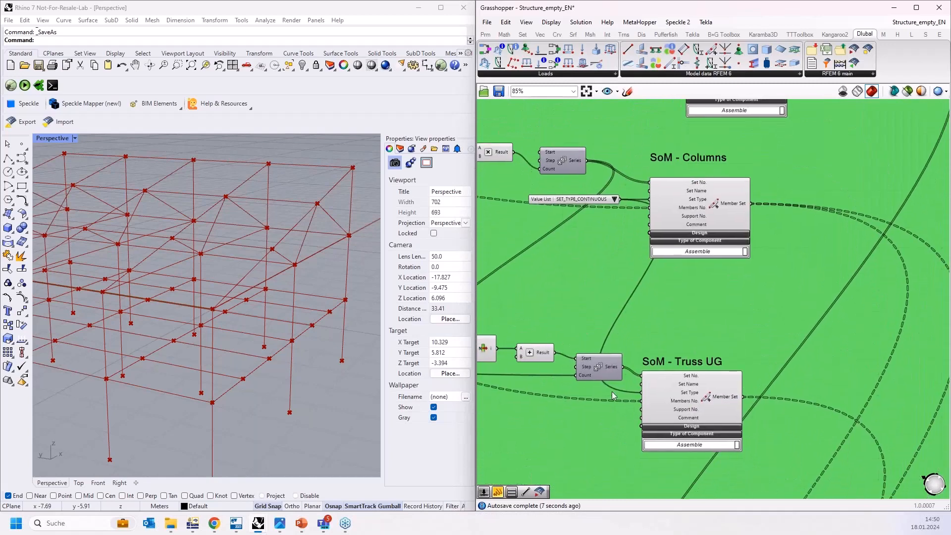
double_click(588, 241)
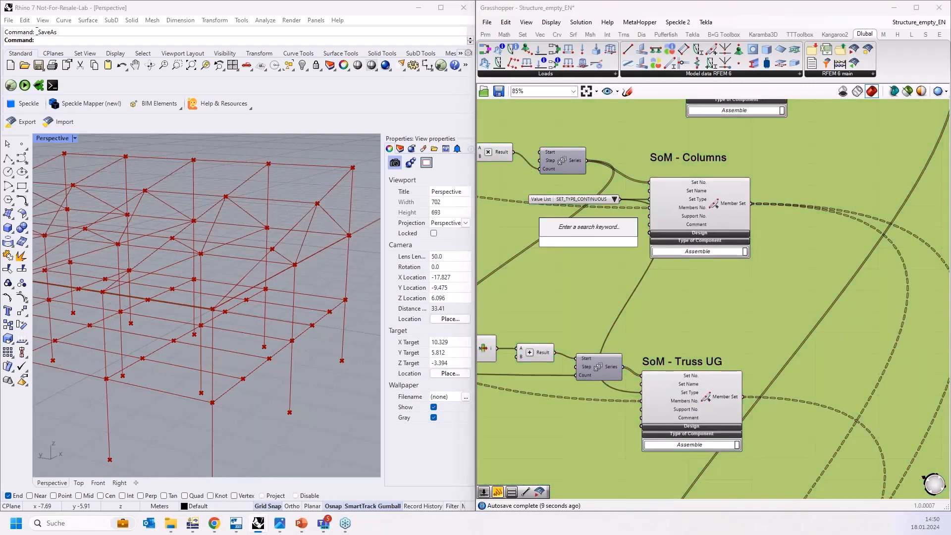
type("1")
key("Return")
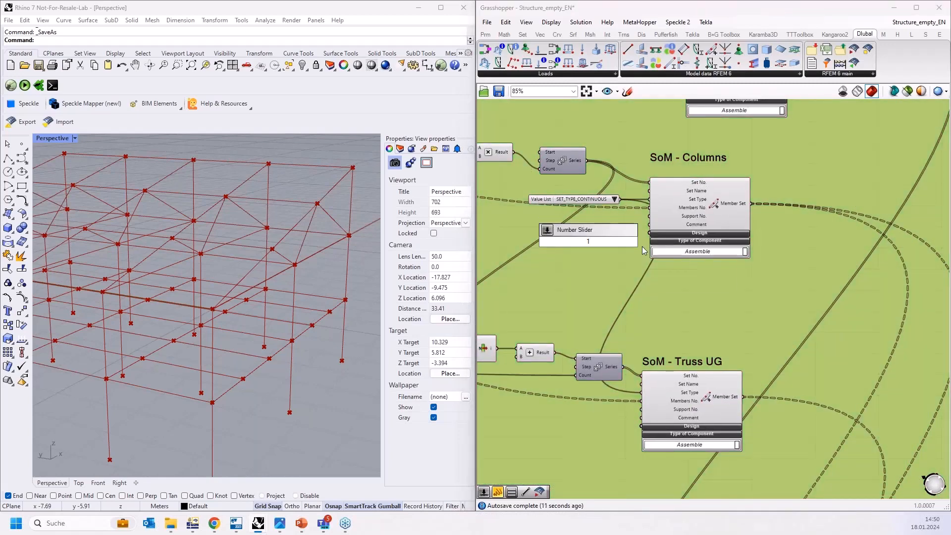
- Expand the Design inputs of SoM - Columns and connect the slider to Steel Eff. Length No. and Steel ULS Cfg No
scroll(632, 247, "up", 3)
left_click(724, 232)
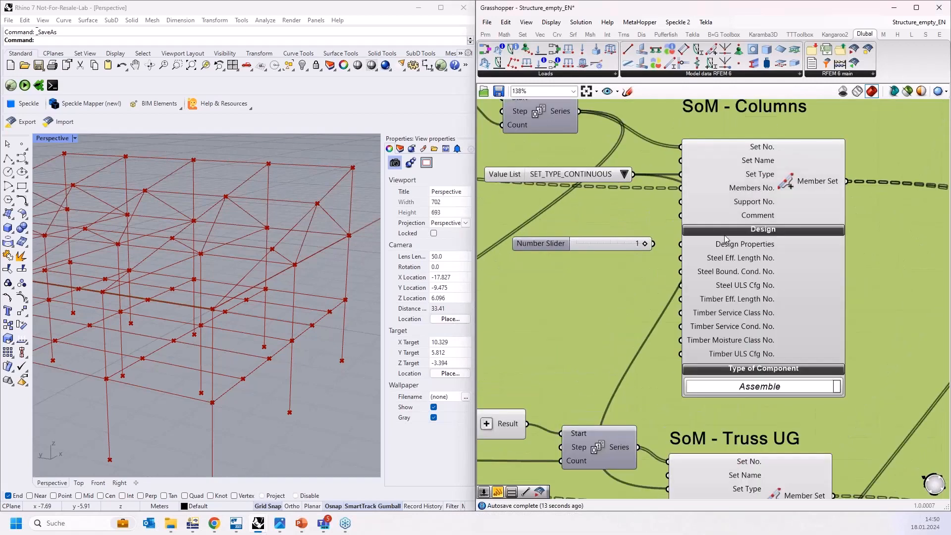
left_click_drag(653, 243, 681, 258)
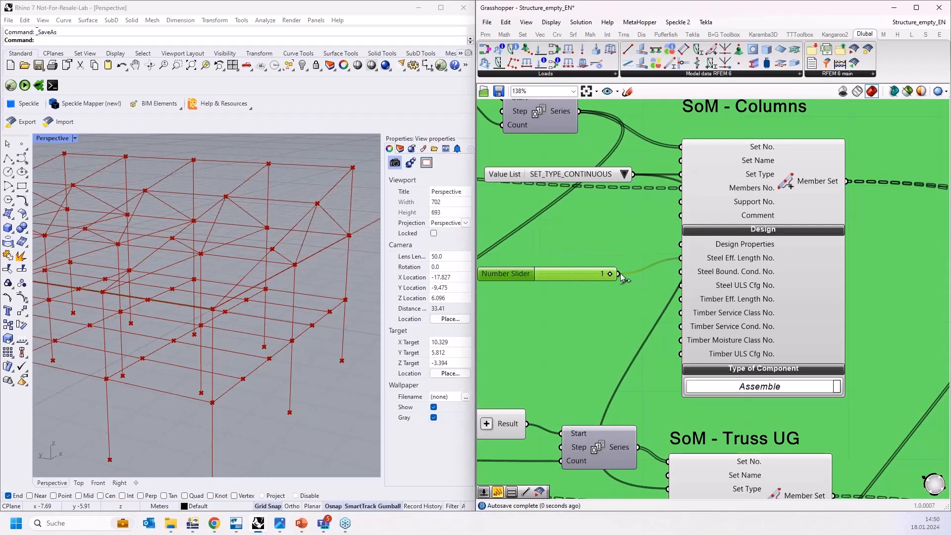
left_click_drag(619, 274, 680, 286)
- Add a Boolean Toggle set to True and connect it to Design Properties of the SoM - Columns component
double_click(577, 248)
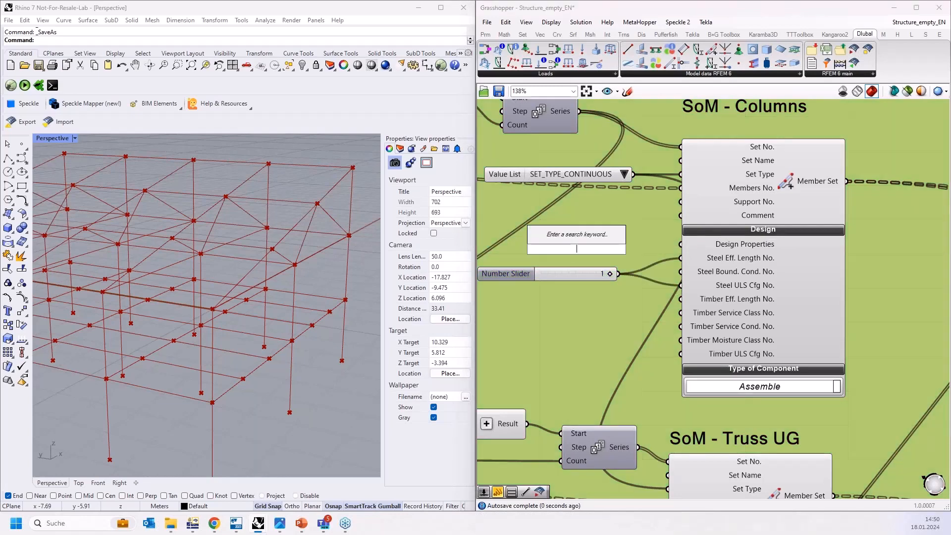
type("bool")
left_click(574, 224)
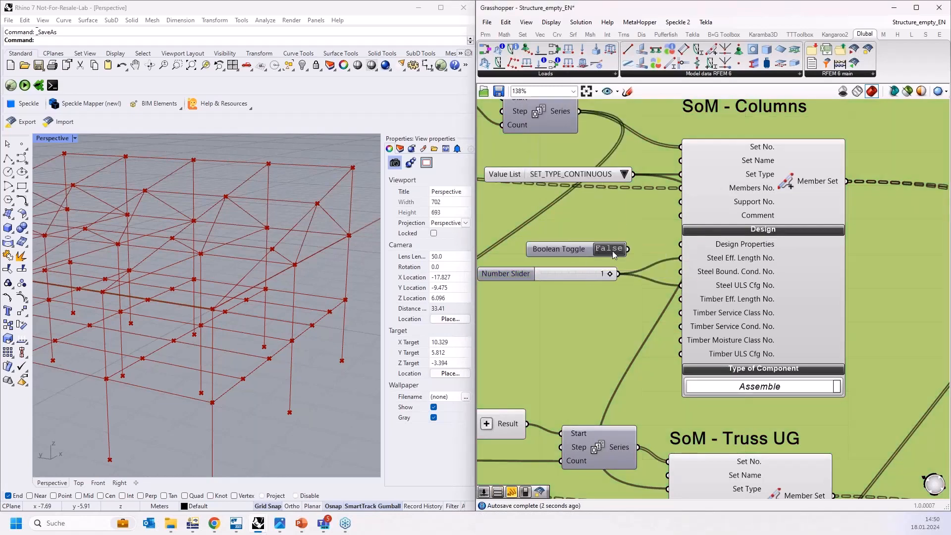
left_click_drag(629, 250, 681, 244)
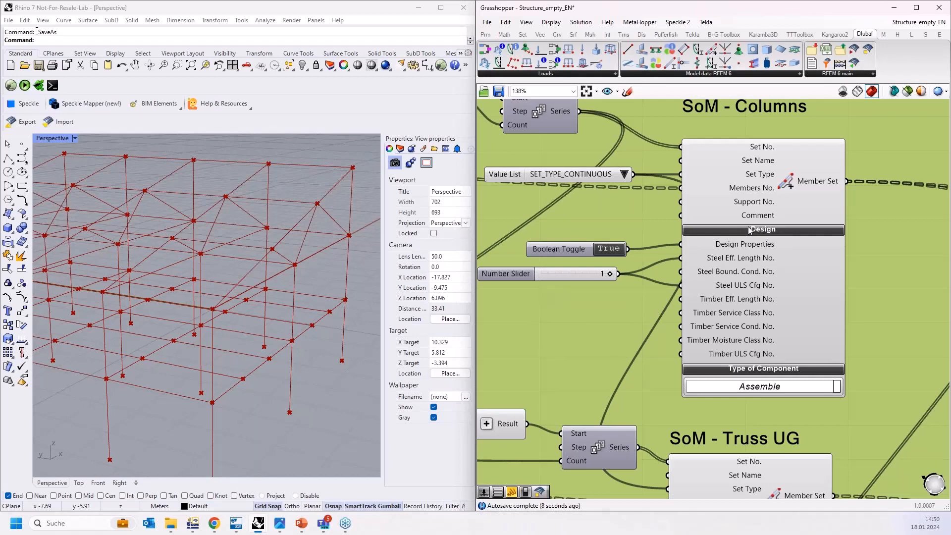
- Switch to RFEM, inspect the Design properties option of the upper chord's member set without saving changes, and return to Grasshopper
left_click(196, 523)
scroll(639, 146, "up", 5)
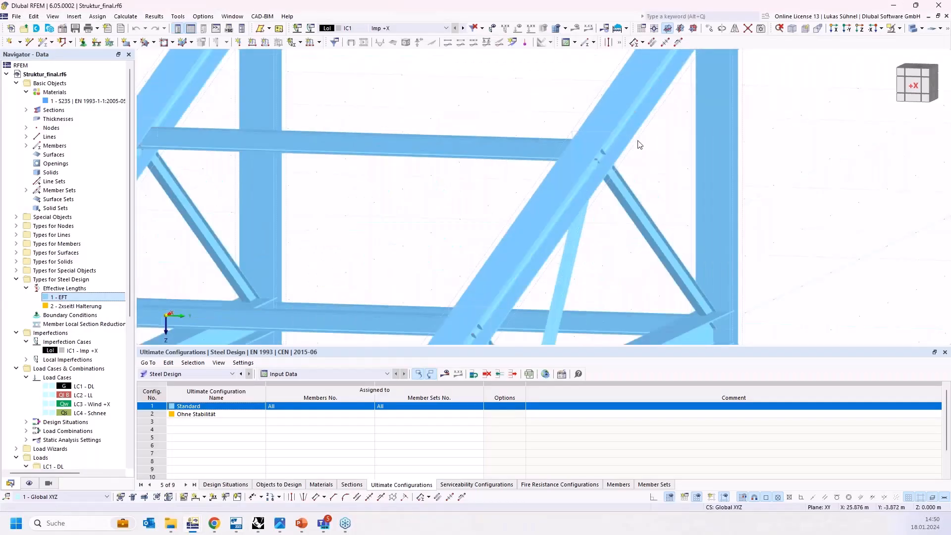
double_click(569, 333)
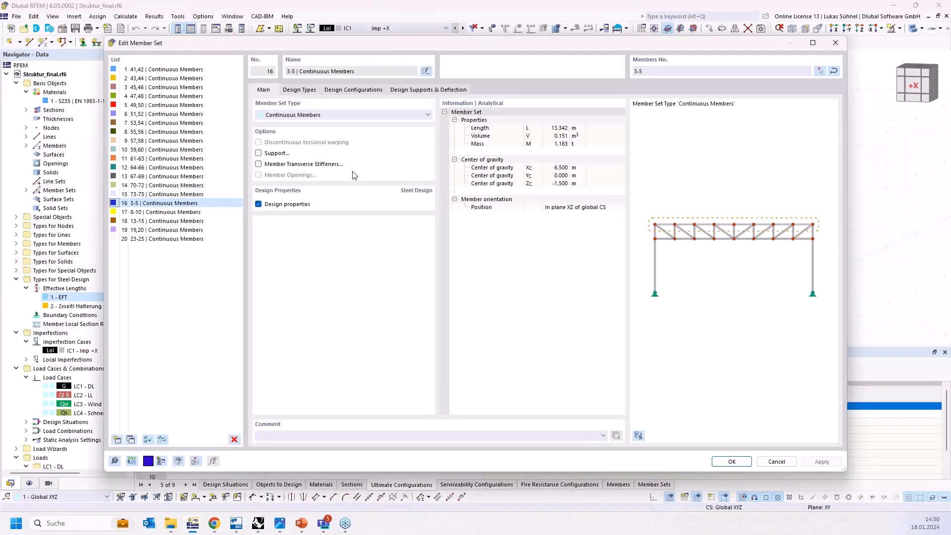
left_click(260, 205)
left_click(258, 205)
left_click(775, 461)
left_click(259, 524)
- Expand the Design inputs of SoM - Truss UG and connect a new number slider with the value 2 to Steel Eff. Length No
scroll(584, 275, "down", 5)
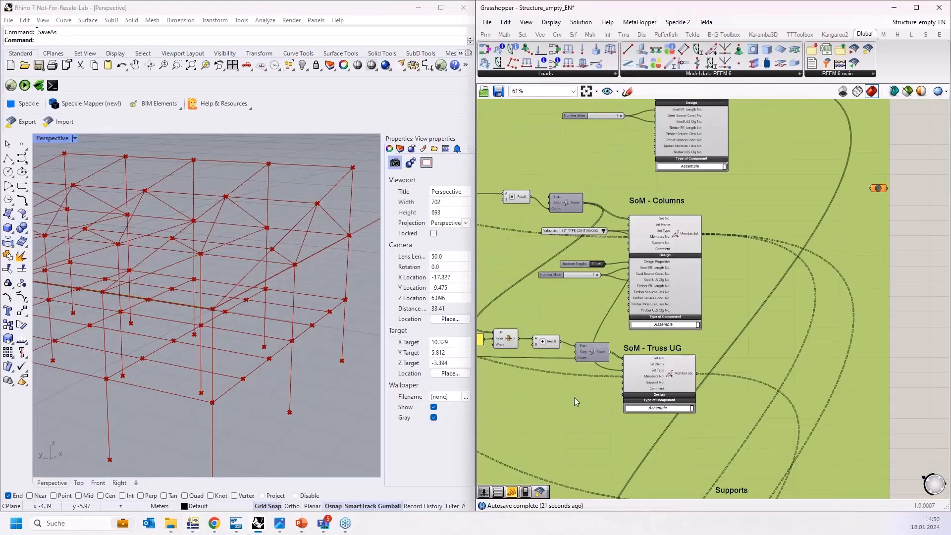
right_click_drag(575, 397, 589, 315)
scroll(616, 316, "up", 4)
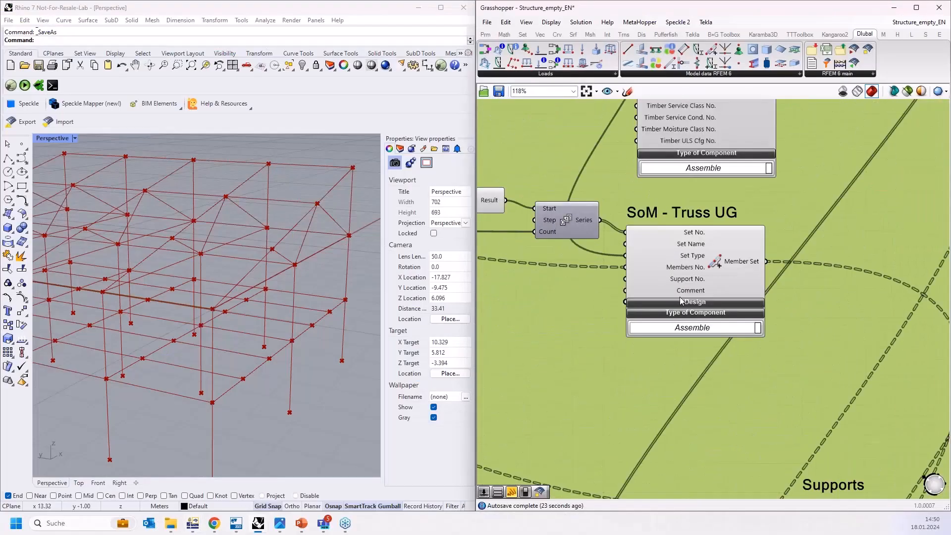
left_click(681, 305)
double_click(526, 325)
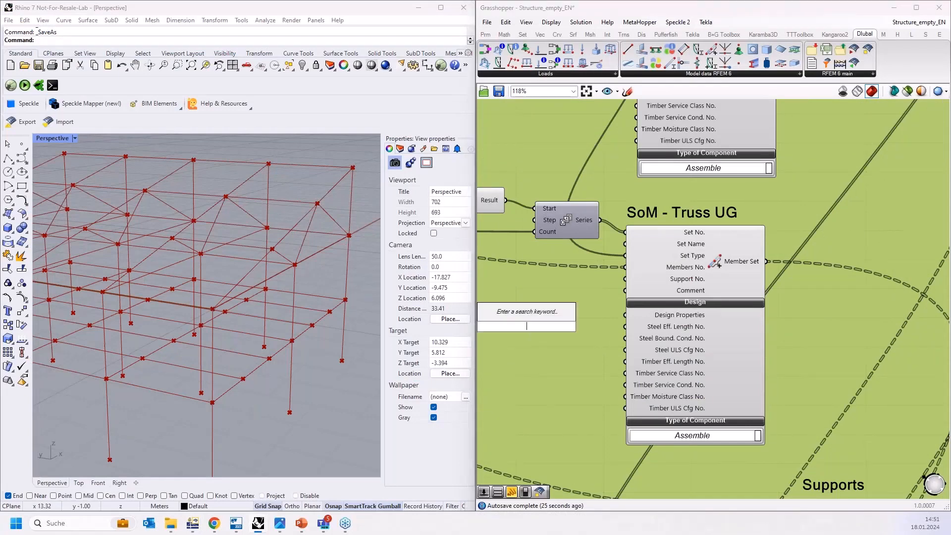
type("2")
key("Return")
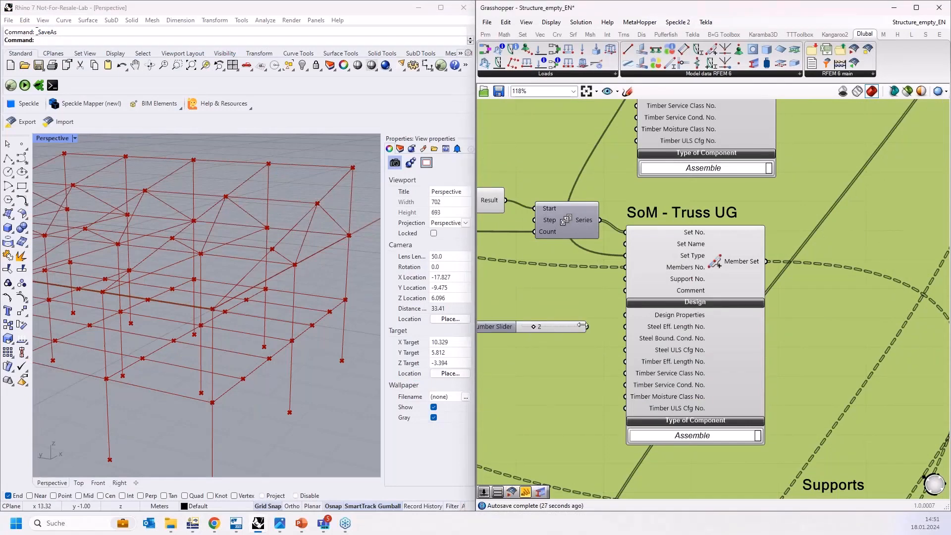
left_click_drag(587, 326, 622, 327)
- Copy the slider, set the copy to 1, and connect it to Steel ULS Cfg No. of the SoM - Truss UG component
left_click(559, 332)
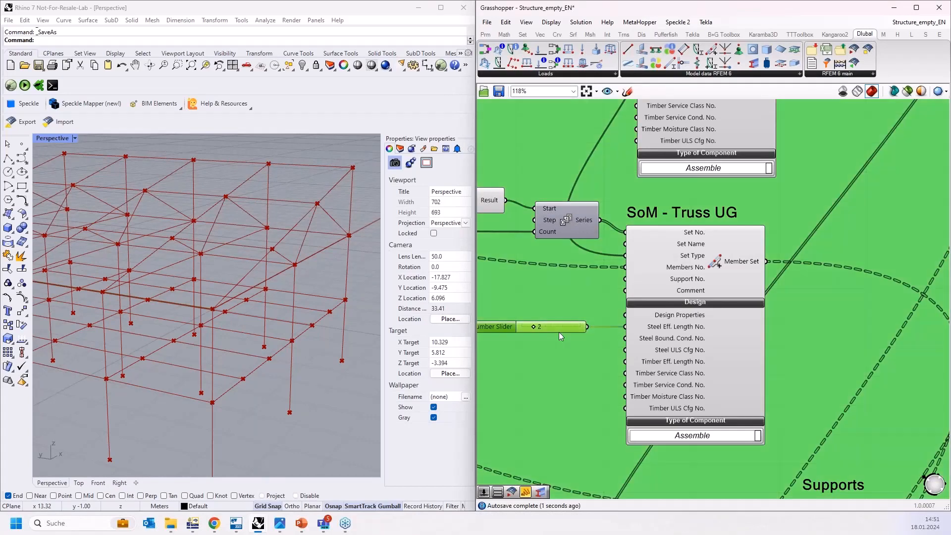
key("ctrl+c")
key("ctrl+v")
left_click_drag(559, 331, 520, 356)
left_click_drag(579, 357, 625, 350)
- Add a Boolean Toggle set to True and connect it to Design Properties of the SoM - Truss UG component
double_click(558, 304)
type("bool")
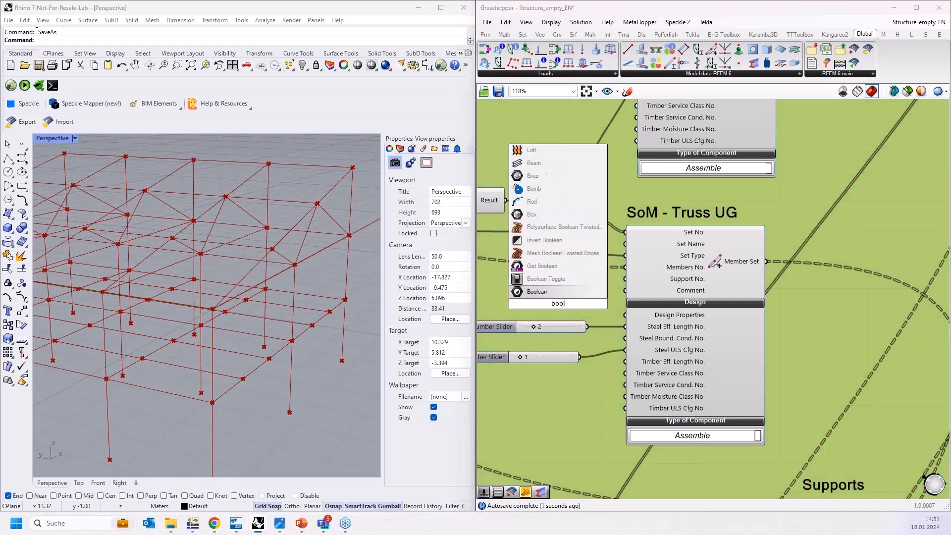
left_click(559, 284)
left_click(585, 303)
left_click_drag(601, 304, 625, 315)
scroll(712, 382, "down", 4)
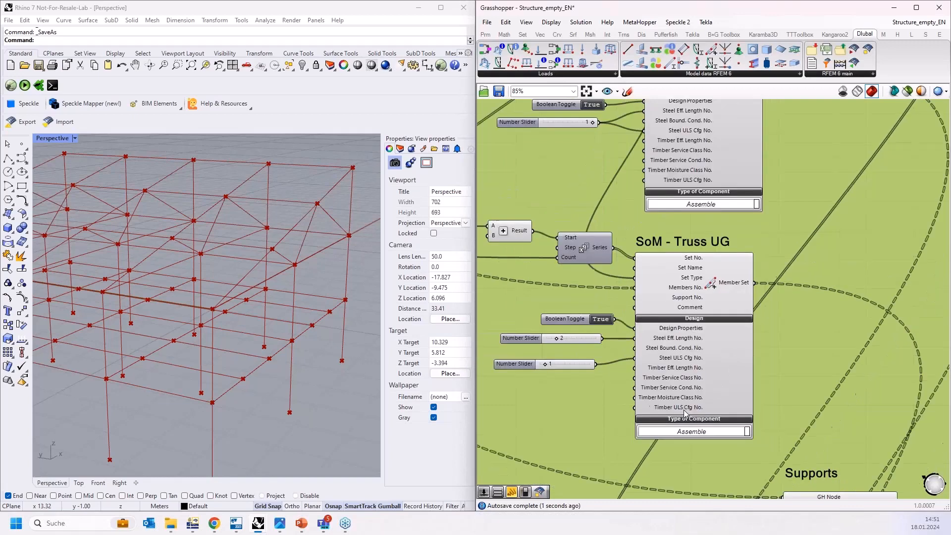
scroll(785, 280, "down", 3)
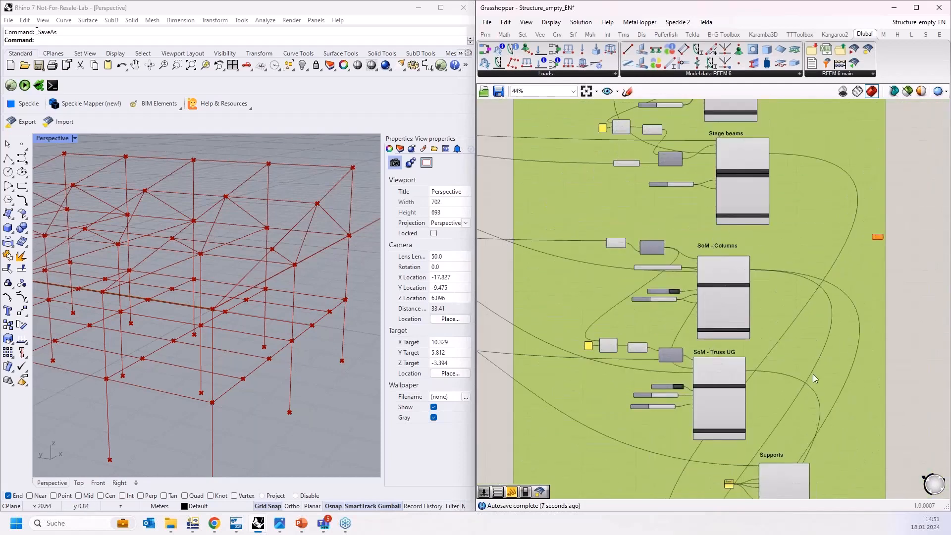
right_click_drag(810, 373, 753, 298)
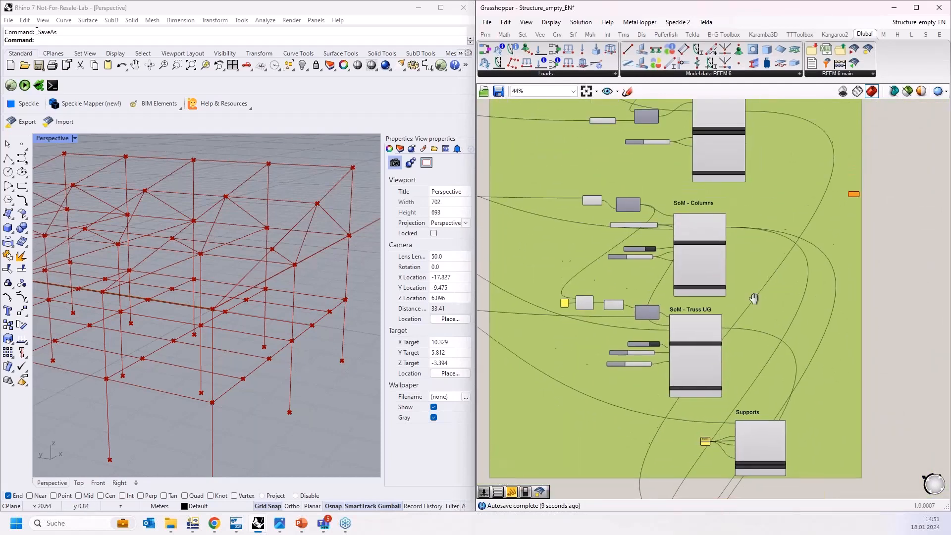
scroll(668, 405, "up", 3)
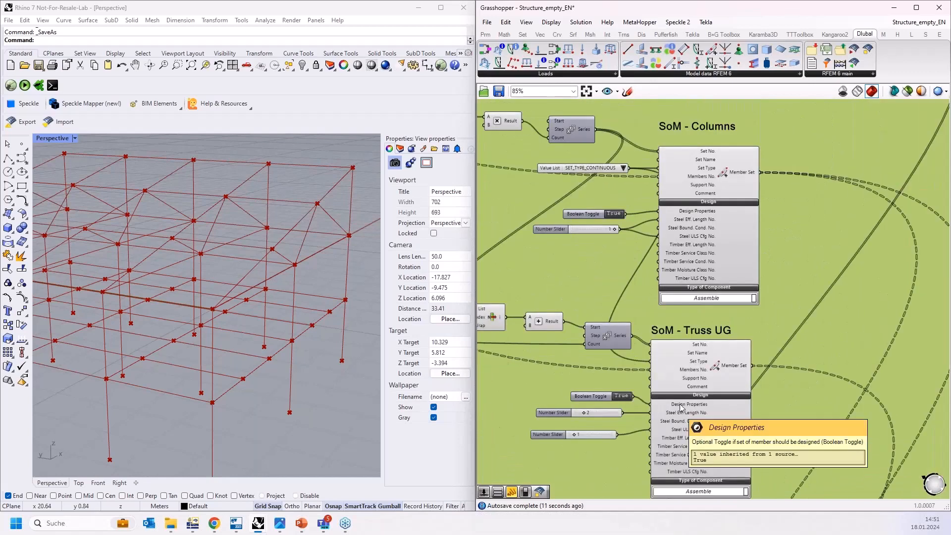
scroll(682, 407, "down", 3)
scroll(661, 368, "up", 5)
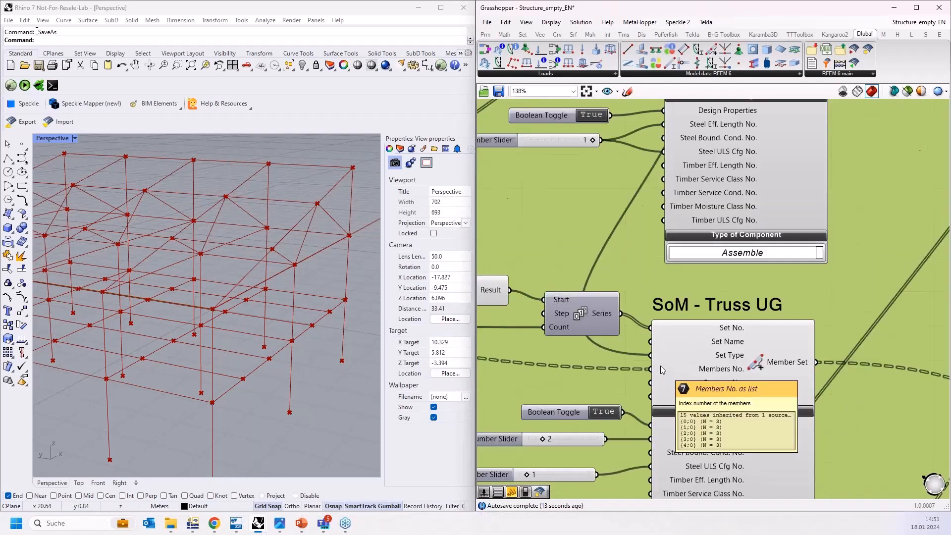
- Check the Members No. data structure of the SoM - Columns component and graft its Set No. input
right_click_drag(662, 281, 685, 414)
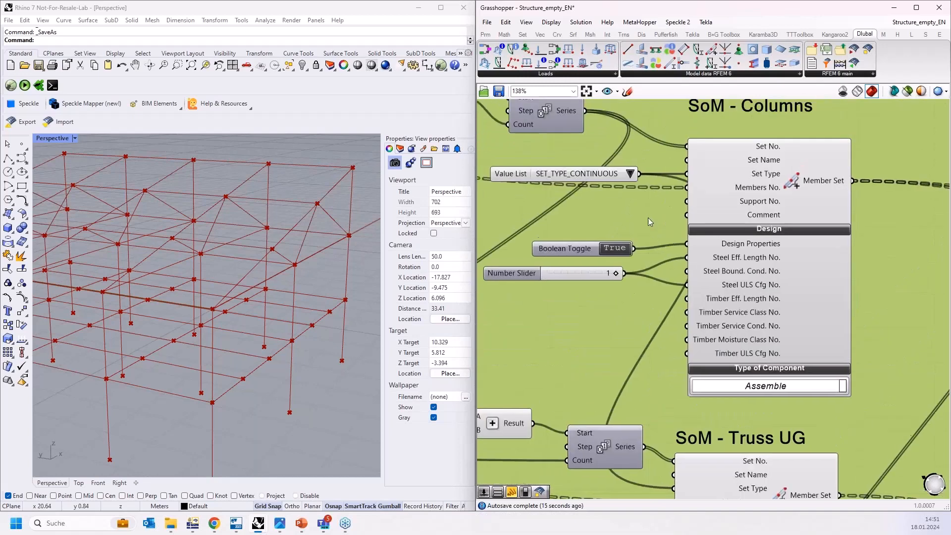
right_click_drag(647, 218, 658, 312)
scroll(673, 253, "up", 4)
scroll(670, 219, "down", 4)
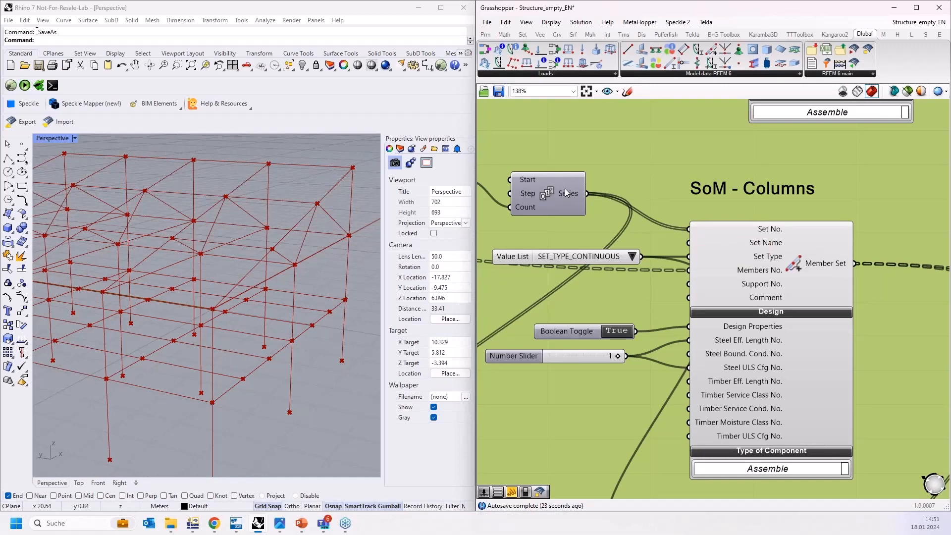
mouse_move(701, 274)
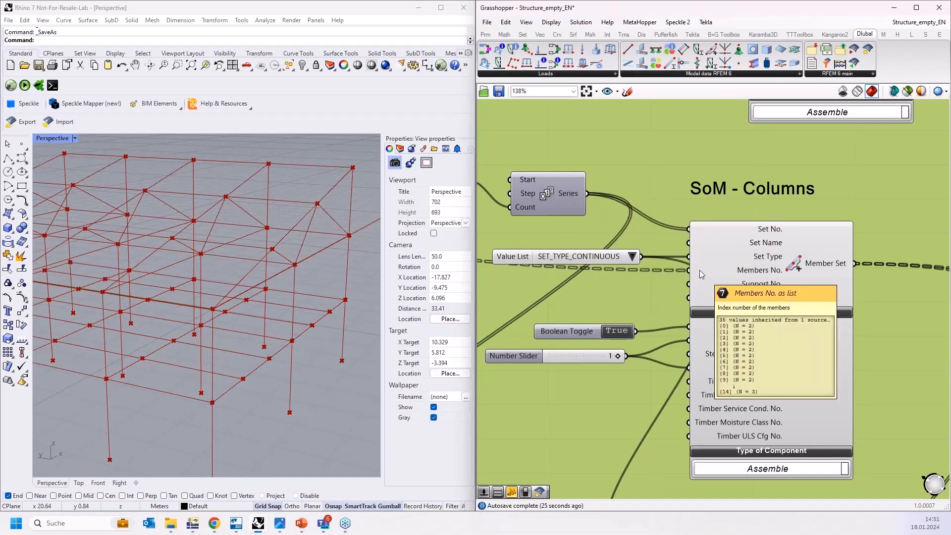
right_click_drag(661, 291, 712, 288)
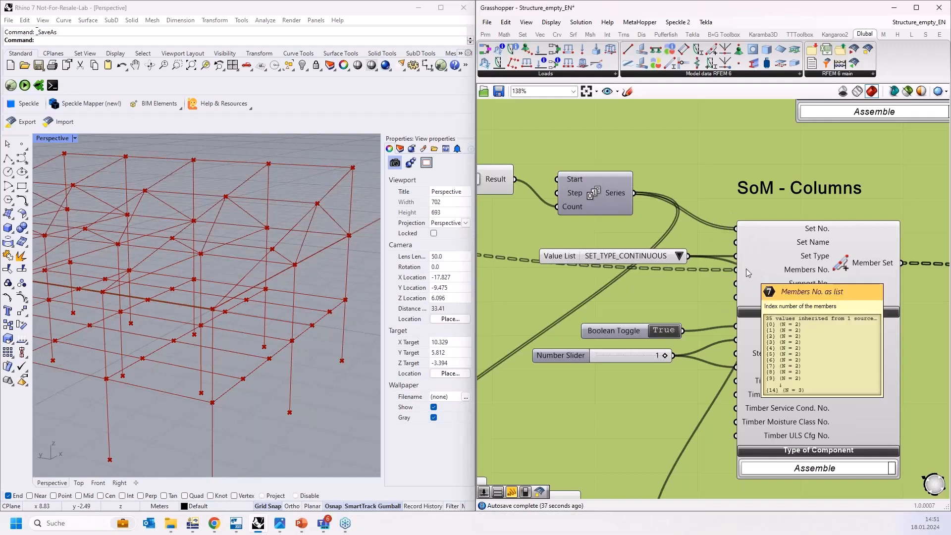
mouse_move(744, 272)
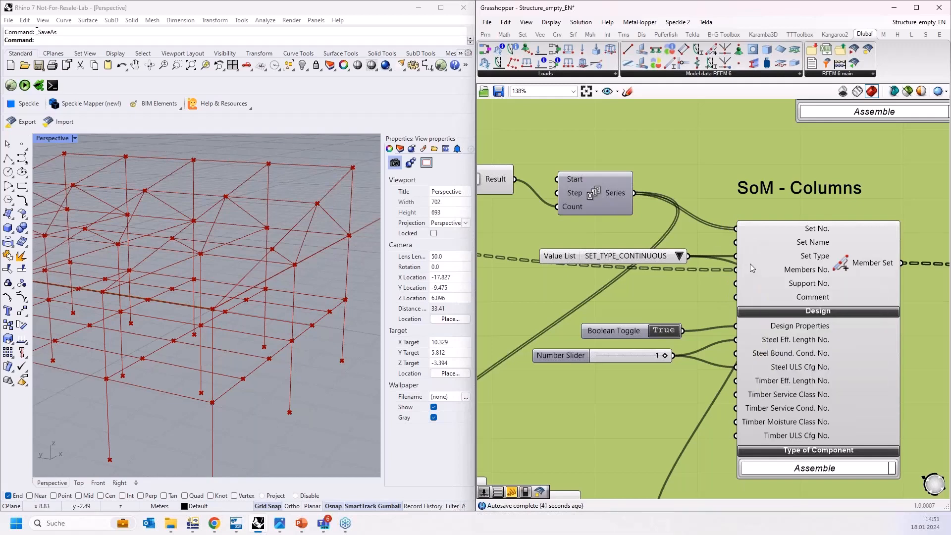
right_click(749, 233)
left_click(725, 304)
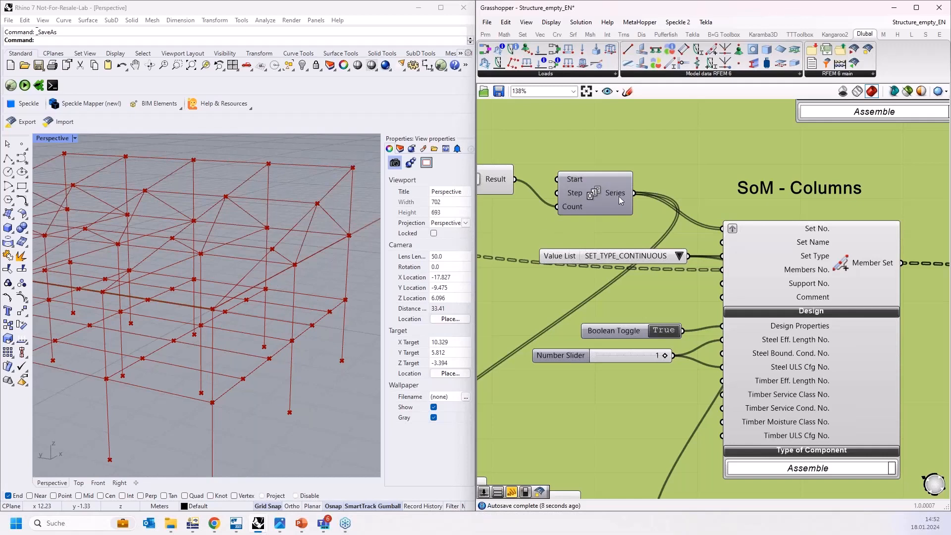
- Graft the Set No. input of the SoM - Truss UG component
scroll(668, 198, "down", 5)
scroll(695, 342, "up", 3)
scroll(695, 342, "up", 1)
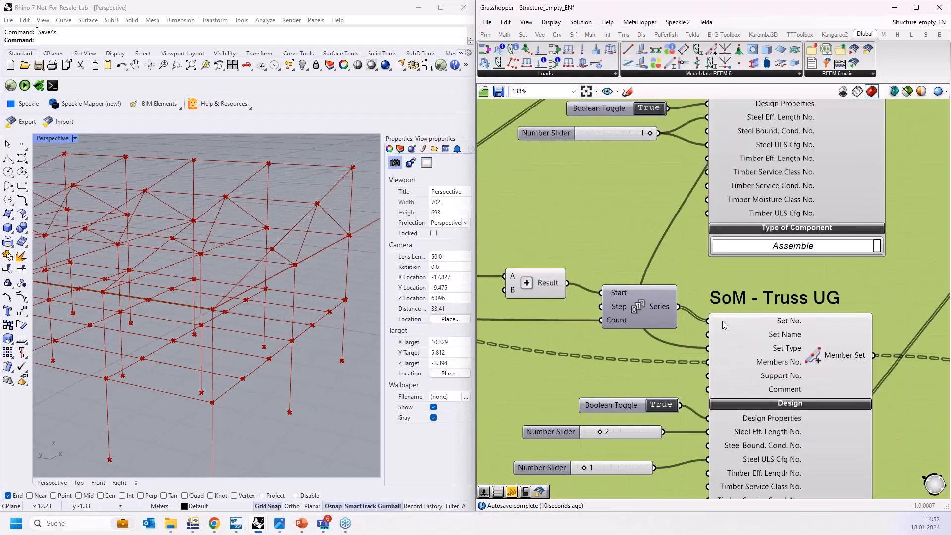
right_click(721, 321)
left_click(746, 397)
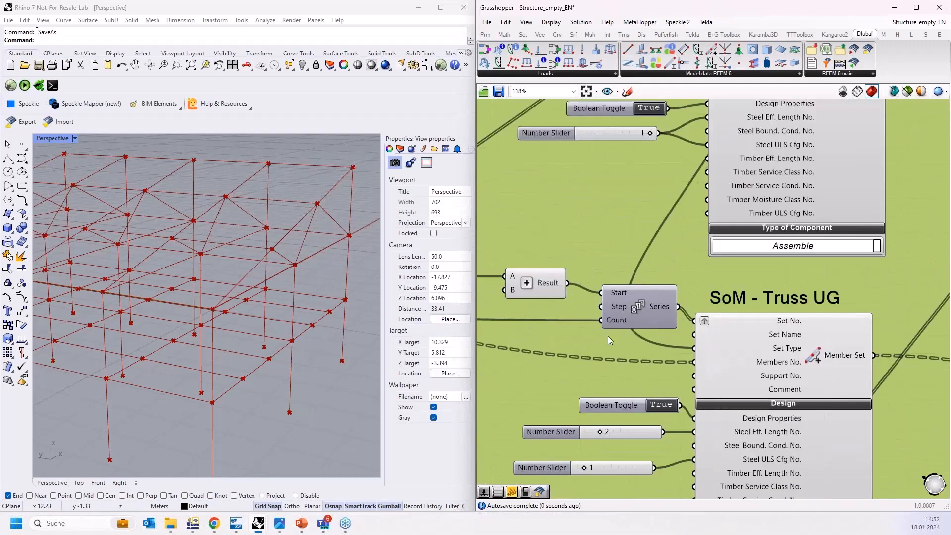
- Add all load and imperfection components with their inputs to the Loading/Imperfections group
scroll(608, 336, "down", 6)
right_click_drag(777, 313, 779, 210)
right_click_drag(730, 416, 739, 313)
scroll(690, 341, "up", 3)
left_click_drag(712, 460, 517, 103)
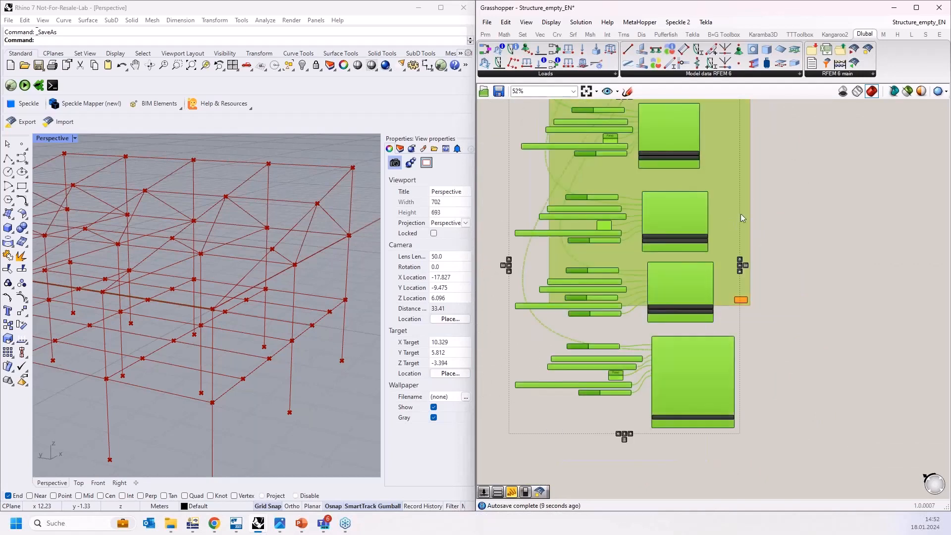
right_click(723, 209)
left_click(759, 294)
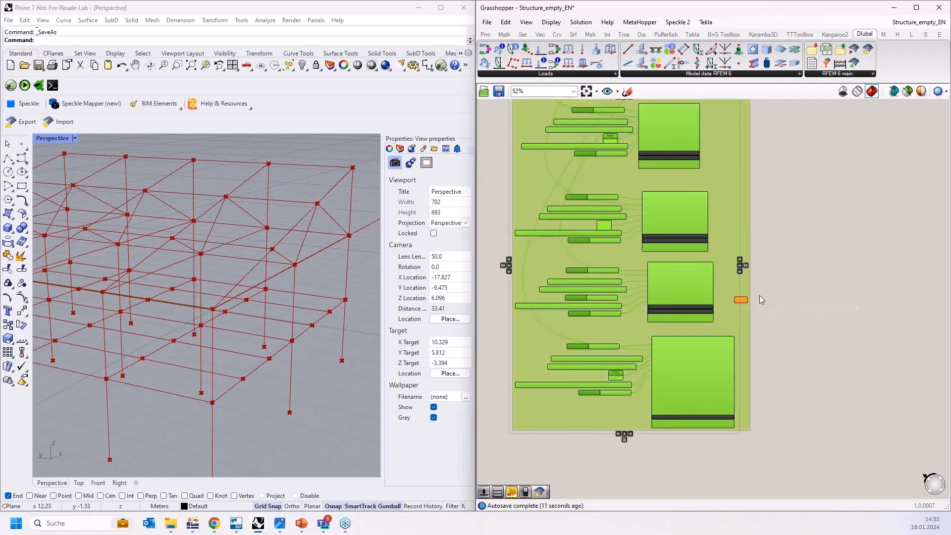
left_click(788, 292)
- Move the green group's Data parameter up beside the member components and check the Input of the RFEM export component
right_click_drag(794, 353, 795, 430)
scroll(795, 421, "down", 5)
right_click_drag(837, 214, 831, 401)
left_click_drag(785, 337, 755, 166)
right_click_drag(751, 172, 766, 286)
right_click_drag(826, 283, 786, 139)
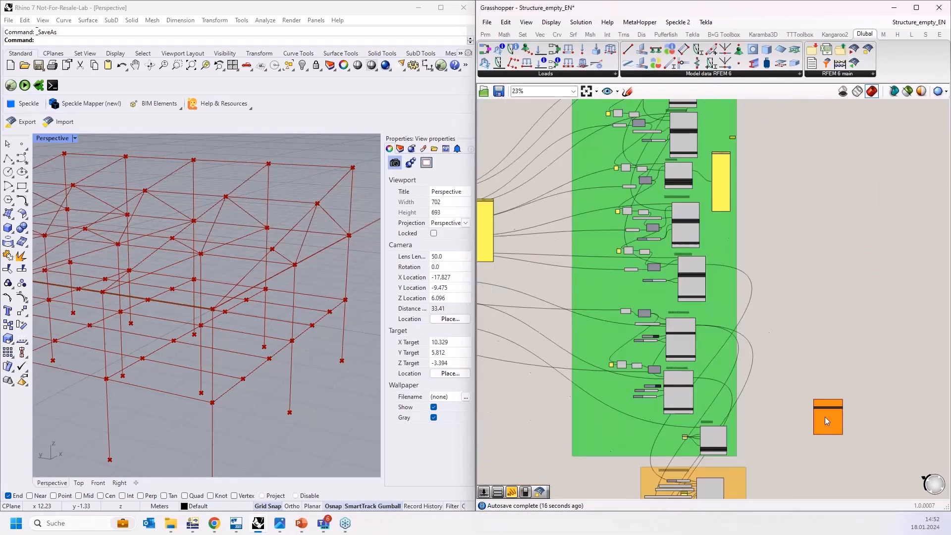
scroll(825, 417, "up", 10)
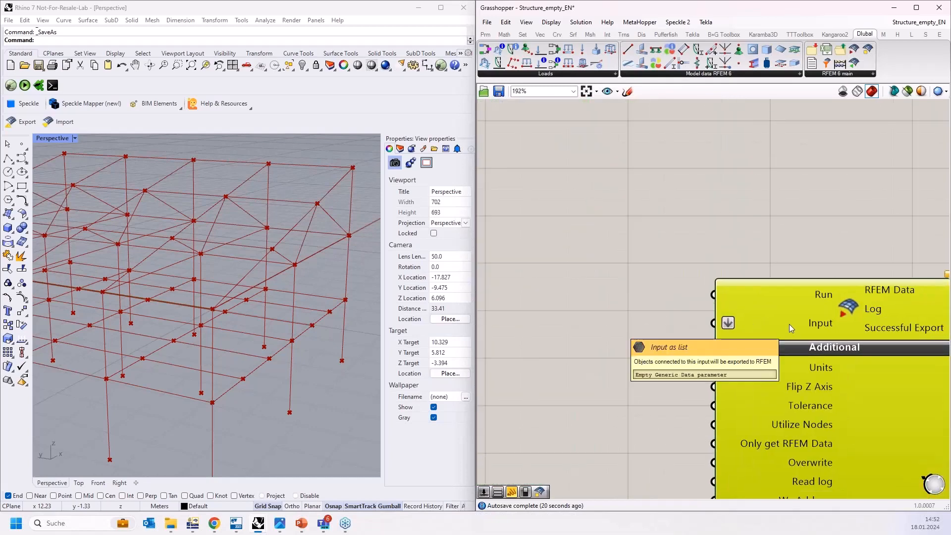
scroll(824, 416, "down", 5)
scroll(819, 423, "down", 5)
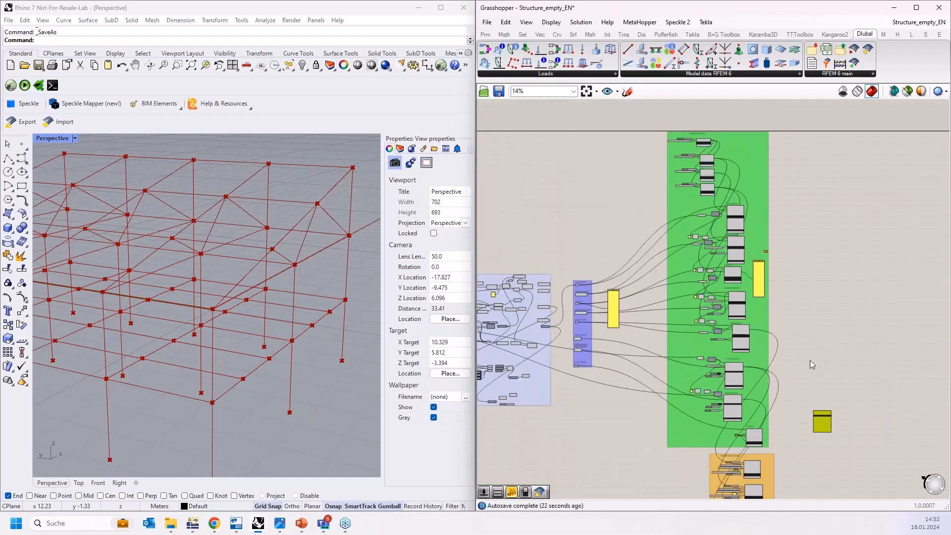
- Remove the Data parameter from the green group and place it beside the Materials & Sections components
right_click_drag(790, 279, 766, 390)
scroll(741, 360, "up", 4)
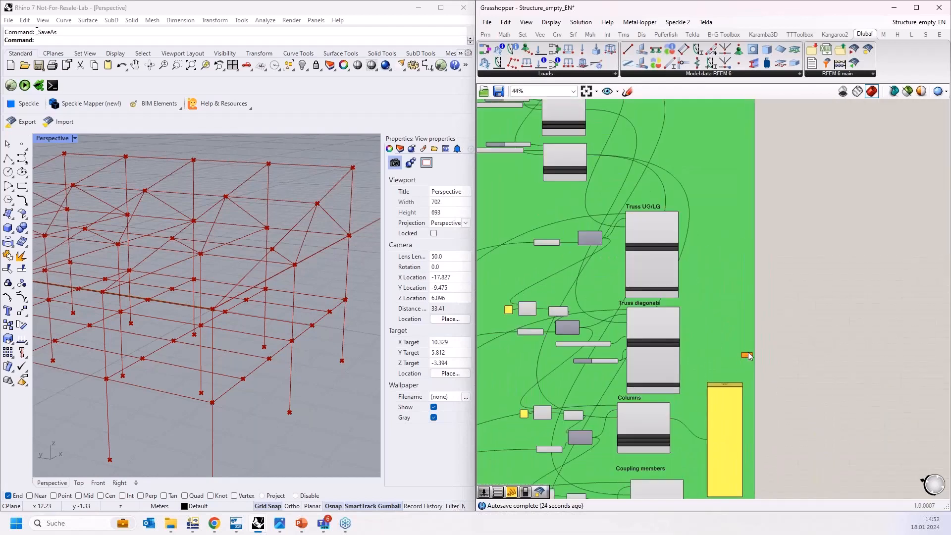
scroll(746, 358, "up", 3)
right_click(744, 355)
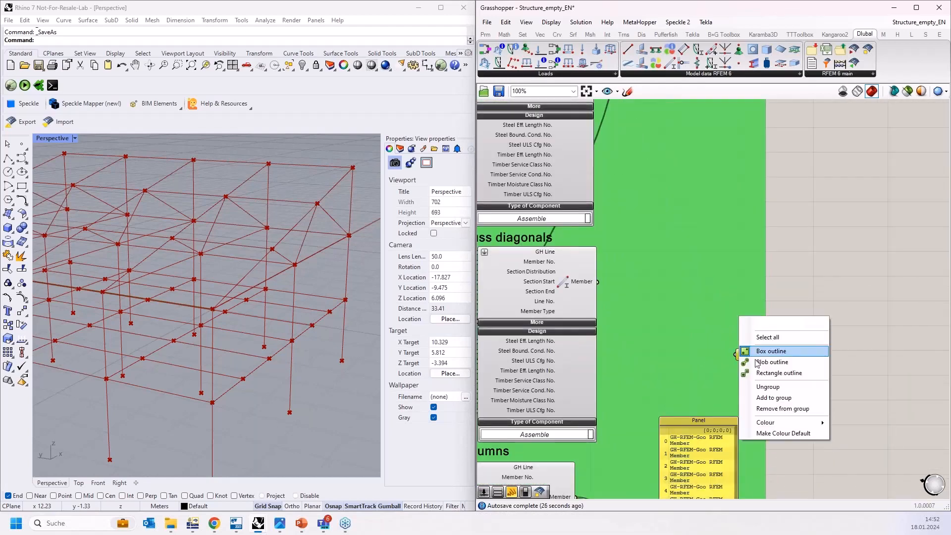
left_click(790, 409)
scroll(792, 416, "down", 5)
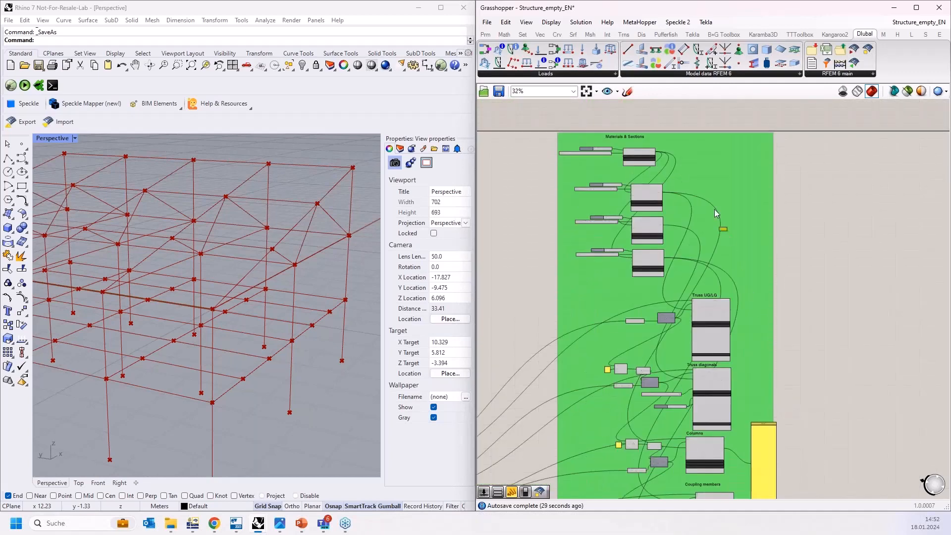
- Connect the Material output and the three Section outputs to the Data parameter
scroll(692, 184, "up", 5)
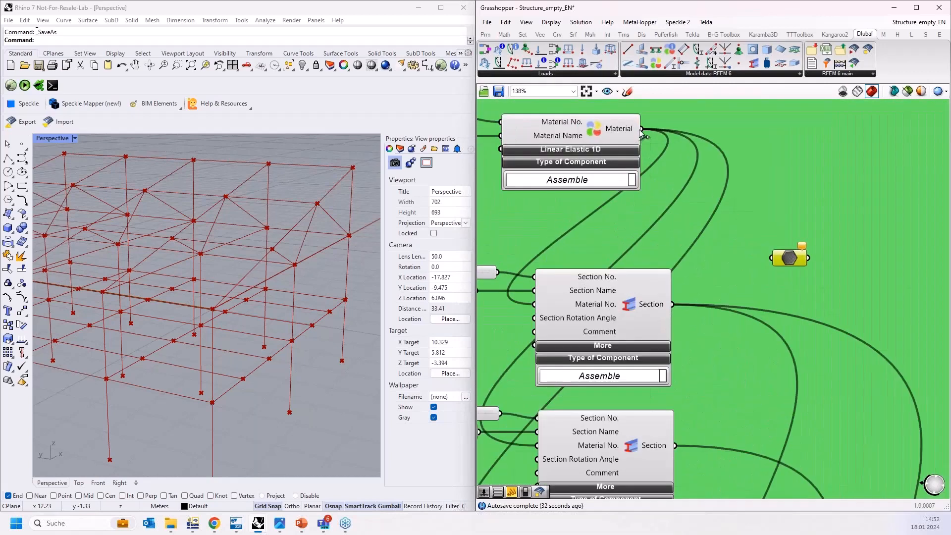
left_click_drag(641, 130, 769, 254)
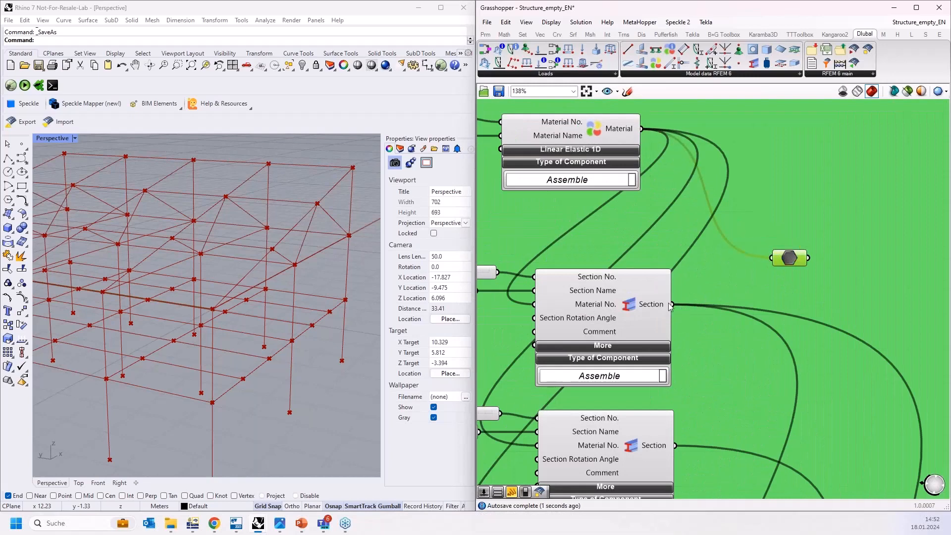
left_click_drag(669, 304, 770, 257)
left_click_drag(673, 445, 770, 258)
scroll(703, 201, "down", 5)
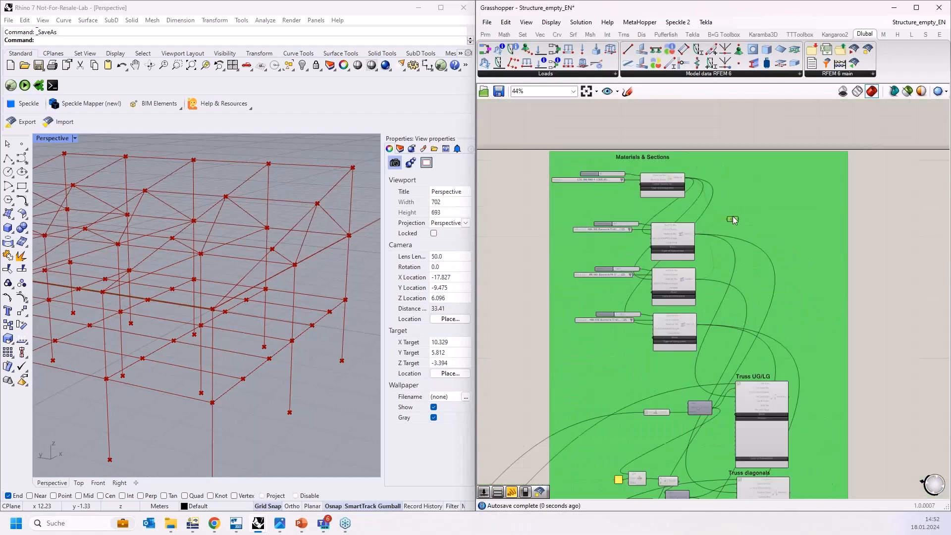
scroll(803, 349, "up", 5)
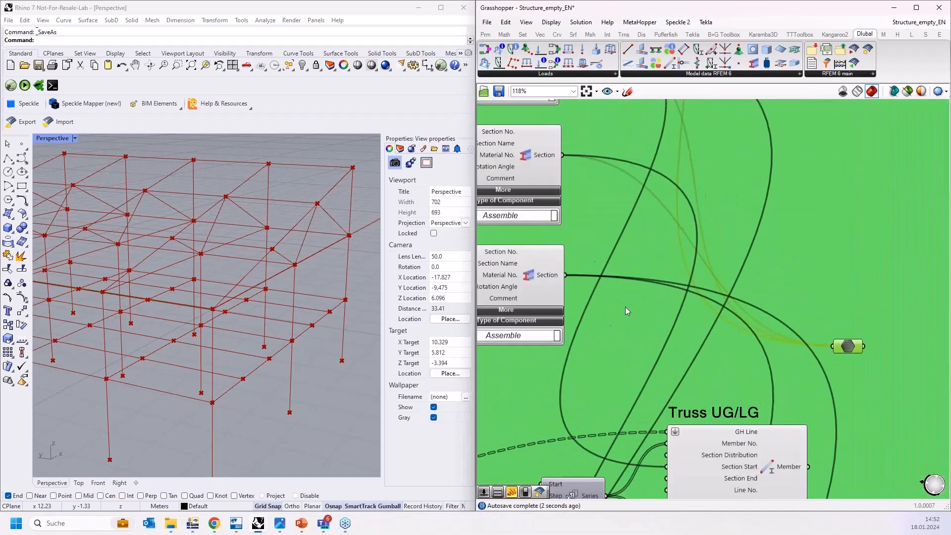
left_click_drag(565, 274, 832, 346)
- Add the Member outputs of Truss UG/LG and Truss diagonals to the Data parameter, moving it down beside them
right_click_drag(760, 314, 636, 131)
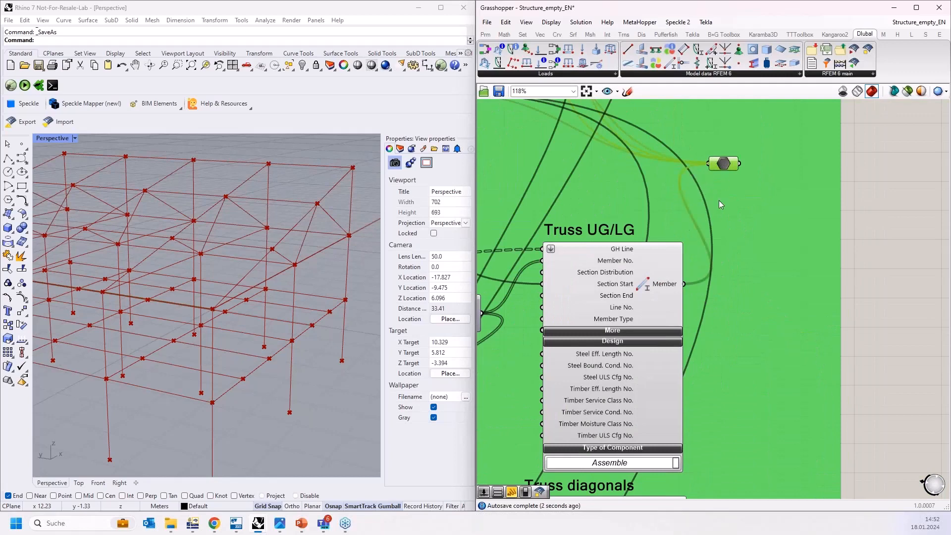
left_click_drag(724, 164, 776, 425)
scroll(765, 119, "down", 5)
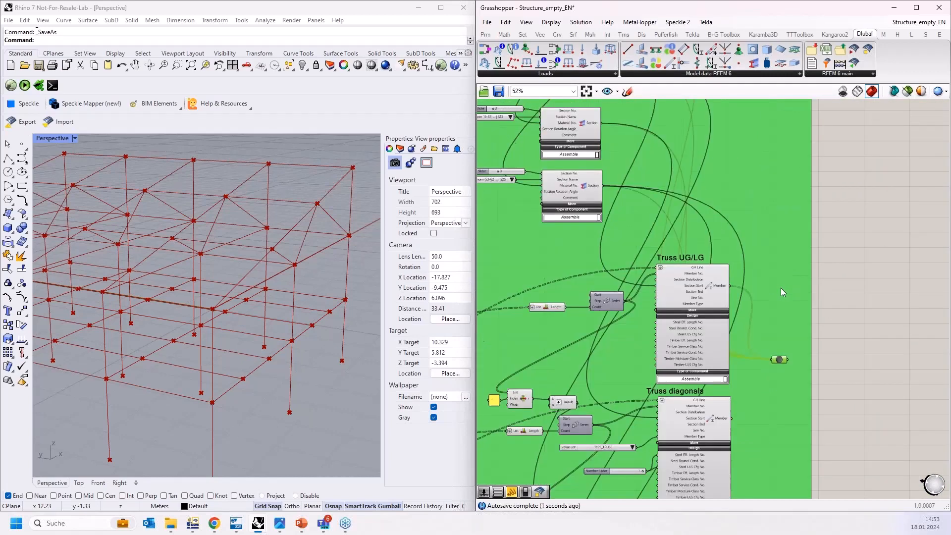
scroll(761, 269, "up", 4)
left_click_drag(778, 199, 774, 308)
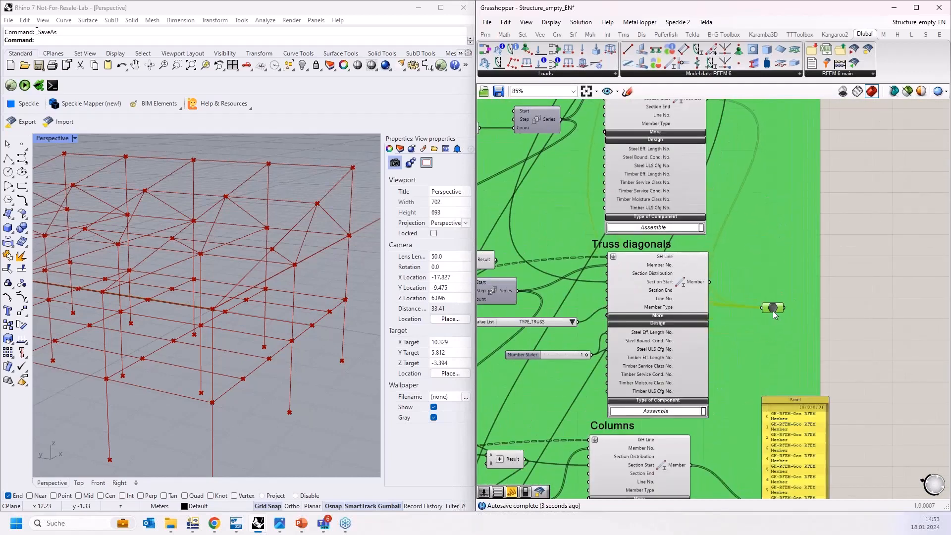
left_click_drag(711, 281, 761, 308, "shift")
- Add the Member outputs of Columns, Coupling members and Stage beams to the Data parameter
right_click_drag(769, 315, 791, 200)
left_click_drag(793, 197, 740, 345)
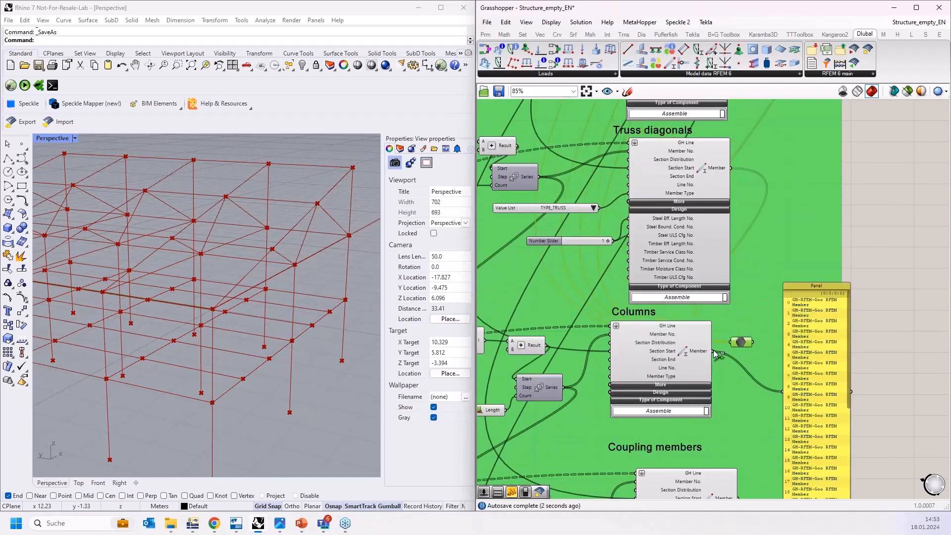
scroll(746, 253, "down", 5)
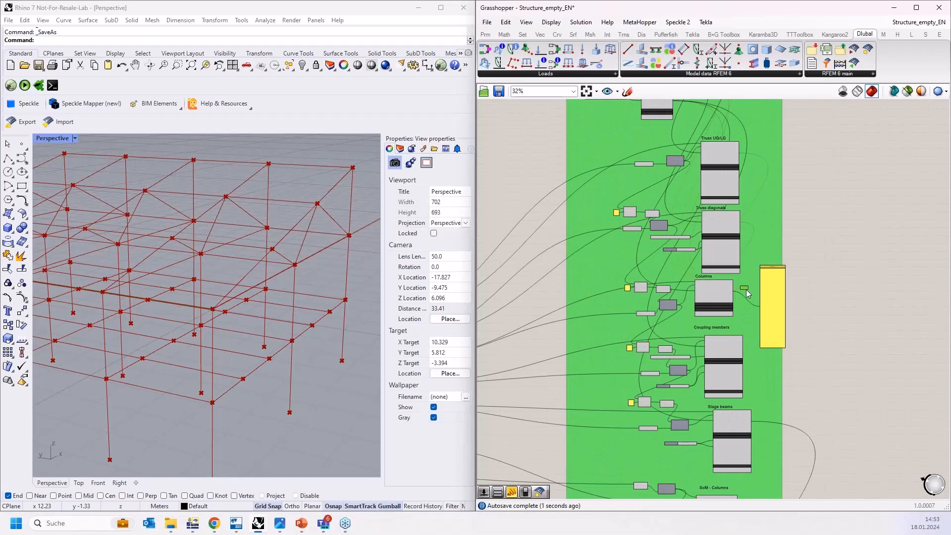
scroll(774, 391, "up", 4)
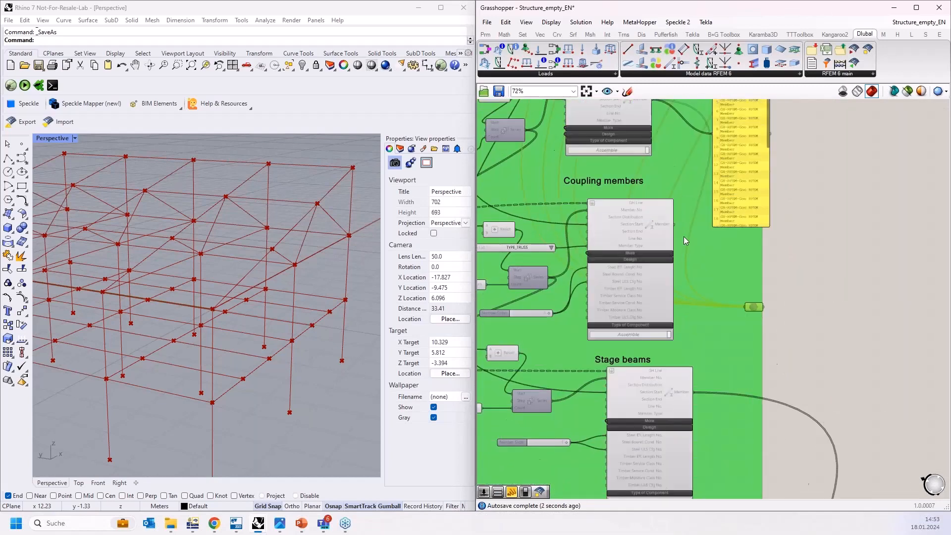
left_click_drag(676, 225, 743, 308, "shift")
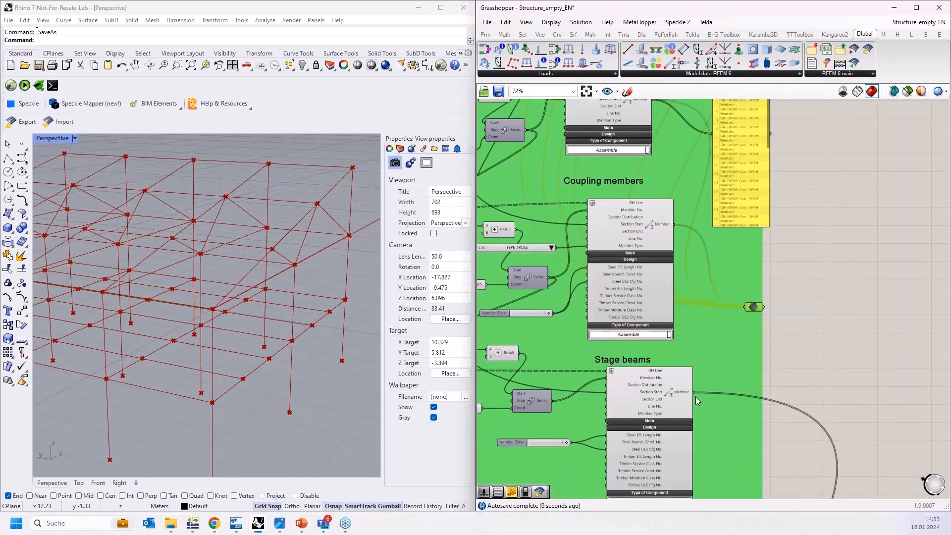
left_click_drag(695, 391, 750, 304, "shift")
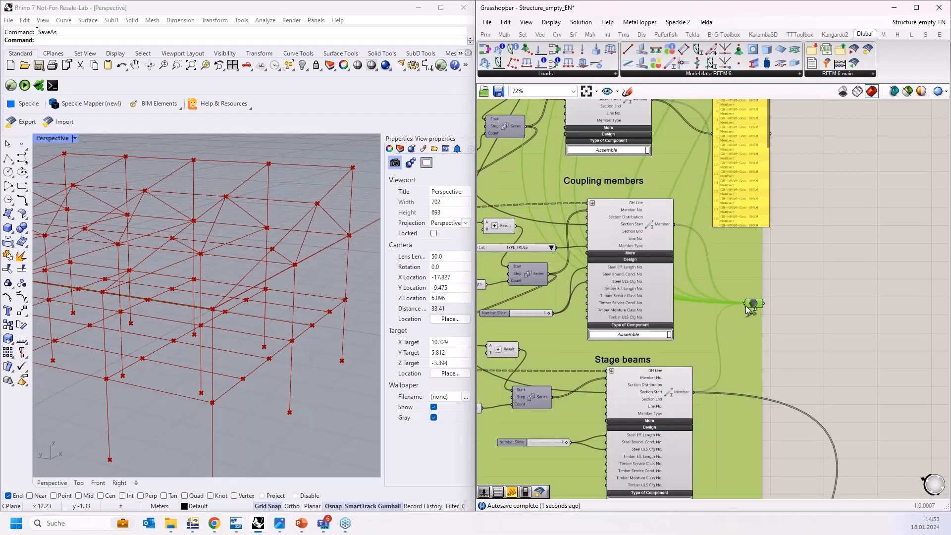
- Move the Data parameter down beside the SoM - Columns and SoM - Truss UG components
scroll(762, 252, "down", 5)
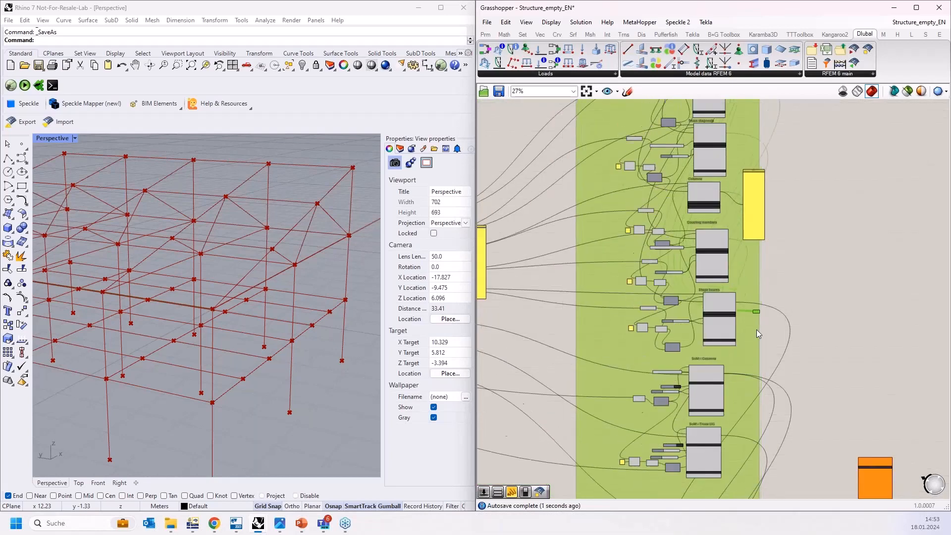
scroll(772, 292, "up", 3)
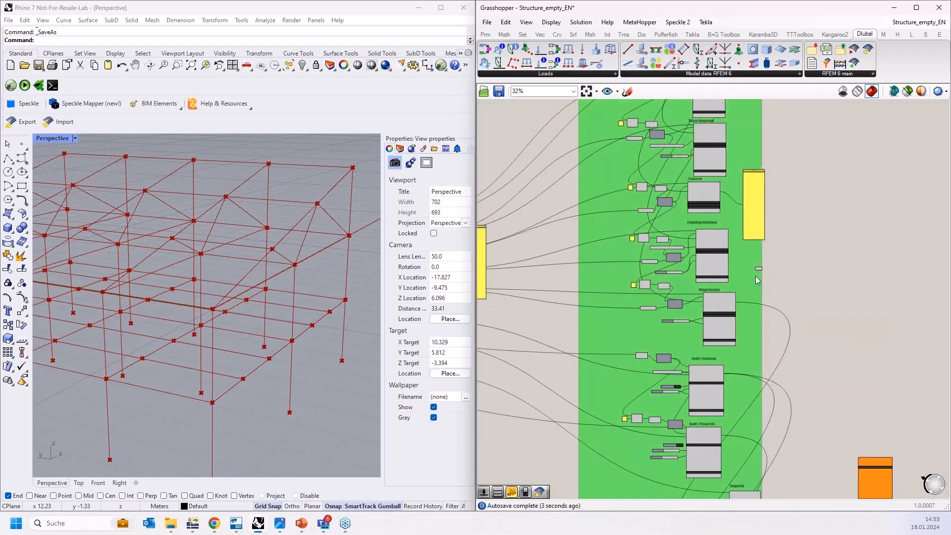
left_click_drag(760, 264, 755, 449)
right_click_drag(794, 396, 799, 223)
left_click_drag(759, 278, 787, 356)
scroll(792, 386, "up", 2)
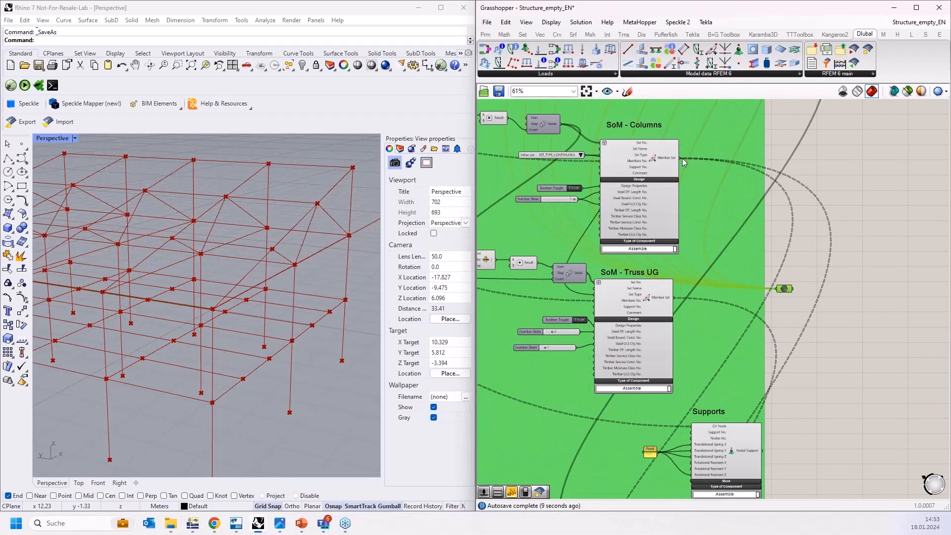
- Add the Member Set outputs of SoM - Columns and SoM - Truss UG and the Nodal Support output to the Data parameter
left_click_drag(682, 158, 702, 174)
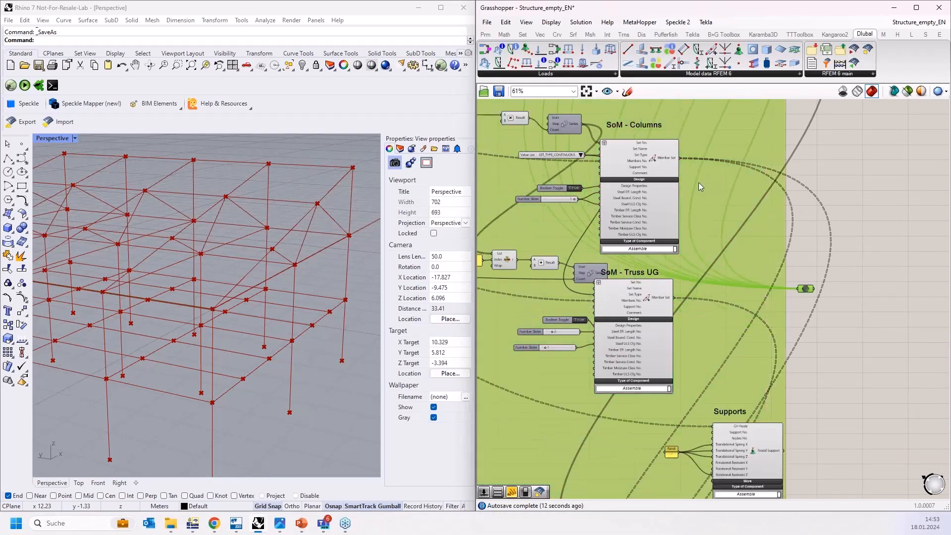
key("ctrl+z")
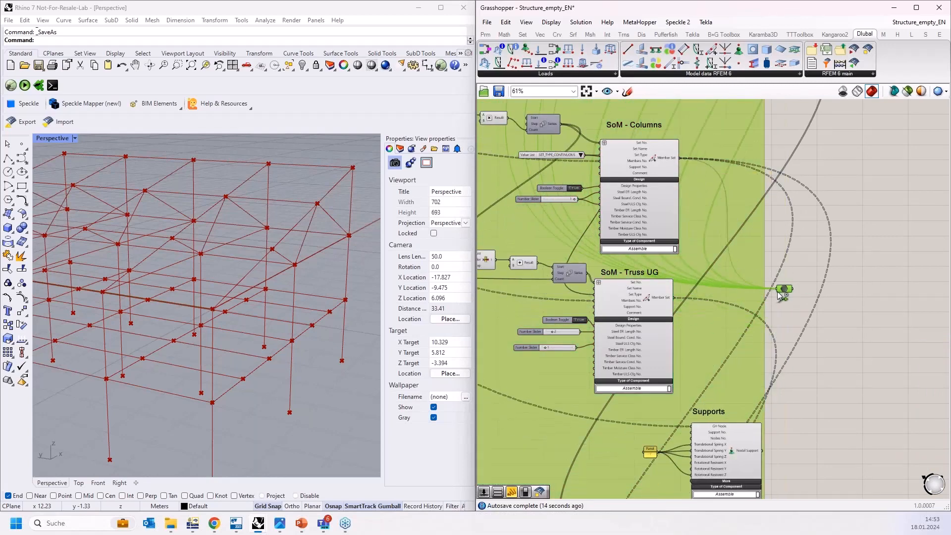
left_click_drag(675, 297, 773, 291)
left_click_drag(763, 450, 780, 291)
right_click_drag(797, 395, 766, 249)
- Move the second Data parameter up beside the member set load components in the Loading/Imperfections group
scroll(768, 253, "down", 3)
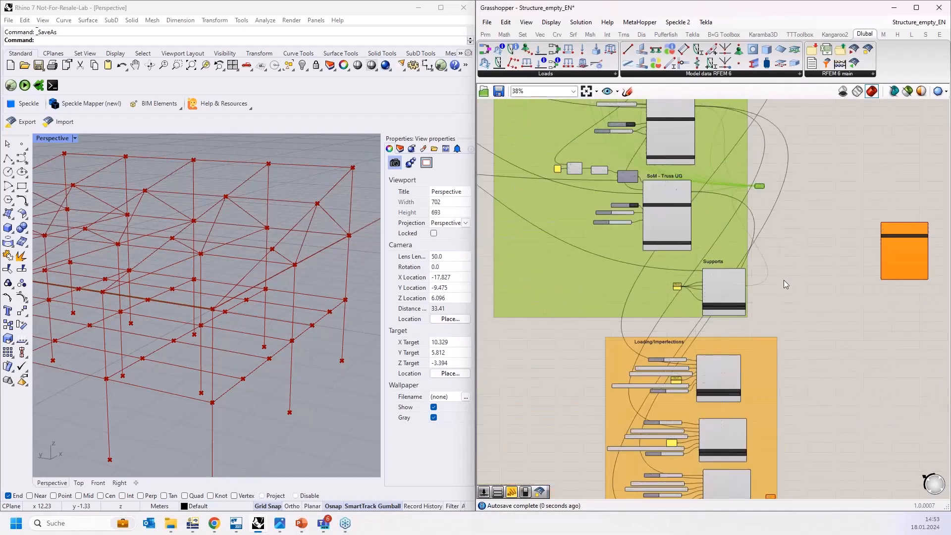
right_click_drag(798, 376, 775, 258)
scroll(741, 383, "up", 2)
scroll(742, 384, "up", 1)
left_click_drag(754, 376, 768, 337)
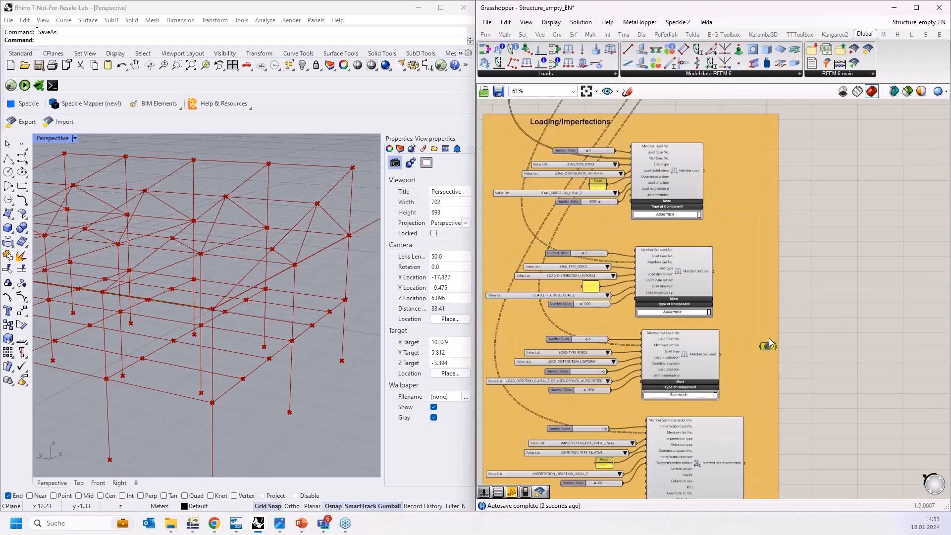
- Add the outputs of the member load, both member set loads and the member set imperfection to the Data parameter, and move it up
left_click_drag(703, 170, 761, 345)
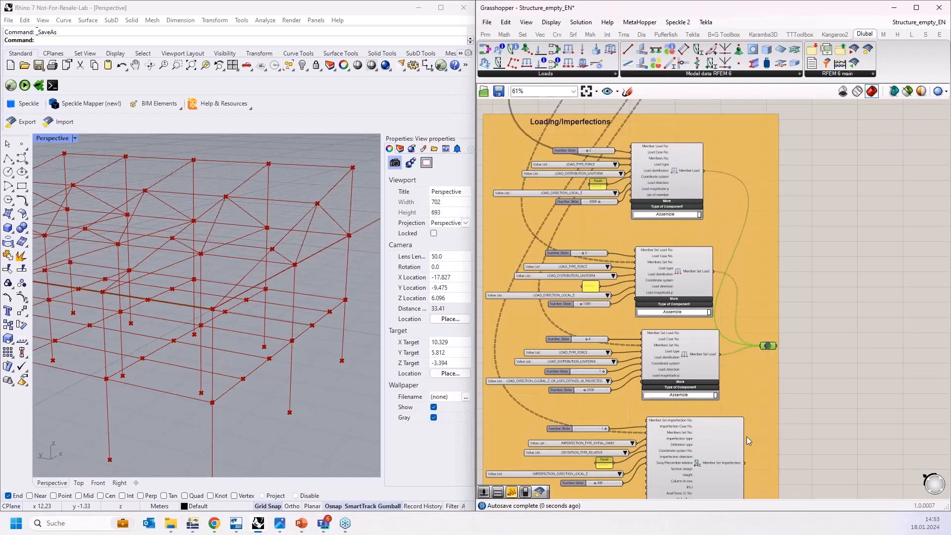
left_click_drag(744, 450, 763, 347, "shift")
scroll(772, 356, "down", 3)
scroll(767, 359, "up", 4)
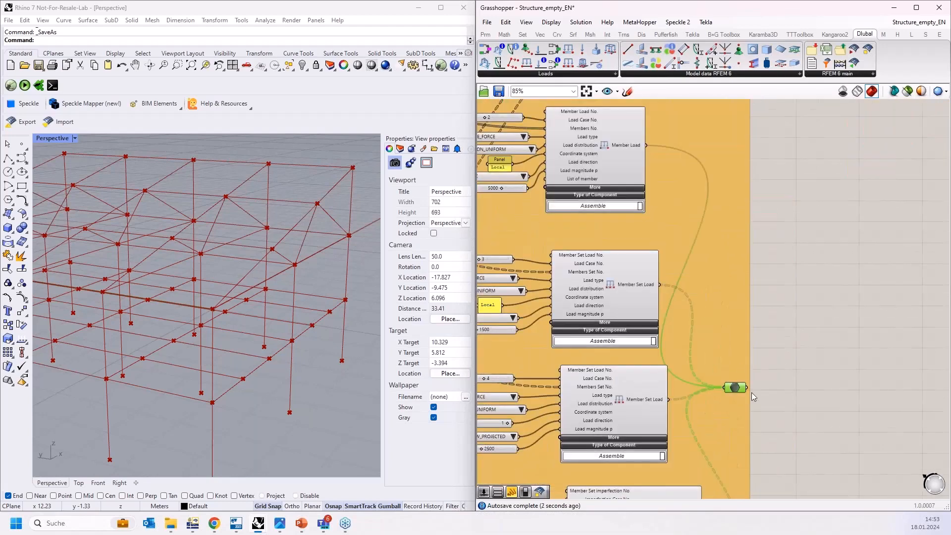
left_click_drag(735, 393, 752, 266)
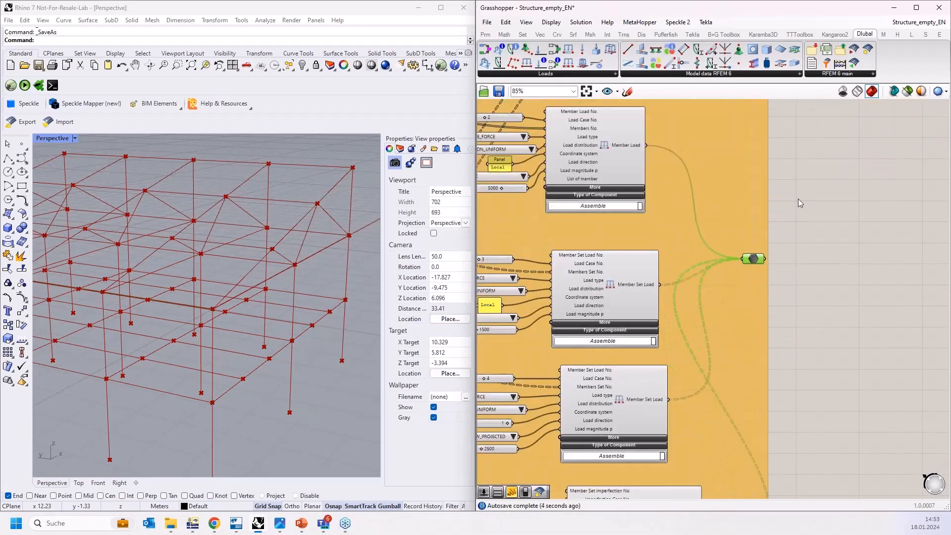
- Move the RFEM export component down beside the groups and connect both Data parameters to its Input
scroll(735, 372, "down", 3)
scroll(735, 373, "down", 1)
right_click_drag(780, 283, 761, 341)
left_click_drag(837, 246, 796, 403)
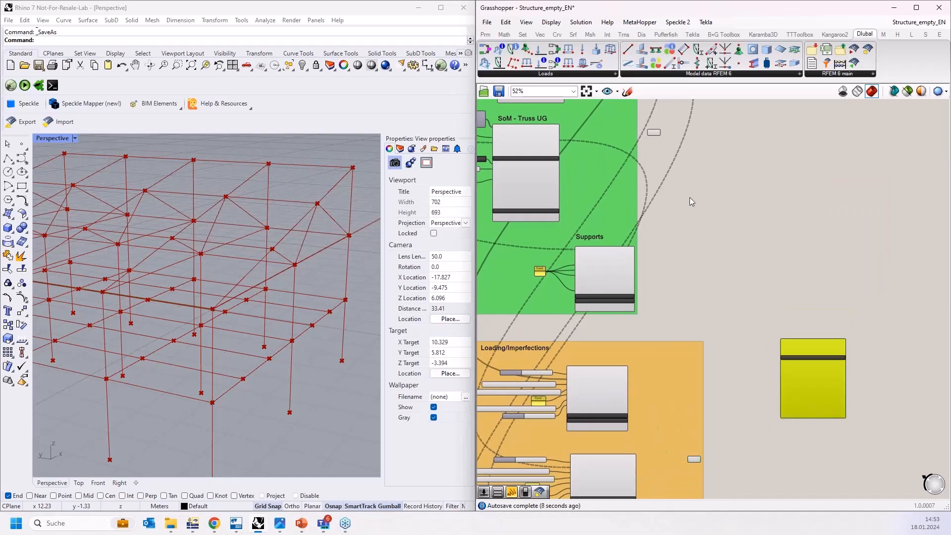
scroll(652, 115, "up", 3)
left_click_drag(744, 295, 862, 451)
right_click_drag(721, 348, 657, 153)
left_click_drag(672, 430, 794, 255, "shift")
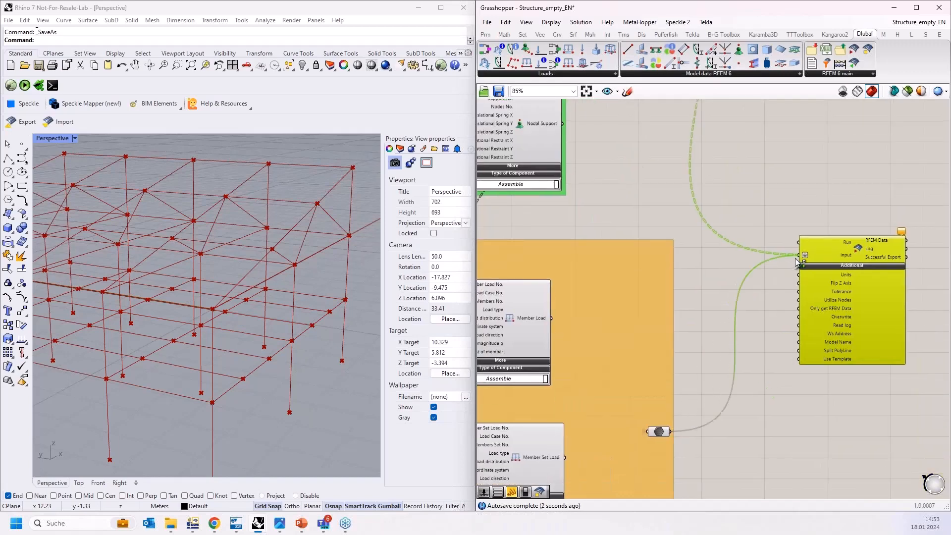
right_click(757, 311)
left_click(732, 280)
scroll(863, 281, "up", 4)
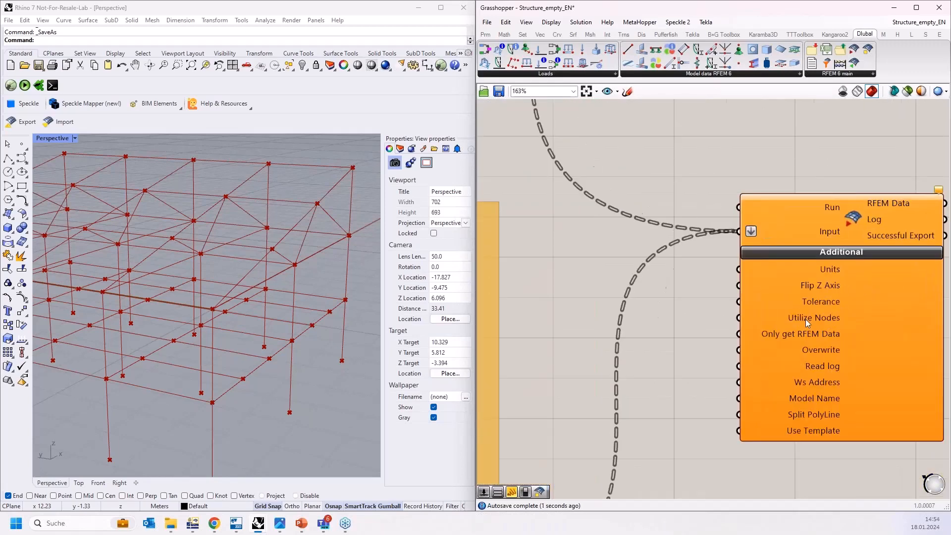
- Add a Boolean Toggle above the export component and connect it to the Run input
scroll(697, 283, "down", 3)
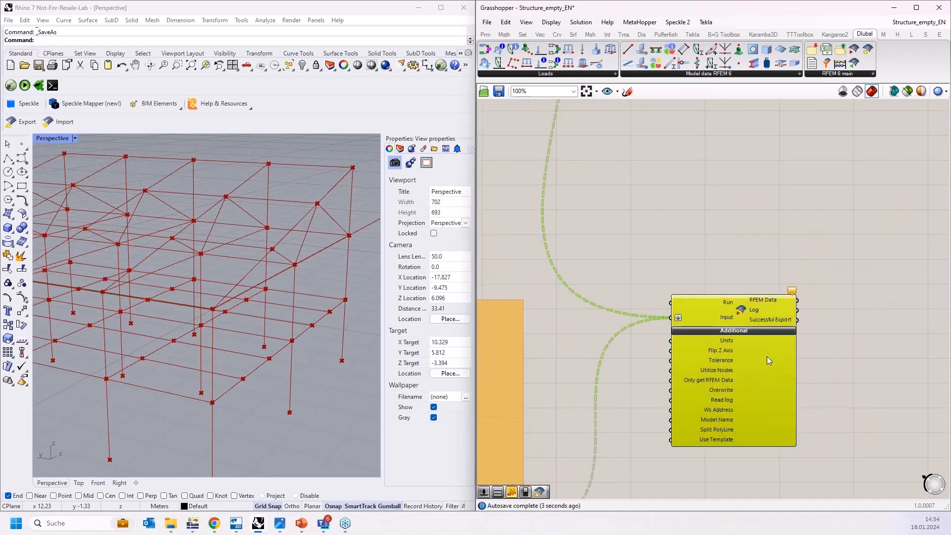
double_click(686, 246)
type("bool")
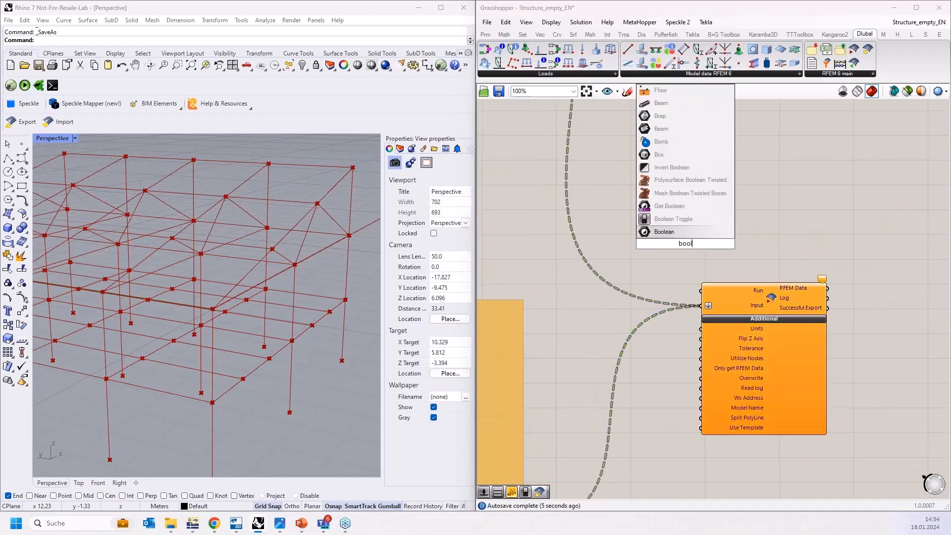
key("Up")
key("Return")
scroll(700, 266, "up", 3)
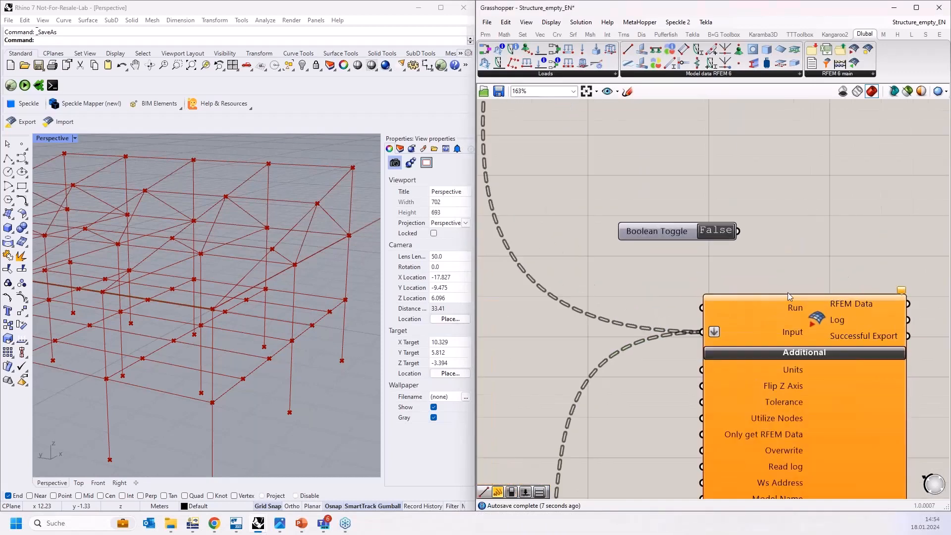
left_click_drag(737, 230, 701, 307)
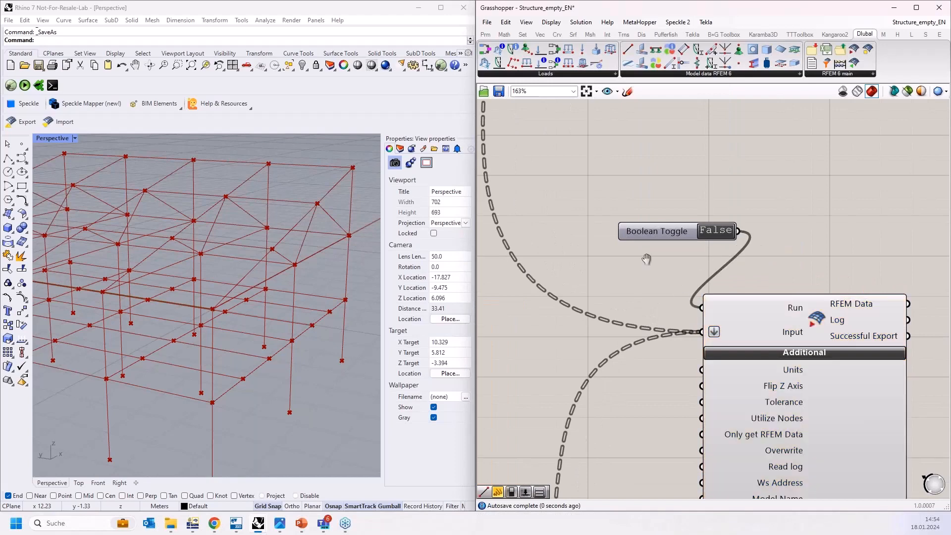
- Add a second Boolean Toggle, connect it to the Flip Z Axis input, set it to True and align it with that input
right_click_drag(737, 281, 717, 225)
right_click_drag(620, 243, 613, 215)
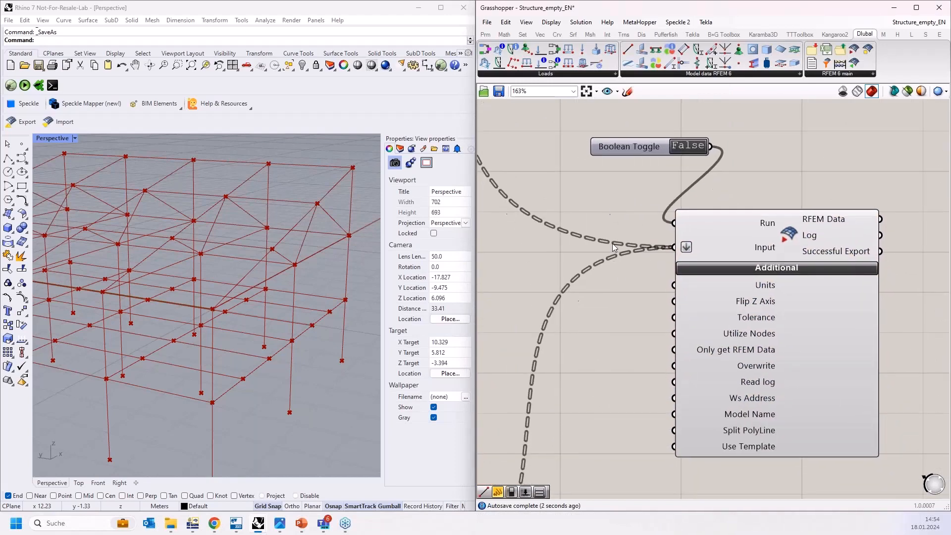
right_click_drag(617, 339, 623, 281)
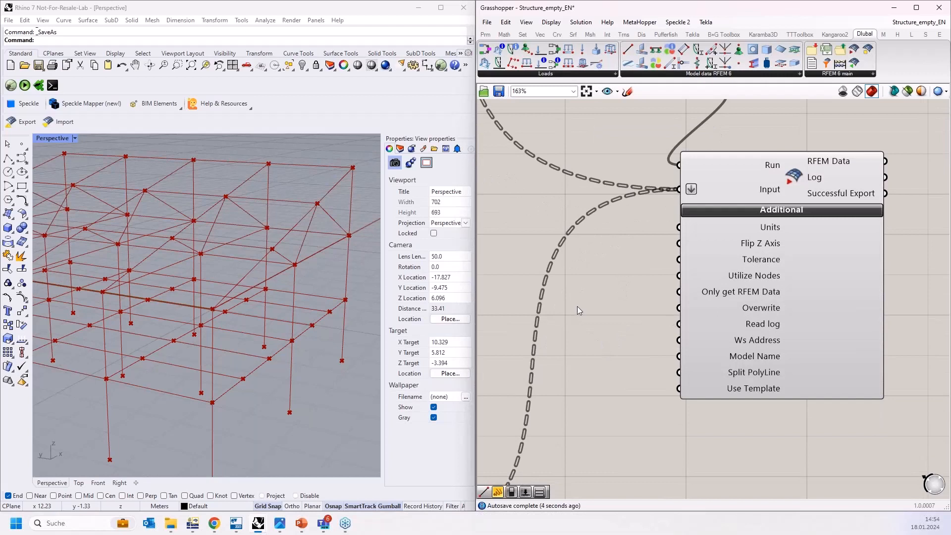
right_click_drag(590, 299, 627, 324)
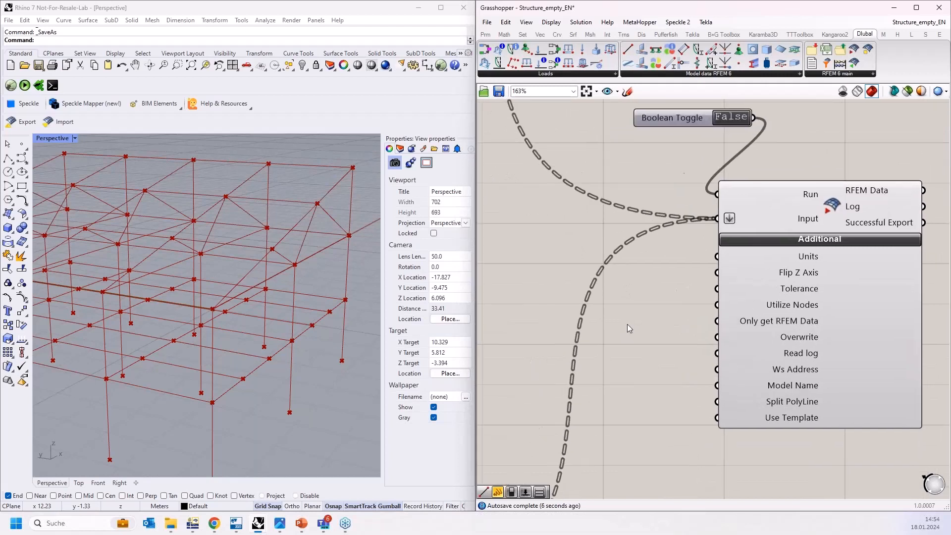
double_click(627, 324)
type("bool")
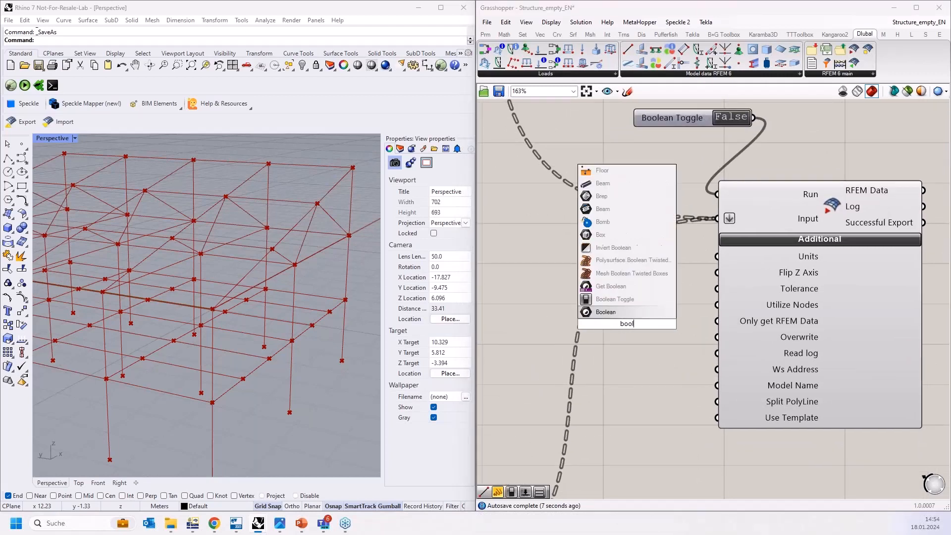
left_click(626, 301)
left_click_drag(628, 324, 601, 283)
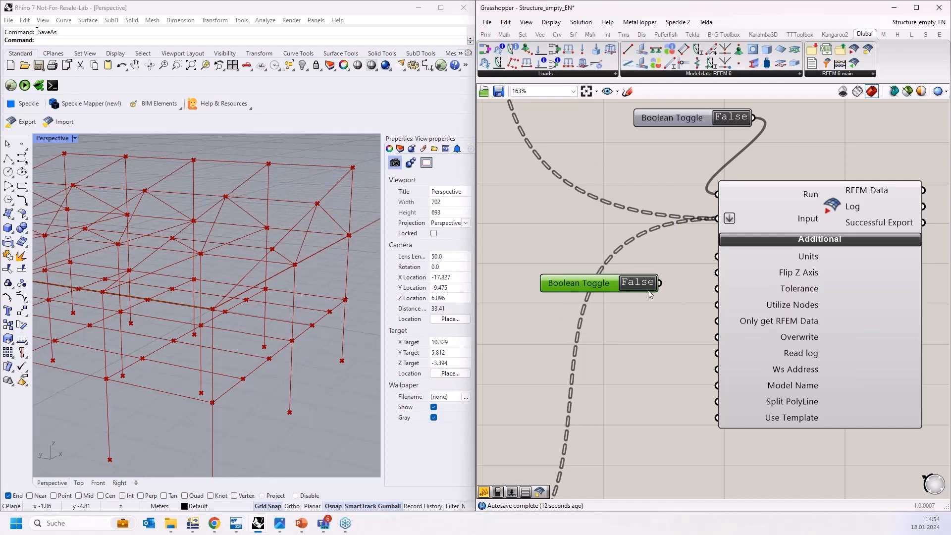
left_click_drag(690, 276, 717, 272)
double_click(638, 282)
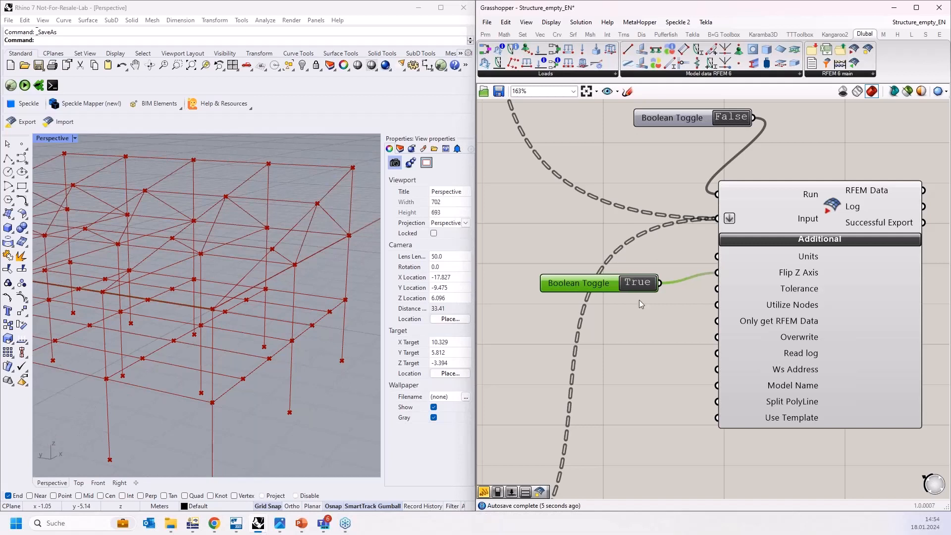
left_click_drag(603, 286, 608, 276)
- Add a panel containing the text Name beside the export component
right_click_drag(642, 342, 654, 288)
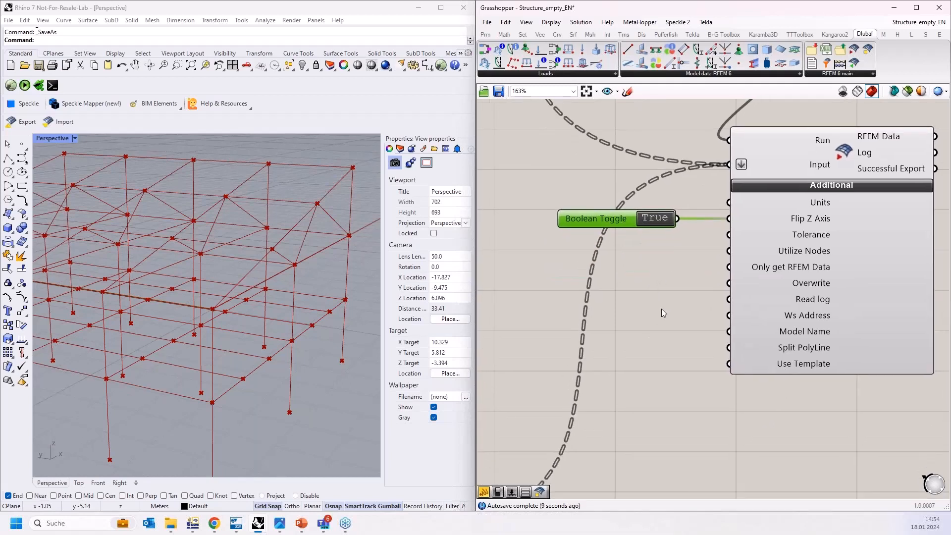
double_click(645, 355)
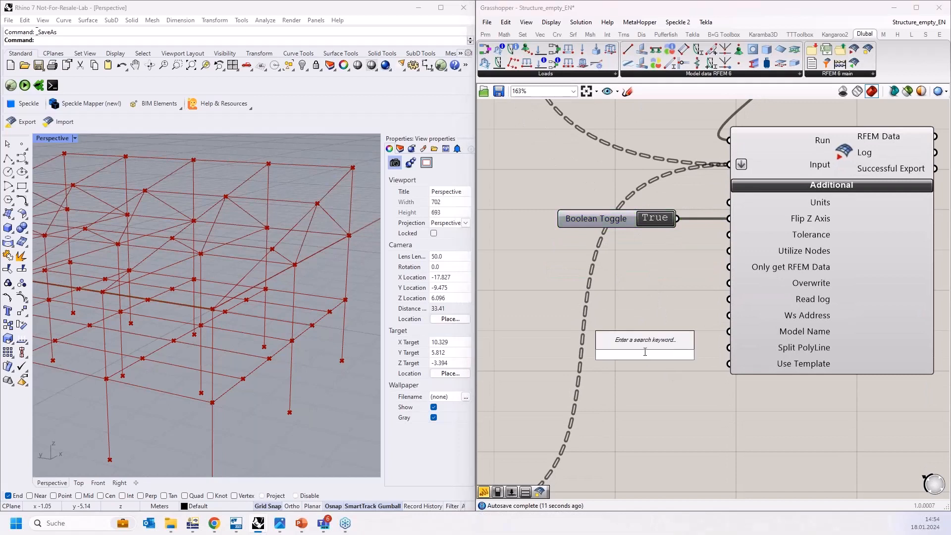
type("\"")
type("read")
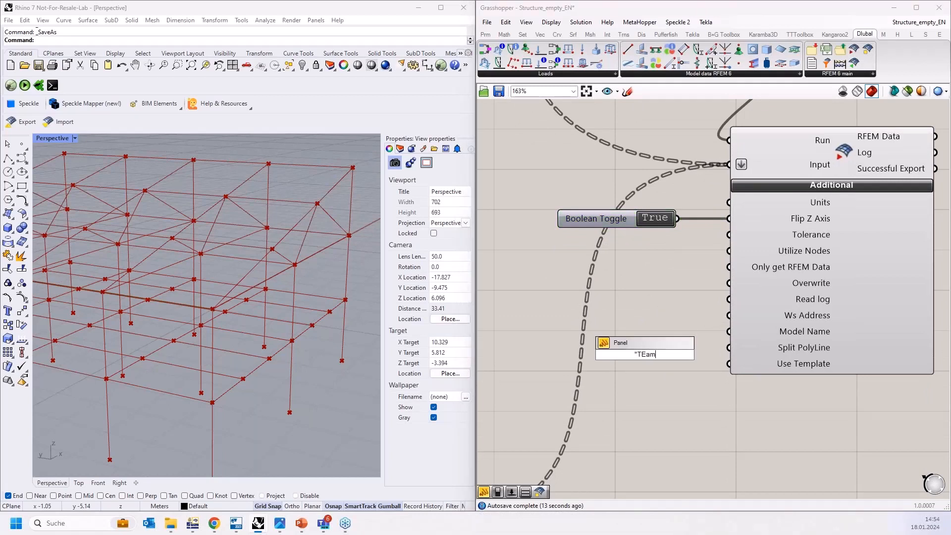
key("BackSpace")
key("BackSpace")
key("BackSpace")
key("BackSpace")
type("Name")
key("Return")
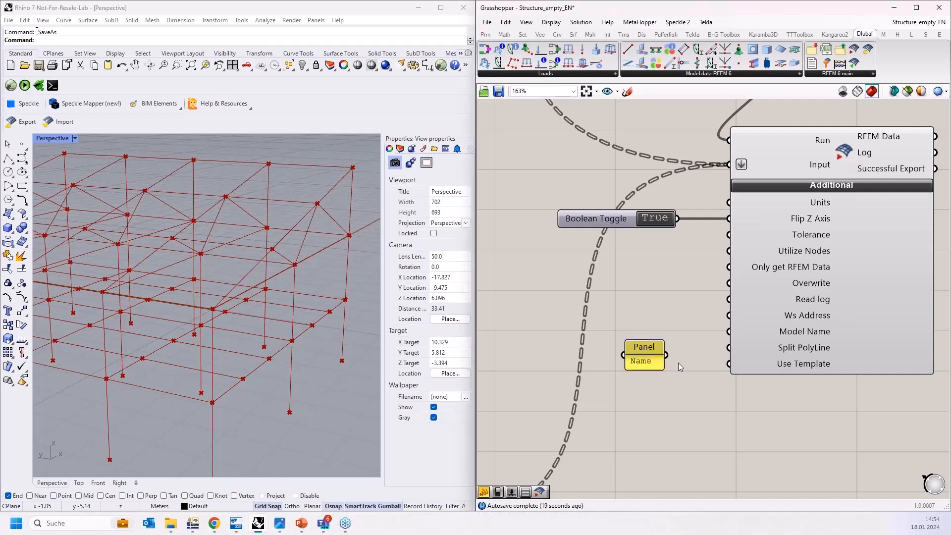
- Connect the Name panel to the Model Name input and move the panel up beside it
left_click_drag(669, 357, 727, 331)
left_click(642, 358)
left_click_drag(642, 358, 625, 327)
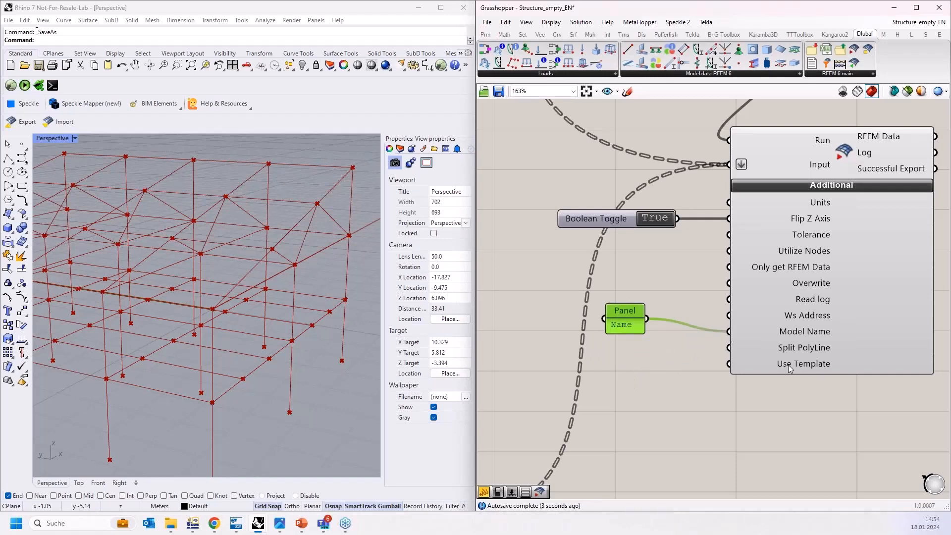
- Switch to File Explorer, open the Webinar GH folder, copy its full path and return to Grasshopper
scroll(735, 353, "down", 3)
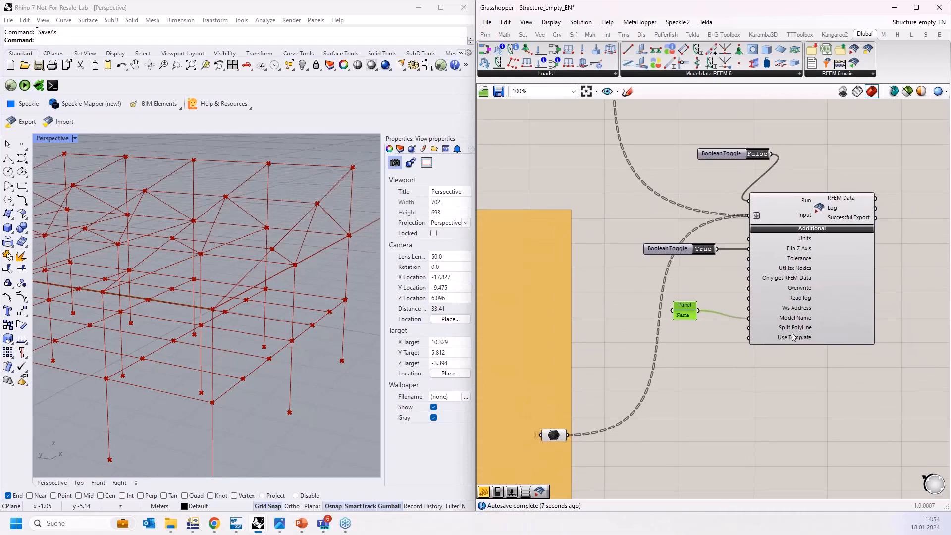
left_click(171, 523)
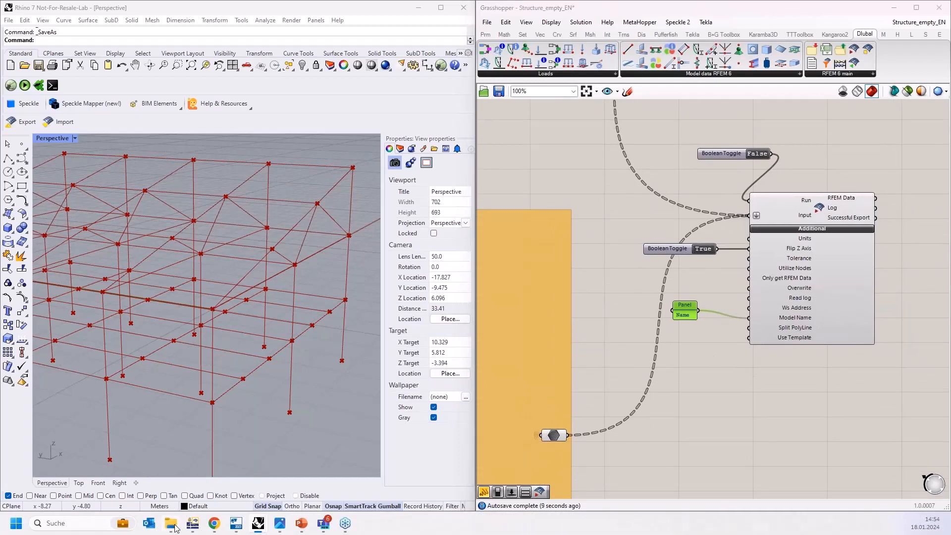
double_click(125, 98)
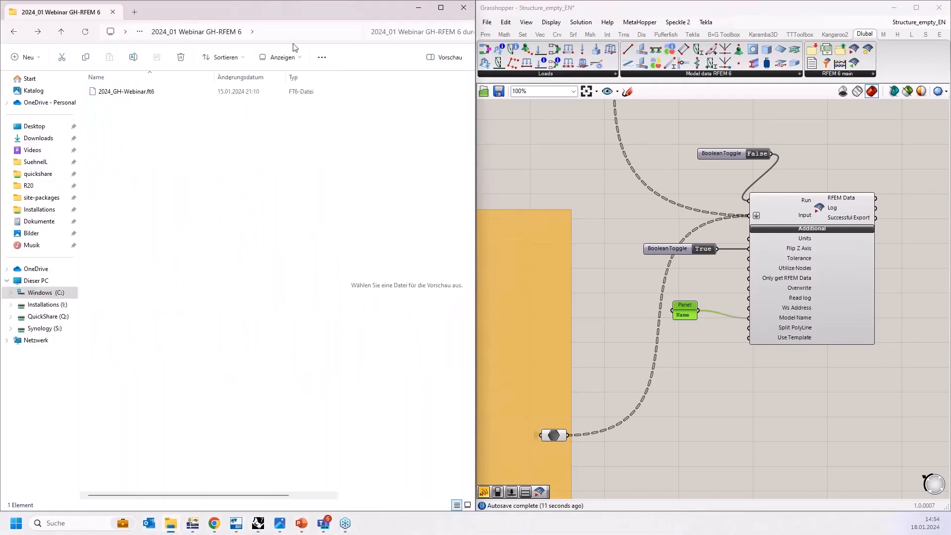
left_click_drag(313, 11, 342, 2)
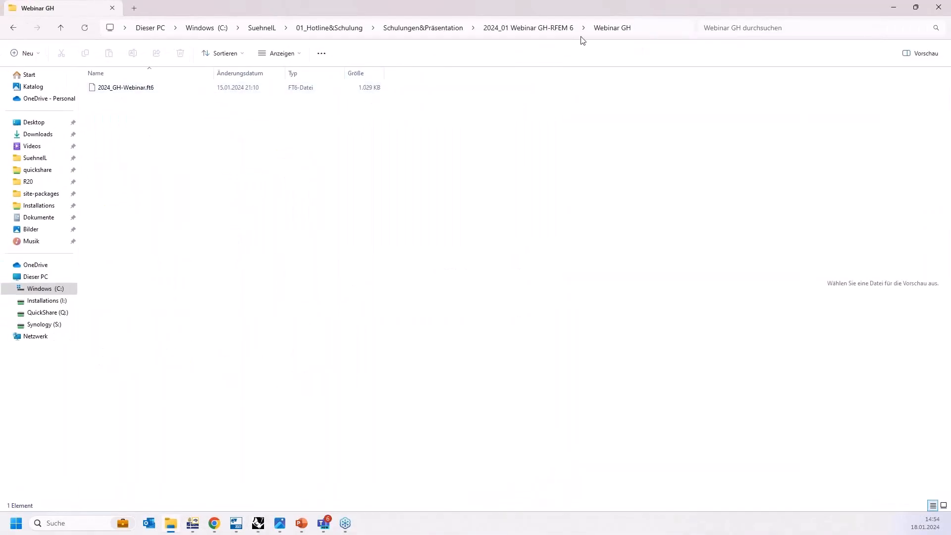
left_click(640, 33)
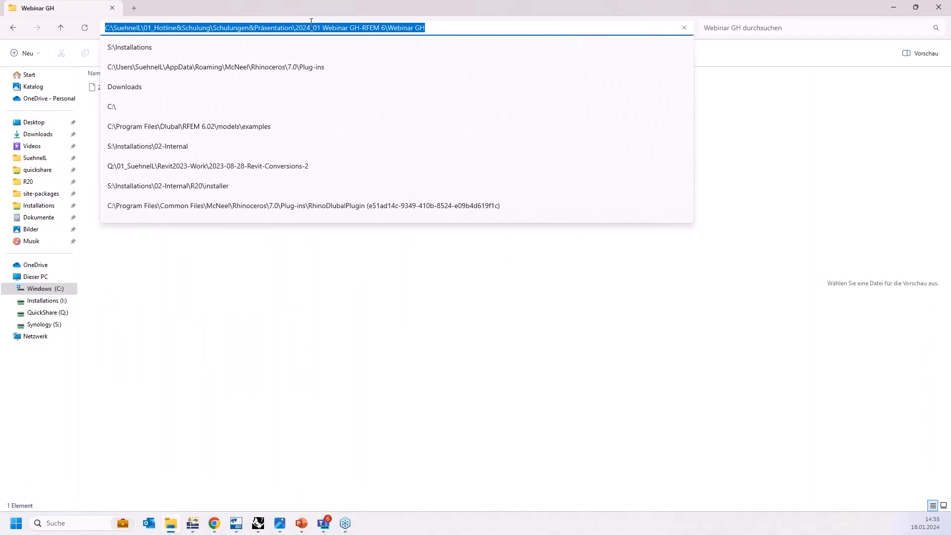
left_click(893, 8)
- Add a panel containing the copied Webinar GH folder path below the Name panel
double_click(689, 369)
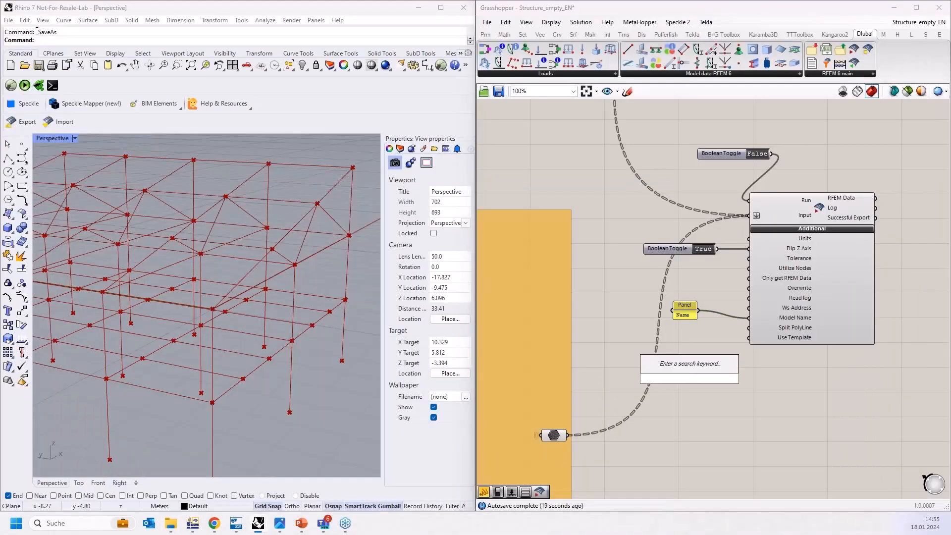
type("\"")
key("ctrl+v")
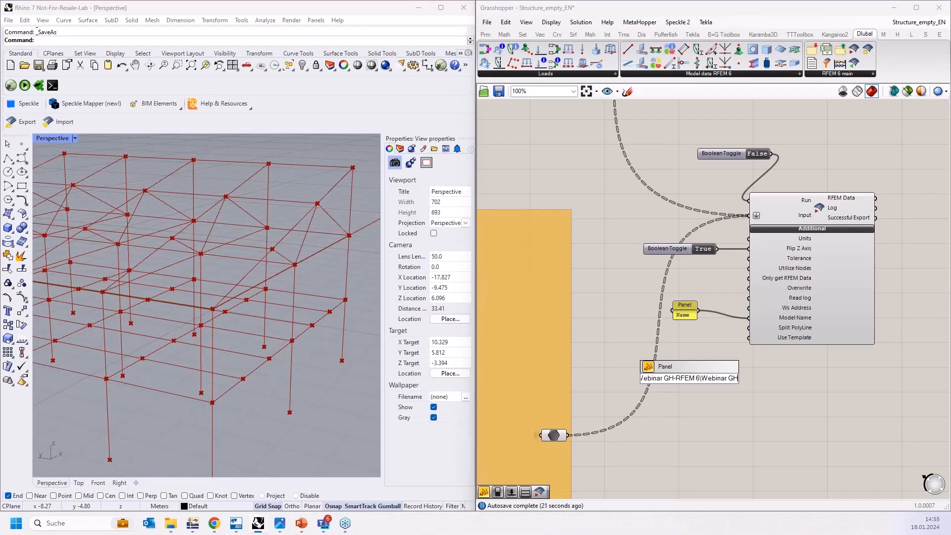
key("Return")
- Add a trailing backslash to the path in the panel and copy the template file name 2024_GH-Webinar.ft6 from File Explorer
double_click(715, 384)
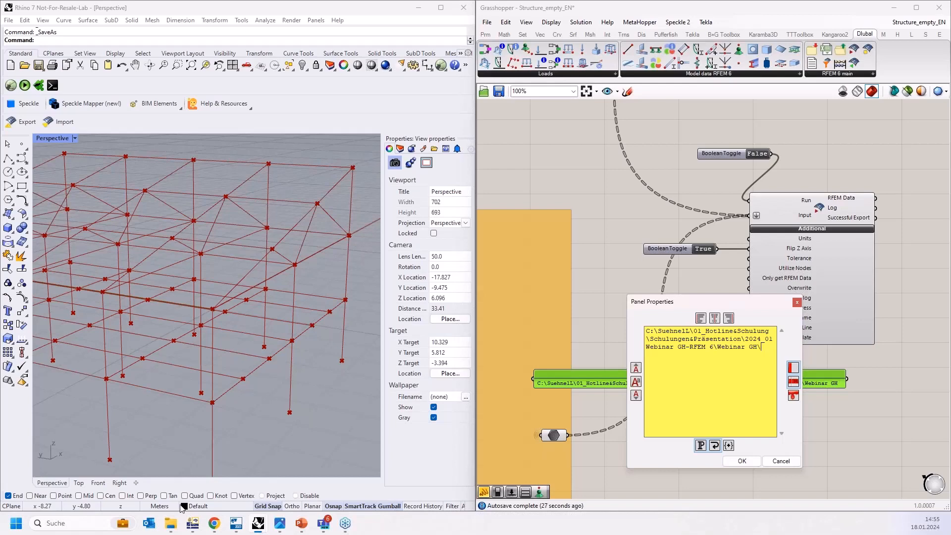
left_click(171, 523)
left_click(142, 90)
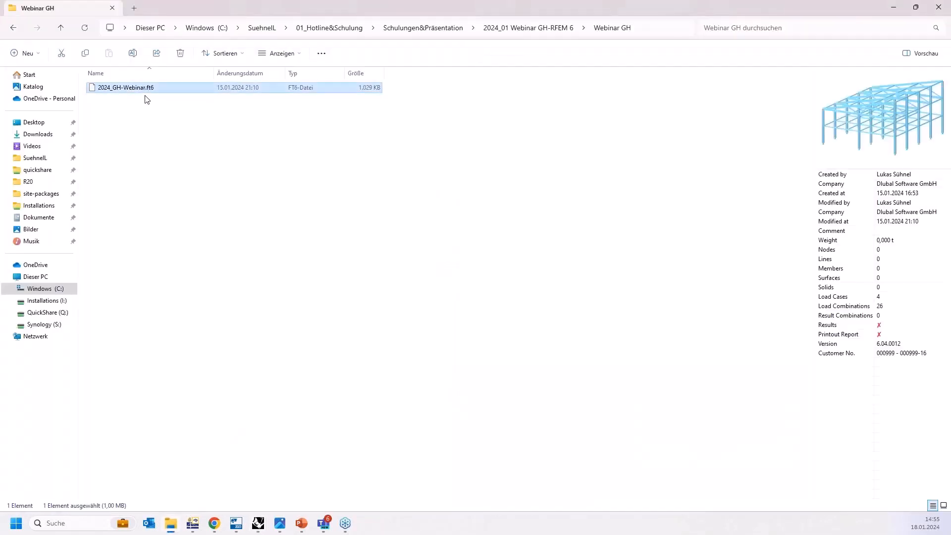
key("F2")
left_click_drag(162, 88, 100, 84)
key("ctrl+c")
right_click(118, 86)
left_click(144, 114)
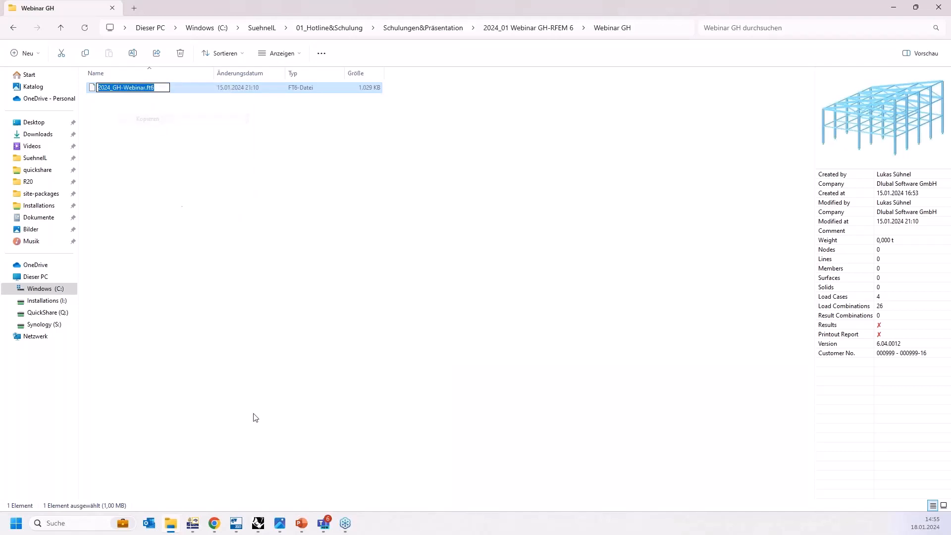
- Append 2024_GH-Webinar.ft6 to the folder path in the panel and enlarge the panel to fit the full text
left_click(257, 523)
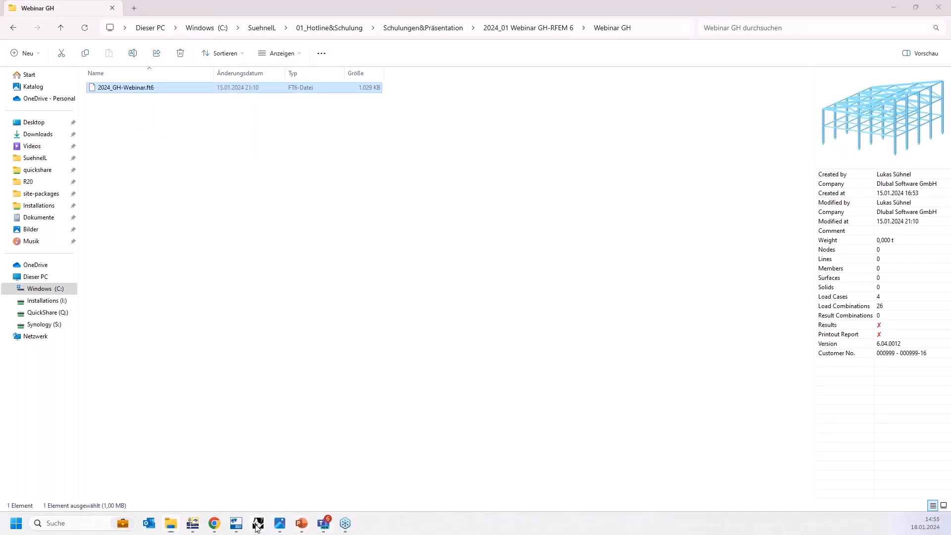
key("ctrl+v")
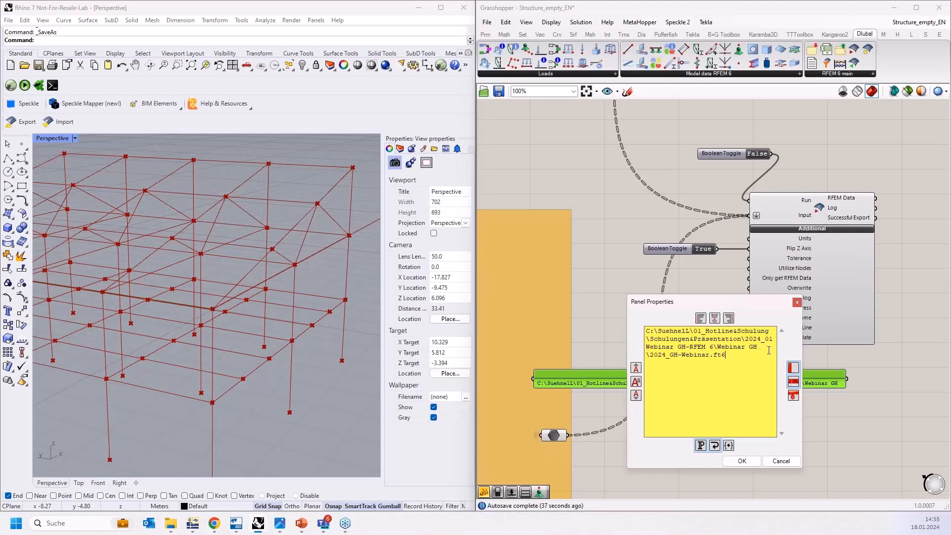
left_click(742, 461)
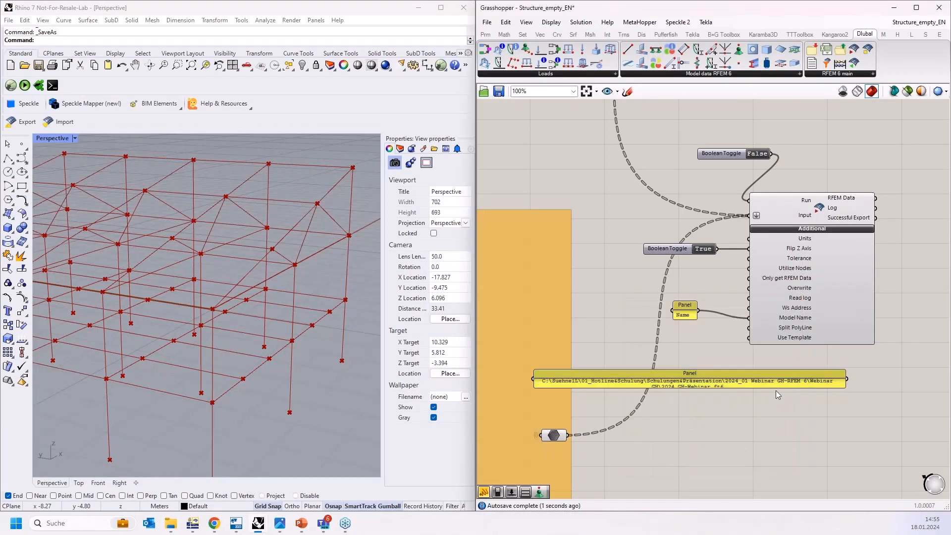
left_click_drag(778, 388, 780, 412)
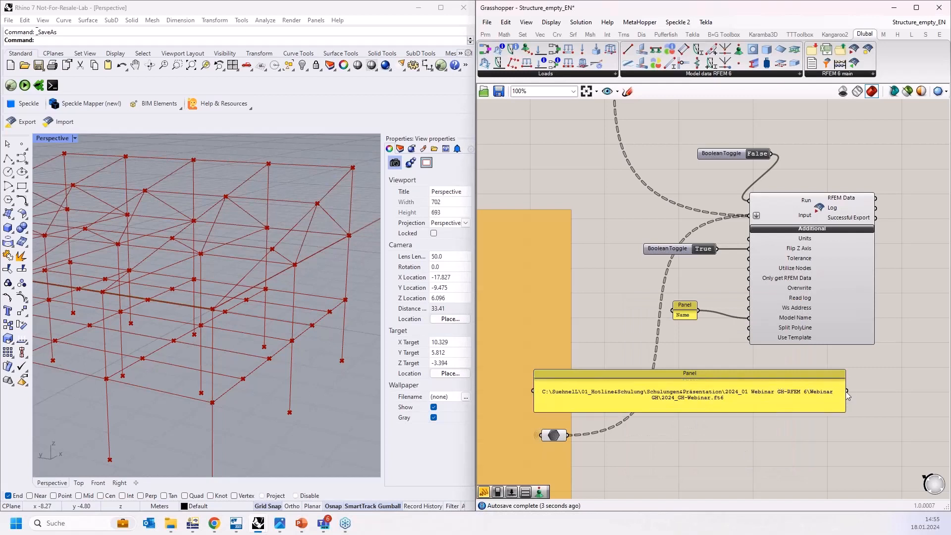
- Connect the template path panel to the Use Template input, narrow the panel and move it closer to the component
left_click_drag(847, 390, 749, 338)
left_click_drag(844, 401, 711, 400)
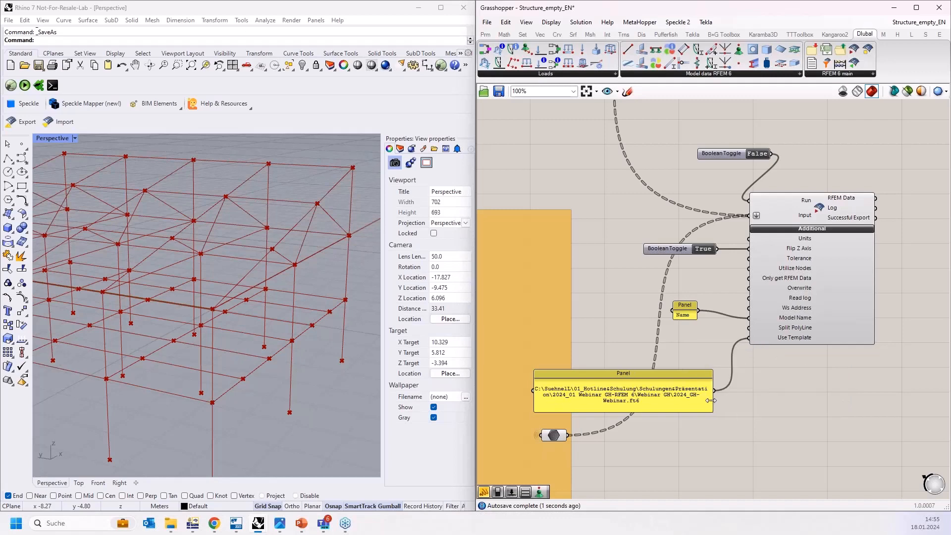
left_click_drag(654, 397, 711, 387)
scroll(734, 316, "up", 3)
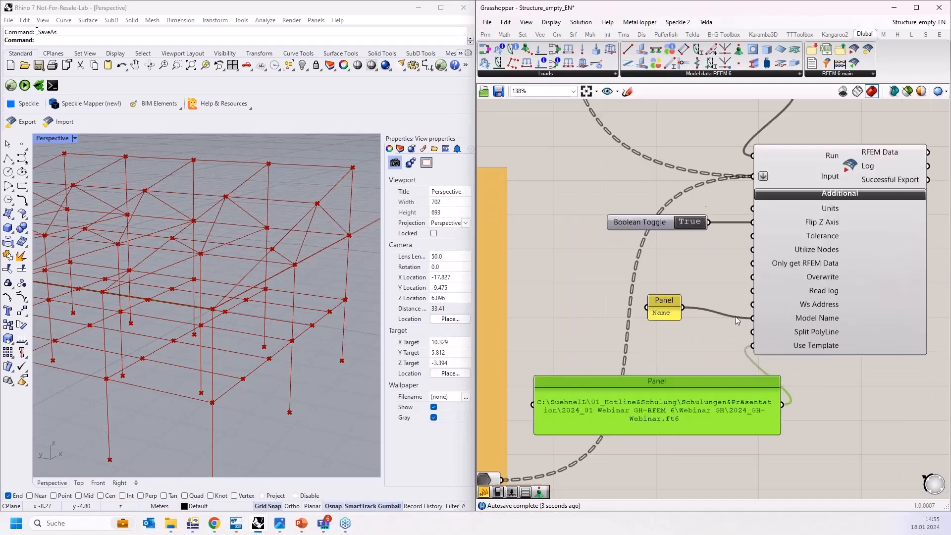
- Add a Boolean Toggle set to False, connect it to the Overwrite input, and align it and the path panel beside the component
double_click(573, 260)
type("boolean")
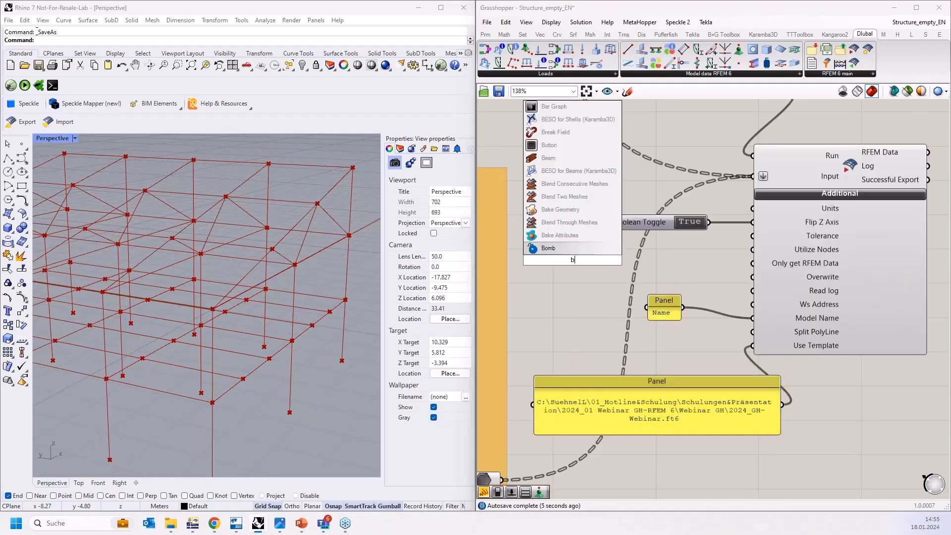
left_click(575, 239)
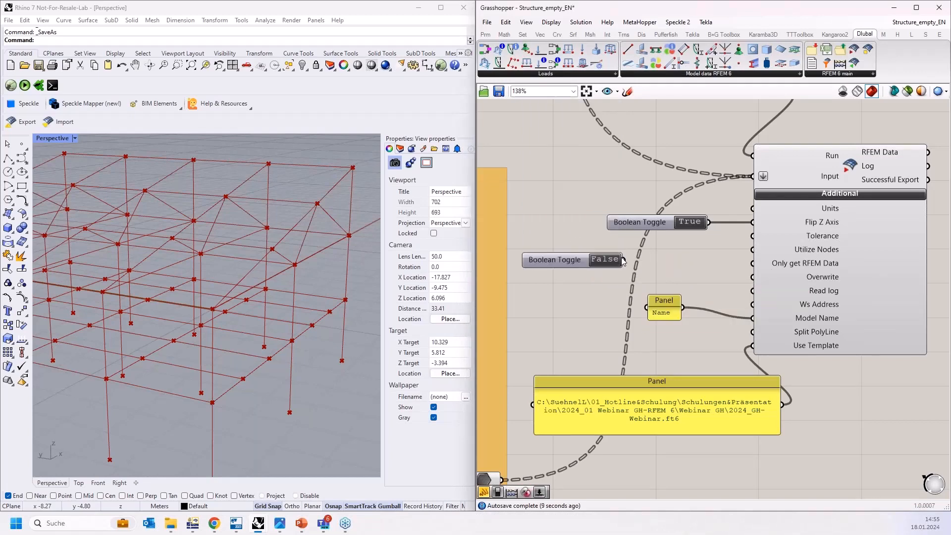
mouse_move(623, 260)
left_mouse_down()
mouse_move(772, 293)
mouse_move(763, 283)
left_mouse_up()
left_click_drag(567, 260, 666, 278)
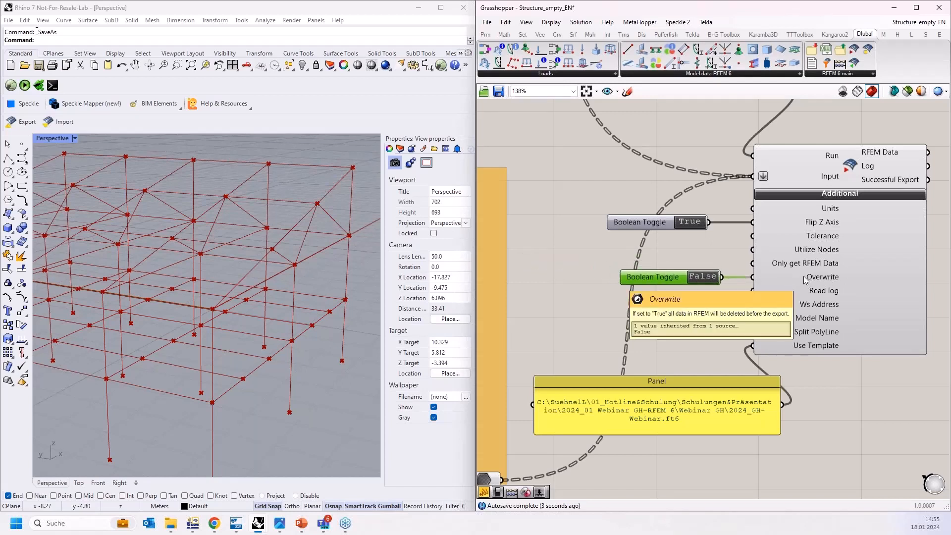
left_click_drag(625, 408, 575, 367)
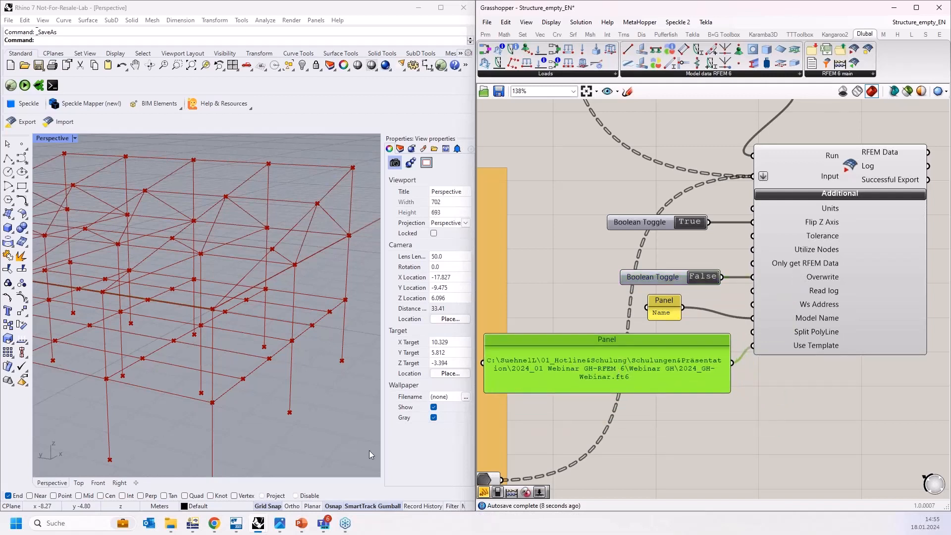
- Switch to RFEM and try setting up a new 3D model called Name from the 2024_GH-Webinar template
left_click(197, 521)
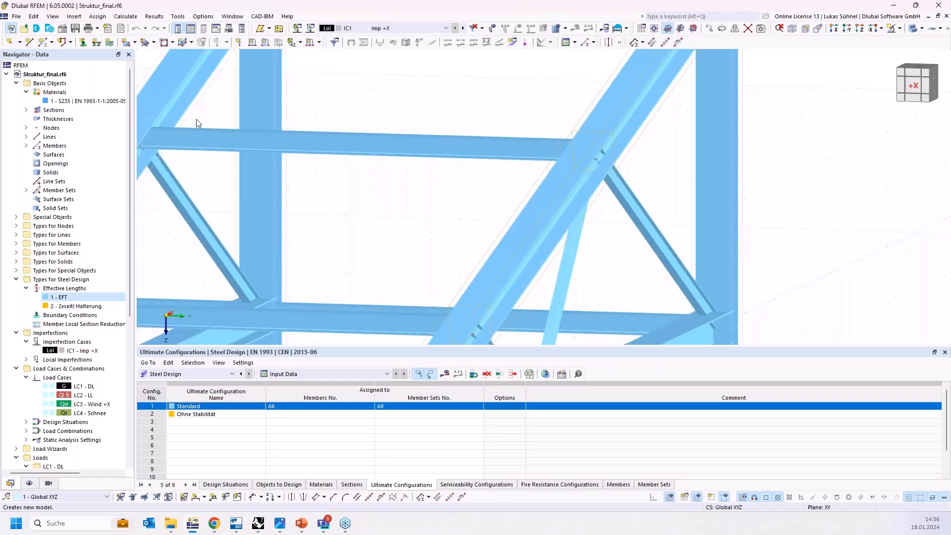
key("ctrl+n")
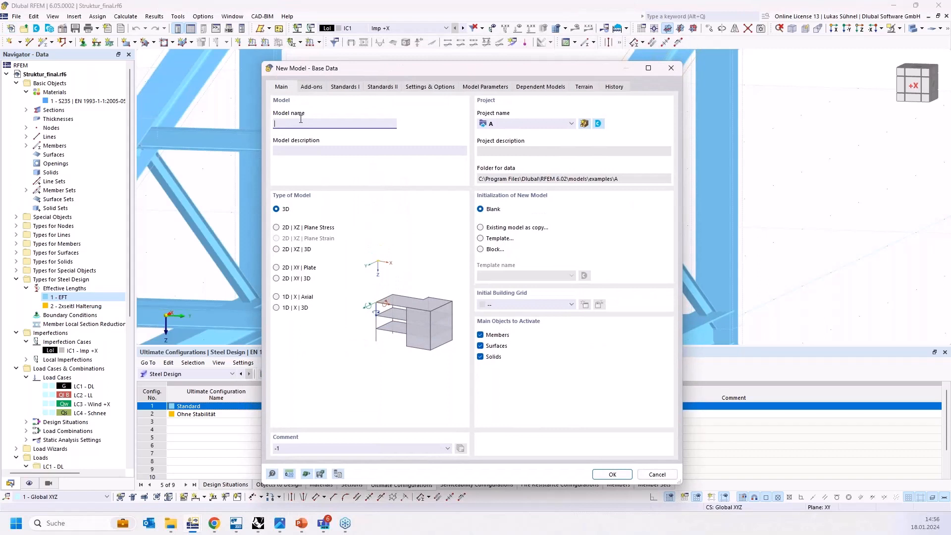
left_click(497, 239)
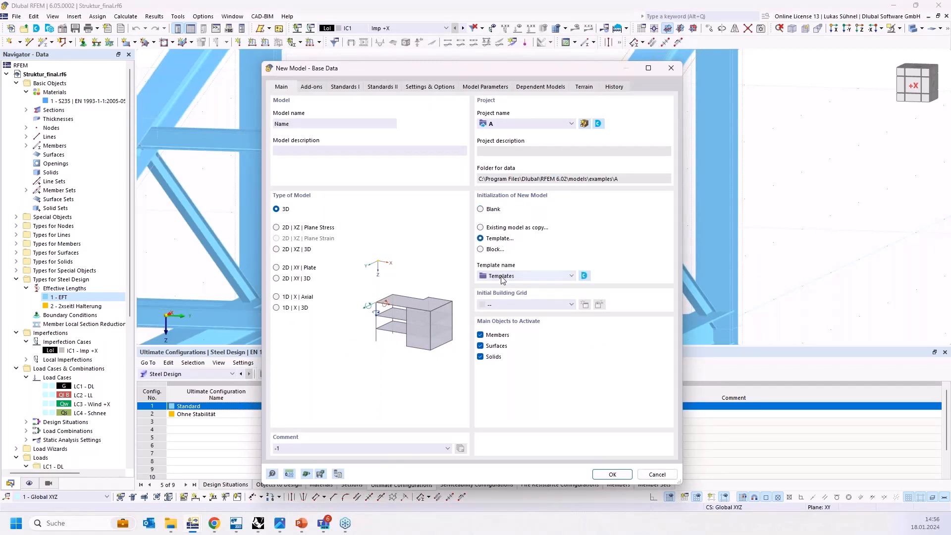
left_click(502, 276)
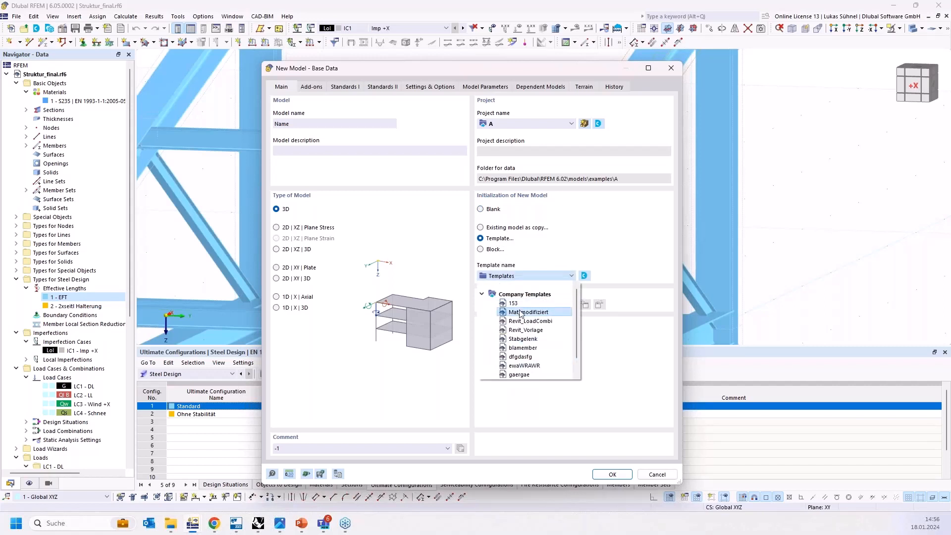
scroll(534, 322, "down", 2)
left_click(482, 374)
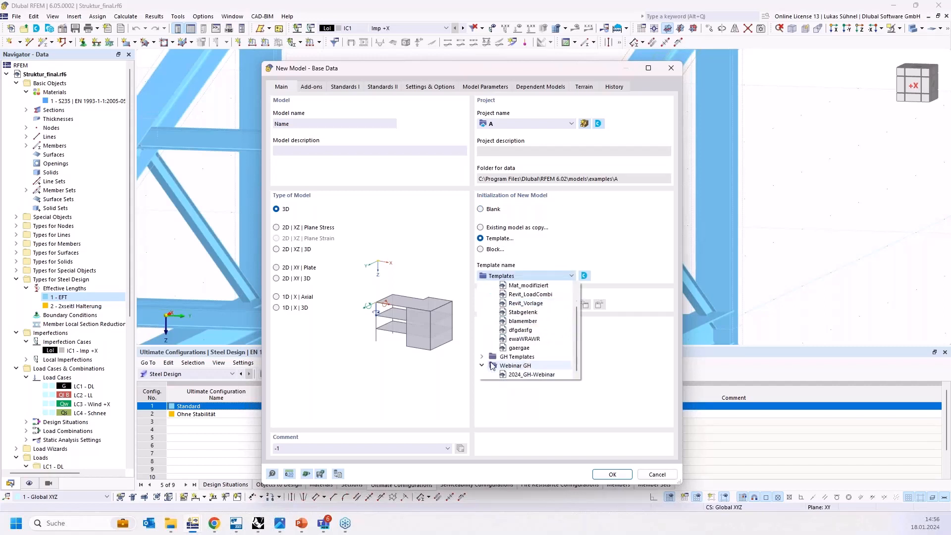
left_click(527, 376)
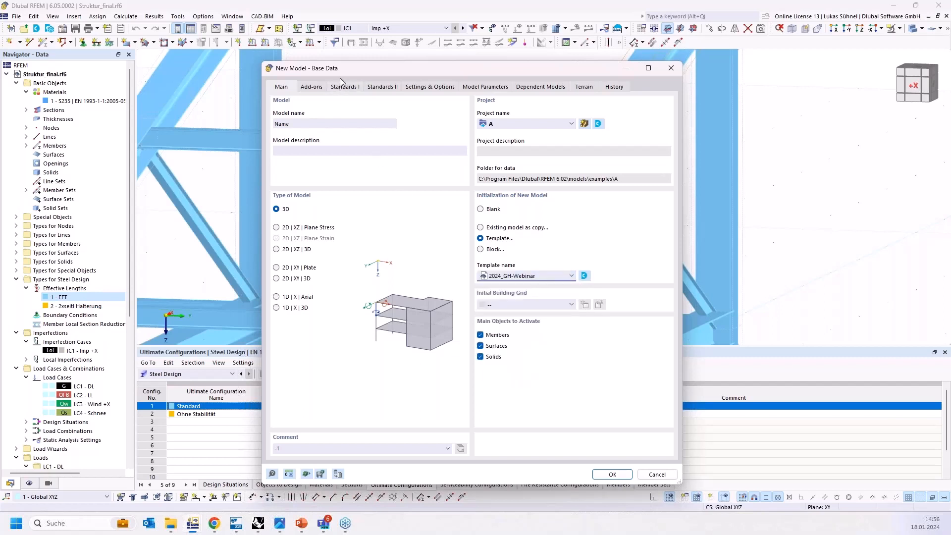
left_click(315, 85)
left_click(257, 526)
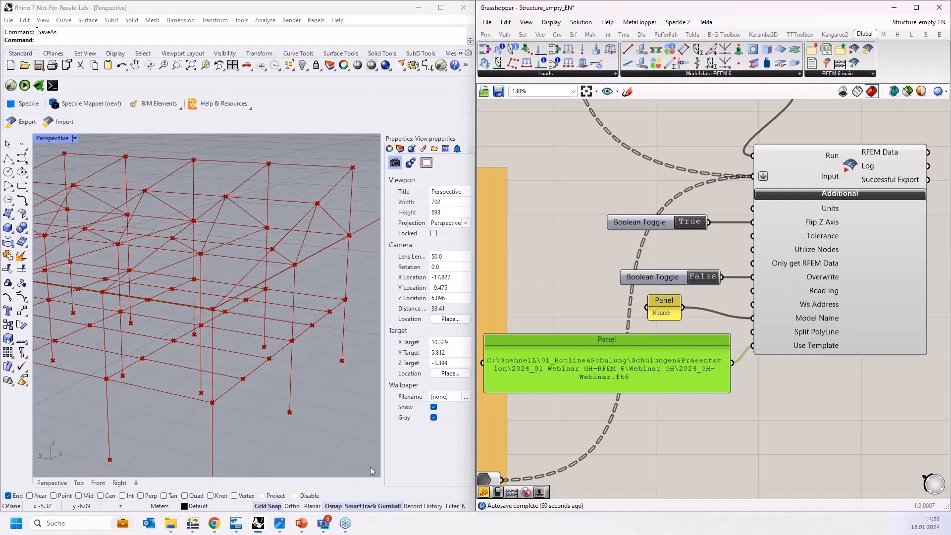
mouse_move(258, 527)
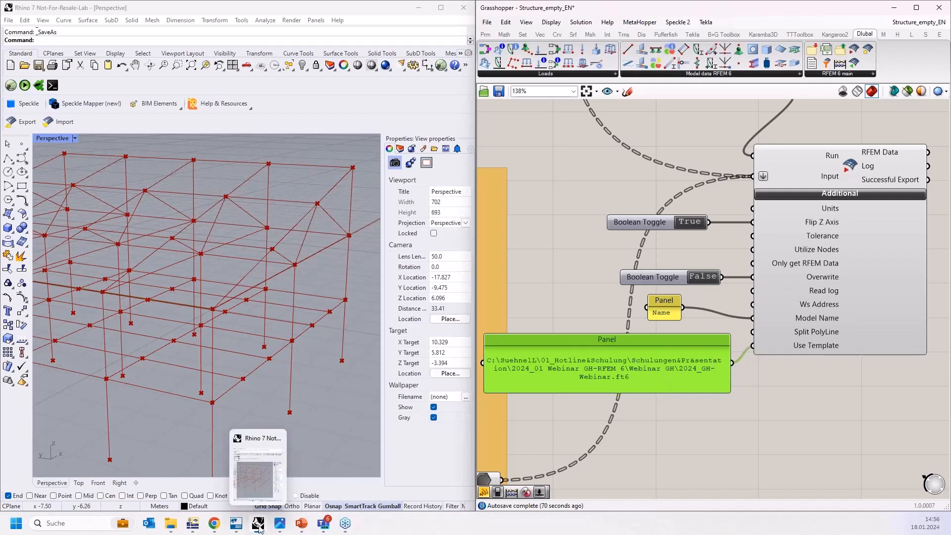
left_click(192, 523)
left_click(657, 474)
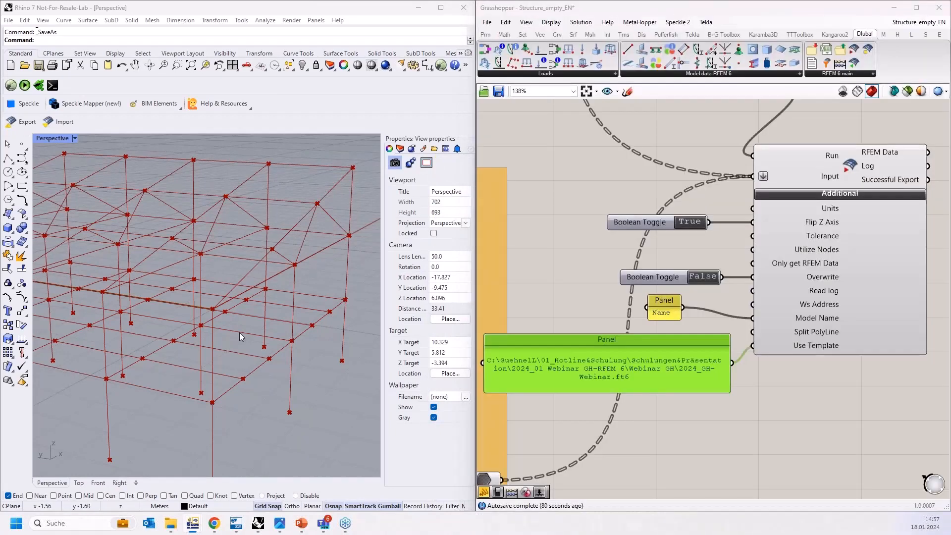
- Place Grasshopper side by side with RFEM and run the export by setting the Run toggle to True
left_click(551, 10)
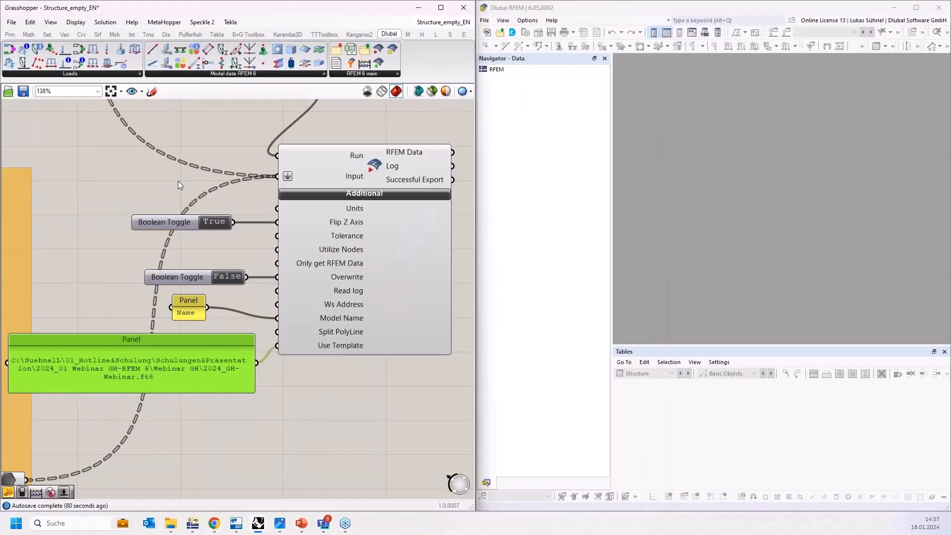
left_click(177, 180)
scroll(245, 287, "down", 3)
right_click_drag(171, 196, 255, 193)
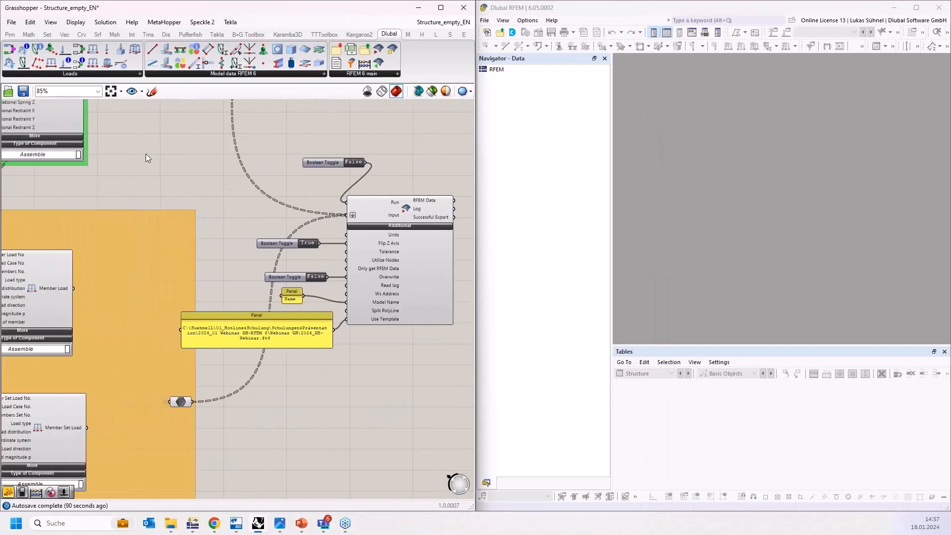
right_click_drag(146, 154, 196, 237)
scroll(246, 261, "down", 2)
scroll(246, 261, "down", 3)
scroll(316, 266, "up", 5)
scroll(315, 266, "up", 1)
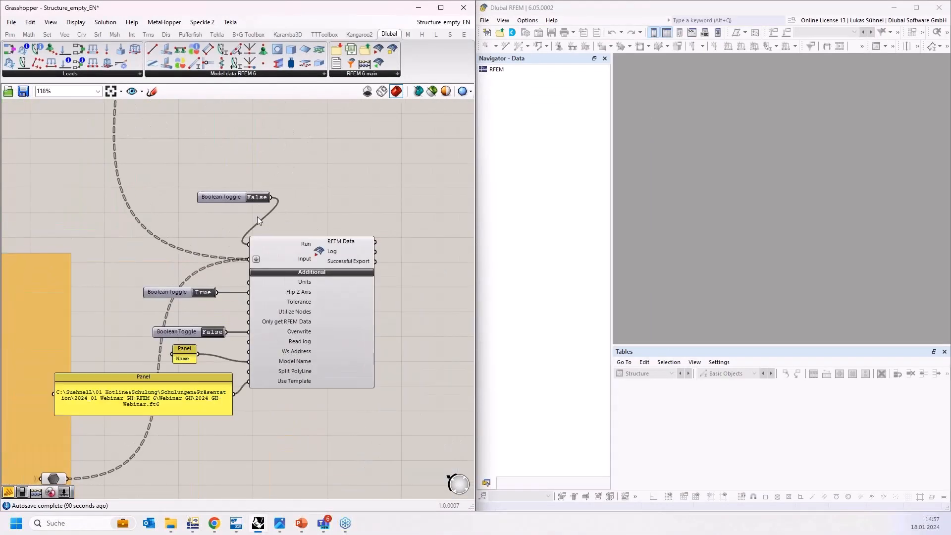
scroll(258, 215, "up", 1)
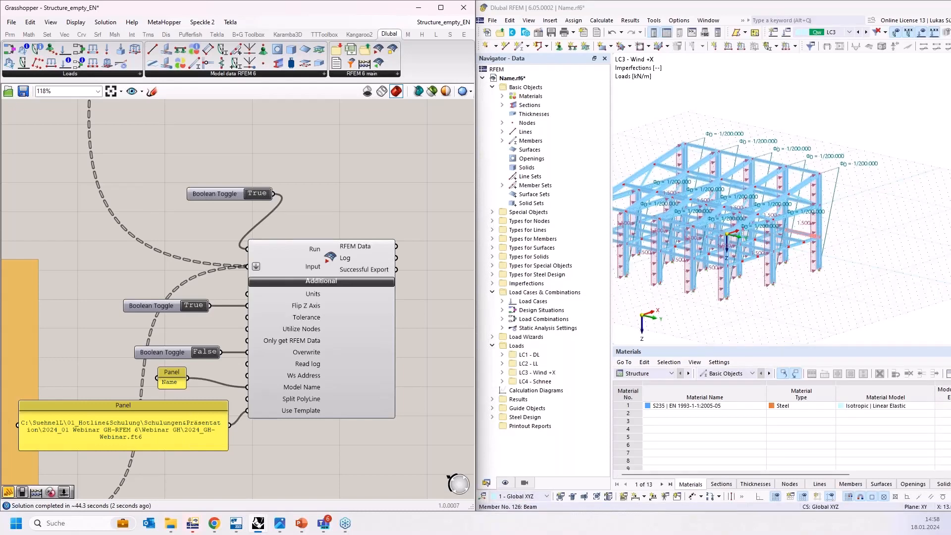
right_click_drag(360, 183, 312, 166)
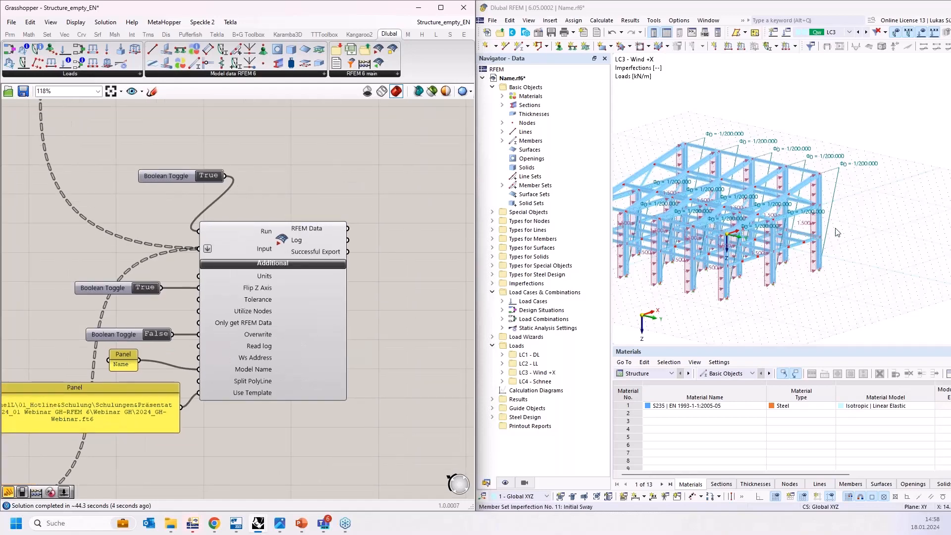
- Maximize RFEM, hide the imperfections and loads, and inspect the exported structure and its section list
double_click(792, 8)
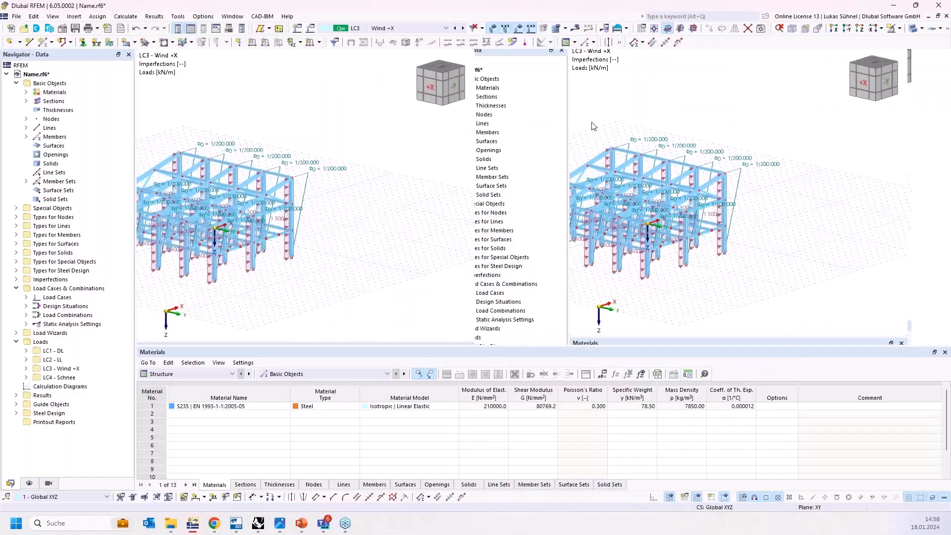
left_click(492, 29)
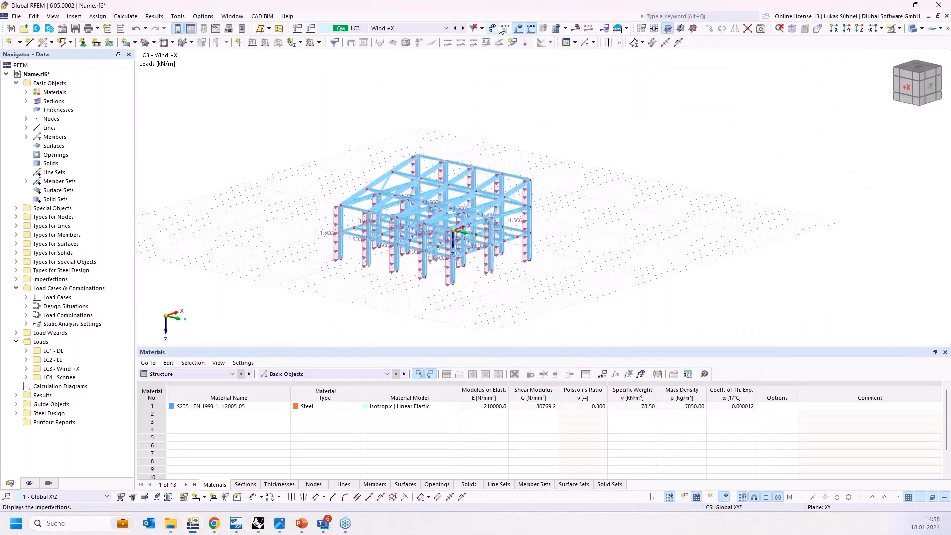
left_click(572, 30)
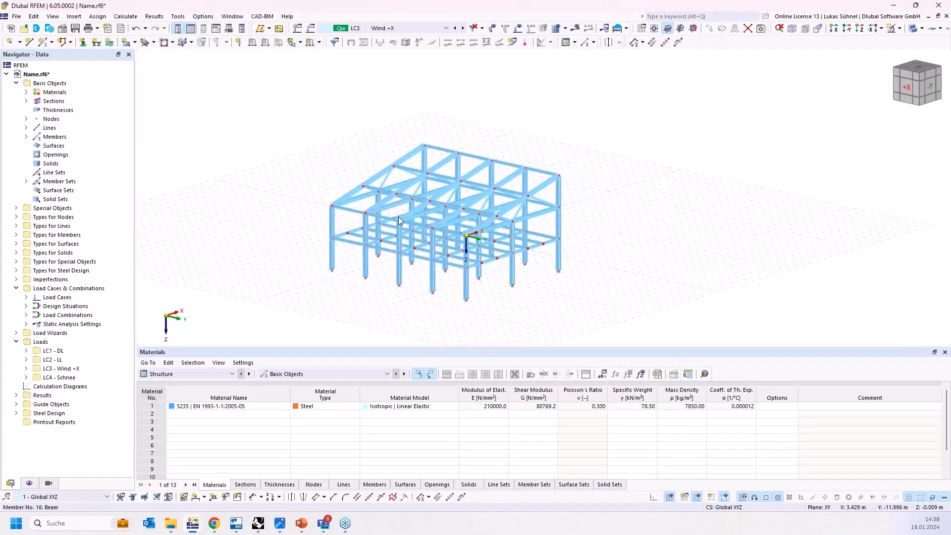
scroll(398, 216, "up", 3)
mouse_move(366, 215)
middle_mouse_down("ctrl")
mouse_move(407, 184)
mouse_move(354, 213)
middle_mouse_up("ctrl")
left_click(26, 101)
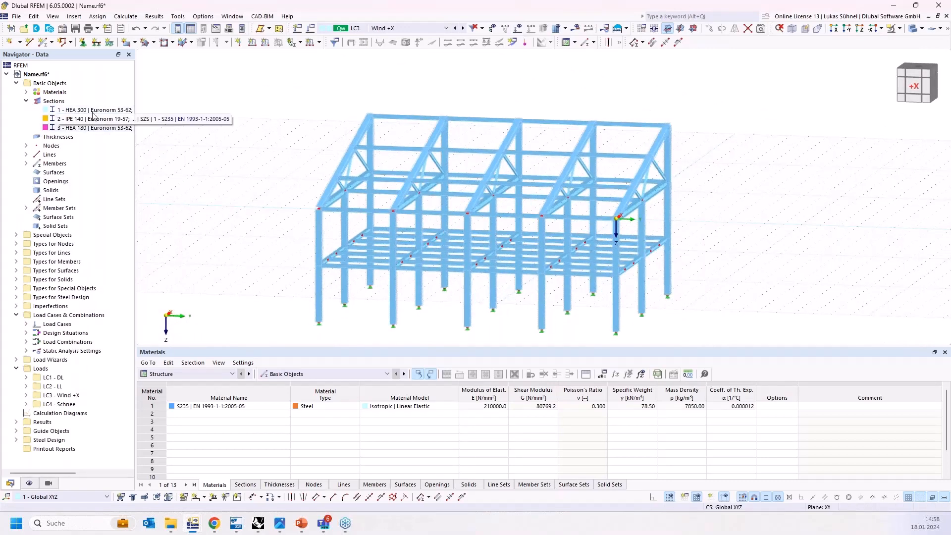
left_click(26, 101)
middle_click_drag(327, 149, 249, 130, "ctrl")
- Display imperfection case IC1 - Imp +X on the exported model and inspect it from another angle
left_click(436, 30)
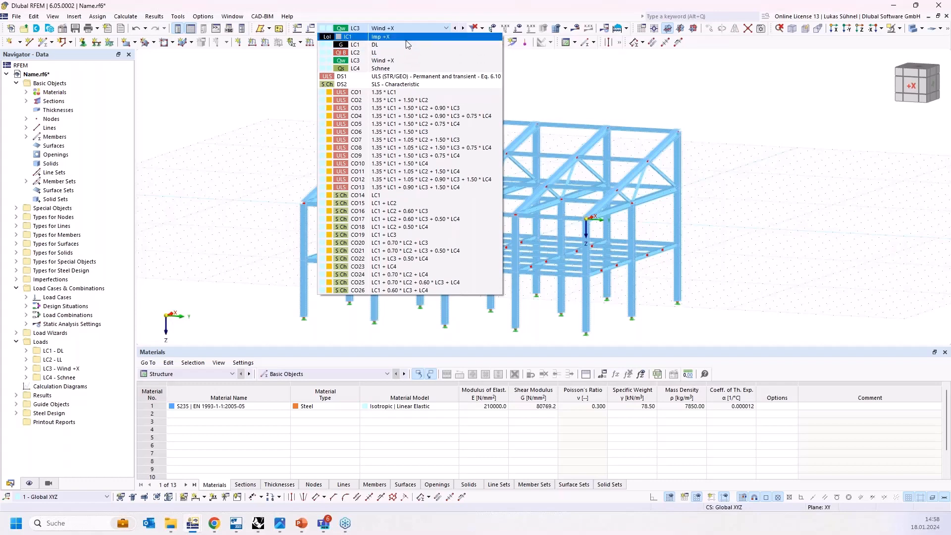
left_click(483, 37)
left_click(490, 28)
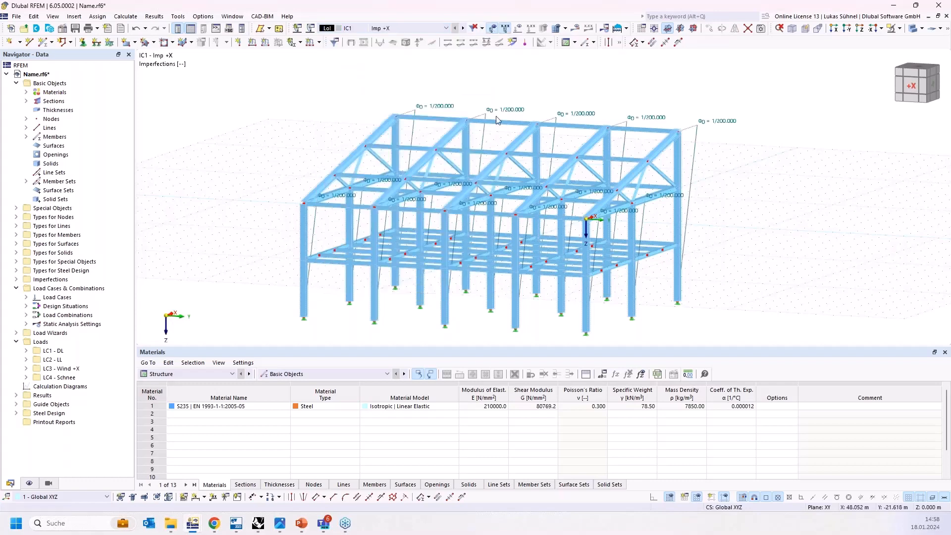
middle_click_drag(436, 122, 415, 120, "ctrl")
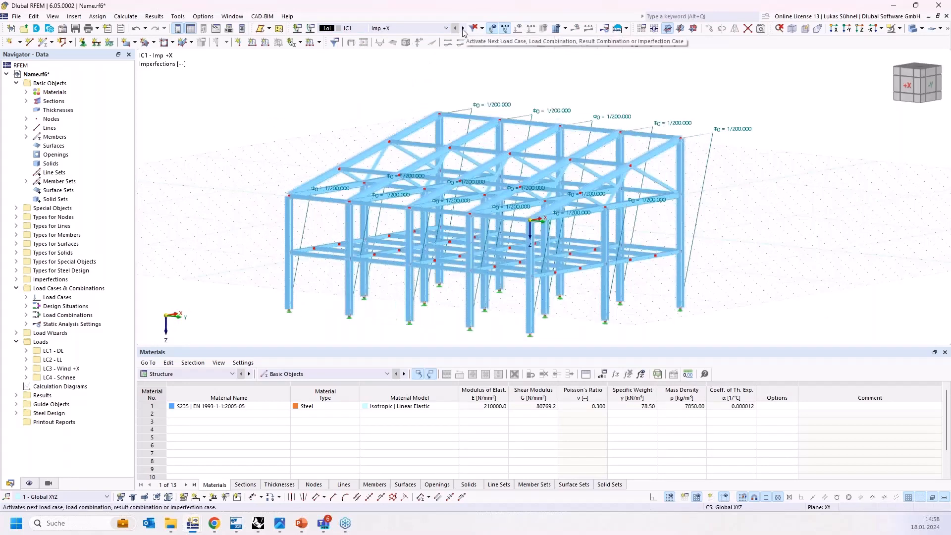
- Turn on the load display and review the loads of LC2 - LL, LC3 - Wind +X and LC4 - Schnee
left_click(463, 30)
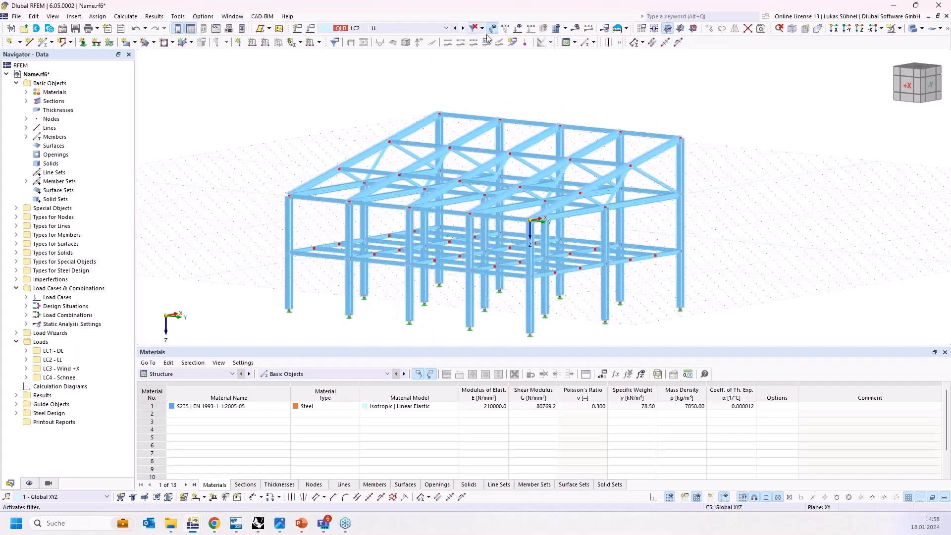
left_click(520, 30)
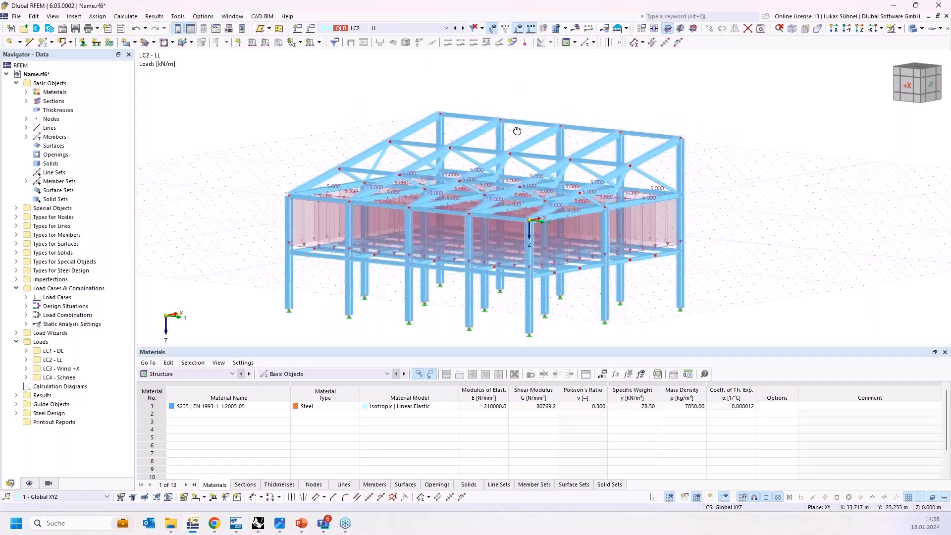
middle_click_drag(514, 131, 478, 38, "ctrl")
left_click(462, 28)
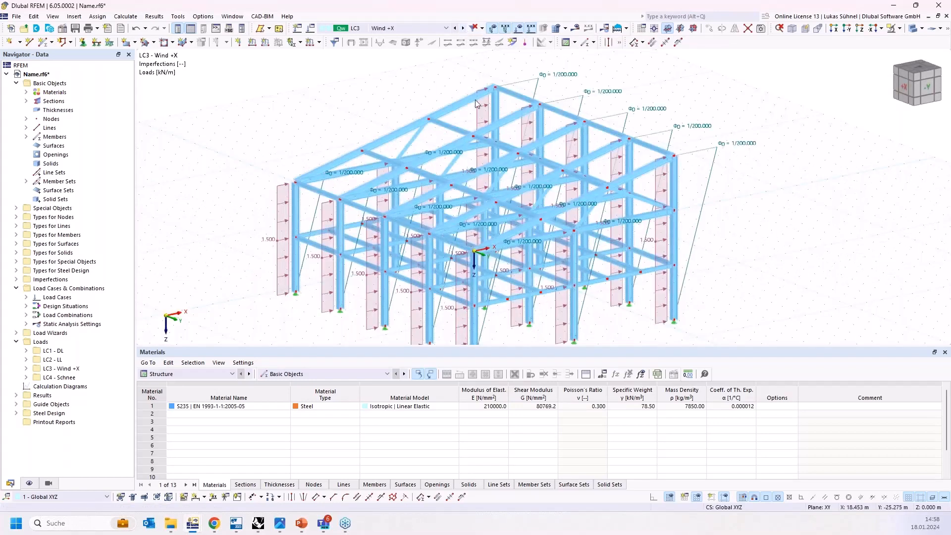
middle_click_drag(469, 101, 447, 92, "ctrl")
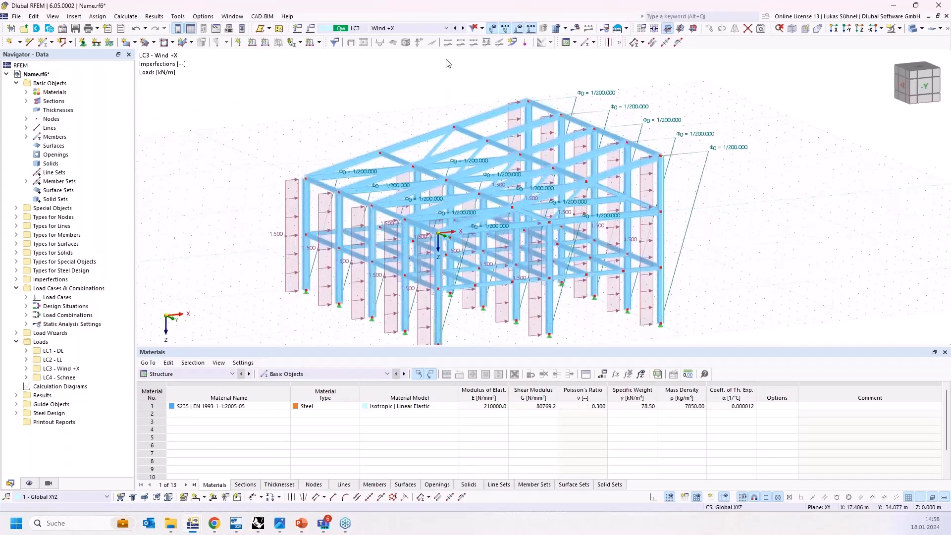
left_click(462, 28)
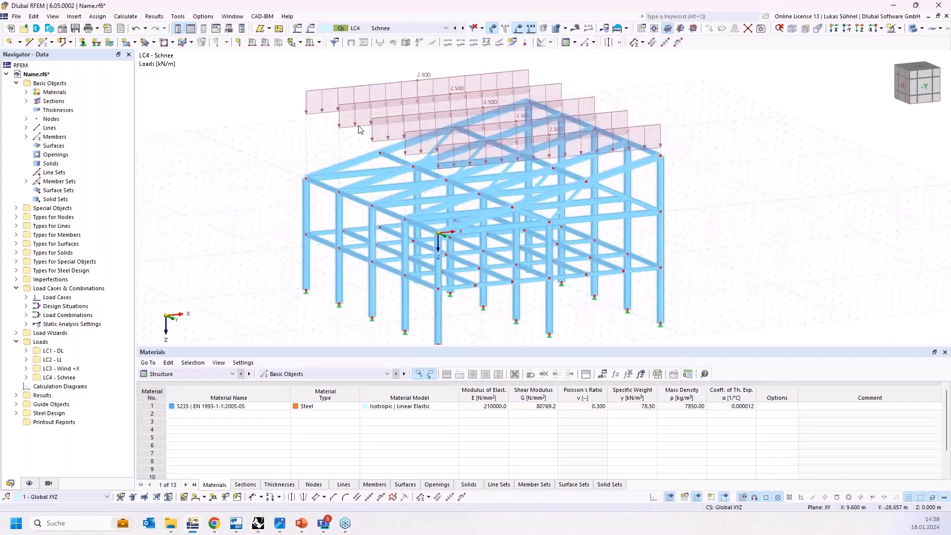
middle_click_drag(446, 126, 512, 149, "ctrl")
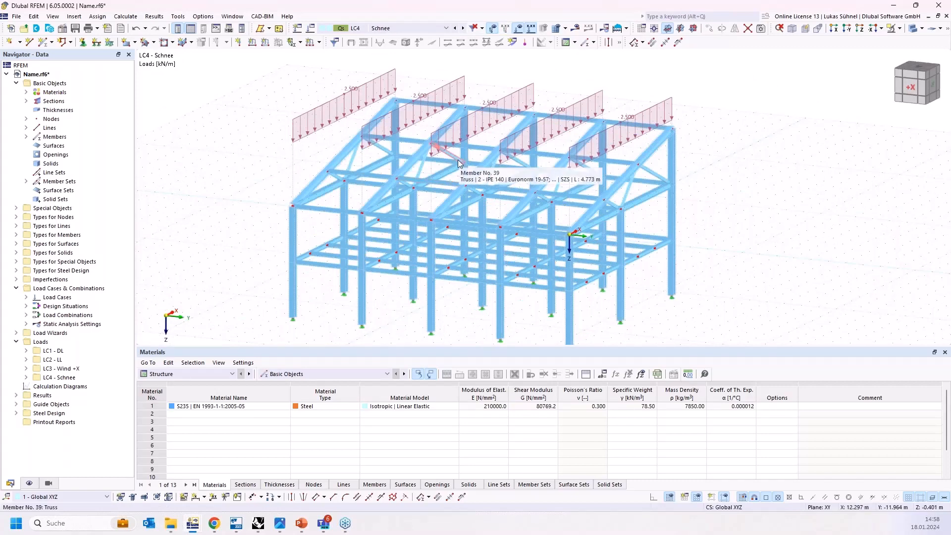
- Switch to Grasshopper, maximize its window, and place the RFEM 6 calculation component beside the export component
left_click(886, 6)
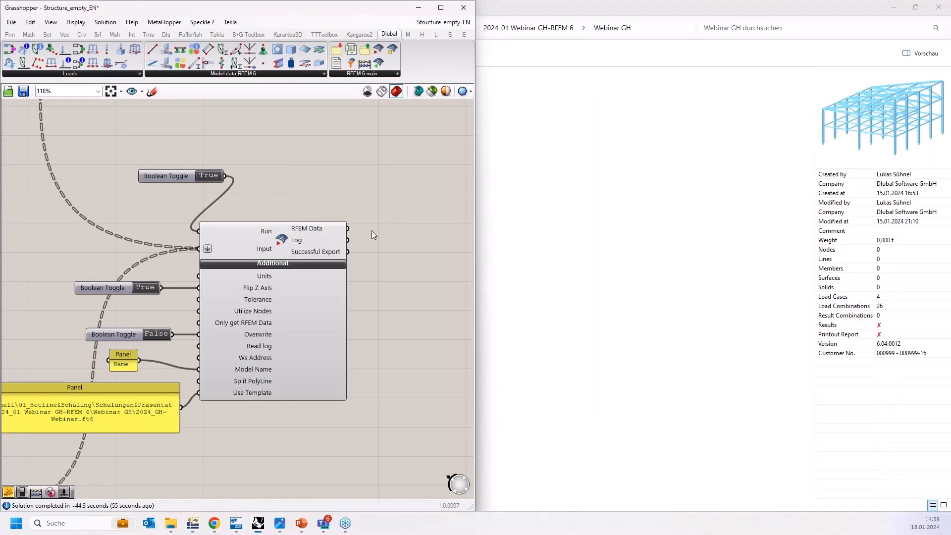
scroll(364, 235, "down", 4)
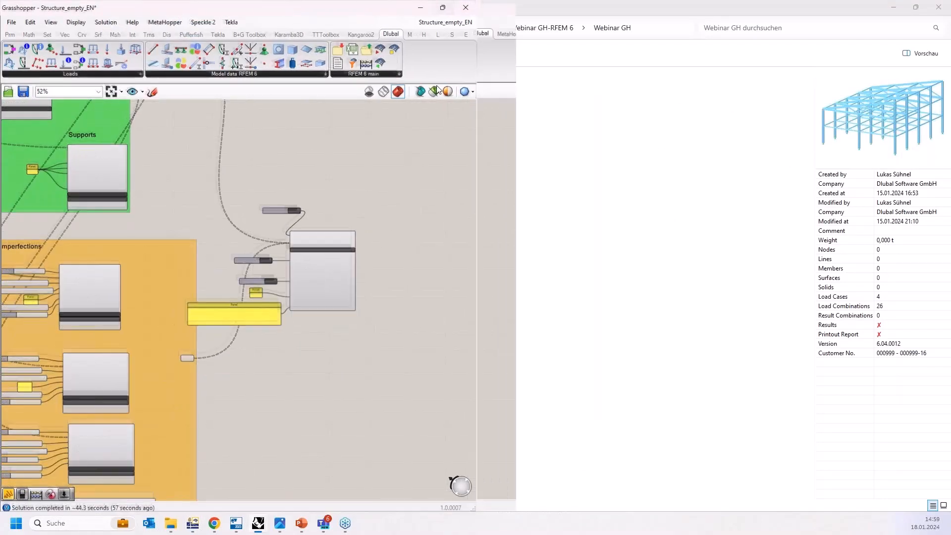
left_click(442, 9)
scroll(218, 244, "up", 4)
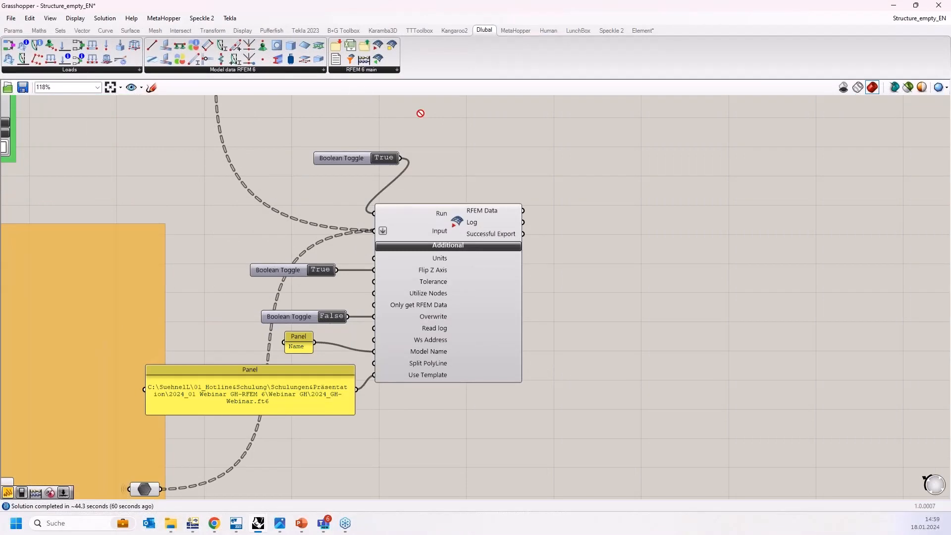
left_click_drag(675, 328, 673, 321)
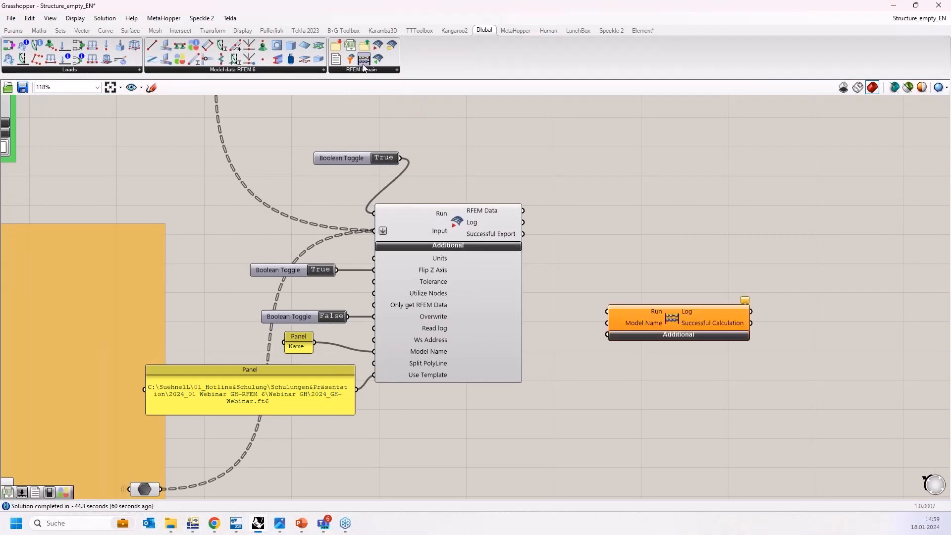
left_click_drag(658, 313, 646, 281)
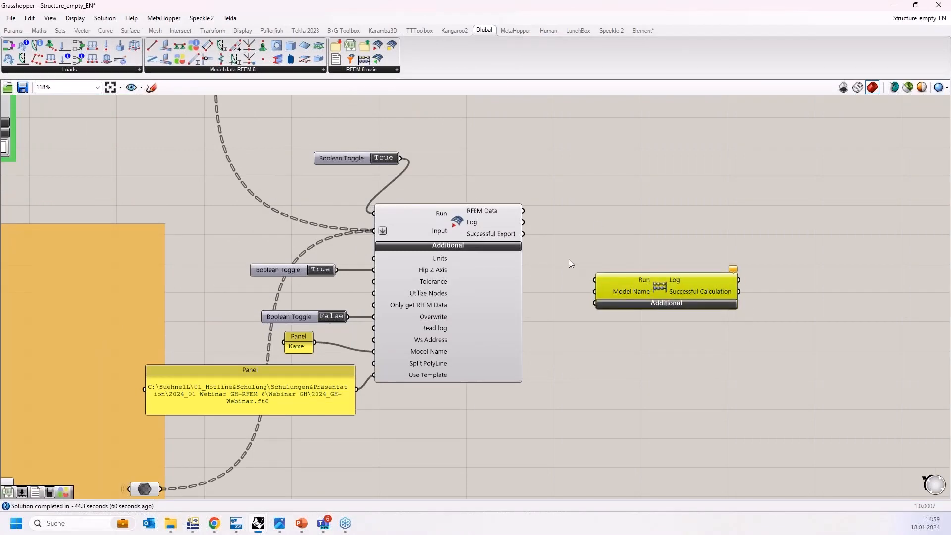
right_click_drag(568, 259, 556, 225)
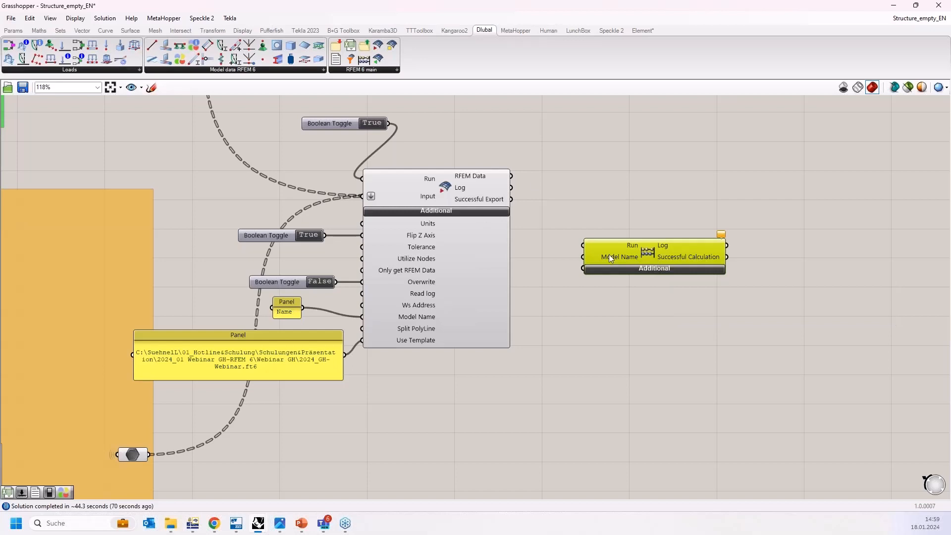
left_click_drag(655, 245, 652, 268)
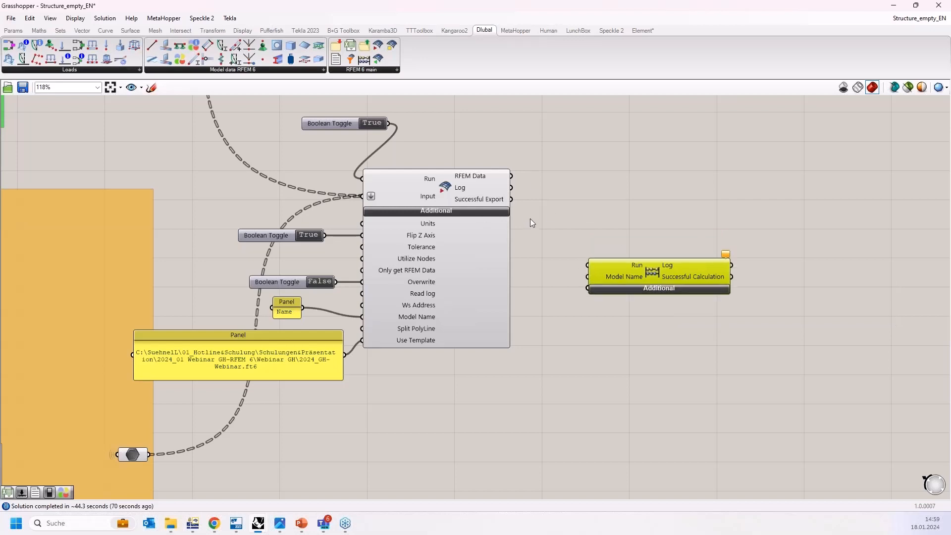
- Connect the export component's Successful Export output to the calculation component's Run input, follow the calculation in RFEM, and unlock the application
mouse_move(498, 202)
left_click_drag(512, 200, 589, 262)
left_click(196, 529)
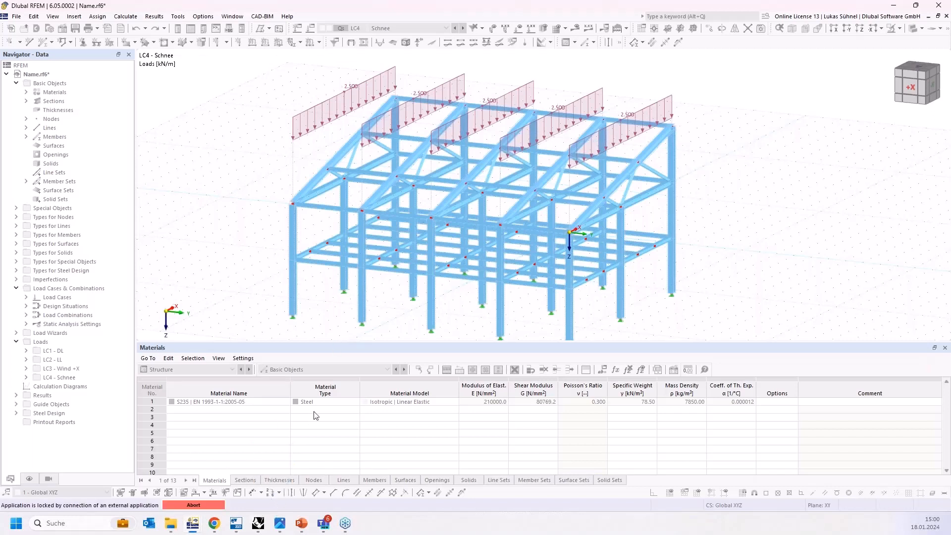
mouse_move(257, 523)
left_click(258, 523)
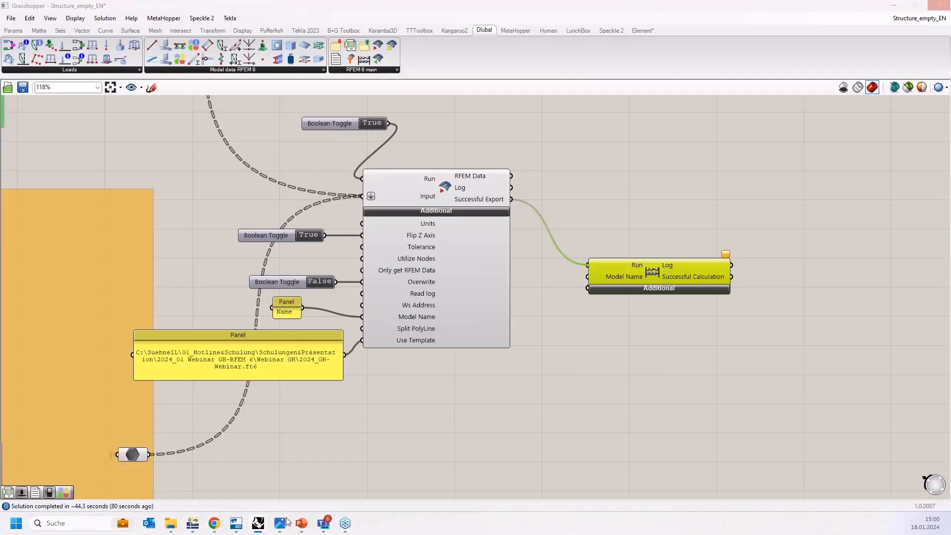
left_click(257, 525)
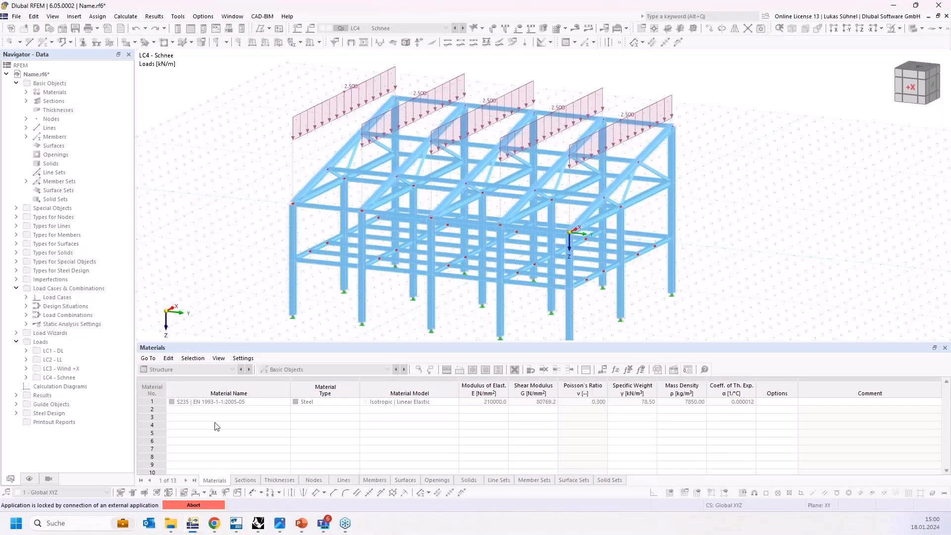
left_click(193, 526)
left_click(192, 526)
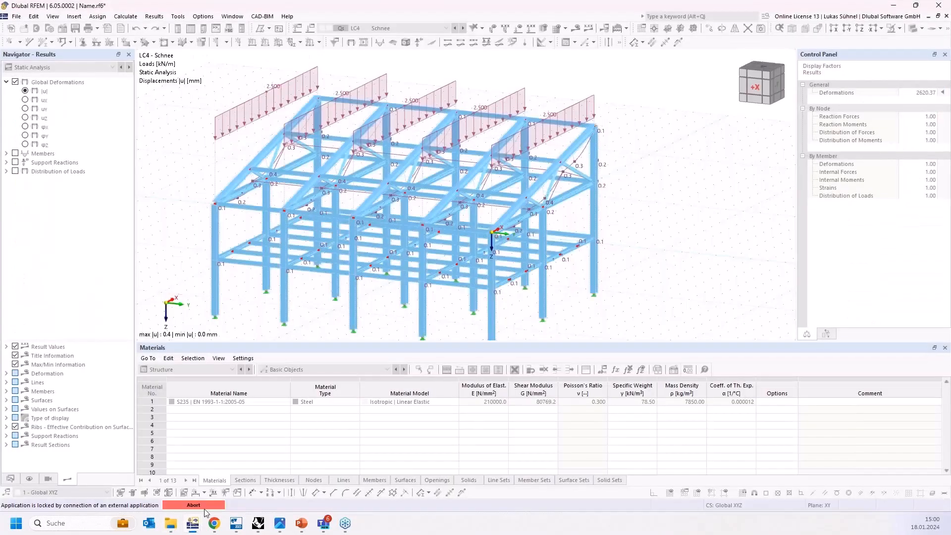
left_click(205, 509)
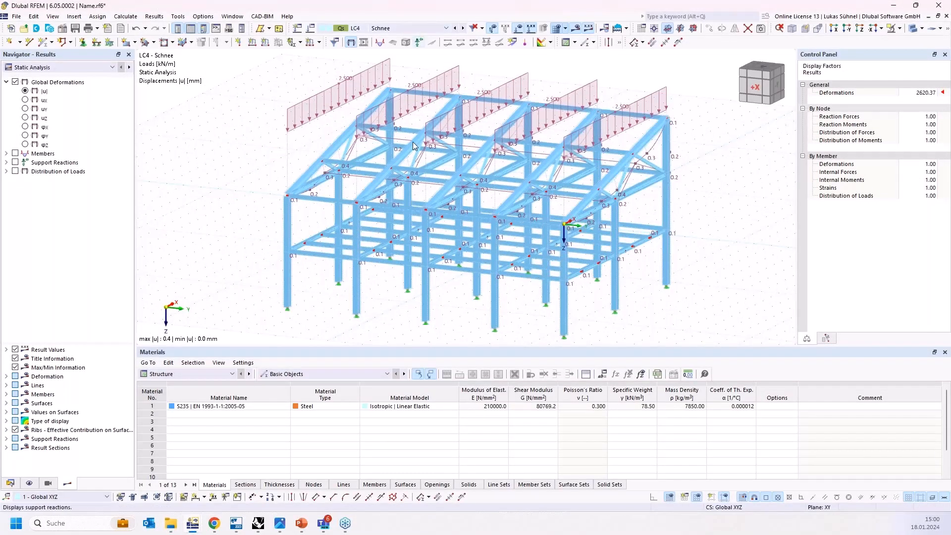
- Hide the loads and inspect the global deformations of LC4 - Schnee on the structure
left_click(518, 29)
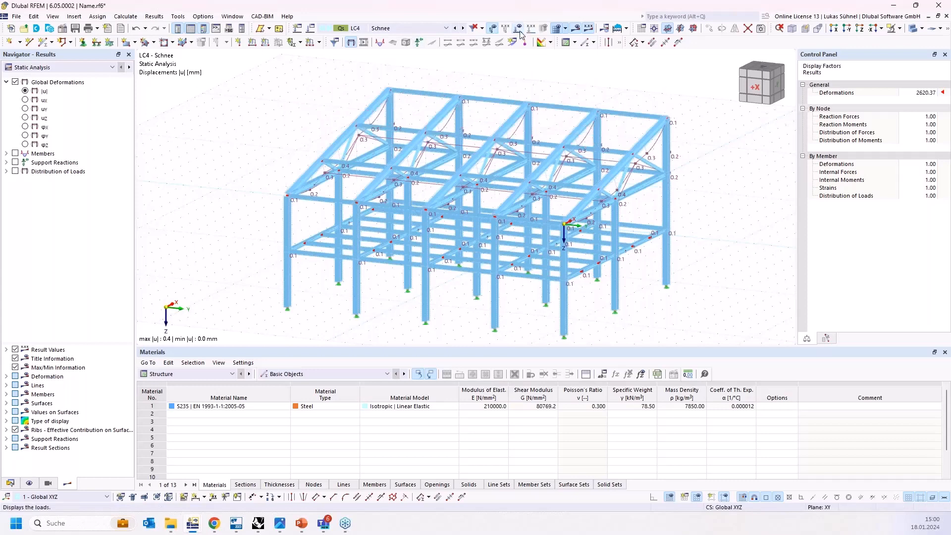
scroll(469, 154, "up", 3)
middle_click_drag(470, 154, 373, 131, "ctrl")
- Display the member internal moments My for LC4 - Schnee and inspect them across the frames
left_click(6, 153)
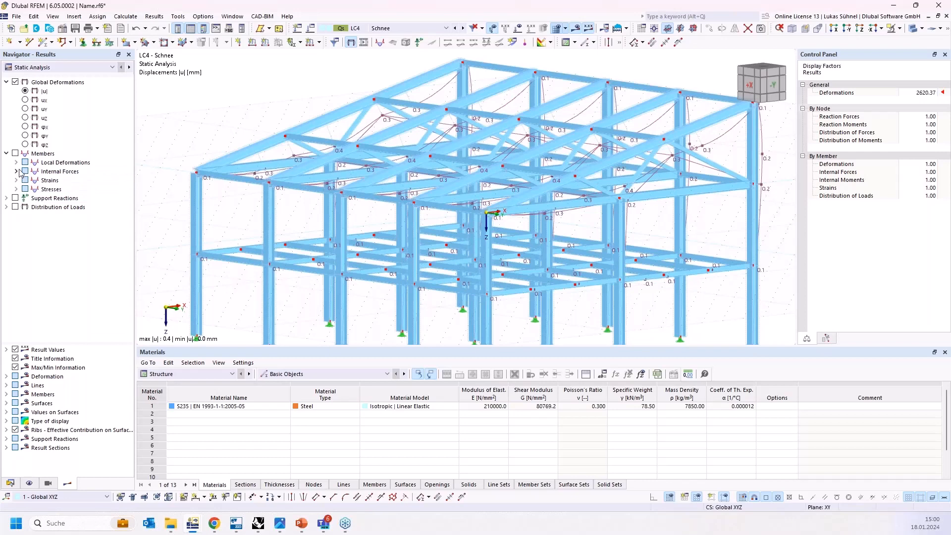
left_click(17, 172)
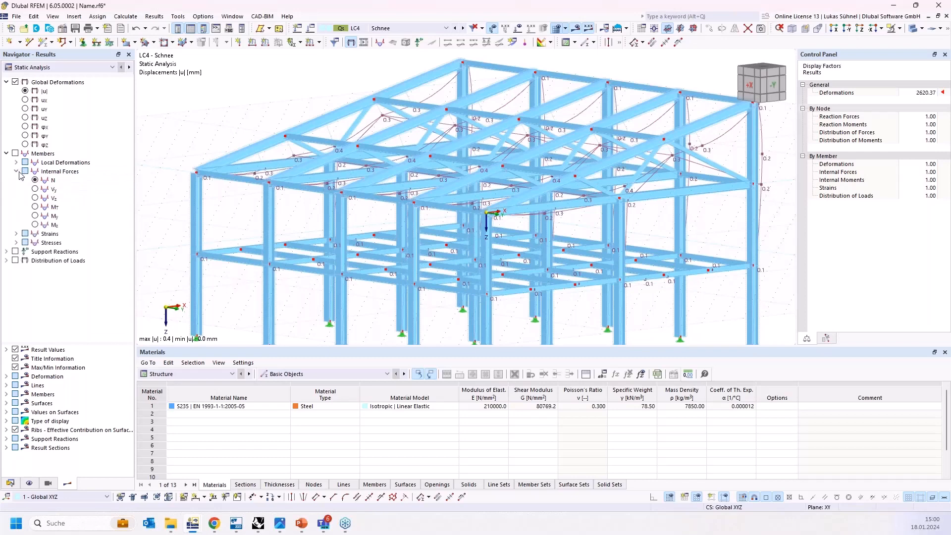
left_click(34, 216)
middle_click_drag(363, 184, 407, 175, "ctrl")
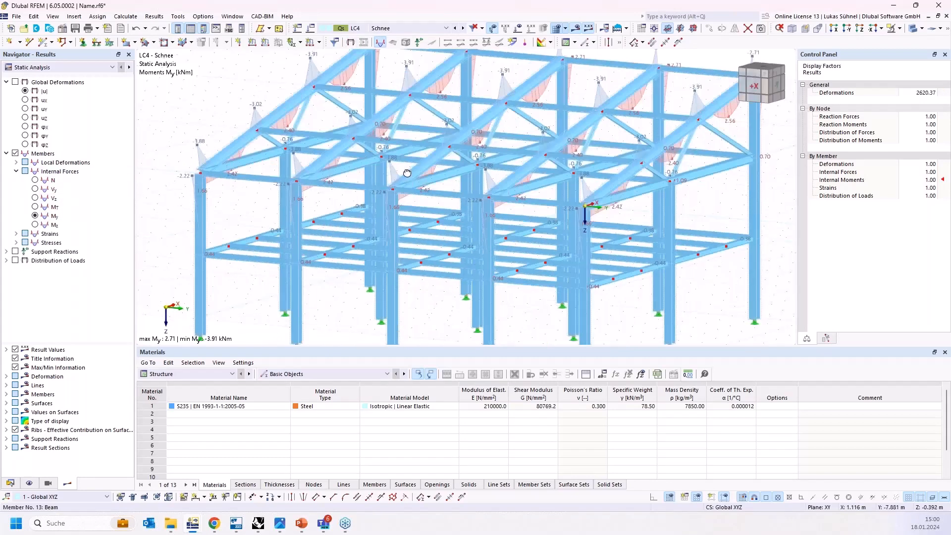
scroll(418, 188, "down", 1)
- Open the Steel Design result tables and examine the design check ratios of the floor beams in the model
left_click(190, 375)
left_click(175, 447)
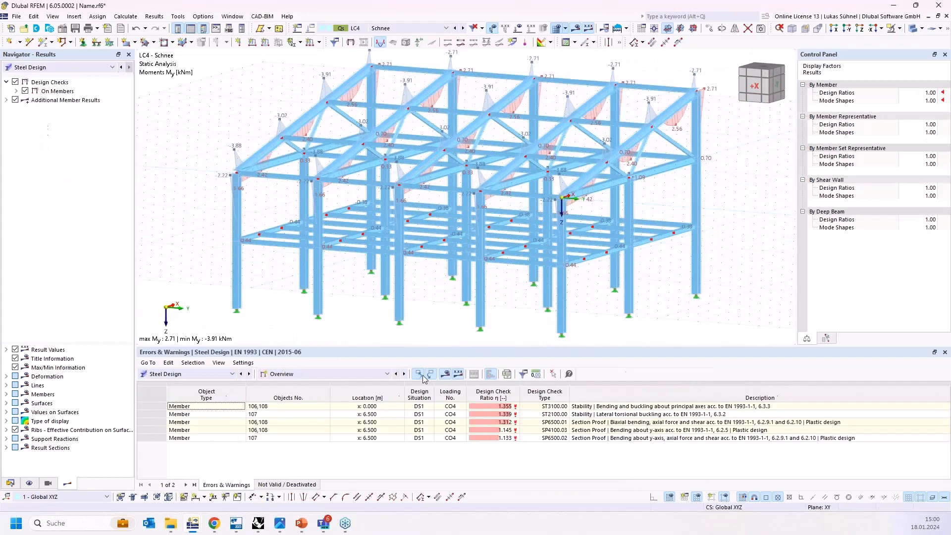
middle_click_drag(344, 243, 544, 232, "ctrl")
scroll(587, 231, "up", 2)
scroll(599, 233, "up", 1)
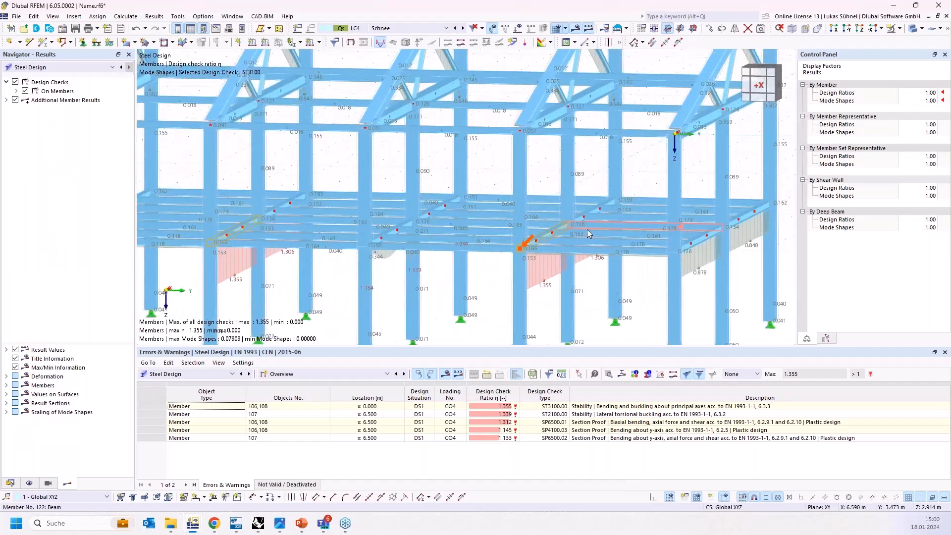
scroll(587, 231, "down", 1)
middle_click_drag(484, 276, 448, 272, "ctrl")
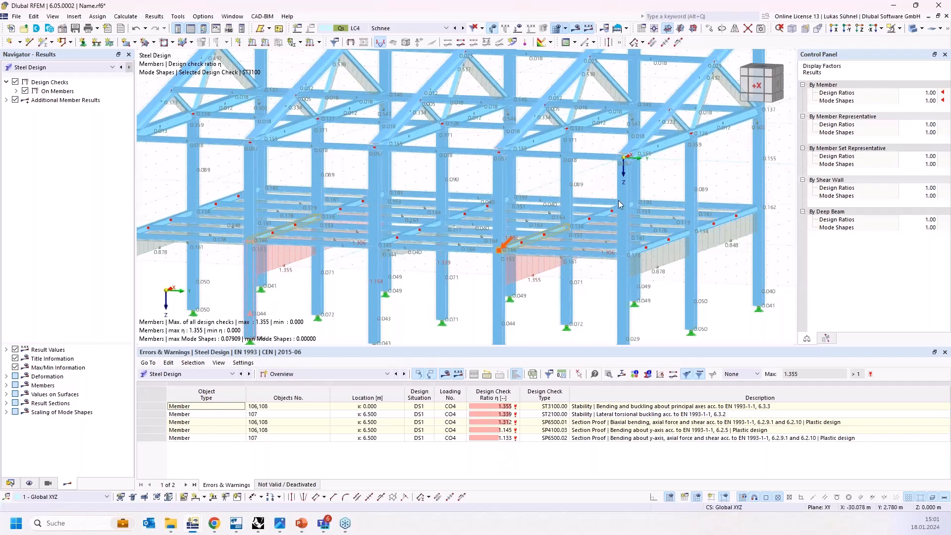
mouse_move(256, 278)
middle_mouse_down()
mouse_move(218, 321)
mouse_move(193, 325)
mouse_move(243, 275)
mouse_move(257, 290)
middle_mouse_up()
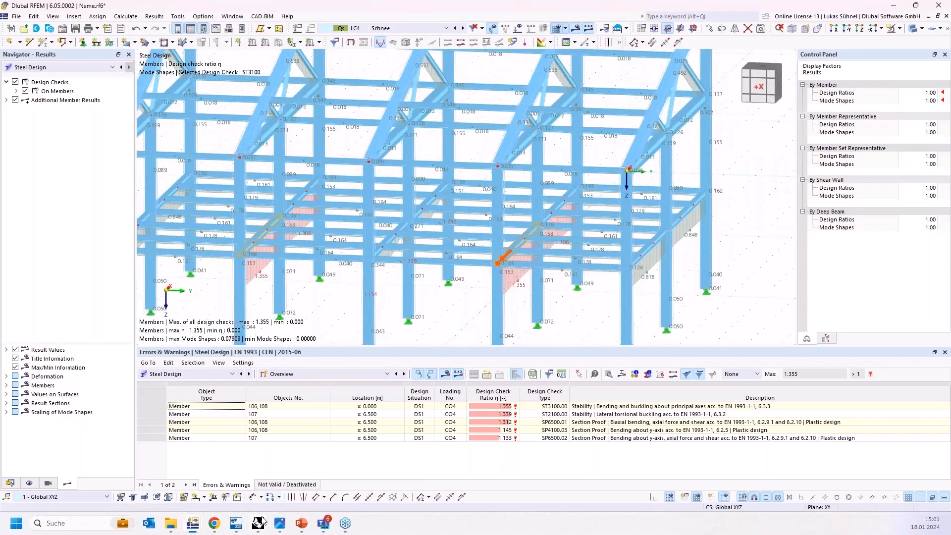
- Switch back to Grasshopper and place an Export Results to Files component beyond the calculation component
mouse_move(263, 522)
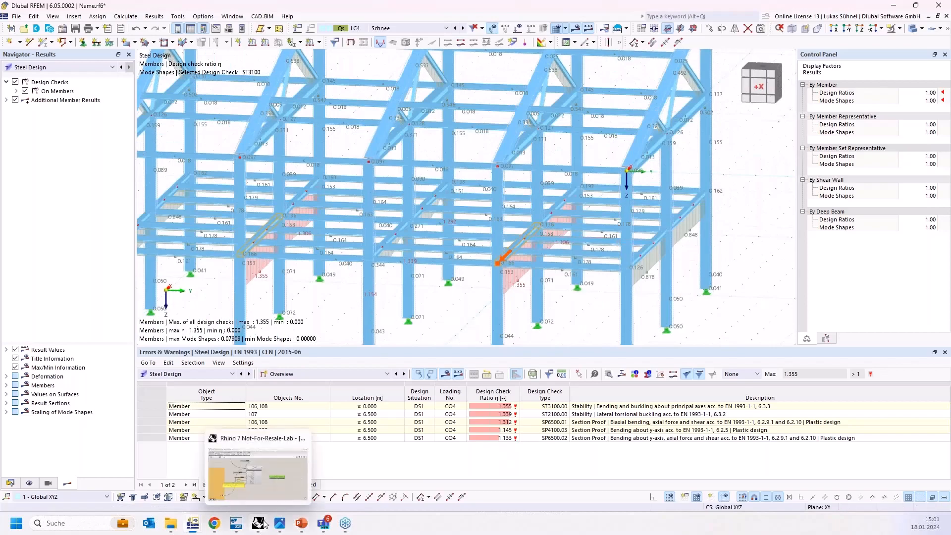
left_click(260, 491)
scroll(479, 393, "down", 3)
right_click_drag(482, 388, 465, 358)
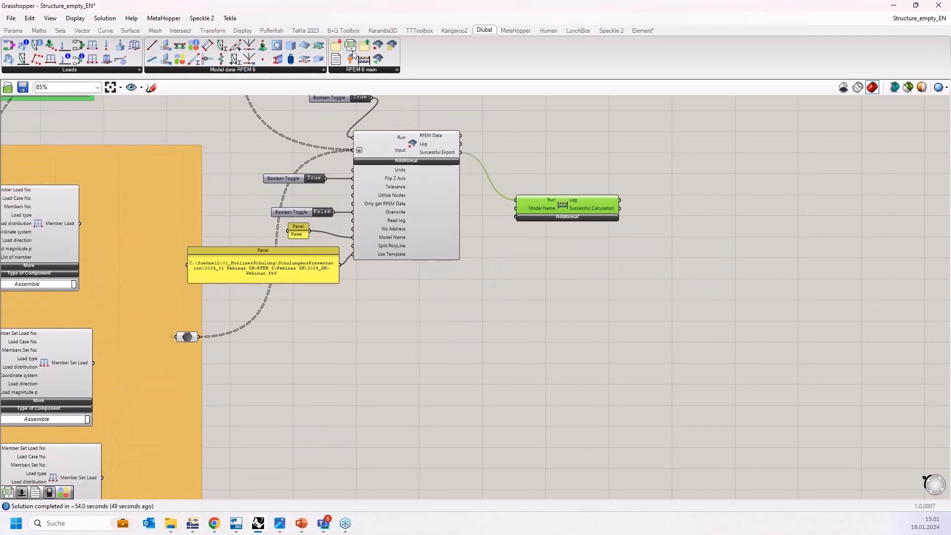
left_click_drag(353, 54, 658, 272)
scroll(636, 237, "up", 3)
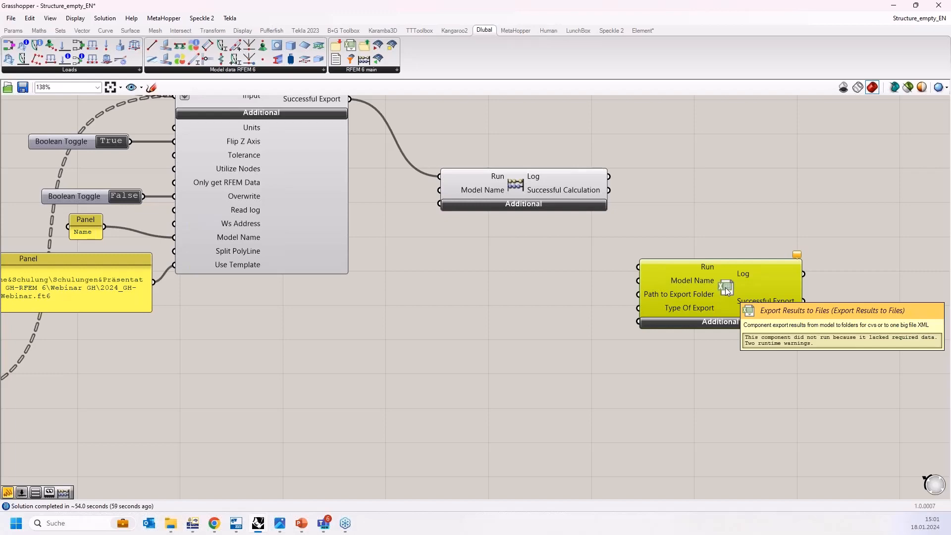
- Look up the Tables export format in RFEM, then return to Grasshopper
left_click(194, 523)
left_click(16, 16)
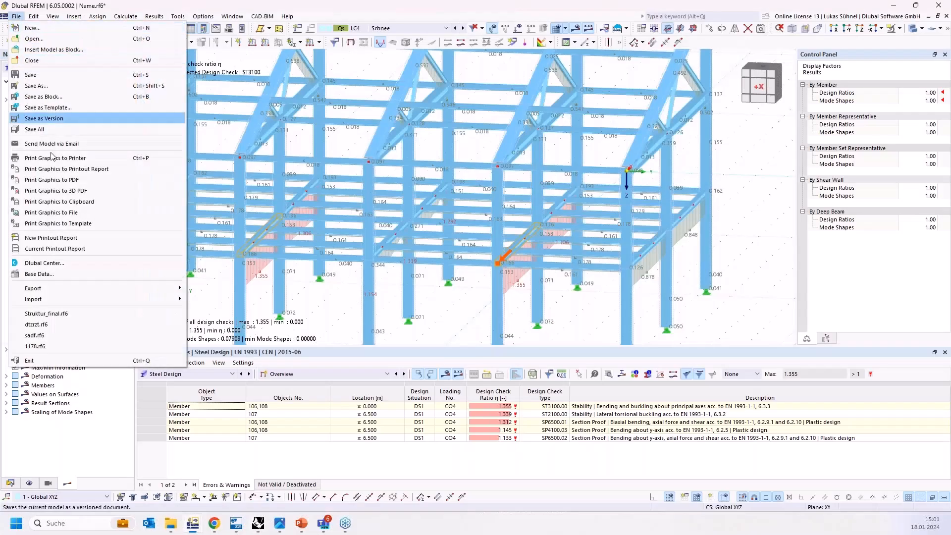
mouse_move(148, 288)
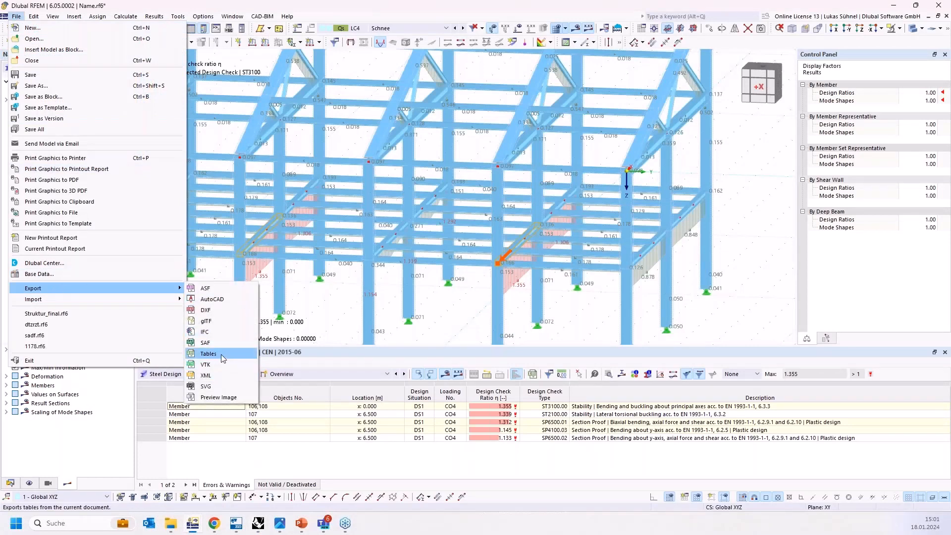
left_click(257, 523)
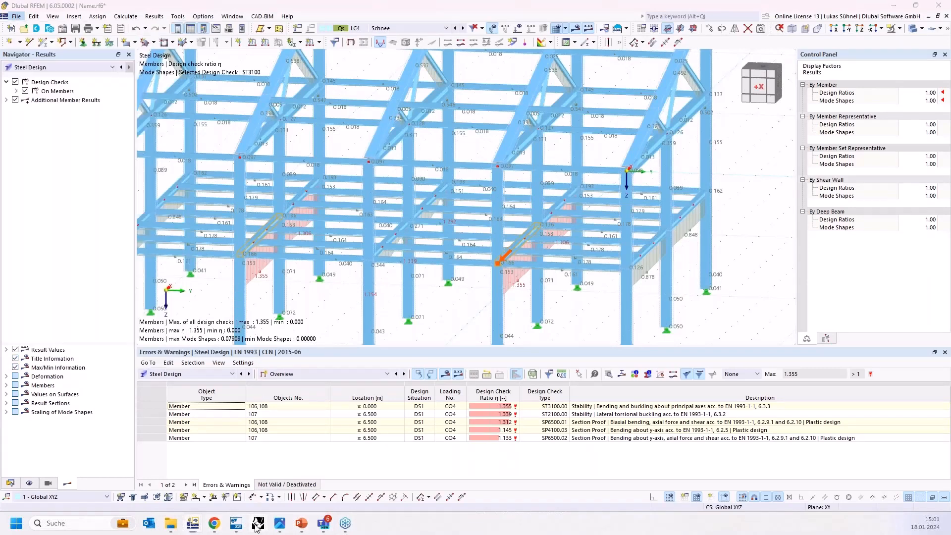
- Look through the parameter components and place a Read File component on the canvas below the calculation component
scroll(456, 355, "down", 2)
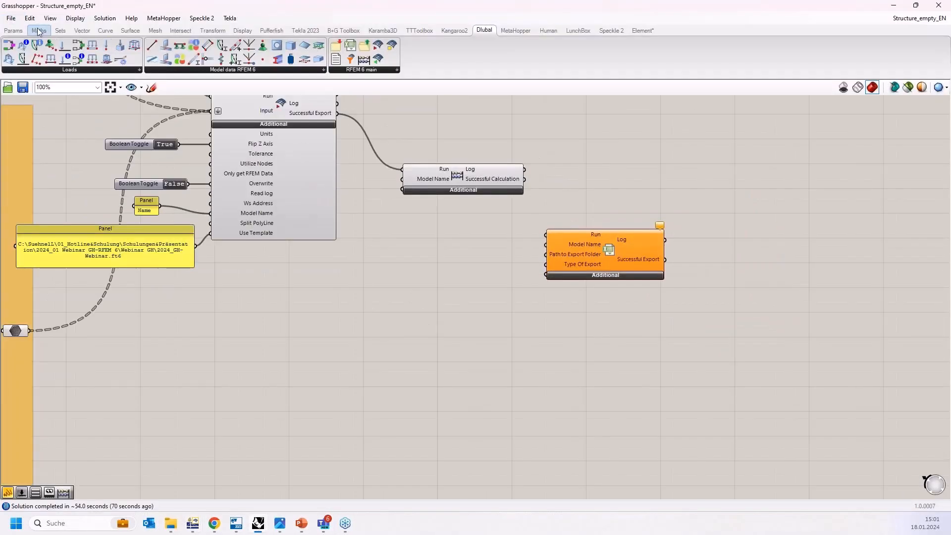
left_click(14, 30)
left_click(208, 73)
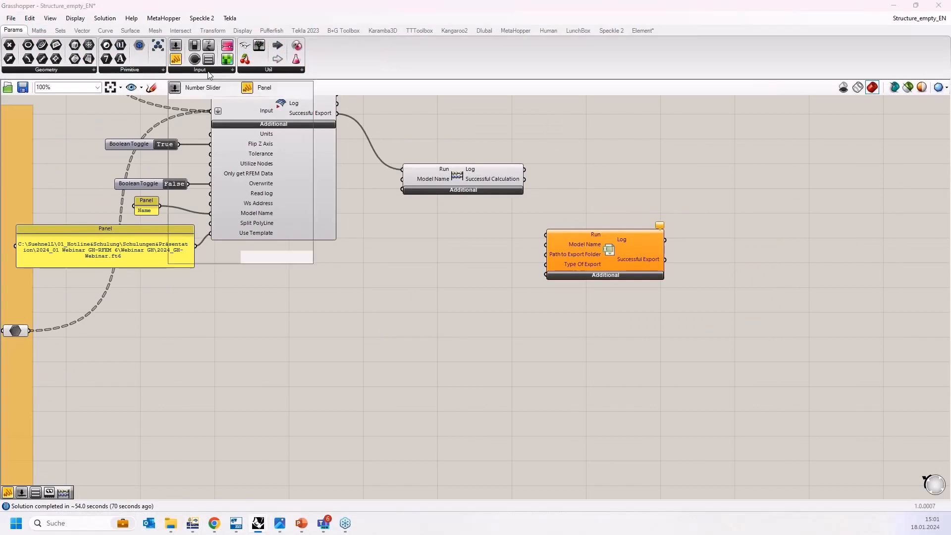
left_click(264, 73)
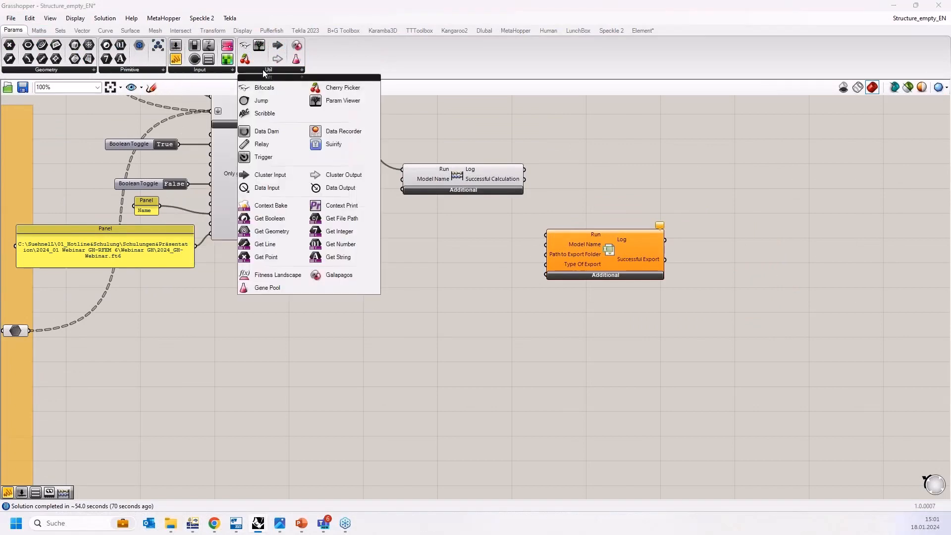
left_click(150, 70)
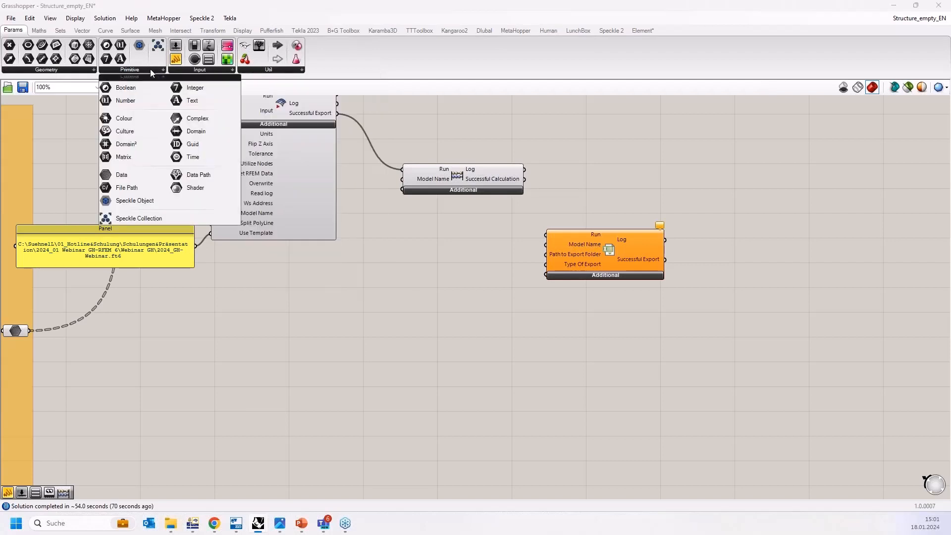
left_click(187, 73)
left_click(178, 72)
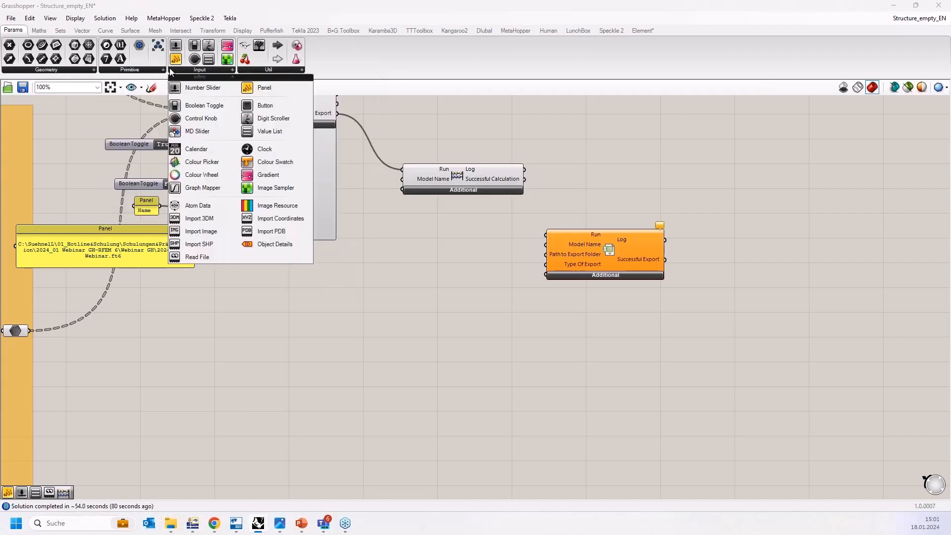
left_click(138, 71)
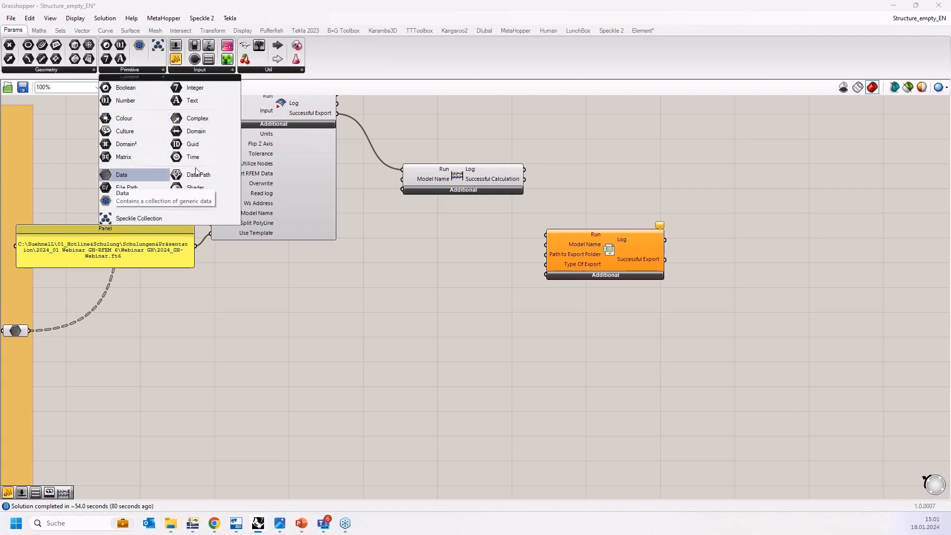
left_click(194, 69)
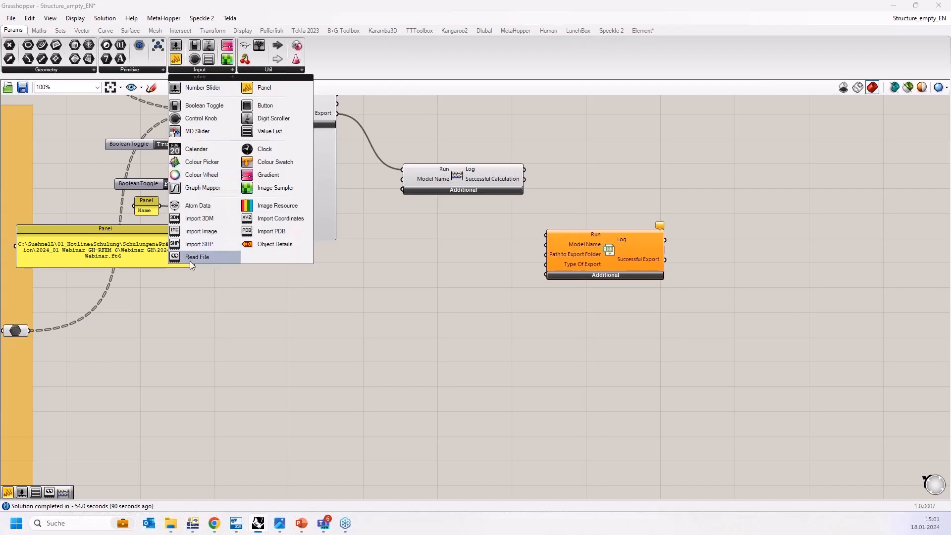
left_click_drag(191, 258, 384, 370)
scroll(380, 366, "up", 5)
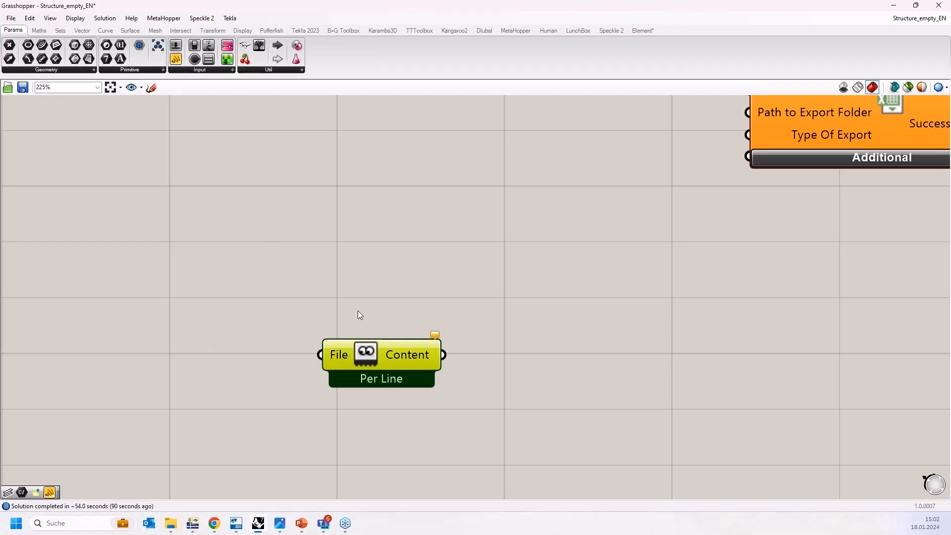
scroll(375, 352, "down", 4)
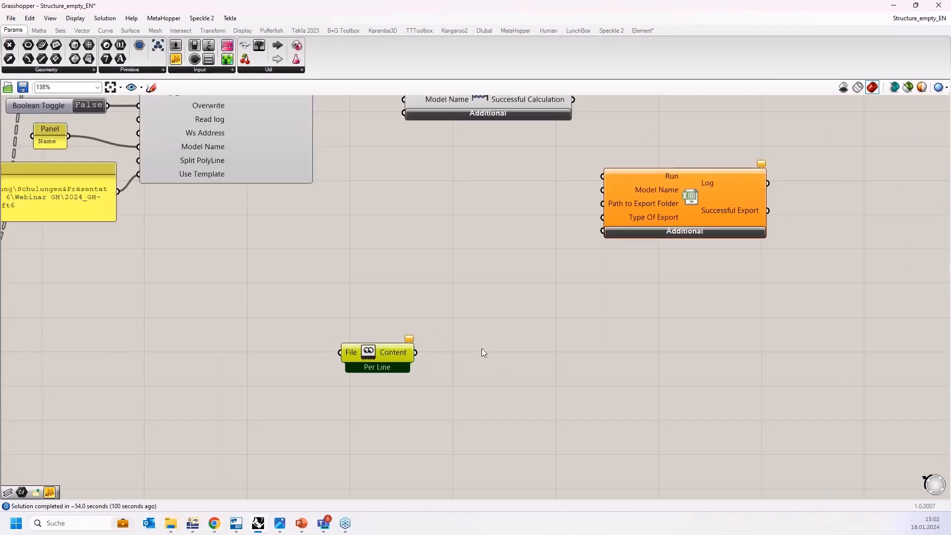
- Delete the Read File component below the calculation component from the canvas
scroll(567, 287, "down", 4)
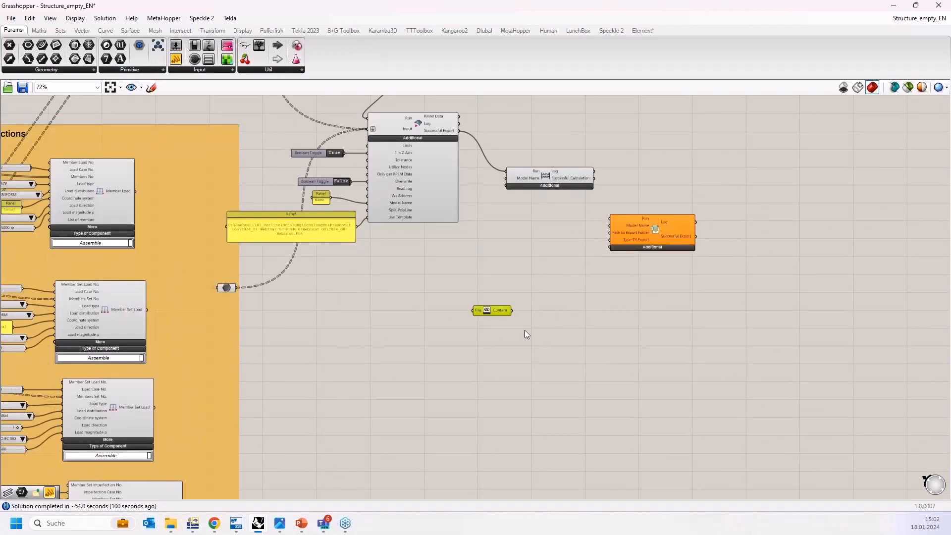
scroll(569, 331, "down", 2)
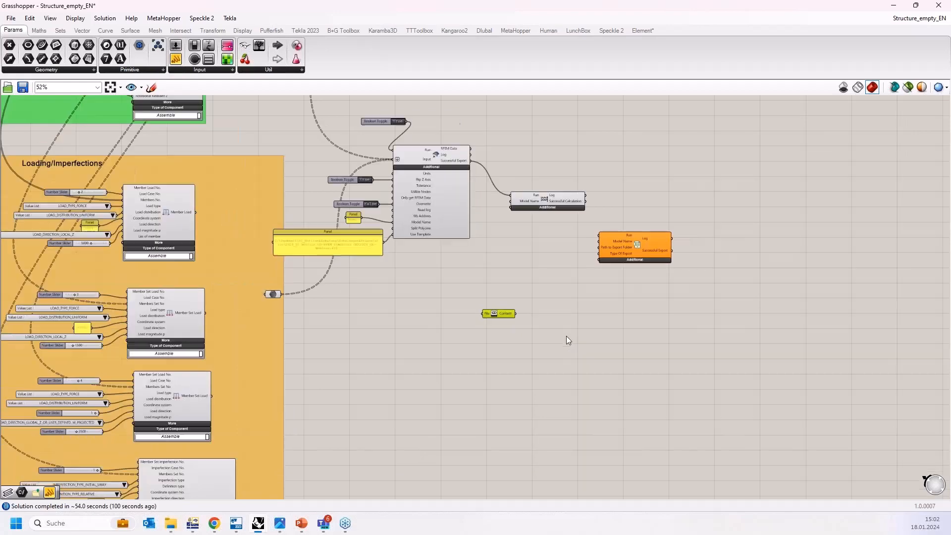
scroll(581, 371, "up", 2)
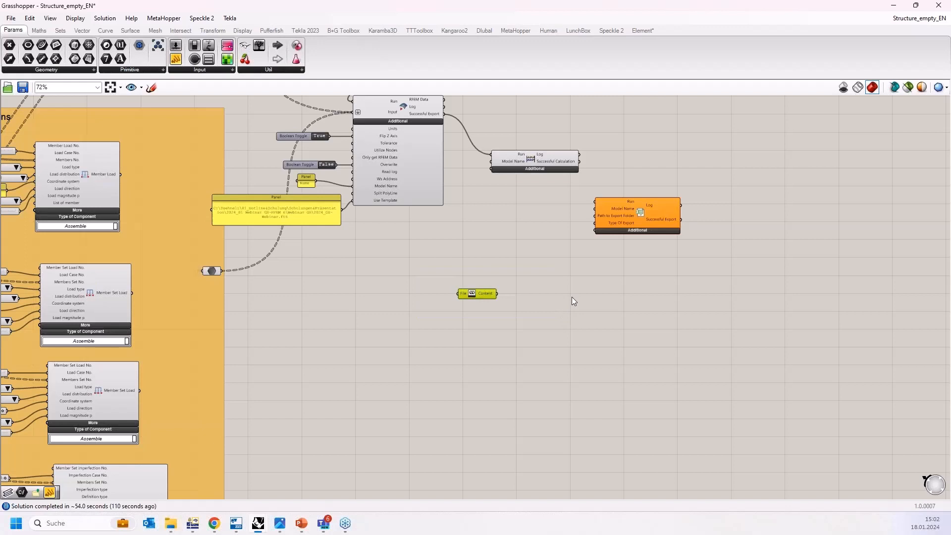
scroll(453, 307, "up", 2)
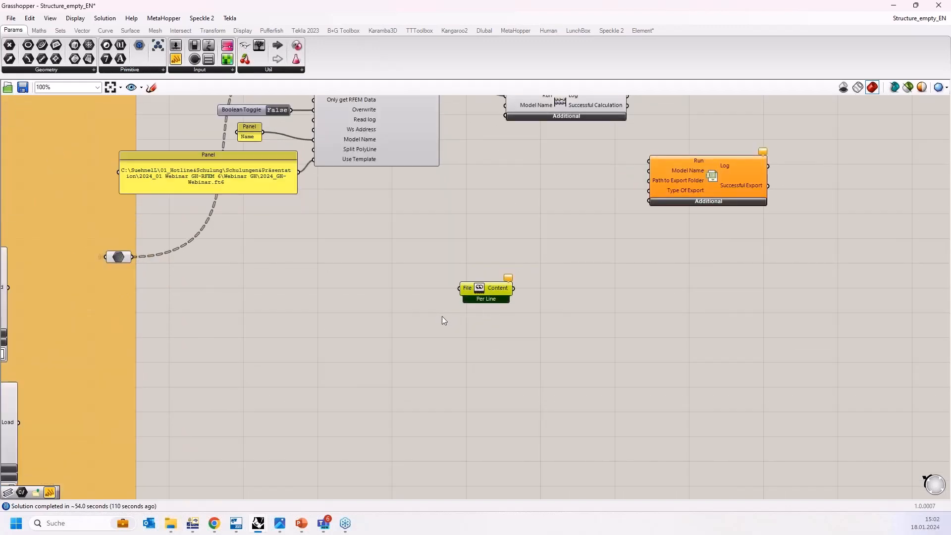
key("Delete")
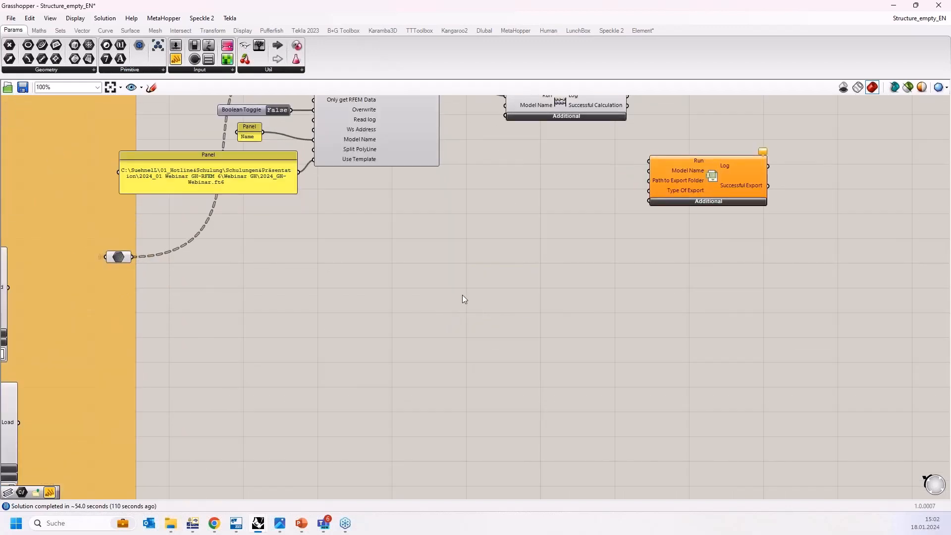
- Show Grasshopper beside the Rhino viewport and look over the structure's line geometry together with the grouped definition
scroll(483, 296, "down", 5)
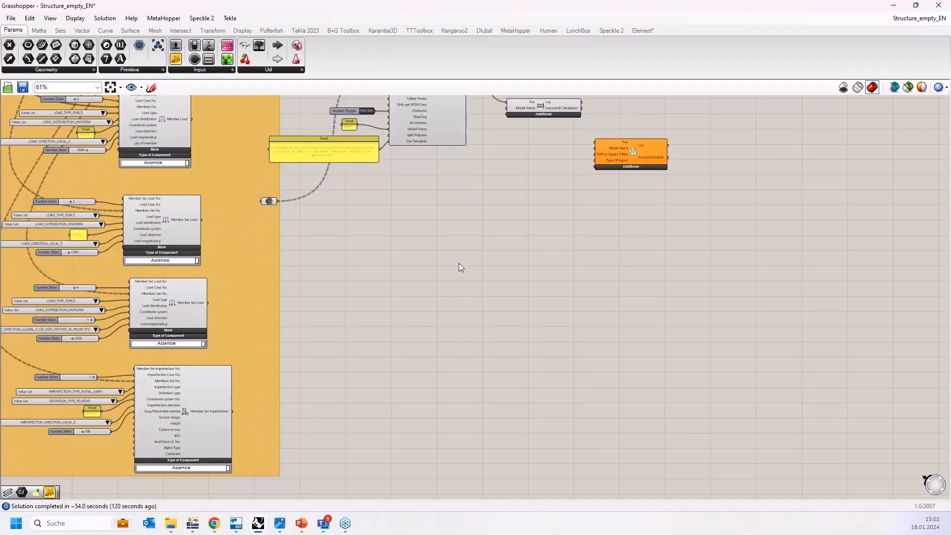
scroll(458, 268, "down", 6)
right_click_drag(415, 278, 595, 387)
scroll(595, 387, "down", 3)
right_click_drag(197, 228, 430, 406)
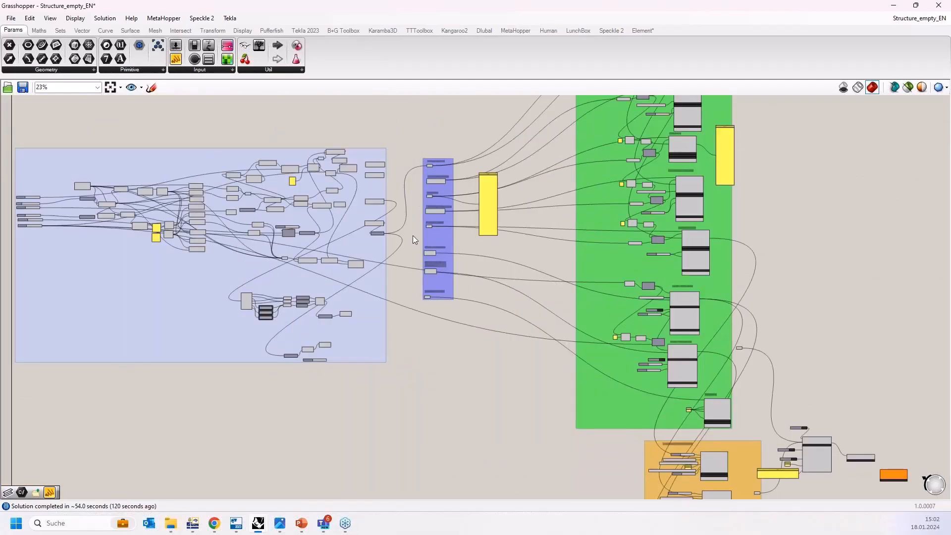
double_click(319, 6)
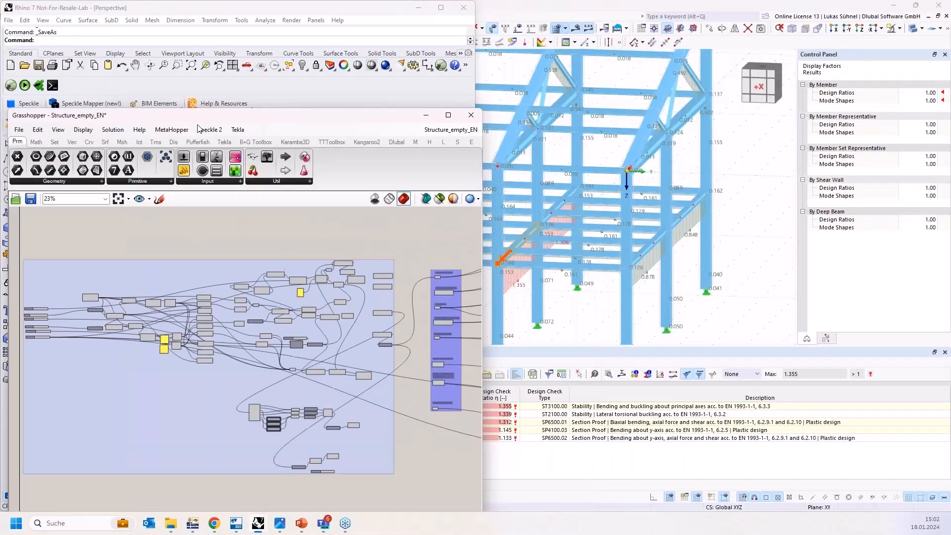
left_click_drag(247, 121, 939, 130)
scroll(277, 268, "down", 4)
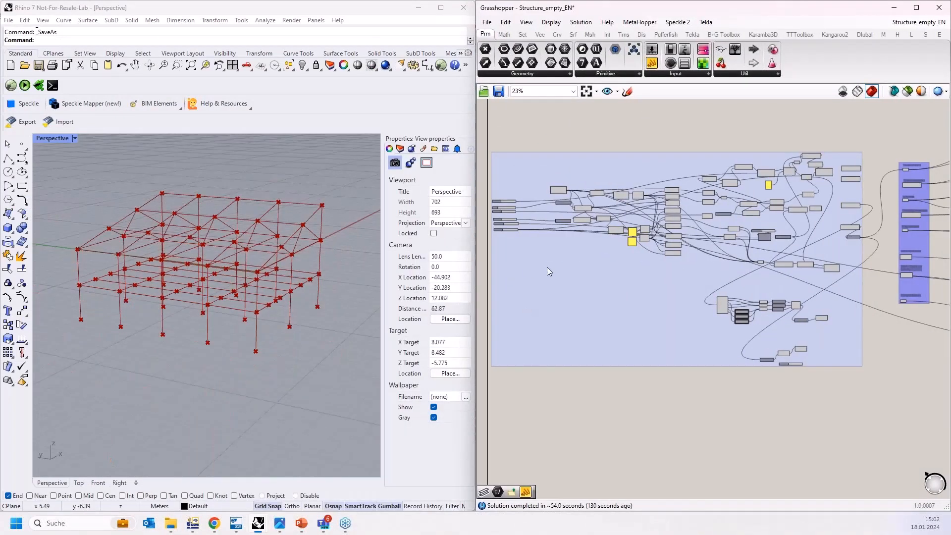
right_click_drag(150, 171, 184, 166)
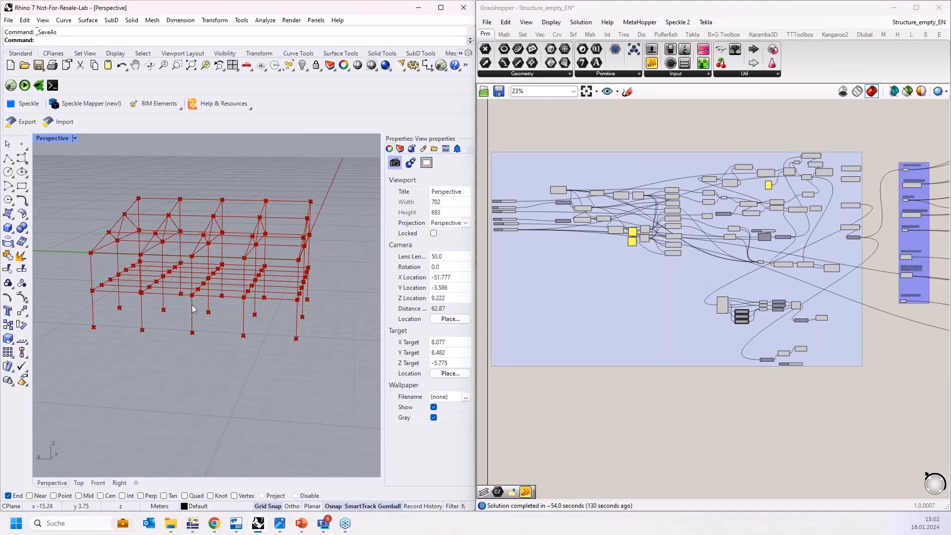
scroll(721, 289, "down", 1)
right_click_drag(865, 277, 729, 312)
right_click_drag(853, 194, 766, 223)
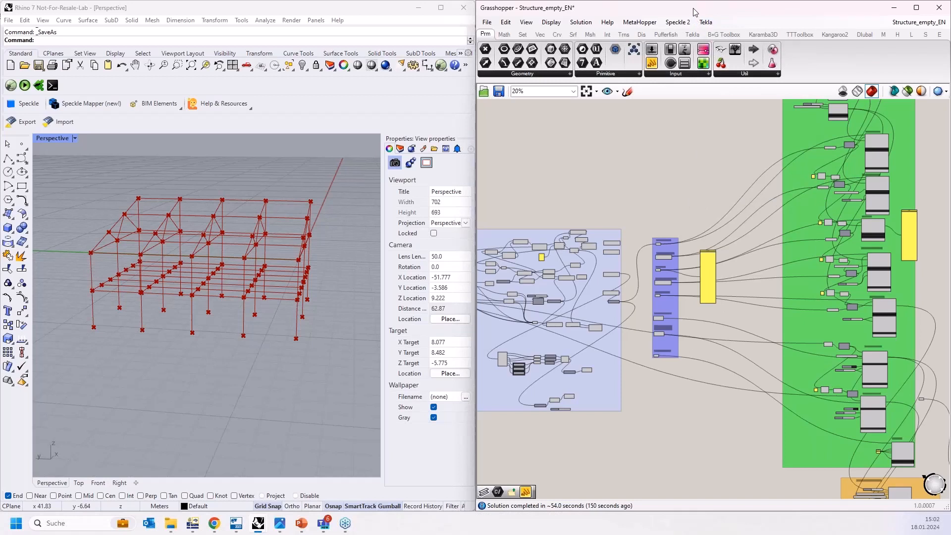
- Enlarge the Grasshopper window and bring up the Tekla 2023 components
left_click_drag(693, 9, 633, 1)
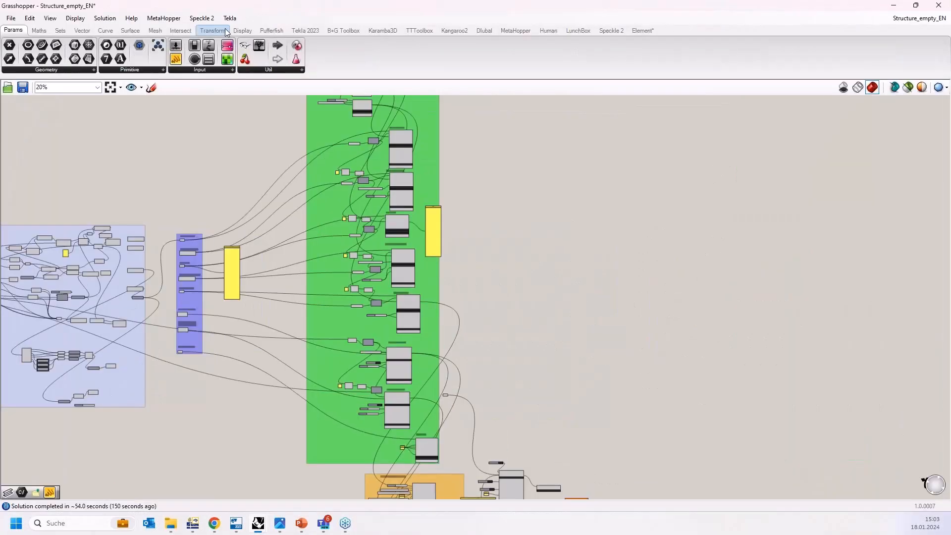
left_click(307, 31)
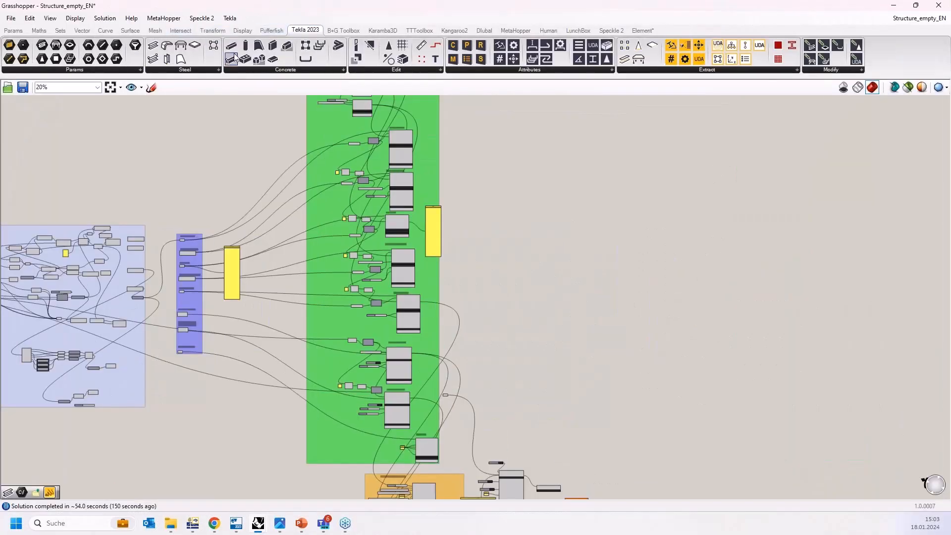
right_click_drag(234, 155, 323, 152)
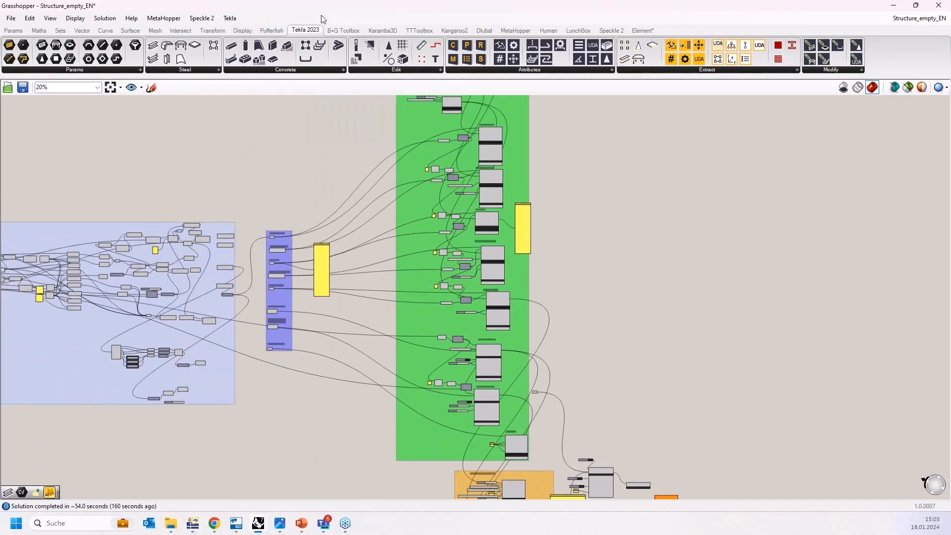
- Arrange Grasshopper side by side with the Tekla Structures model window
left_click_drag(322, 10, 950, 129)
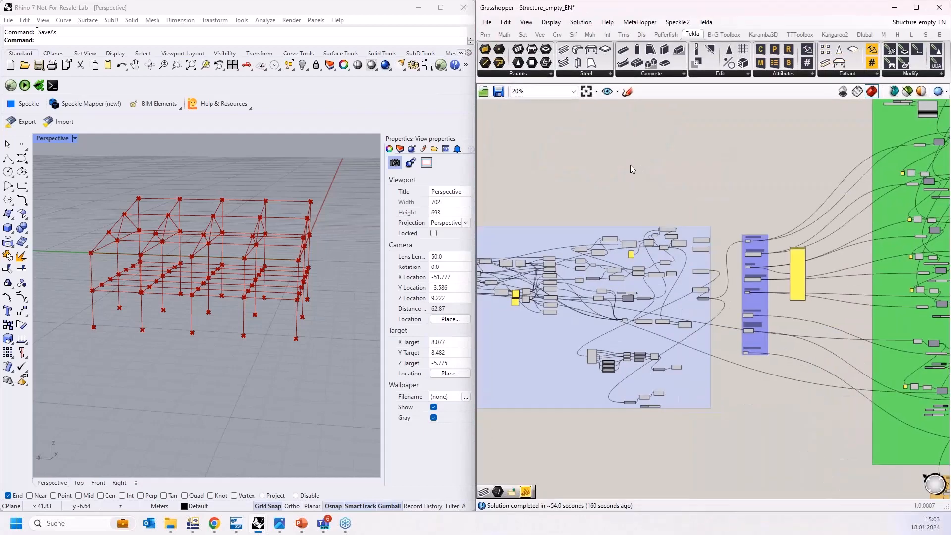
scroll(613, 173, "down", 3)
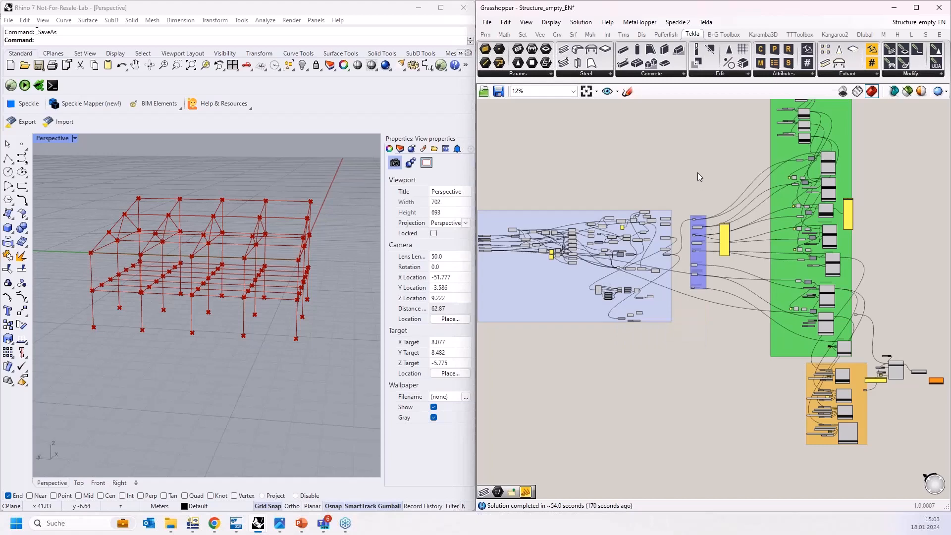
right_click_drag(620, 235, 583, 232)
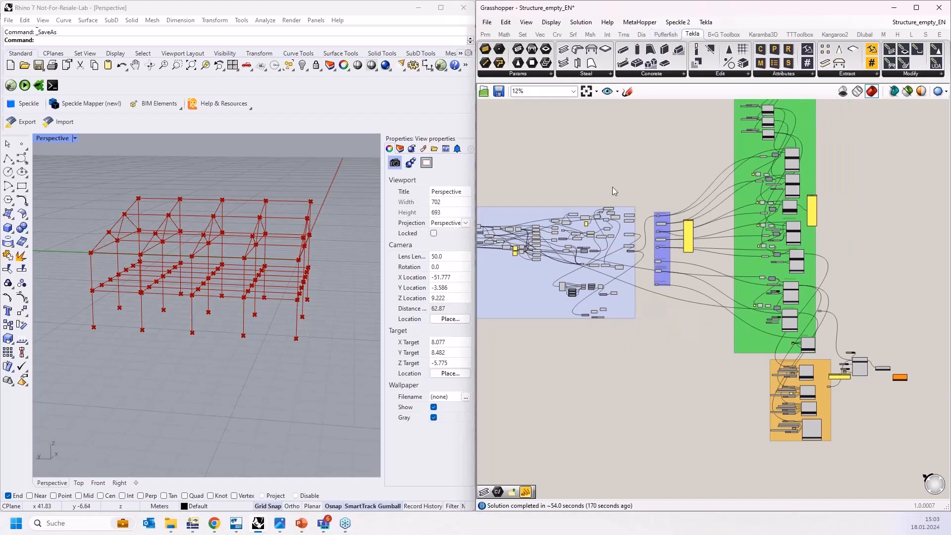
scroll(640, 205, "up", 4)
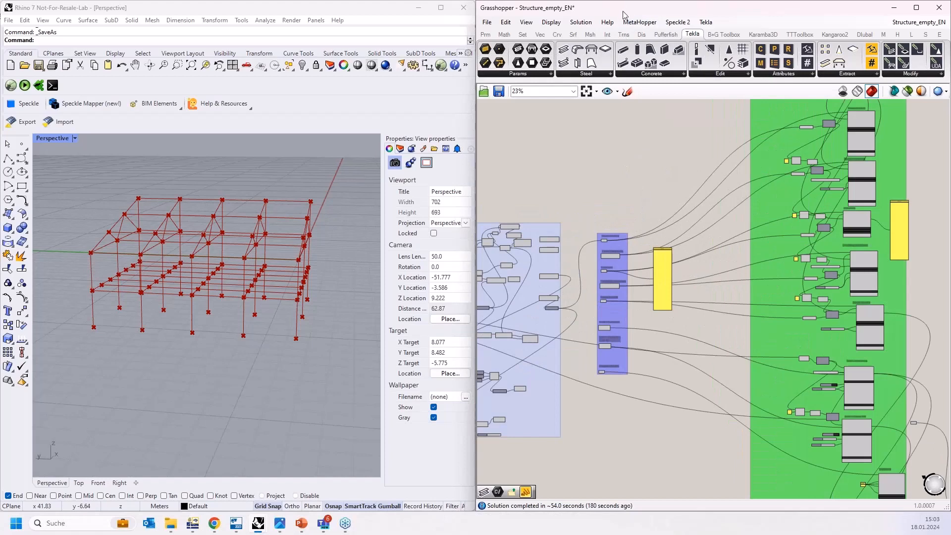
left_click_drag(625, 9, 1, 76)
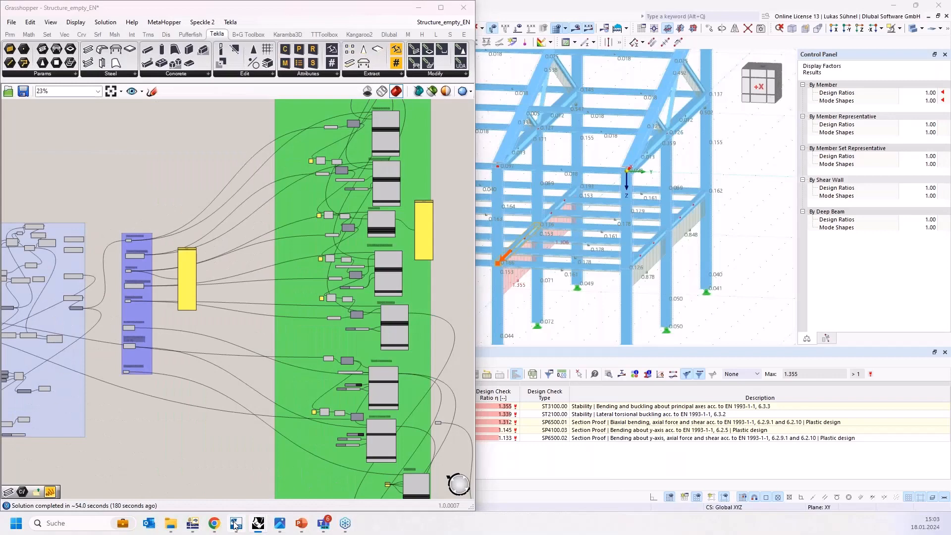
left_click(236, 524)
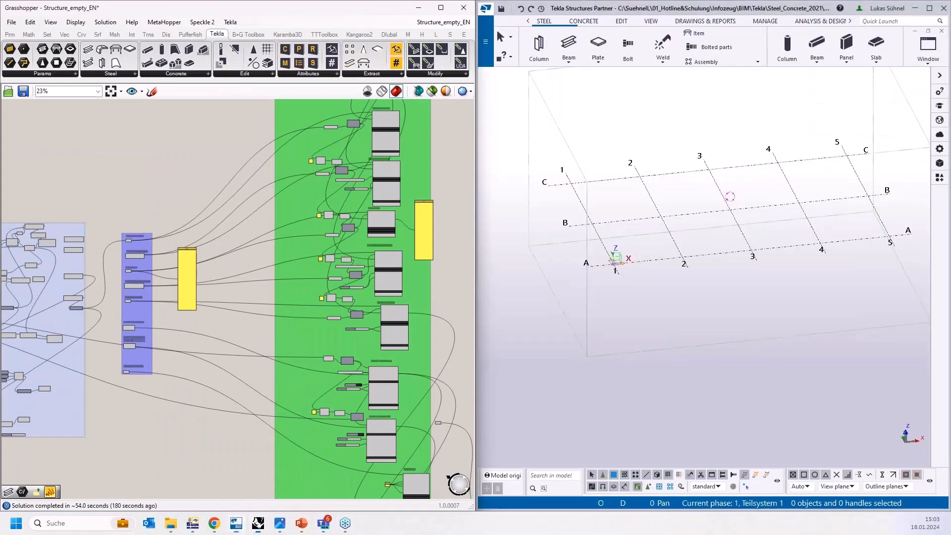
- Delete the panel connected to the Columns geometry parameter
right_click_drag(147, 212, 197, 215)
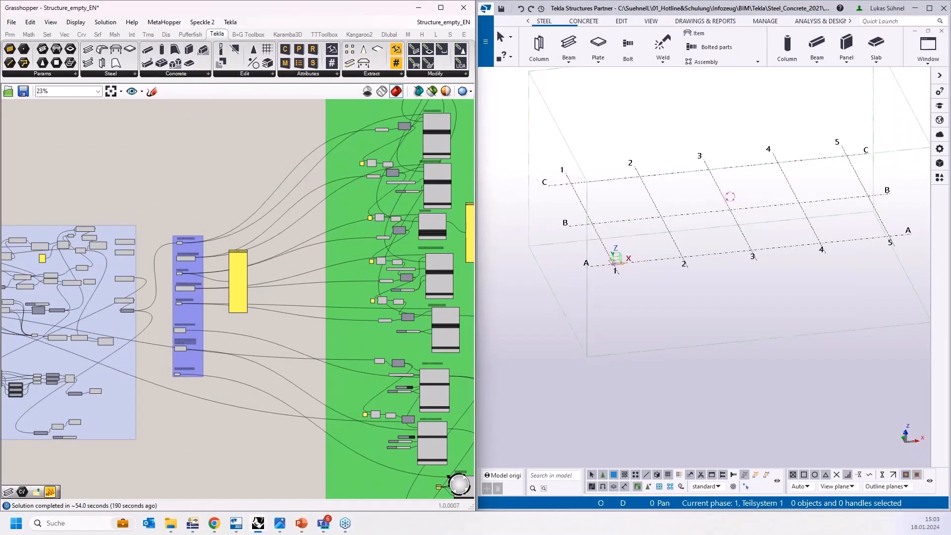
scroll(189, 189, "up", 5)
left_click(321, 295)
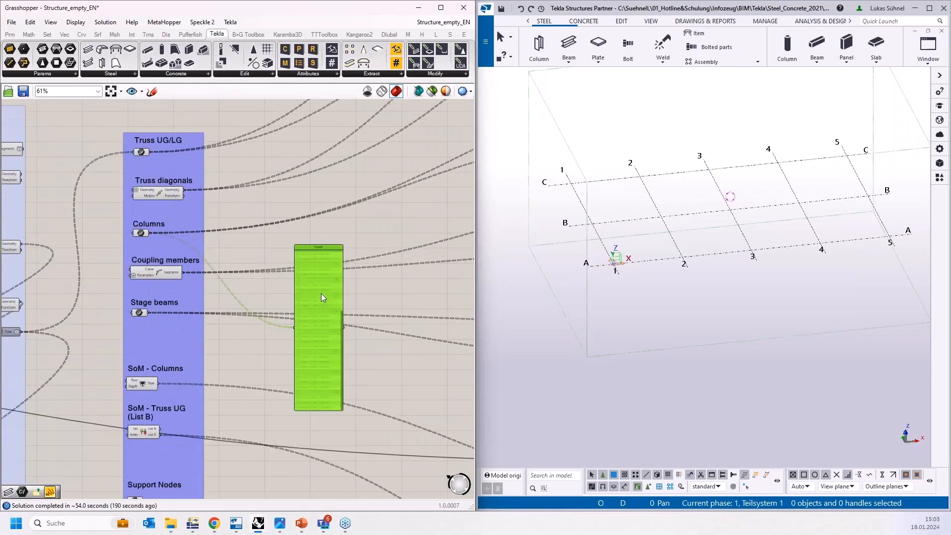
key("Delete")
- Place a Tekla steel Beam component on the canvas beside the Truss UG/LG and Truss diagonals geometry
right_click_drag(237, 101, 236, 109)
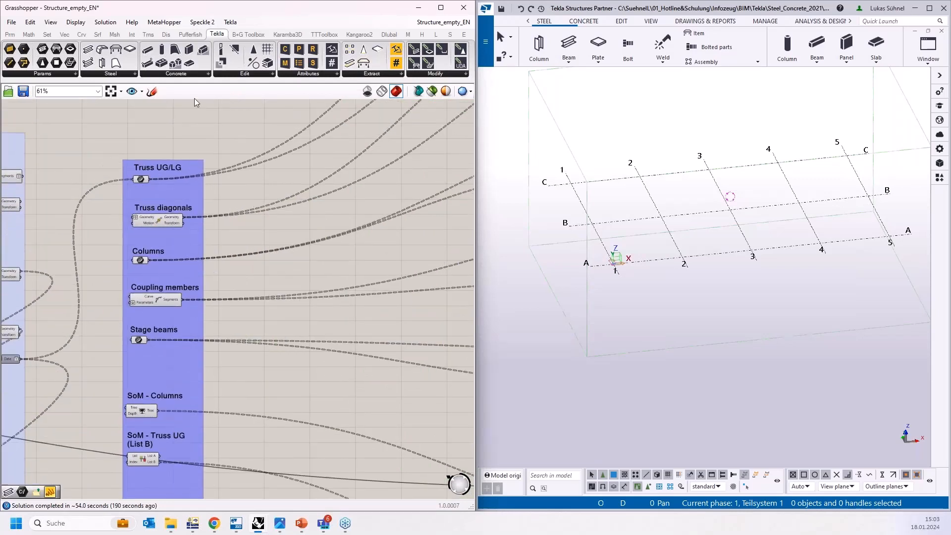
left_click_drag(88, 49, 311, 189)
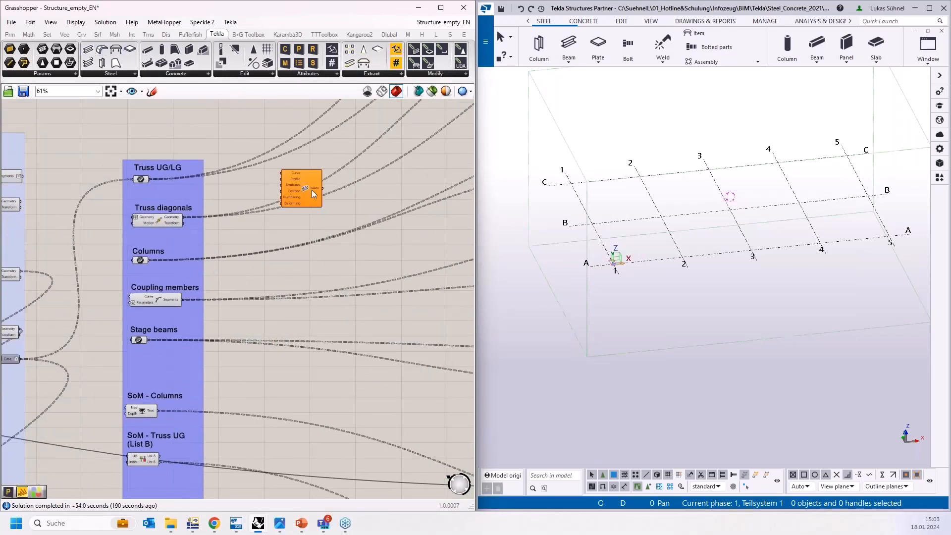
scroll(259, 161, "up", 3)
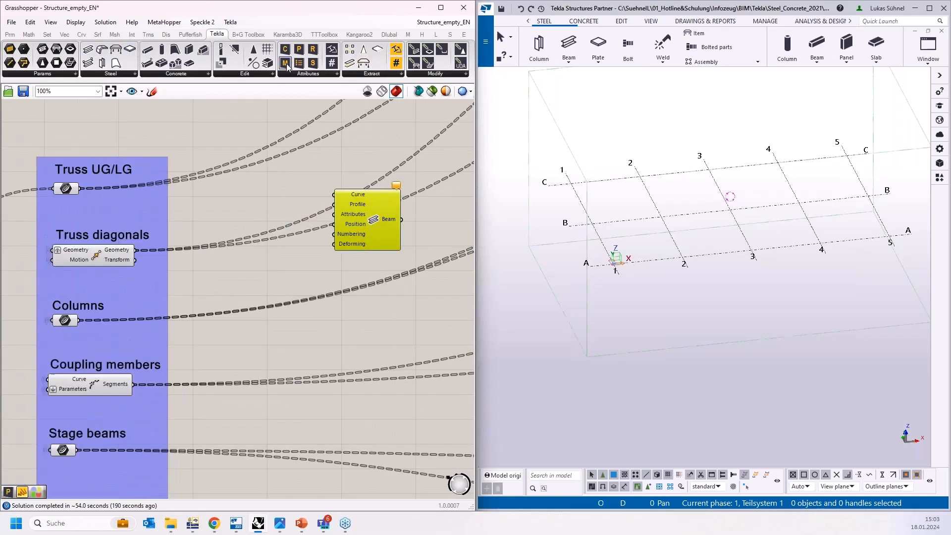
- Add a Tekla Profile parameter, set it to HEA300 and connect it to the Beam component's Profile input
left_click_drag(299, 55, 262, 201)
left_click(253, 201)
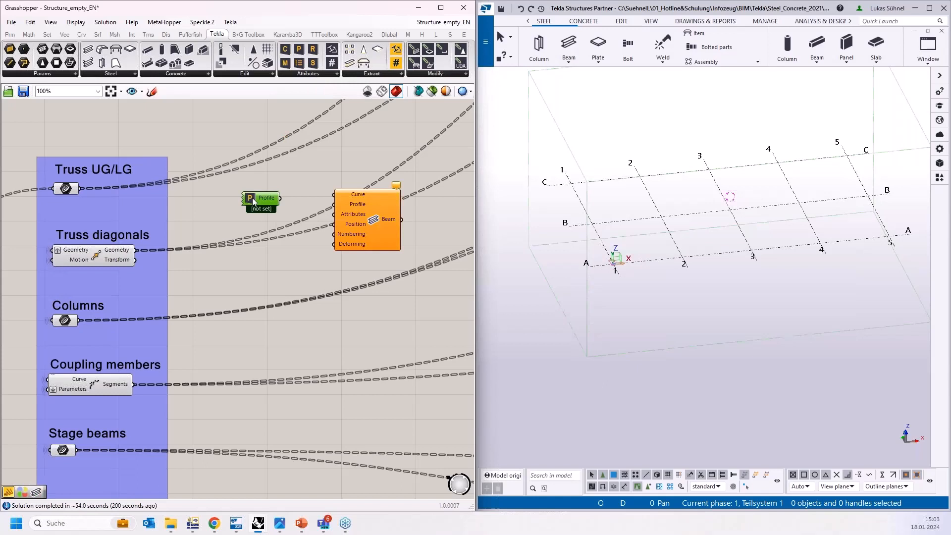
double_click(253, 201)
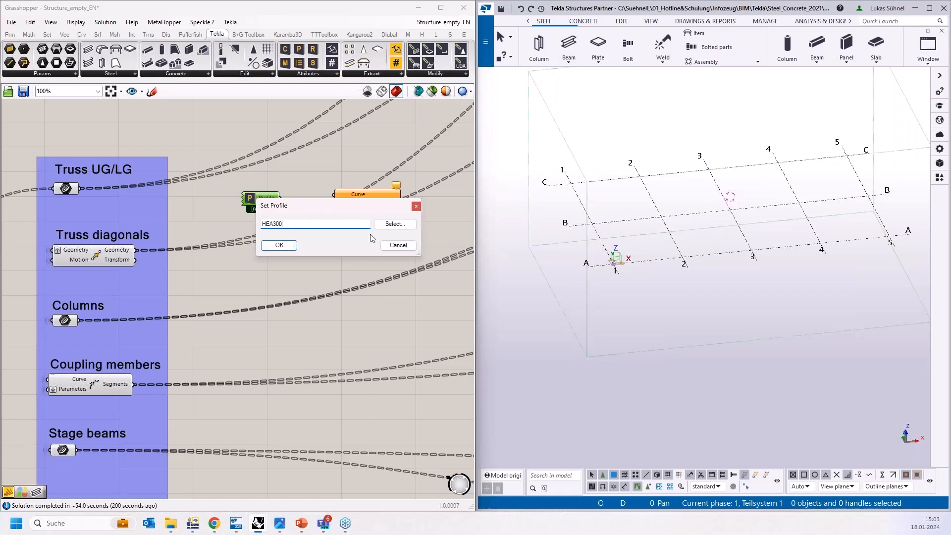
left_click(279, 245)
left_click_drag(270, 201, 333, 206)
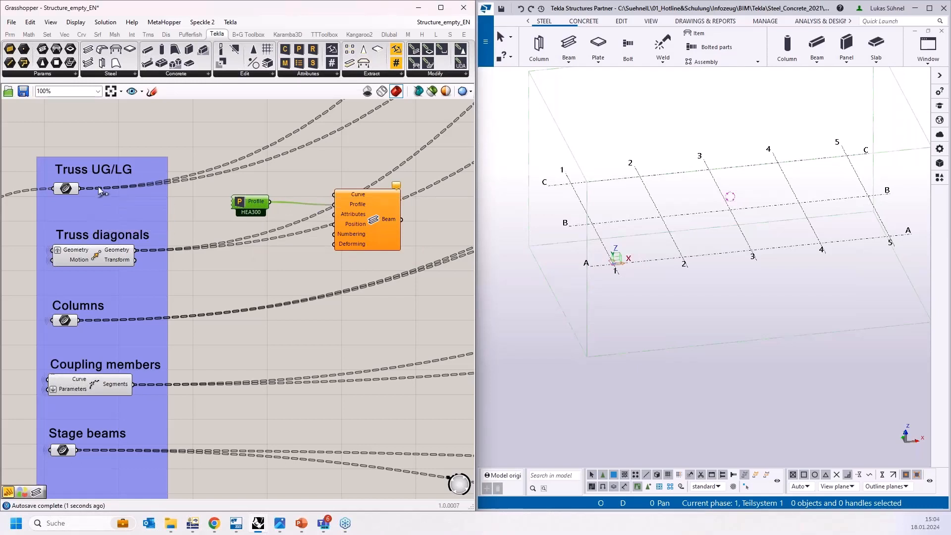
- Connect both the Truss UG/LG and the Columns geometry to the Beam component's Curve input
left_click_drag(79, 189, 334, 194)
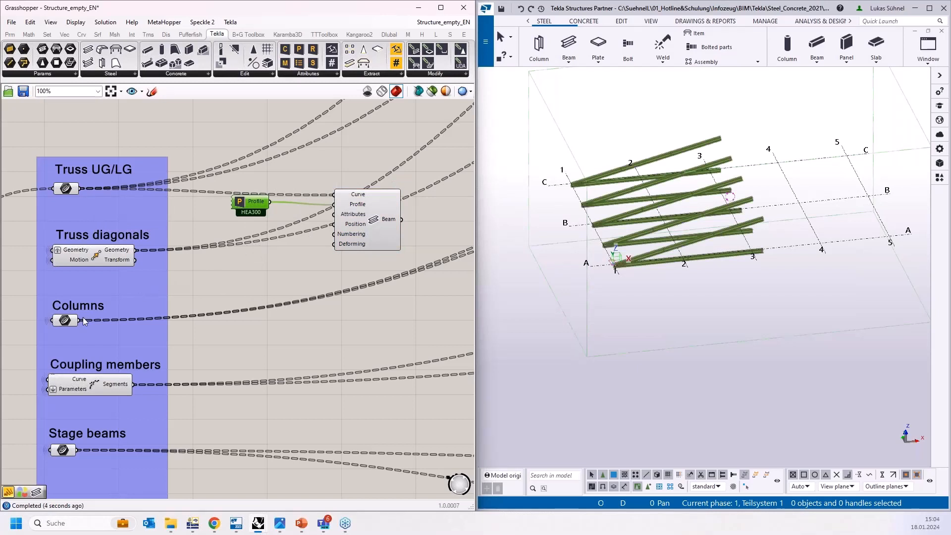
left_click_drag(78, 321, 333, 195)
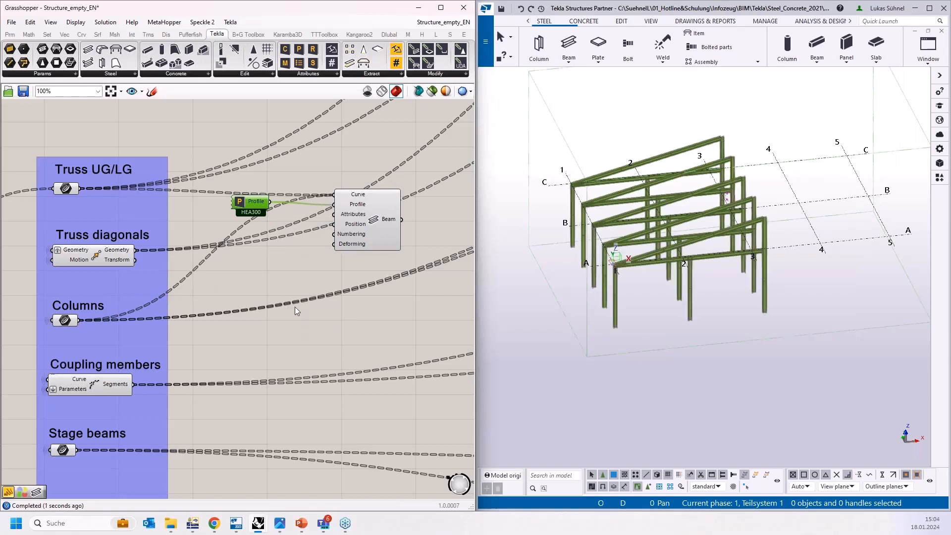
right_click_drag(257, 309, 250, 262)
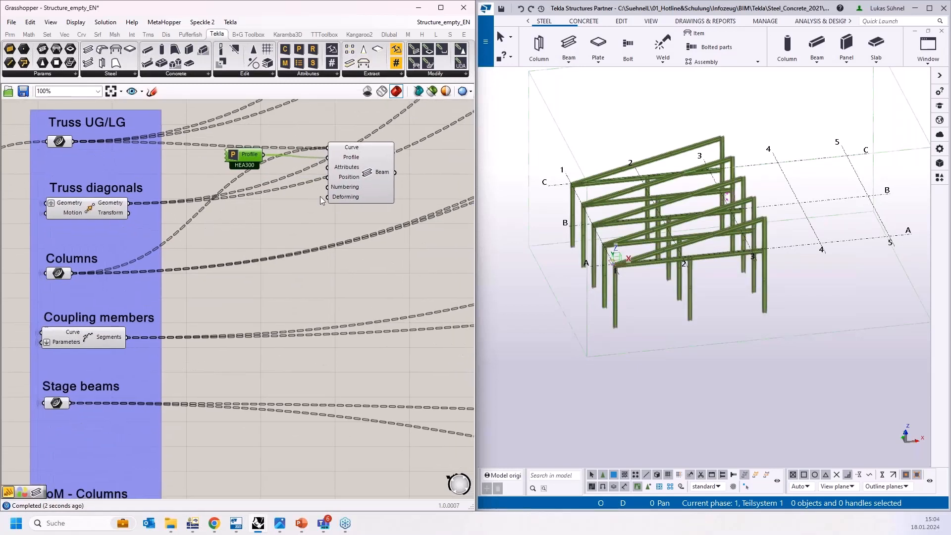
left_click(358, 217)
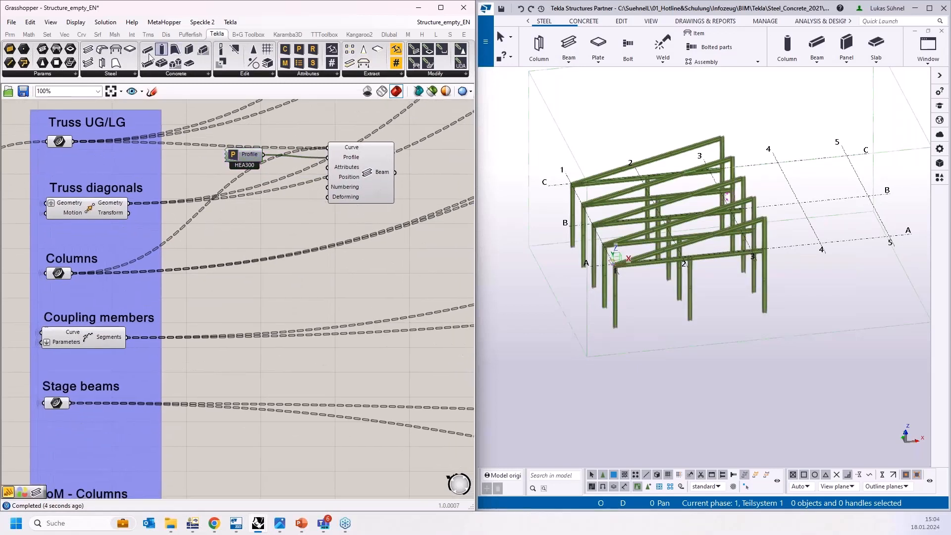
- Place a second Tekla steel Beam component below the first and connect the Truss diagonals geometry to its Curve input
left_click(90, 51)
left_click(360, 323)
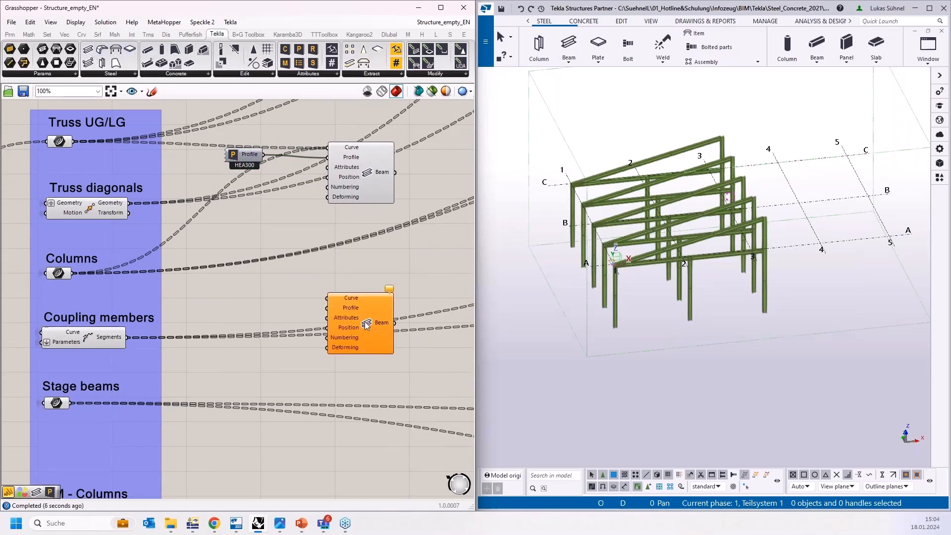
left_click_drag(365, 322, 368, 287)
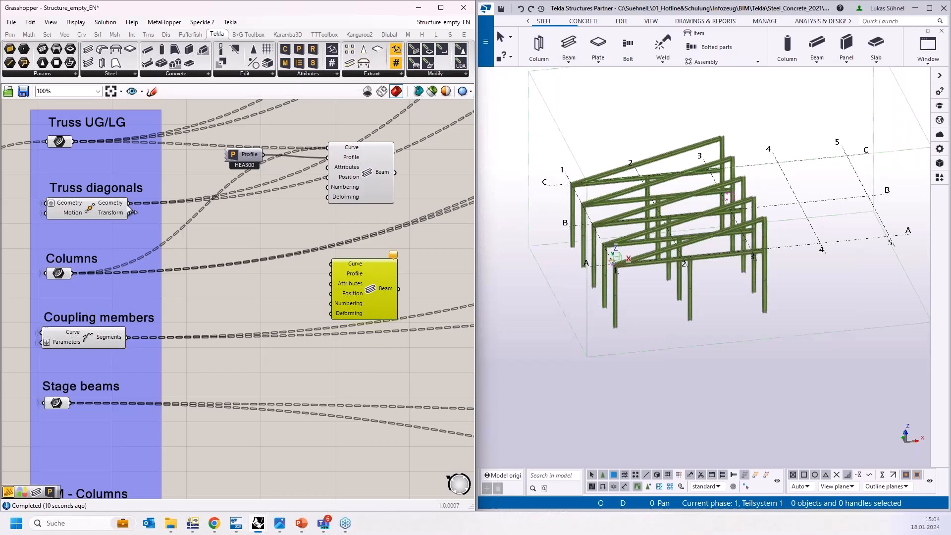
left_click_drag(128, 202, 374, 282)
- Add a panel containing IPE140, connect it to the truss diagonals Beam component's Profile input and highlight the resulting beams
double_click(278, 283)
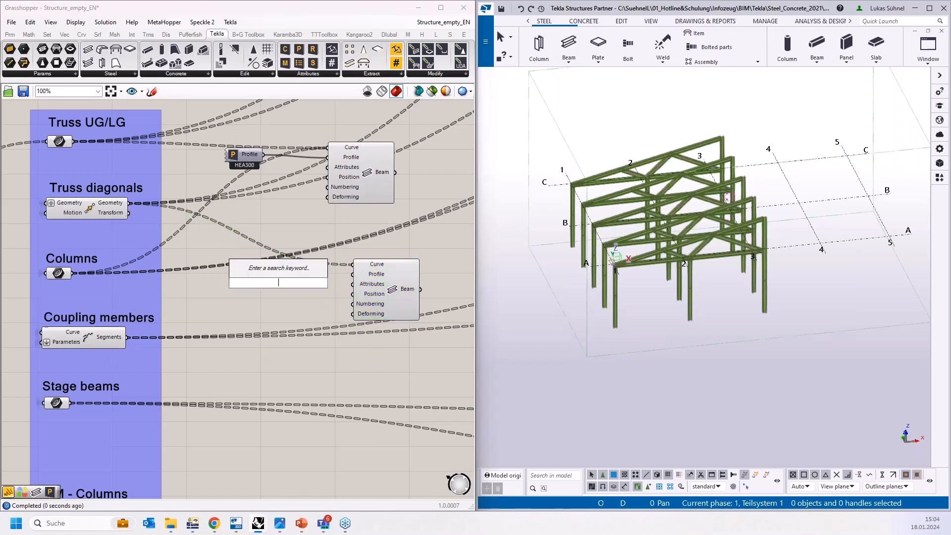
type("\"IP")
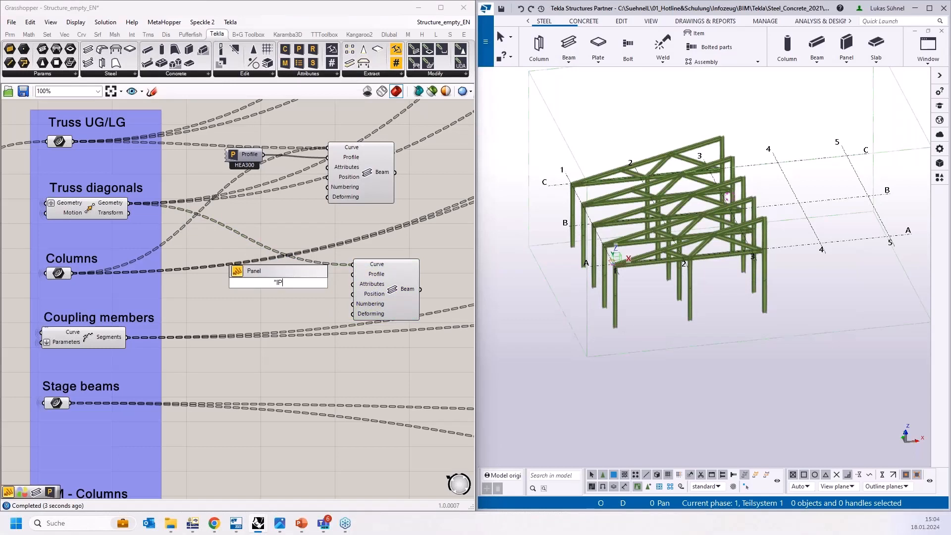
type("E140")
key("Return")
left_click_drag(295, 283, 349, 281)
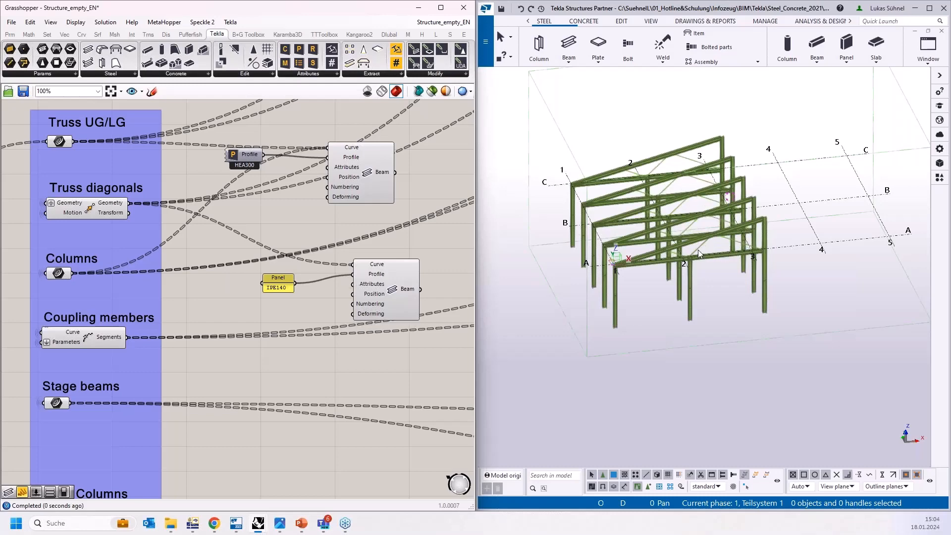
scroll(697, 249, "up", 5)
left_click(386, 277)
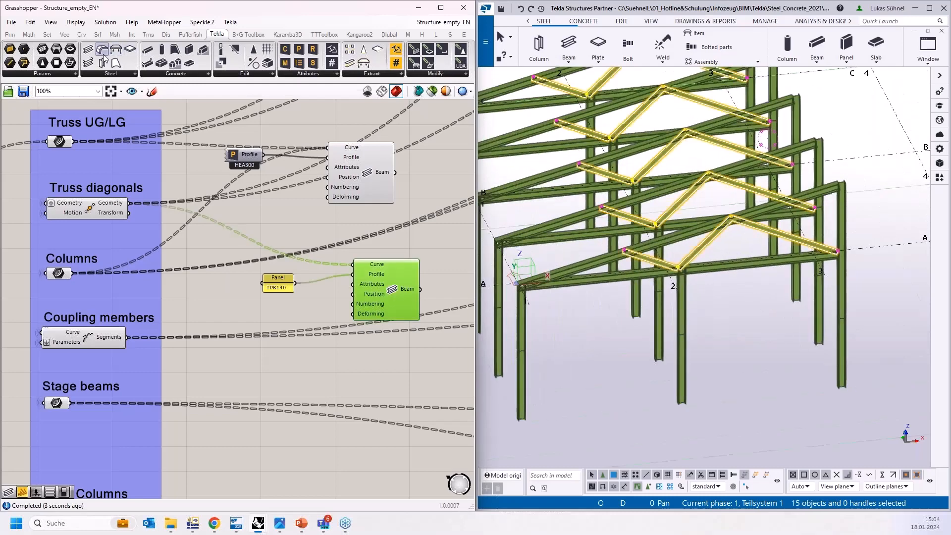
- Place a third Tekla steel Beam component and connect both the Coupling members and Stage beams geometry to its Curve input
left_click_drag(103, 55, 351, 379)
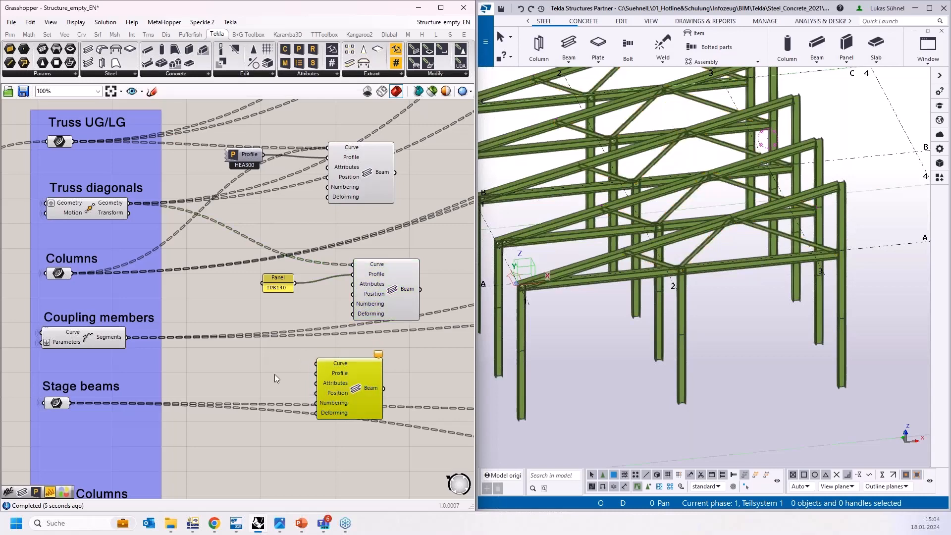
right_click_drag(278, 351, 280, 292)
left_click_drag(130, 276, 314, 309)
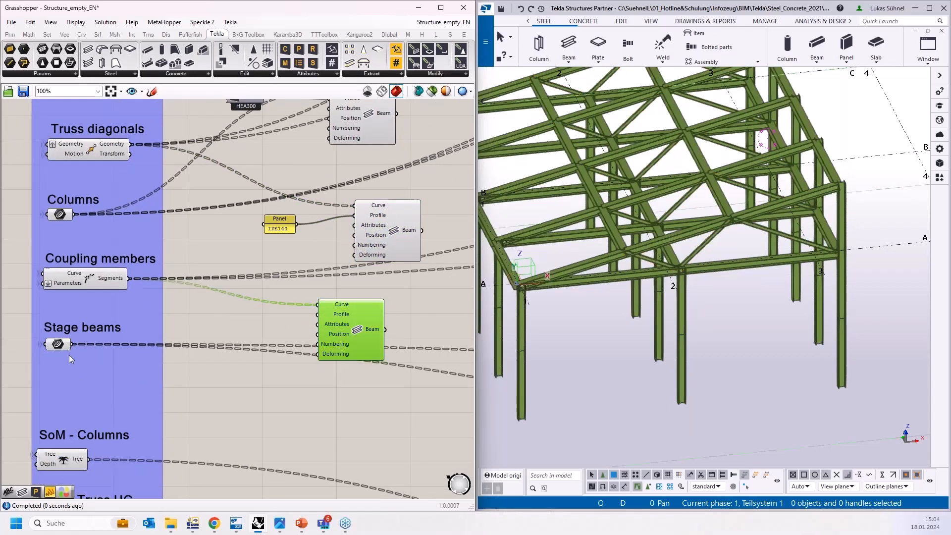
left_click_drag(71, 343, 371, 334)
- Add a panel containing HEA180 and connect it to the third Beam component's Profile input
left_click(248, 339)
double_click(248, 339)
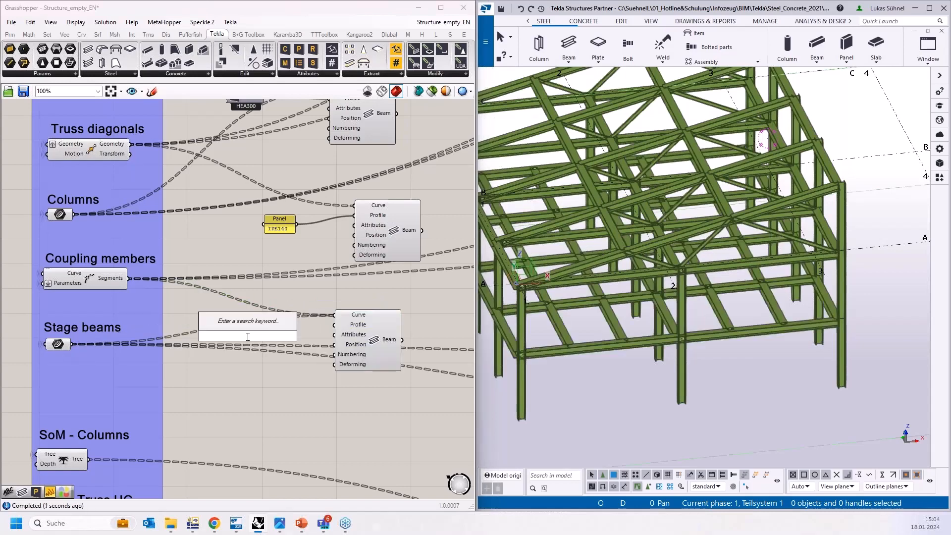
type("\"HEA180")
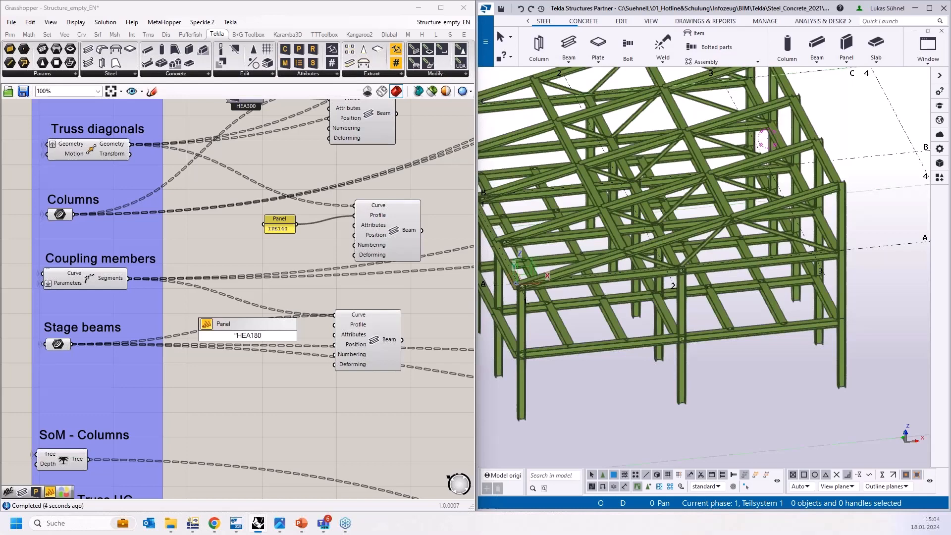
key("Return")
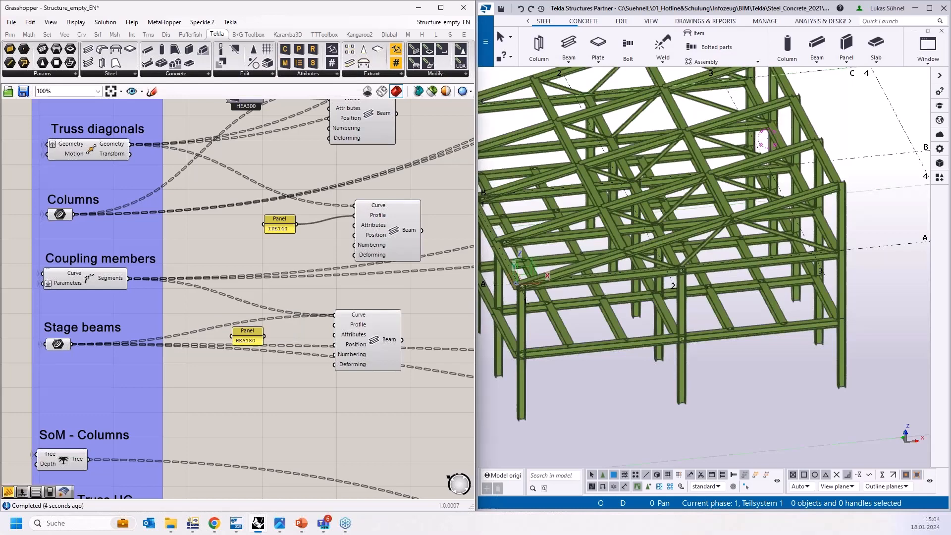
left_click_drag(264, 336, 335, 324)
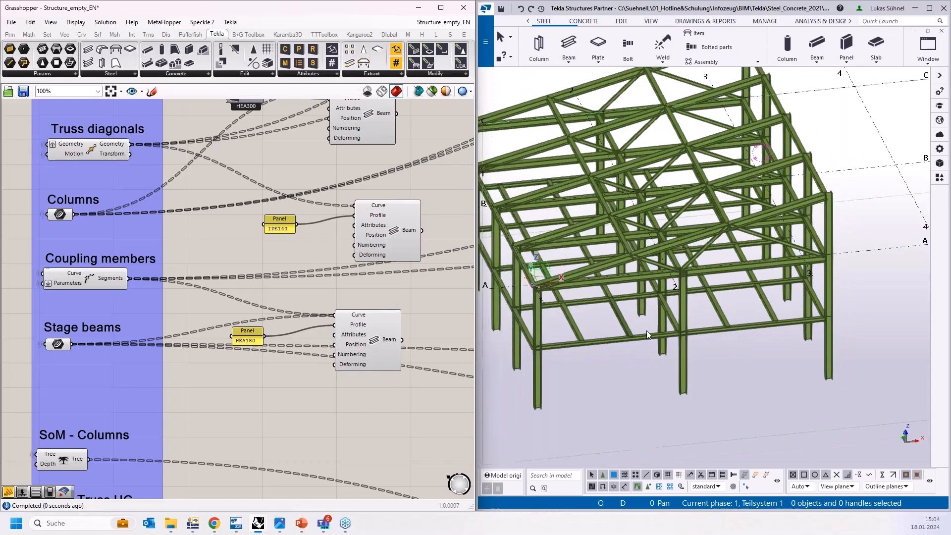
- Examine the complete steel structure in the Tekla Structures 3D view from several angles
left_click(646, 331)
scroll(678, 328, "down", 2)
right_click(613, 349)
left_click(860, 328)
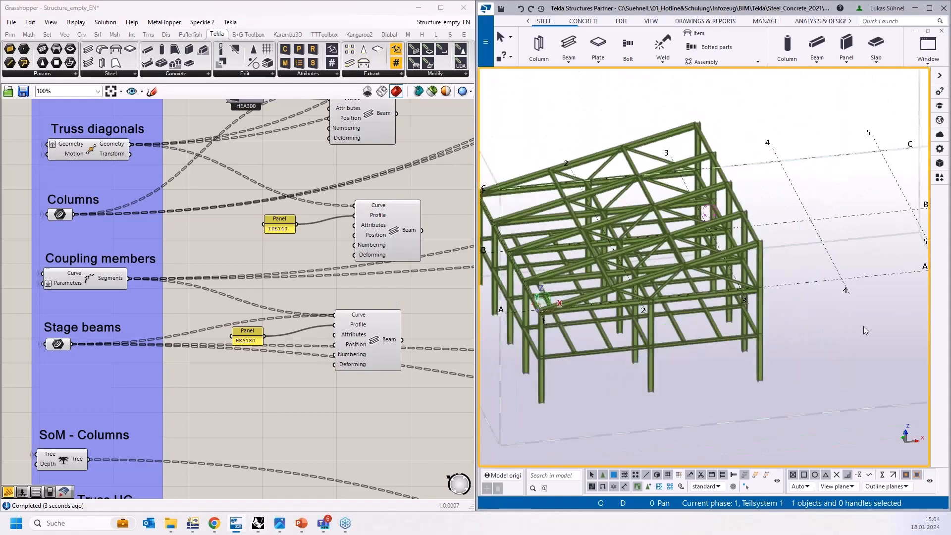
scroll(841, 331, "down", 3)
key("c")
middle_click_drag(670, 381, 743, 356, "ctrl")
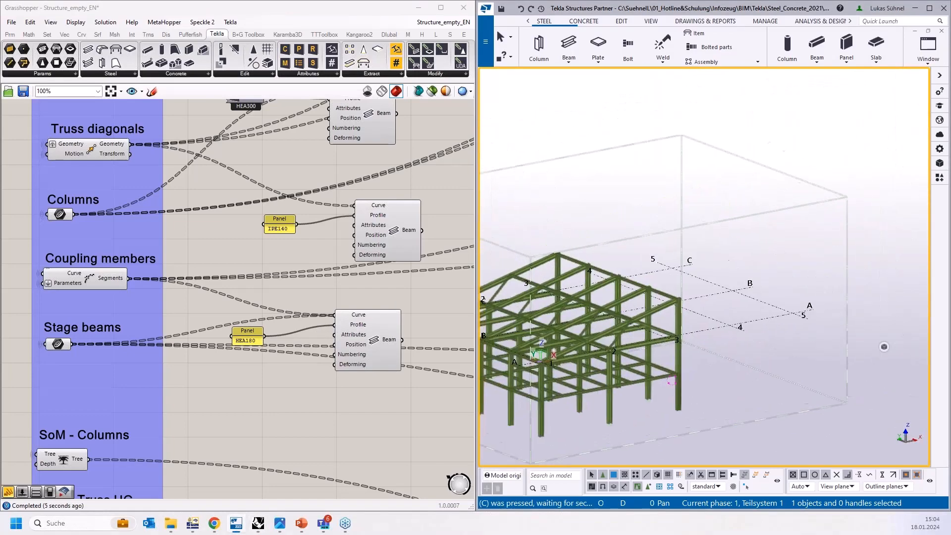
middle_click_drag(573, 424, 738, 357)
scroll(737, 358, "up", 3)
scroll(424, 328, "down", 3)
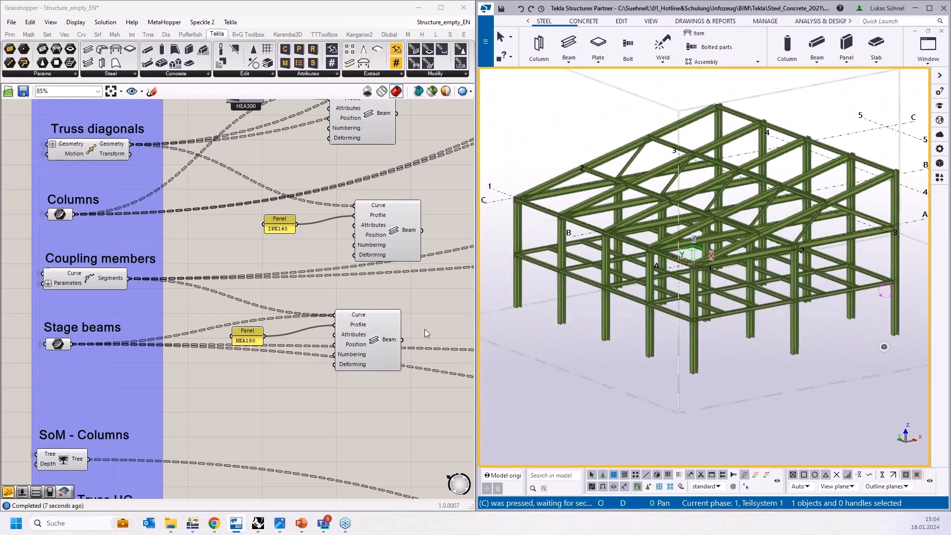
- Review the RFEM export component in Grasshopper with its Boolean toggles, model name and template inputs
scroll(432, 322, "down", 3)
scroll(400, 388, "up", 6)
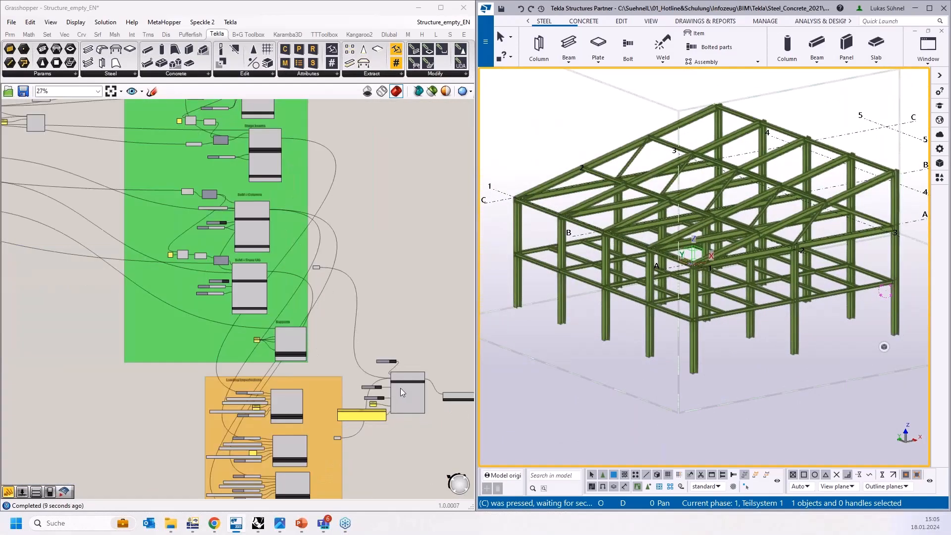
scroll(374, 354, "up", 4)
scroll(317, 251, "down", 3)
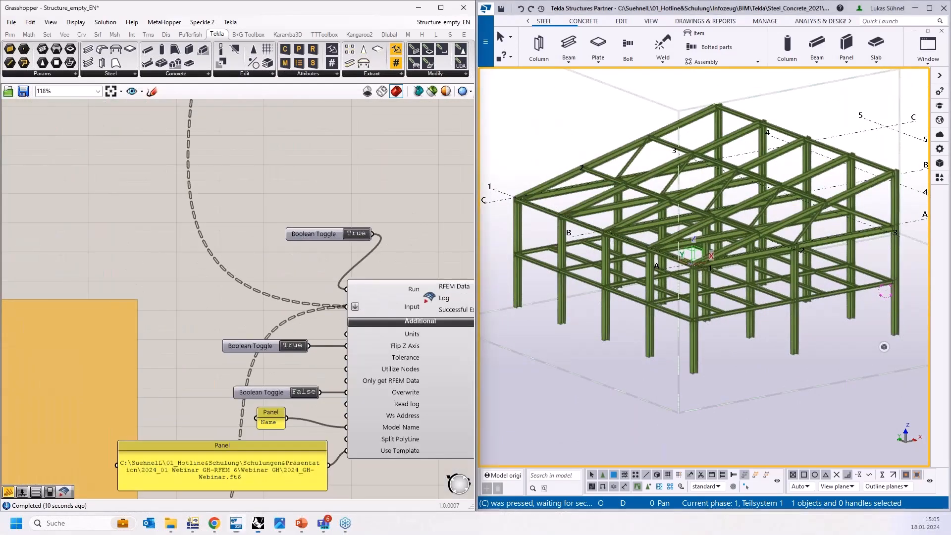
right_click_drag(369, 234, 245, 165)
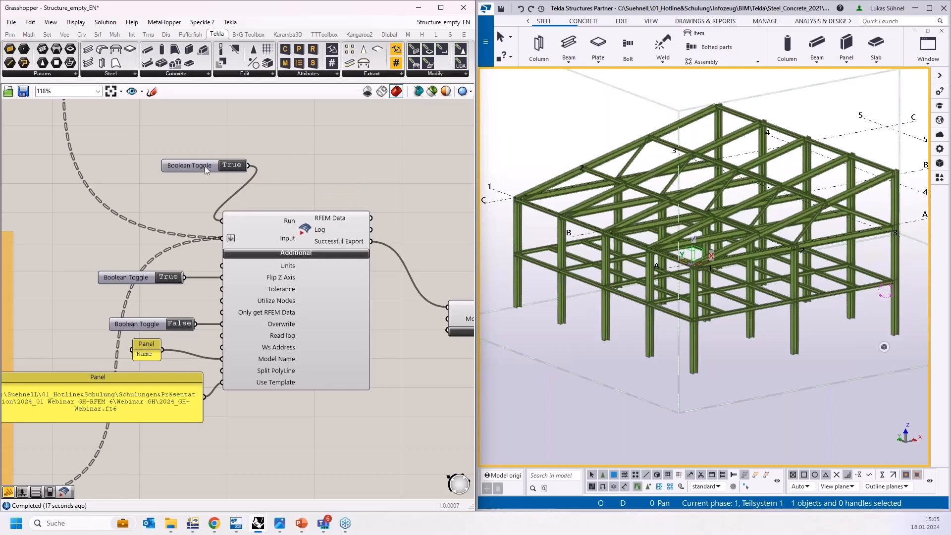
scroll(416, 263, "down", 6)
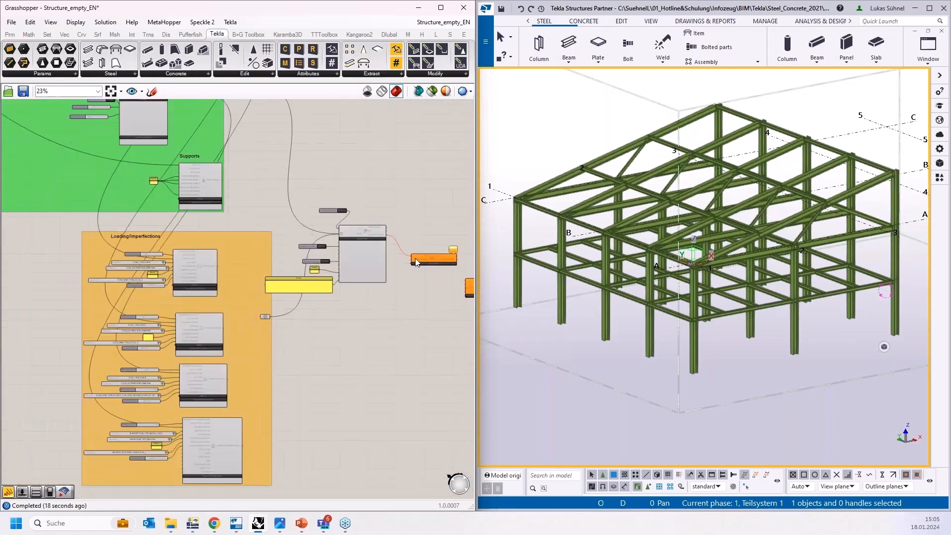
scroll(416, 260, "down", 6)
- Examine the parameter sliders and the overall Grasshopper definition with its geometry, Tekla, RFEM and loading groups
scroll(196, 180, "up", 13)
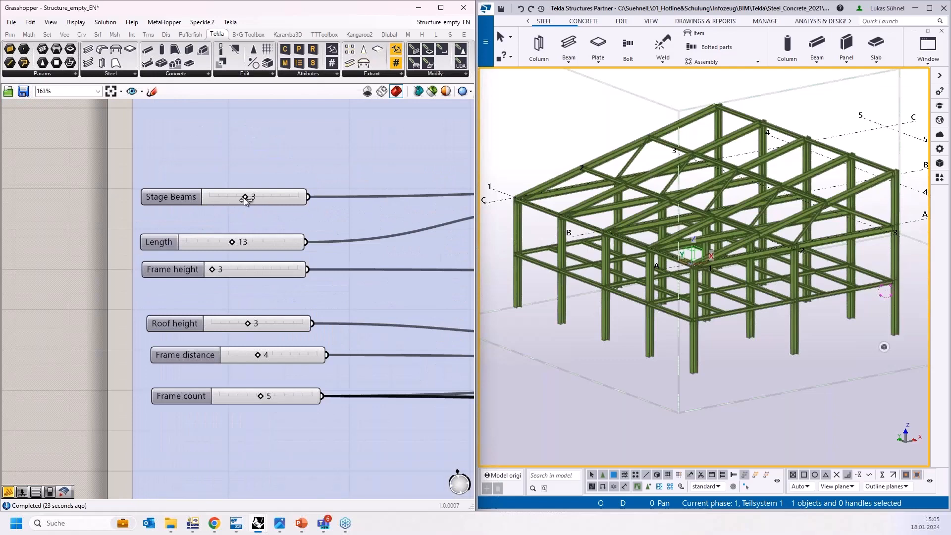
mouse_move(245, 199)
left_mouse_down()
mouse_move(265, 199)
mouse_move(214, 197)
mouse_move(238, 196)
left_mouse_up()
scroll(181, 241, "down", 5)
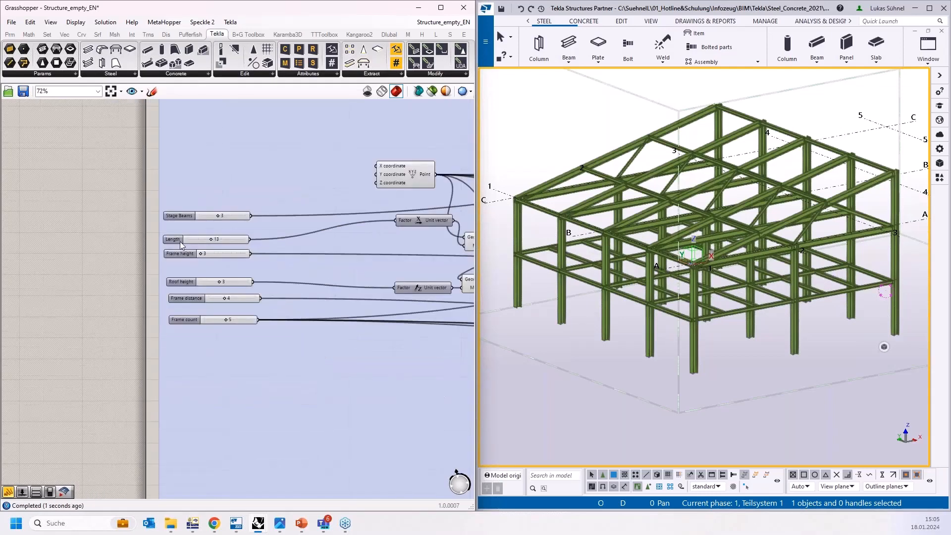
scroll(173, 240, "down", 4)
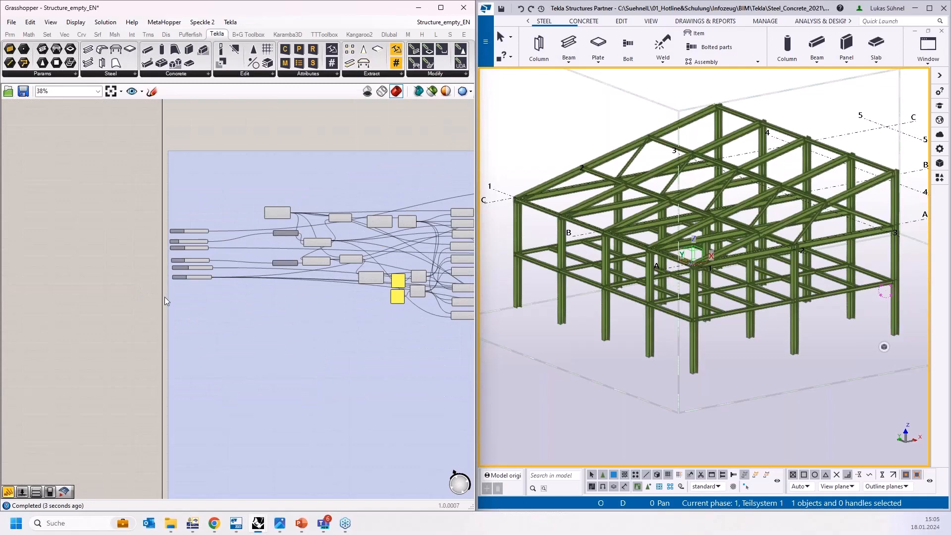
scroll(148, 277, "down", 4)
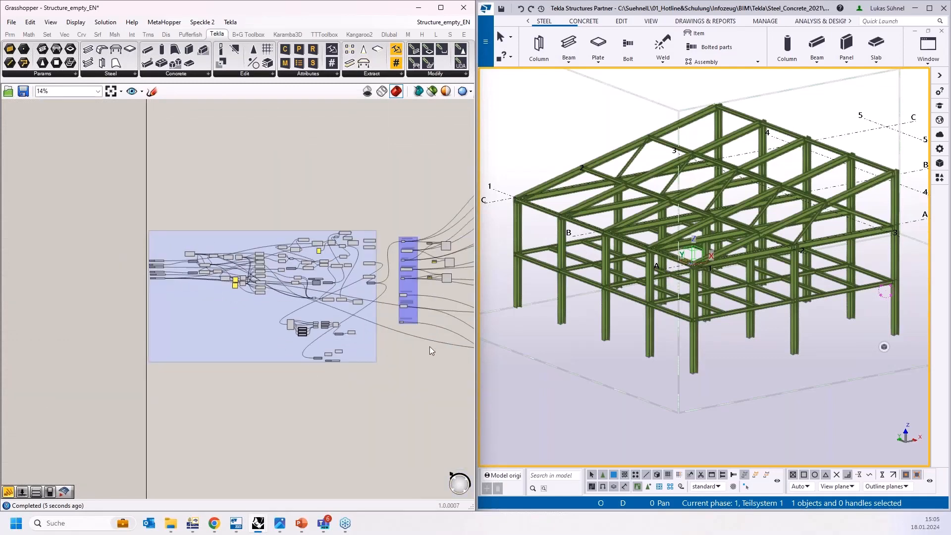
right_click_drag(419, 346, 144, 290)
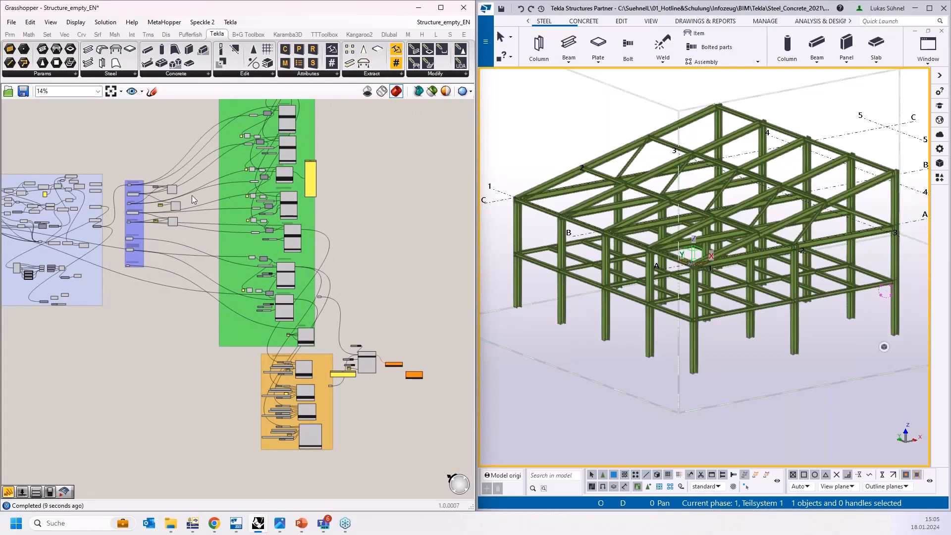
right_click_drag(197, 318, 219, 271)
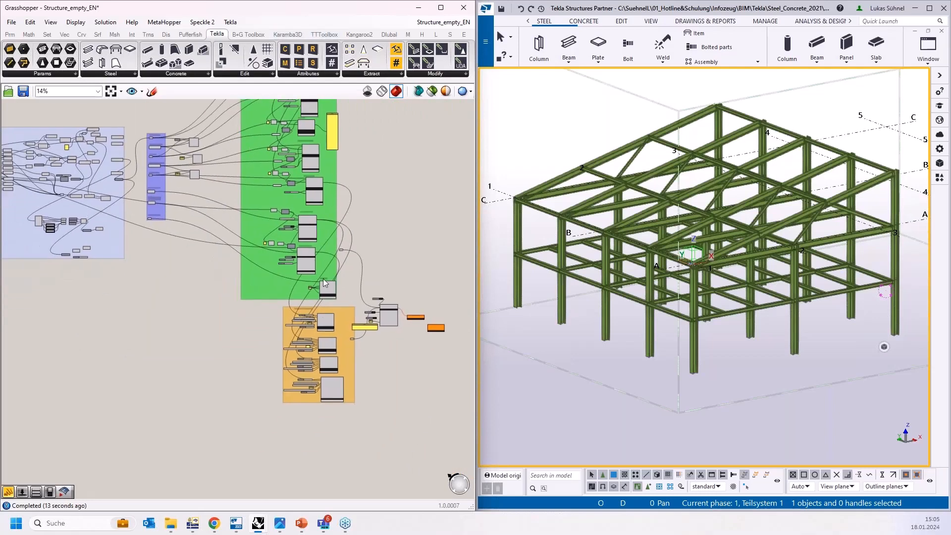
mouse_move(657, 10)
left_mouse_down()
mouse_move(495, 17)
mouse_move(667, 18)
mouse_move(655, 10)
left_mouse_up()
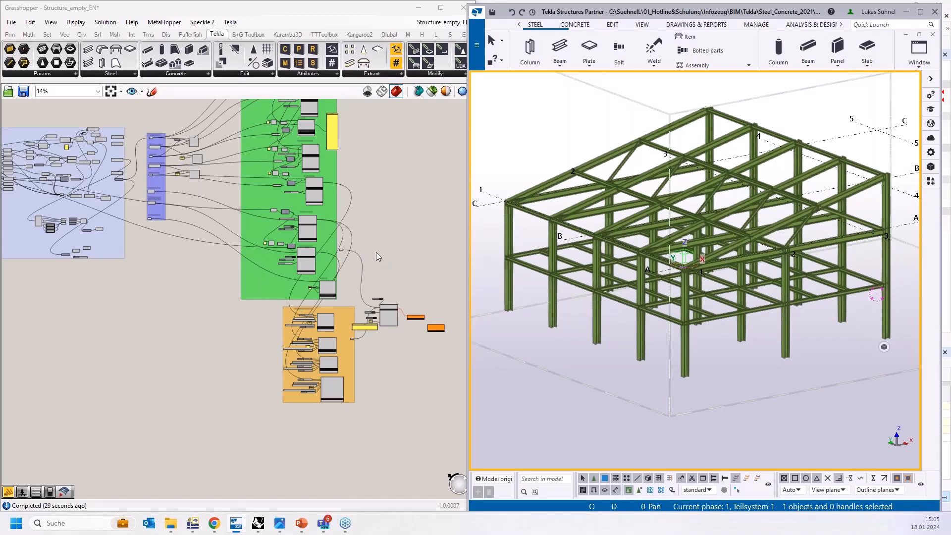
right_click_drag(395, 189, 411, 279)
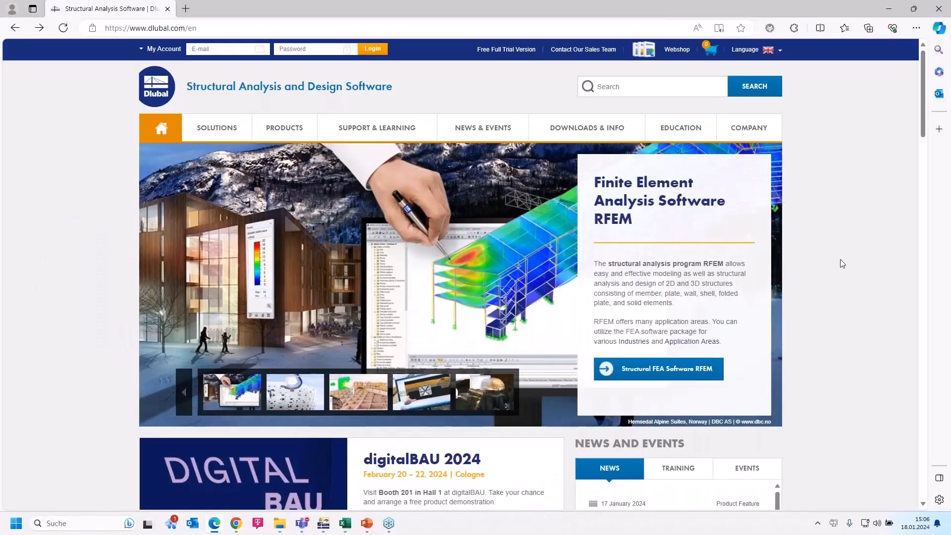
- Switch to the web browser and open the Webinars page among the events on the Dlubal website
mouse_move(212, 124)
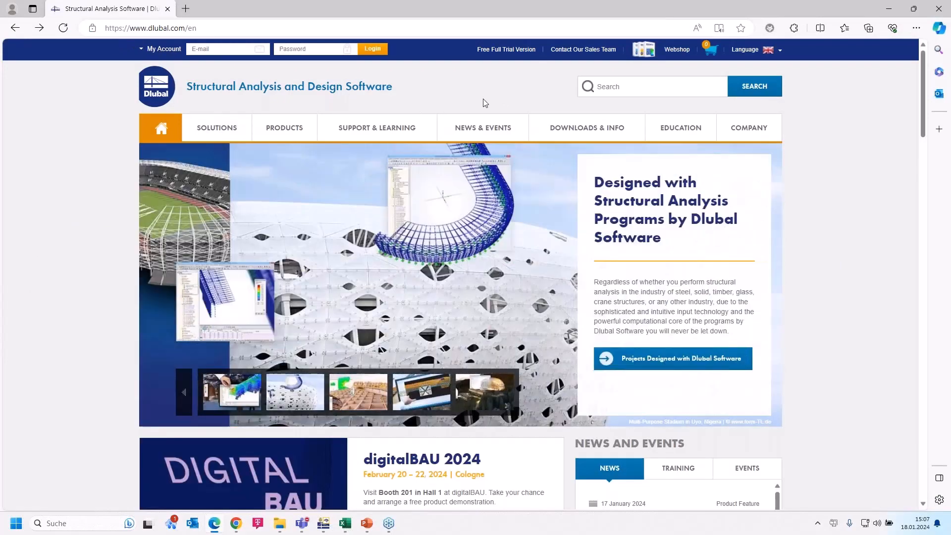
mouse_move(483, 128)
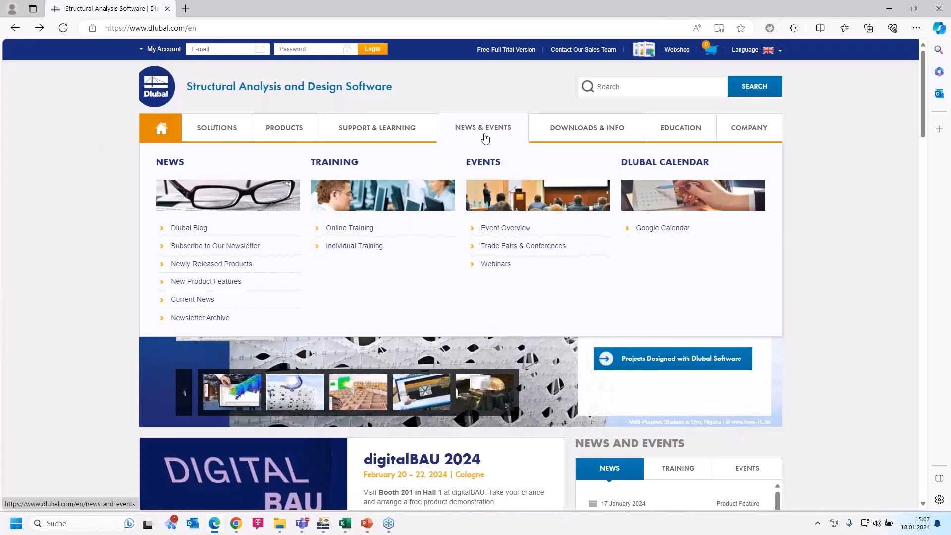
left_click(495, 264)
- Look through the list of upcoming and past English webinars, including the Grasshopper - RFEM 6 entry
scroll(473, 250, "down", 8)
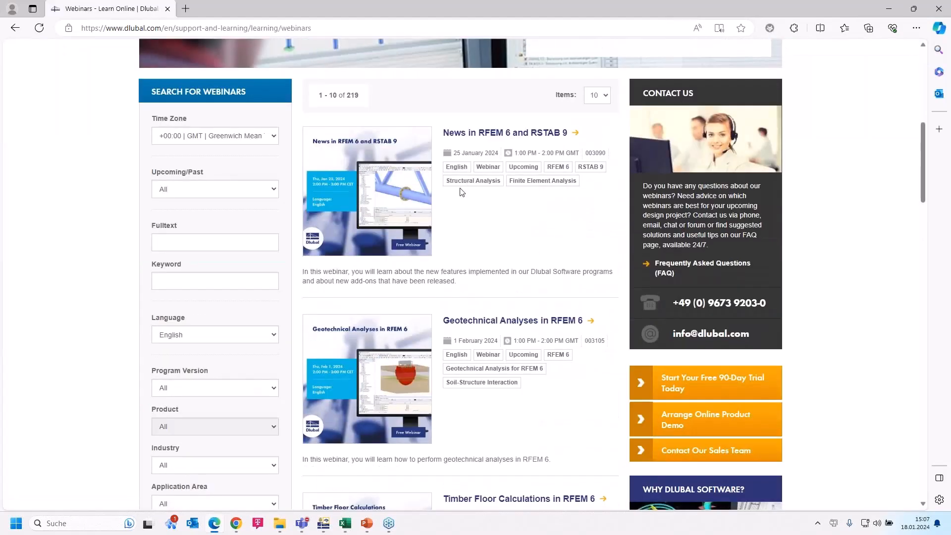
scroll(478, 232, "down", 2)
scroll(479, 232, "down", 2)
scroll(476, 218, "up", 5)
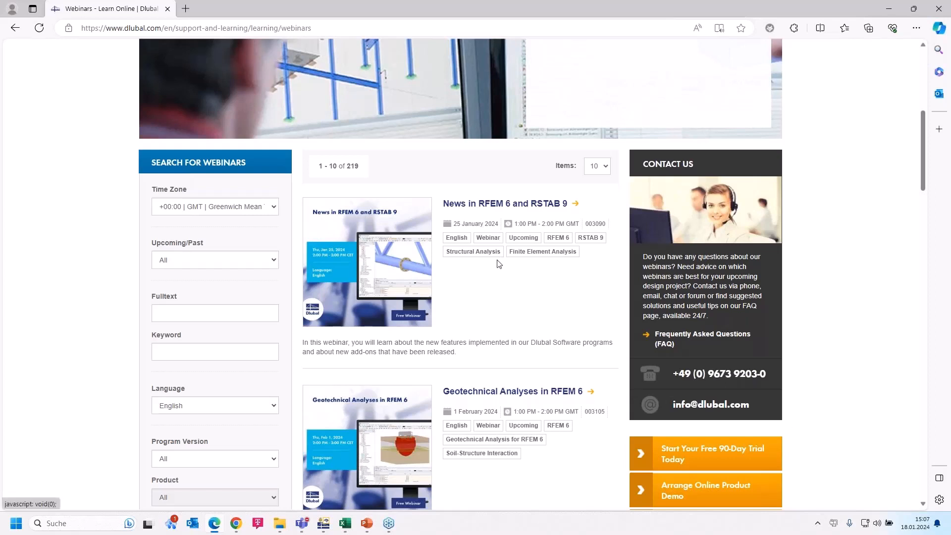
scroll(498, 260, "down", 3)
scroll(498, 265, "down", 1)
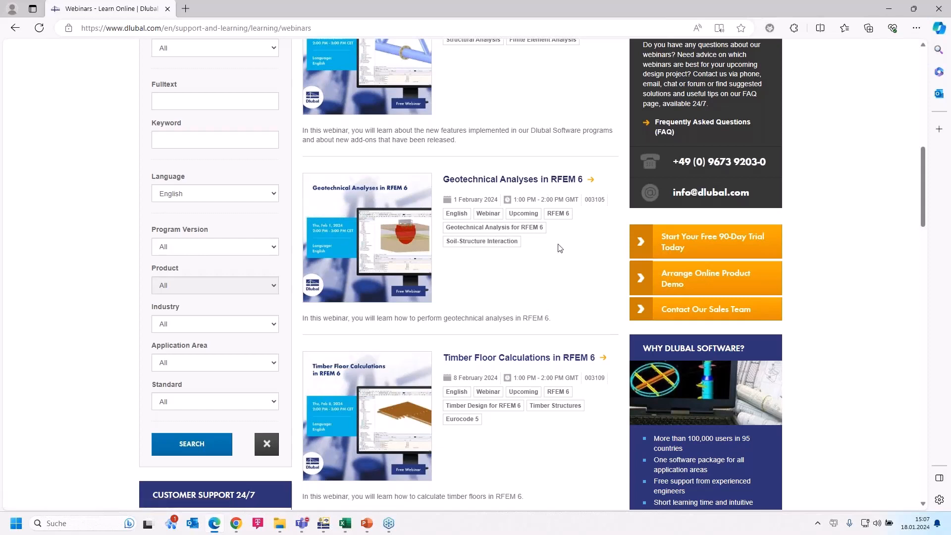
scroll(558, 250, "down", 3)
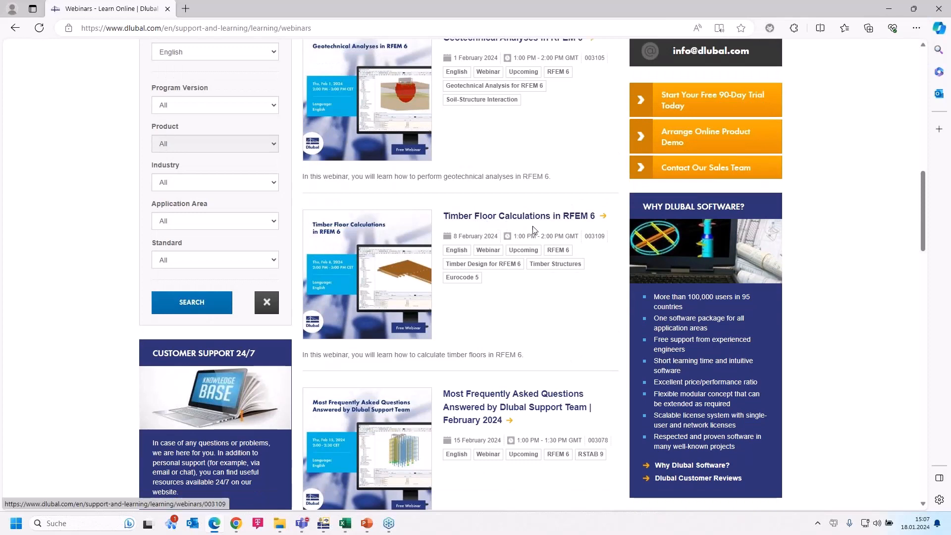
scroll(499, 225, "down", 3)
scroll(484, 201, "down", 1)
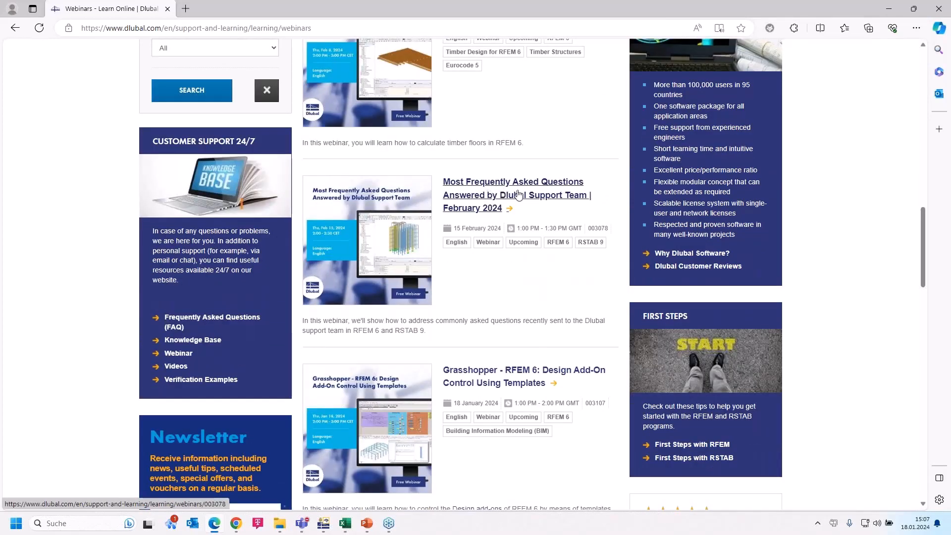
scroll(547, 219, "down", 4)
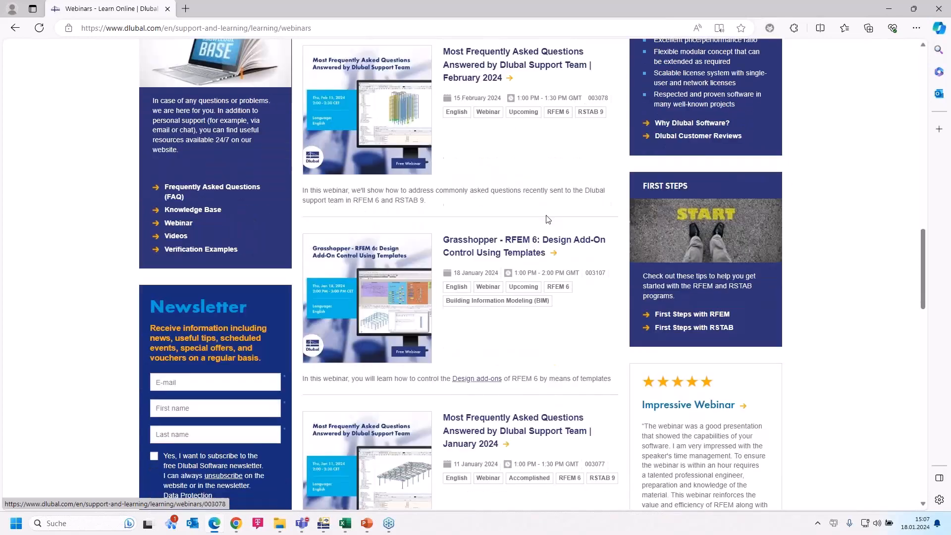
scroll(552, 198, "up", 2)
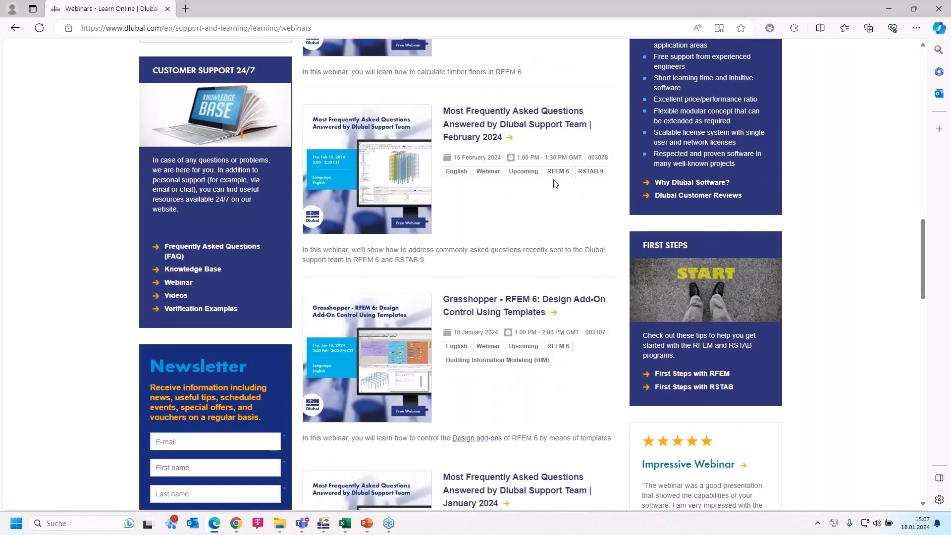
scroll(555, 184, "down", 3)
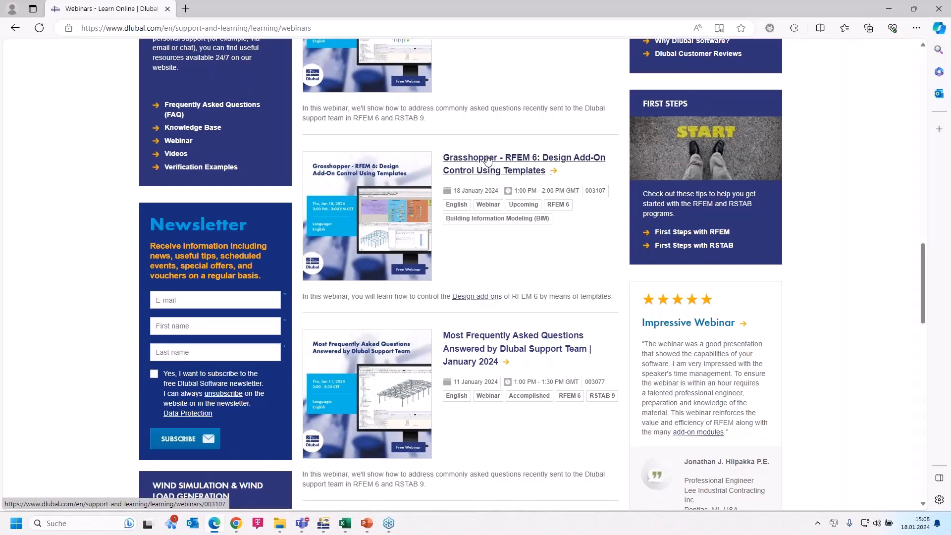
- Open the webinar page "Grasshopper - RFEM 6: Design Add-On Control Using Templates" and examine its recording, schedule and content information
left_click(487, 160)
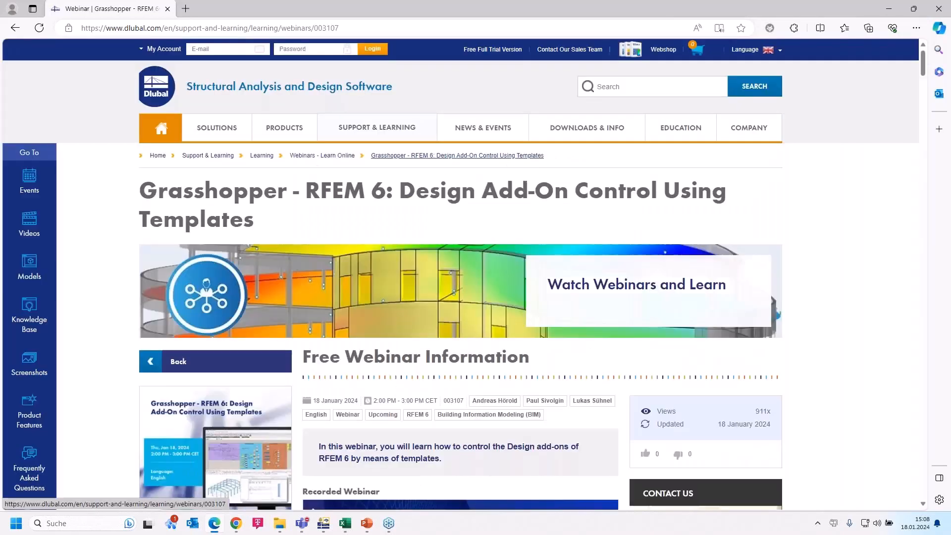
scroll(448, 196, "down", 3)
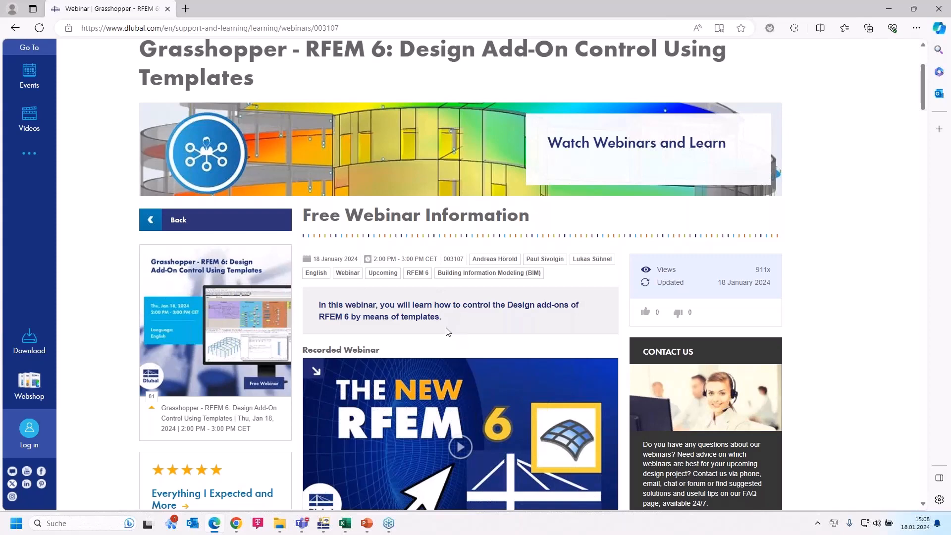
scroll(447, 331, "down", 4)
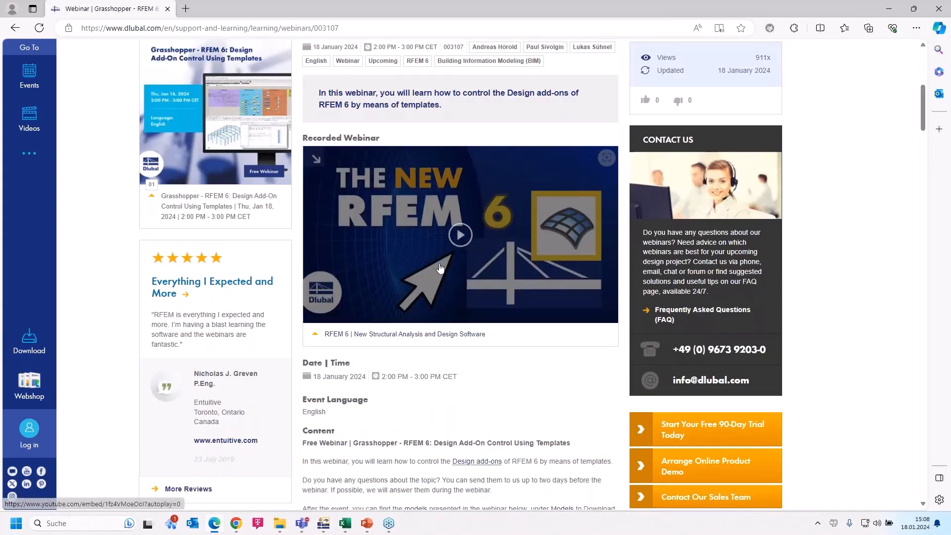
scroll(443, 262, "down", 1)
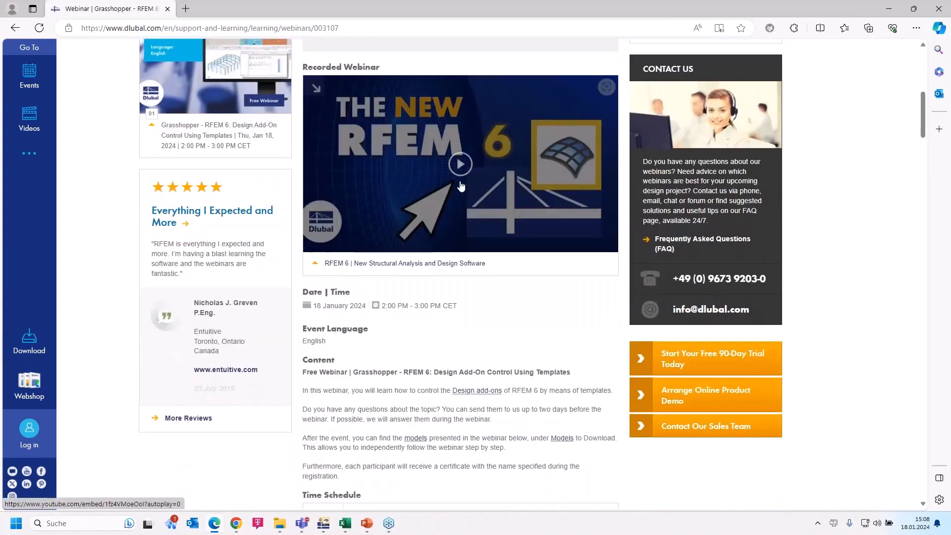
- Examine the webinar page's downloadable presentation slides and Grasshopper file, then find the Steel Structure entry among the models to download
scroll(458, 186, "down", 6)
scroll(460, 185, "down", 6)
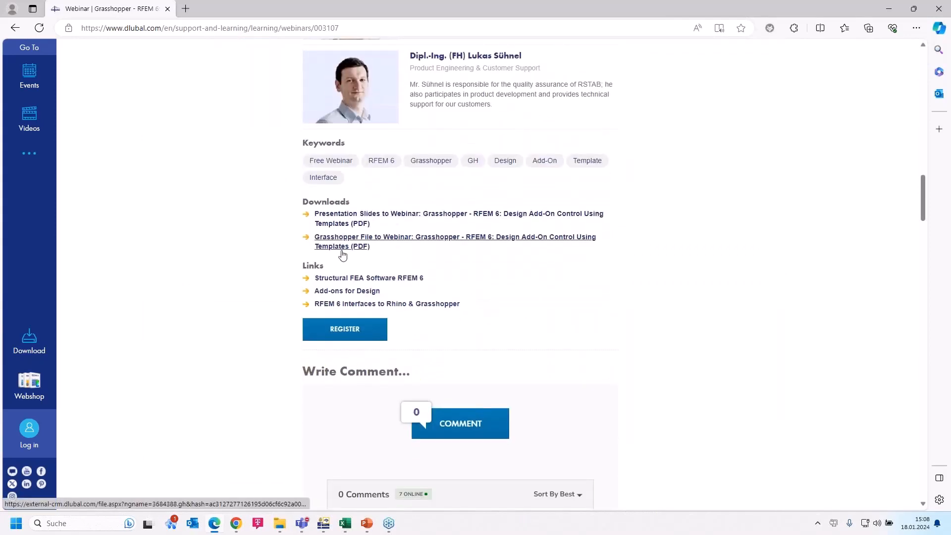
scroll(347, 254, "down", 1)
scroll(347, 253, "down", 15)
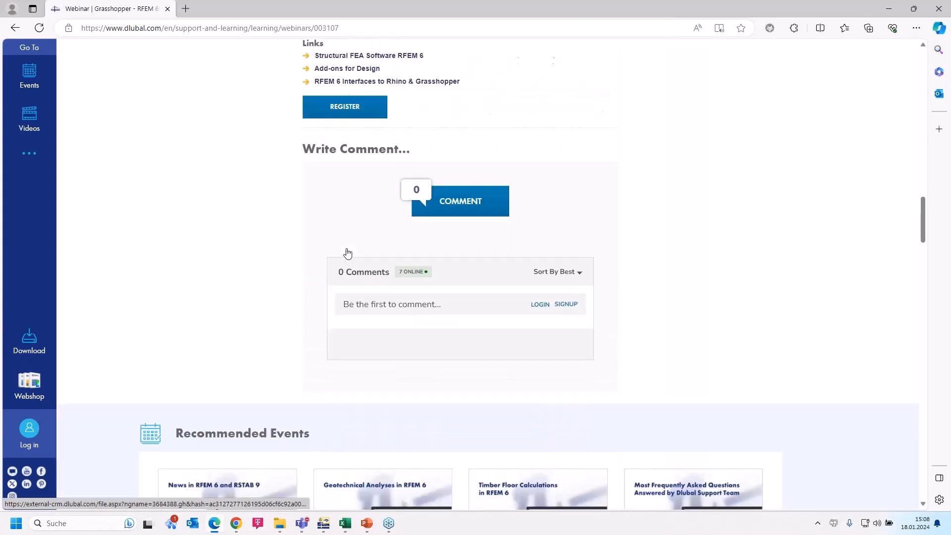
scroll(213, 303, "down", 3)
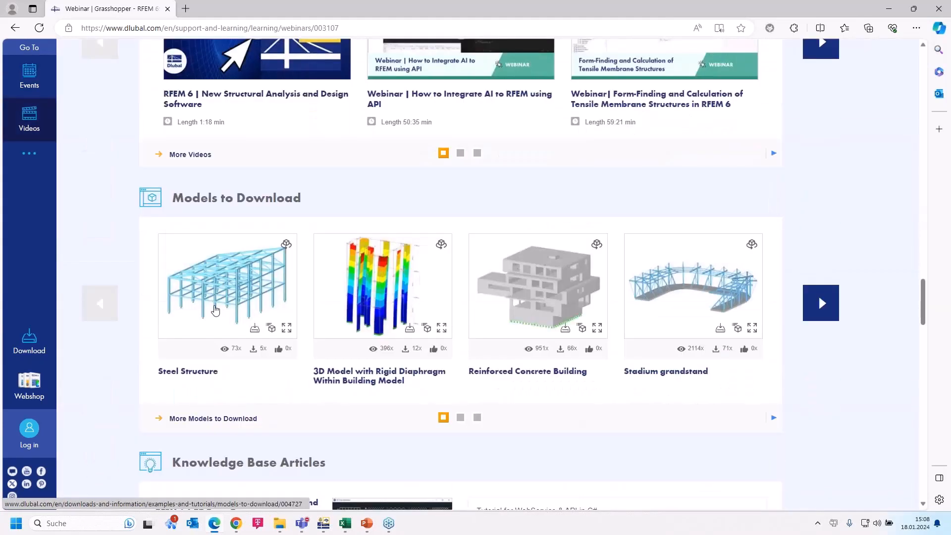